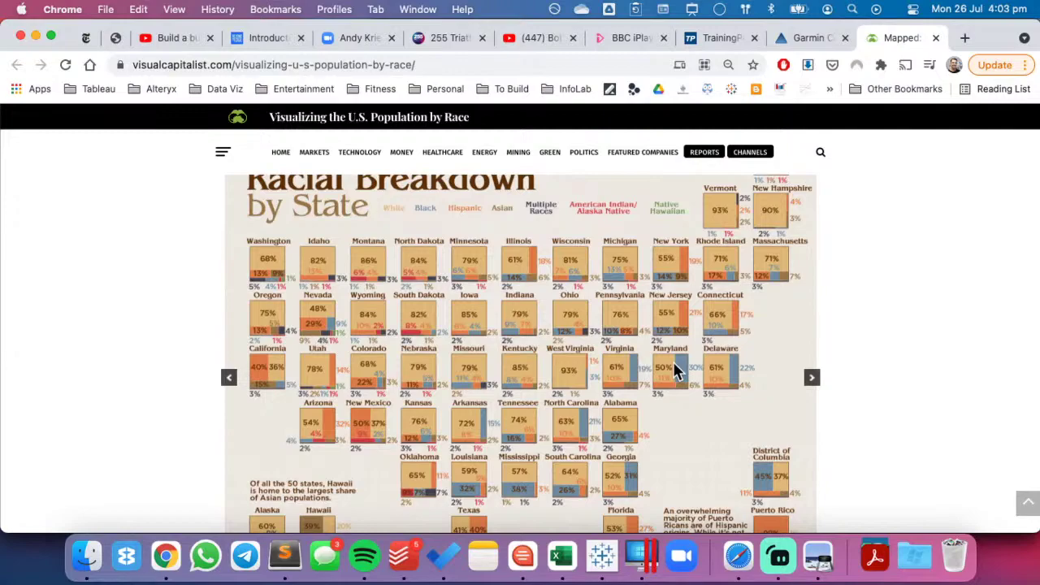
- Look over the Racial Breakdown by State graphic down to its footer and switch to Tableau
{"action": "scroll", "coordinate": [713, 444], "scroll_direction": "down", "scroll_amount": 3}
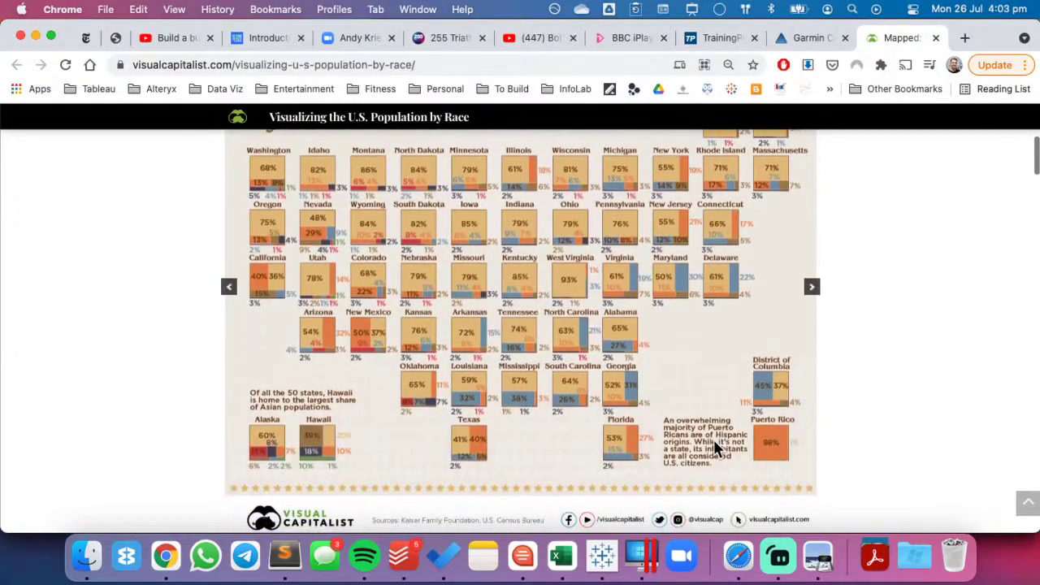
{"action": "scroll", "coordinate": [715, 449], "scroll_direction": "up", "scroll_amount": 3}
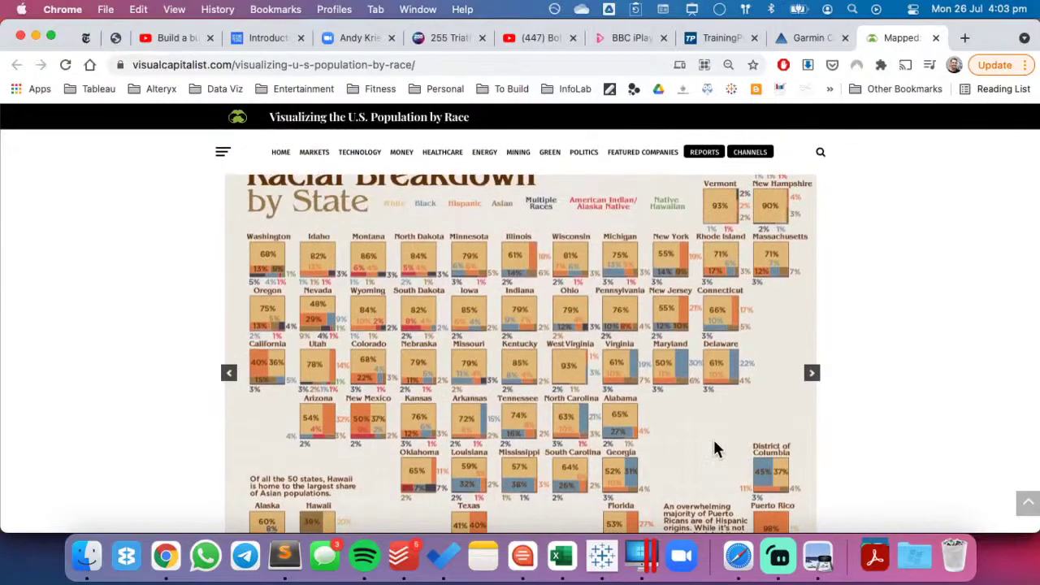
{"action": "left_click", "coordinate": [602, 561]}
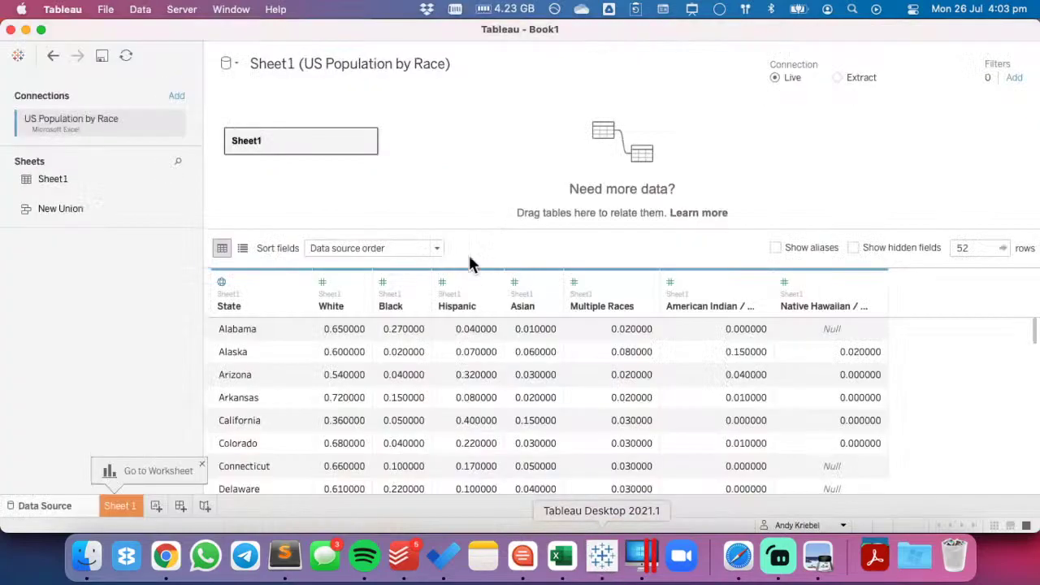
- Rename the data source as US Population by Race
{"action": "left_click", "coordinate": [479, 59]}
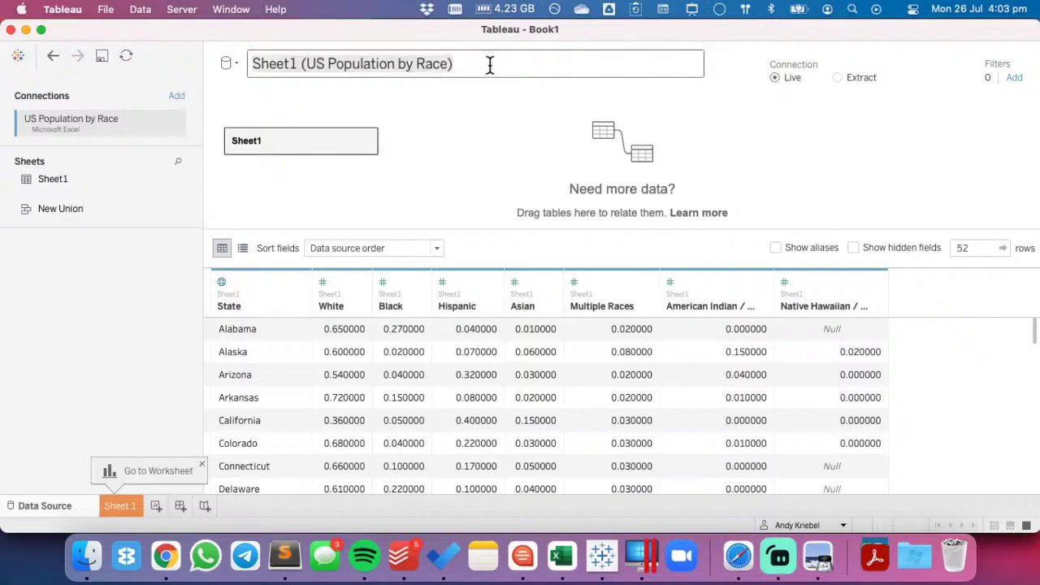
{"action": "left_click", "coordinate": [488, 63]}
{"action": "key", "text": "BackSpace"}
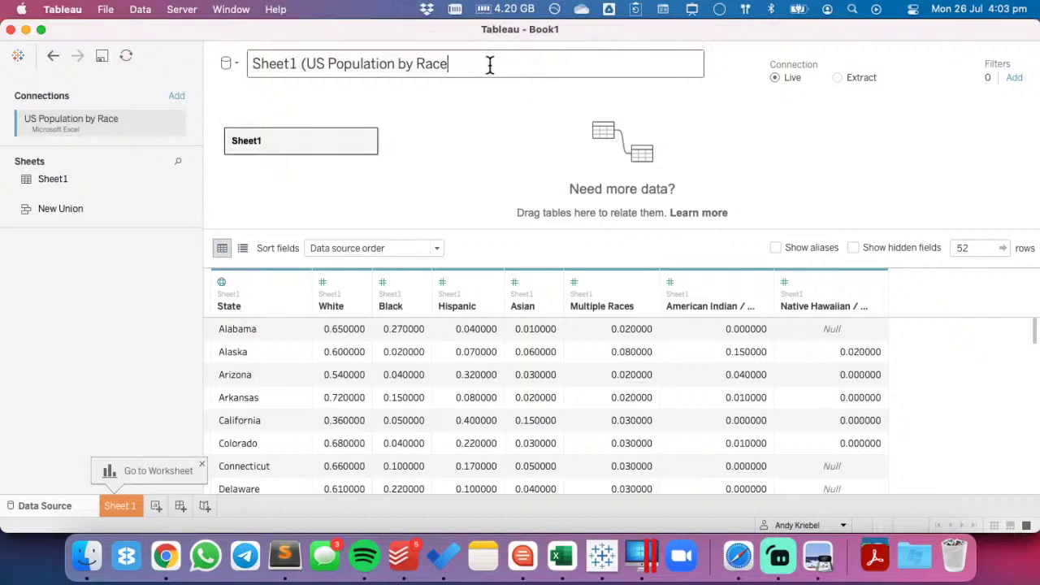
{"action": "left_click", "coordinate": [304, 65]}
{"action": "key", "text": "super+shift+Left"}
{"action": "key", "text": "BackSpace"}
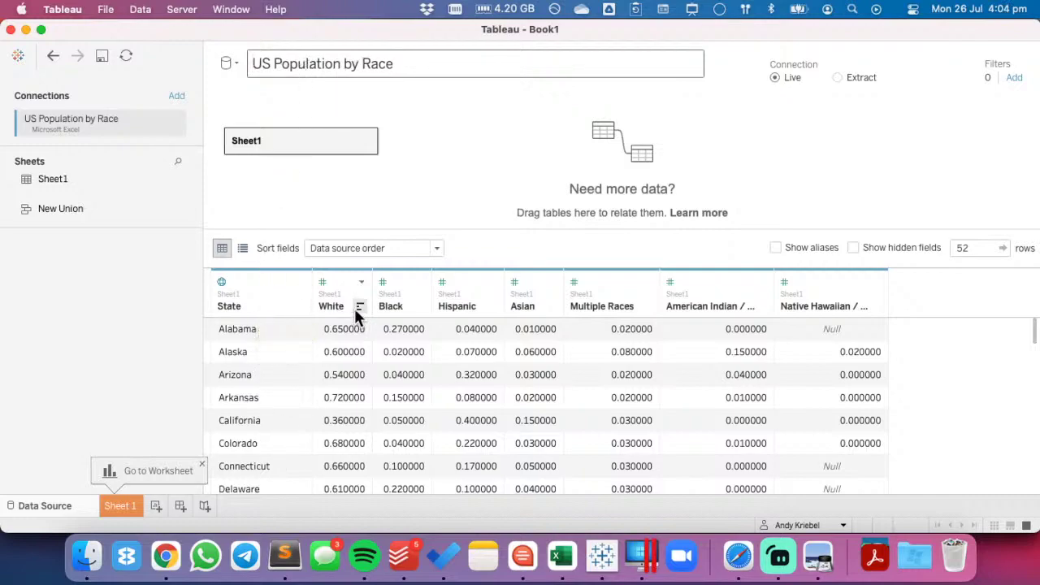
{"action": "left_click", "coordinate": [424, 167]}
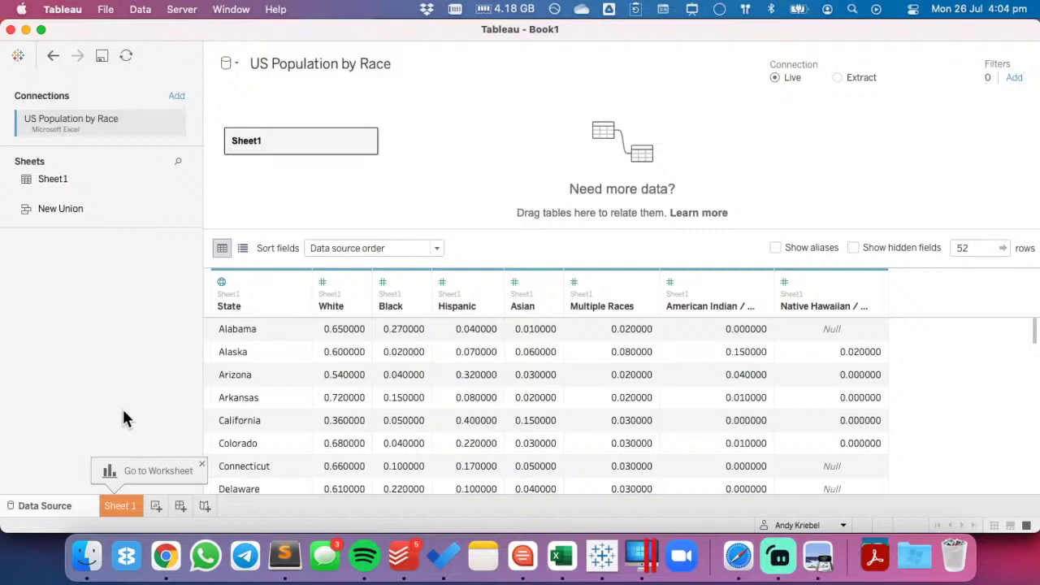
- Start adding another file connection and search this Mac for files whose name matches "tile"
{"action": "key", "text": "super+Tab"}
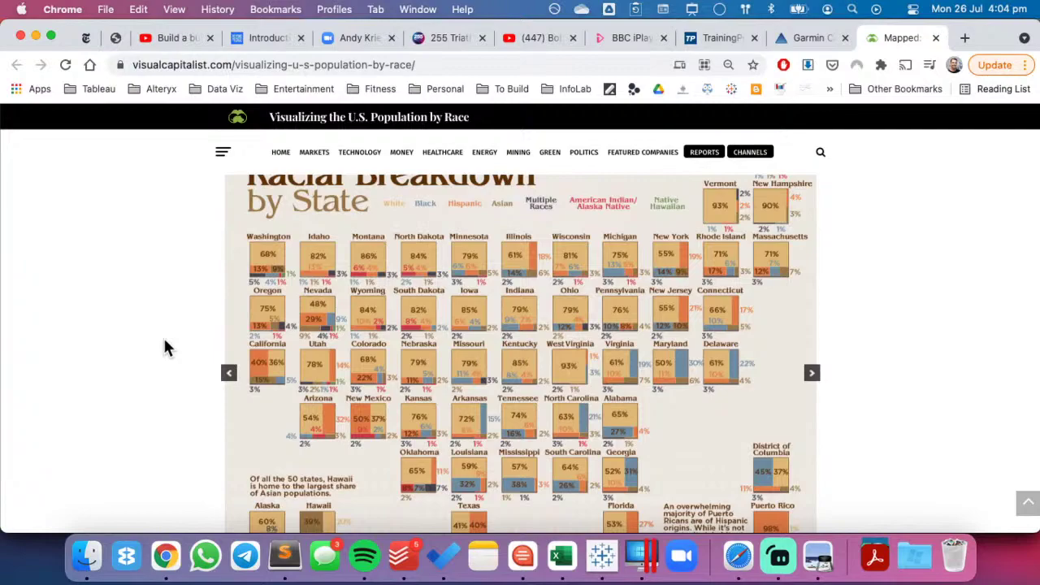
{"action": "key", "text": "super+Tab"}
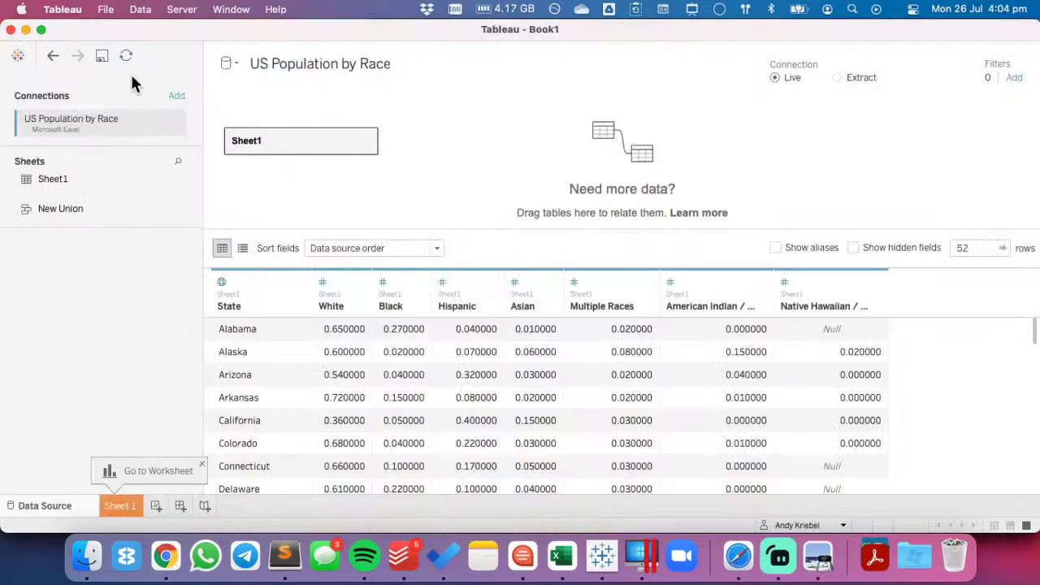
{"action": "left_click", "coordinate": [178, 98]}
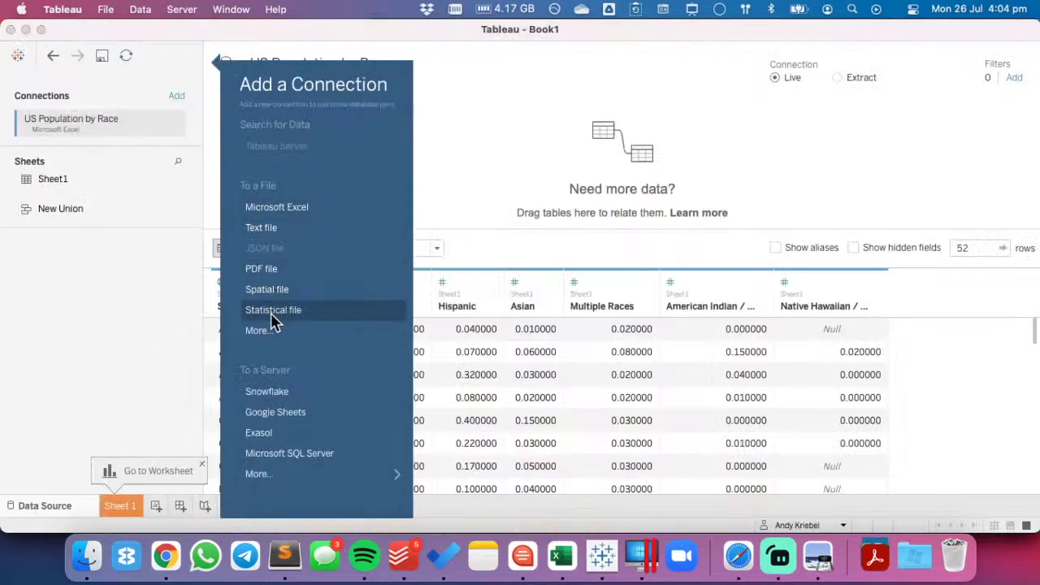
{"action": "left_click", "coordinate": [256, 330]}
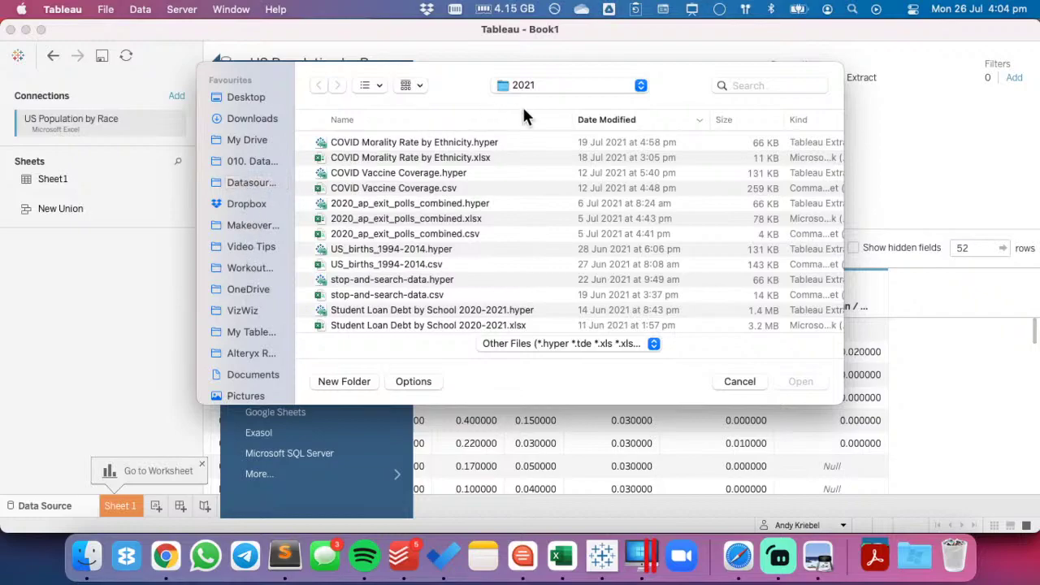
{"action": "left_click", "coordinate": [790, 87]}
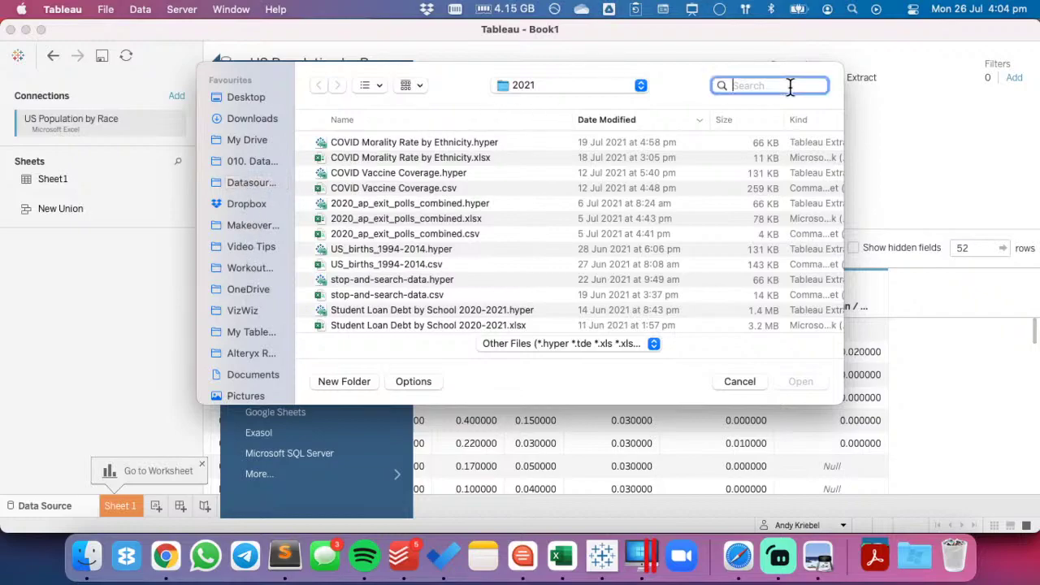
{"action": "type", "text": "tile"}
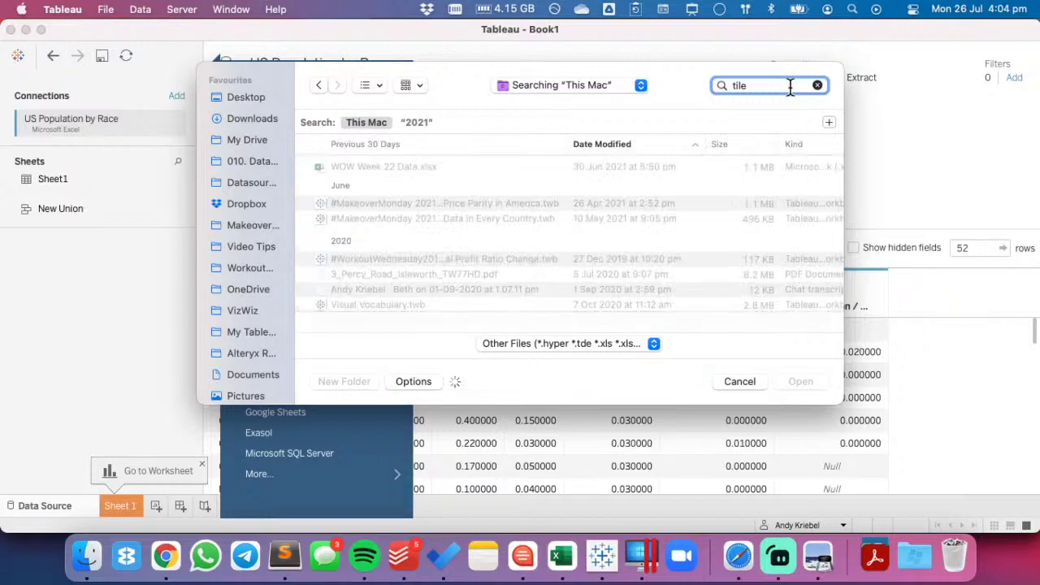
{"action": "key", "text": "Down"}
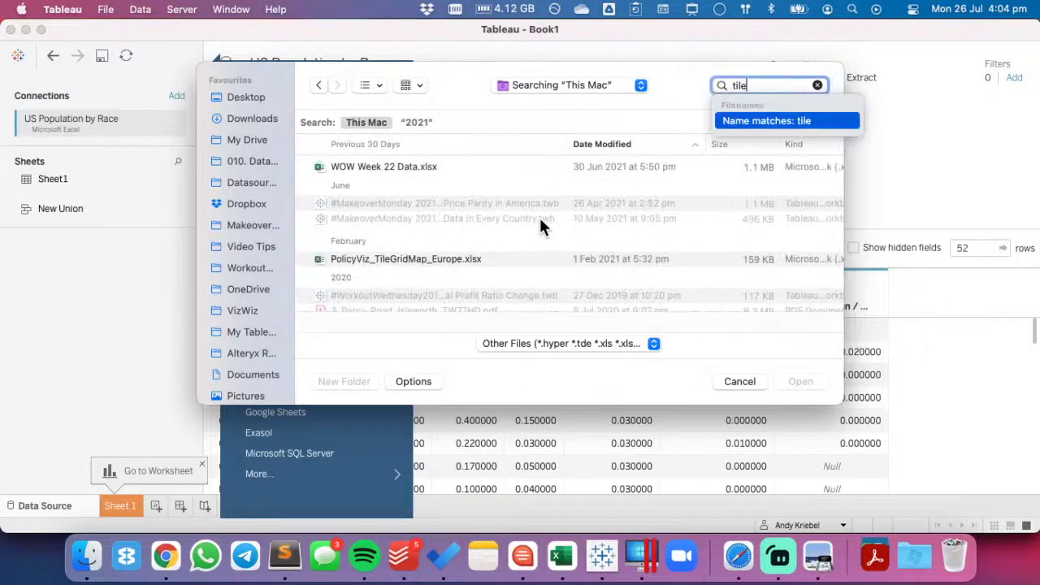
{"action": "left_click", "coordinate": [775, 117]}
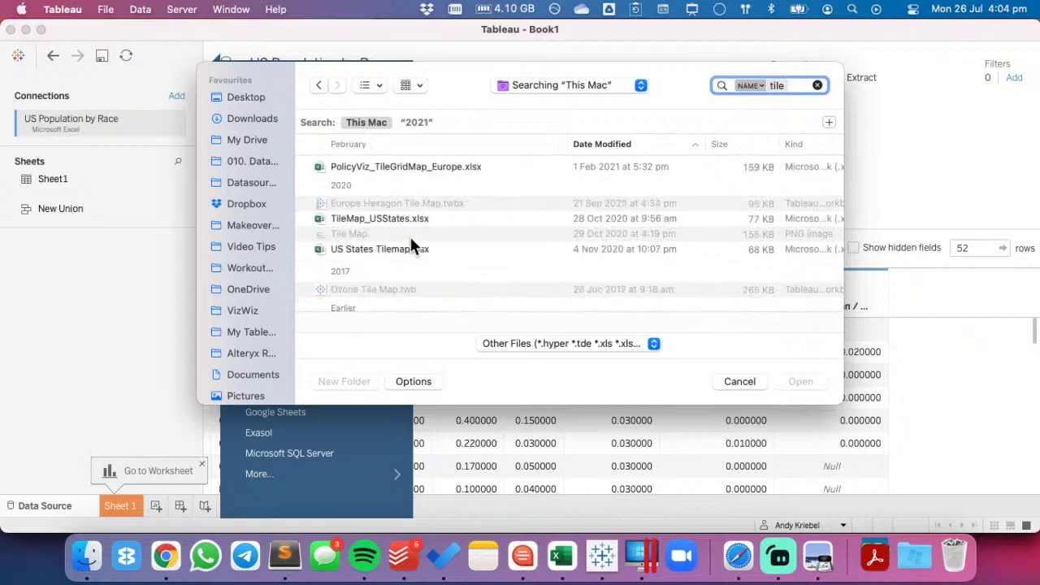
- Connect to the TileMap_USStates.xlsx workbook as the second source
{"action": "left_click", "coordinate": [385, 219]}
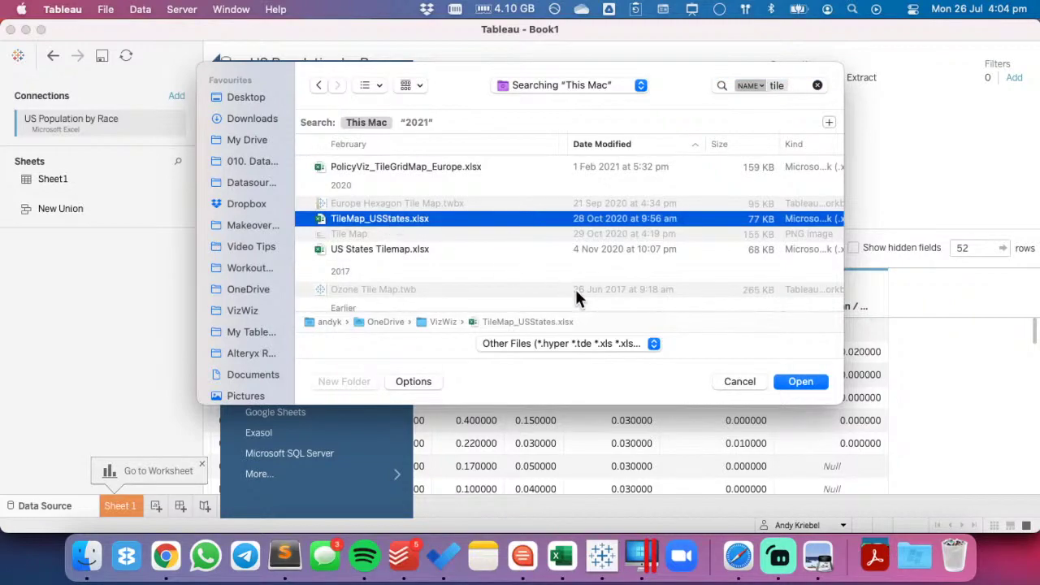
{"action": "left_click", "coordinate": [377, 249]}
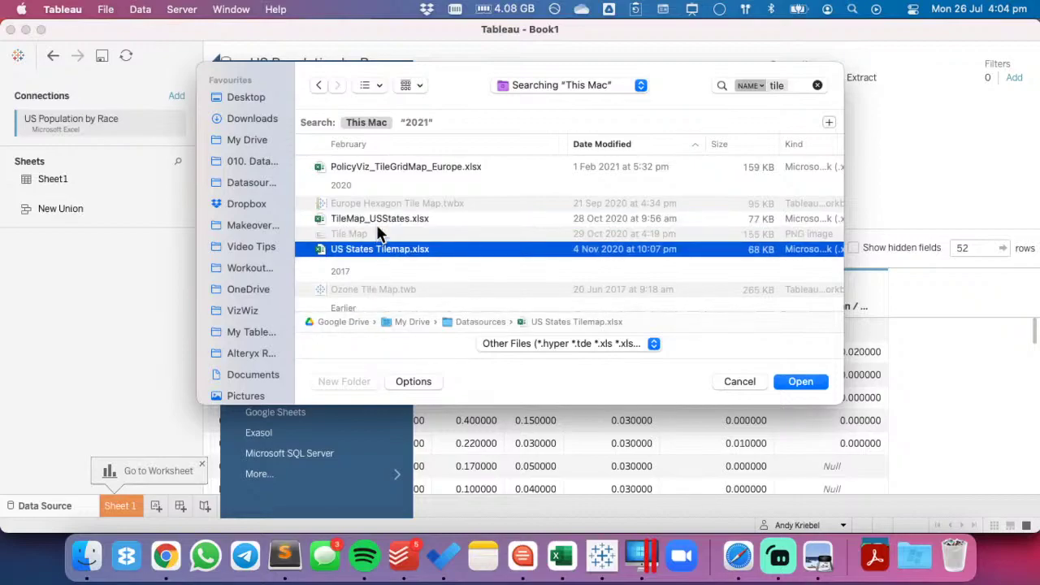
{"action": "left_click", "coordinate": [377, 219]}
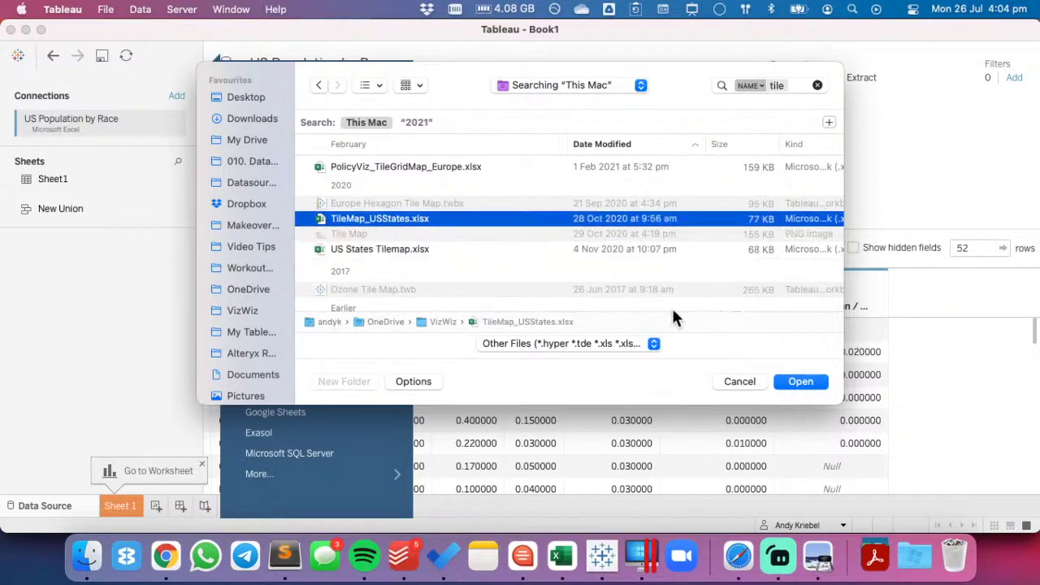
{"action": "left_click", "coordinate": [808, 382]}
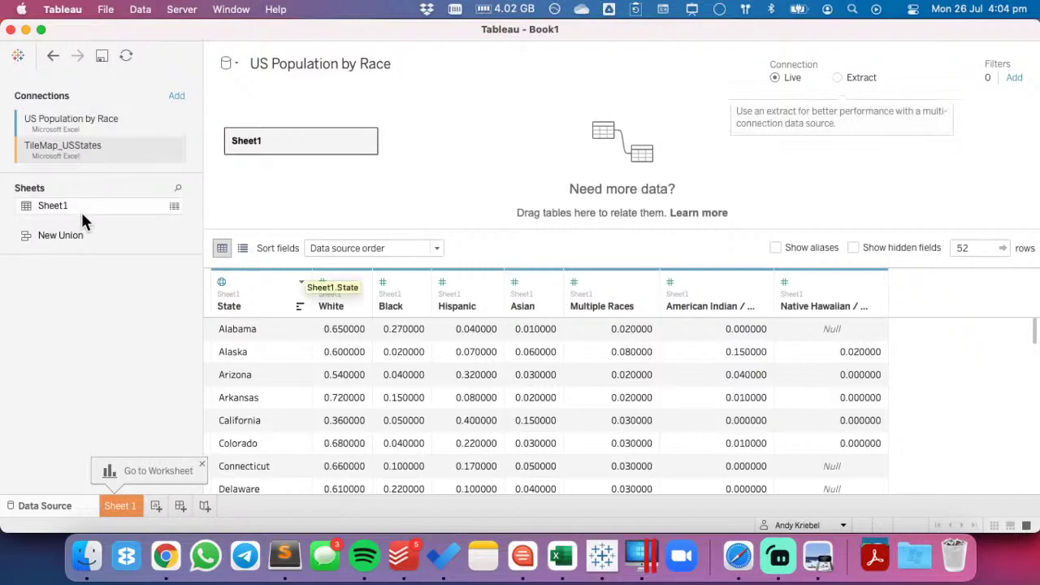
- Join Sheet1 of TileMap_USStates to the population table inside its physical layer, using an inner join on State
{"action": "left_click_drag", "start_coordinate": [80, 205], "coordinate": [340, 199]}
{"action": "left_click_drag", "start_coordinate": [66, 208], "coordinate": [313, 146]}
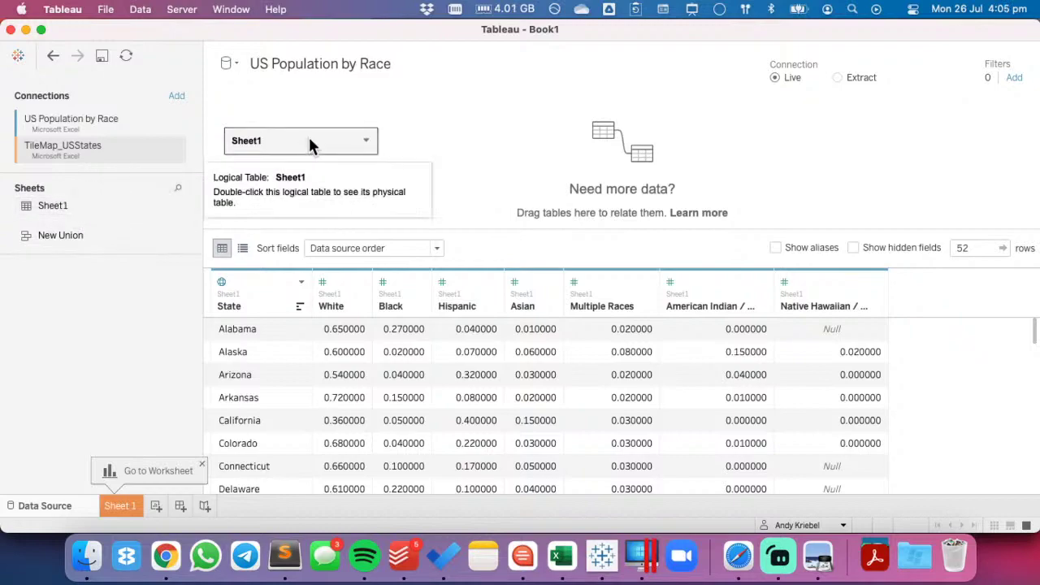
{"action": "double_click", "coordinate": [309, 142]}
{"action": "left_click_drag", "start_coordinate": [51, 206], "coordinate": [508, 156]}
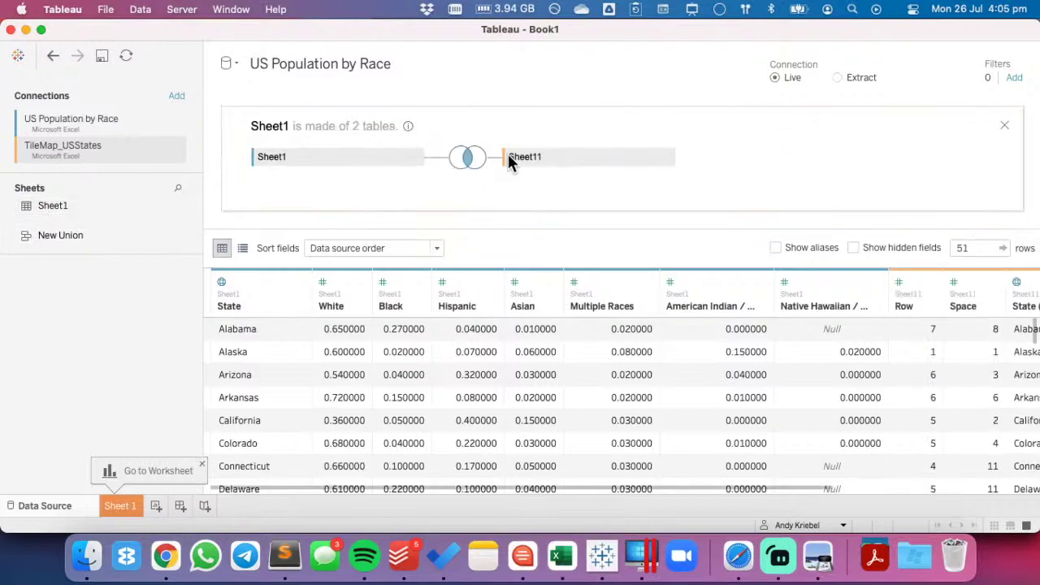
{"action": "left_click", "coordinate": [468, 162]}
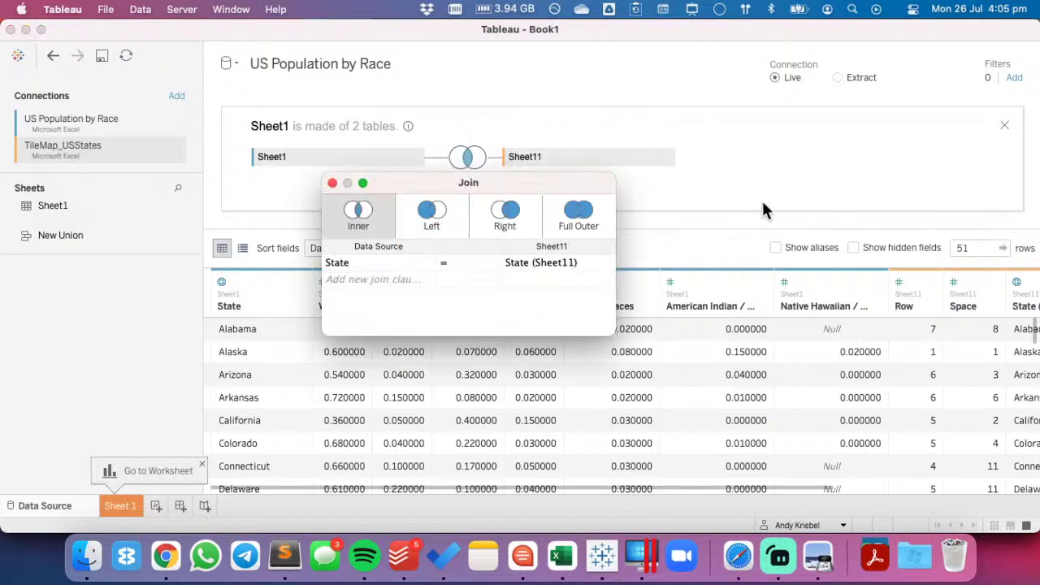
{"action": "left_click", "coordinate": [582, 216]}
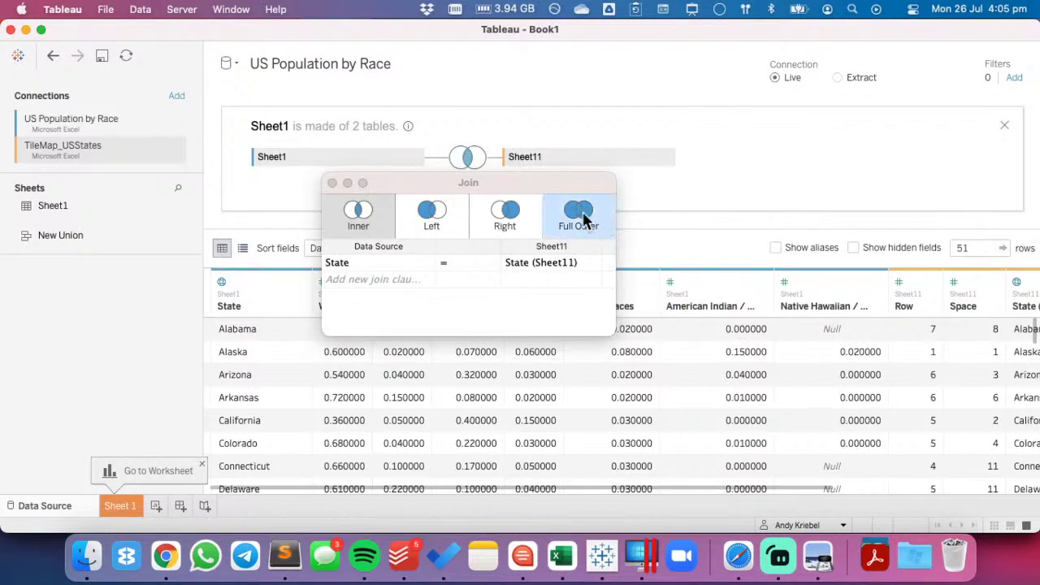
{"action": "left_click", "coordinate": [331, 183]}
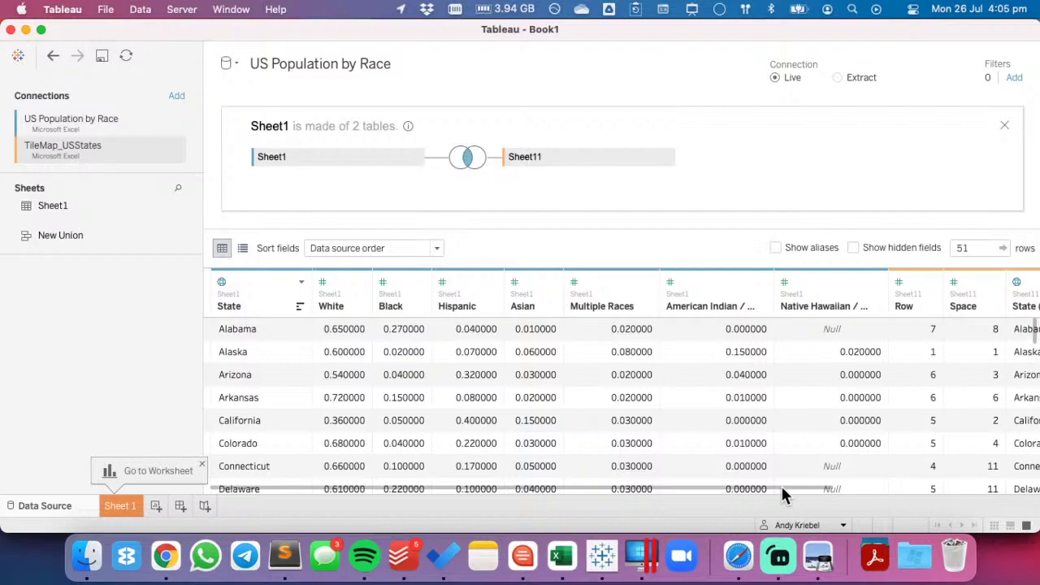
- Rename the tile map's Space field as Col
{"action": "scroll", "coordinate": [784, 495], "scroll_direction": "right", "scroll_amount": 5}
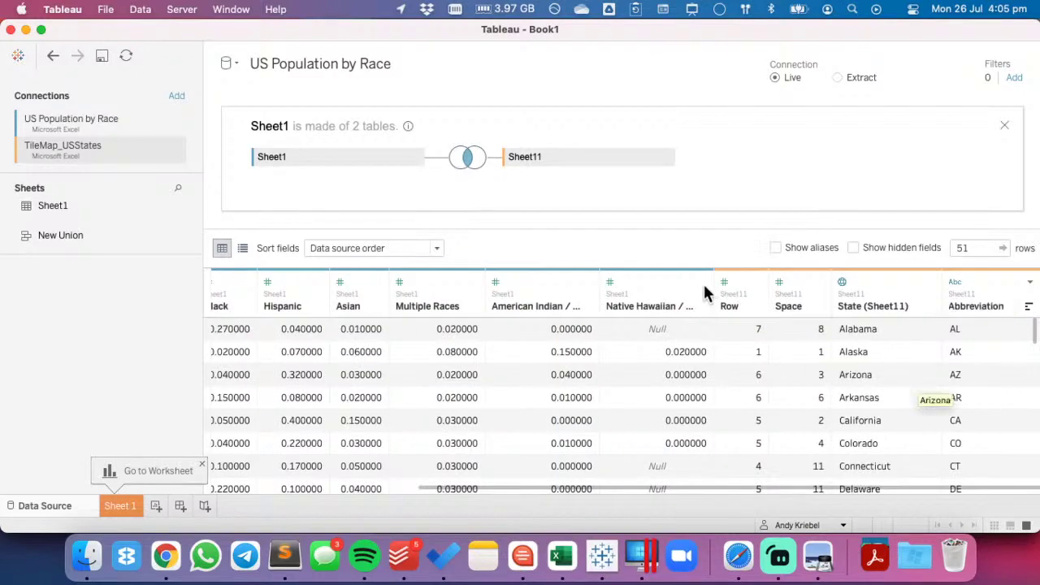
{"action": "double_click", "coordinate": [790, 306]}
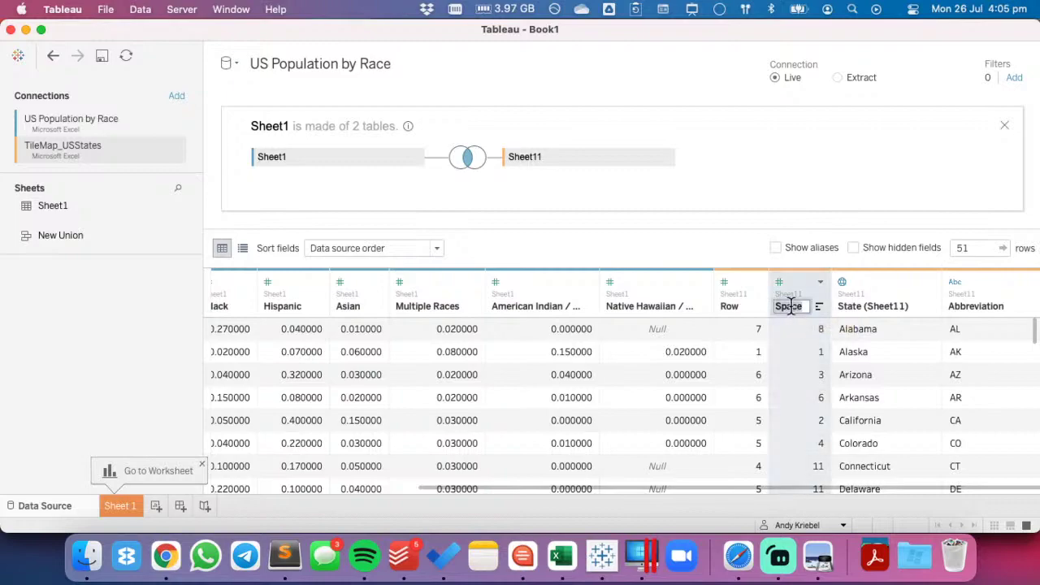
{"action": "type", "text": "Col"}
{"action": "key", "text": "Return"}
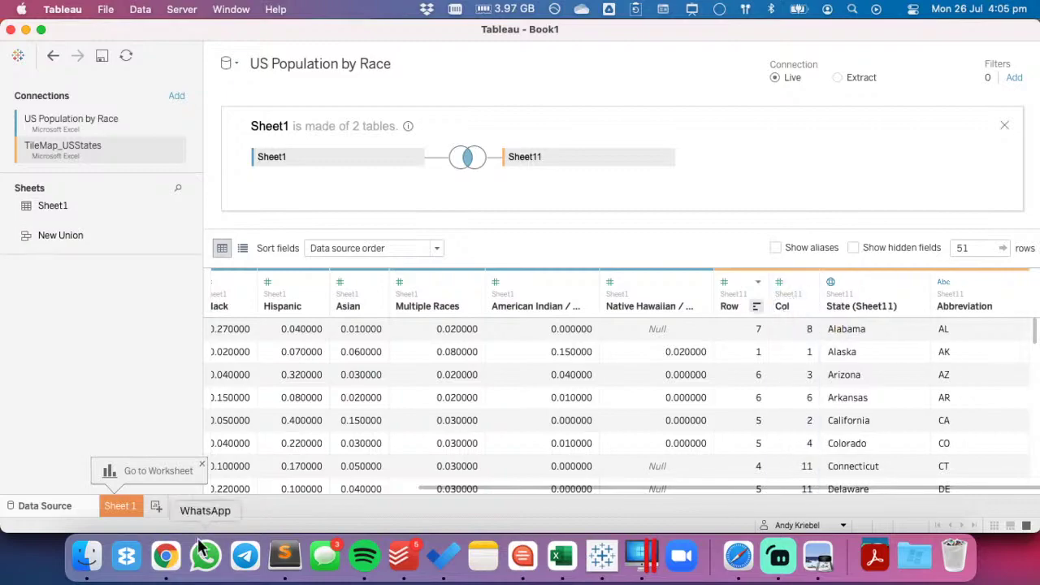
- Switch to Finder and, from the Datasources folder, search for files whose name matches "tile"
{"action": "left_click", "coordinate": [86, 556]}
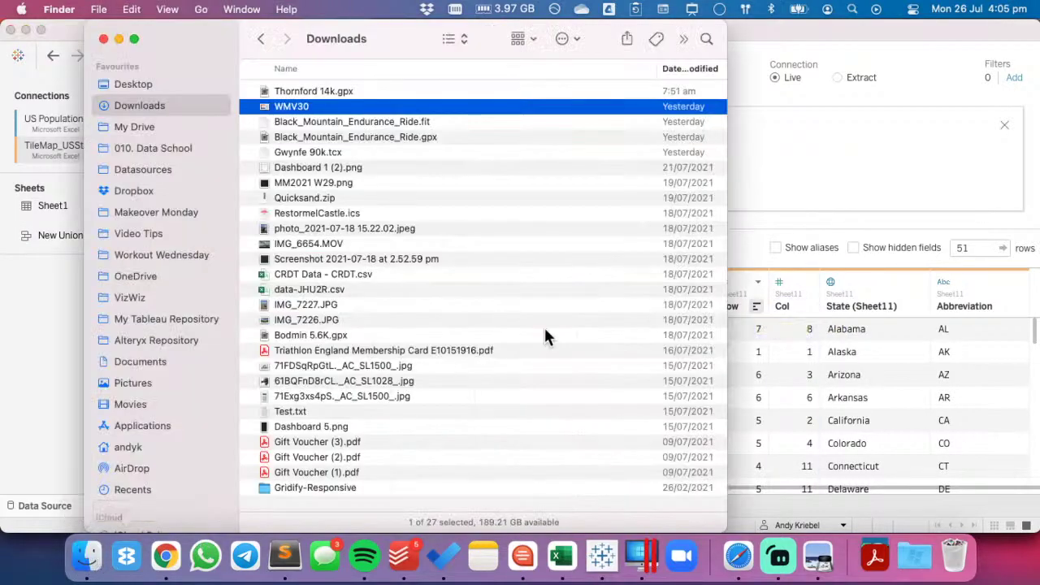
{"action": "left_click", "coordinate": [152, 171]}
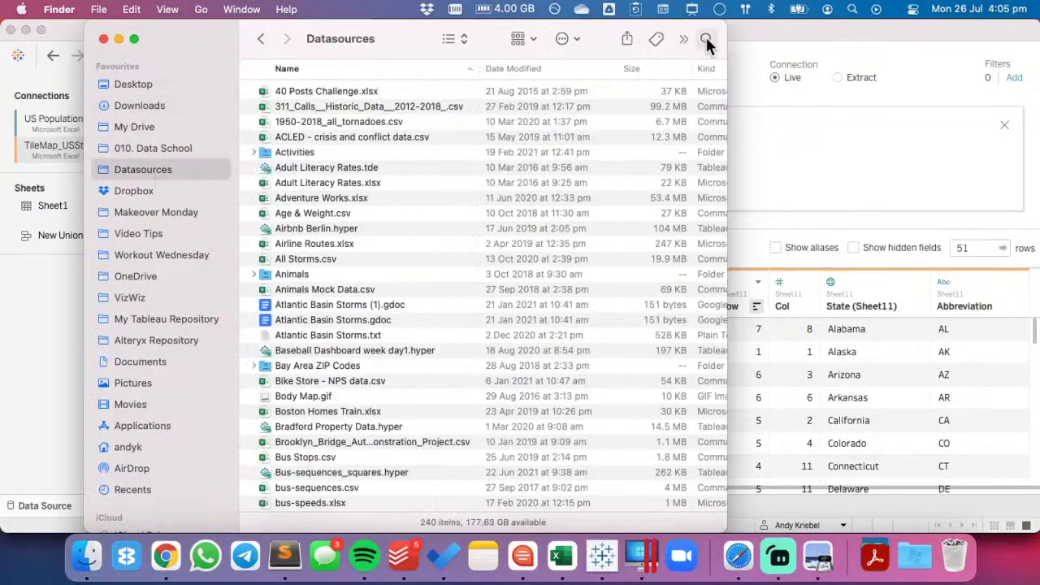
{"action": "left_click", "coordinate": [706, 39]}
{"action": "type", "text": "ti"}
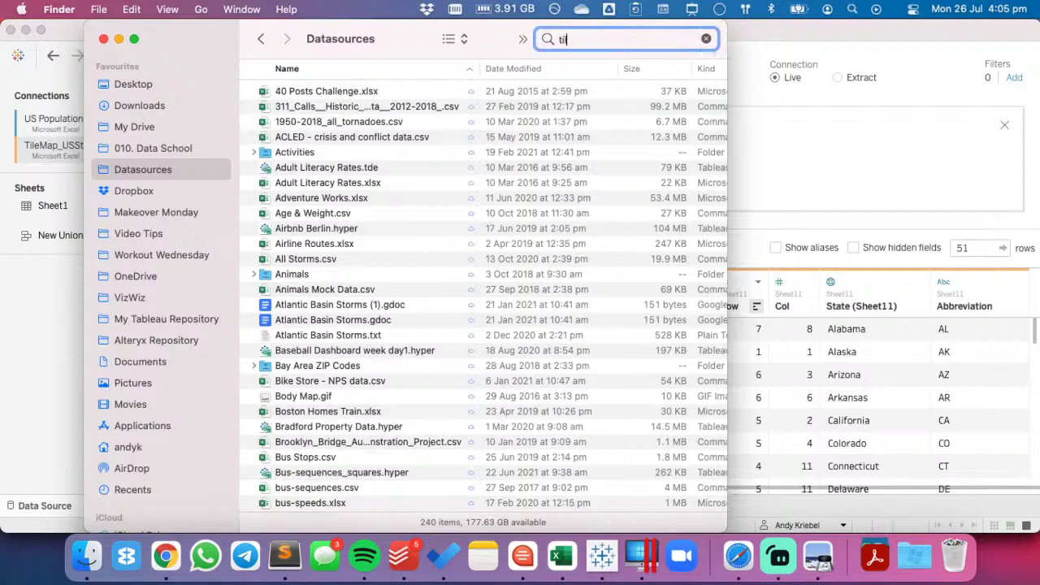
{"action": "type", "text": "le"}
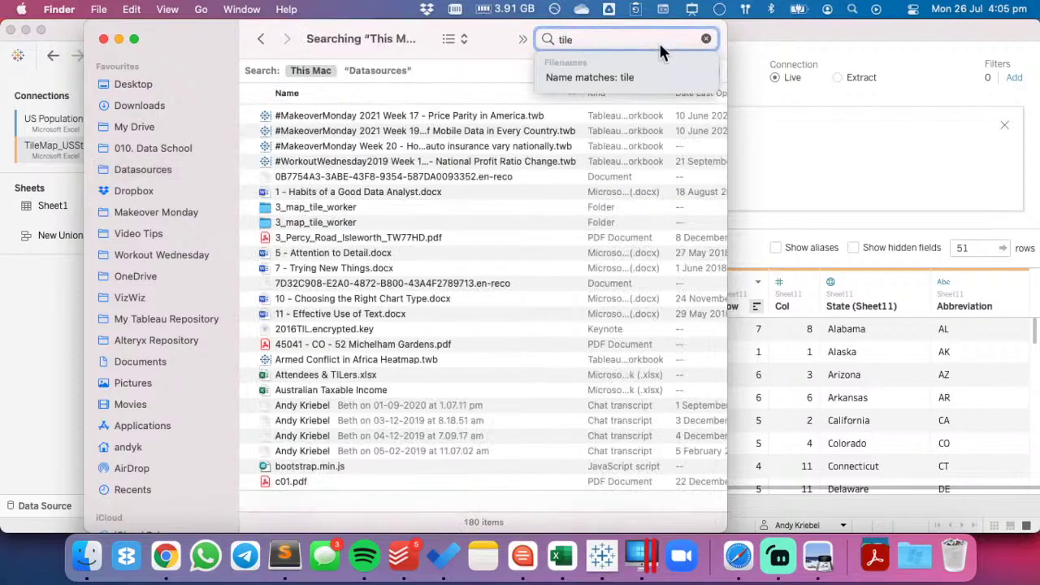
{"action": "left_click", "coordinate": [640, 75]}
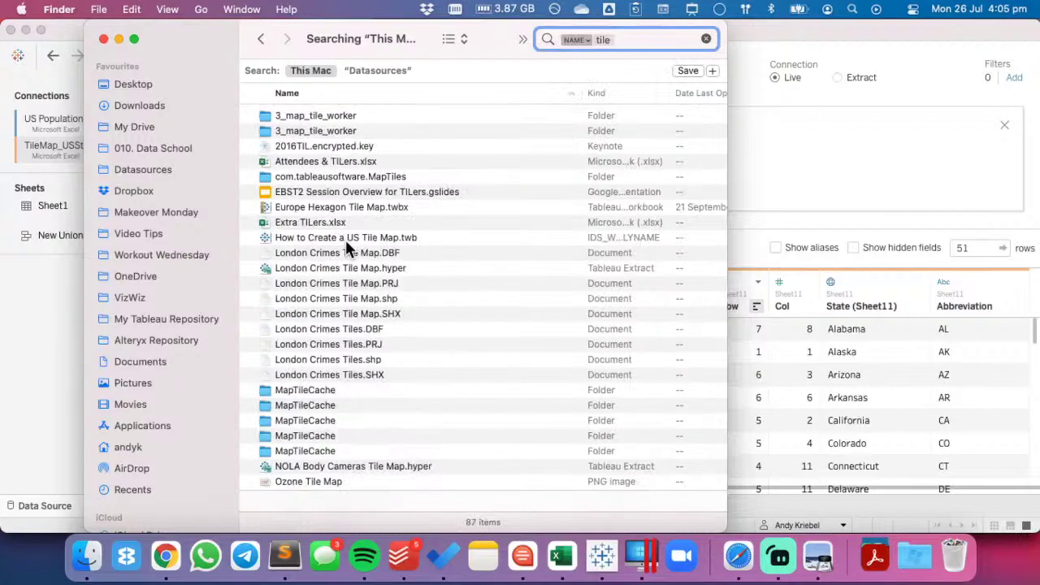
- Open the US States Tilemap.xlsx workbook from the search results in Excel
{"action": "scroll", "coordinate": [345, 240], "scroll_direction": "down", "scroll_amount": 6}
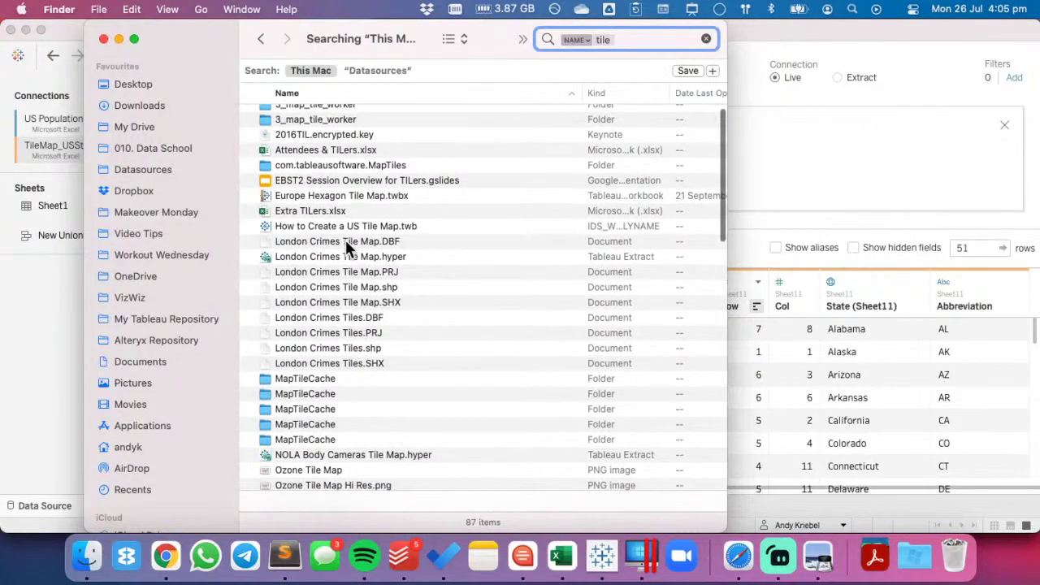
{"action": "scroll", "coordinate": [345, 240], "scroll_direction": "down", "scroll_amount": 10}
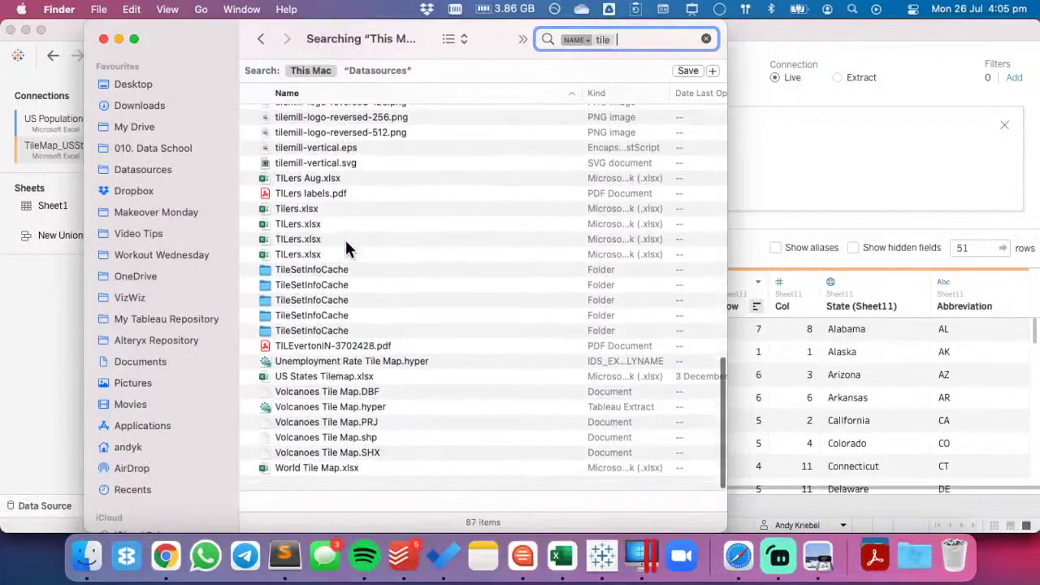
{"action": "double_click", "coordinate": [337, 385]}
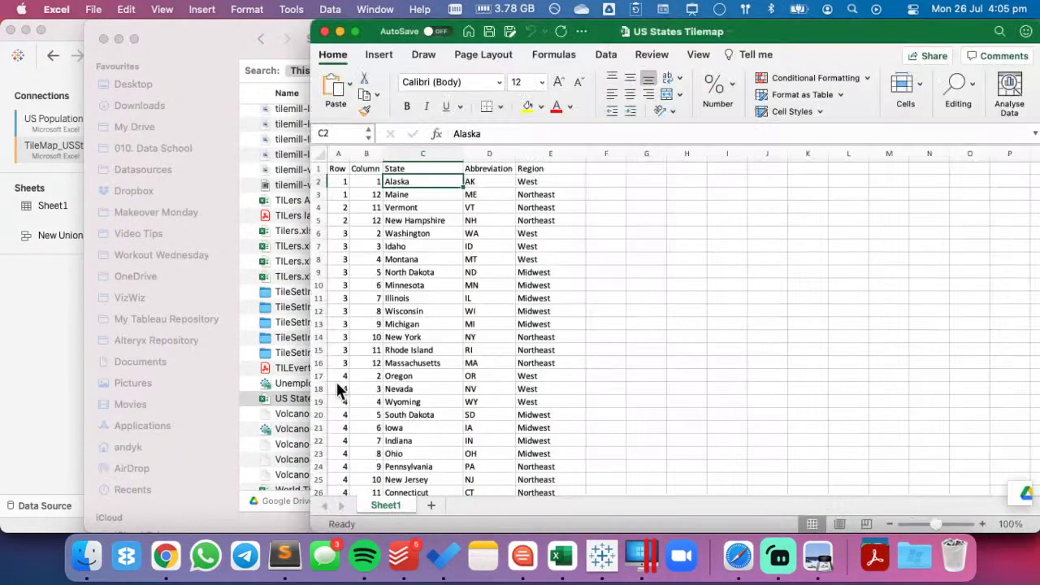
- Close the US States Tilemap workbook and, back in Tableau, remove the tile map table from the join with the population table
{"action": "left_click", "coordinate": [536, 181]}
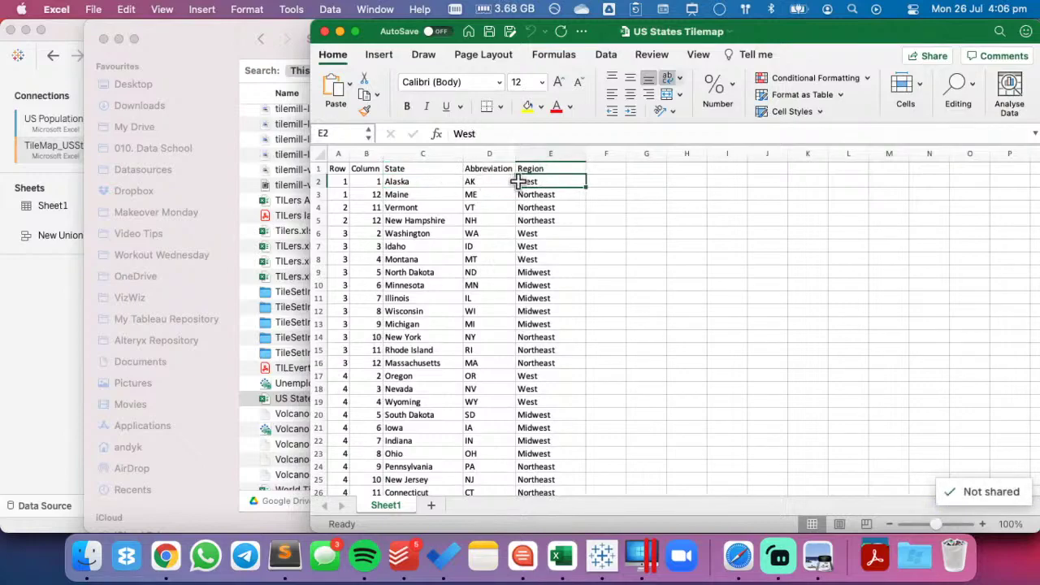
{"action": "left_click", "coordinate": [324, 32]}
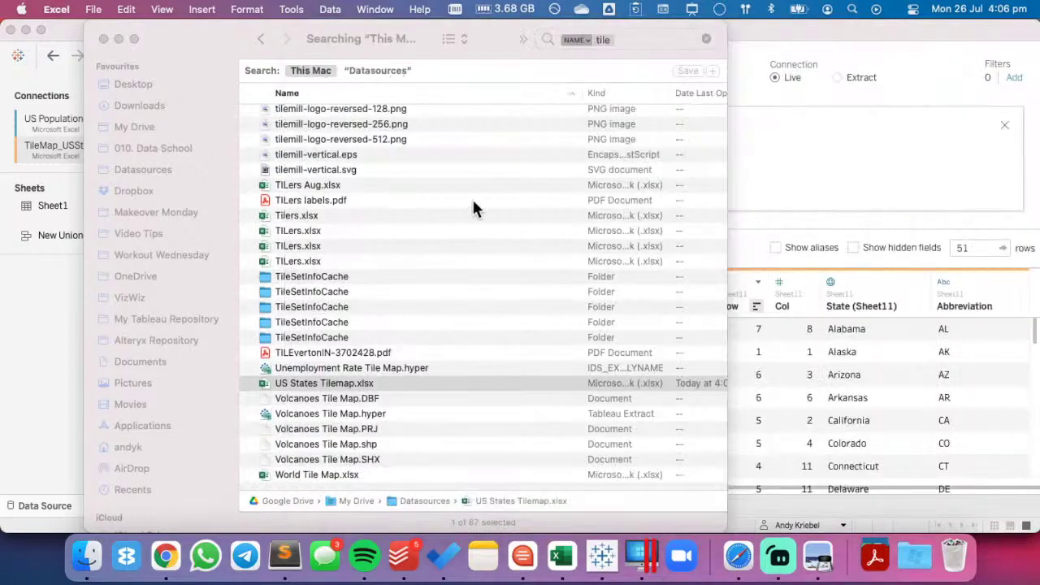
{"action": "left_click", "coordinate": [875, 185]}
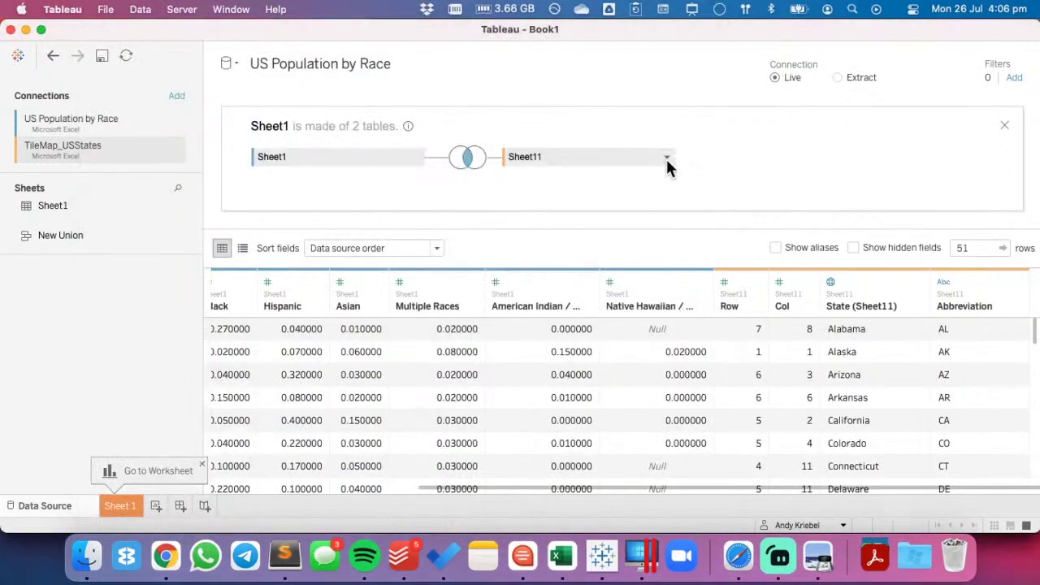
{"action": "left_click", "coordinate": [667, 159]}
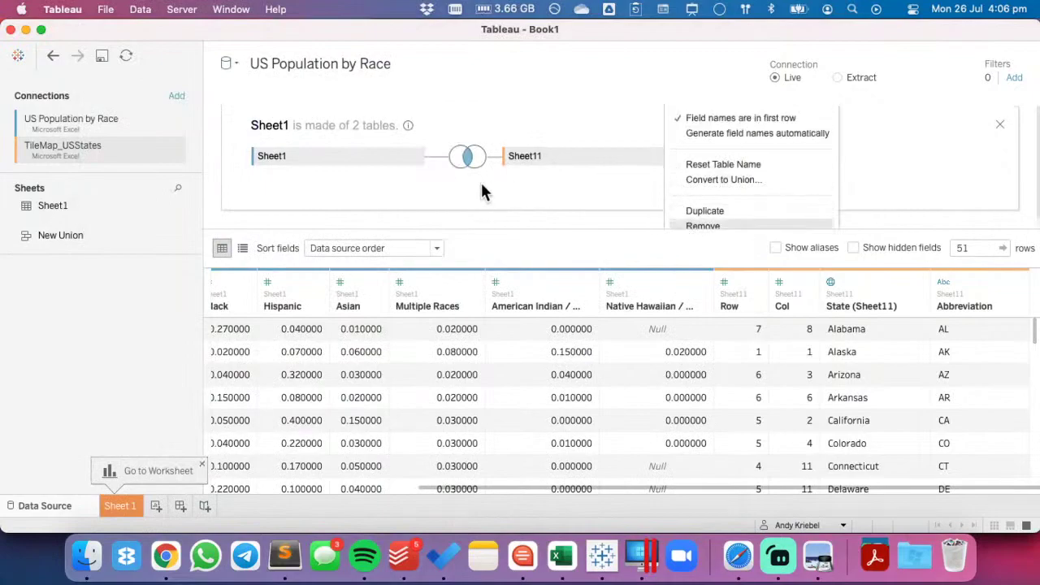
- Bring US States Tilemap.xlsx from Finder into the Tableau data source, inner-joined to the population table
{"action": "key", "text": "super+Tab"}
{"action": "key", "text": "super+Tab"}
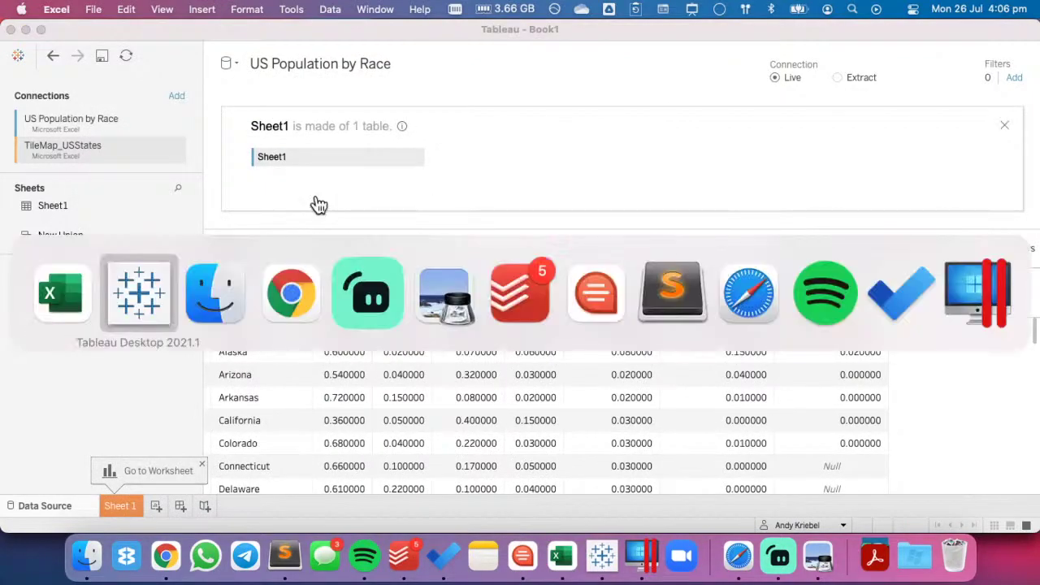
{"action": "key", "text": "super+Tab"}
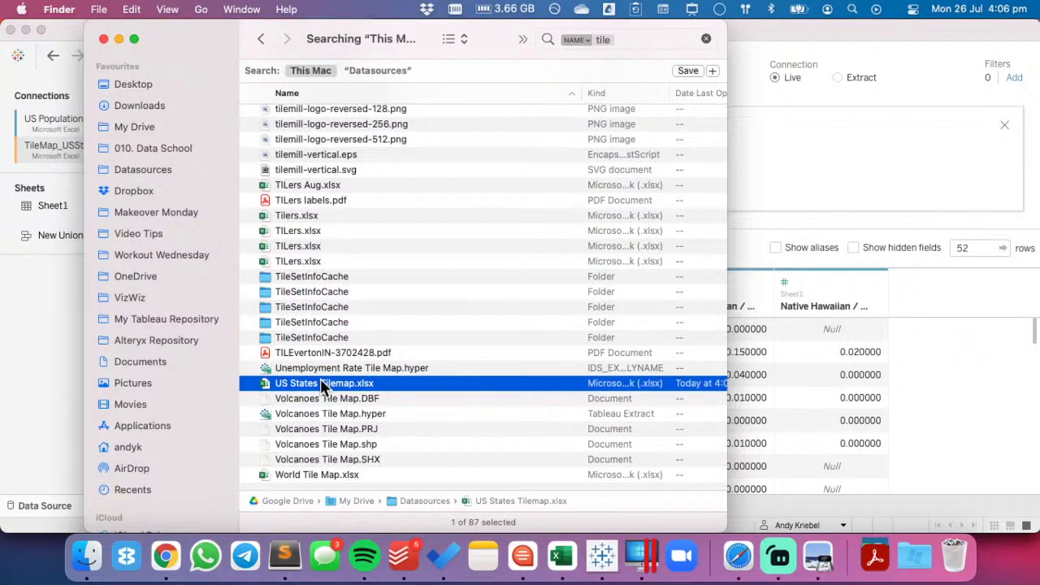
{"action": "left_click_drag", "start_coordinate": [320, 378], "coordinate": [845, 177]}
{"action": "left_click", "coordinate": [774, 92]}
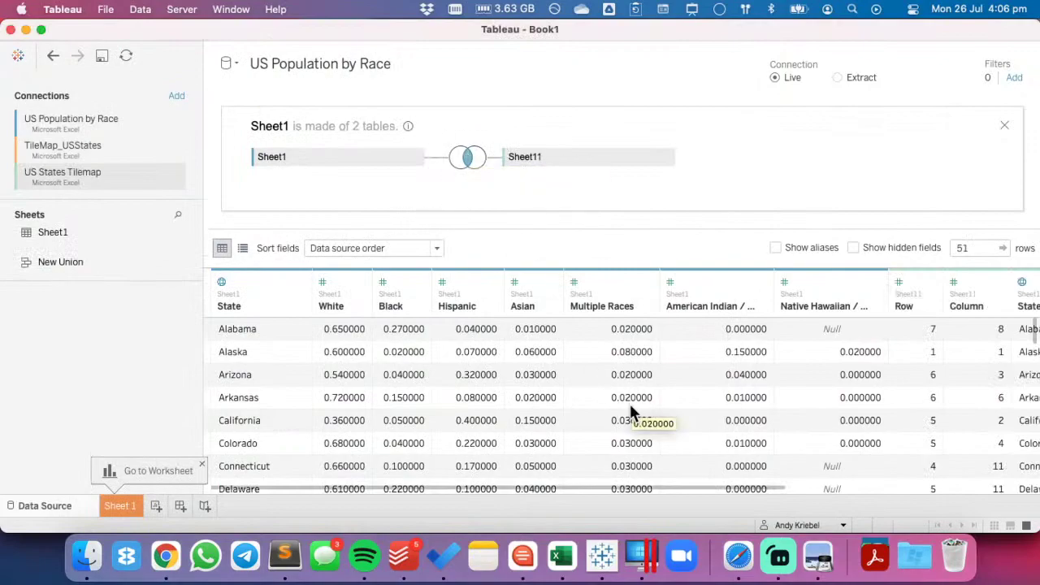
- Hide the duplicate State (Sheet11) field that came from the tile map table
{"action": "left_click_drag", "start_coordinate": [711, 490], "coordinate": [975, 498]}
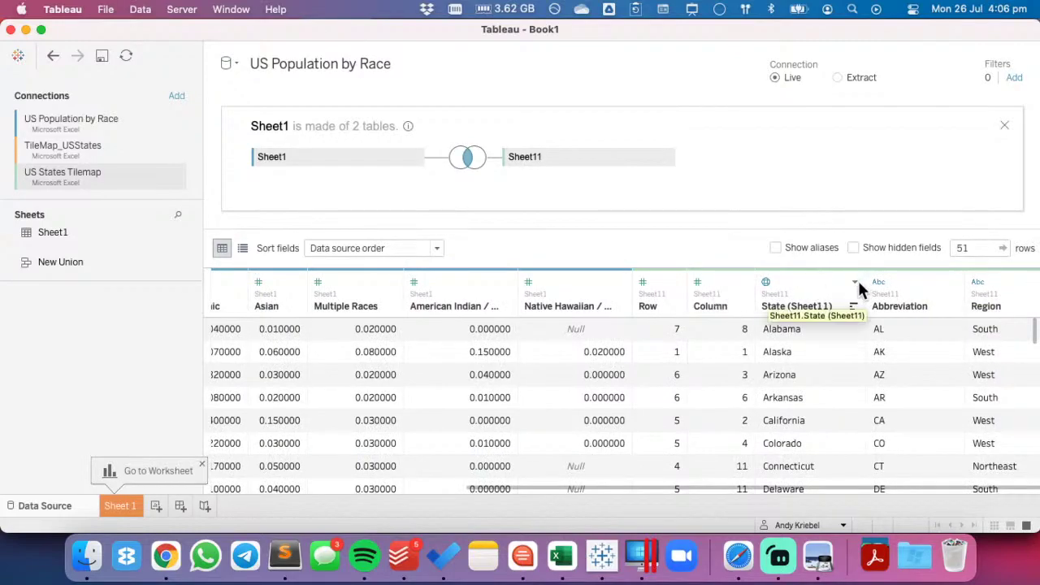
{"action": "left_click", "coordinate": [855, 281]}
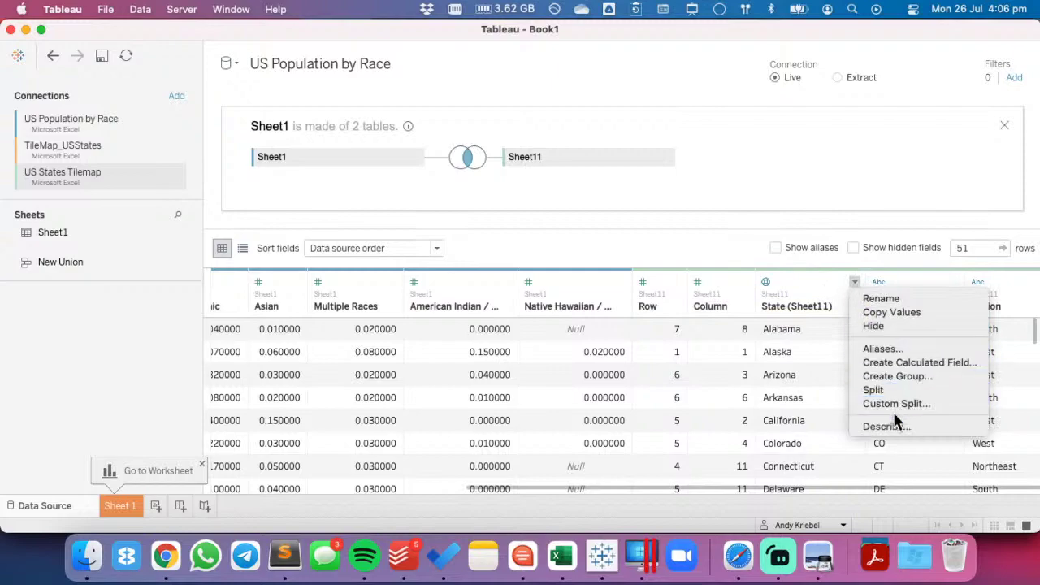
{"action": "left_click", "coordinate": [890, 326]}
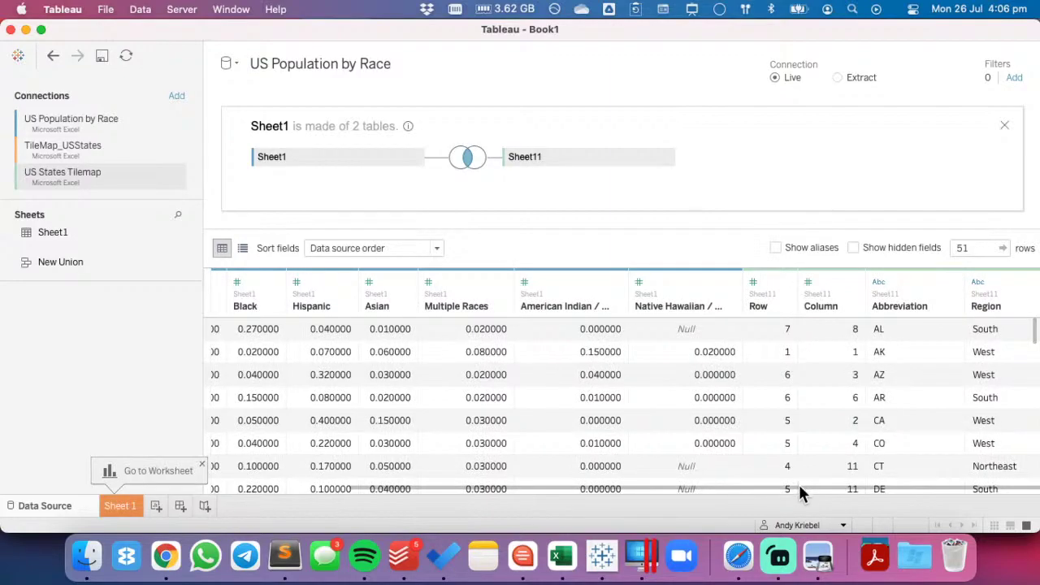
{"action": "left_click_drag", "start_coordinate": [800, 490], "coordinate": [669, 508]}
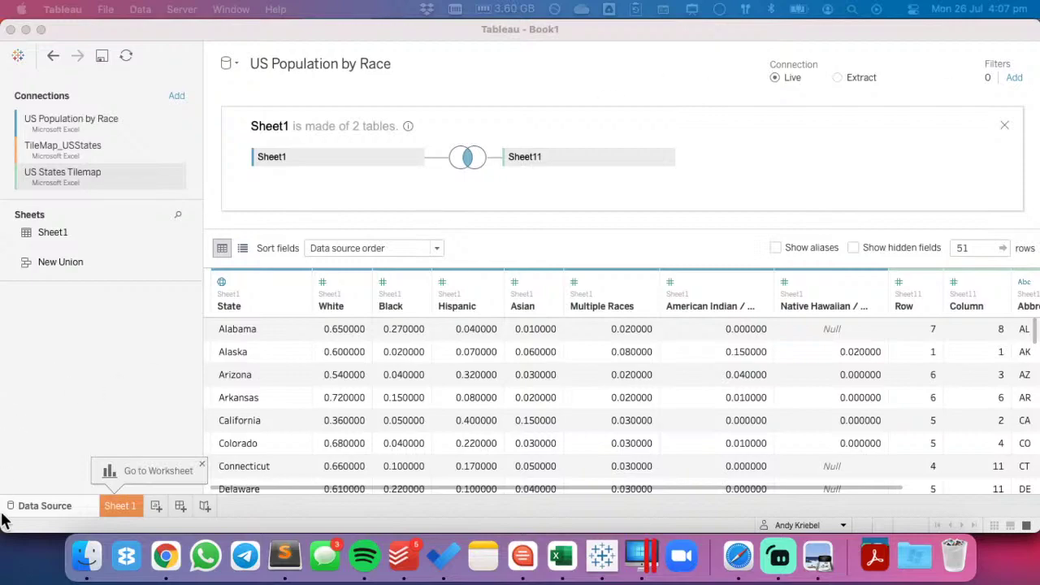
- On Sheet 1, build a text tile map with Column and Row as dimensions on columns and rows, and Abbreviation as text
{"action": "left_click", "coordinate": [127, 505]}
{"action": "left_click", "coordinate": [94, 334]}
{"action": "left_click", "coordinate": [74, 414]}
{"action": "left_click", "coordinate": [75, 429], "text": "shift"}
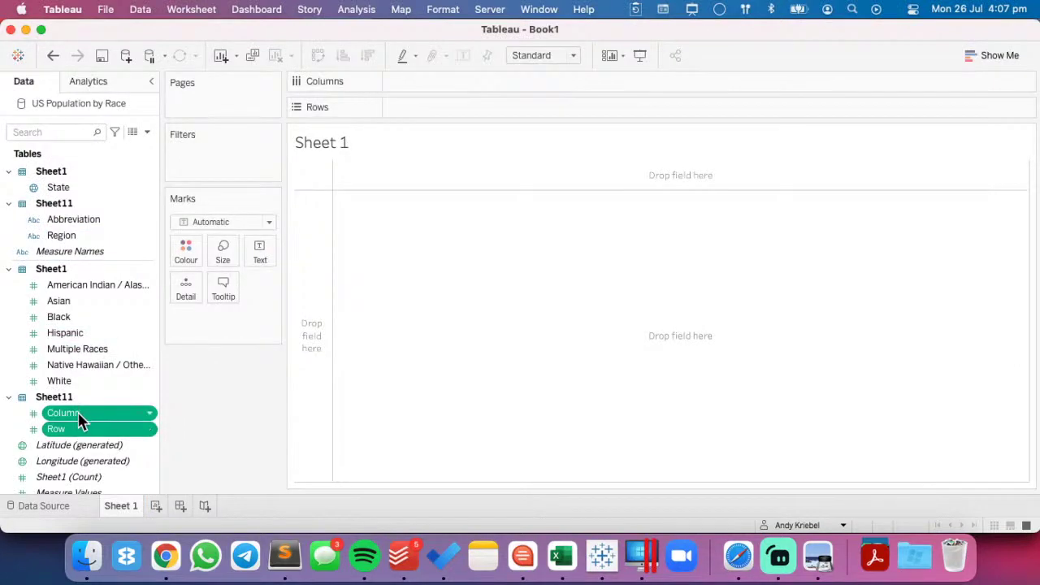
{"action": "left_click_drag", "start_coordinate": [79, 416], "coordinate": [420, 80]}
{"action": "left_click_drag", "start_coordinate": [55, 266], "coordinate": [417, 109]}
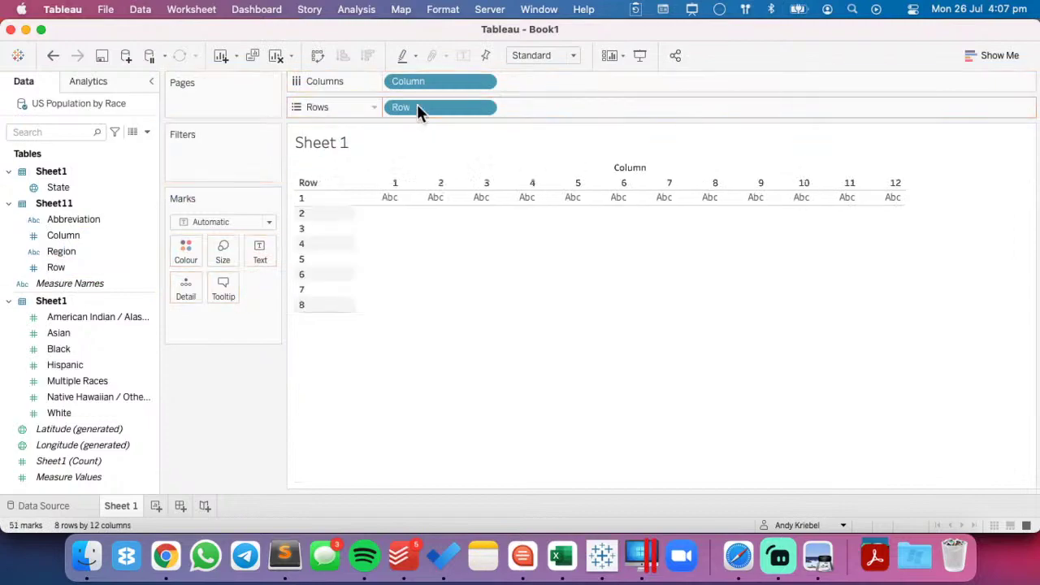
{"action": "left_click_drag", "start_coordinate": [99, 216], "coordinate": [265, 243]}
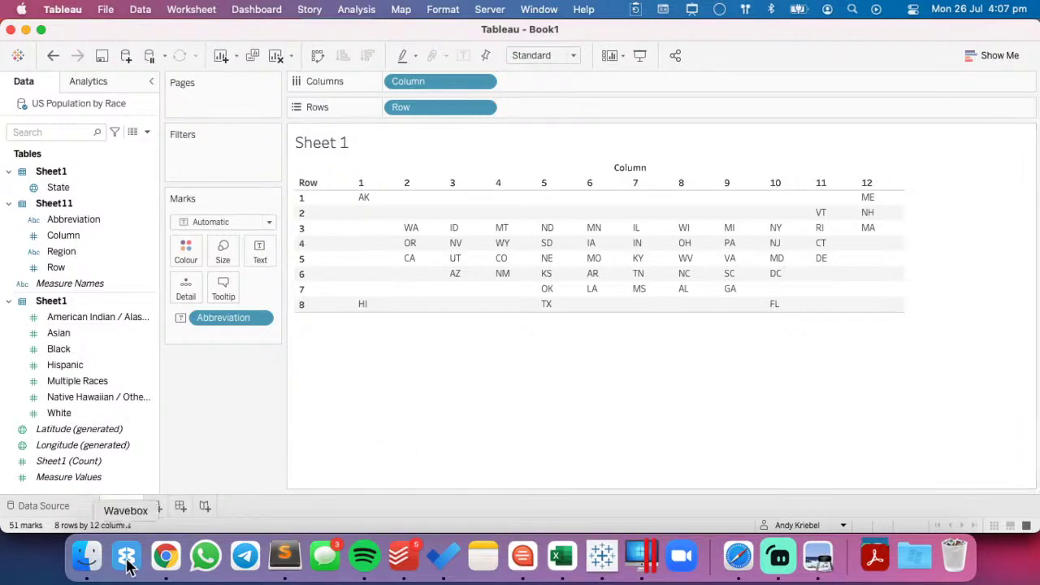
- Reopen US States Tilemap.xlsx from Finder in Excel and compare its last state rows with the Tableau tile map
{"action": "left_click", "coordinate": [86, 557]}
{"action": "double_click", "coordinate": [331, 387]}
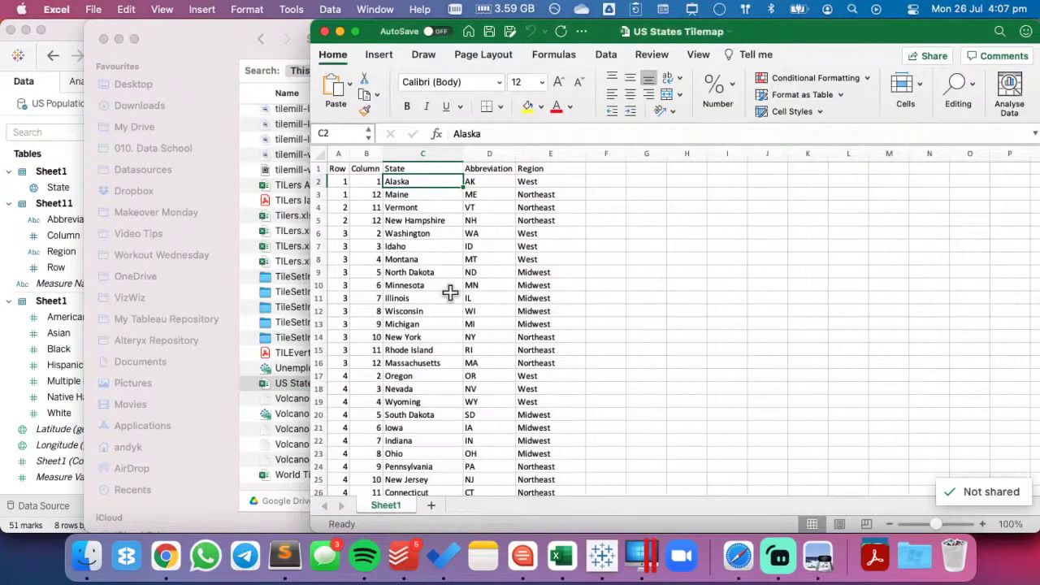
{"action": "key", "text": "super+Down"}
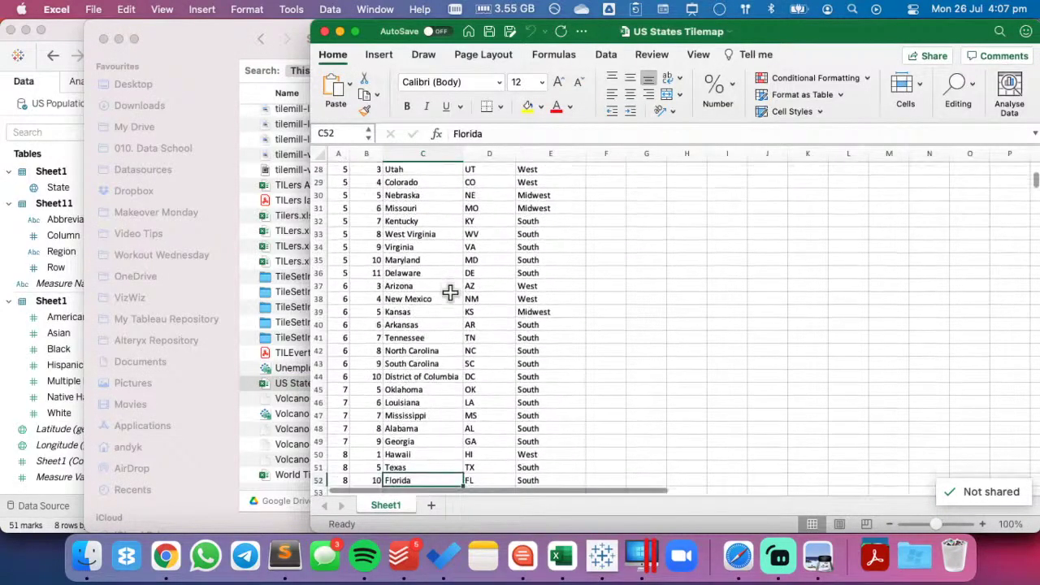
{"action": "key", "text": "super+Tab"}
{"action": "key", "text": "super+Tab"}
{"action": "key", "text": "super+Tab"}
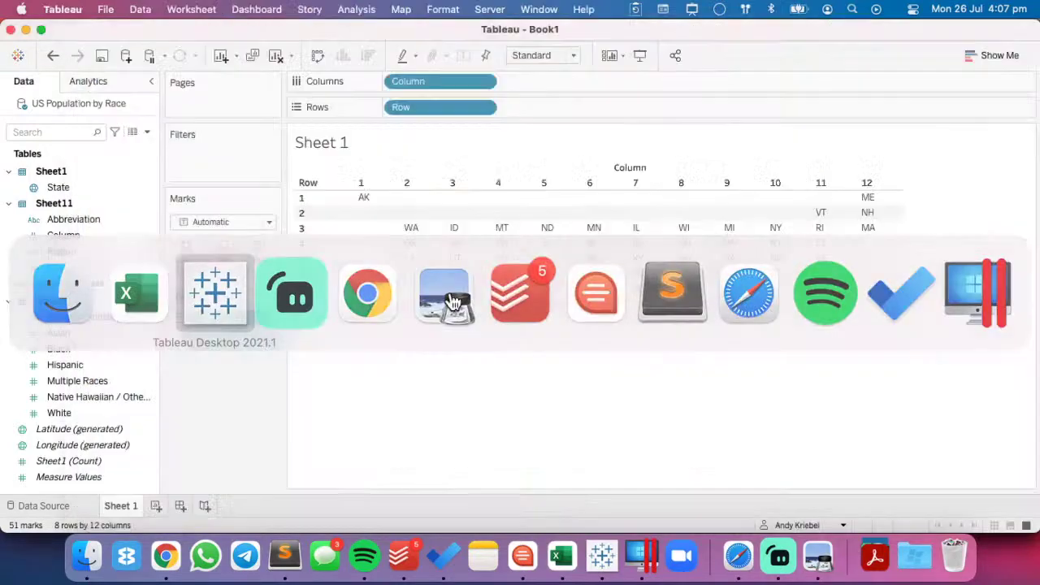
{"action": "key", "text": "super+Tab"}
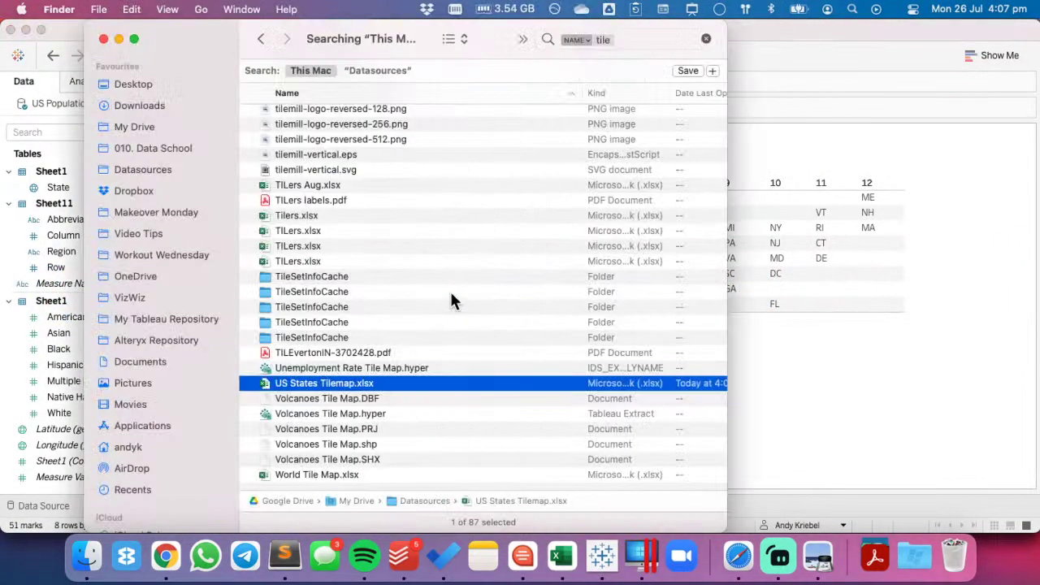
{"action": "key", "text": "super+Tab"}
{"action": "key", "text": "super+Tab"}
{"action": "key", "text": "super+Tab"}
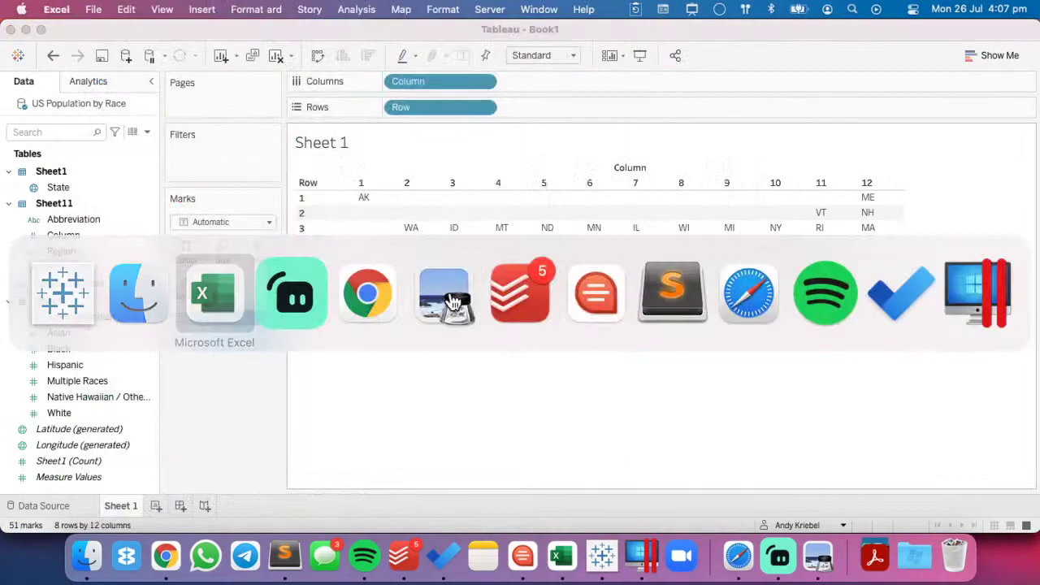
{"action": "key", "text": "ctrl+Up"}
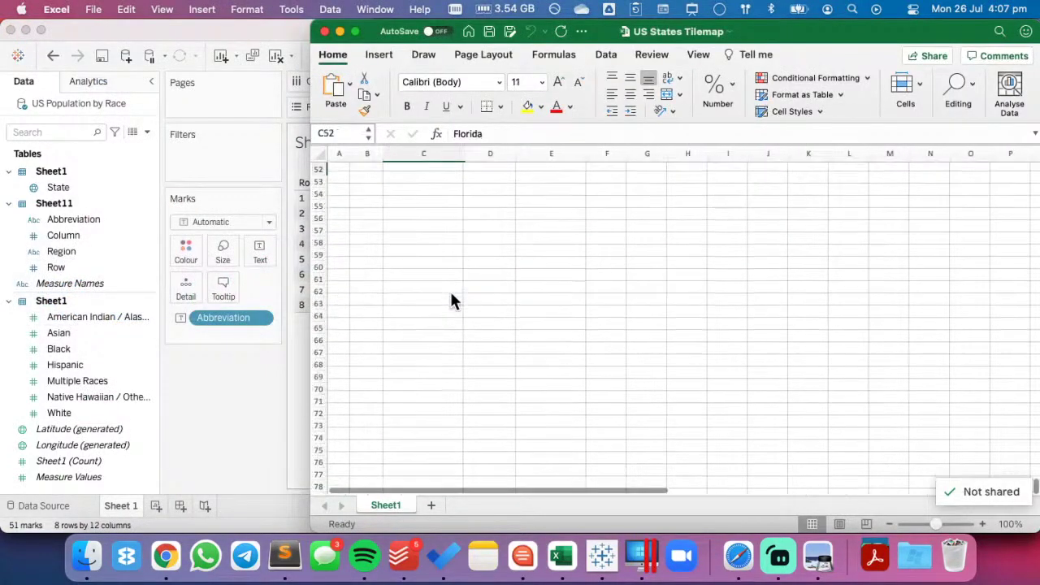
- Enter 12 as the Column value in the first empty row beneath Florida
{"action": "key", "text": "Down"}
{"action": "key", "text": "Left"}
{"action": "key", "text": "Left"}
{"action": "scroll", "coordinate": [453, 302], "scroll_direction": "up", "scroll_amount": 4}
{"action": "scroll", "coordinate": [453, 301], "scroll_direction": "up", "scroll_amount": 1}
{"action": "key", "text": "Right"}
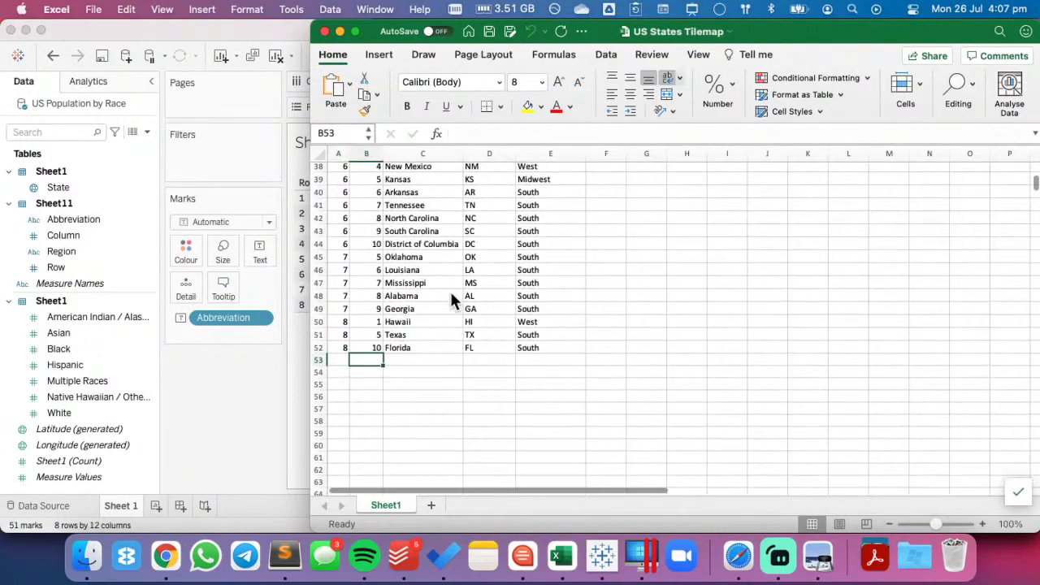
{"action": "type", "text": "12"}
- Copy the Florida row into row 53 and set the copy's Column value to 12
{"action": "key", "text": "Left"}
{"action": "key", "text": "Up"}
{"action": "key", "text": "ctrl+shift+Right"}
{"action": "key", "text": "super+c"}
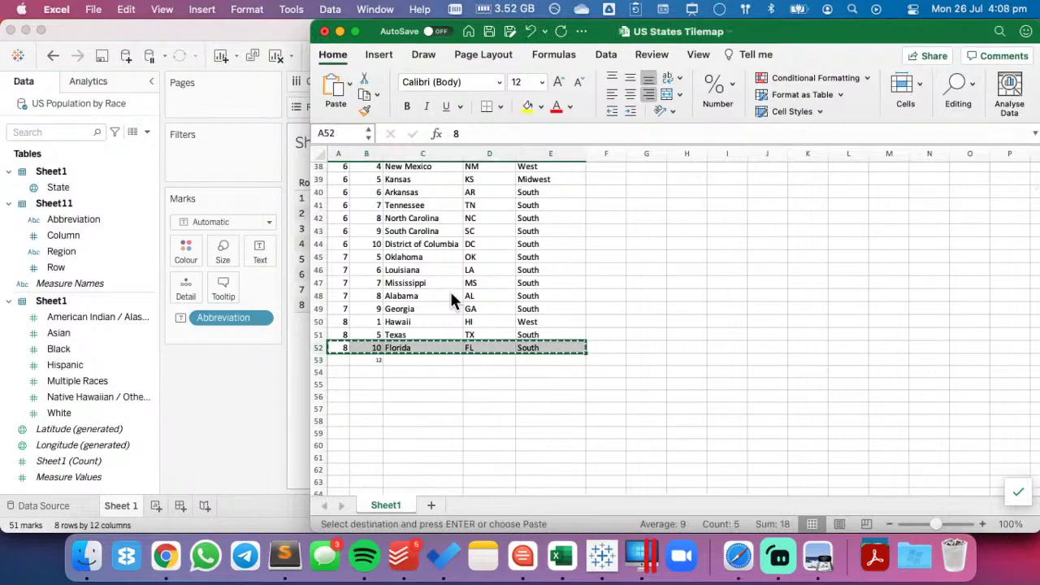
{"action": "key", "text": "Down"}
{"action": "key", "text": "super+v"}
{"action": "key", "text": "Right"}
{"action": "type", "text": "12"}
{"action": "key", "text": "Tab"}
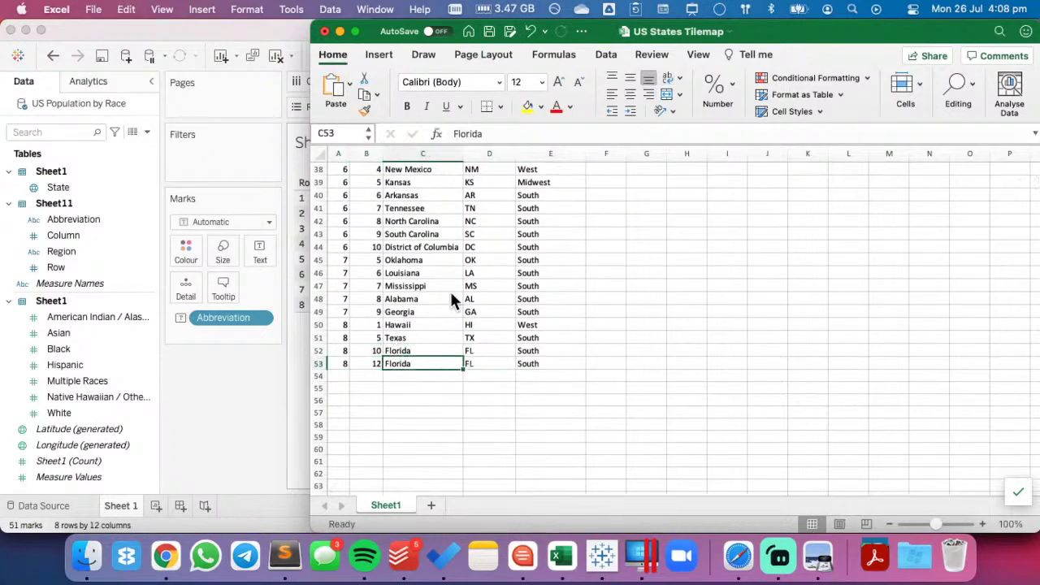
- Set the State of row 53 to Puerto Rico and its Abbreviation to PR
{"action": "type", "text": "Pu"}
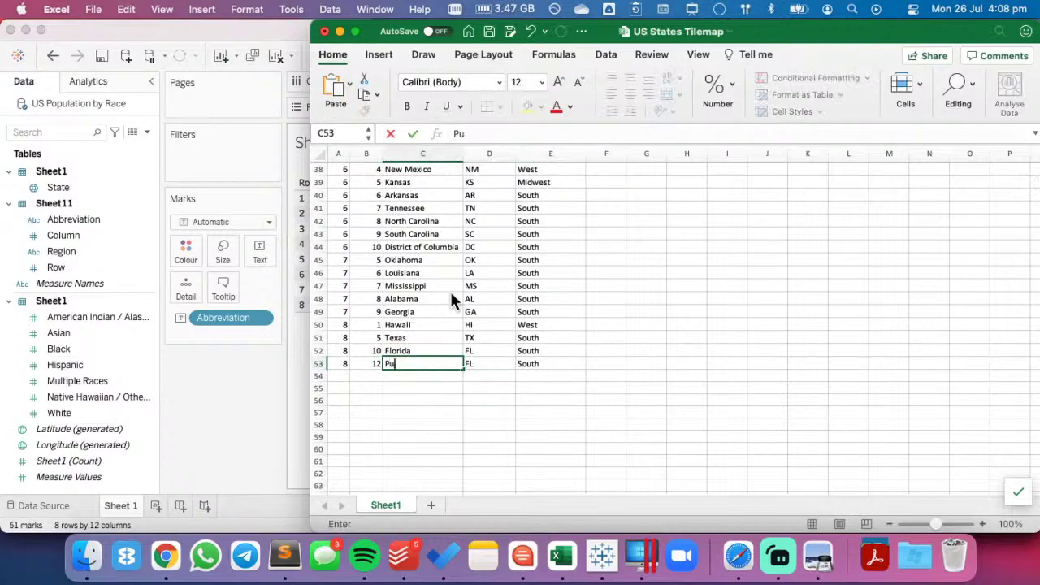
{"action": "type", "text": "erto Rico"}
{"action": "key", "text": "Tab"}
{"action": "type", "text": "PR"}
{"action": "key", "text": "Tab"}
{"action": "key", "text": "Left"}
{"action": "key", "text": "Left"}
{"action": "key", "text": "Left"}
{"action": "key", "text": "Left"}
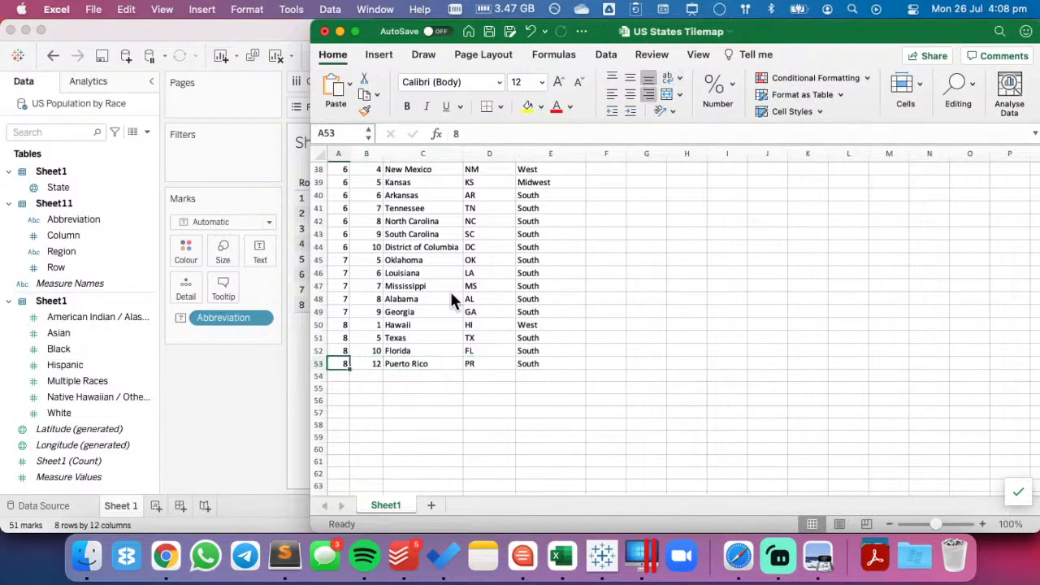
- Check the free tile position in the Tableau map, then save and close the US States Tilemap workbook
{"action": "key", "text": "super+Tab"}
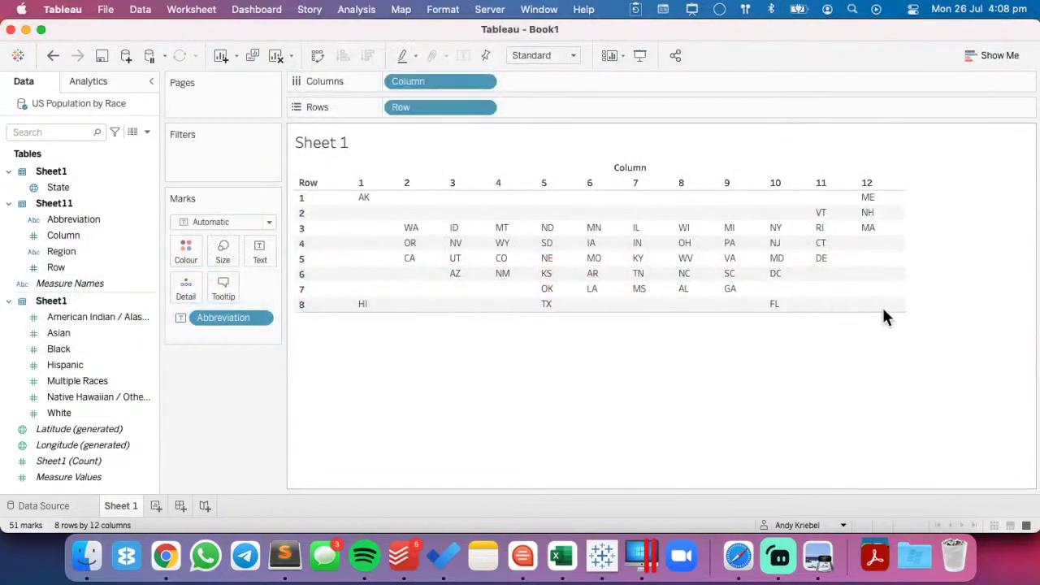
{"action": "key", "text": "super+Tab"}
{"action": "key", "text": "Right"}
{"action": "key", "text": "Left"}
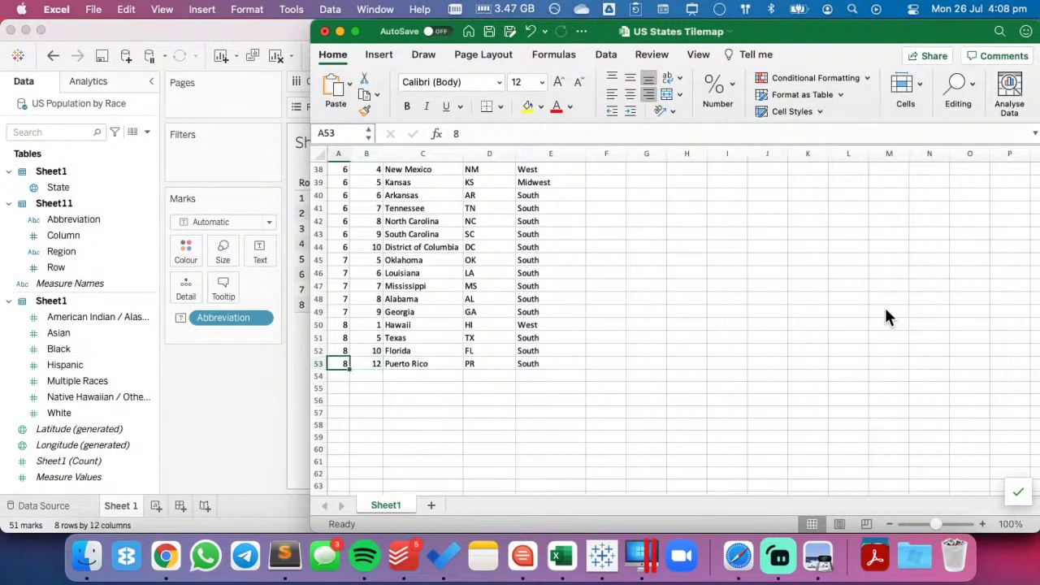
{"action": "key", "text": "super+s"}
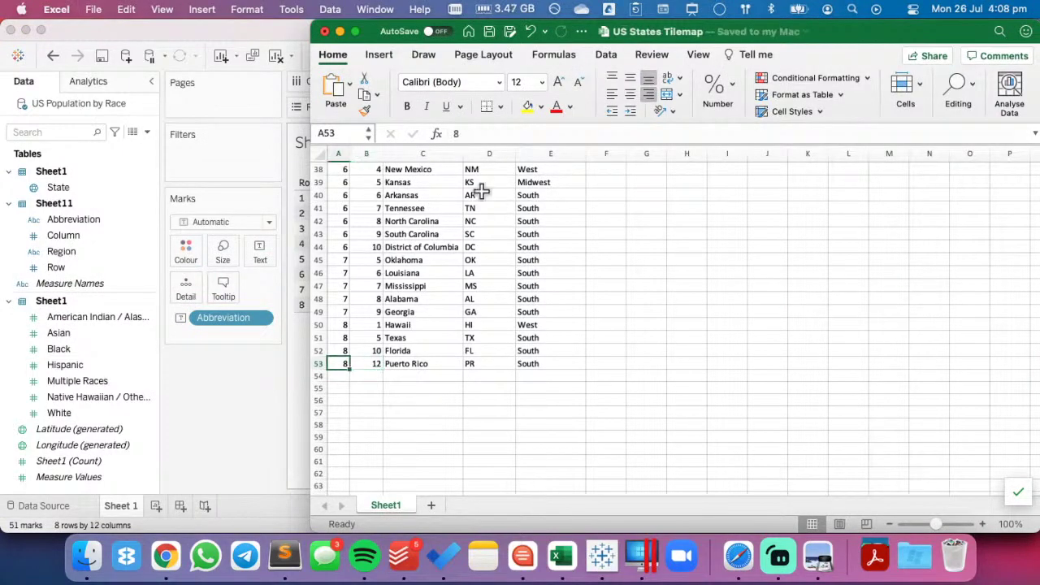
{"action": "left_click", "coordinate": [325, 31]}
- Refresh the US Population by Race data source in Tableau to load the added Puerto Rico row
{"action": "right_click", "coordinate": [52, 104]}
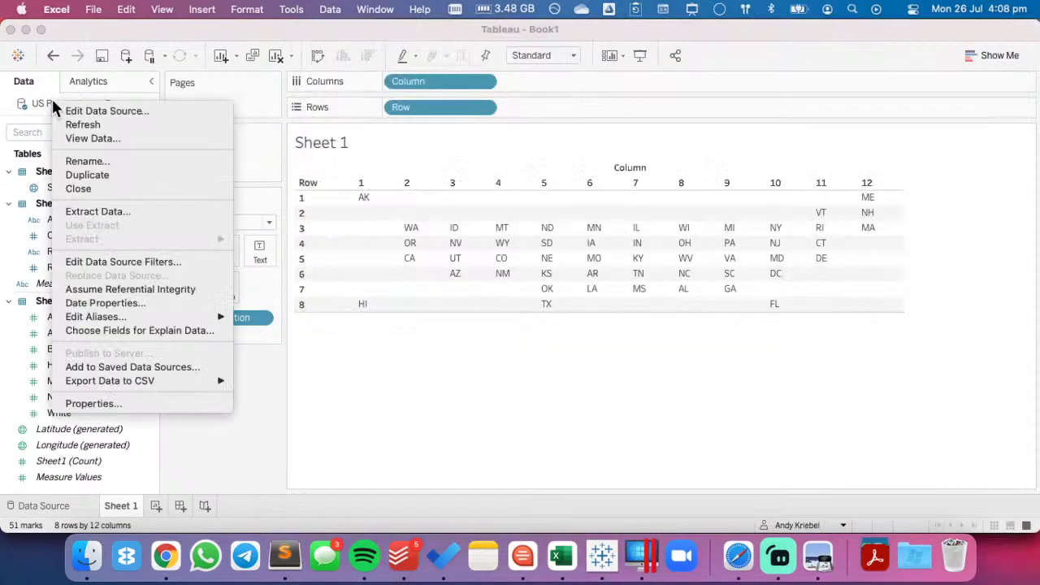
{"action": "left_click", "coordinate": [78, 122]}
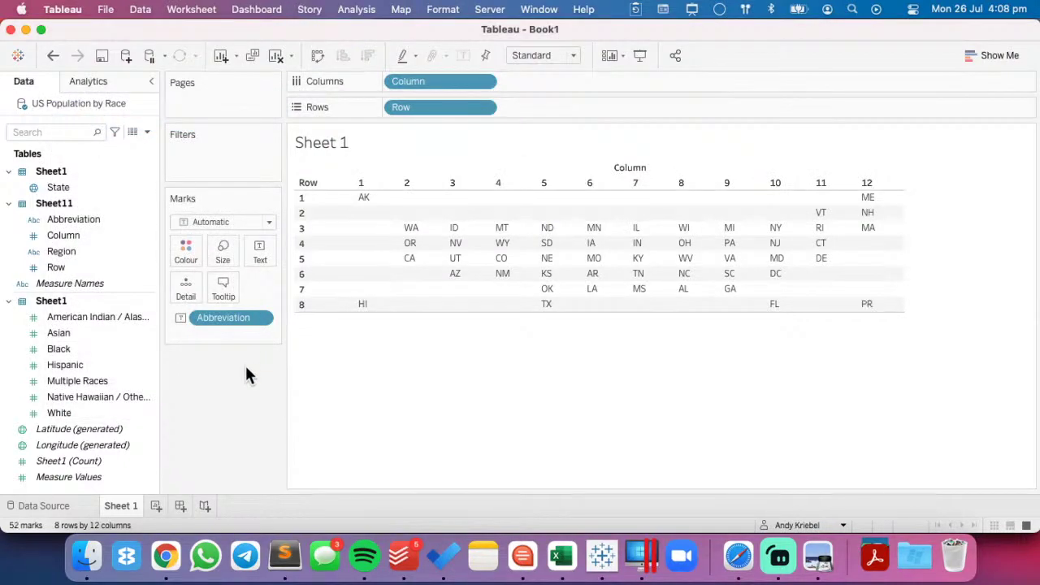
{"action": "mouse_move", "coordinate": [875, 307]}
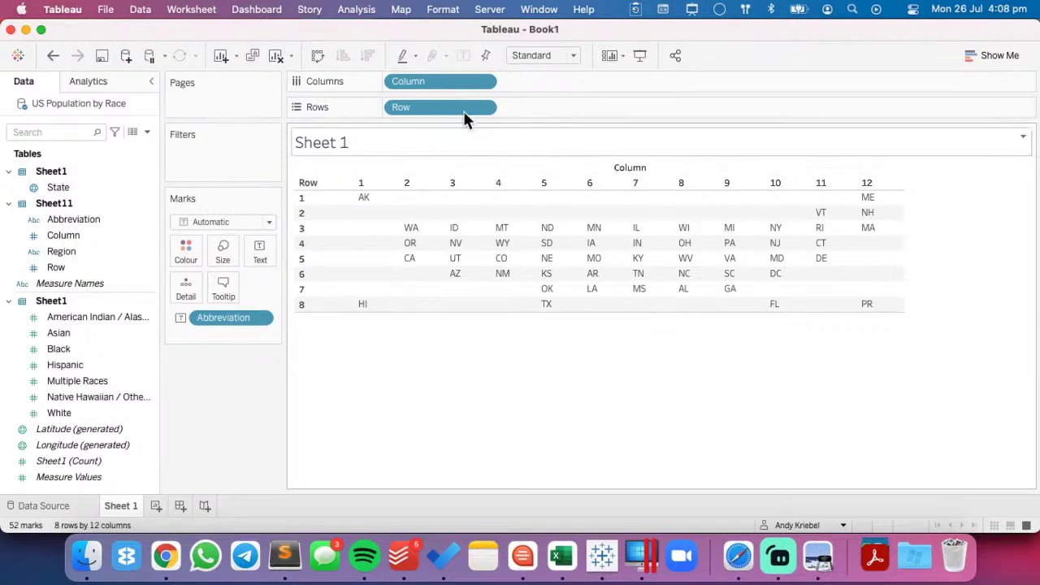
{"action": "left_click", "coordinate": [546, 55]}
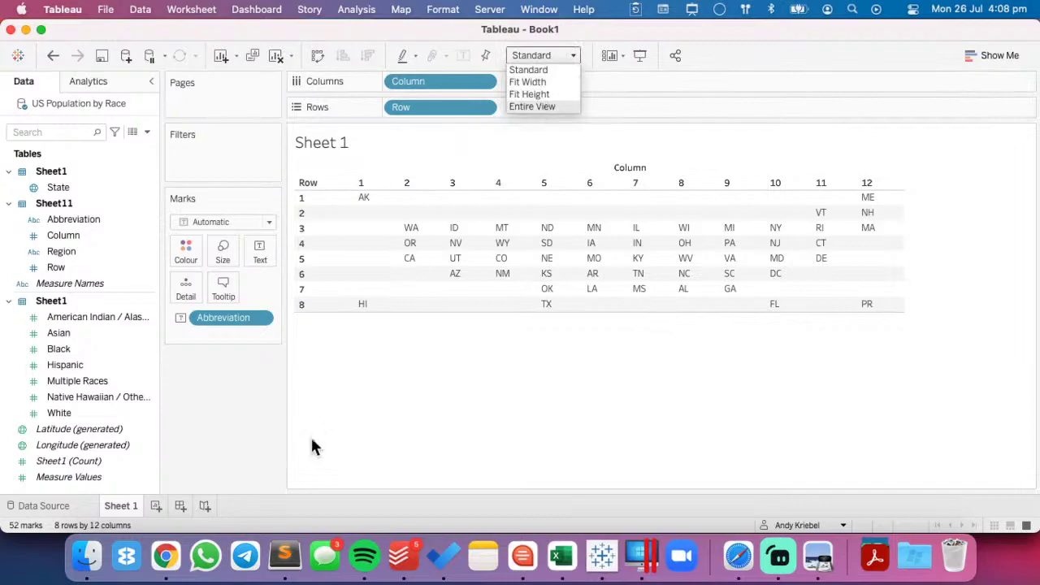
{"action": "left_click", "coordinate": [208, 426]}
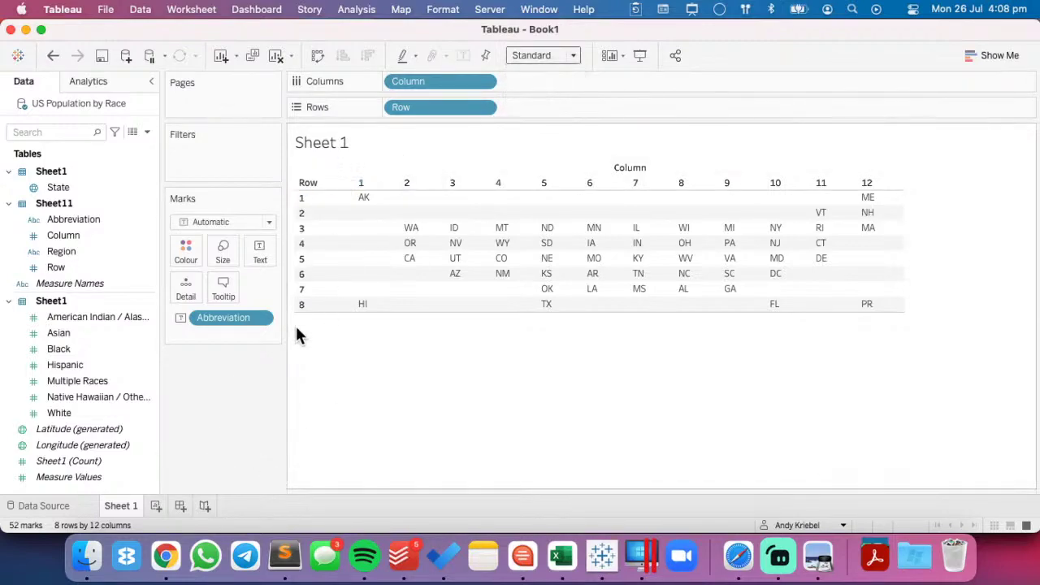
- Move Abbreviation from the text labels to Detail so each state is shown as a square mark
{"action": "left_click_drag", "start_coordinate": [216, 319], "coordinate": [184, 300]}
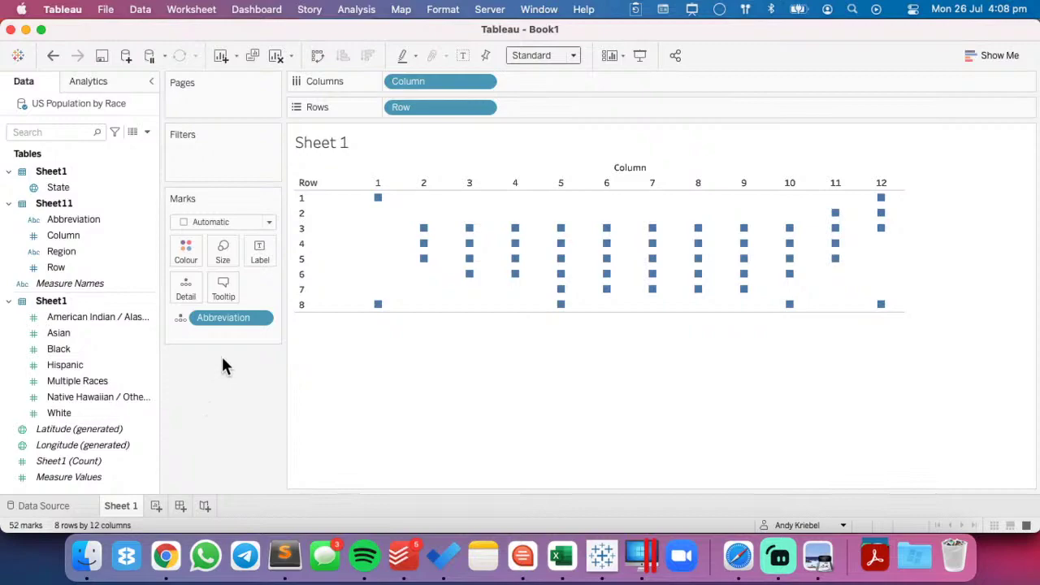
- Try the Polygon mark type for the tiles and restore the Automatic mark type
{"action": "left_click", "coordinate": [203, 225]}
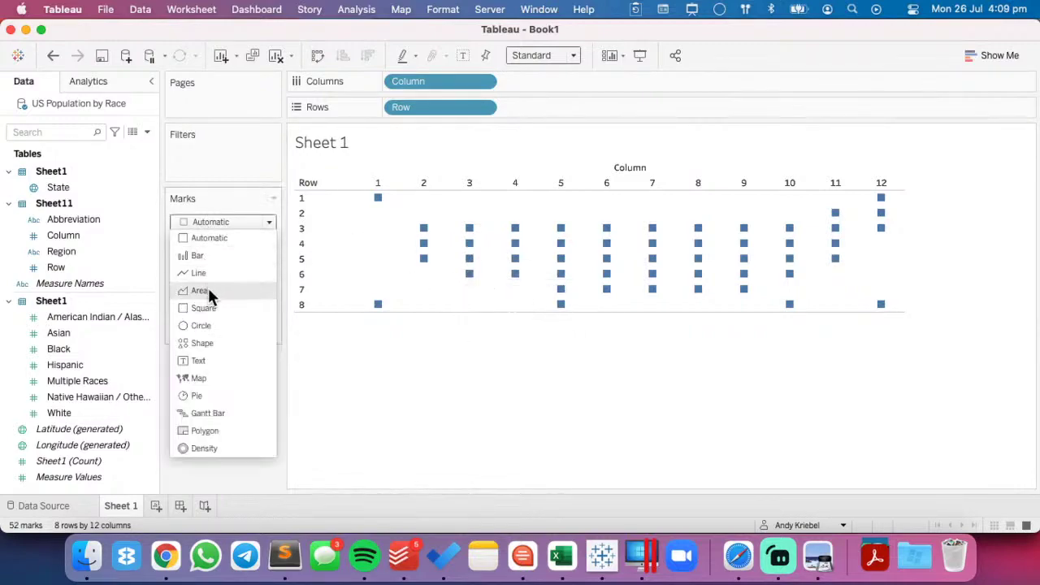
{"action": "left_click", "coordinate": [209, 429]}
{"action": "left_click", "coordinate": [209, 224]}
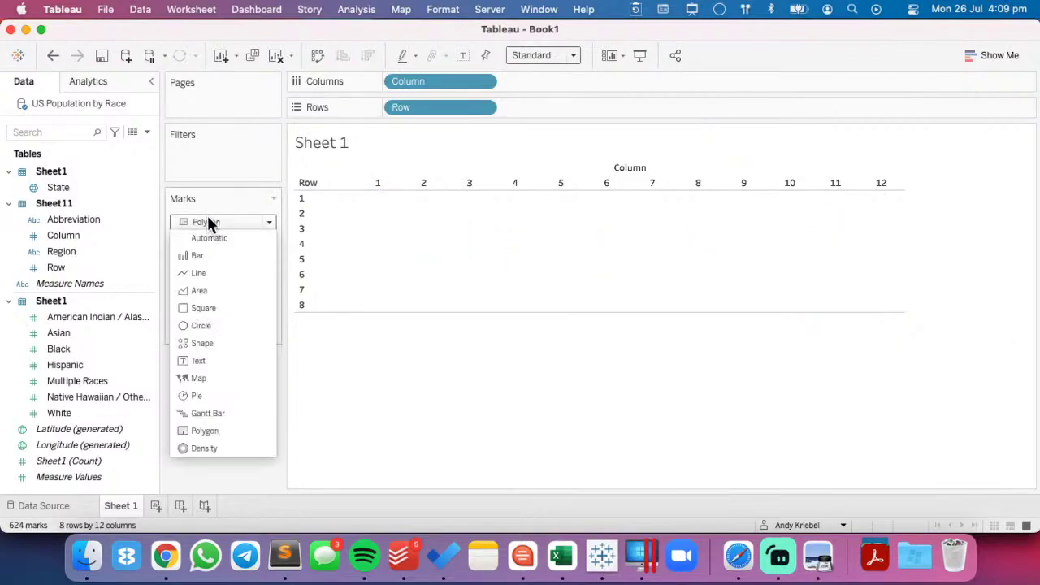
{"action": "left_click", "coordinate": [216, 238]}
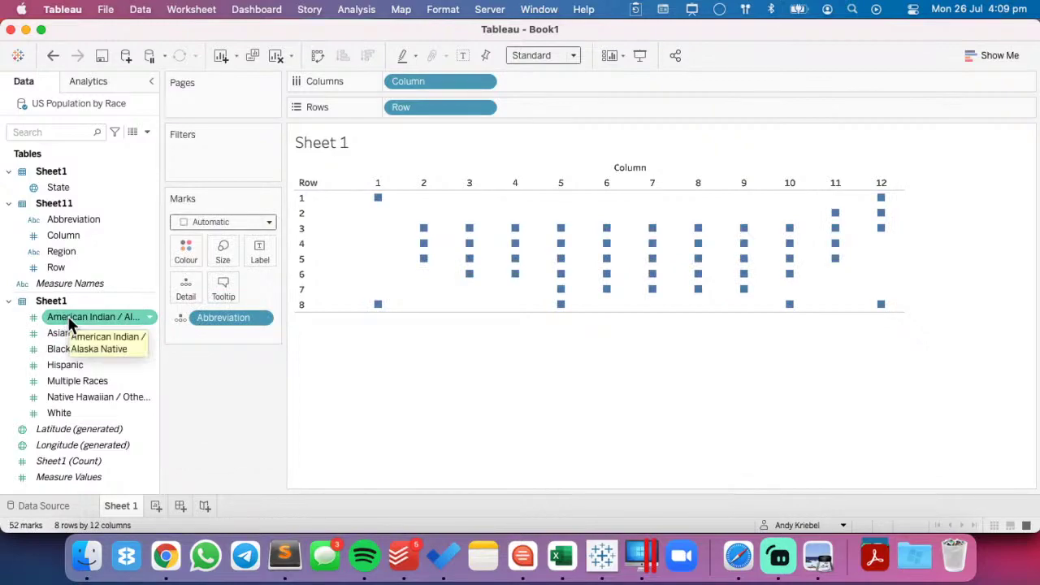
- Colour the state tiles by the American Indian / Alaska Native measure
{"action": "left_click_drag", "start_coordinate": [70, 323], "coordinate": [183, 246]}
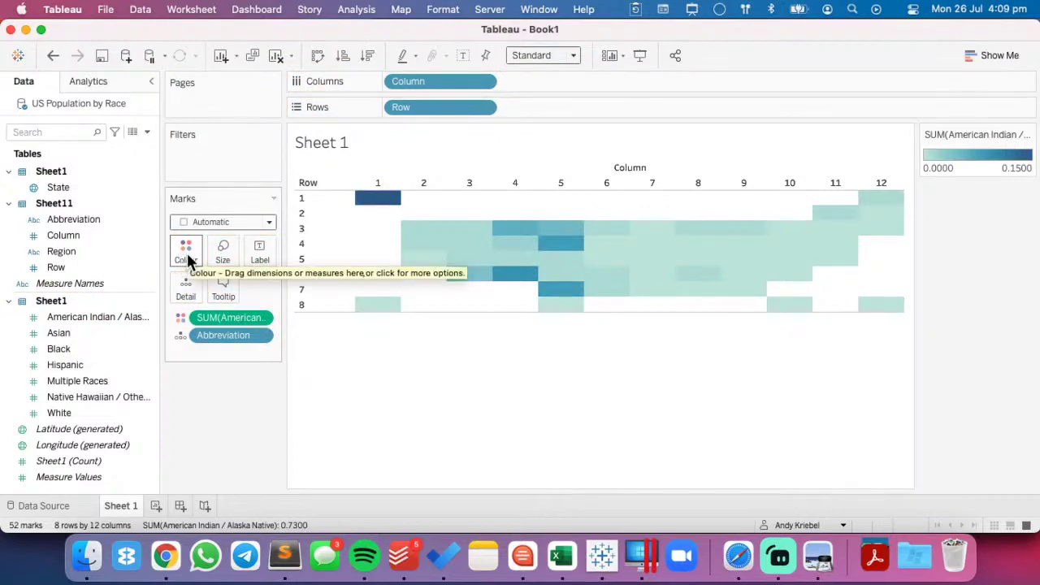
- Add a new worksheet and display the Show Me chart types
{"action": "left_click", "coordinate": [155, 505]}
{"action": "left_click", "coordinate": [78, 318]}
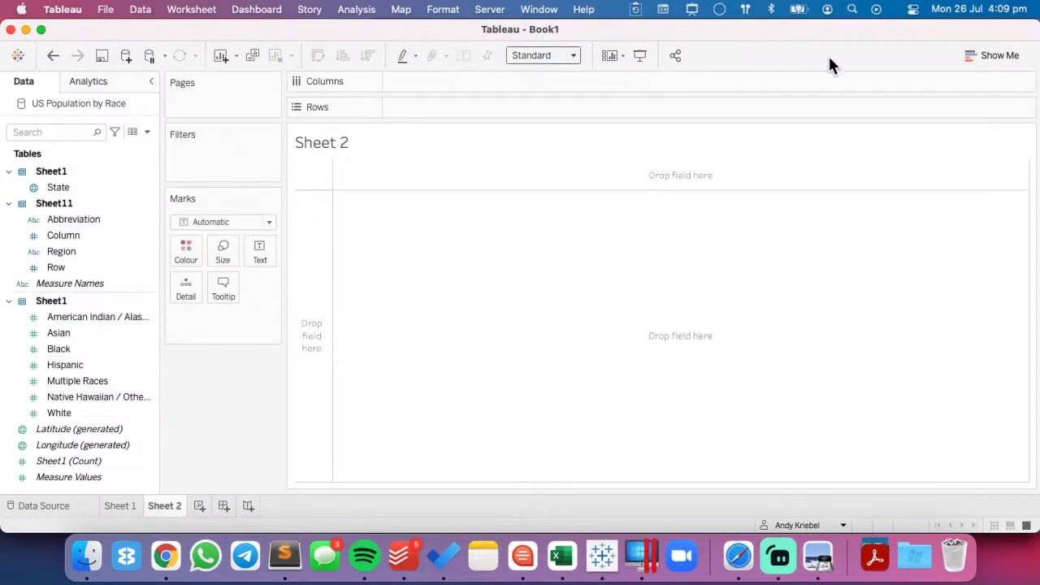
{"action": "left_click", "coordinate": [1006, 62]}
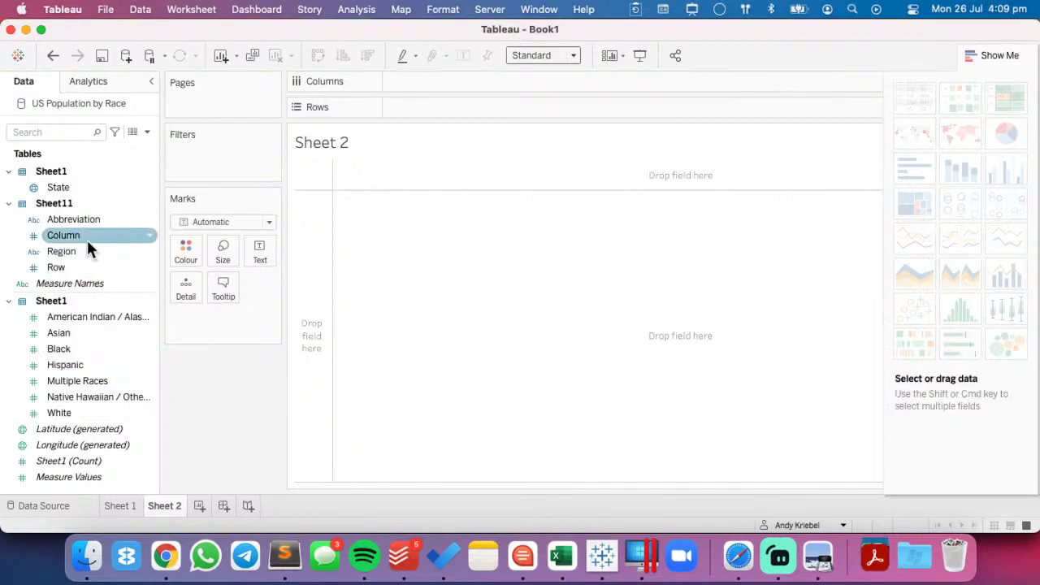
- Try combining Measure Names with the race measures, and place American Indian / Alaska Native in the Sheet 2 view
{"action": "left_click", "coordinate": [78, 285]}
{"action": "left_click", "coordinate": [74, 322], "text": "super"}
{"action": "left_click", "coordinate": [74, 334], "text": "super"}
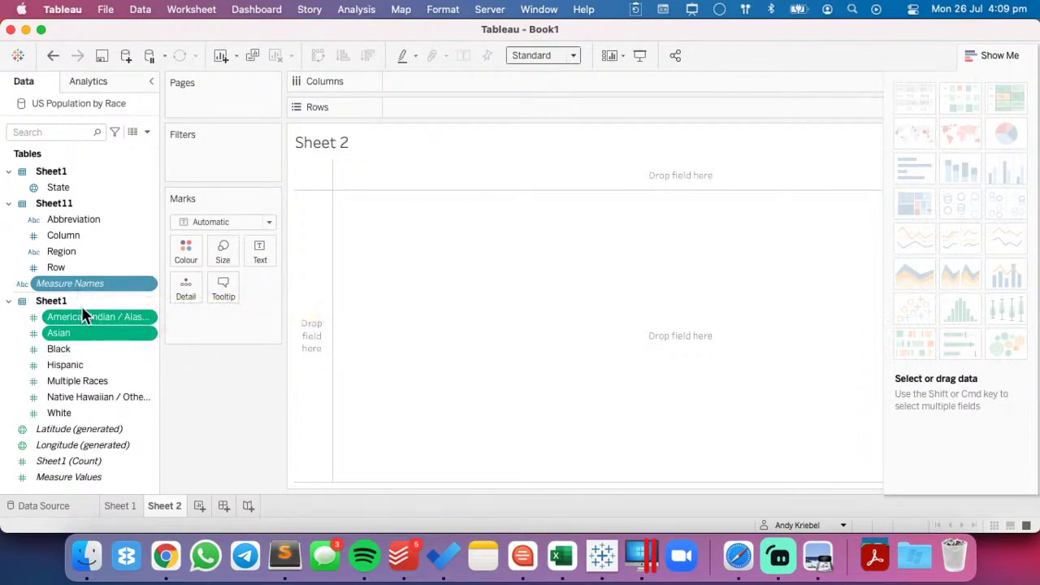
{"action": "left_click", "coordinate": [75, 316]}
{"action": "left_click_drag", "start_coordinate": [74, 318], "coordinate": [453, 286]}
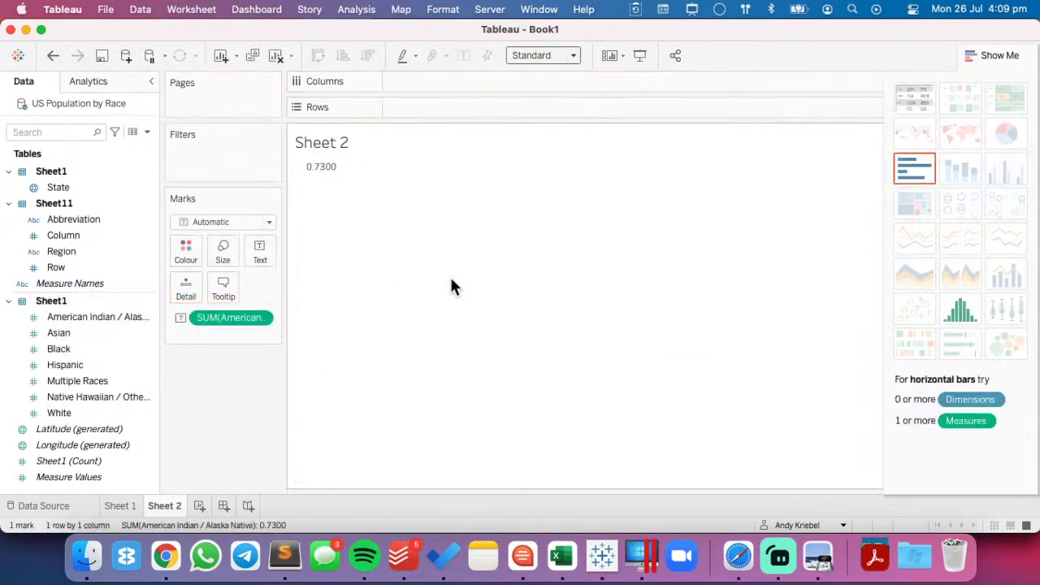
- Try to colour the Sheet 2 view by Measure Names and add the Asian measure to it
{"action": "left_click", "coordinate": [70, 286]}
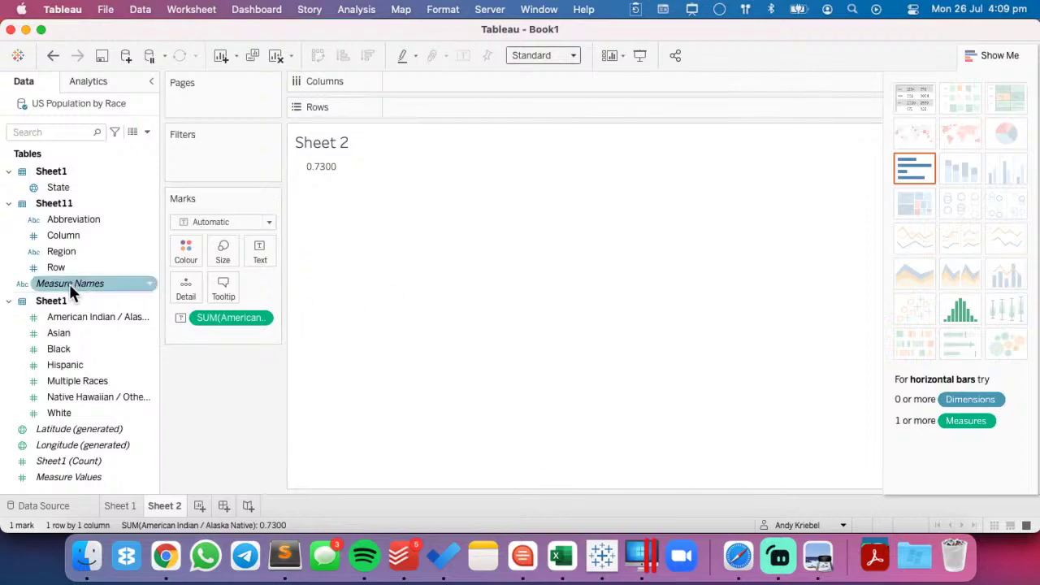
{"action": "left_click_drag", "start_coordinate": [69, 284], "coordinate": [179, 252]}
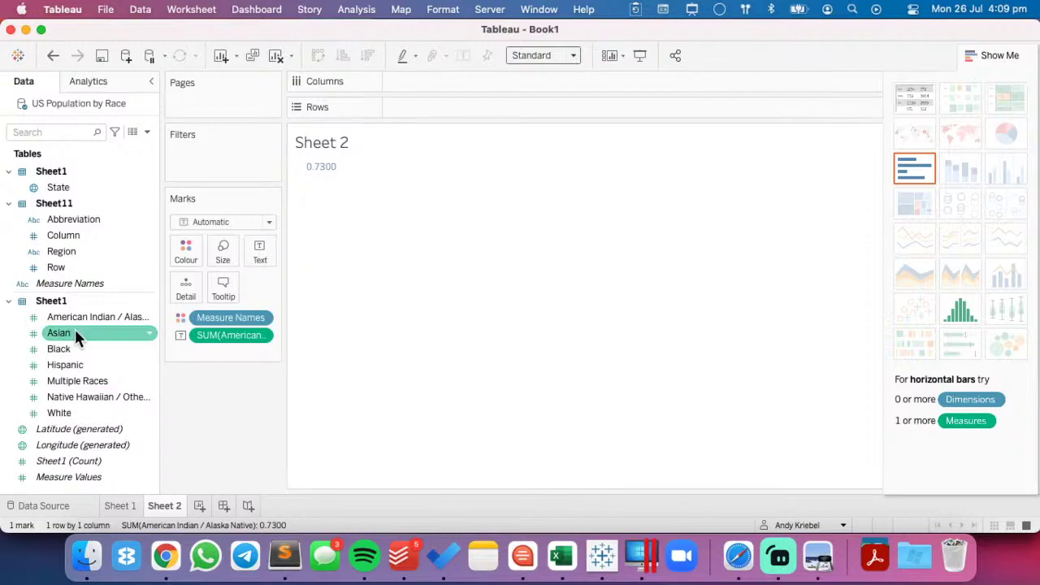
{"action": "left_click_drag", "start_coordinate": [76, 332], "coordinate": [320, 161]}
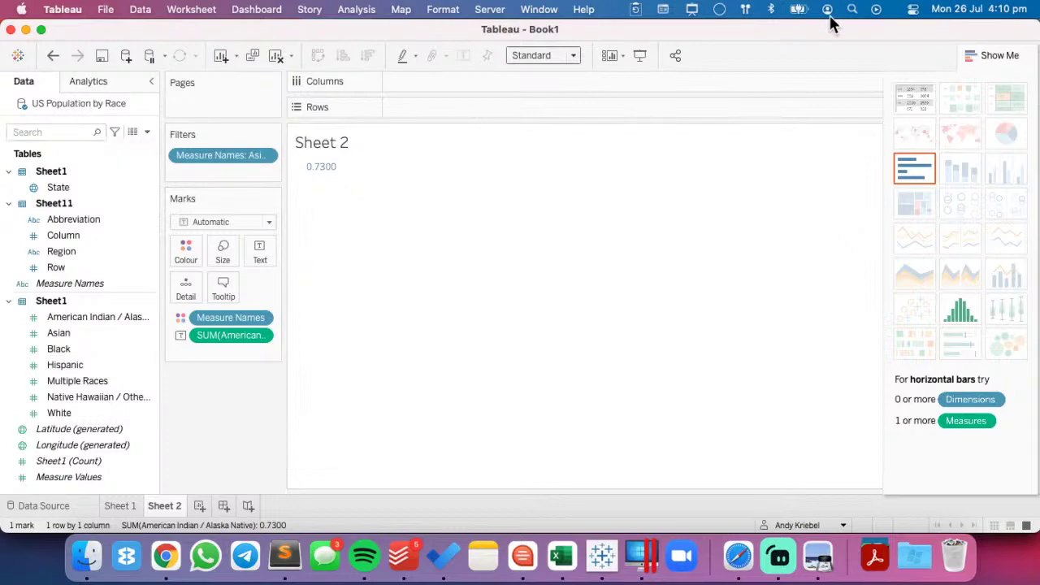
{"action": "left_click", "coordinate": [993, 54]}
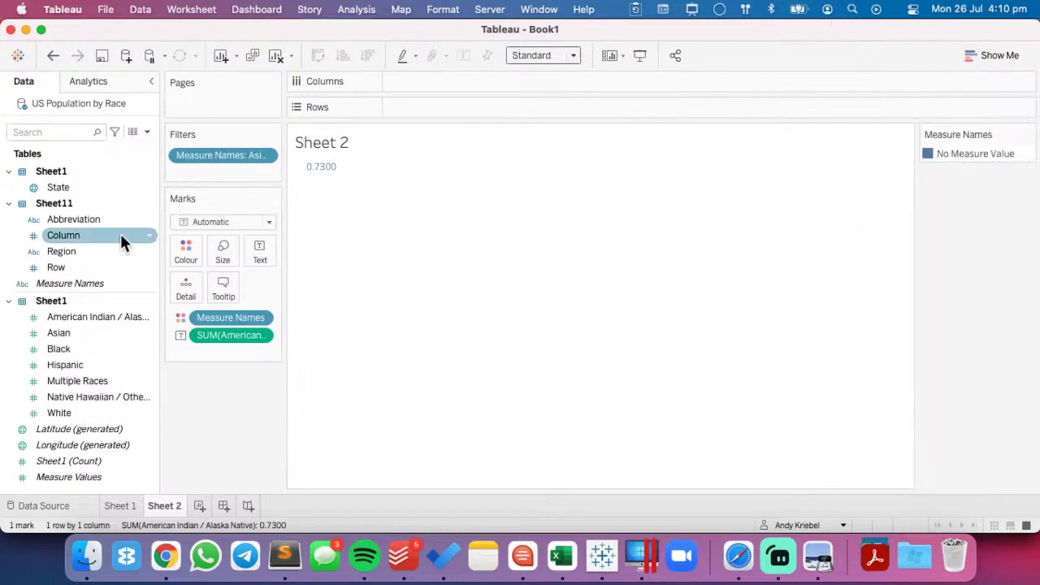
- Duplicate the US Population by Race data source and clear Sheet 2
{"action": "right_click", "coordinate": [81, 103]}
{"action": "left_click", "coordinate": [115, 181]}
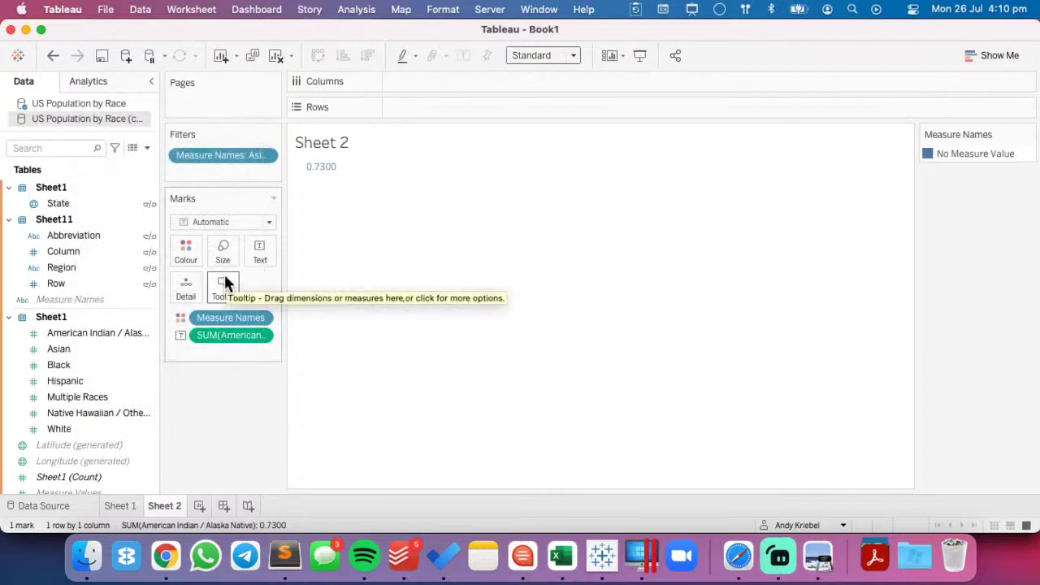
{"action": "left_click", "coordinate": [275, 54]}
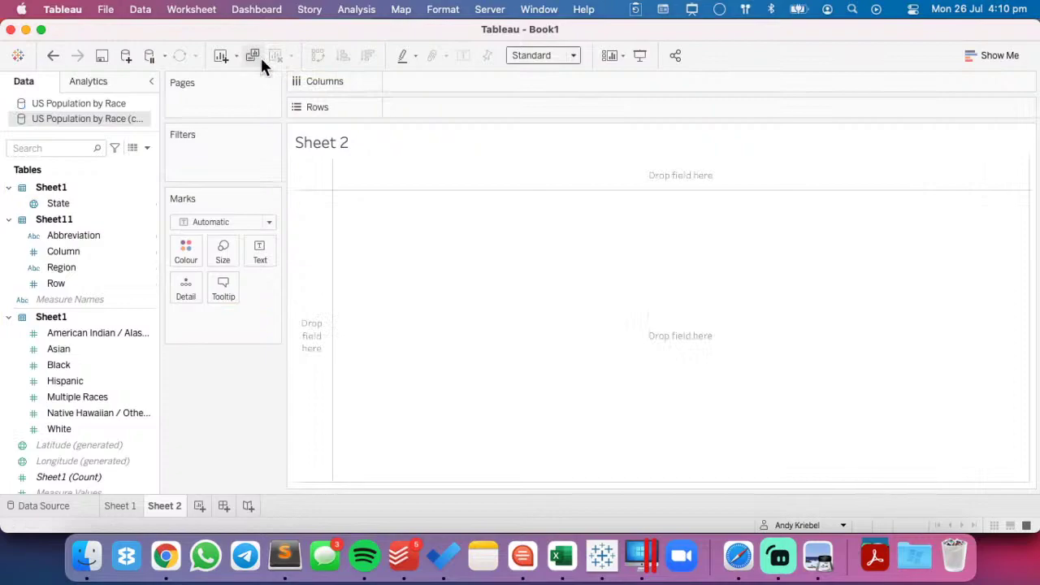
- Open the duplicated data source for editing and rename it US Population by Race (Pivot)
{"action": "right_click", "coordinate": [70, 118]}
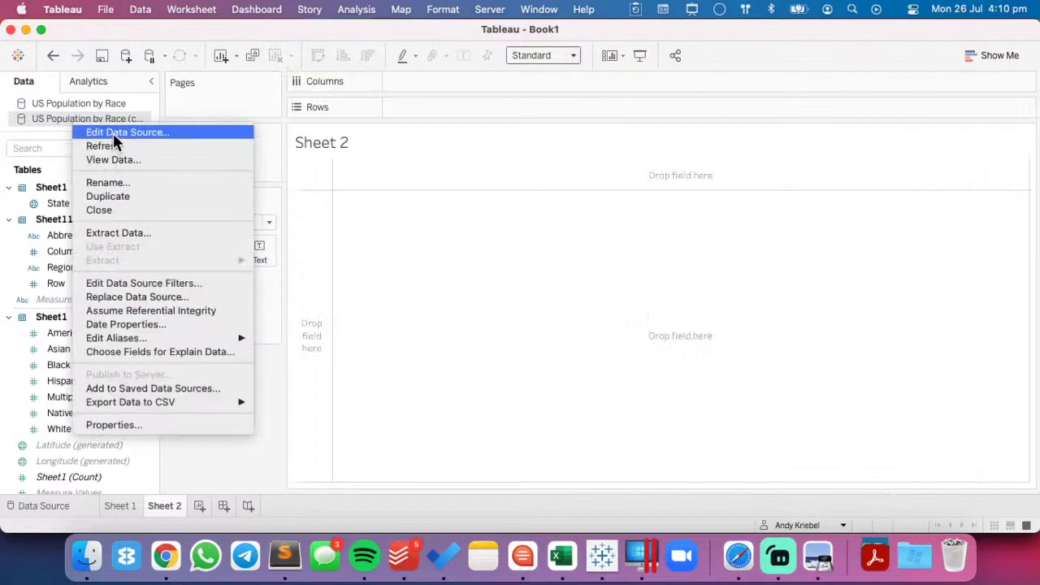
{"action": "left_click", "coordinate": [114, 135]}
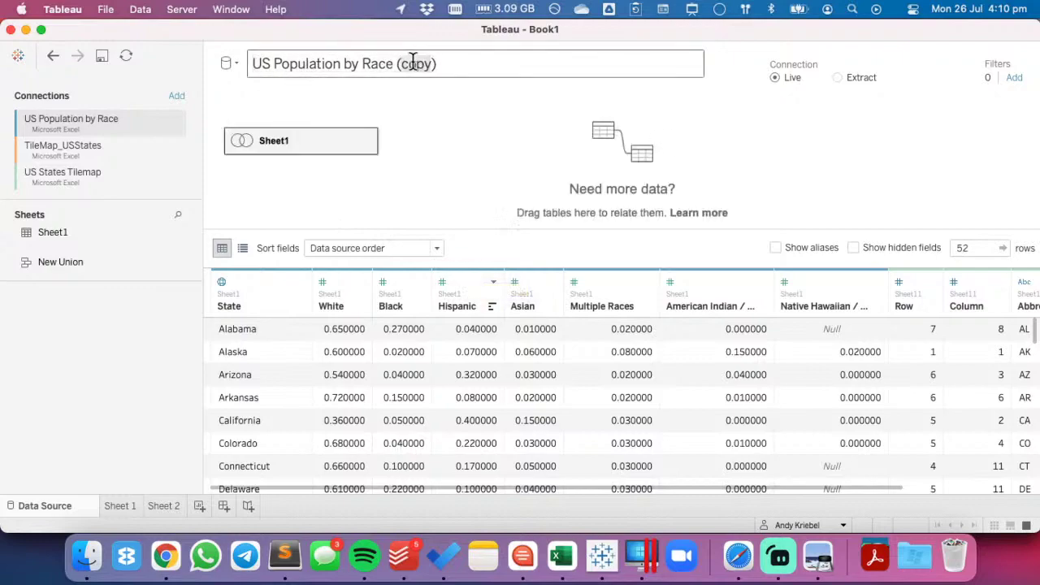
{"action": "type", "text": "Pivot"}
{"action": "key", "text": "Return"}
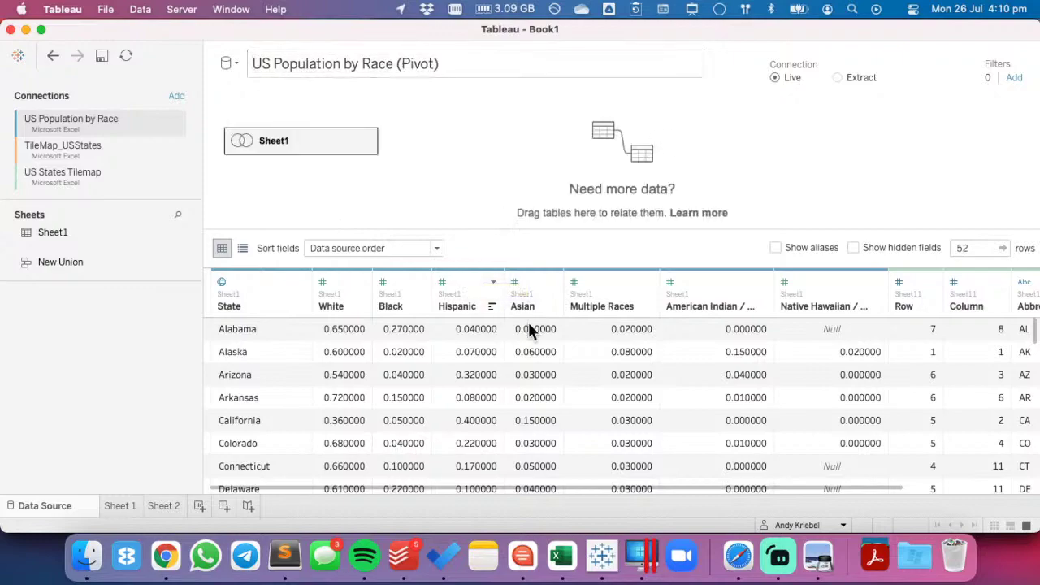
- Pivot the seven race columns, from White through Native Hawaiian, in the duplicated data source
{"action": "left_click", "coordinate": [347, 275]}
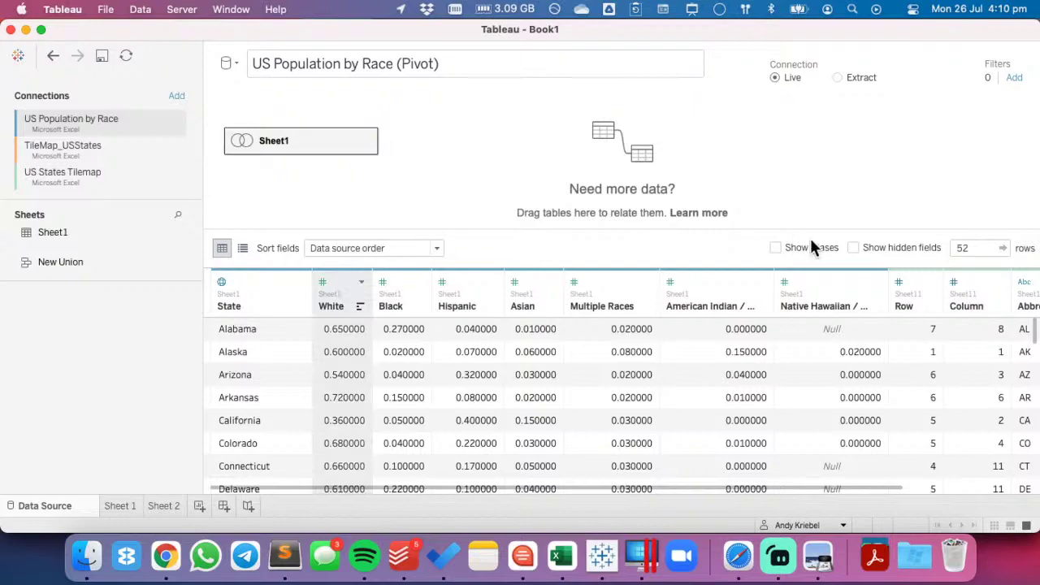
{"action": "left_click", "coordinate": [853, 282], "text": "shift"}
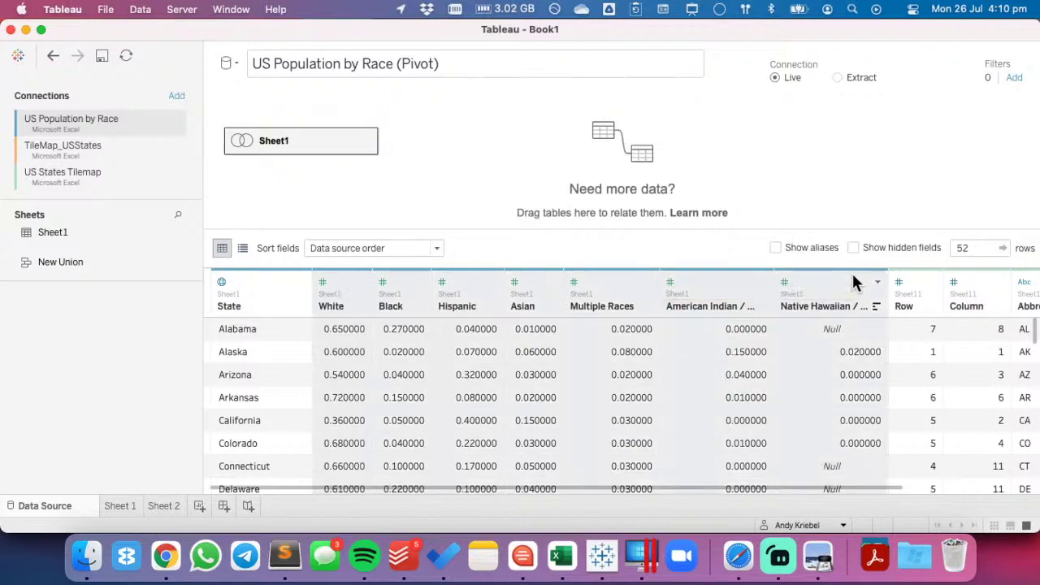
{"action": "left_click", "coordinate": [878, 282]}
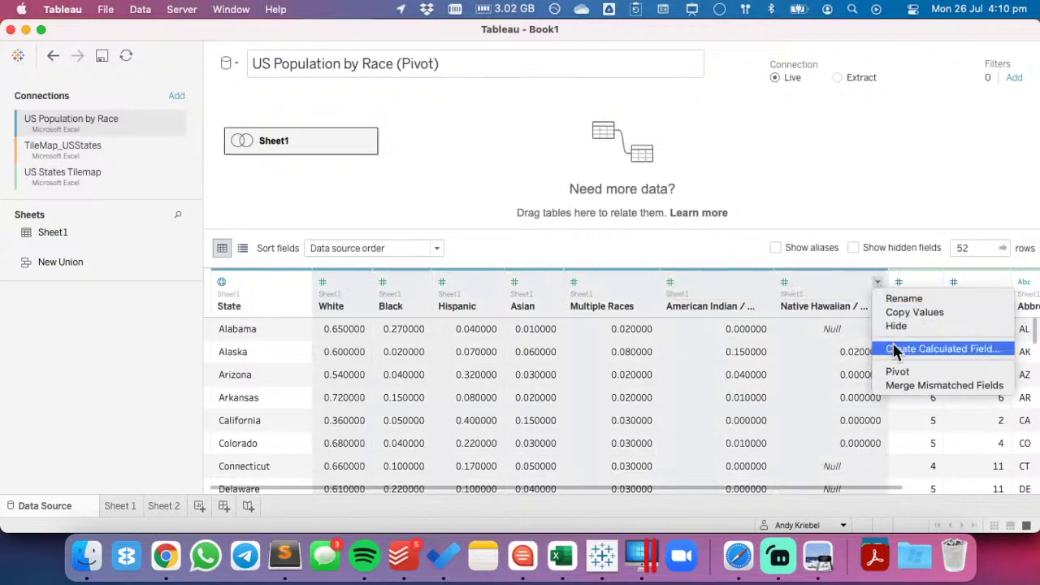
{"action": "left_click", "coordinate": [898, 376]}
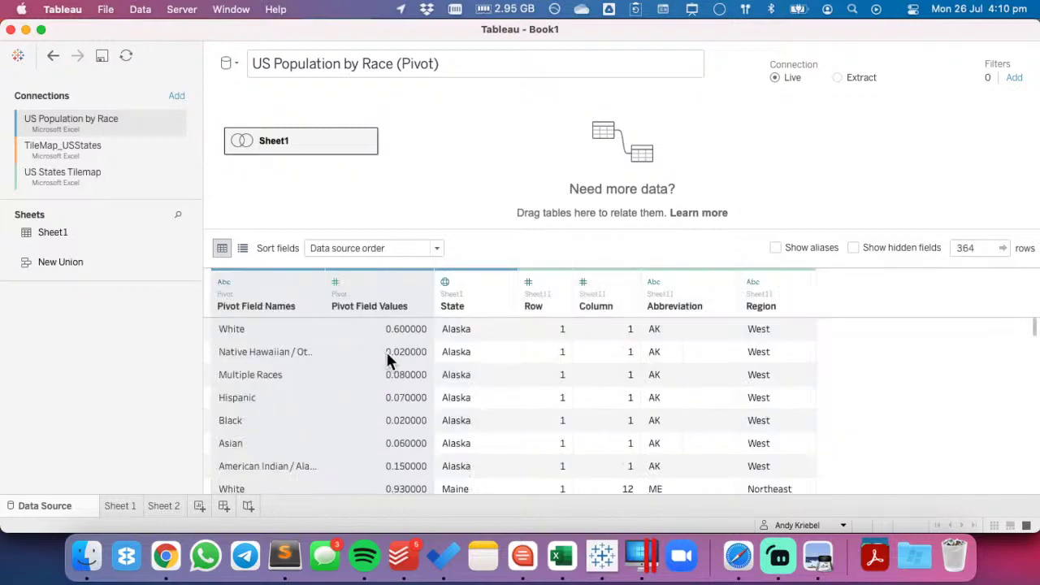
- Rename the Pivot Field Names column to Race and the Pivot Field Values column to % of Population
{"action": "double_click", "coordinate": [257, 305]}
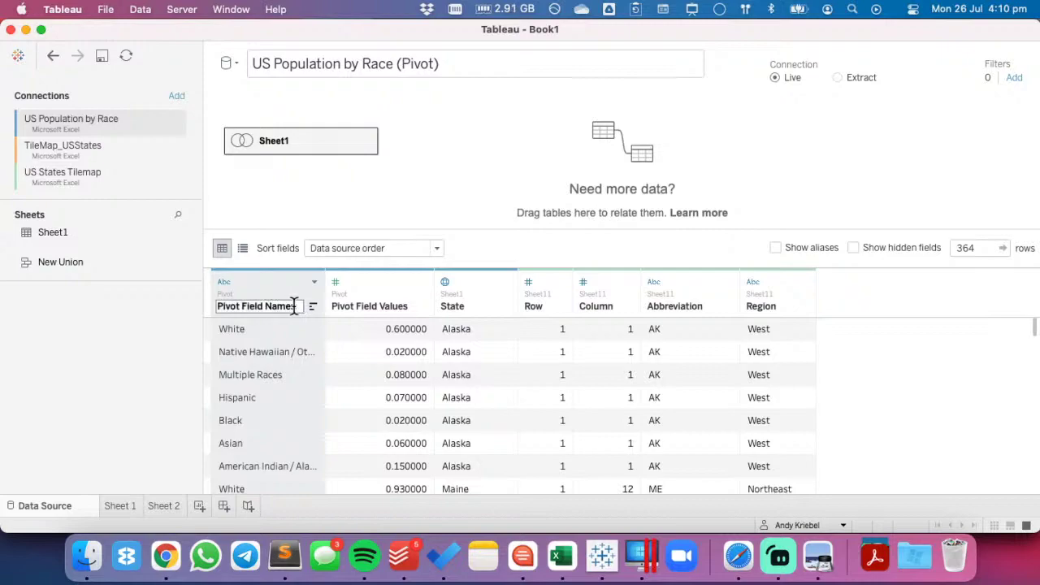
{"action": "key", "text": "super+a"}
{"action": "type", "text": "Rac"}
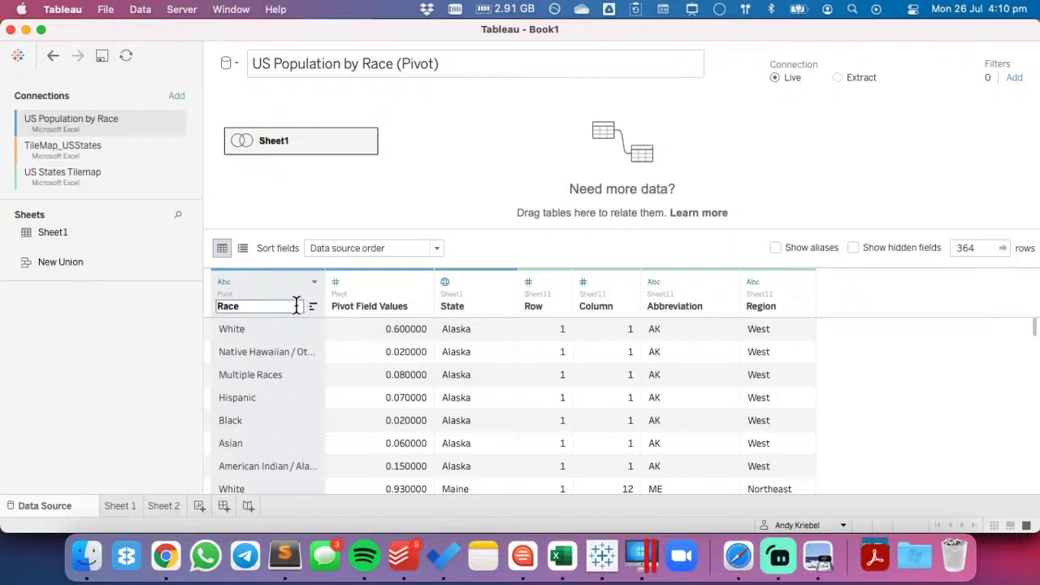
{"action": "key", "text": "Return"}
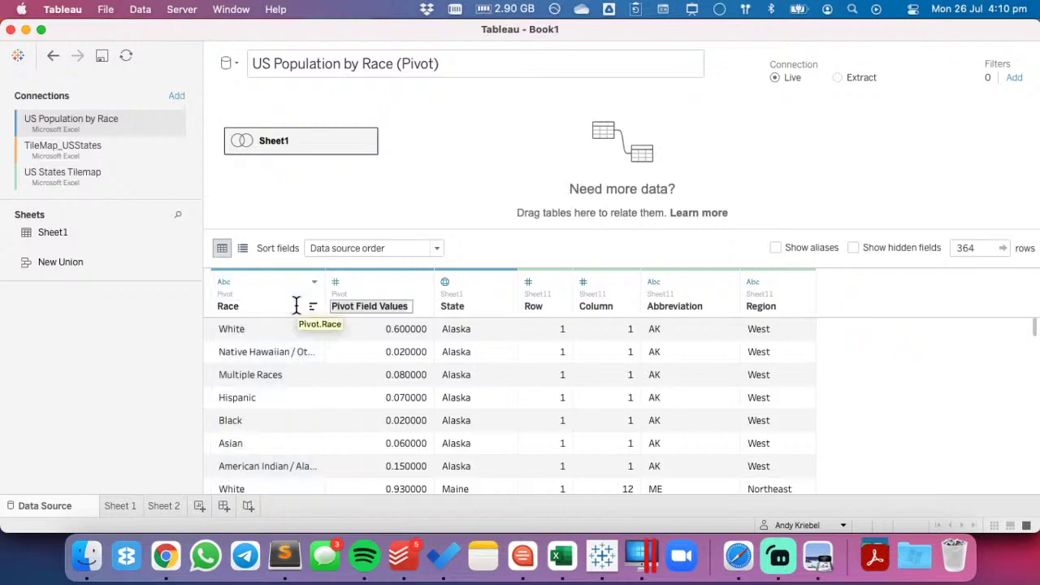
{"action": "type", "text": "% of Po"}
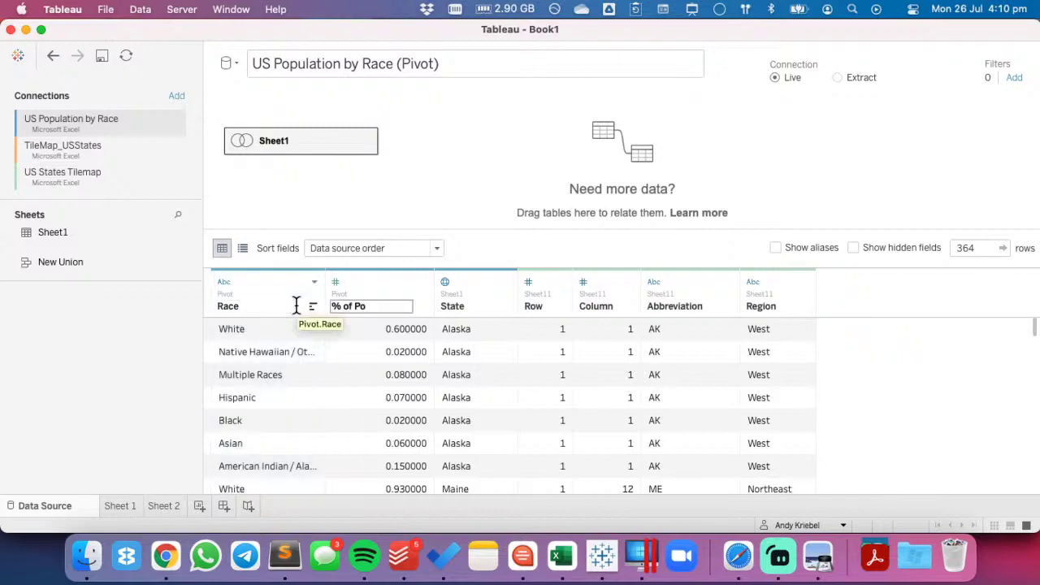
{"action": "type", "text": "pulation"}
{"action": "key", "text": "Return"}
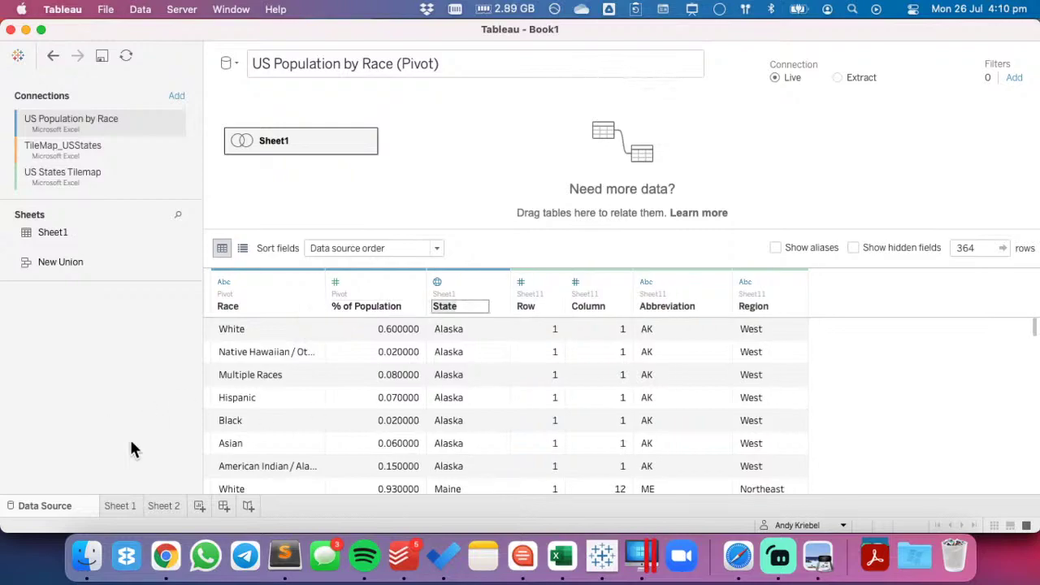
- Build a treemap on Sheet 2 from Race and % of Population
{"action": "left_click", "coordinate": [163, 504]}
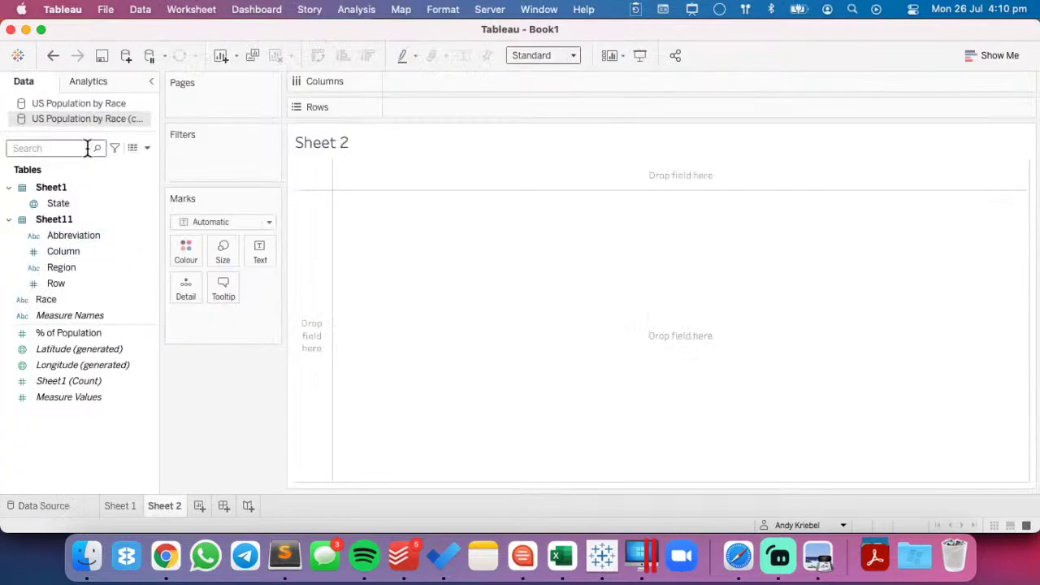
{"action": "left_click", "coordinate": [992, 57]}
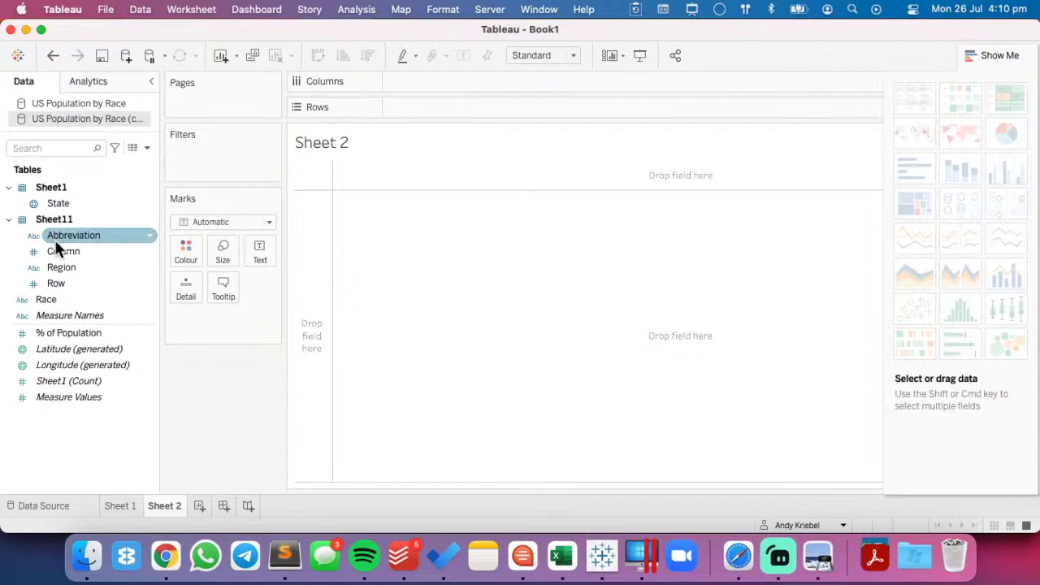
{"action": "left_click", "coordinate": [59, 298]}
{"action": "left_click", "coordinate": [62, 330], "text": "super"}
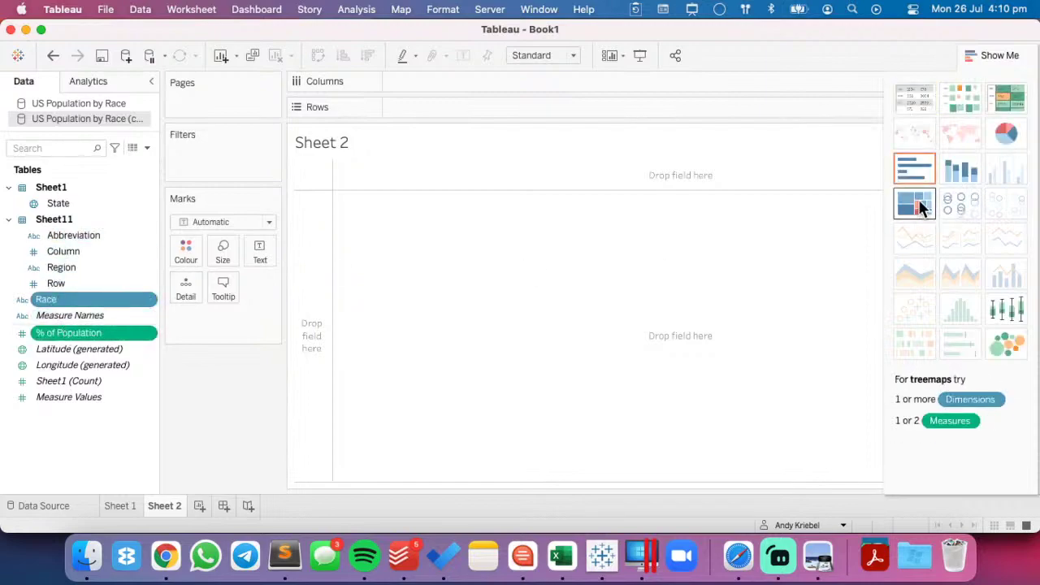
{"action": "left_click", "coordinate": [916, 205]}
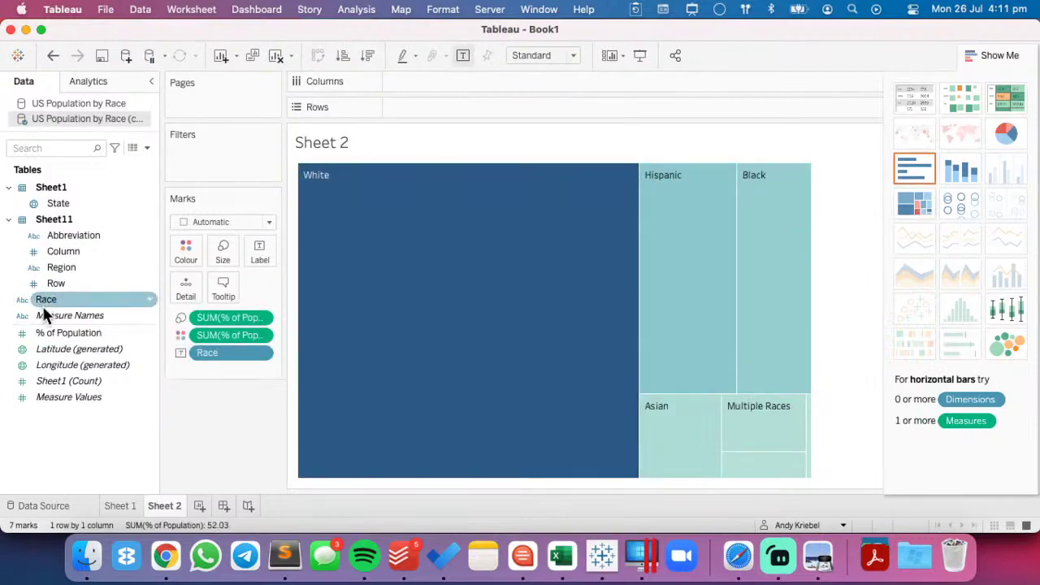
- Split the treemap into state tiles by placing Column on Columns and Row on Rows
{"action": "left_click_drag", "start_coordinate": [65, 253], "coordinate": [418, 87]}
{"action": "left_click_drag", "start_coordinate": [89, 280], "coordinate": [445, 101]}
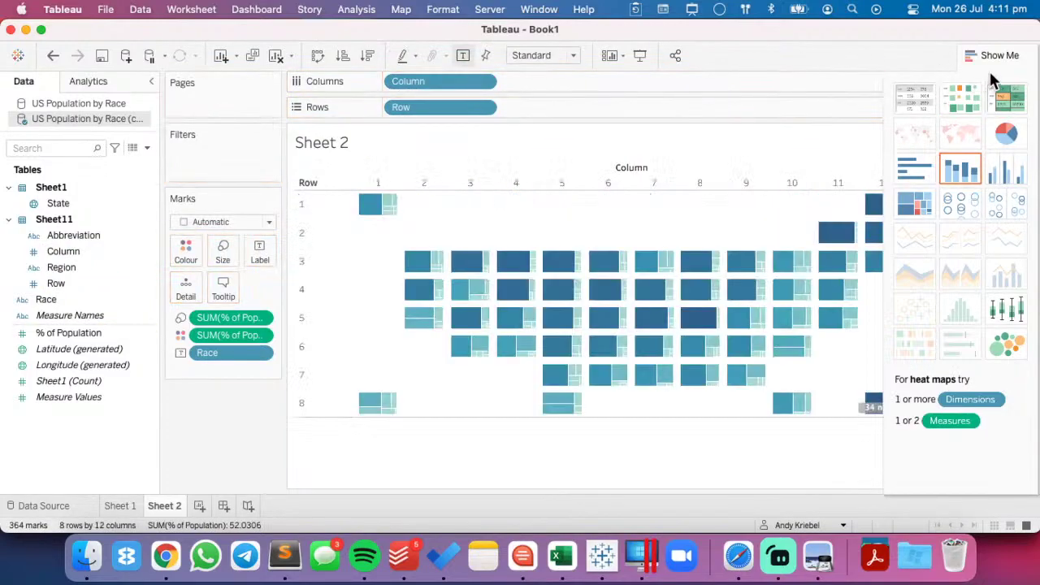
{"action": "left_click", "coordinate": [996, 55]}
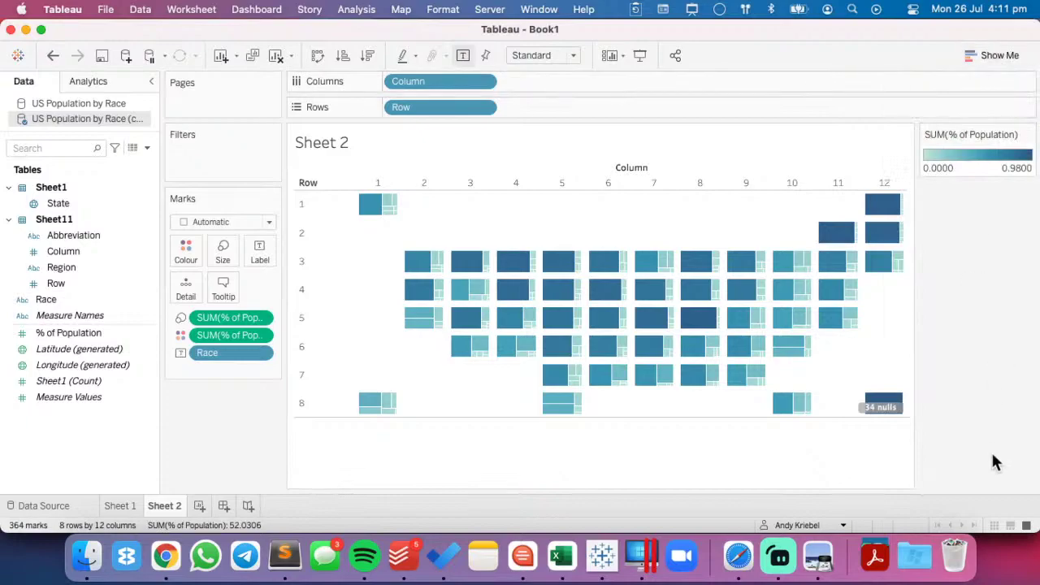
- Hide the nulls indicator on the tile map and fit the sheet to Entire View
{"action": "right_click", "coordinate": [875, 408]}
{"action": "left_click", "coordinate": [890, 416]}
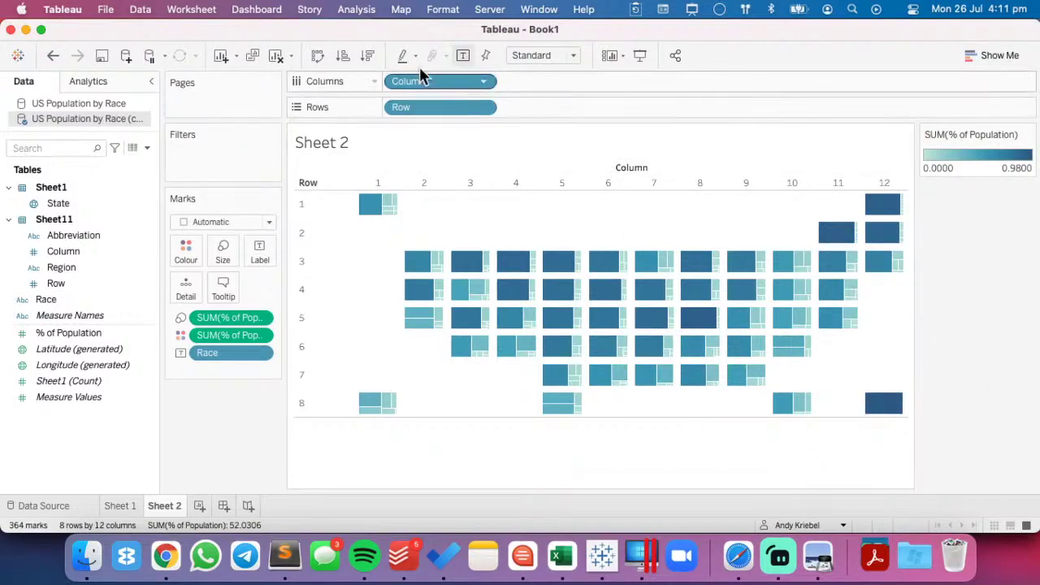
{"action": "left_click", "coordinate": [541, 56]}
{"action": "left_click", "coordinate": [540, 106]}
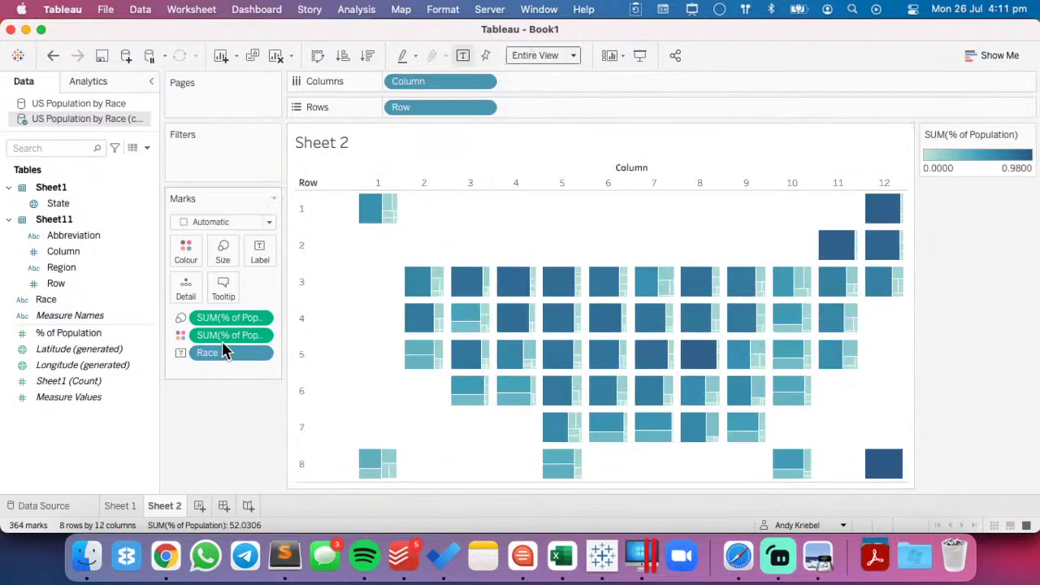
- Colour the treemap tiles by Race instead of % of Population
{"action": "mouse_move", "coordinate": [222, 336]}
{"action": "left_mouse_down"}
{"action": "mouse_move", "coordinate": [223, 421]}
{"action": "mouse_move", "coordinate": [221, 335]}
{"action": "left_mouse_up"}
{"action": "left_click_drag", "start_coordinate": [84, 299], "coordinate": [223, 335]}
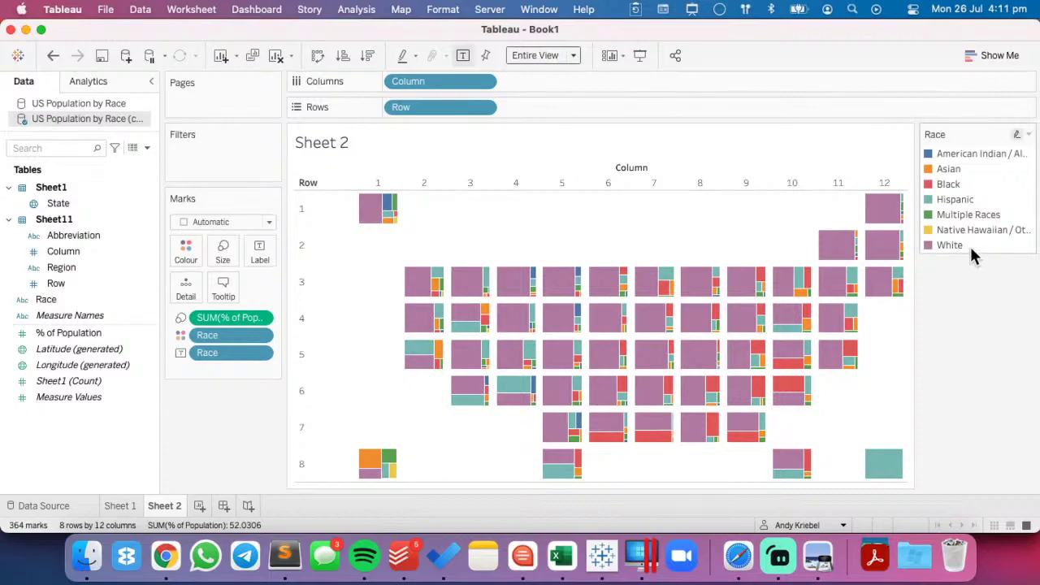
- Switch to Chrome and examine the race colours used in the Racial Breakdown by State graphic
{"action": "key", "text": "super+Tab"}
{"action": "key", "text": "super+Tab"}
{"action": "key", "text": "super+Tab"}
{"action": "key", "text": "super+Tab"}
{"action": "key", "text": "super+Tab"}
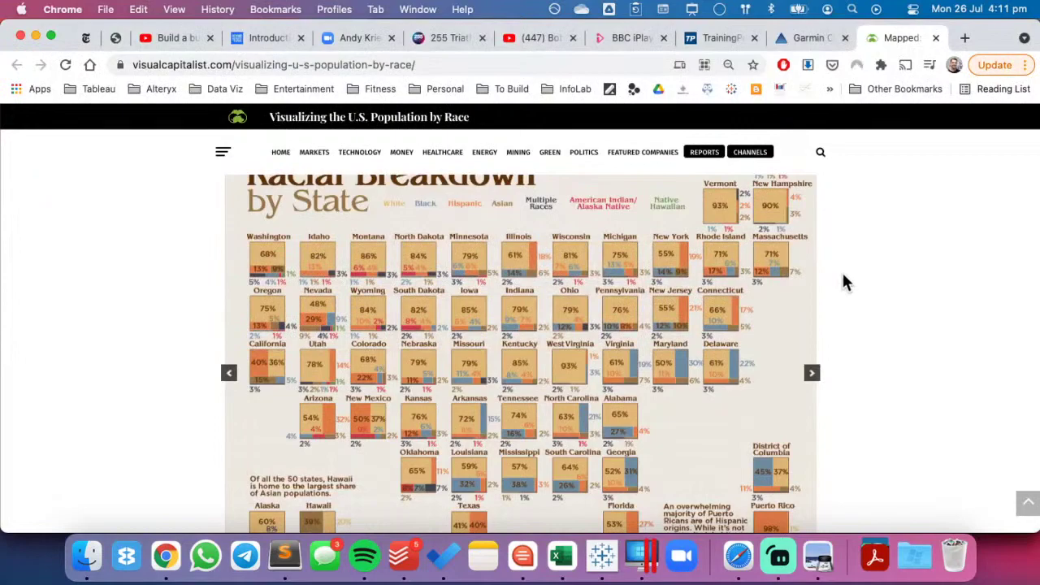
{"action": "key", "text": "super+Tab"}
{"action": "left_click", "coordinate": [884, 255]}
{"action": "key", "text": "super+Tab"}
{"action": "key", "text": "super+Tab"}
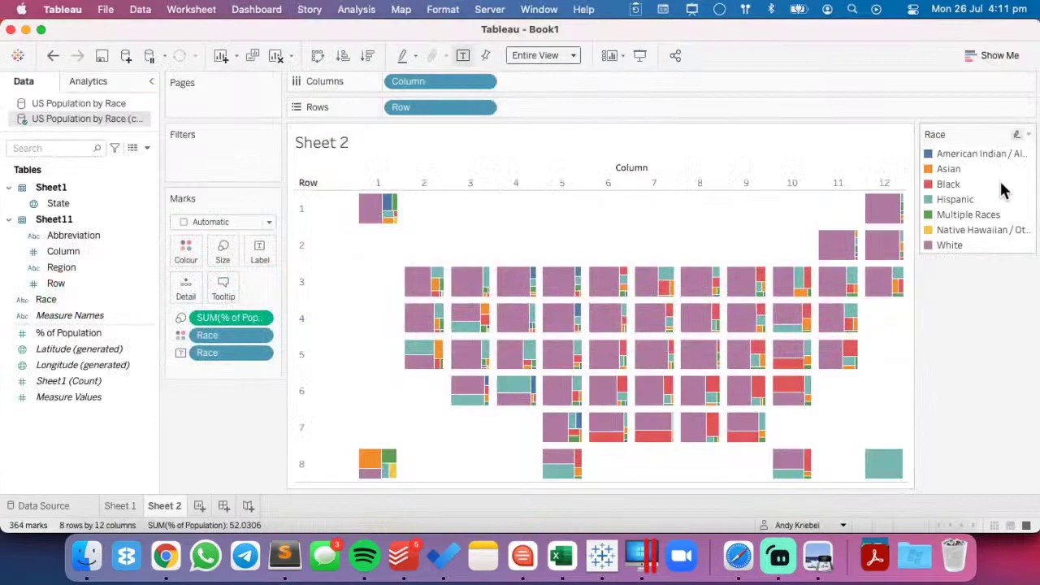
- Edit the Race colours in Tableau and set White to the tan sampled from the California tile of the web graphic
{"action": "double_click", "coordinate": [1001, 191]}
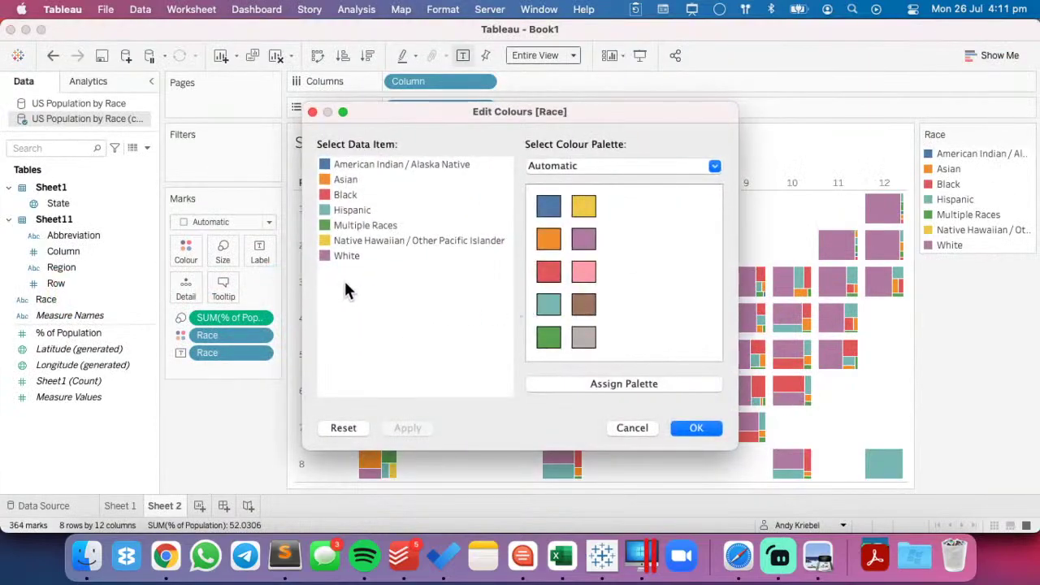
{"action": "left_click", "coordinate": [325, 256]}
{"action": "double_click", "coordinate": [325, 257]}
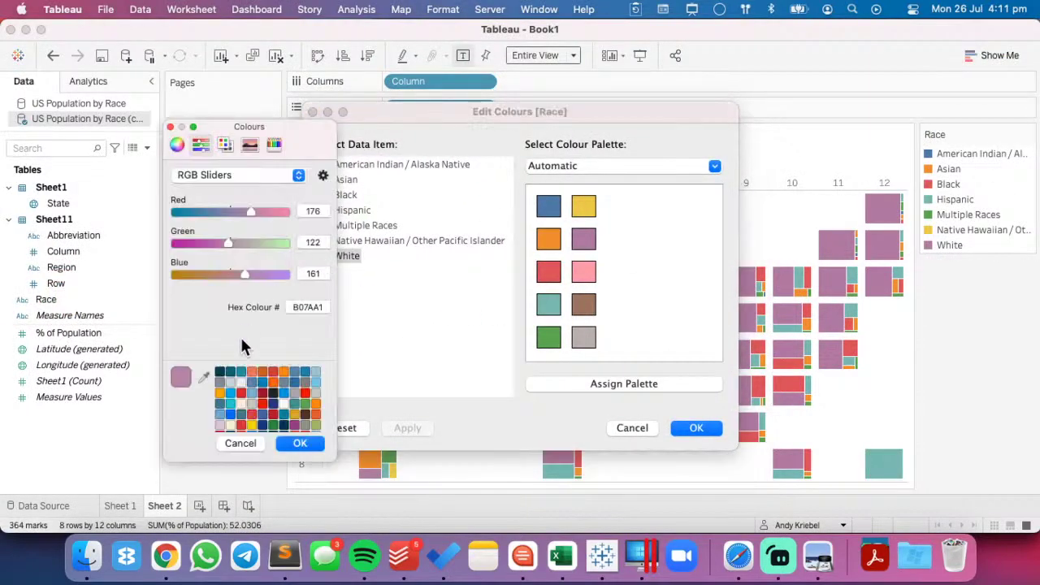
{"action": "left_click", "coordinate": [203, 376]}
{"action": "key", "text": "super+Tab"}
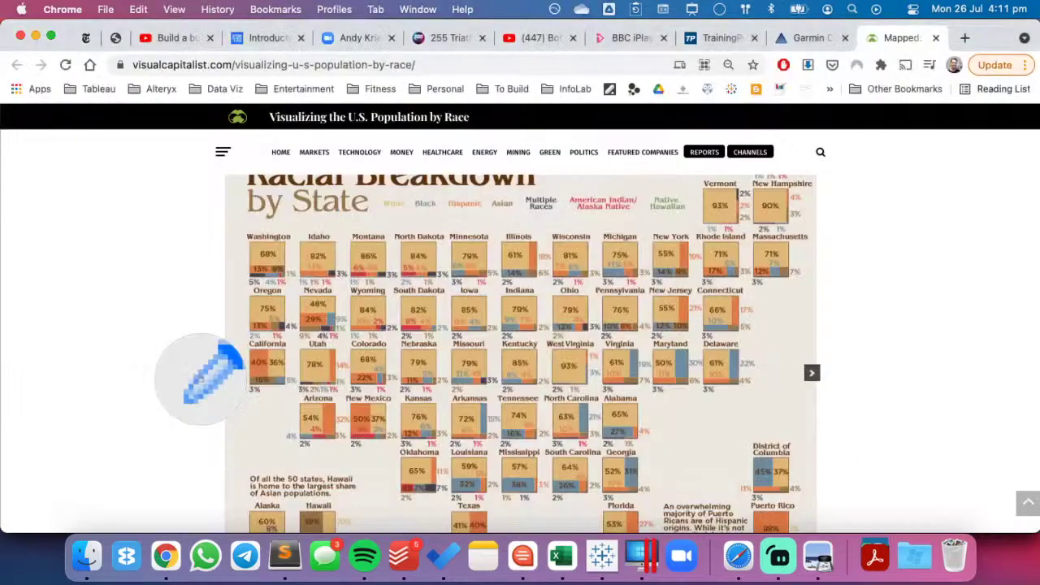
{"action": "left_click", "coordinate": [274, 370]}
{"action": "left_click", "coordinate": [298, 445]}
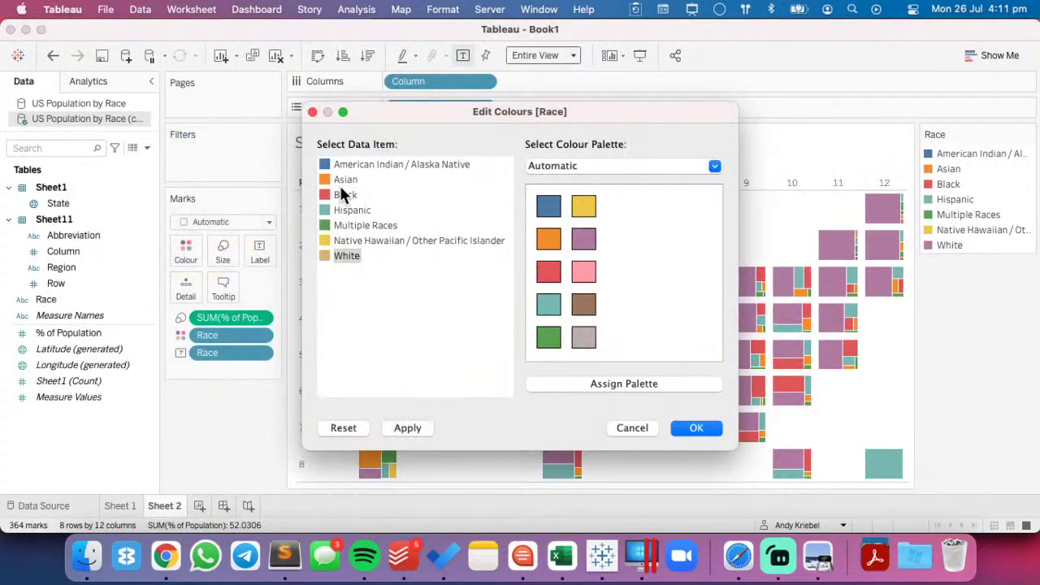
- Set the colour of Black to the dark navy (4B4A5A) sampled from the Washington tile of the web graphic
{"action": "key", "text": "super+Tab"}
{"action": "key", "text": "super+Tab"}
{"action": "double_click", "coordinate": [343, 194]}
{"action": "left_click", "coordinate": [204, 376]}
{"action": "key", "text": "super+Tab"}
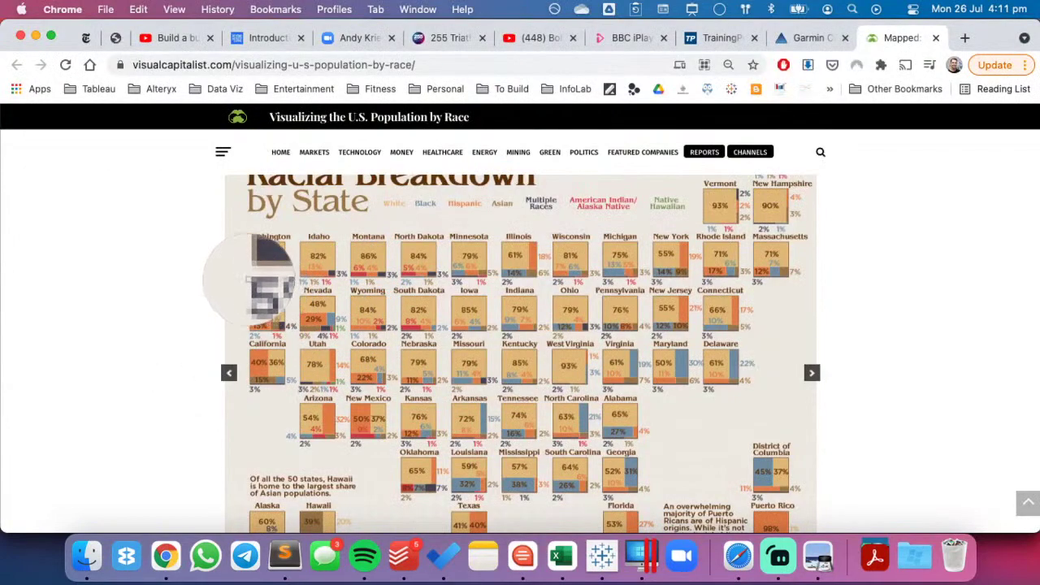
{"action": "left_click", "coordinate": [258, 274]}
{"action": "key", "text": "super+Tab"}
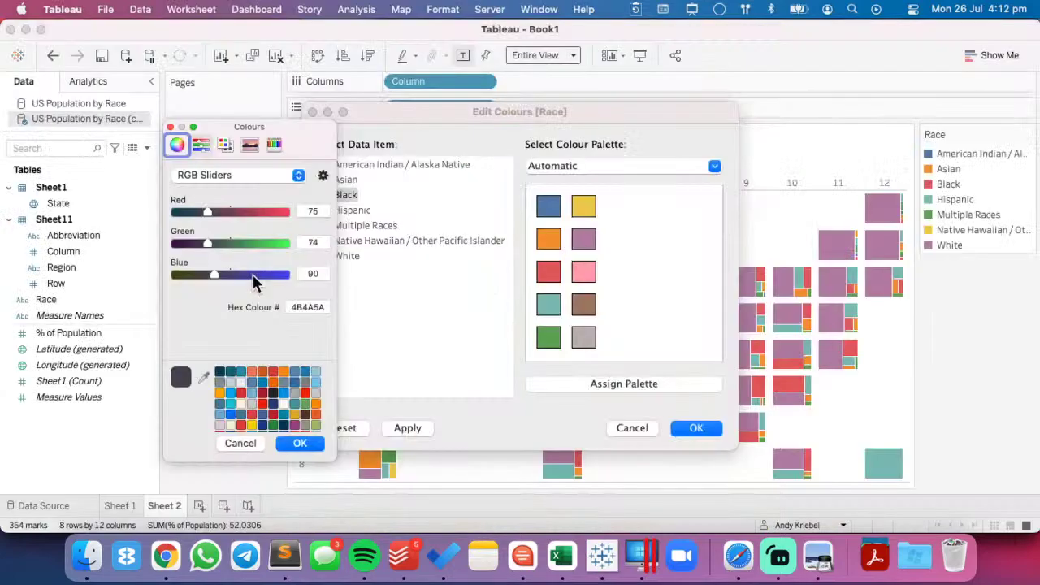
{"action": "left_click", "coordinate": [300, 443]}
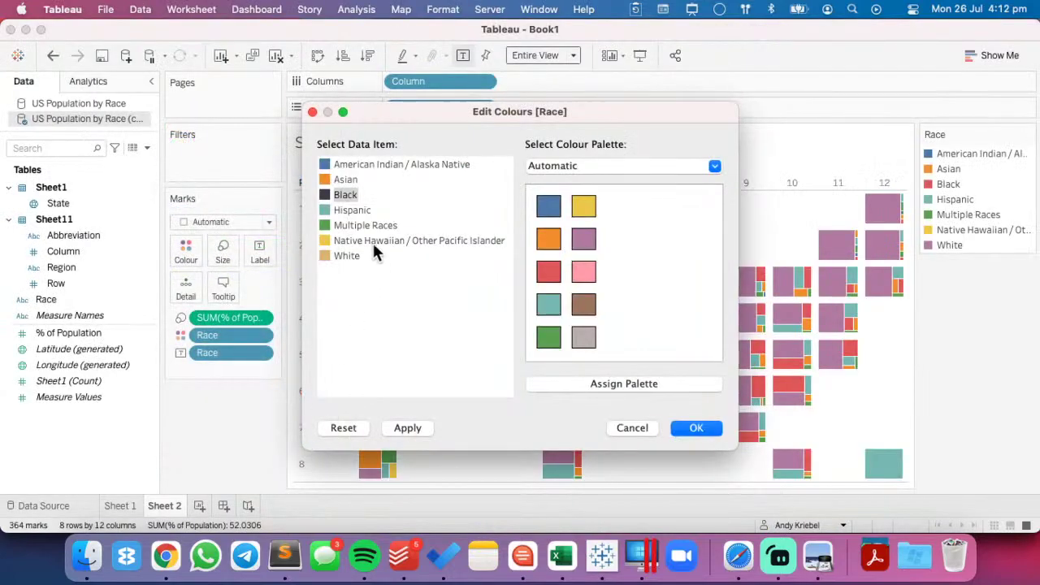
- Set the colour of Hispanic to the orange sampled from the Minnesota tile of the web graphic
{"action": "double_click", "coordinate": [367, 213]}
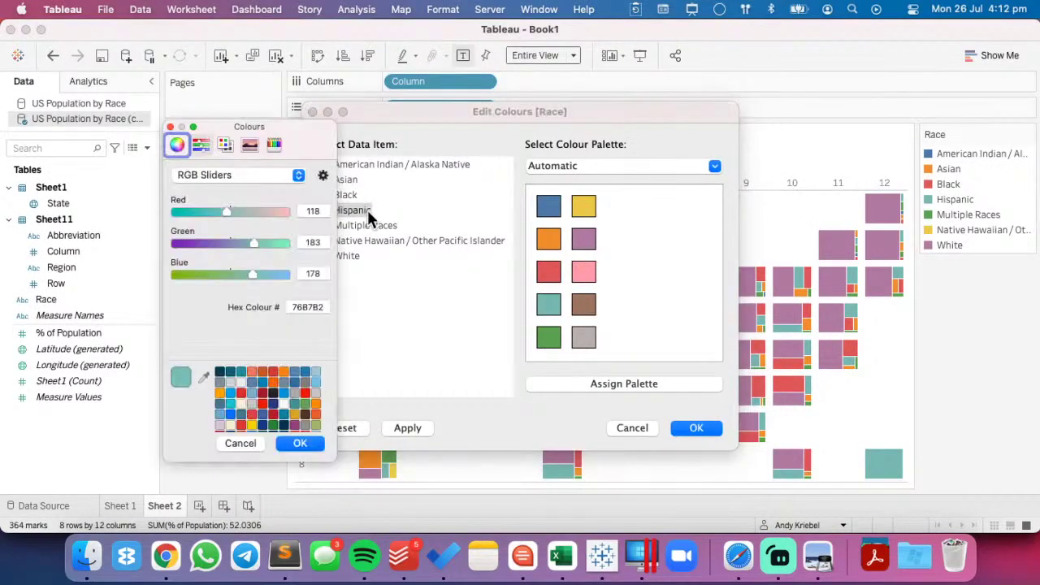
{"action": "key", "text": "super+Tab"}
{"action": "key", "text": "super+Tab"}
{"action": "left_click", "coordinate": [203, 376]}
{"action": "key", "text": "super+Tab"}
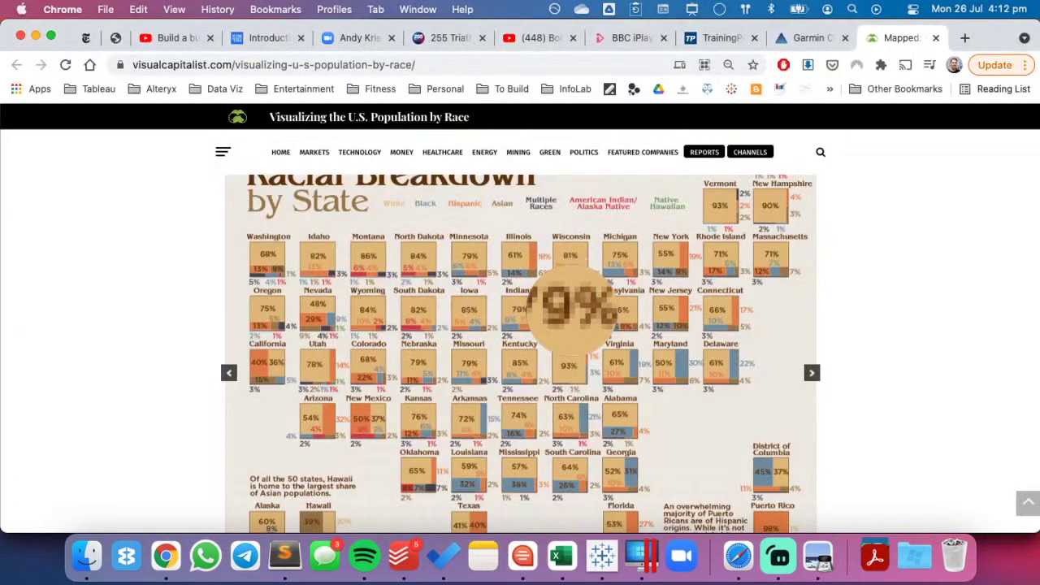
{"action": "left_click", "coordinate": [469, 272]}
{"action": "key", "text": "super+Tab"}
{"action": "left_click", "coordinate": [294, 441]}
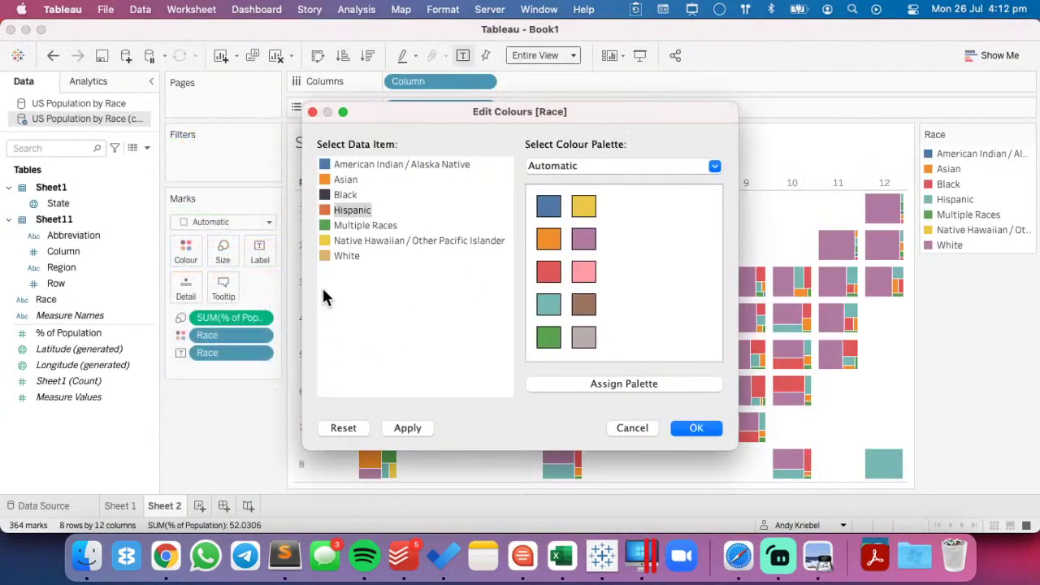
- Set the colour of Multiple Races to the dark navy sampled from the North Dakota tile of the web graphic
{"action": "key", "text": "super+Tab"}
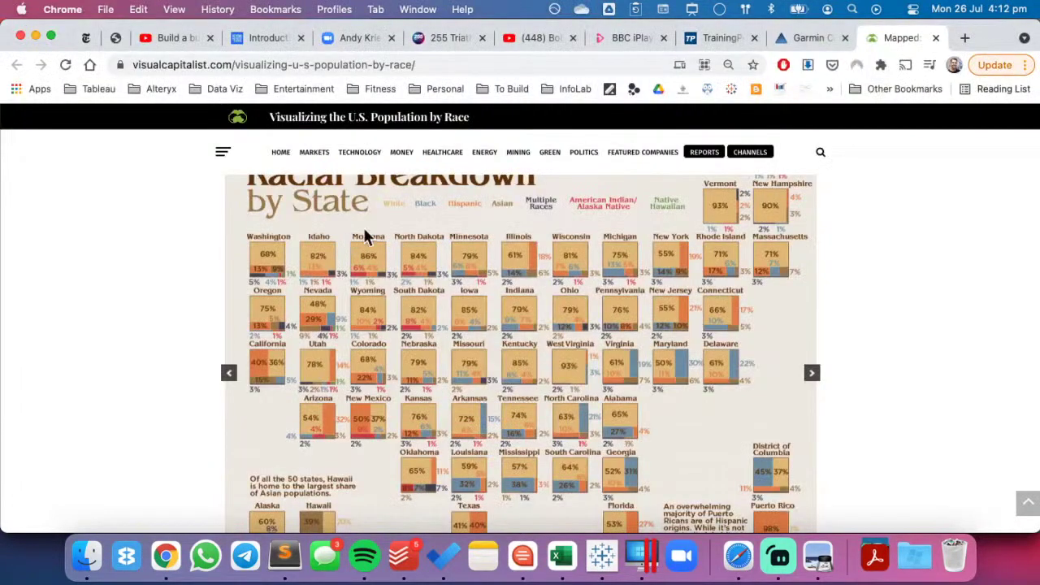
{"action": "key", "text": "super+Tab"}
{"action": "double_click", "coordinate": [358, 228]}
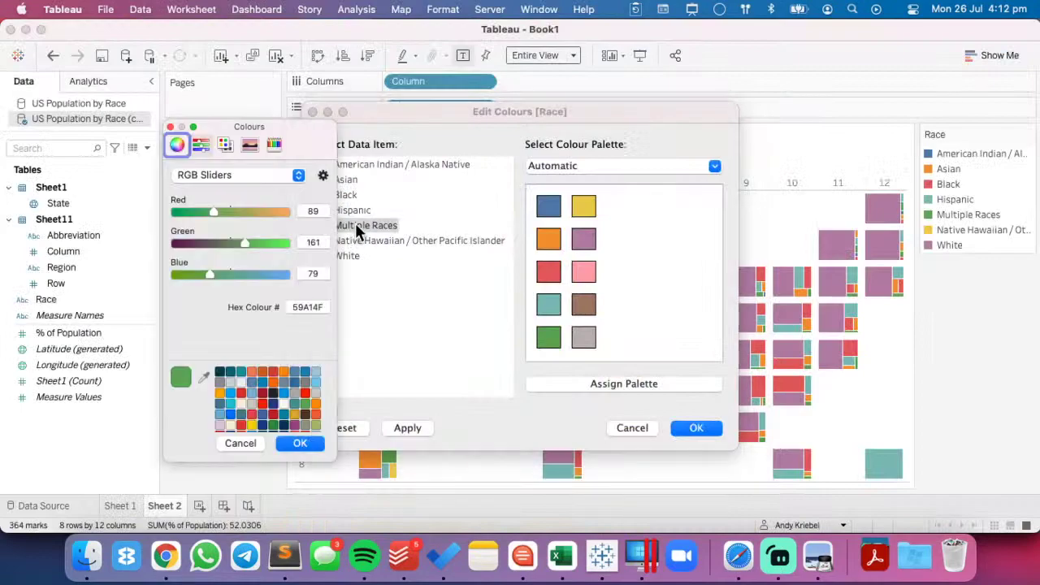
{"action": "left_click", "coordinate": [202, 373]}
{"action": "key", "text": "super+Tab"}
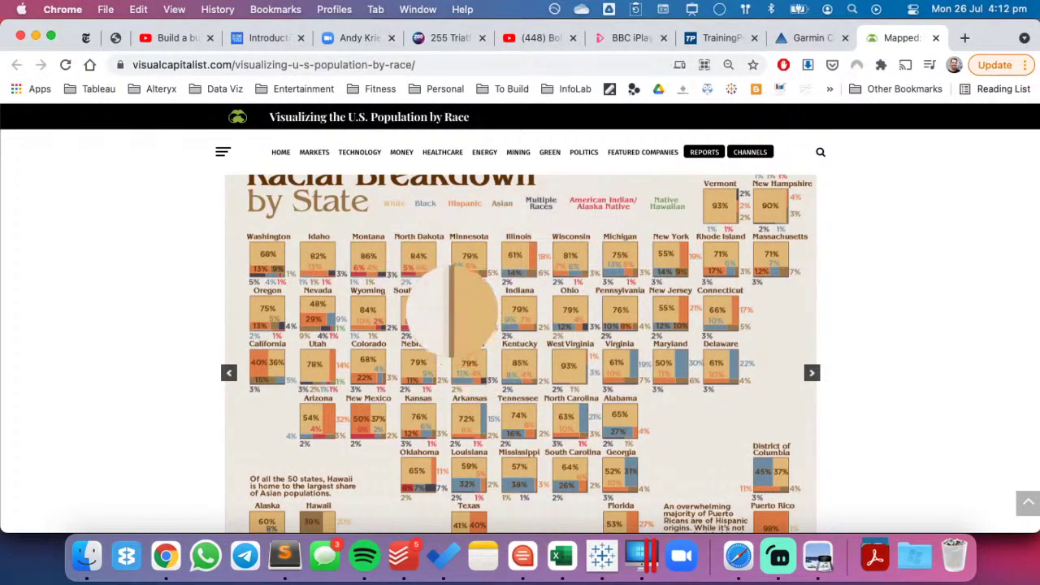
{"action": "left_click", "coordinate": [435, 272]}
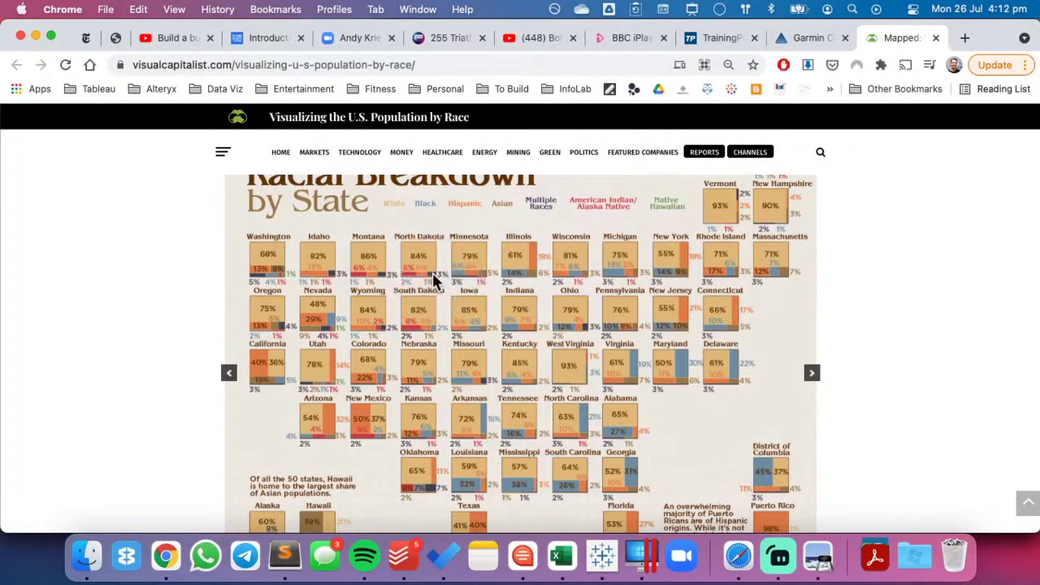
{"action": "left_click", "coordinate": [315, 446]}
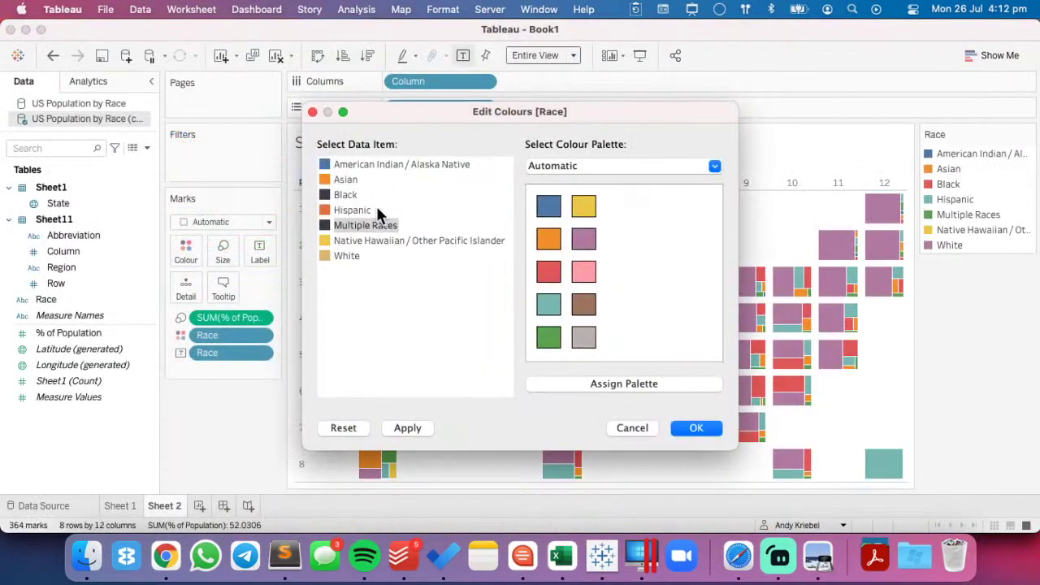
- Change the colour of Black to the slate blue (7996AA) sampled from the Washington tile of the web graphic
{"action": "double_click", "coordinate": [354, 195]}
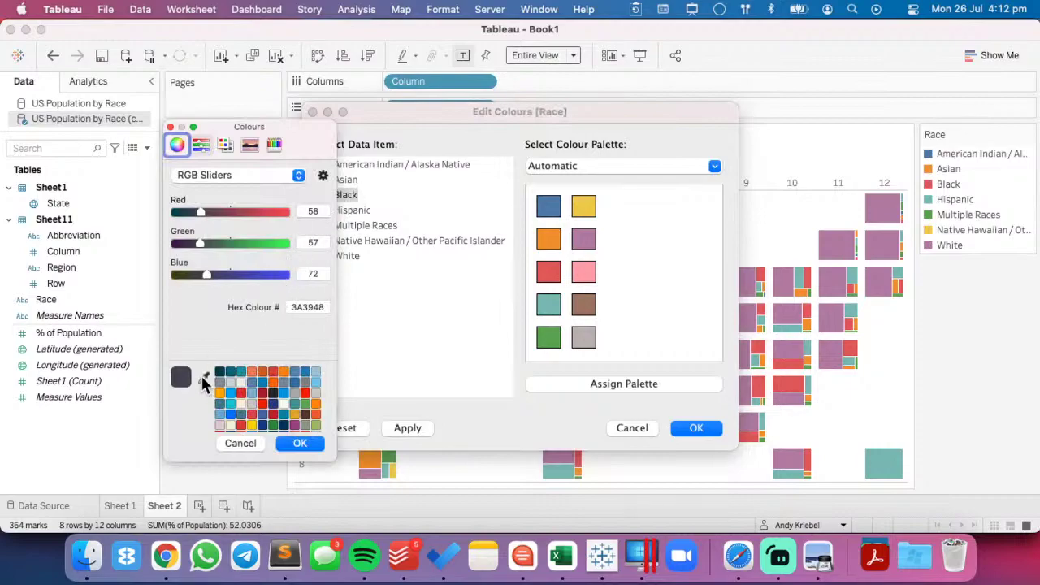
{"action": "left_click", "coordinate": [203, 377]}
{"action": "key", "text": "super+Tab"}
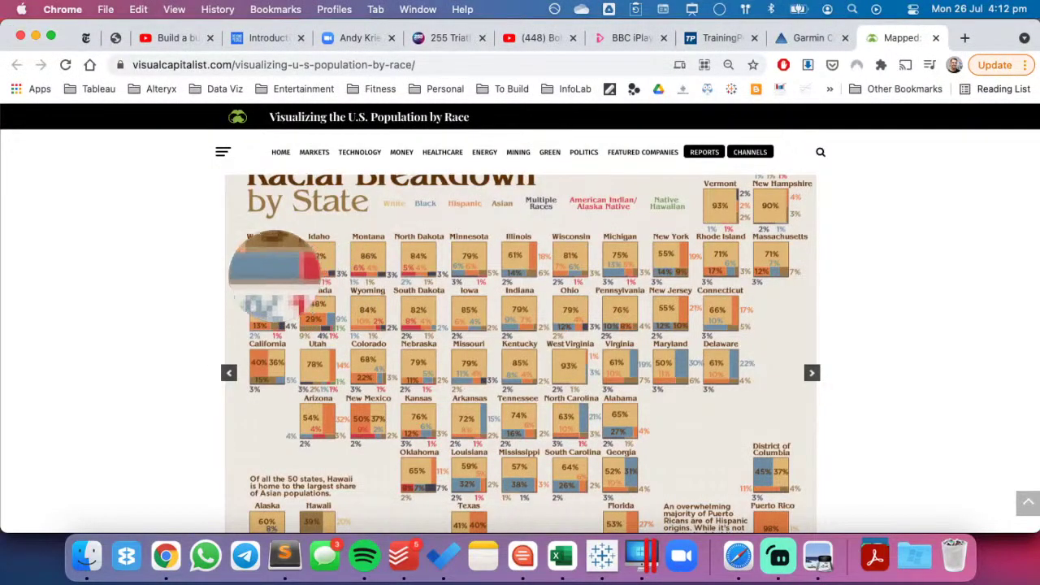
{"action": "left_click", "coordinate": [277, 275]}
{"action": "key", "text": "super+Tab"}
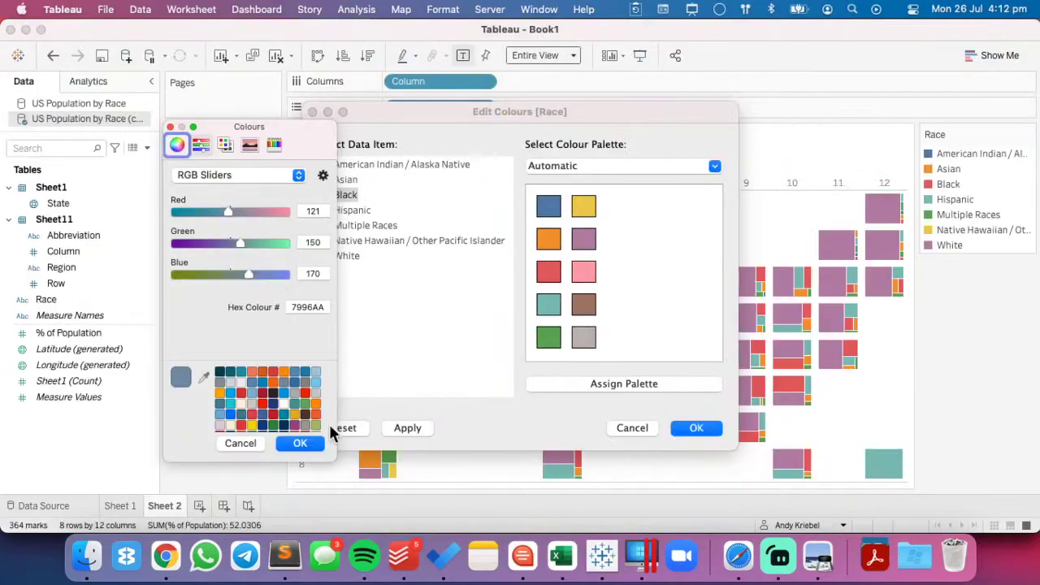
{"action": "left_click", "coordinate": [301, 444]}
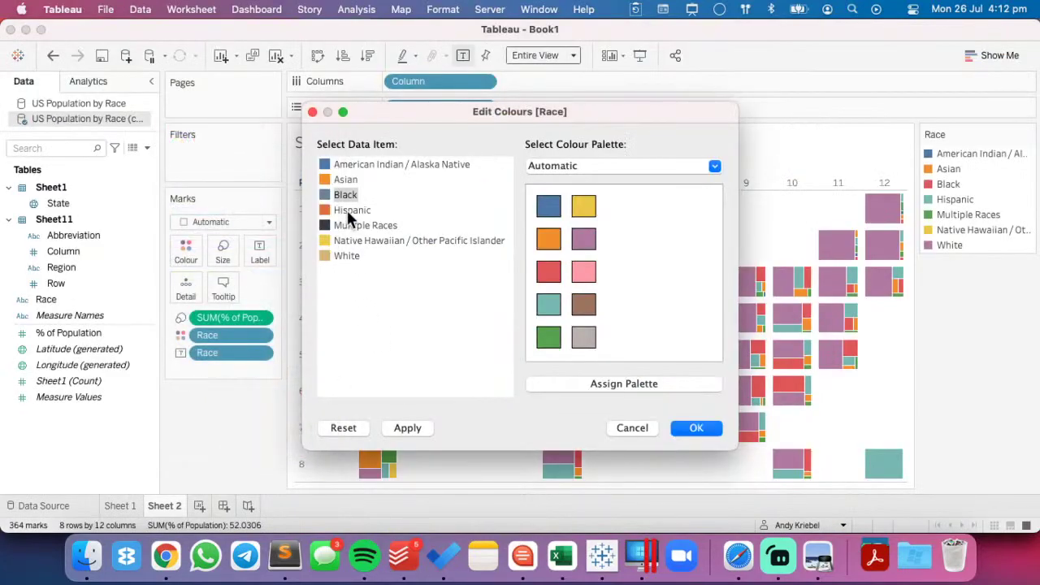
- Set the colour of Asian to the brown (A18051) sampled from the web graphic
{"action": "left_click", "coordinate": [348, 180]}
{"action": "double_click", "coordinate": [351, 182]}
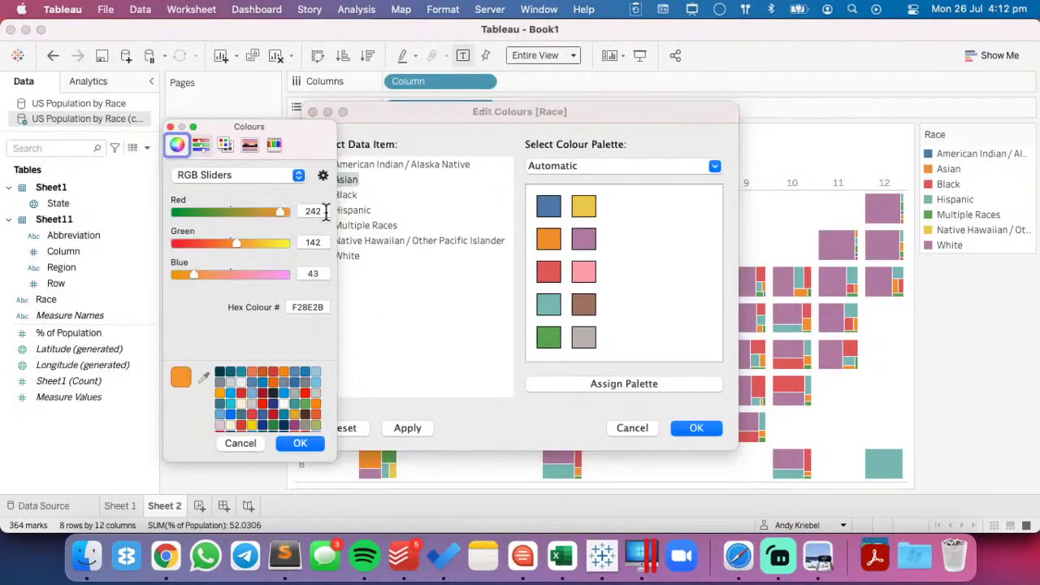
{"action": "left_click", "coordinate": [202, 375]}
{"action": "key", "text": "super+Tab"}
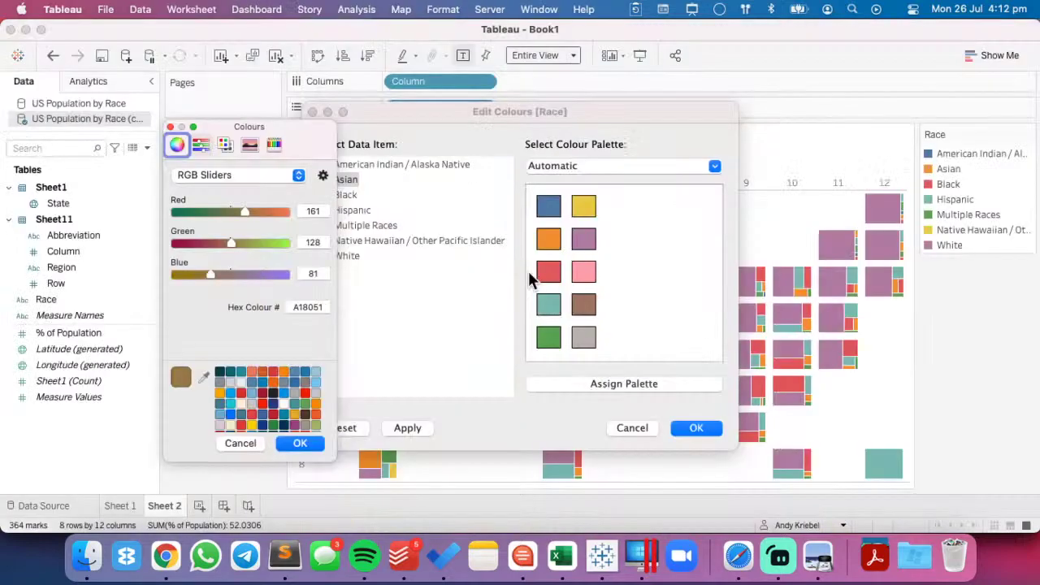
{"action": "left_click", "coordinate": [300, 444]}
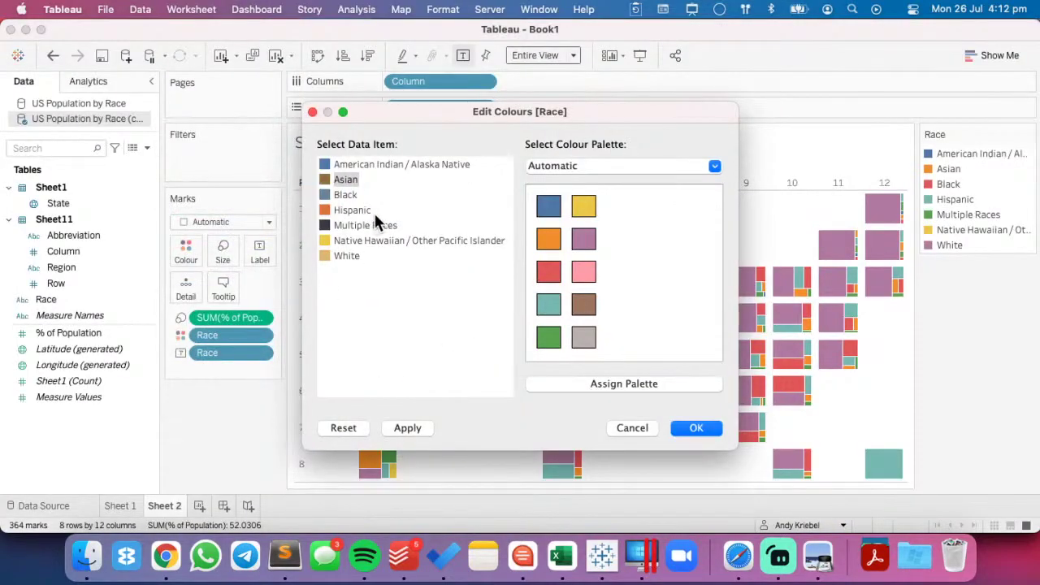
- Set the colour of American Indian / Alaska Native to the red (D43F4B) sampled from the New Mexico tile of the graphic
{"action": "double_click", "coordinate": [393, 162]}
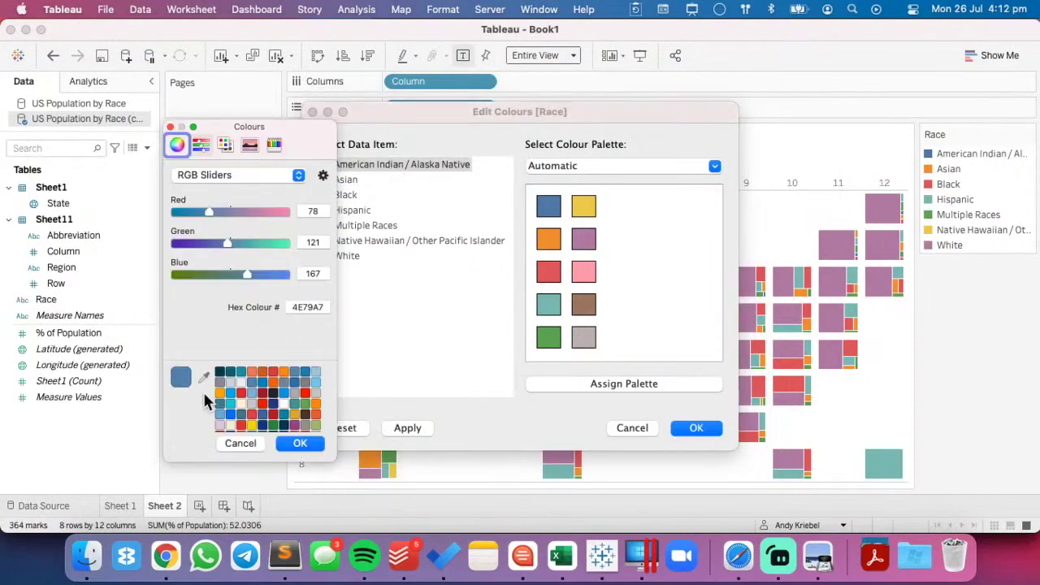
{"action": "left_click", "coordinate": [204, 376]}
{"action": "key", "text": "super+Tab"}
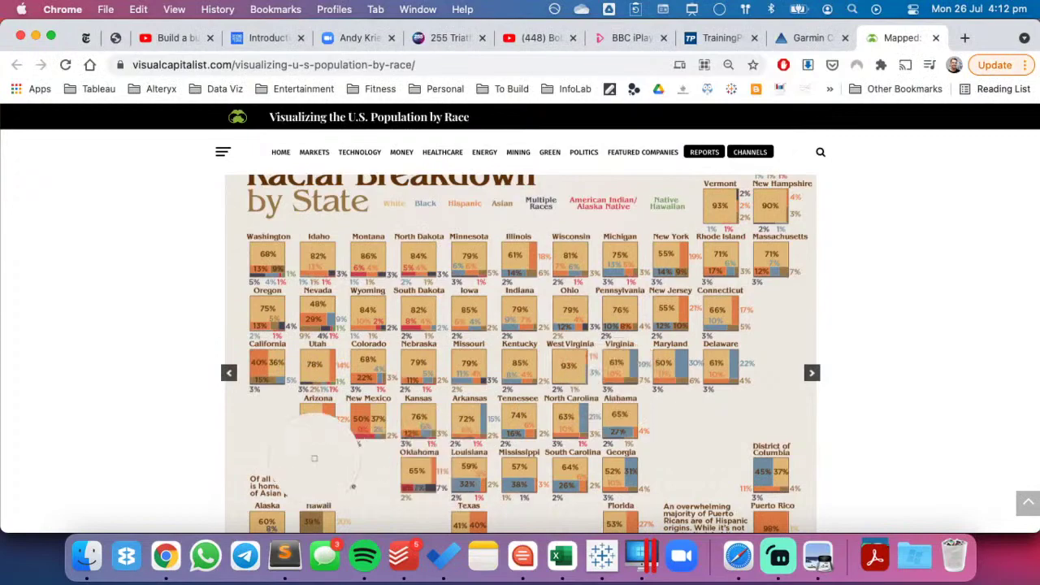
{"action": "left_click", "coordinate": [365, 439]}
{"action": "key", "text": "super+Tab"}
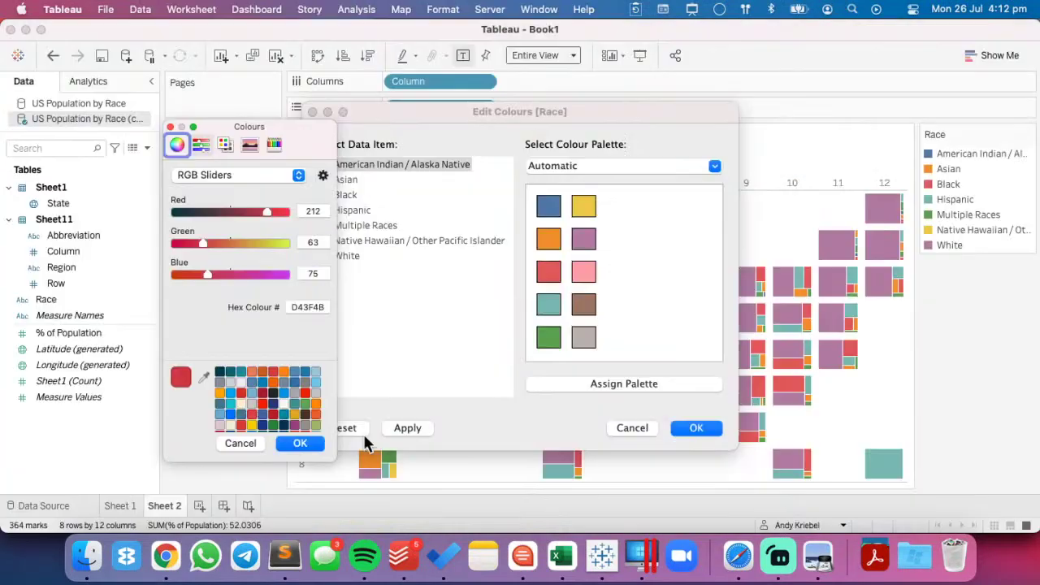
{"action": "left_click", "coordinate": [300, 443]}
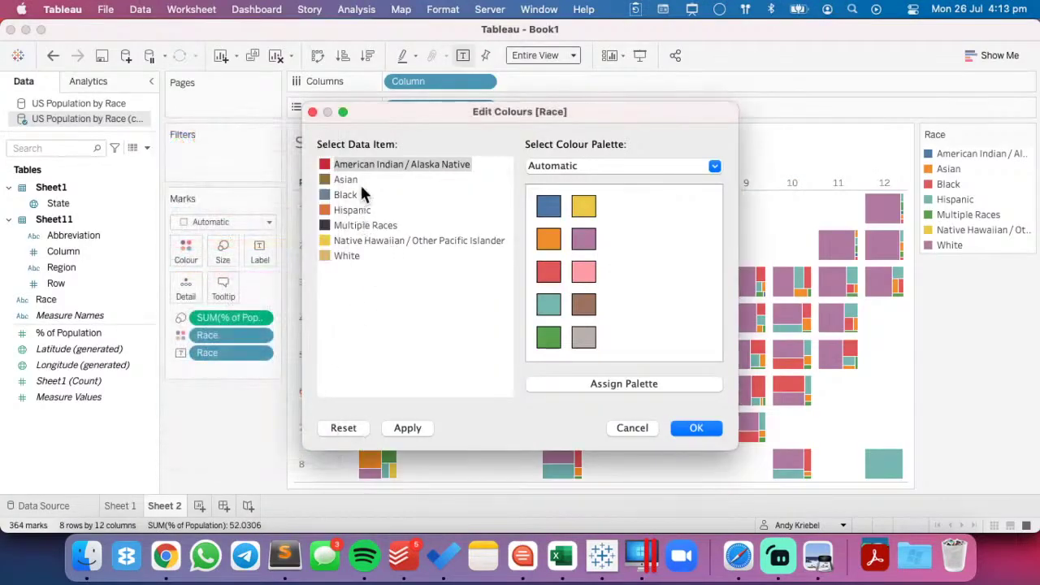
- Set the colour of Native Hawaiian / Other Pacific Islander to the green sampled from the Hawaii tile of the web graphic and apply the race colours
{"action": "double_click", "coordinate": [375, 241]}
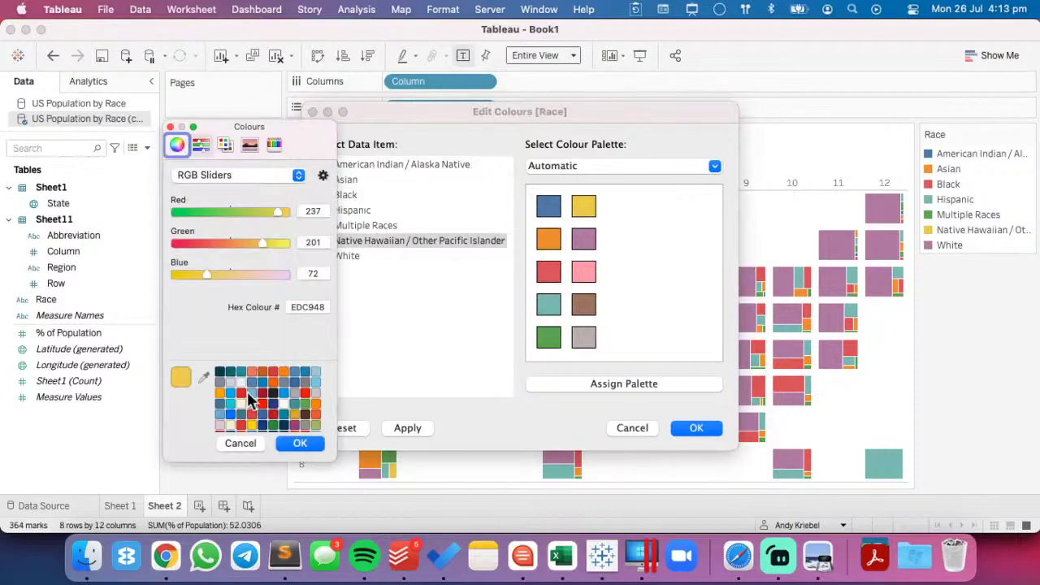
{"action": "left_click", "coordinate": [205, 379]}
{"action": "key", "text": "super+Tab"}
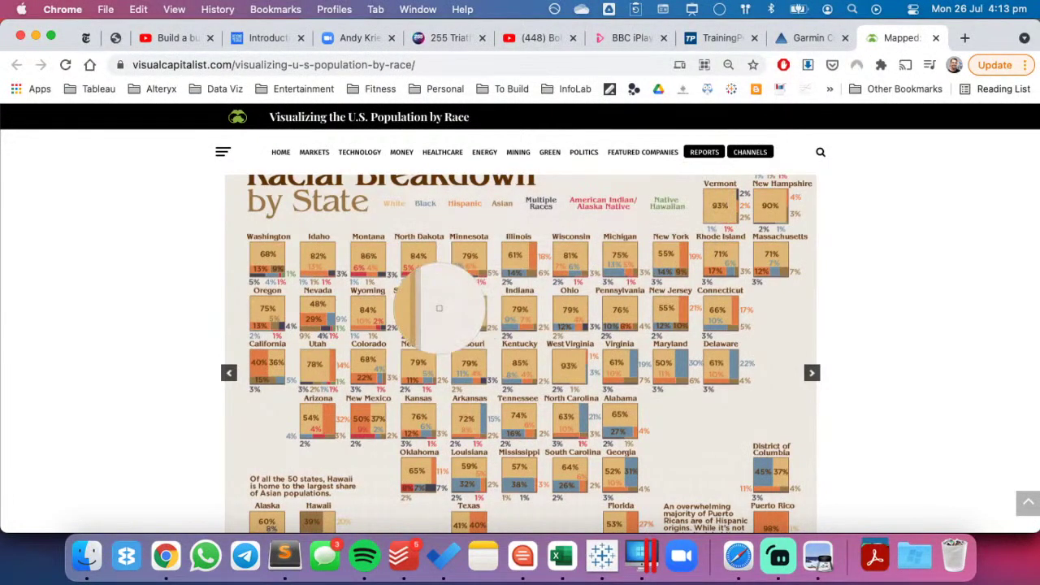
{"action": "left_click", "coordinate": [439, 308]}
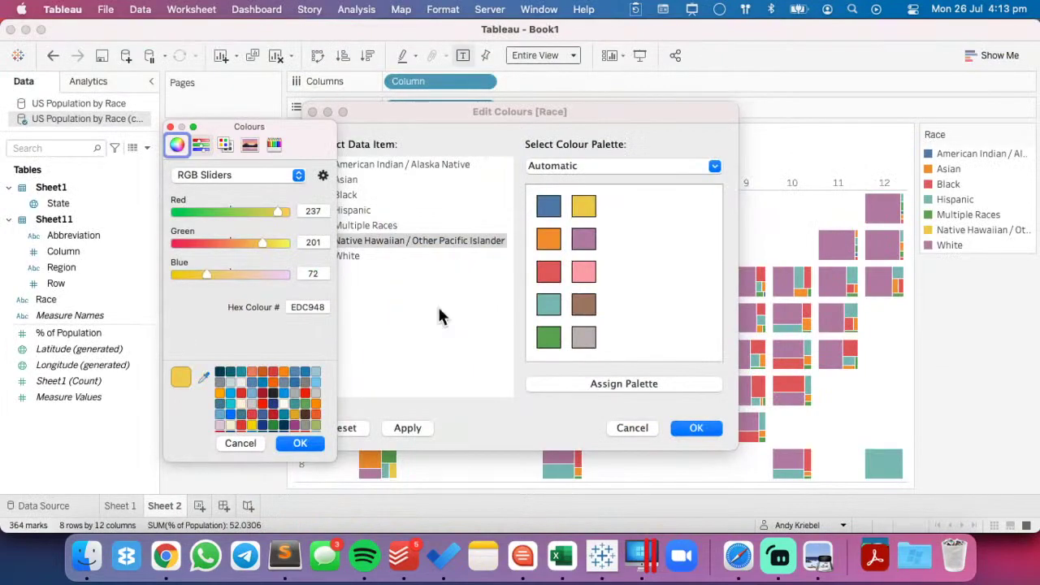
{"action": "key", "text": "super+Tab"}
{"action": "scroll", "coordinate": [443, 351], "scroll_direction": "down", "scroll_amount": 5}
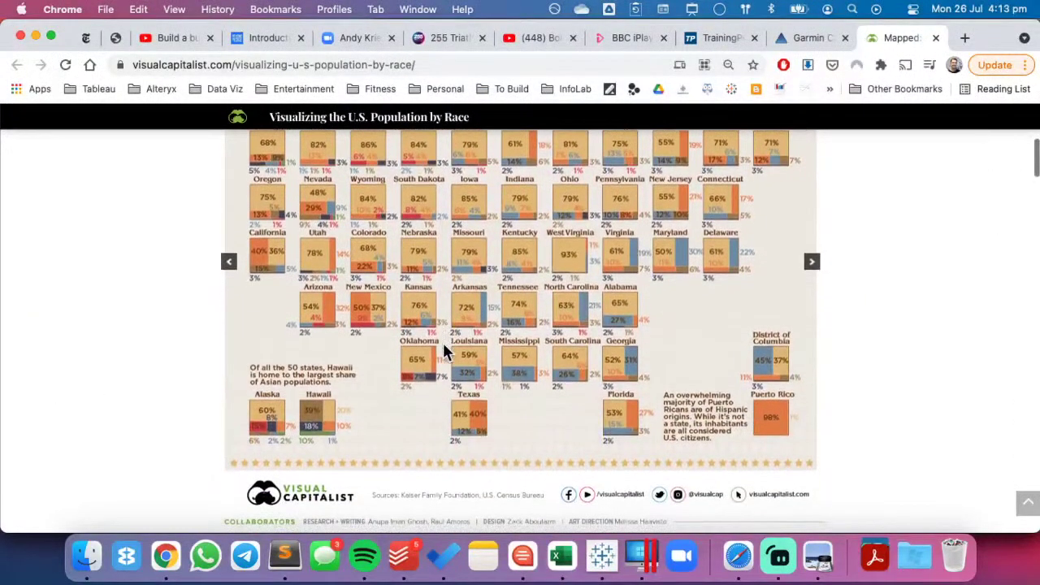
{"action": "key", "text": "super+Tab"}
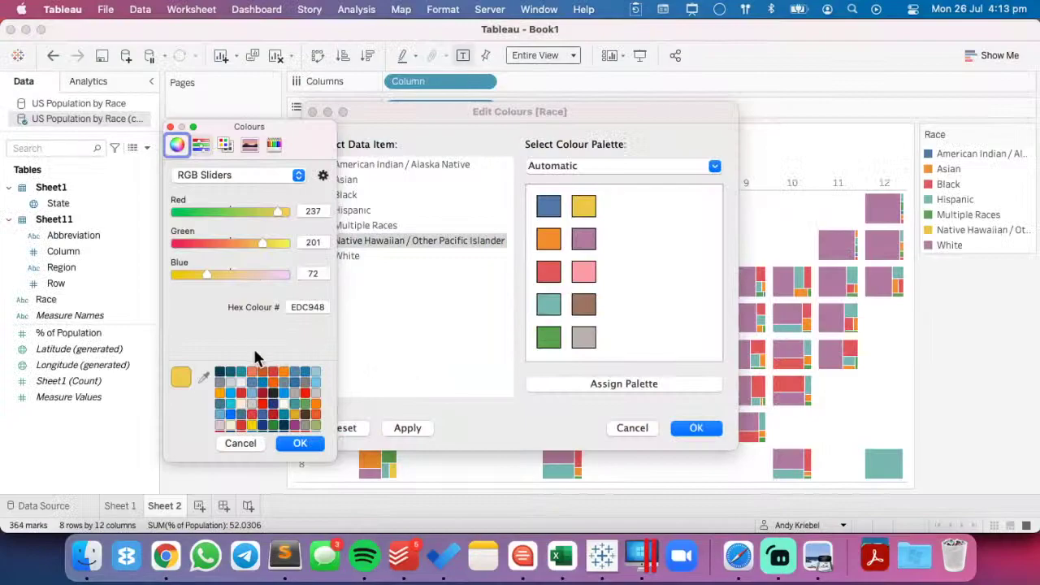
{"action": "left_click", "coordinate": [204, 375]}
{"action": "key", "text": "super+Tab"}
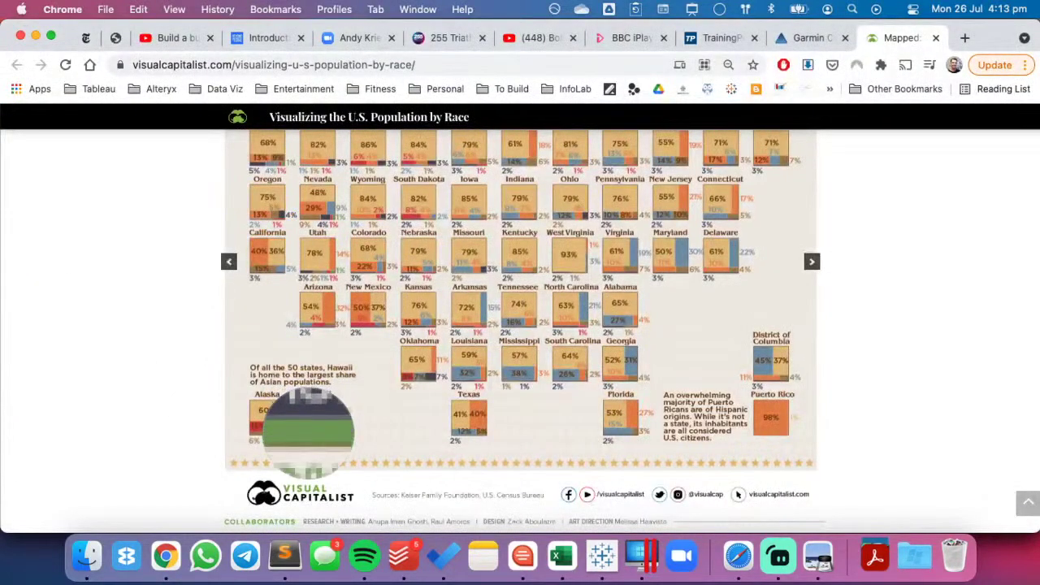
{"action": "left_click", "coordinate": [307, 431]}
{"action": "key", "text": "super+Tab"}
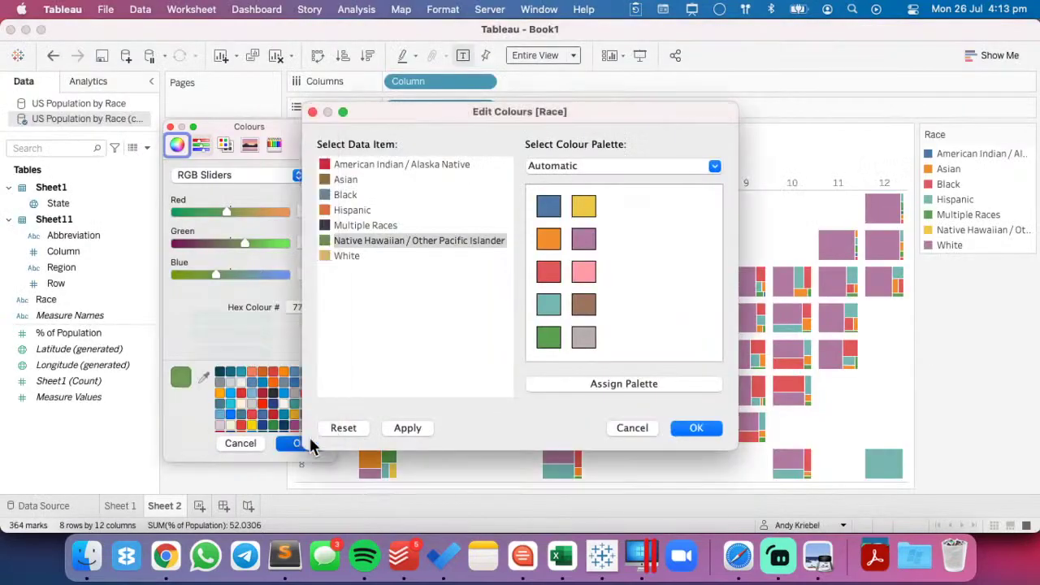
{"action": "left_click", "coordinate": [305, 441]}
{"action": "left_click", "coordinate": [690, 430]}
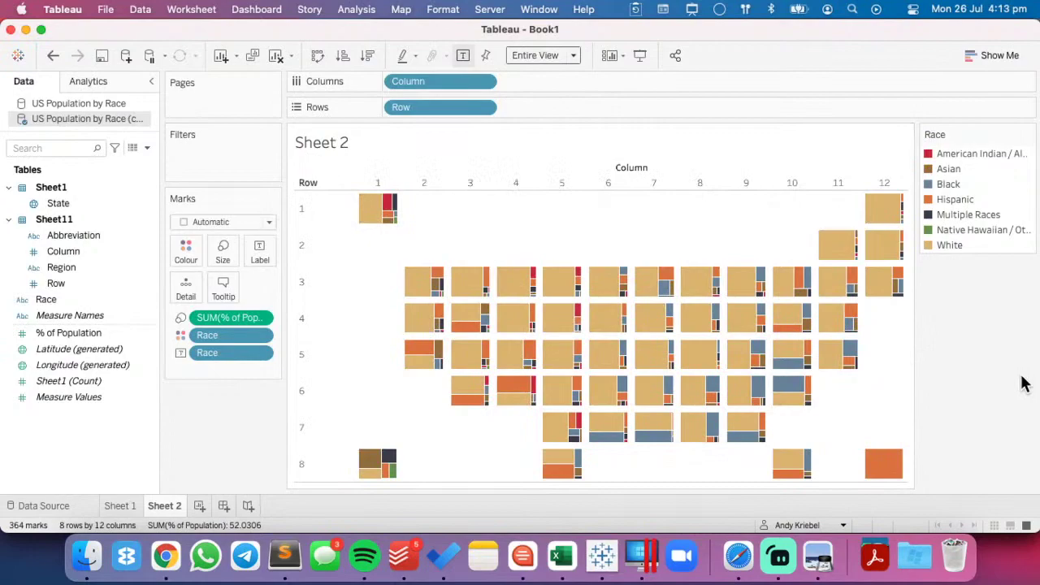
- Set the worksheet shading to the light beige (EFECE6) sampled from the background of the web graphic
{"action": "key", "text": "super+Tab"}
{"action": "key", "text": "super+Tab"}
{"action": "right_click", "coordinate": [866, 400]}
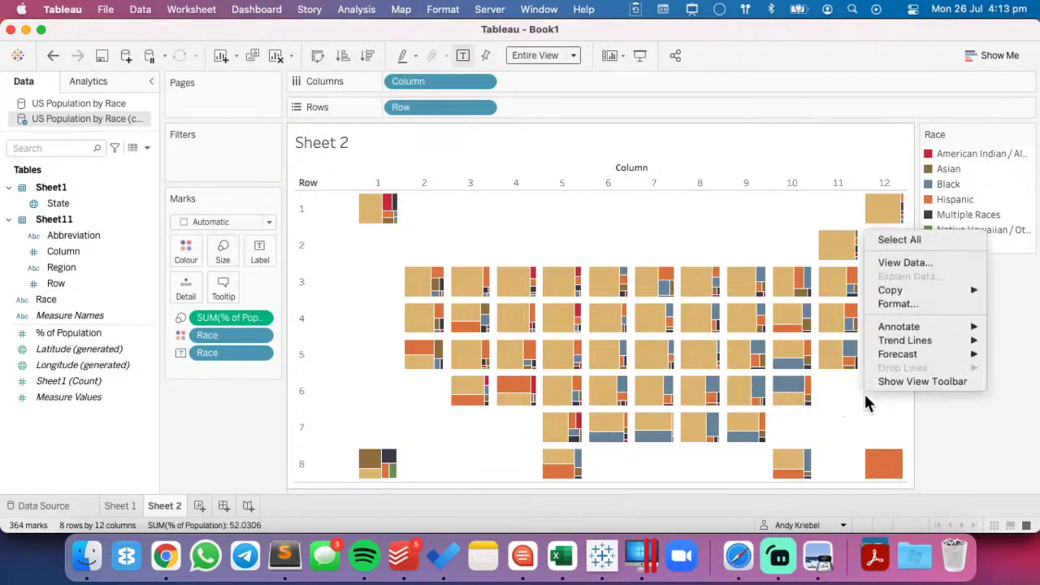
{"action": "left_click", "coordinate": [898, 304]}
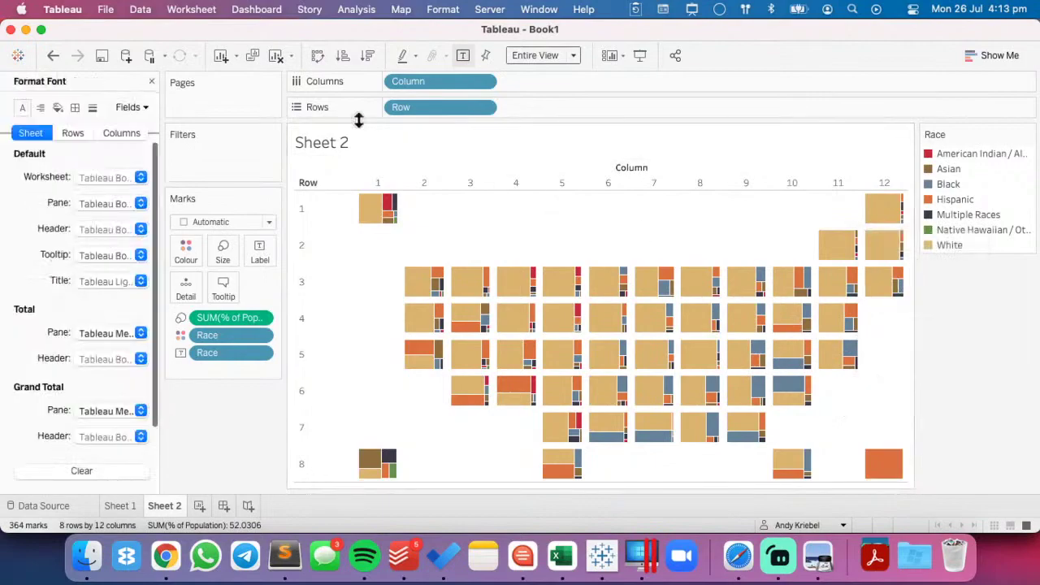
{"action": "left_click", "coordinate": [58, 107]}
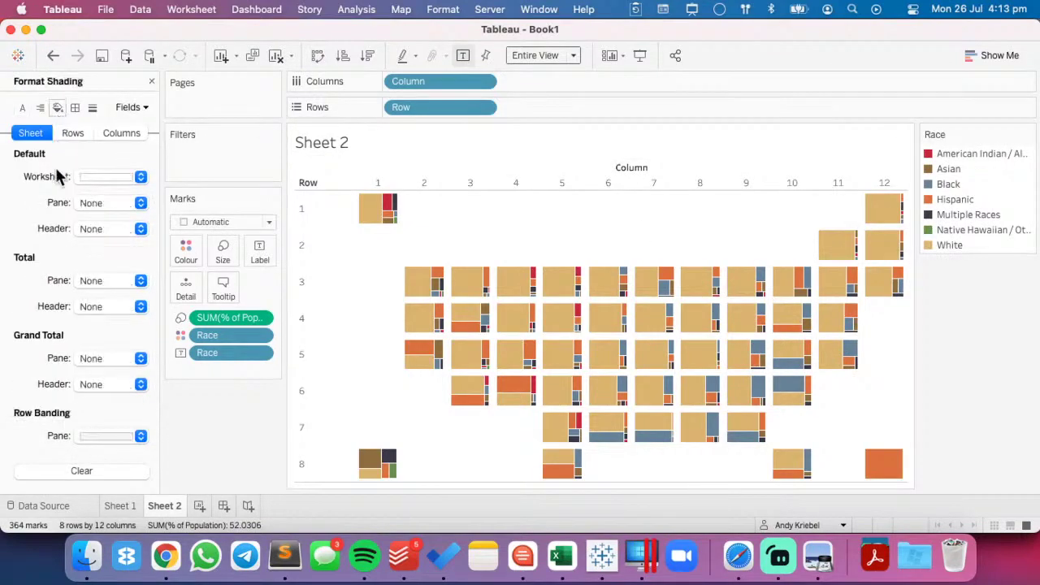
{"action": "left_click", "coordinate": [97, 179]}
{"action": "left_click", "coordinate": [122, 321]}
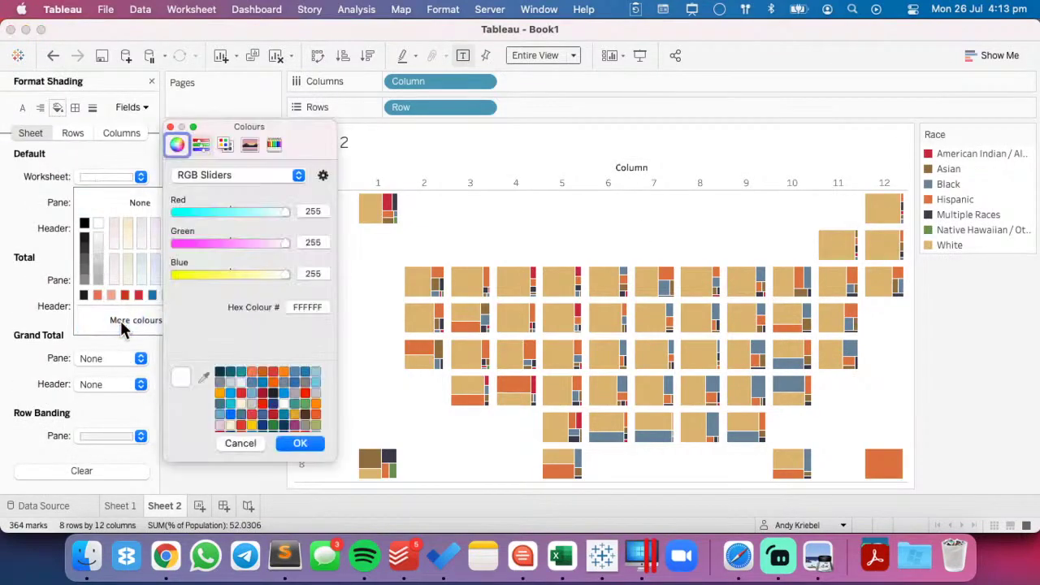
{"action": "left_click", "coordinate": [204, 376]}
{"action": "key", "text": "super+Tab"}
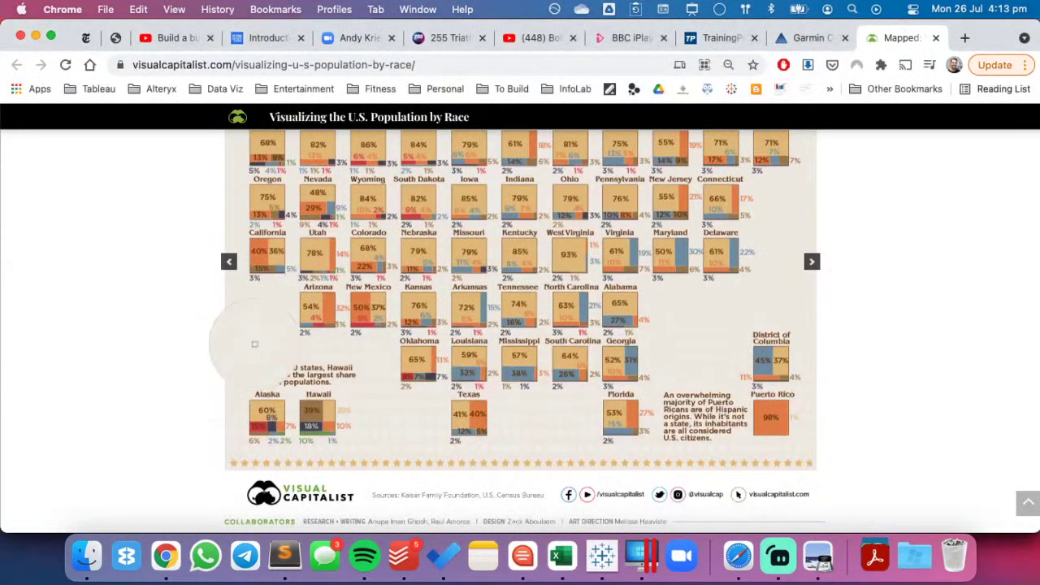
{"action": "left_click", "coordinate": [260, 348]}
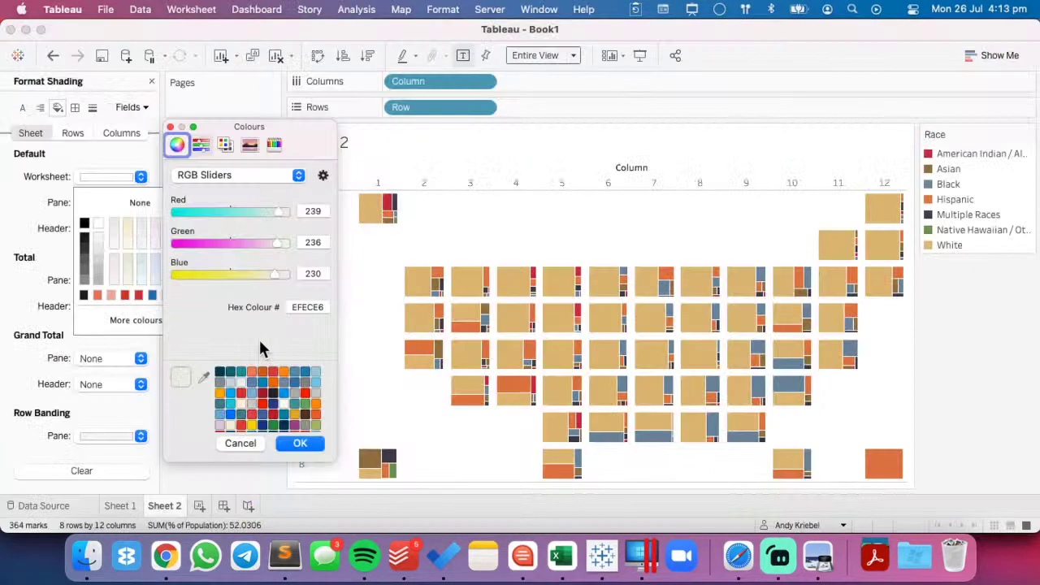
{"action": "left_click", "coordinate": [296, 444]}
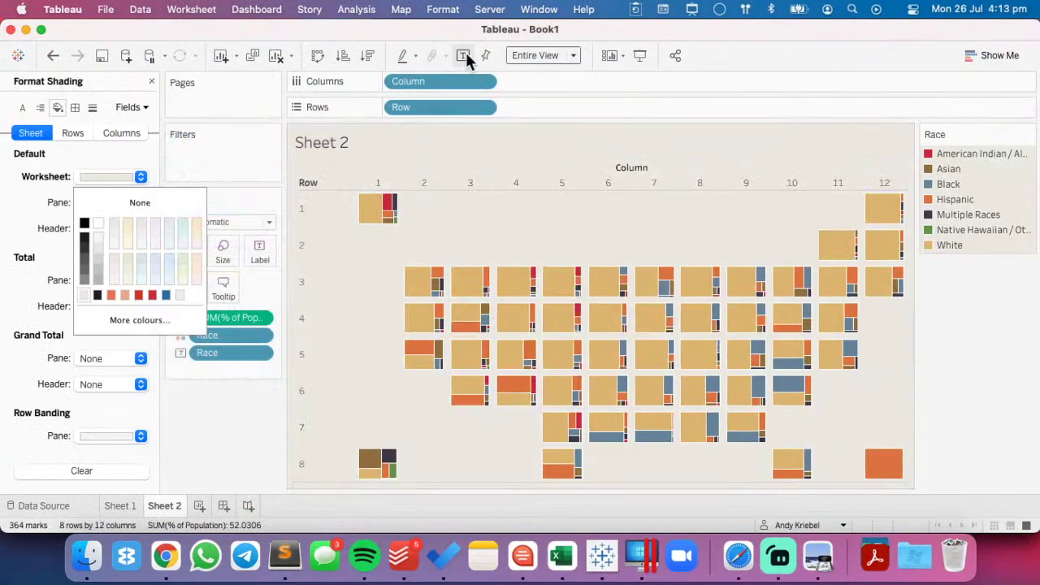
- Hide the headers of the Column and Row fields and exclude both fields from the tooltip
{"action": "left_click", "coordinate": [485, 81]}
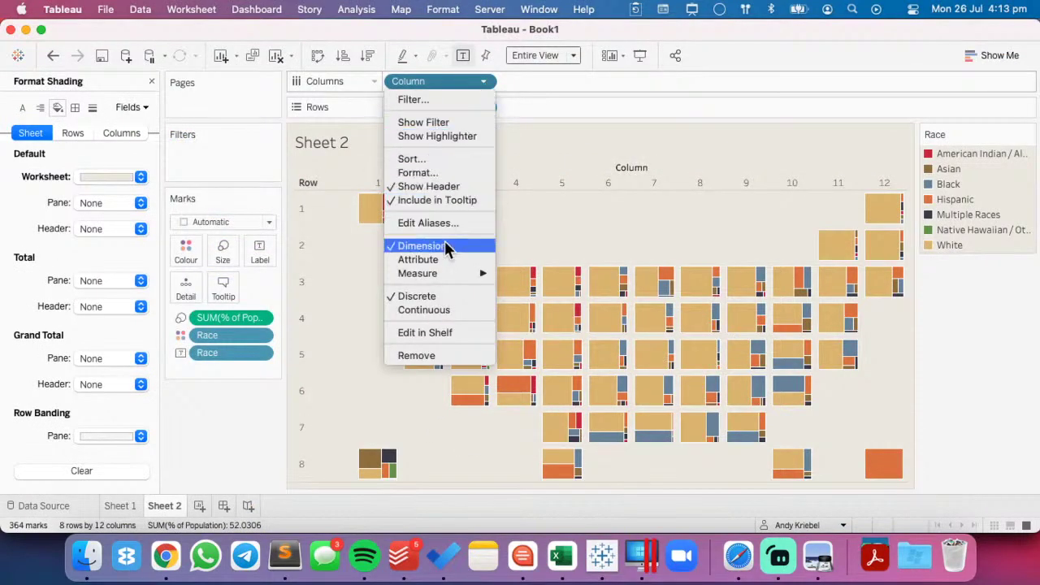
{"action": "left_click", "coordinate": [447, 200]}
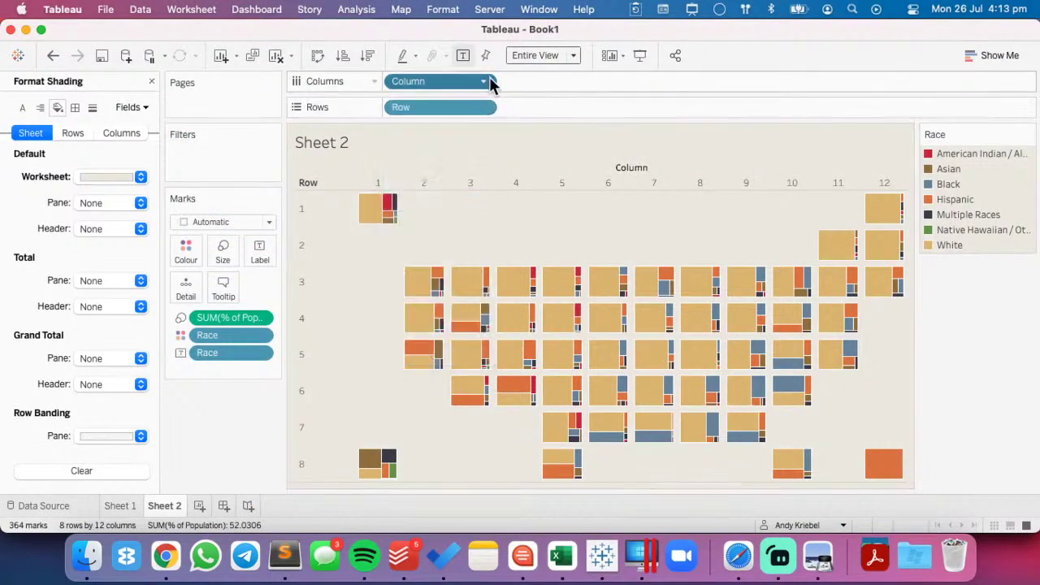
{"action": "left_click", "coordinate": [483, 82]}
{"action": "left_click", "coordinate": [441, 187]}
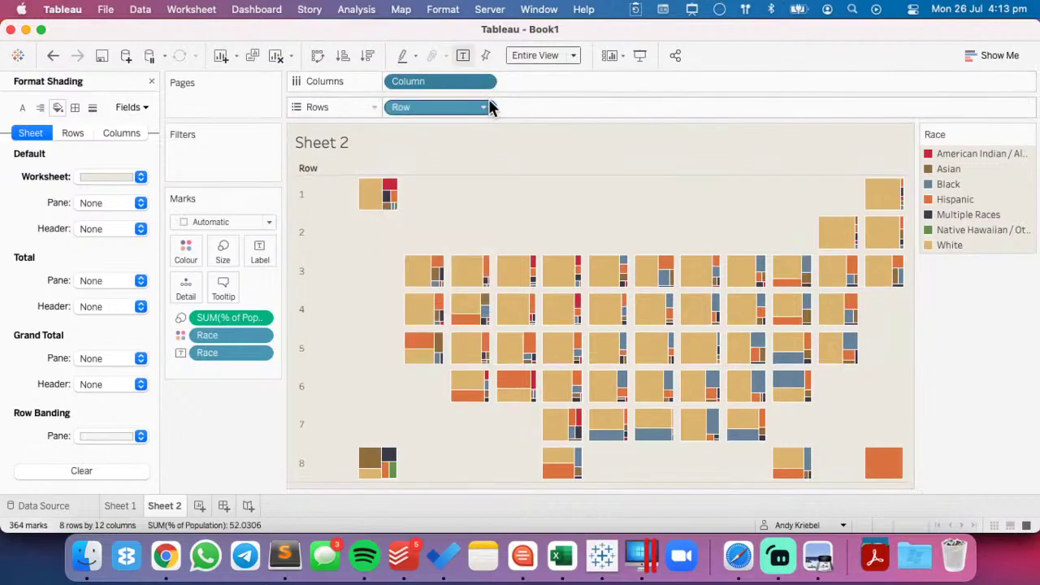
{"action": "left_click", "coordinate": [482, 108]}
{"action": "left_click", "coordinate": [440, 210]}
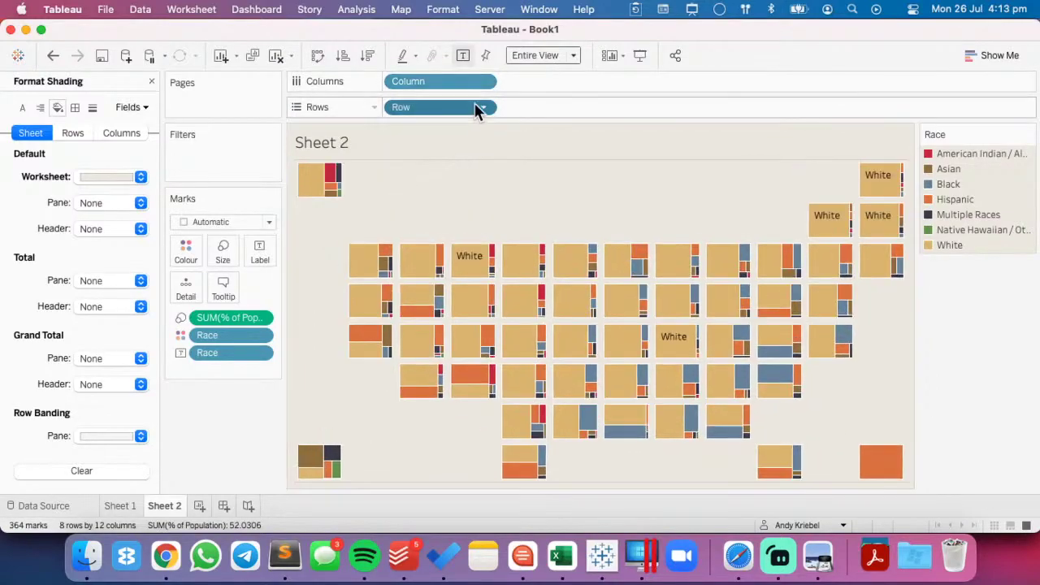
{"action": "left_click", "coordinate": [486, 108]}
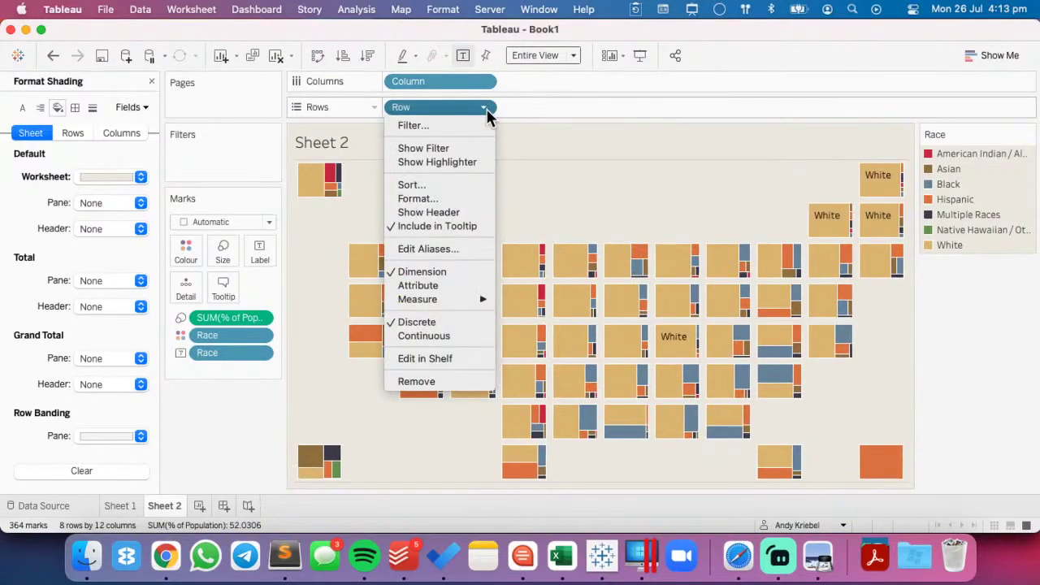
{"action": "left_click", "coordinate": [437, 226]}
- Place the Race legend above the view and replace the Race label on the treemaps with % of Population
{"action": "left_click_drag", "start_coordinate": [970, 139], "coordinate": [864, 122]}
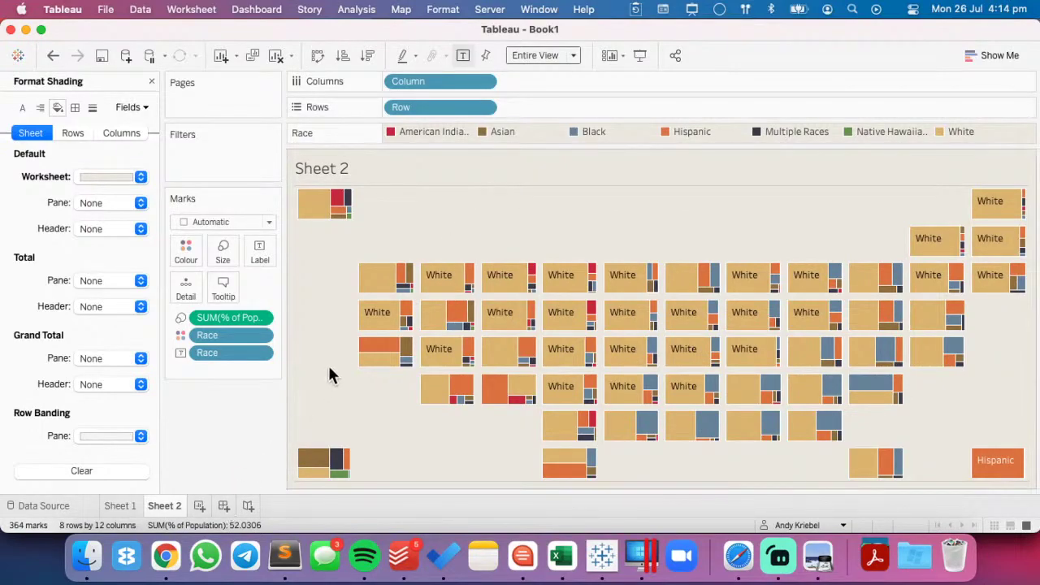
{"action": "left_click_drag", "start_coordinate": [212, 351], "coordinate": [213, 427]}
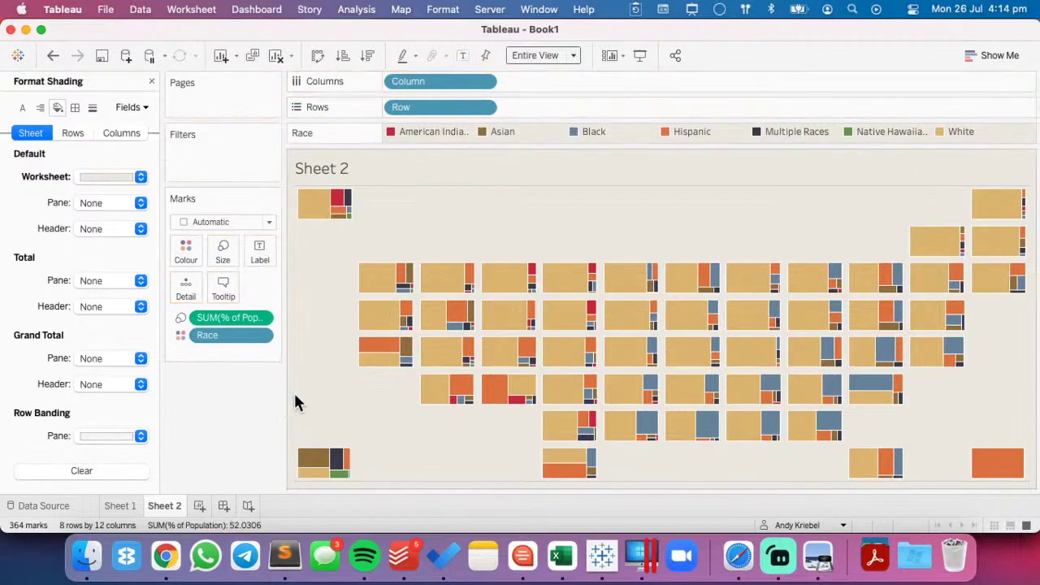
{"action": "left_click", "coordinate": [151, 81]}
{"action": "left_click_drag", "start_coordinate": [58, 331], "coordinate": [259, 251]}
- Set the default number format of % of Population to Percentage with 0 decimal places
{"action": "right_click", "coordinate": [71, 335]}
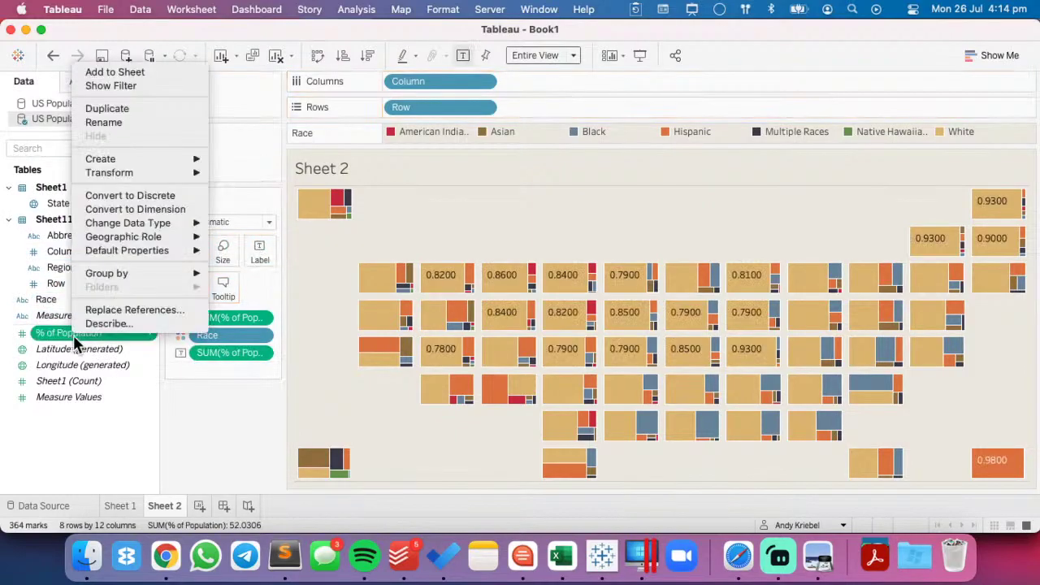
{"action": "mouse_move", "coordinate": [168, 251]}
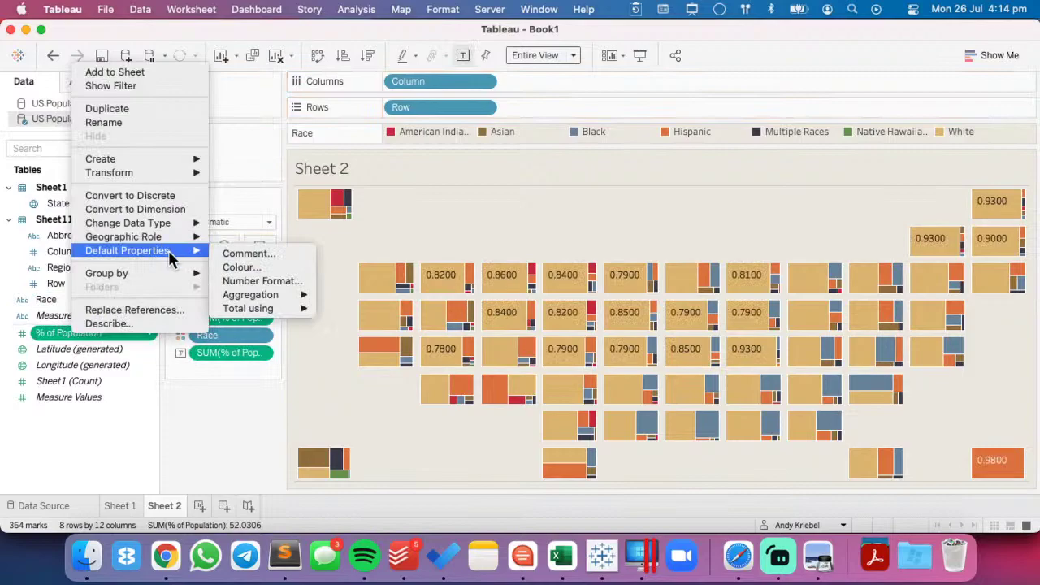
{"action": "left_click", "coordinate": [249, 281]}
{"action": "key", "text": "super+Tab"}
{"action": "key", "text": "super+Tab"}
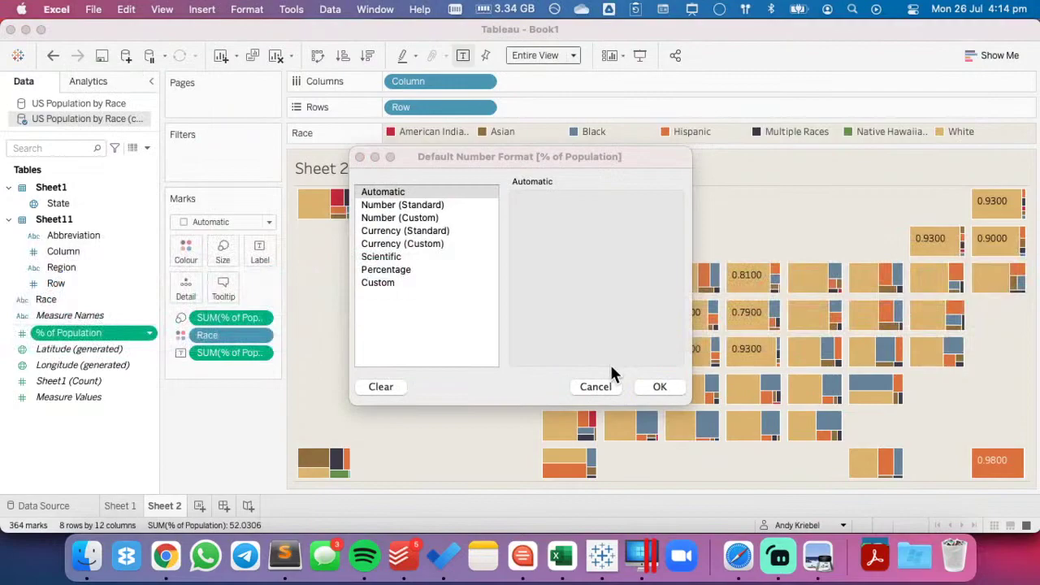
{"action": "left_click", "coordinate": [610, 362]}
{"action": "key", "text": "super+Tab"}
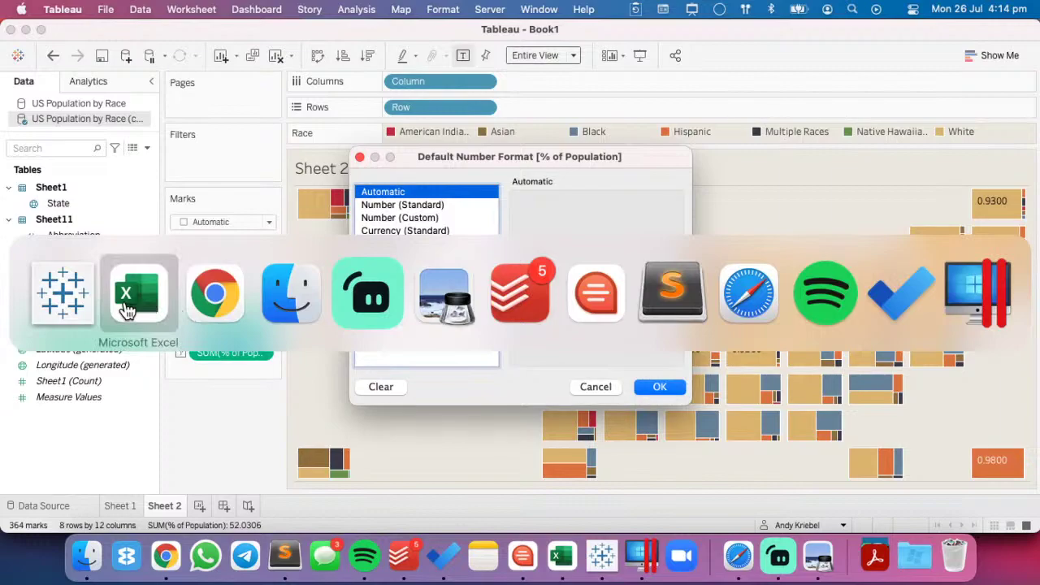
{"action": "left_click", "coordinate": [65, 301]}
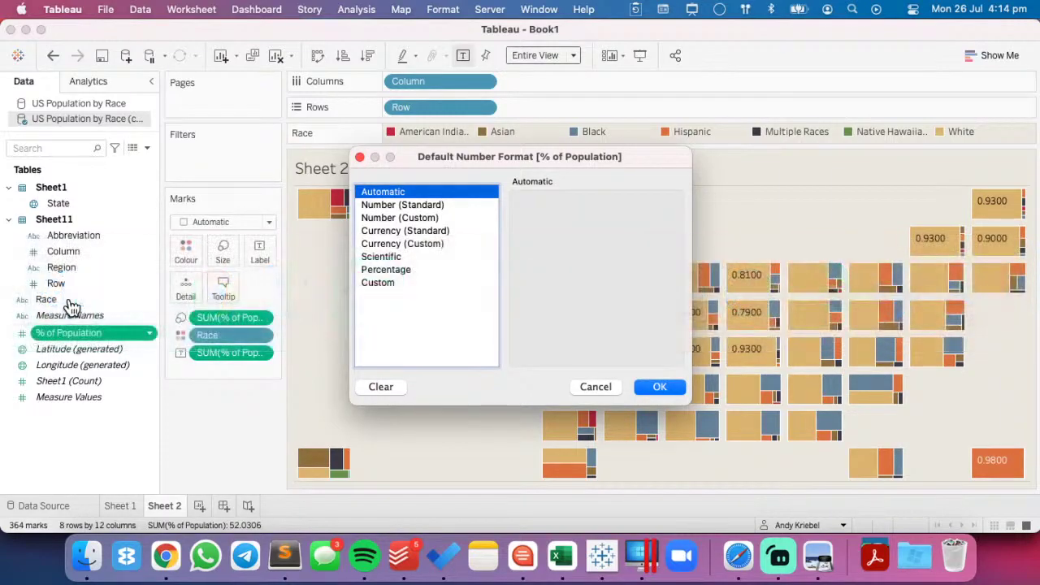
{"action": "left_click", "coordinate": [402, 271]}
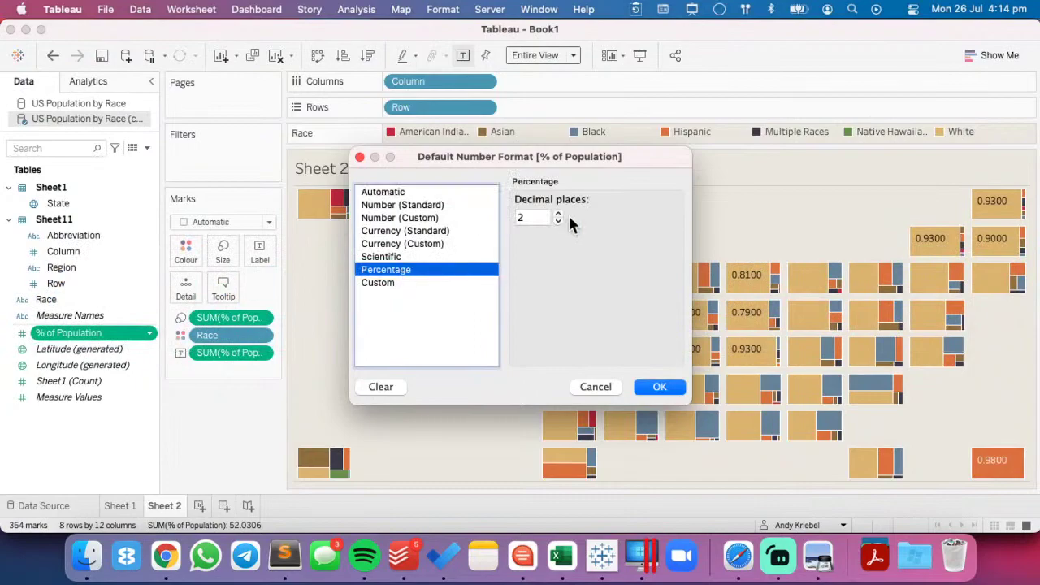
{"action": "left_click", "coordinate": [559, 221]}
{"action": "left_click", "coordinate": [559, 221]}
{"action": "left_click", "coordinate": [660, 388]}
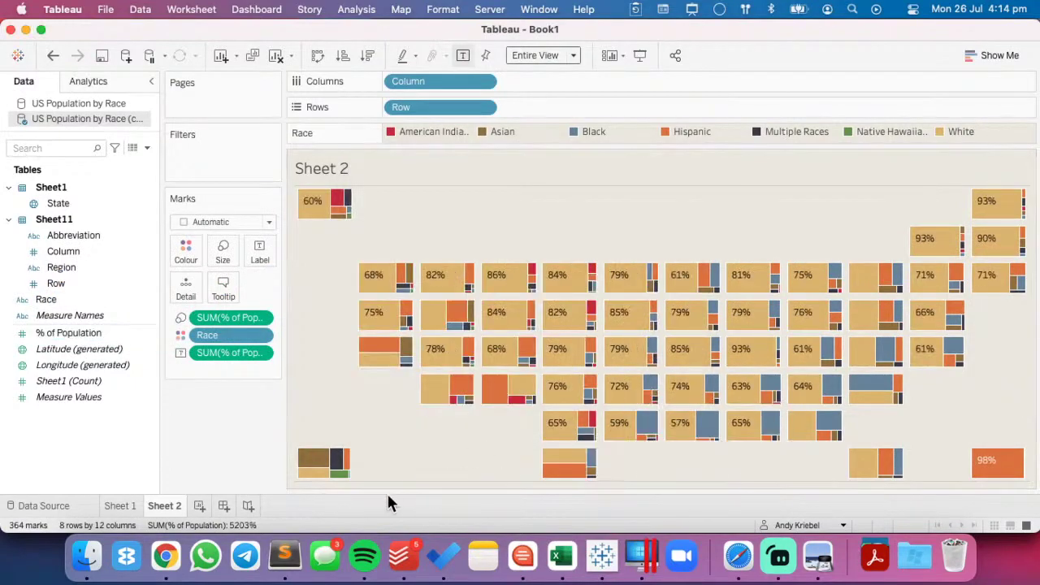
- Compare the tile map with the web graphic, then create a dashboard and place Sheet 2 on it as a floating object of 333 by 185
{"action": "key", "text": "super+Tab"}
{"action": "key", "text": "super+Tab"}
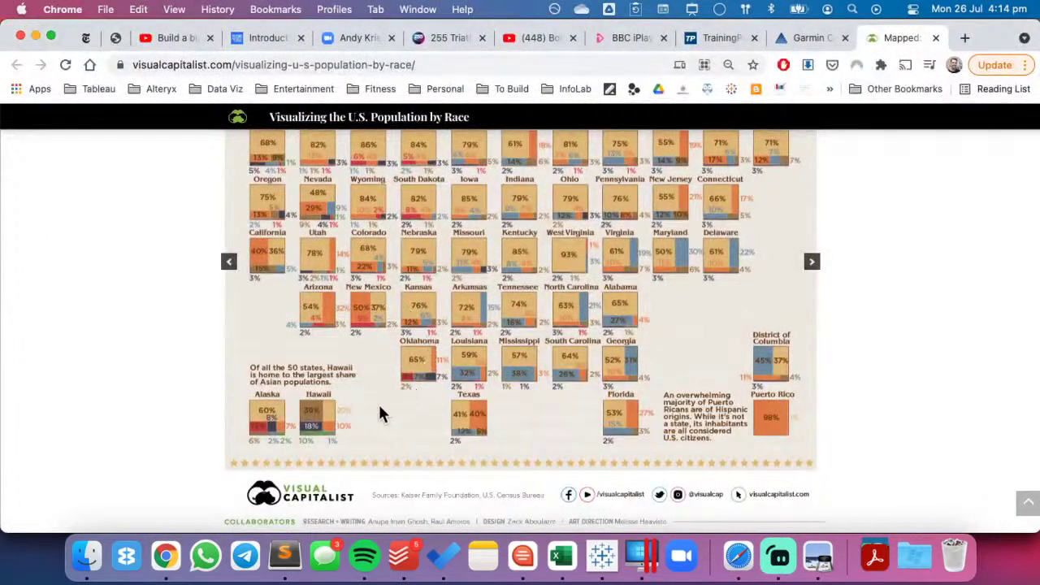
{"action": "key", "text": "super+Tab"}
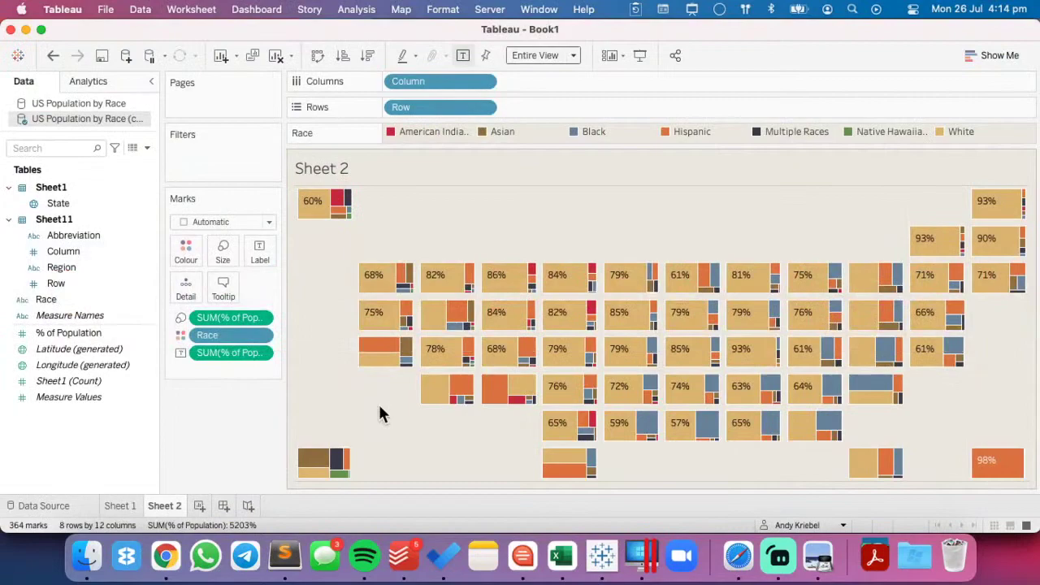
{"action": "key", "text": "super+Tab"}
{"action": "key", "text": "super+Tab"}
{"action": "left_click", "coordinate": [223, 506]}
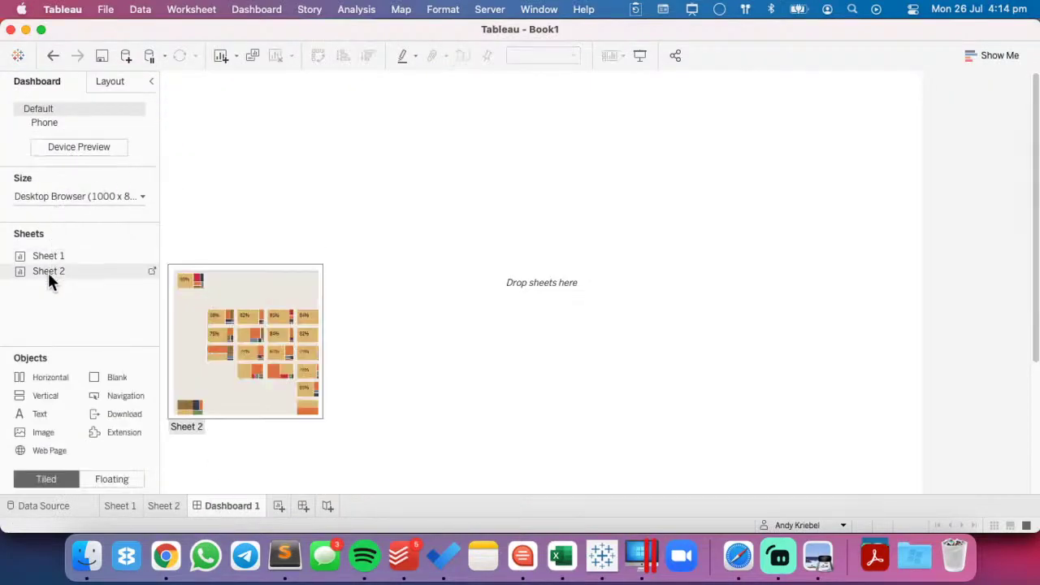
{"action": "left_click_drag", "start_coordinate": [47, 271], "coordinate": [204, 144]}
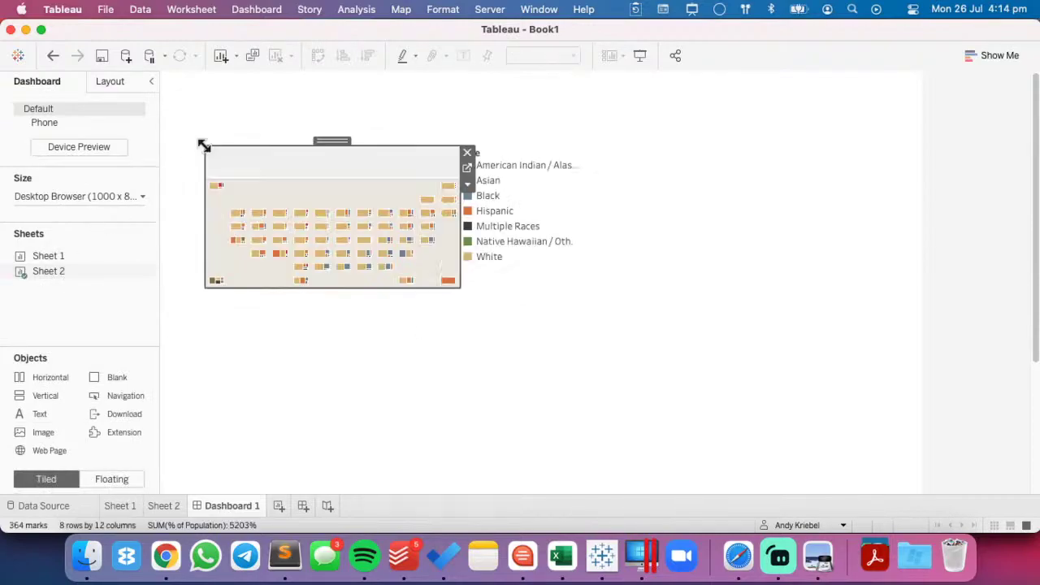
- Set the position of the floating Sheet 2 on the dashboard to x 0 and y 0
{"action": "left_click", "coordinate": [89, 81]}
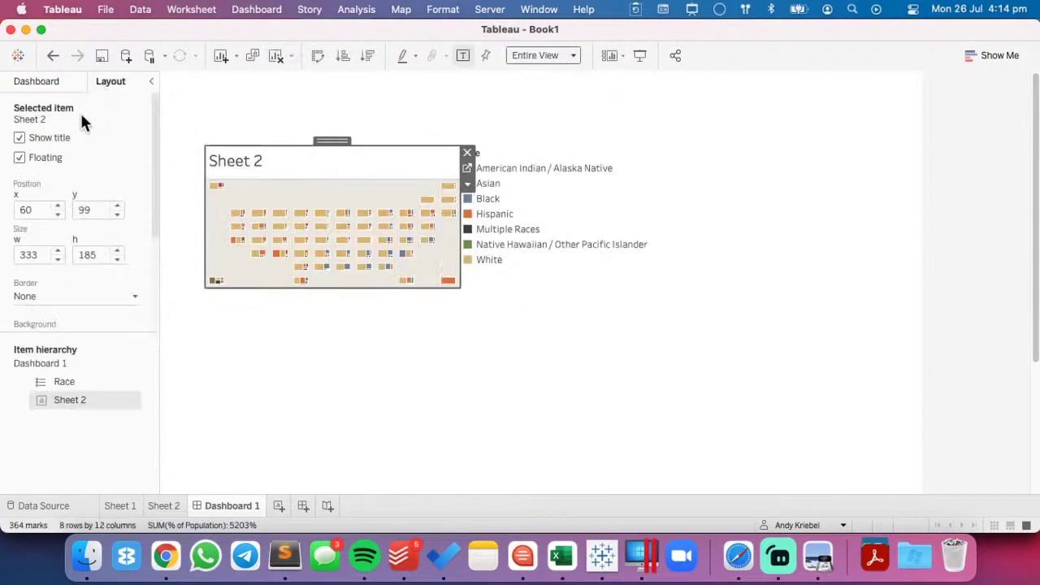
{"action": "double_click", "coordinate": [36, 210]}
{"action": "type", "text": "0"}
{"action": "key", "text": "Tab"}
{"action": "type", "text": "0"}
{"action": "key", "text": "Tab"}
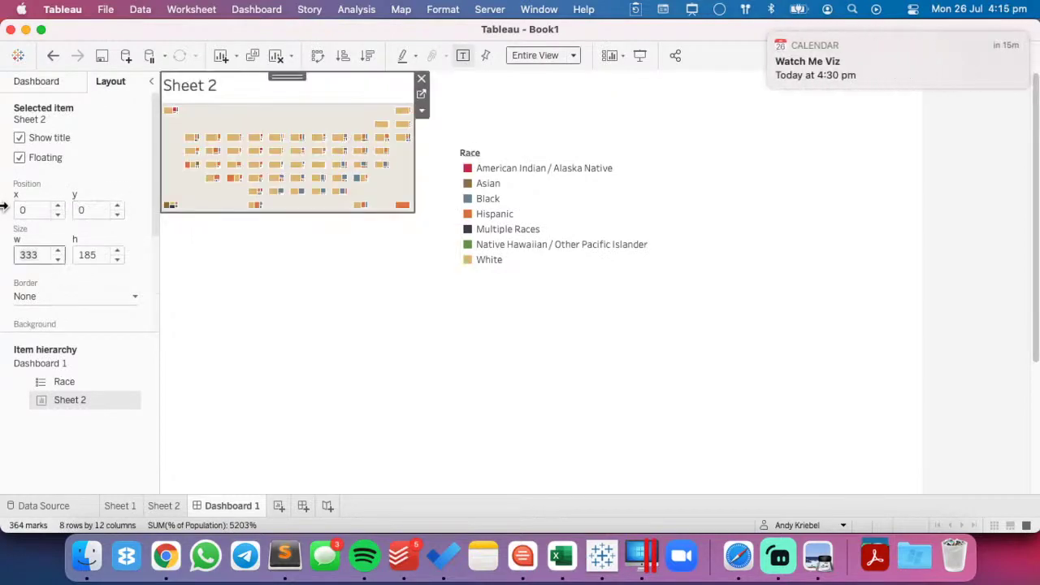
- Set the size of the floating Sheet 2 to 1000 wide by 800 high and dismiss the calendar notification
{"action": "type", "text": "1000"}
{"action": "key", "text": "Tab"}
{"action": "type", "text": "90"}
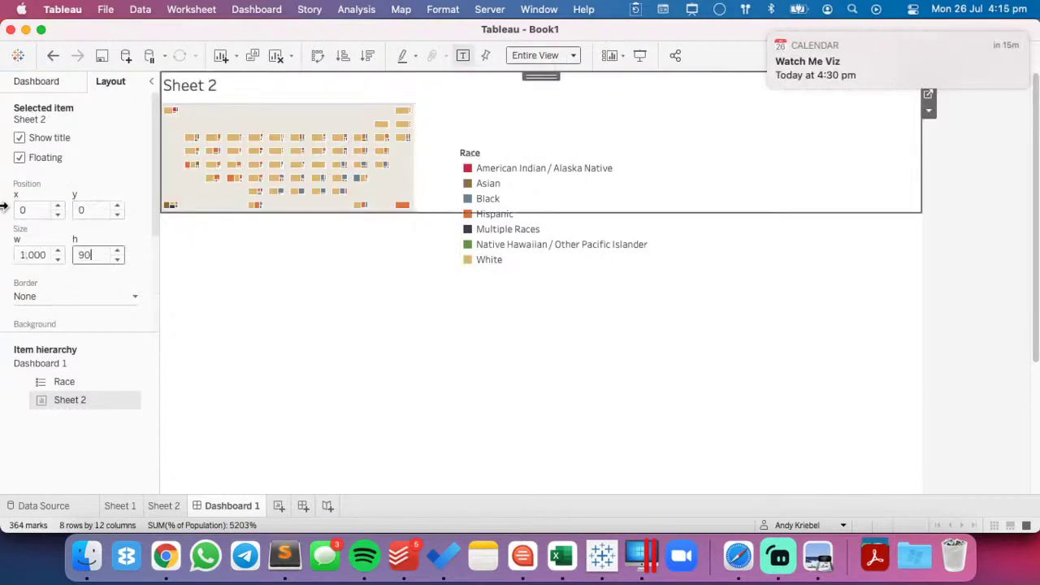
{"action": "key", "text": "BackSpace"}
{"action": "key", "text": "BackSpace"}
{"action": "type", "text": "800"}
{"action": "key", "text": "Tab"}
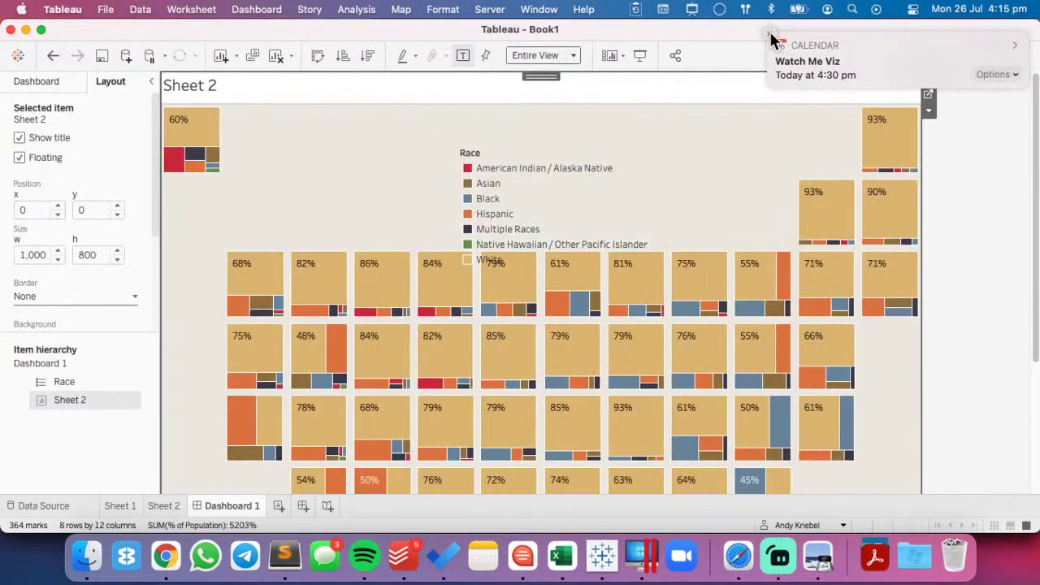
{"action": "left_click", "coordinate": [772, 39]}
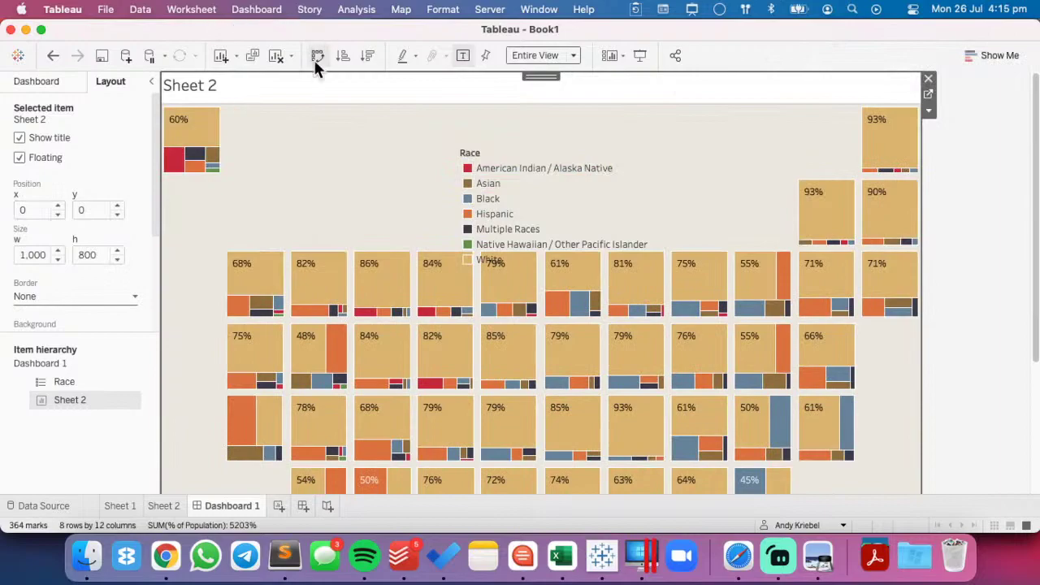
- Set the dashboard's default shading to the light beige custom colour that matches the map background
{"action": "left_click", "coordinate": [244, 9]}
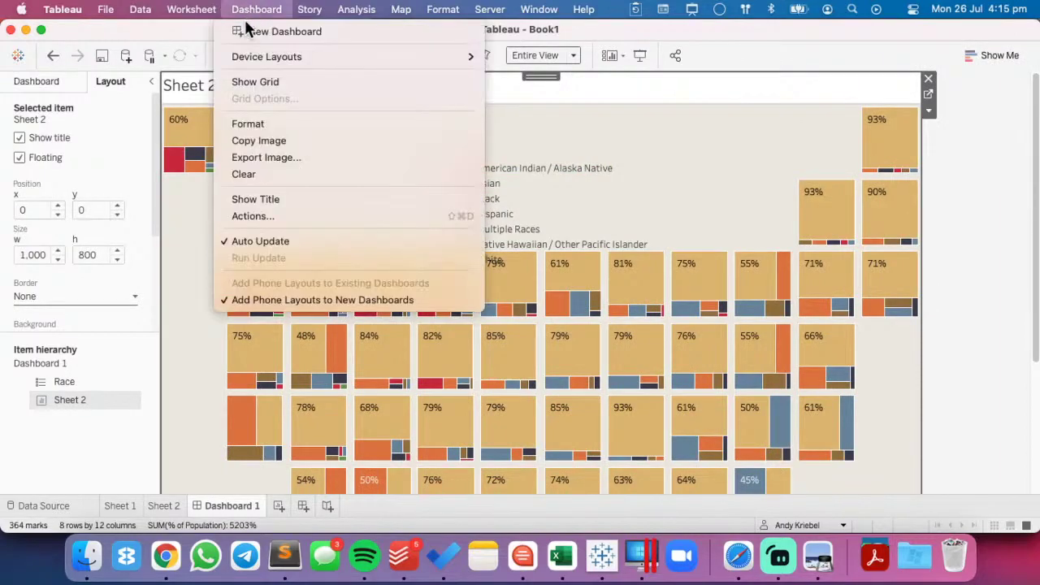
{"action": "left_click", "coordinate": [244, 124]}
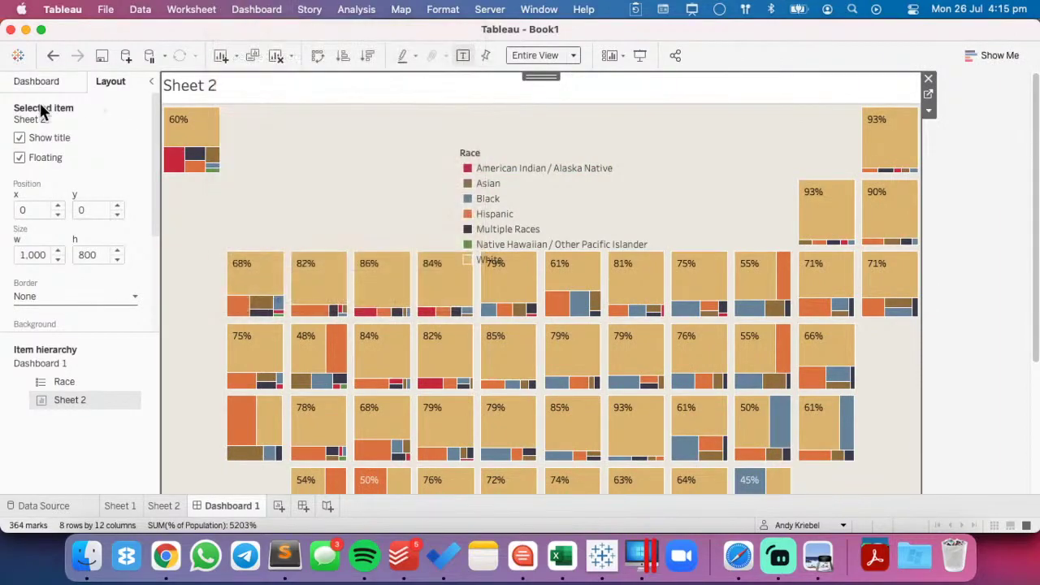
{"action": "left_click", "coordinate": [97, 132]}
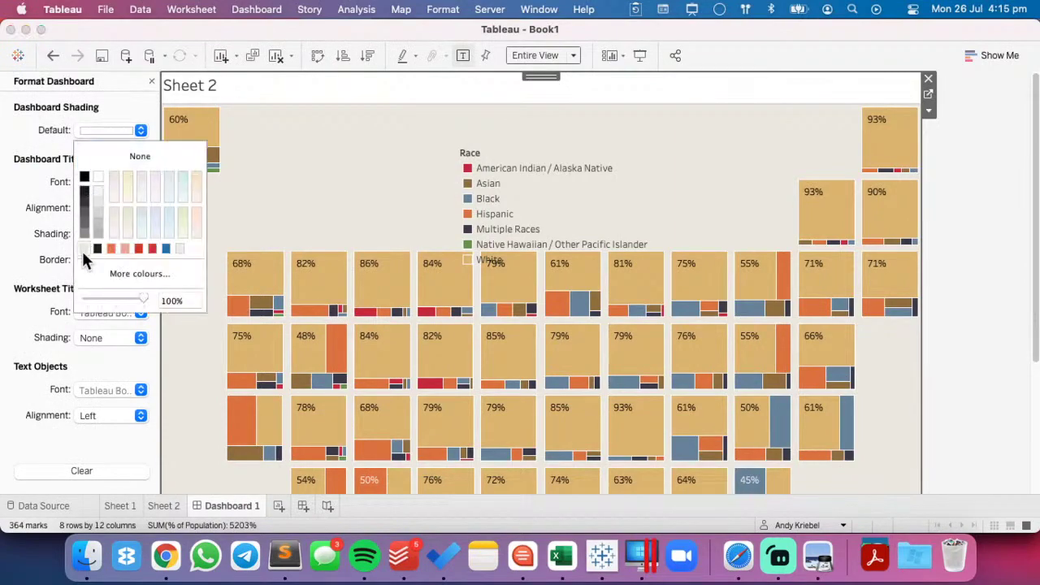
{"action": "left_click", "coordinate": [366, 157]}
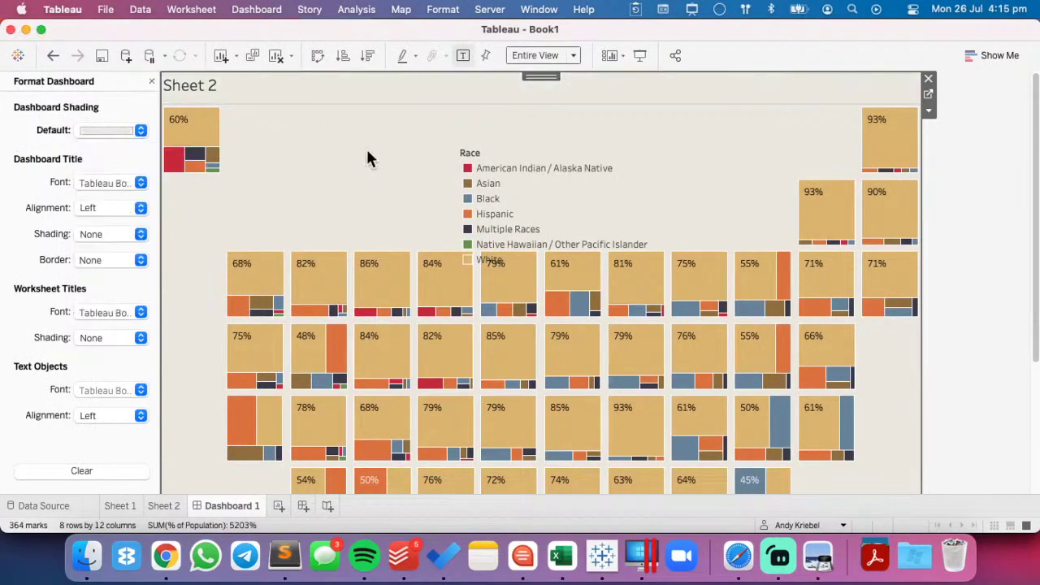
- Set the row divider pane border of Sheet 2 to None and close the formatting options
{"action": "right_click", "coordinate": [367, 157]}
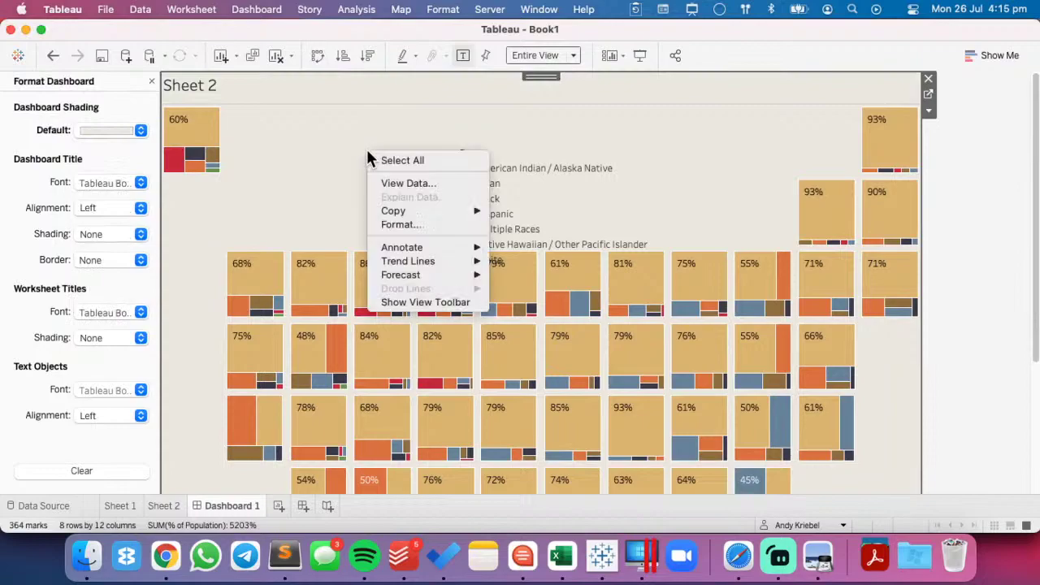
{"action": "left_click", "coordinate": [404, 224]}
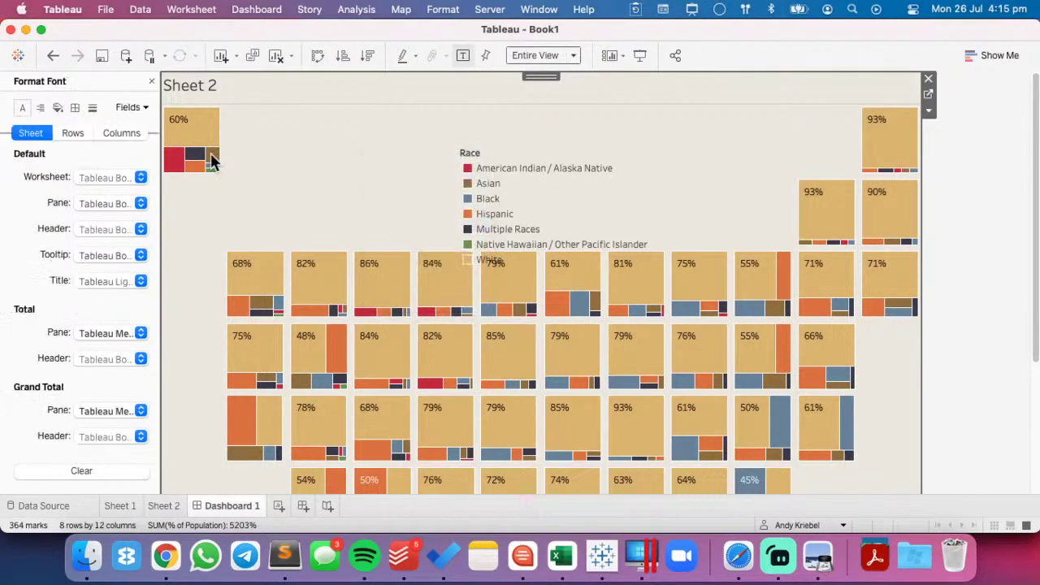
{"action": "left_click", "coordinate": [75, 107]}
{"action": "left_click", "coordinate": [97, 434]}
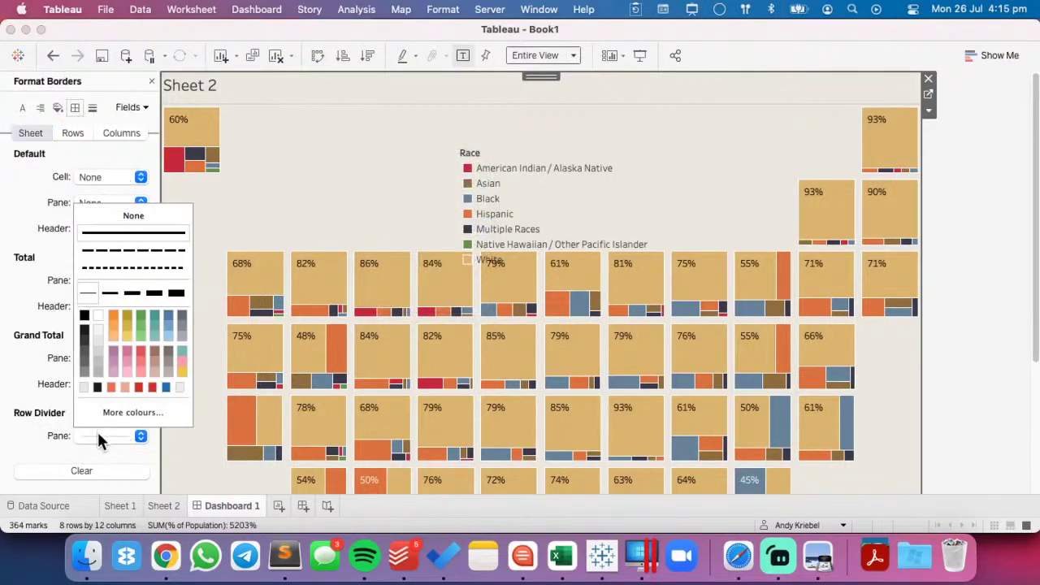
{"action": "scroll", "coordinate": [55, 355], "scroll_direction": "down", "scroll_amount": 5}
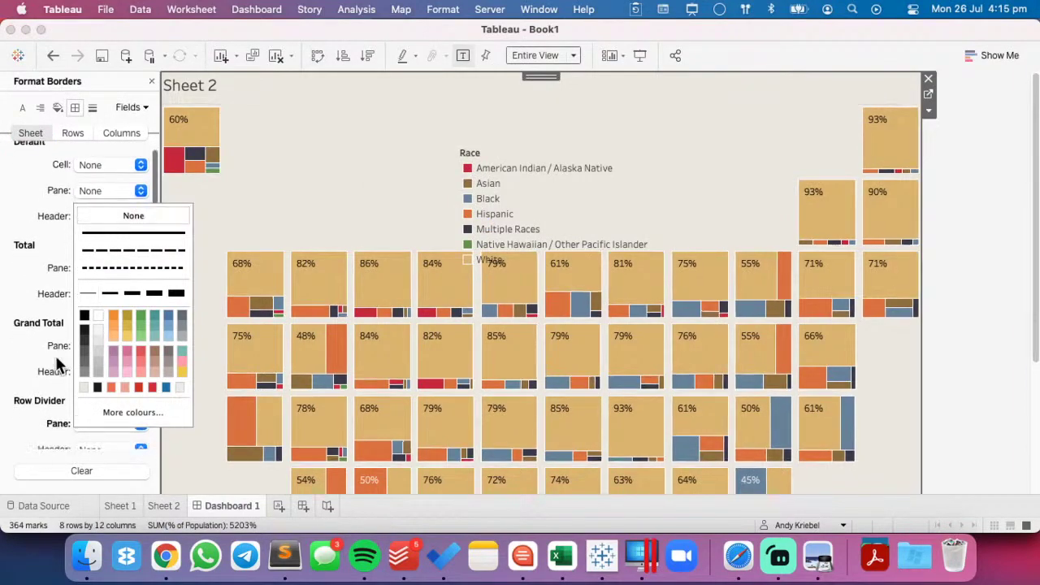
{"action": "left_click", "coordinate": [40, 450]}
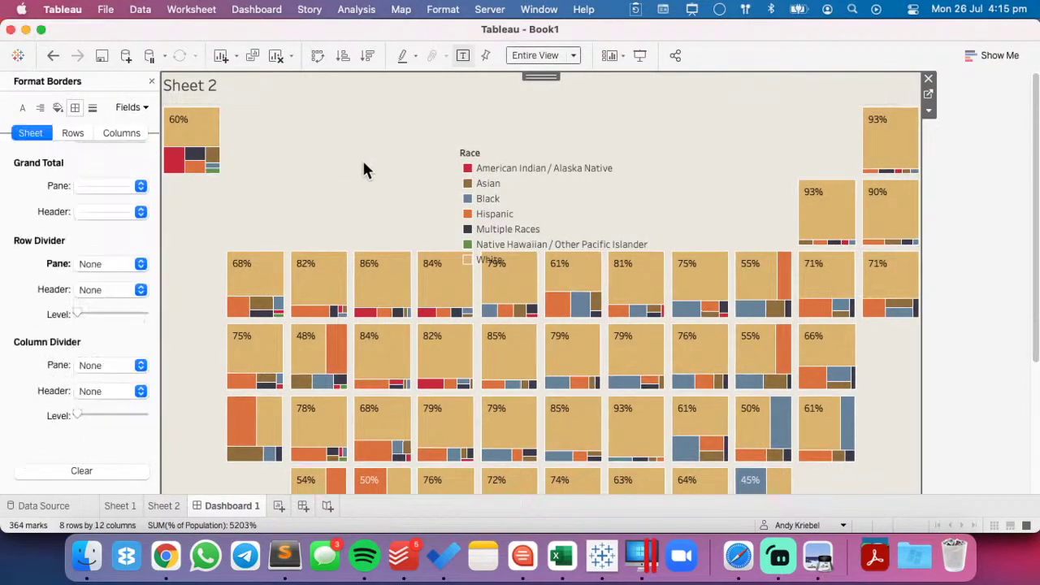
{"action": "left_click", "coordinate": [152, 82]}
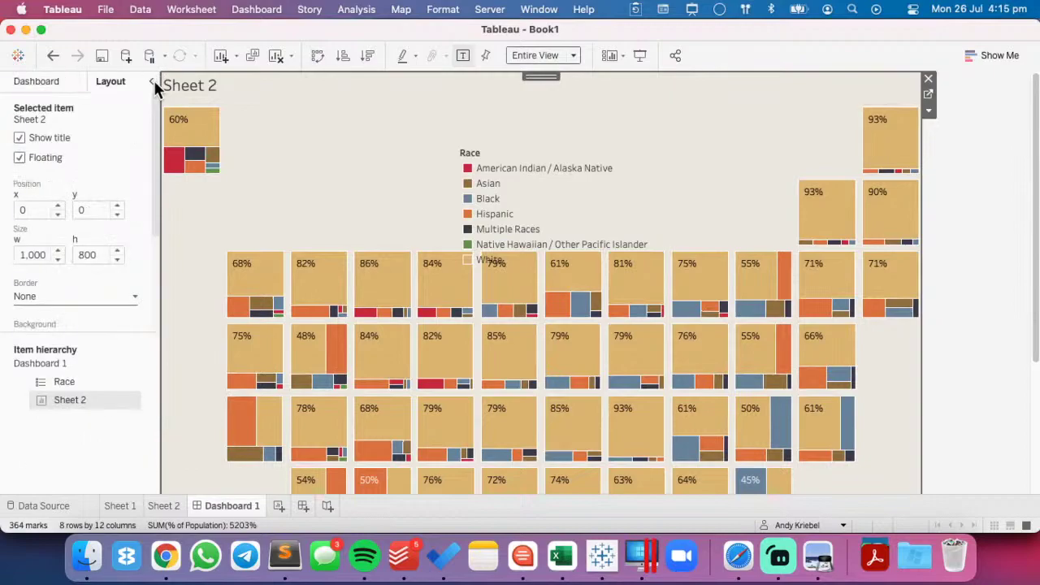
- Set the inner padding of Sheet 2 to 20 on all sides
{"action": "left_click", "coordinate": [41, 81]}
{"action": "left_click", "coordinate": [102, 80]}
{"action": "scroll", "coordinate": [71, 297], "scroll_direction": "down", "scroll_amount": 4}
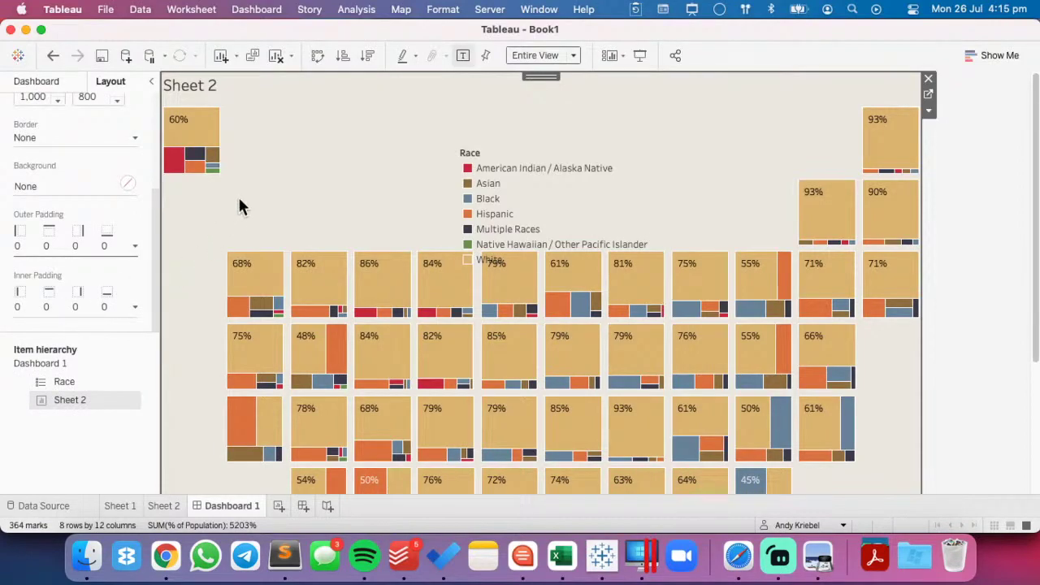
{"action": "left_click", "coordinate": [41, 306]}
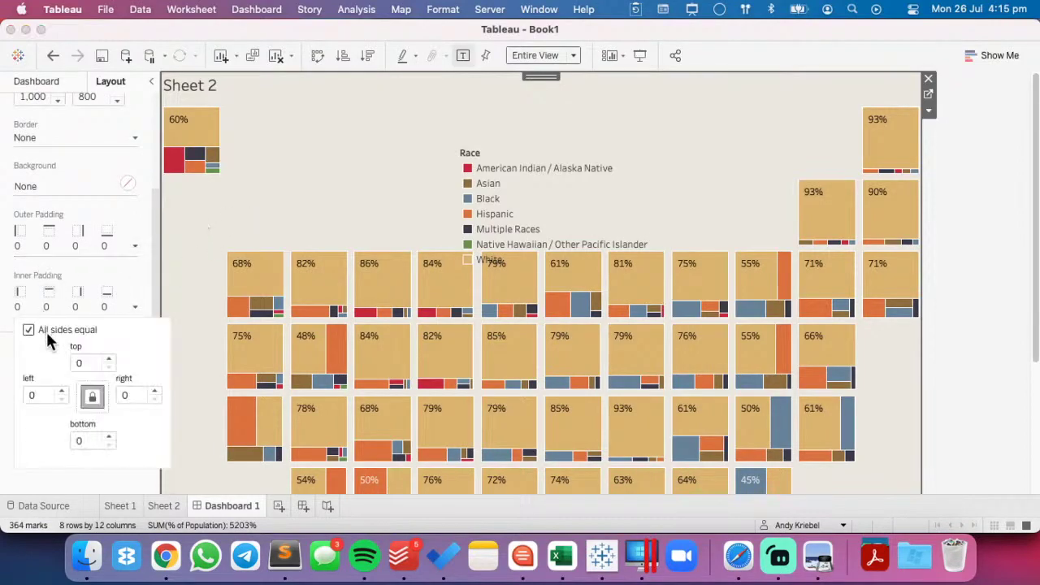
{"action": "type", "text": "20"}
{"action": "key", "text": "Return"}
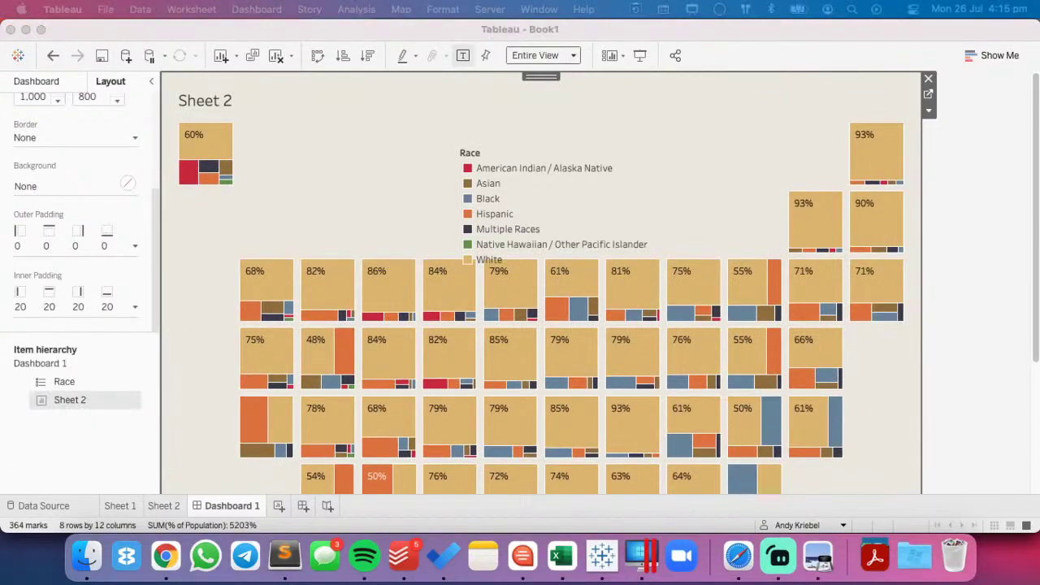
- Preview the whole dashboard in presentation mode and set the height of Sheet 2 to 700
{"action": "left_click", "coordinate": [640, 54]}
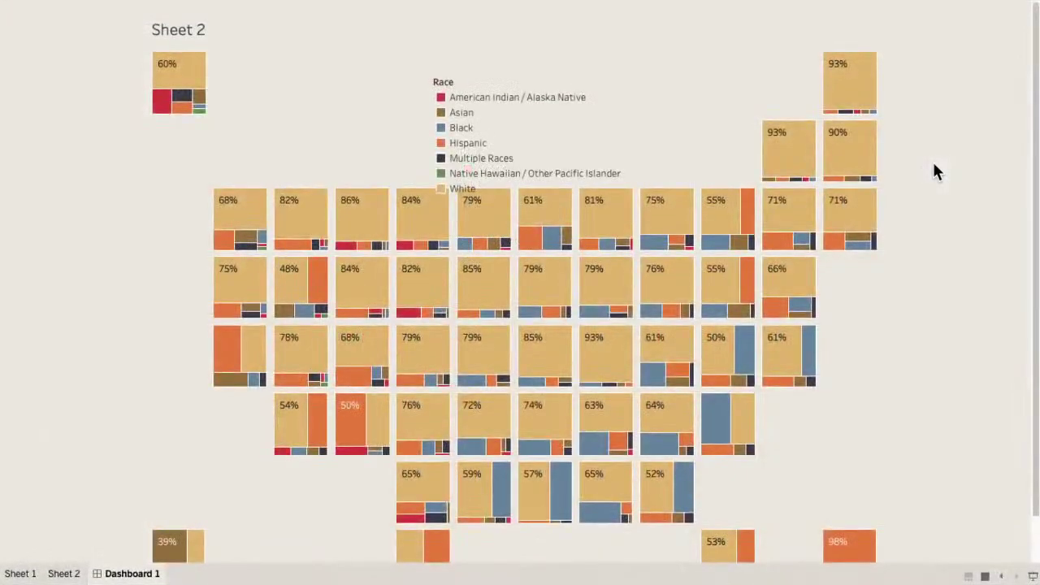
{"action": "scroll", "coordinate": [934, 163], "scroll_direction": "down", "scroll_amount": 2}
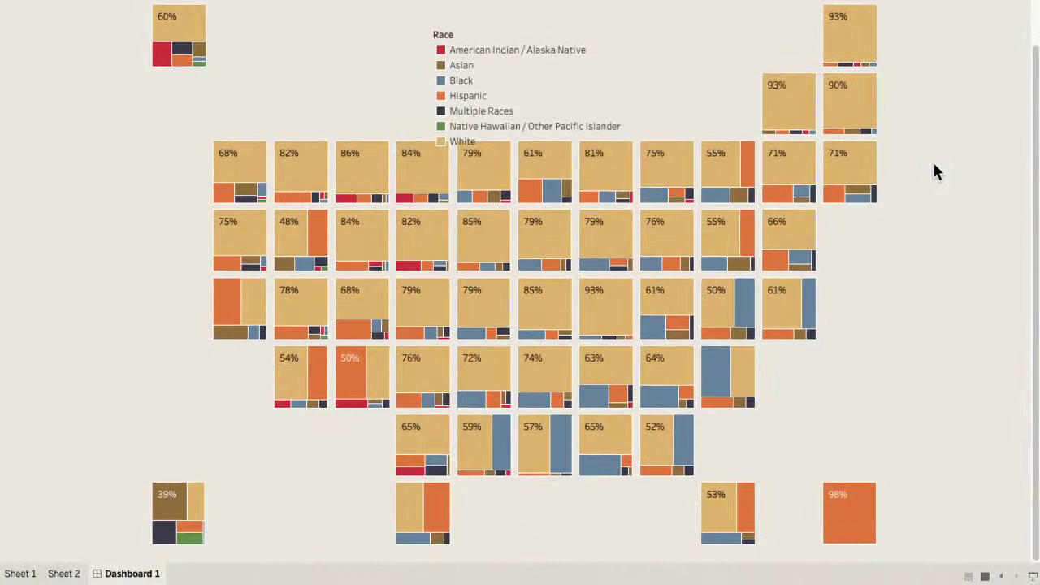
{"action": "scroll", "coordinate": [934, 171], "scroll_direction": "up", "scroll_amount": 2}
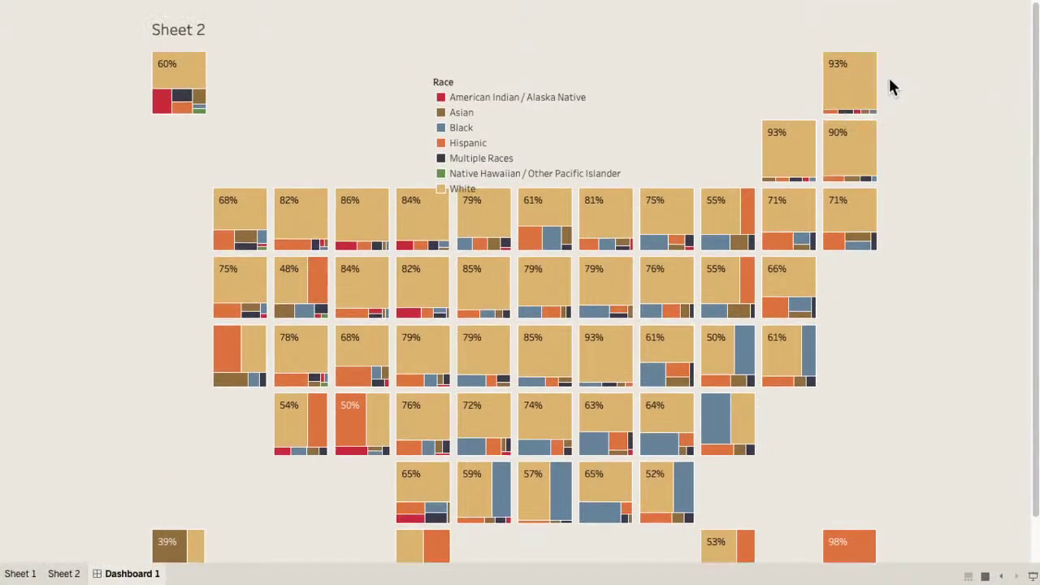
{"action": "key", "text": "Escape"}
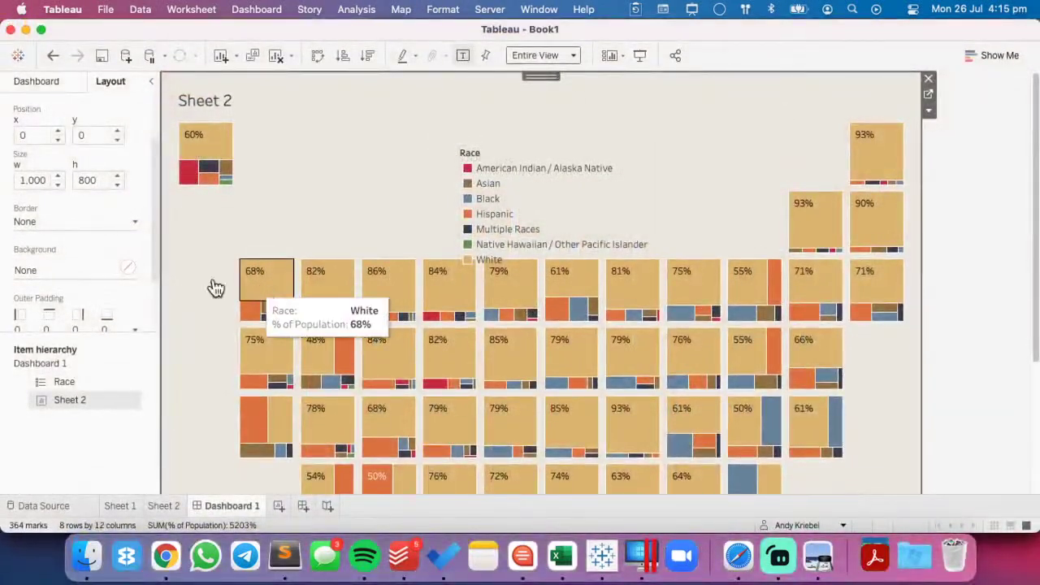
{"action": "double_click", "coordinate": [83, 180]}
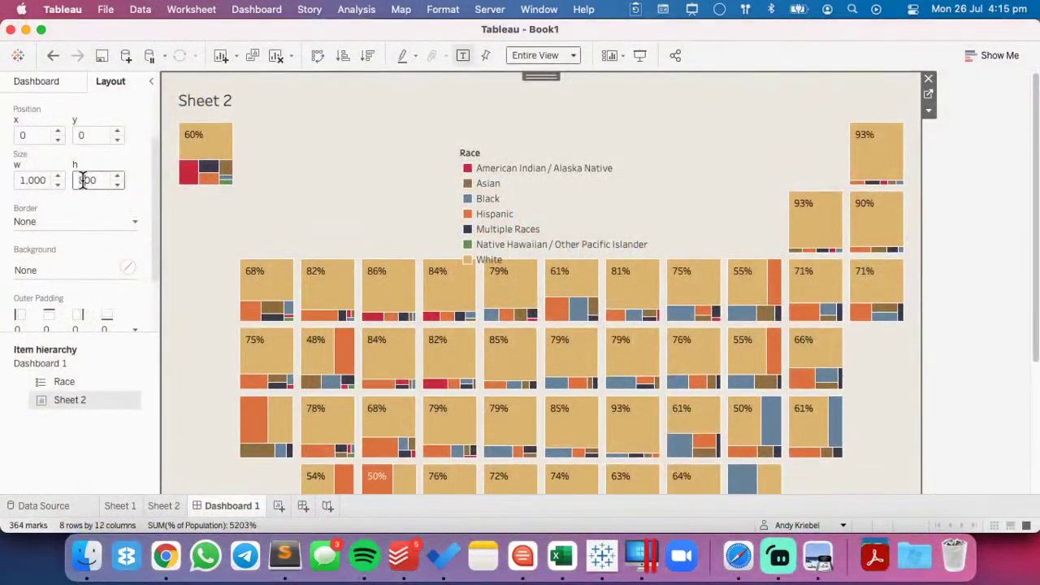
{"action": "key", "text": "Return"}
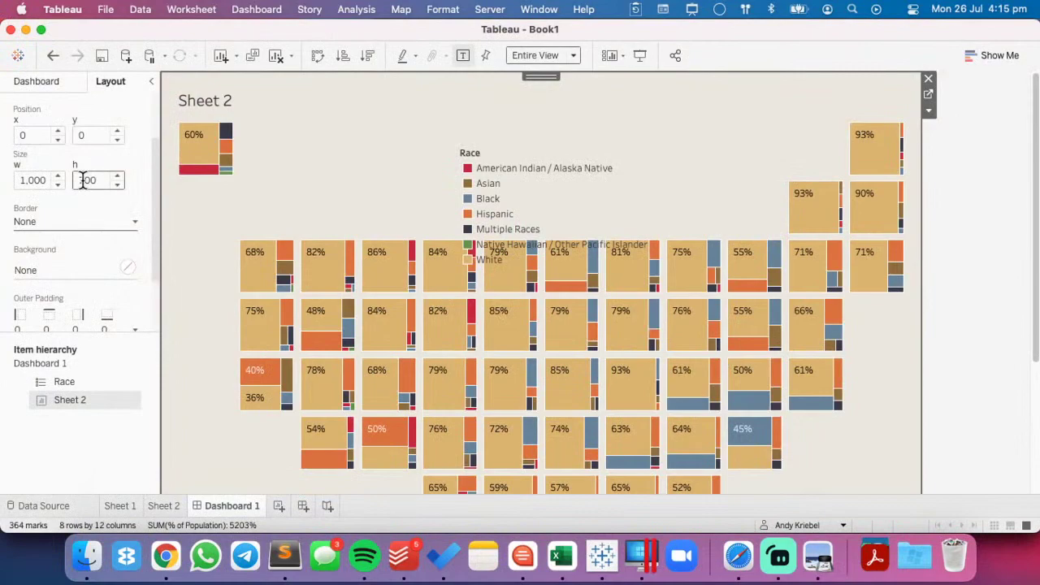
- Resize the Race legend to a horizontal strip of about 737 by 56 and place it above the tiles at about x 123, y 67
{"action": "left_click", "coordinate": [537, 162]}
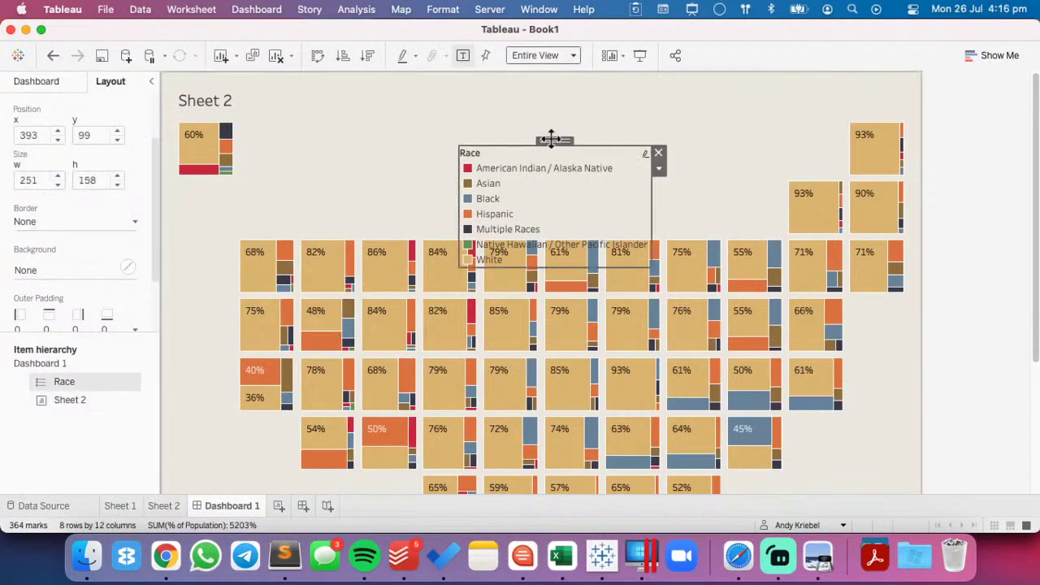
{"action": "left_click_drag", "start_coordinate": [556, 141], "coordinate": [379, 89]}
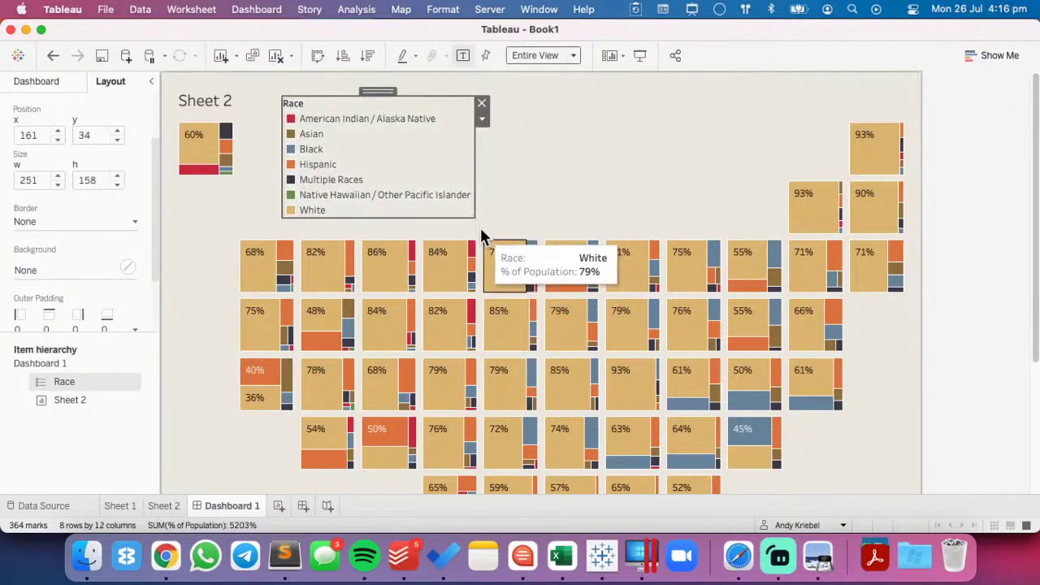
{"action": "left_click_drag", "start_coordinate": [473, 218], "coordinate": [721, 150]}
{"action": "left_click_drag", "start_coordinate": [845, 140], "coordinate": [842, 137]}
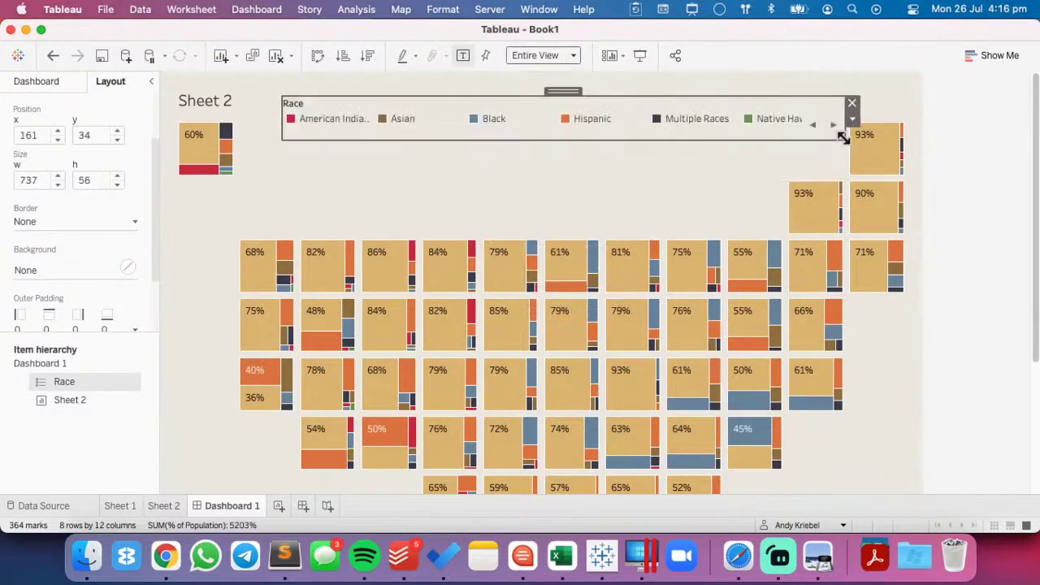
{"action": "left_click_drag", "start_coordinate": [563, 93], "coordinate": [534, 116]}
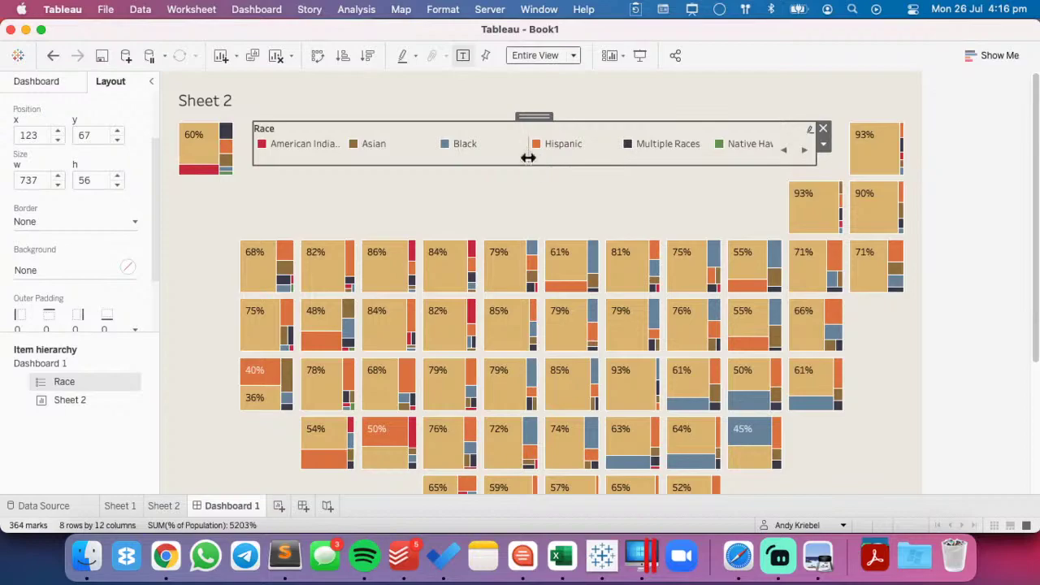
- Set the body font size of the Race legend to 8
{"action": "right_click", "coordinate": [528, 156]}
{"action": "left_click", "coordinate": [543, 181]}
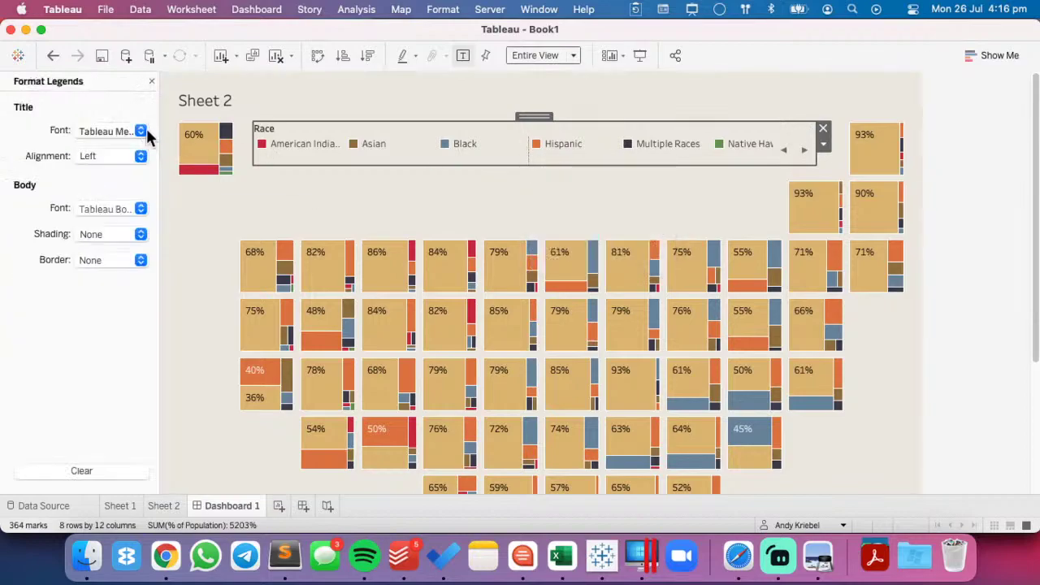
{"action": "left_click", "coordinate": [102, 210]}
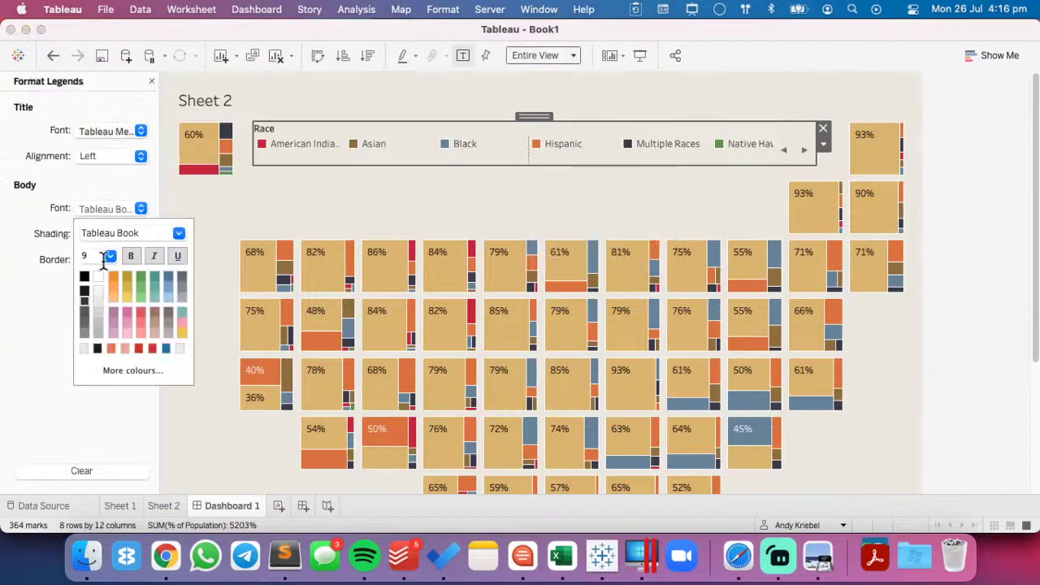
{"action": "left_click", "coordinate": [110, 257]}
{"action": "left_click", "coordinate": [104, 269]}
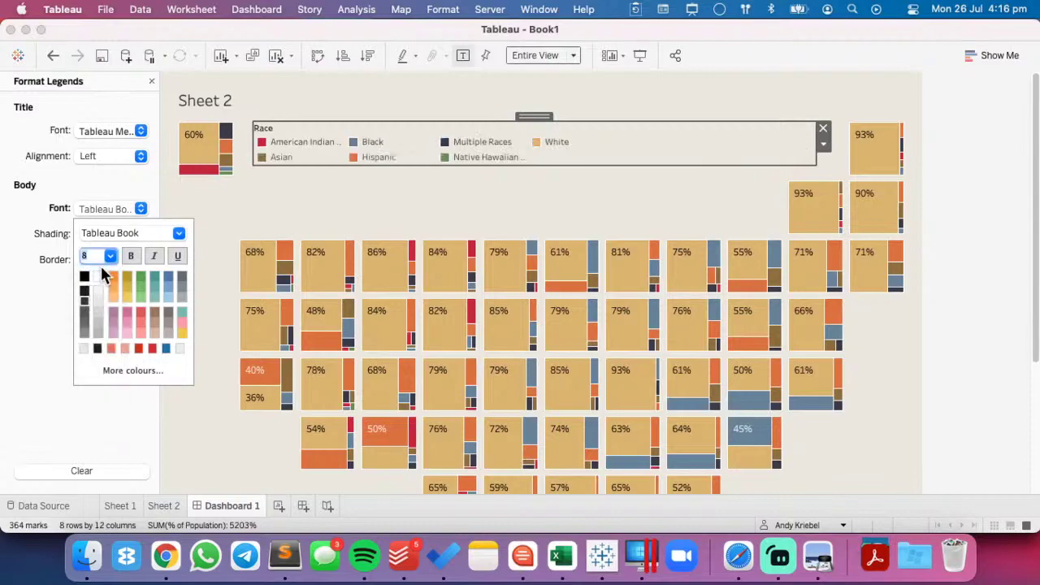
{"action": "left_click", "coordinate": [108, 131]}
{"action": "left_click", "coordinate": [46, 137]}
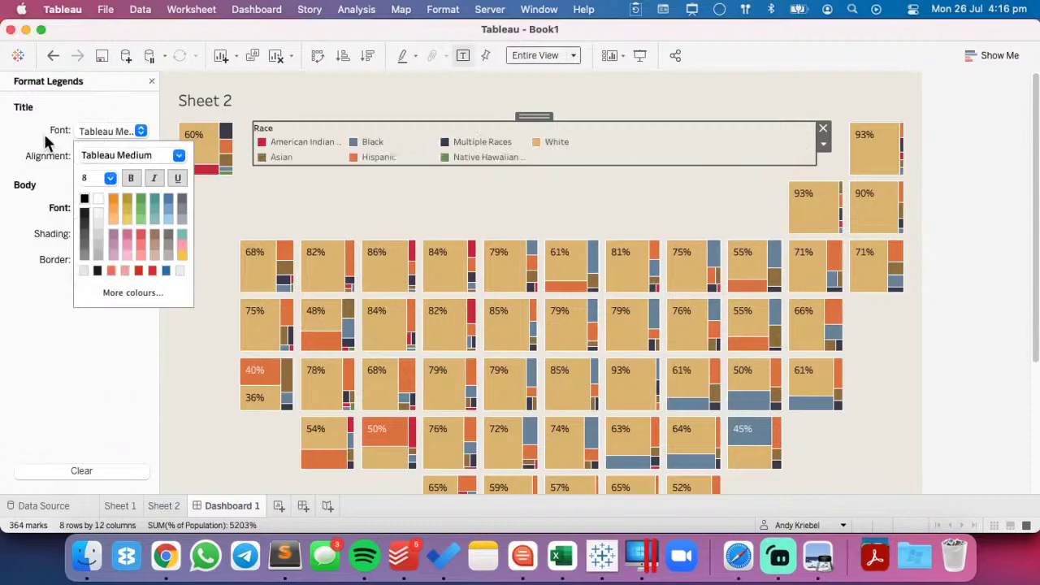
- Hide the Race legend's title and widen its columns so longer race names show while all entries still fit
{"action": "right_click", "coordinate": [270, 127]}
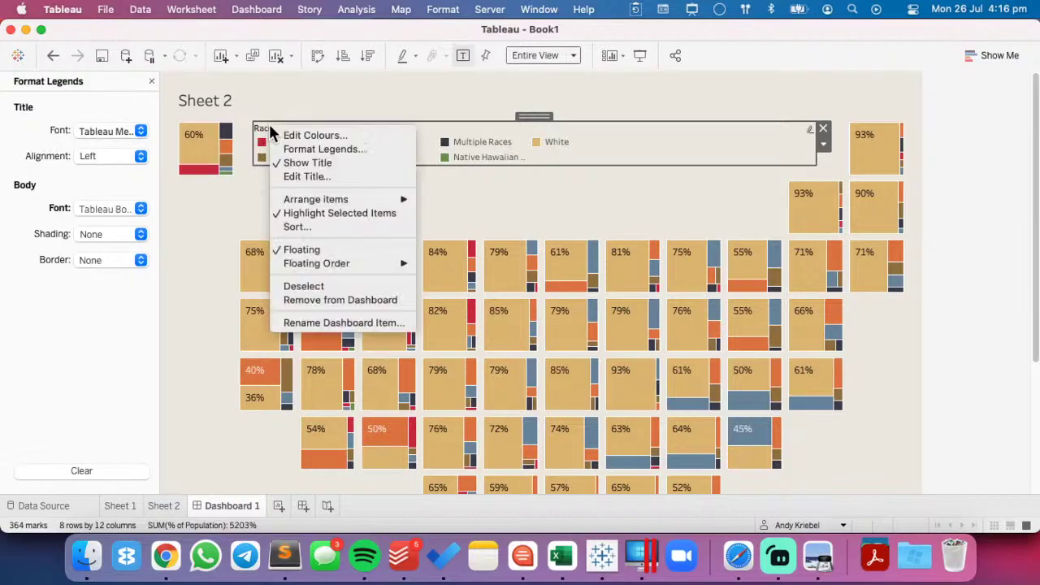
{"action": "left_click", "coordinate": [313, 162]}
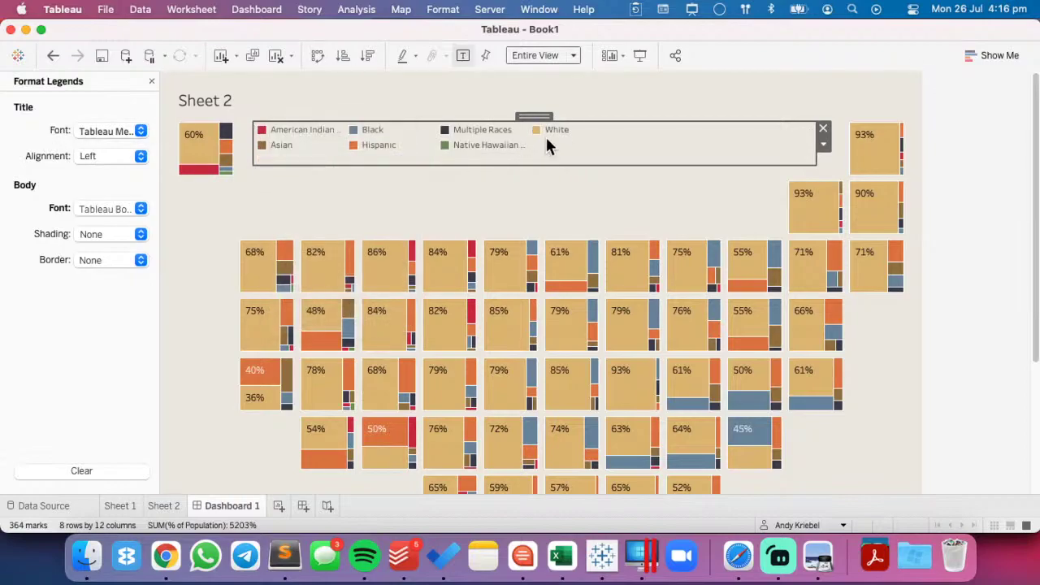
{"action": "left_click_drag", "start_coordinate": [528, 143], "coordinate": [804, 132]}
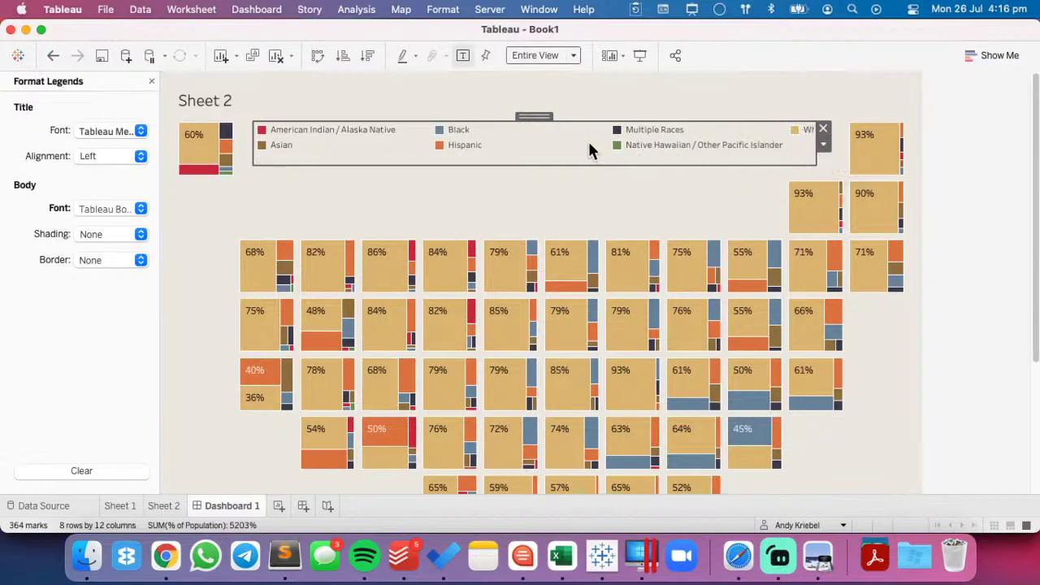
{"action": "left_click_drag", "start_coordinate": [608, 142], "coordinate": [509, 136]}
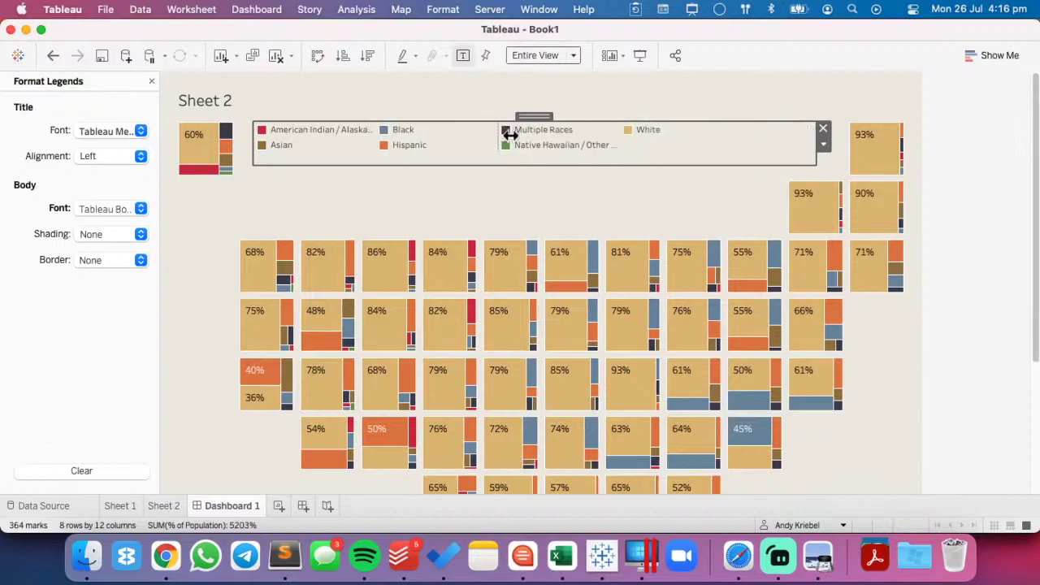
- Switch to the browser and check the race labels in the legend of the Racial Breakdown by State graphic
{"action": "key", "text": "super+Tab"}
{"action": "key", "text": "super+Tab"}
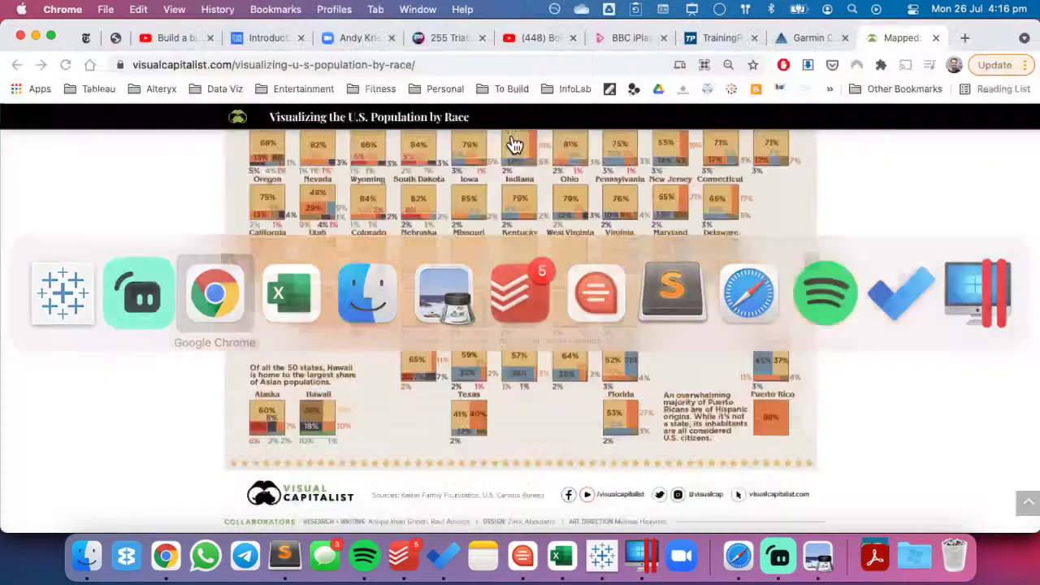
{"action": "scroll", "coordinate": [558, 335], "scroll_direction": "up", "scroll_amount": 5}
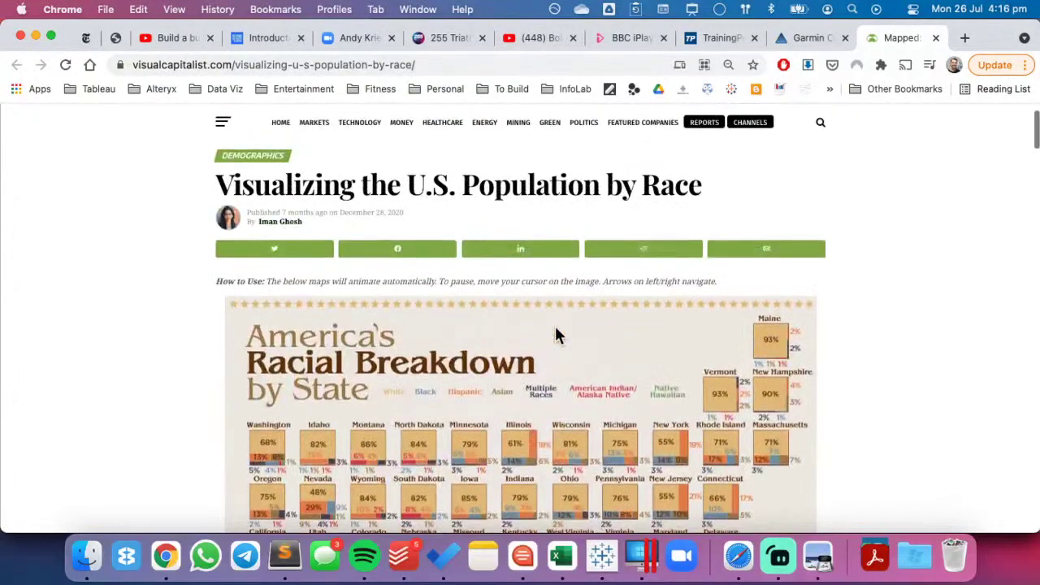
{"action": "key", "text": "super+Tab"}
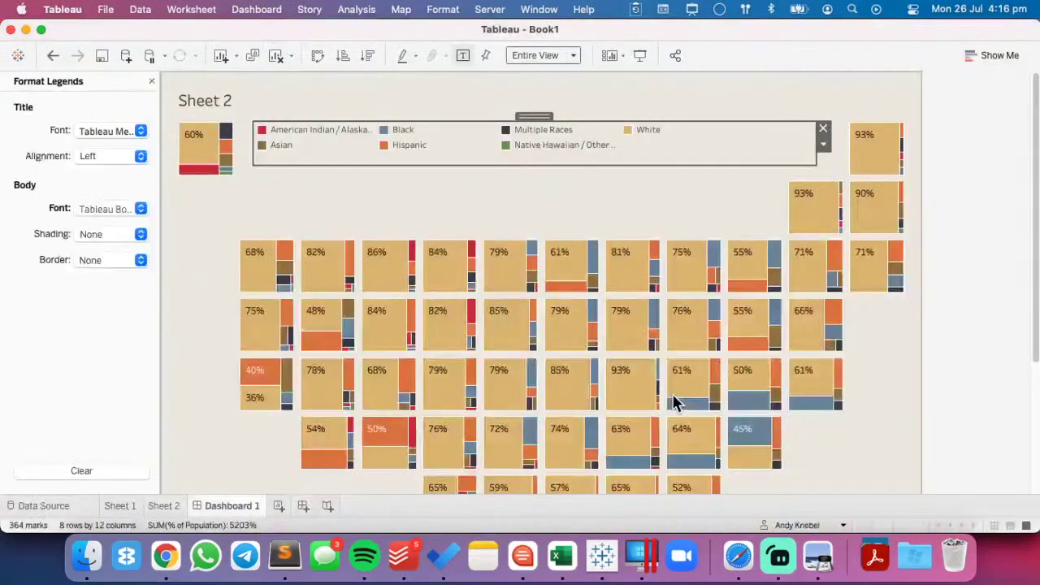
{"action": "right_click", "coordinate": [543, 143]}
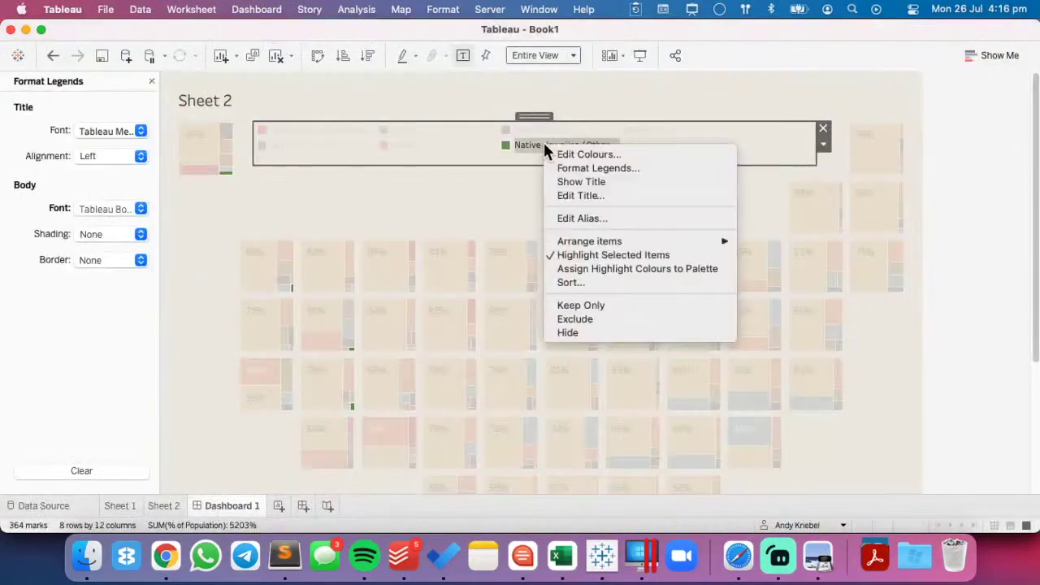
{"action": "left_click", "coordinate": [578, 219]}
{"action": "key", "text": "Escape"}
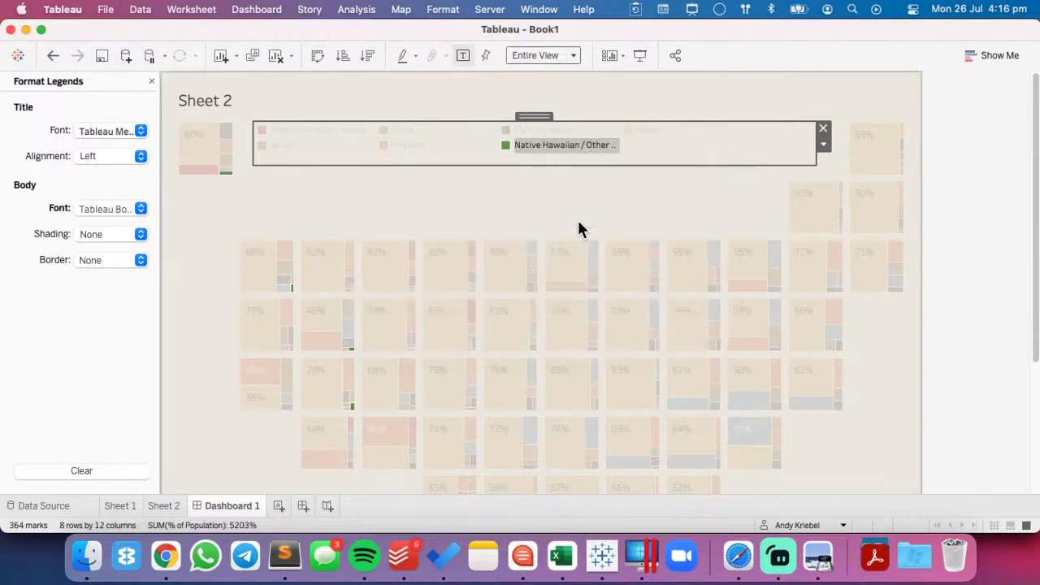
- Shorten the alias of the Native Hawaiian / Other Pacific Islander legend entry to "Native Hawaiian" and clear the highlight
{"action": "right_click", "coordinate": [560, 144]}
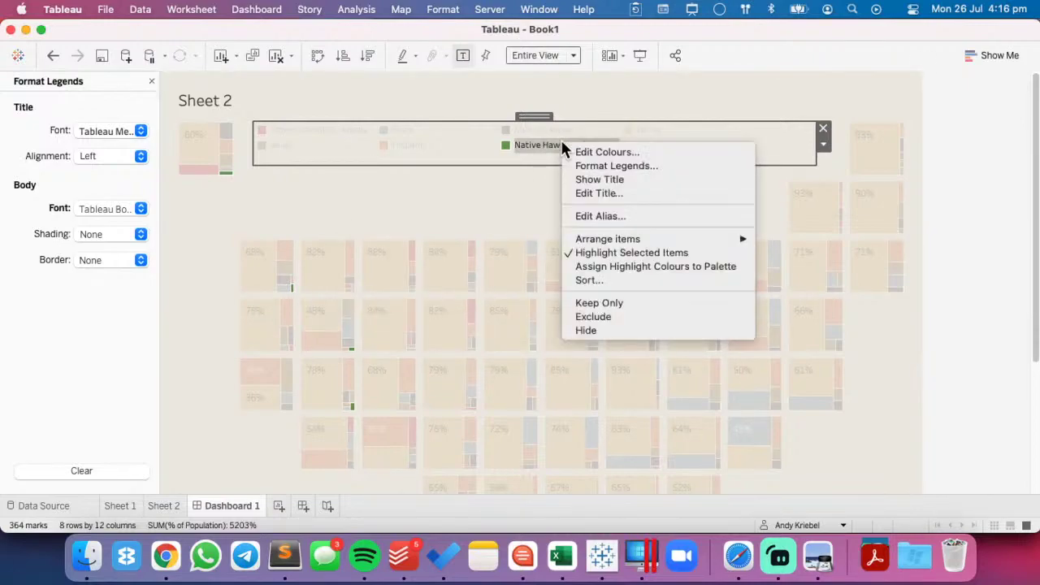
{"action": "left_click", "coordinate": [597, 216]}
{"action": "left_click", "coordinate": [487, 274]}
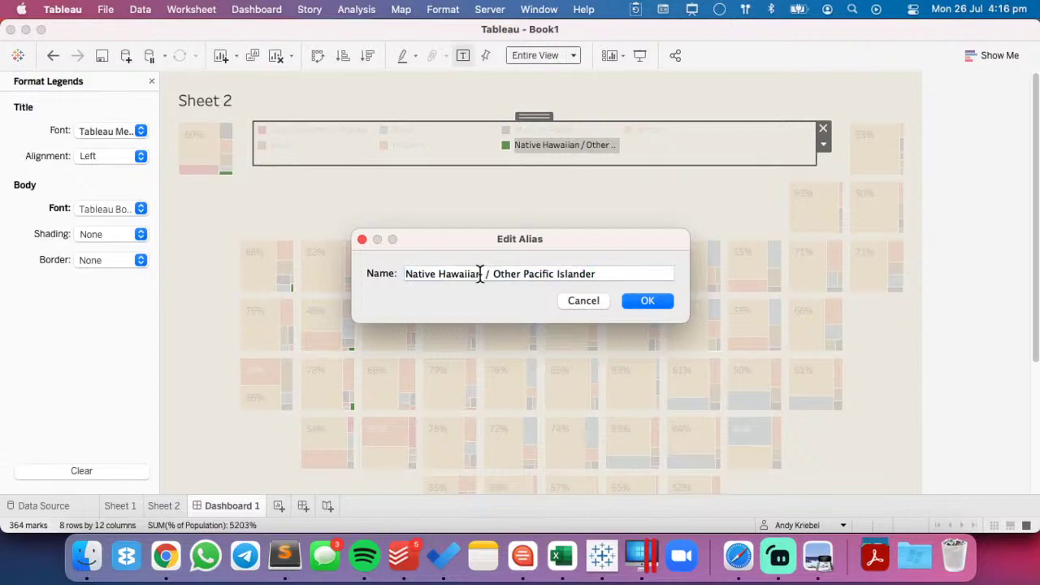
{"action": "key", "text": "super+shift+Right"}
{"action": "key", "text": "BackSpace"}
{"action": "left_click", "coordinate": [647, 301]}
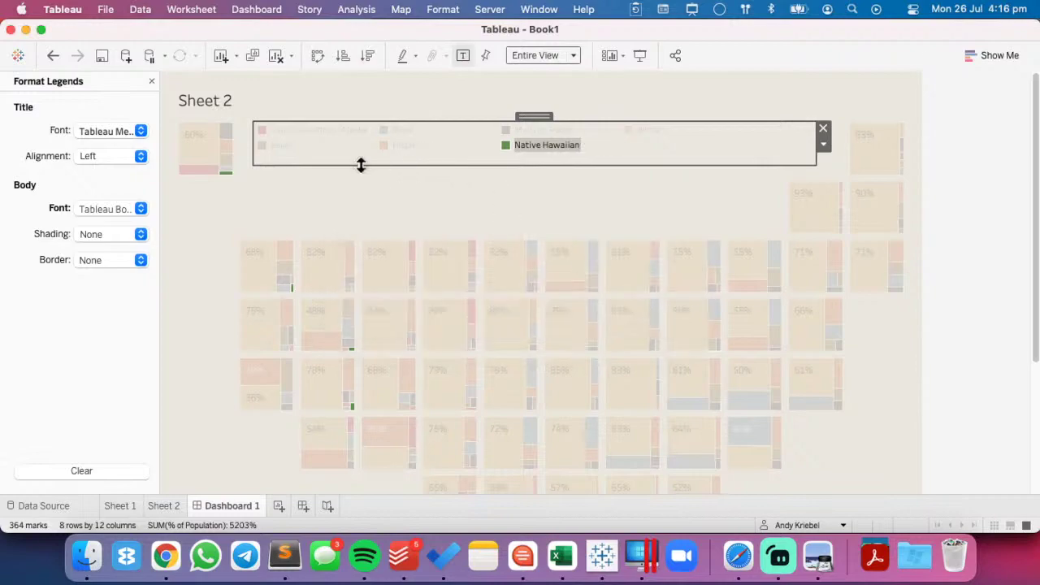
{"action": "left_click", "coordinate": [556, 145]}
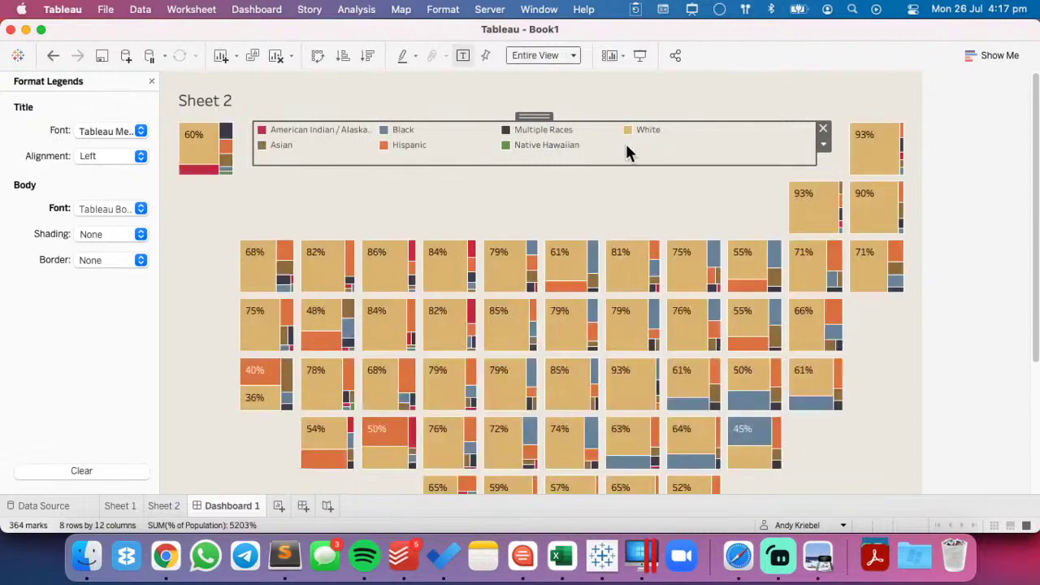
- Check the label wording in the browser graphic and set the American Indian / Alaska Native legend alias to "American Indian / Alaskan"
{"action": "key", "text": "super+Tab"}
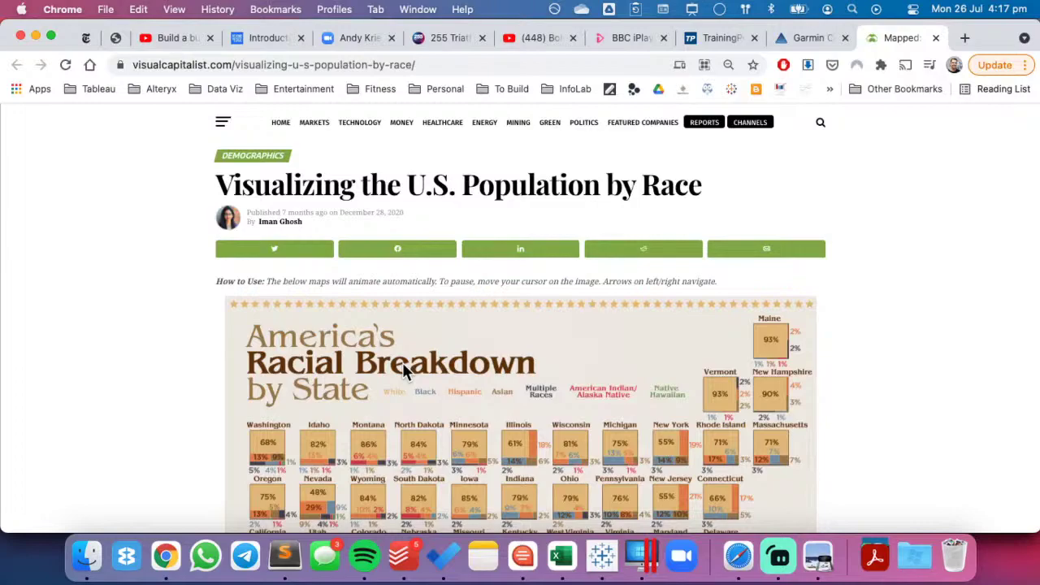
{"action": "key", "text": "super+Tab"}
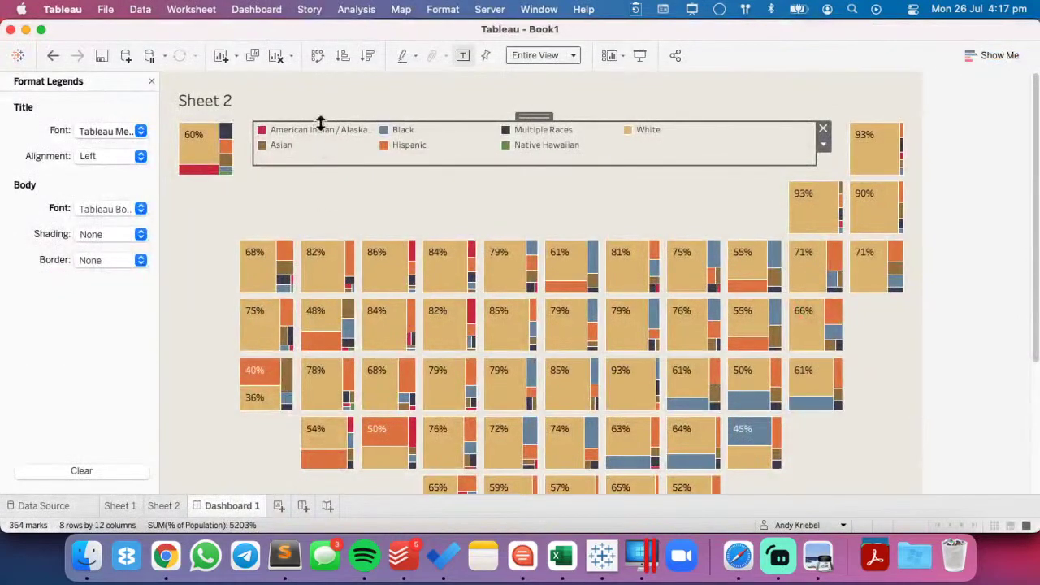
{"action": "right_click", "coordinate": [321, 131]}
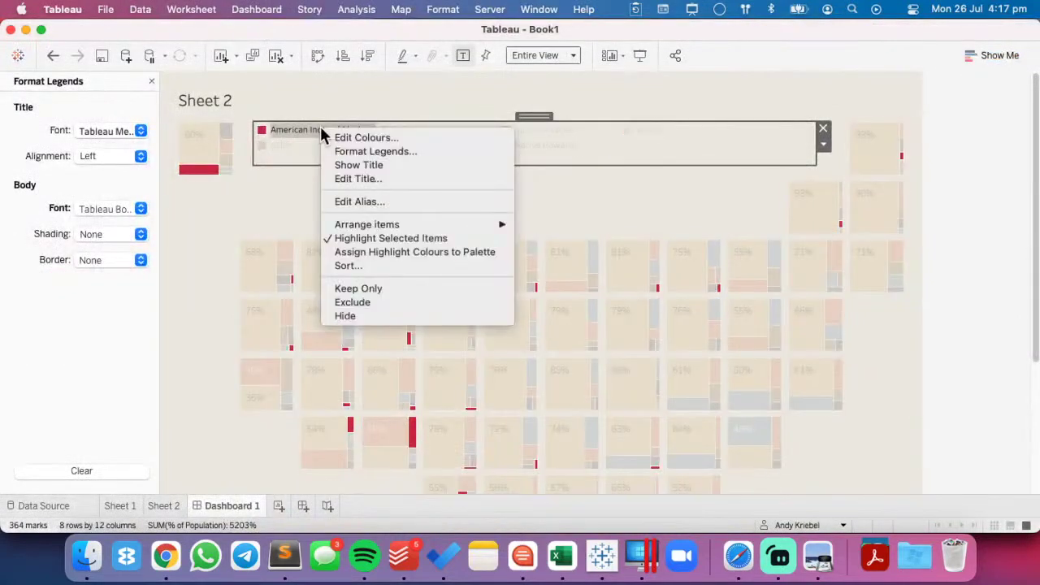
{"action": "left_click", "coordinate": [358, 199]}
{"action": "left_click", "coordinate": [536, 274]}
{"action": "key", "text": "shift+End"}
{"action": "type", "text": "n"}
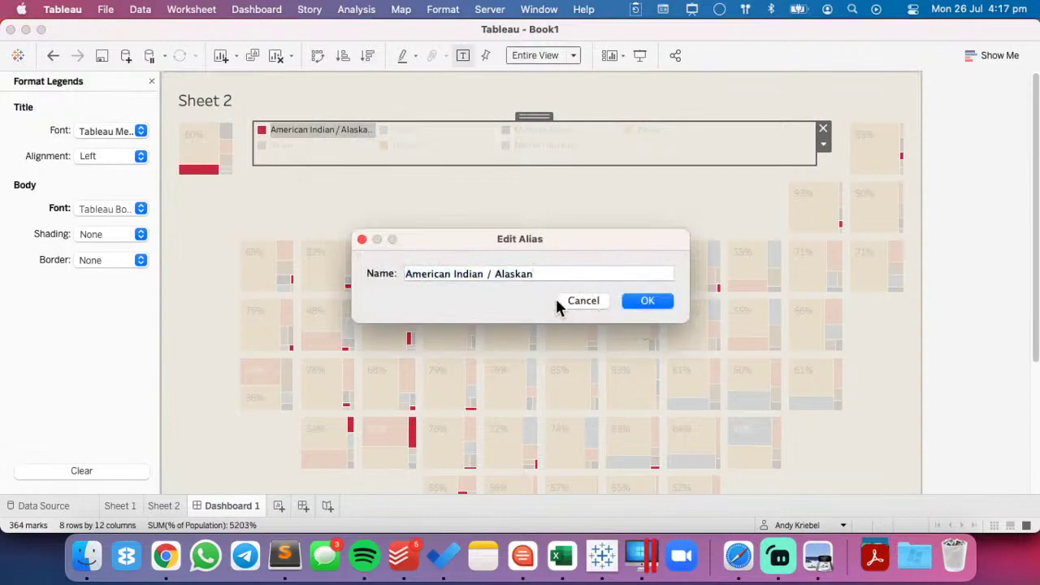
{"action": "left_click", "coordinate": [638, 303]}
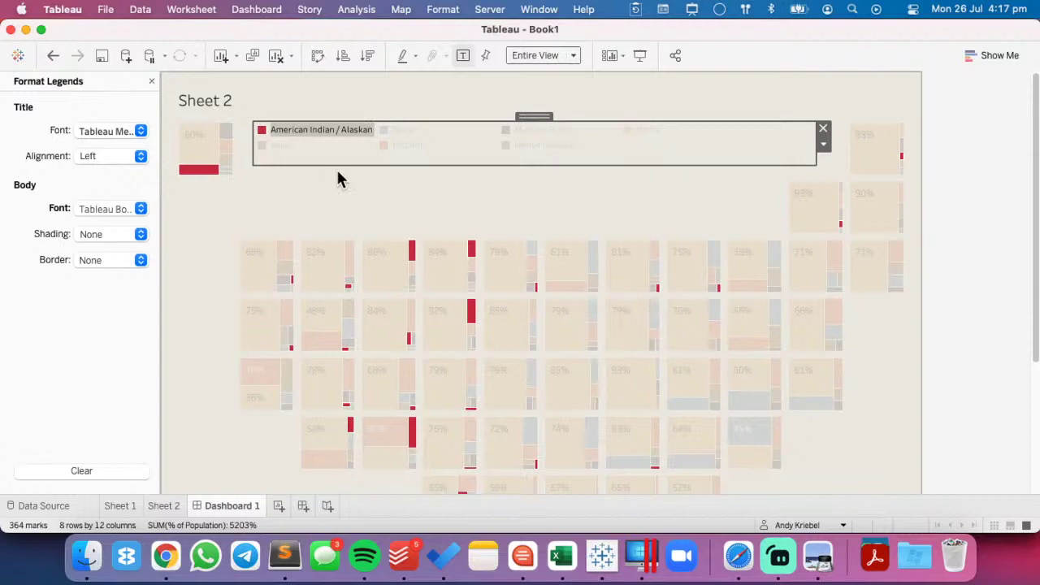
- Reduce the Race legend's height to about 52 and widen its columns, leaving no entry highlighted
{"action": "mouse_move", "coordinate": [315, 165]}
{"action": "left_mouse_down"}
{"action": "mouse_move", "coordinate": [316, 177]}
{"action": "mouse_move", "coordinate": [309, 169]}
{"action": "left_mouse_up"}
{"action": "left_click_drag", "start_coordinate": [375, 137], "coordinate": [395, 161]}
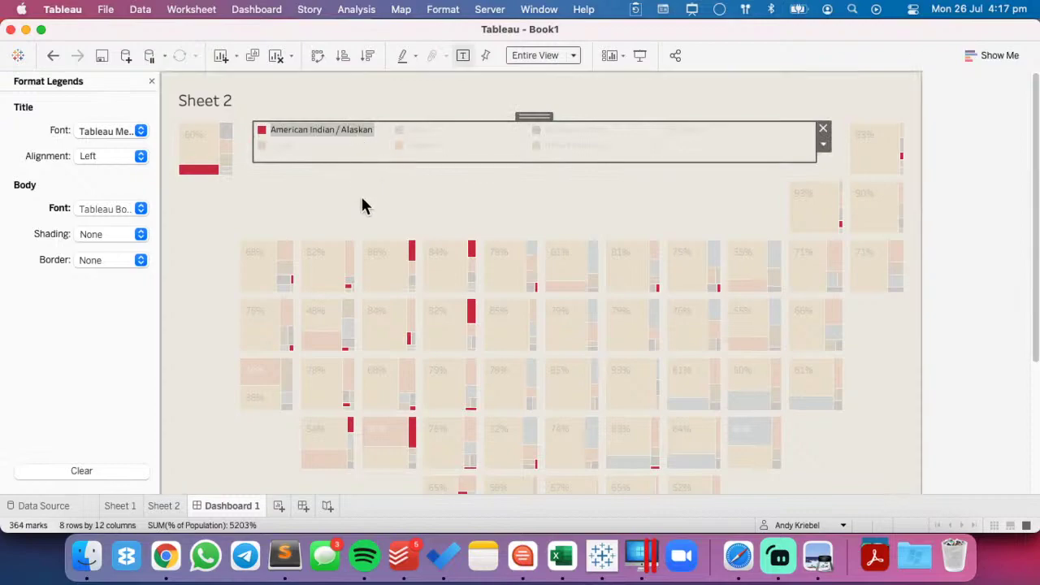
{"action": "left_click", "coordinate": [358, 133]}
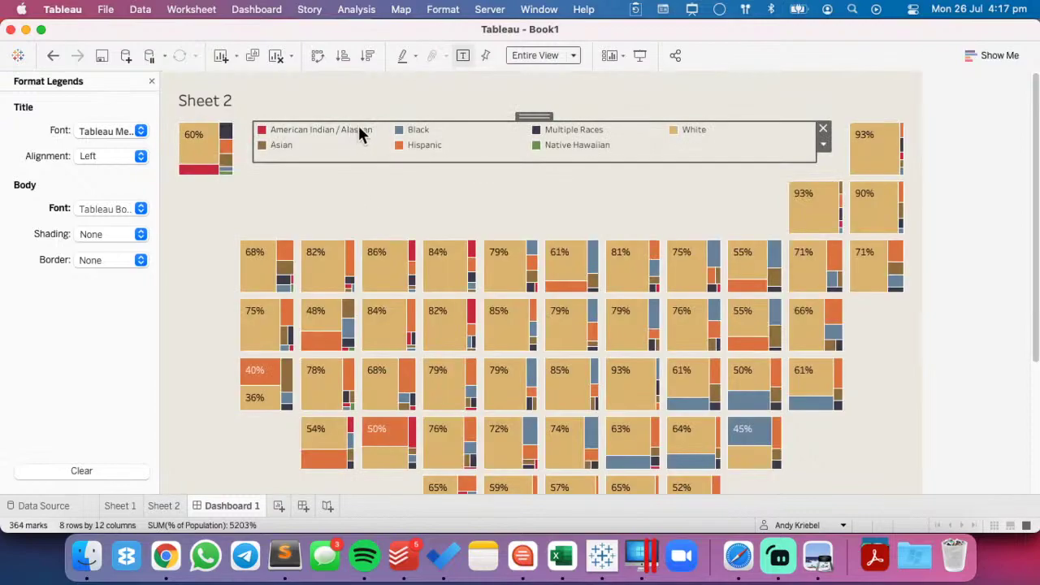
- Try the legend highlighting on Black, Multiple Races and Native Hawaiian, clear it and close the legend formatting
{"action": "left_click", "coordinate": [417, 143]}
{"action": "left_click", "coordinate": [419, 131]}
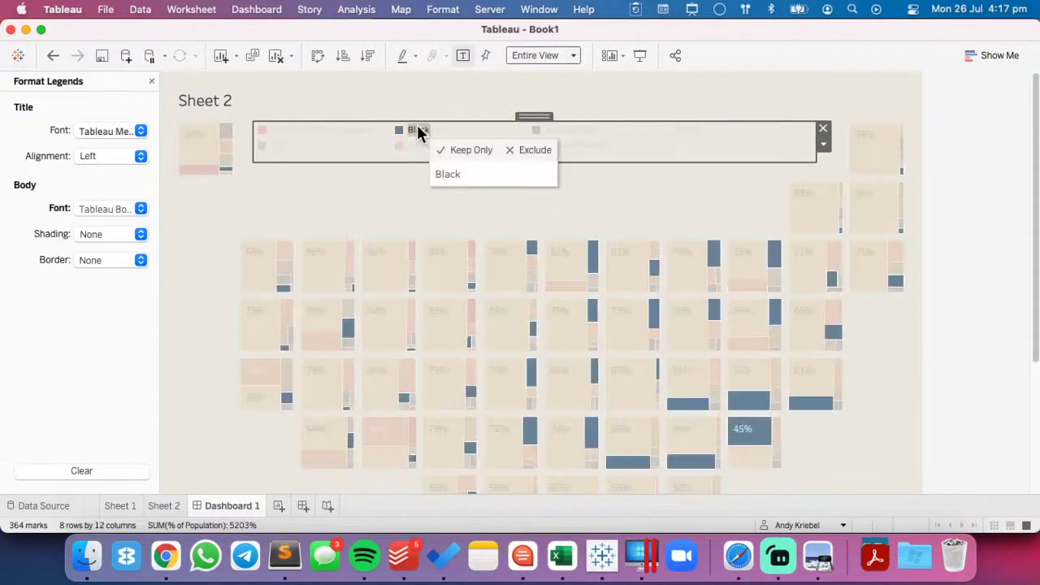
{"action": "left_click", "coordinate": [558, 132]}
{"action": "left_click", "coordinate": [551, 146]}
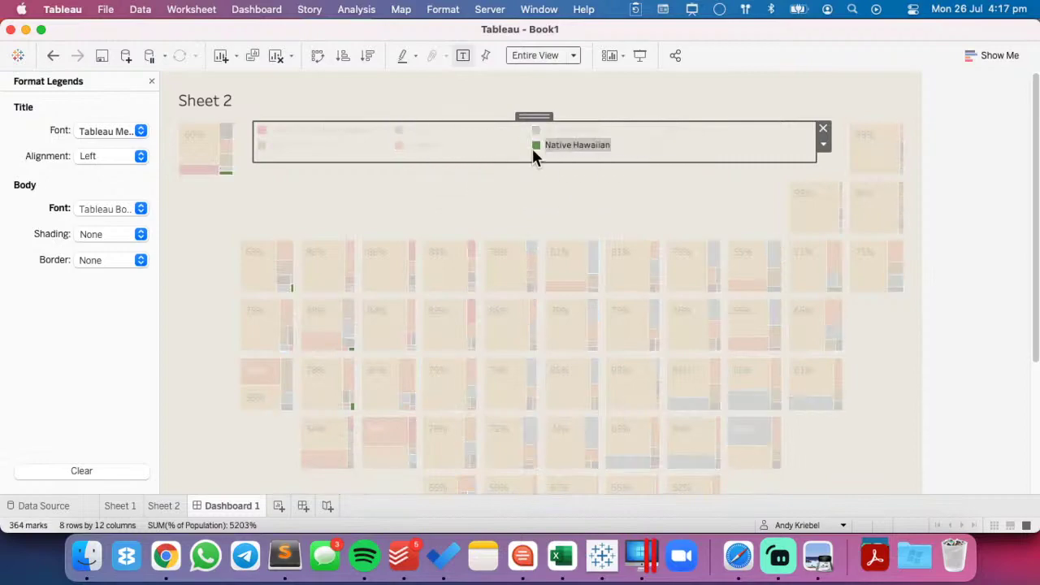
{"action": "left_click", "coordinate": [566, 143]}
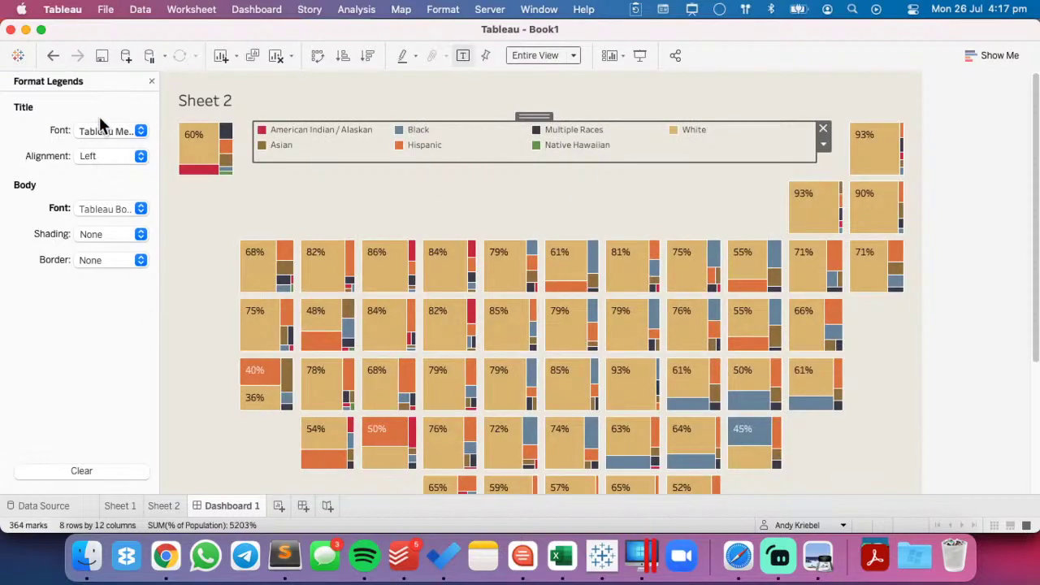
{"action": "left_click", "coordinate": [151, 82]}
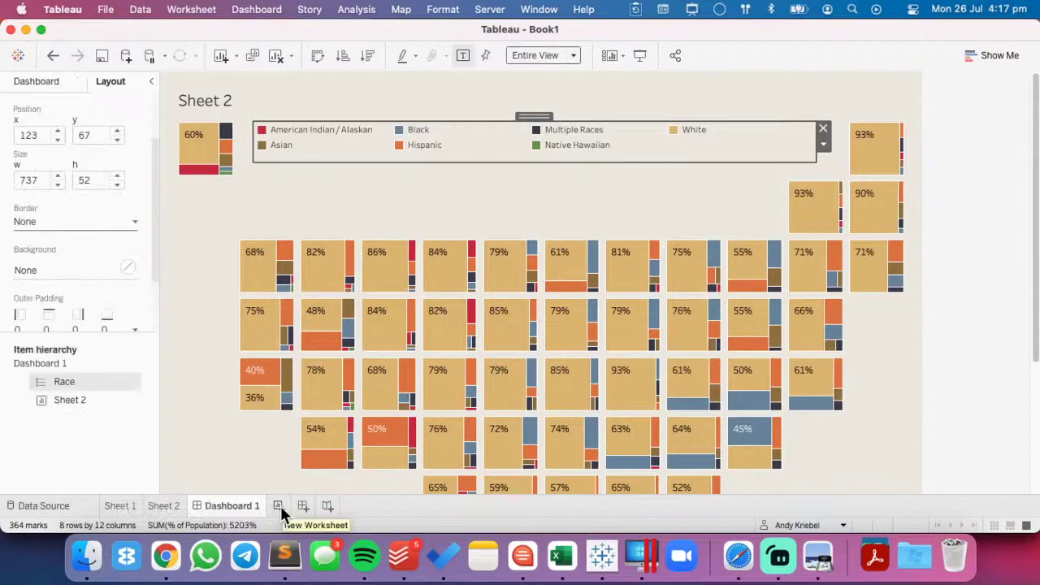
- Go to Sheet 1 and set its fit to Entire View
{"action": "left_click", "coordinate": [122, 506]}
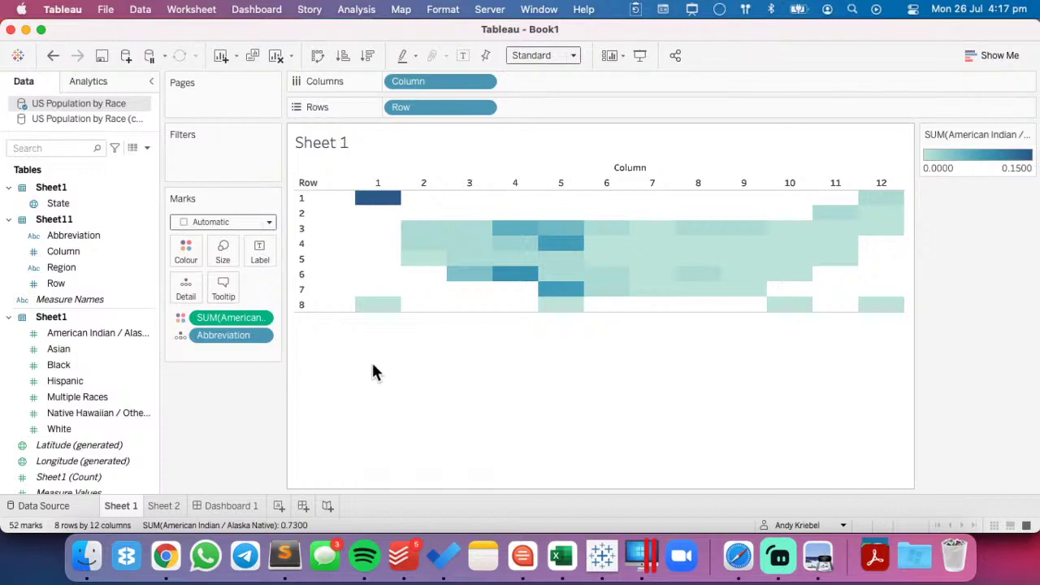
{"action": "left_click", "coordinate": [533, 55]}
{"action": "left_click", "coordinate": [530, 107]}
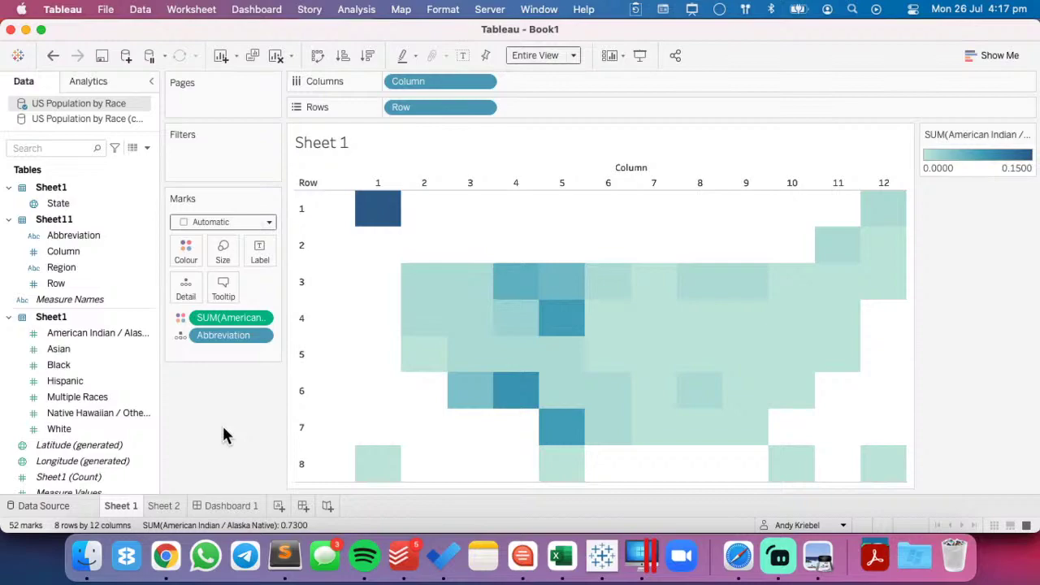
- Turn the tile map into side-by-side bars by plotting all seven race measures on a shared axis in Rows
{"action": "left_click_drag", "start_coordinate": [230, 318], "coordinate": [553, 105]}
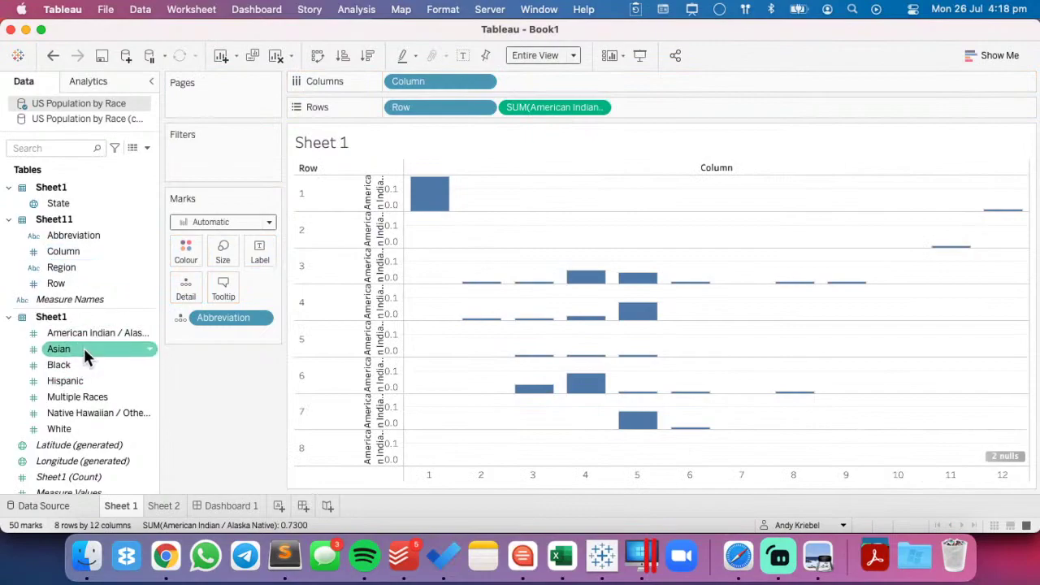
{"action": "left_click_drag", "start_coordinate": [85, 349], "coordinate": [390, 260]}
{"action": "left_click", "coordinate": [101, 366]}
{"action": "left_click", "coordinate": [88, 428], "text": "shift"}
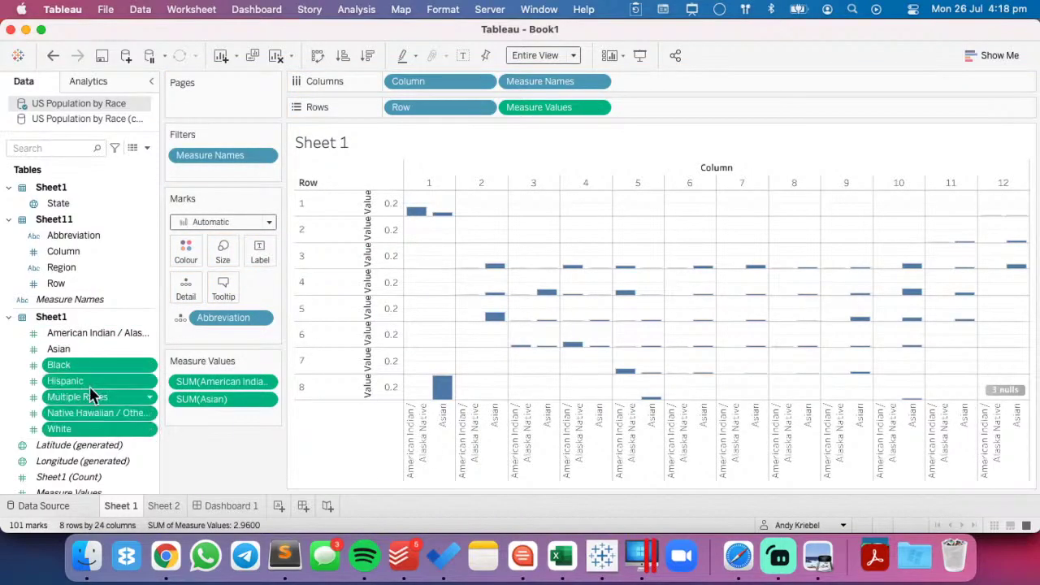
{"action": "left_click_drag", "start_coordinate": [91, 370], "coordinate": [206, 409]}
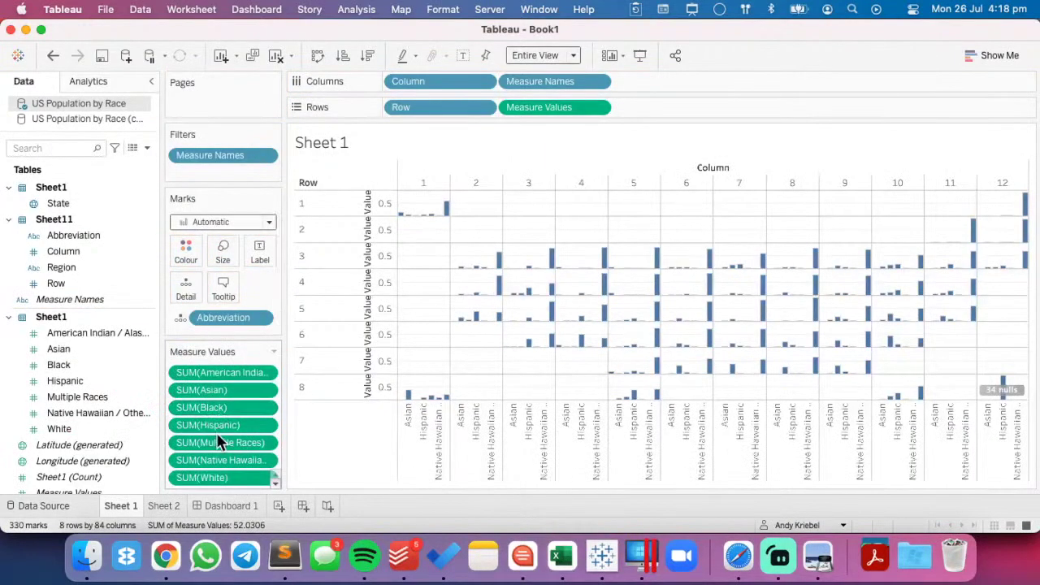
- Reorder the measures to match the browser graphic: White, Black, Hispanic, Asian, Multiple Races, American Indian / Alaska Native, Native Hawaiian
{"action": "key", "text": "super+Tab"}
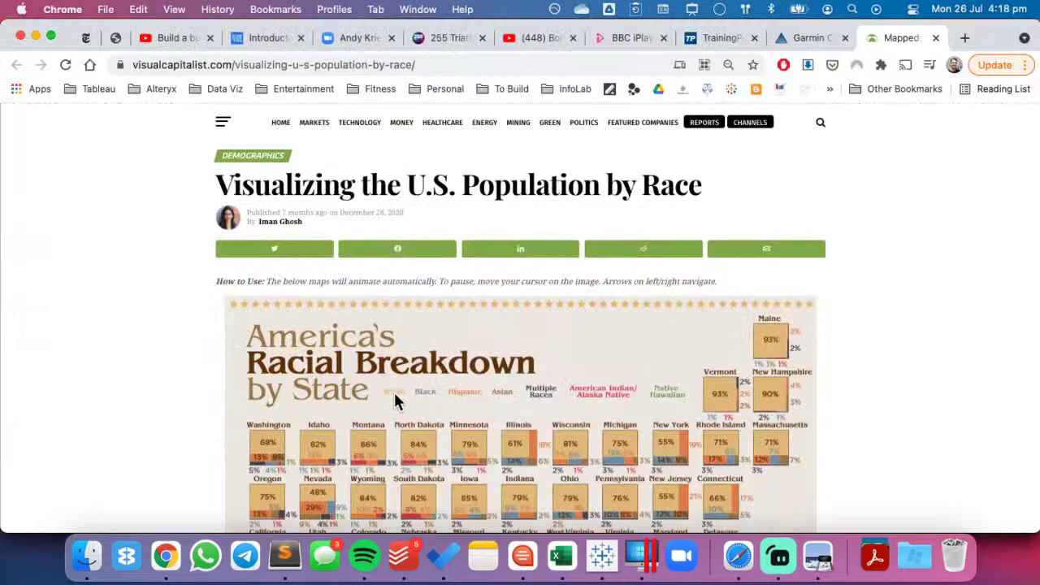
{"action": "key", "text": "super+Tab"}
{"action": "left_click_drag", "start_coordinate": [219, 477], "coordinate": [220, 371]}
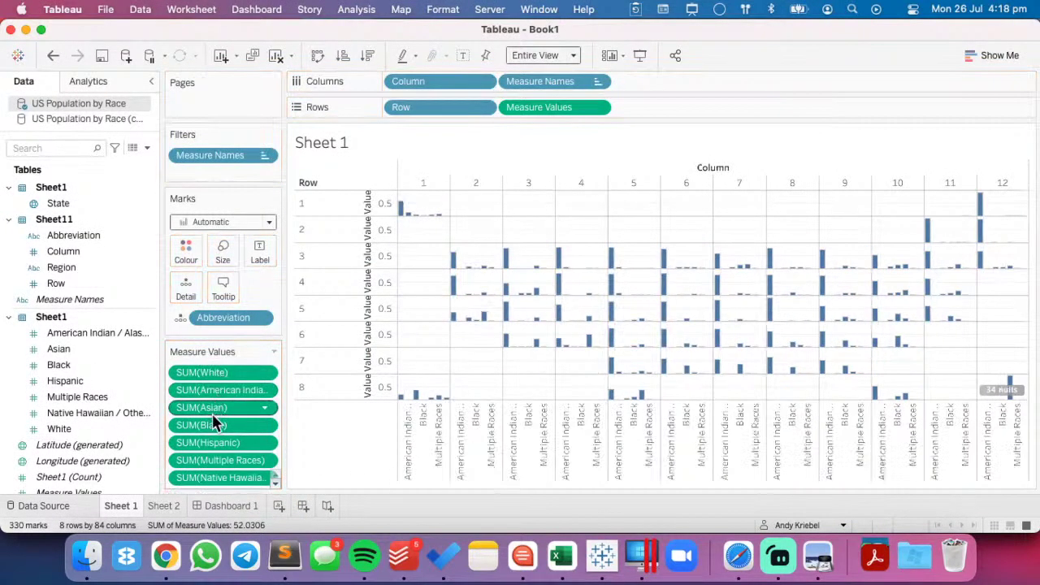
{"action": "left_click_drag", "start_coordinate": [212, 427], "coordinate": [228, 415]}
{"action": "key", "text": "super+Tab"}
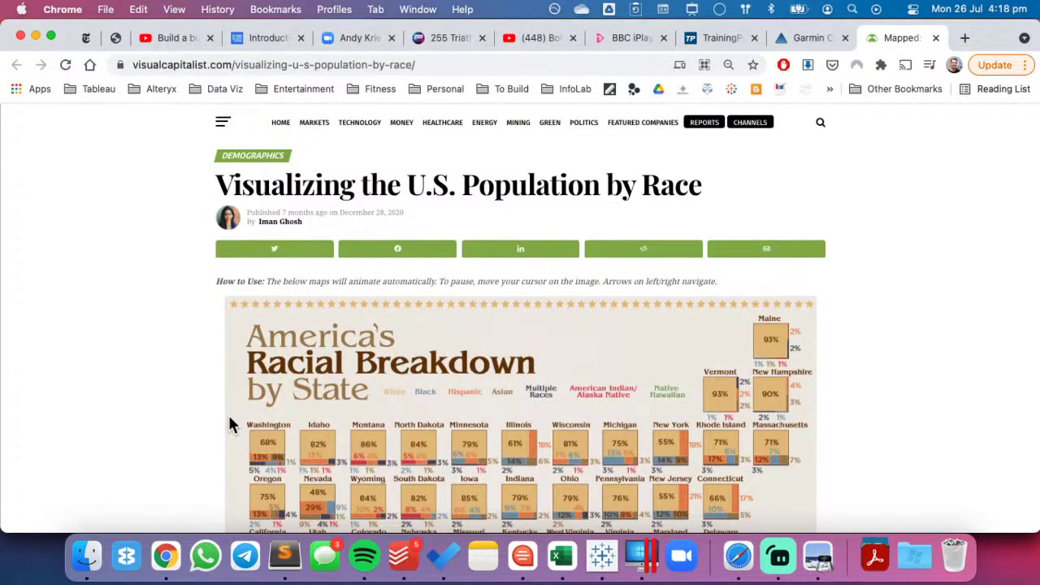
{"action": "key", "text": "super+Tab"}
{"action": "left_click_drag", "start_coordinate": [224, 468], "coordinate": [224, 432]}
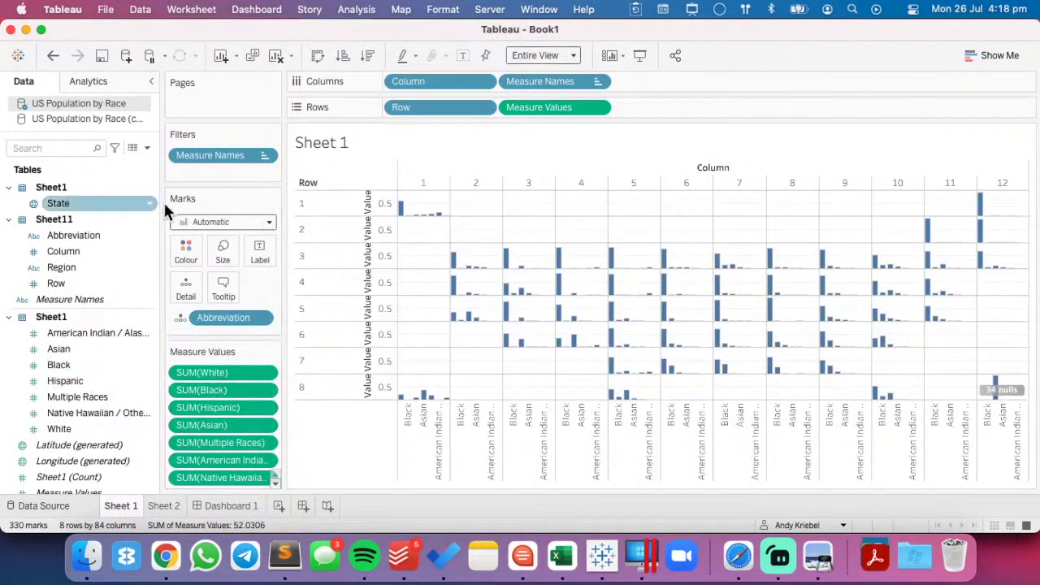
- Colour the bars by Measure Names and hide the Measure Names header along the columns
{"action": "left_click", "coordinate": [61, 298]}
{"action": "left_click_drag", "start_coordinate": [61, 298], "coordinate": [197, 244]}
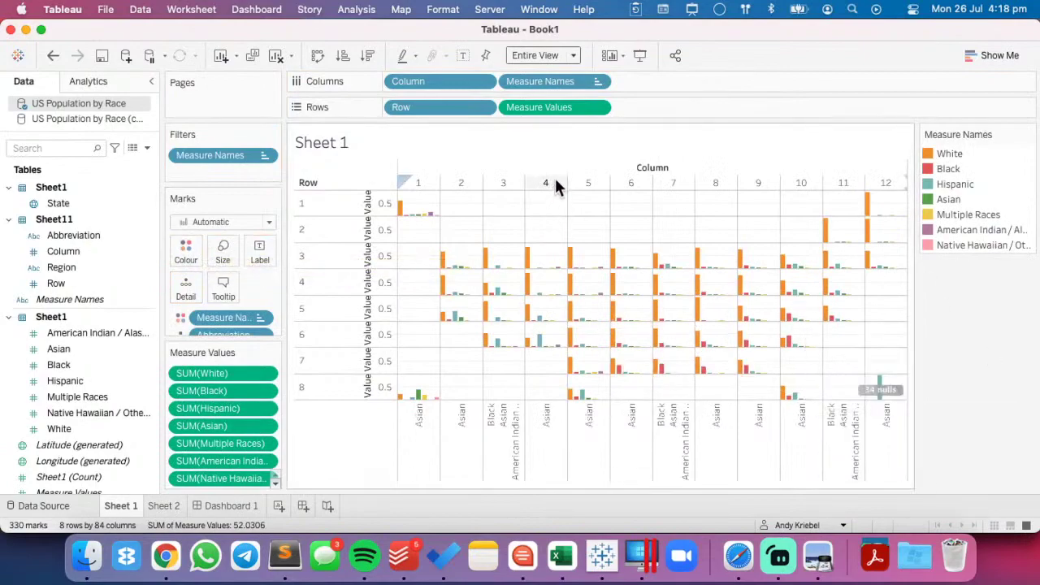
{"action": "left_click", "coordinate": [598, 82]}
{"action": "key", "text": "Escape"}
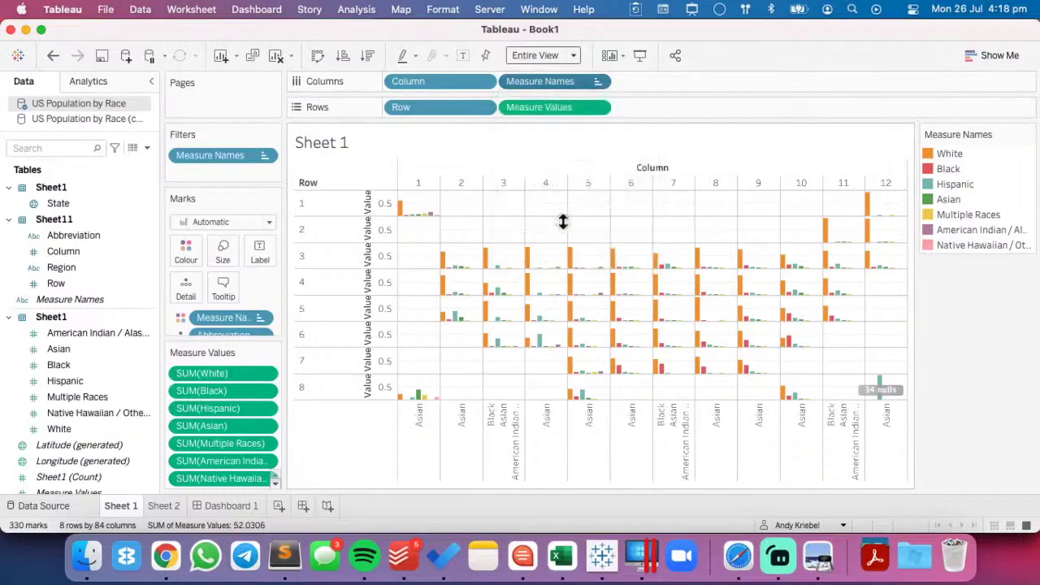
{"action": "left_click", "coordinate": [599, 82]}
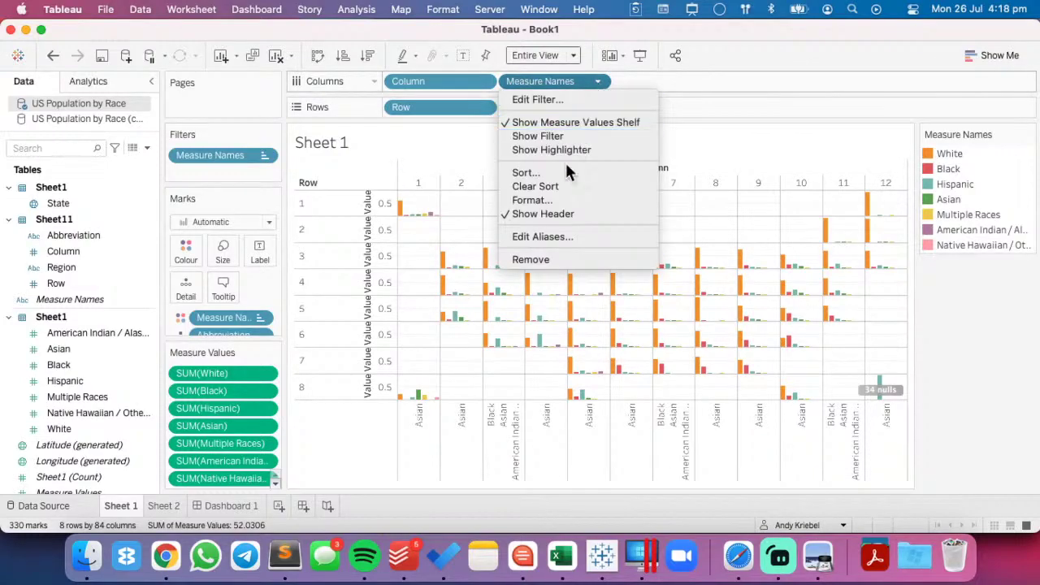
{"action": "left_click", "coordinate": [553, 216]}
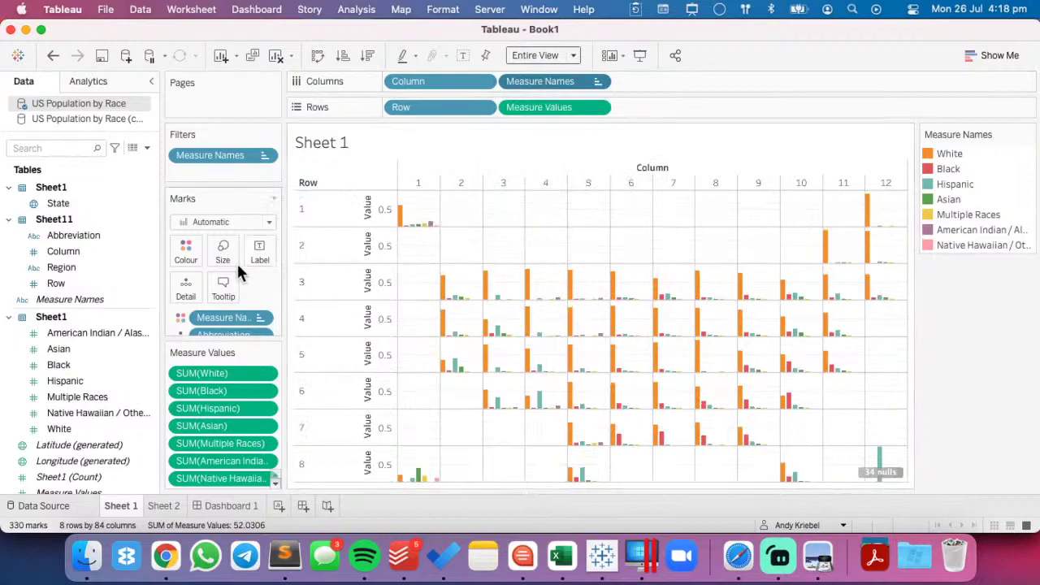
- Remove the border from the bars in Sheet 1
{"action": "left_click", "coordinate": [187, 253]}
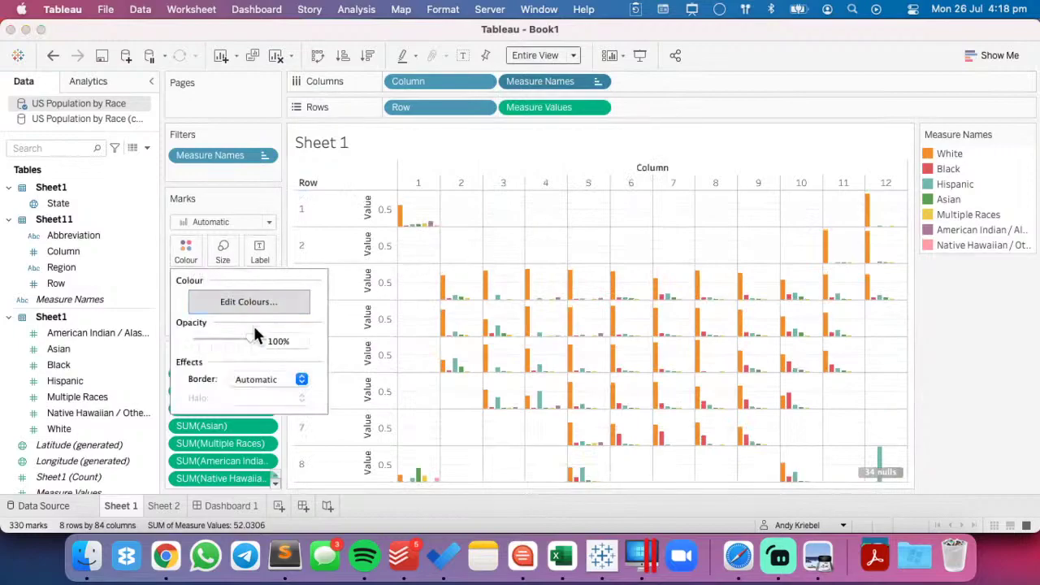
{"action": "left_click", "coordinate": [259, 386]}
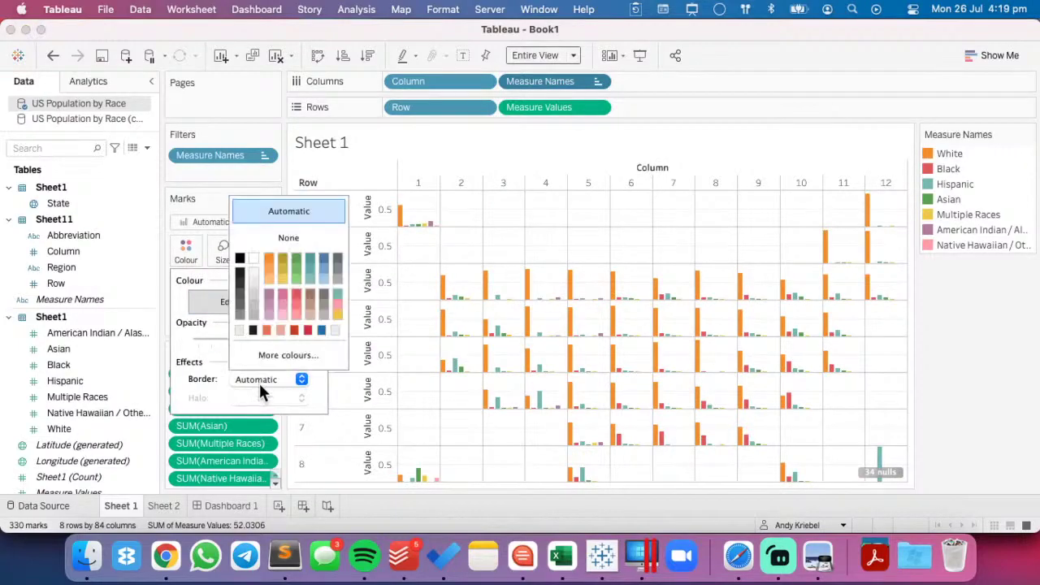
{"action": "left_click", "coordinate": [288, 237]}
{"action": "left_click", "coordinate": [465, 228]}
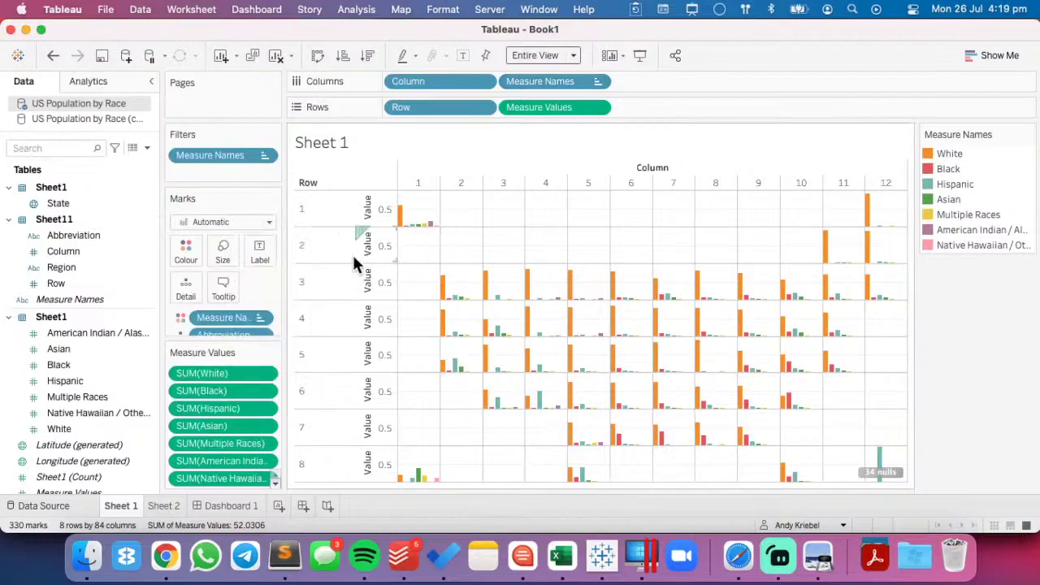
- Widen the bars to the maximum mark size and give them a white border
{"action": "left_click", "coordinate": [222, 253]}
{"action": "left_click_drag", "start_coordinate": [313, 286], "coordinate": [348, 286]}
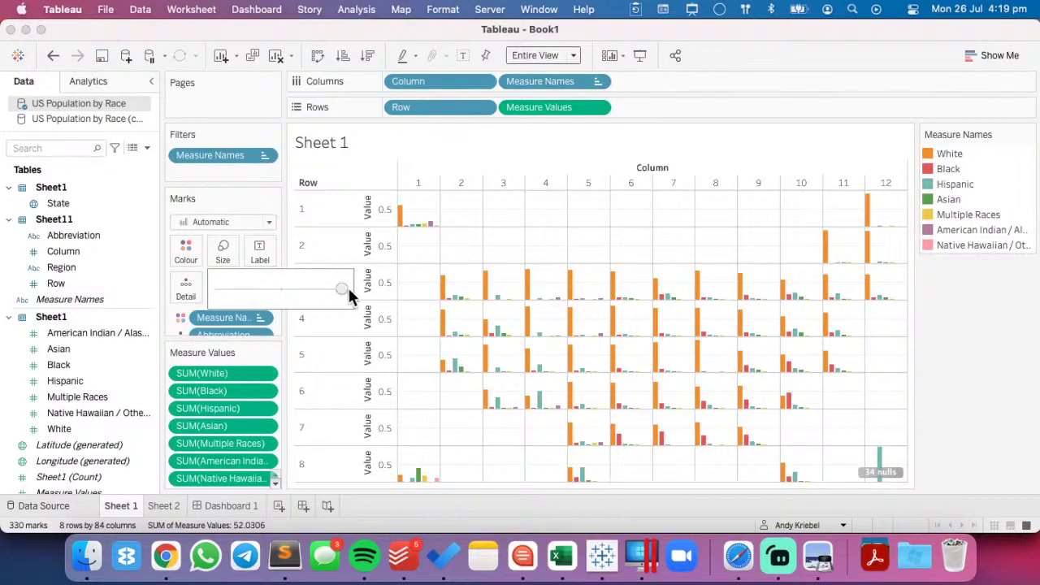
{"action": "left_click", "coordinate": [183, 255]}
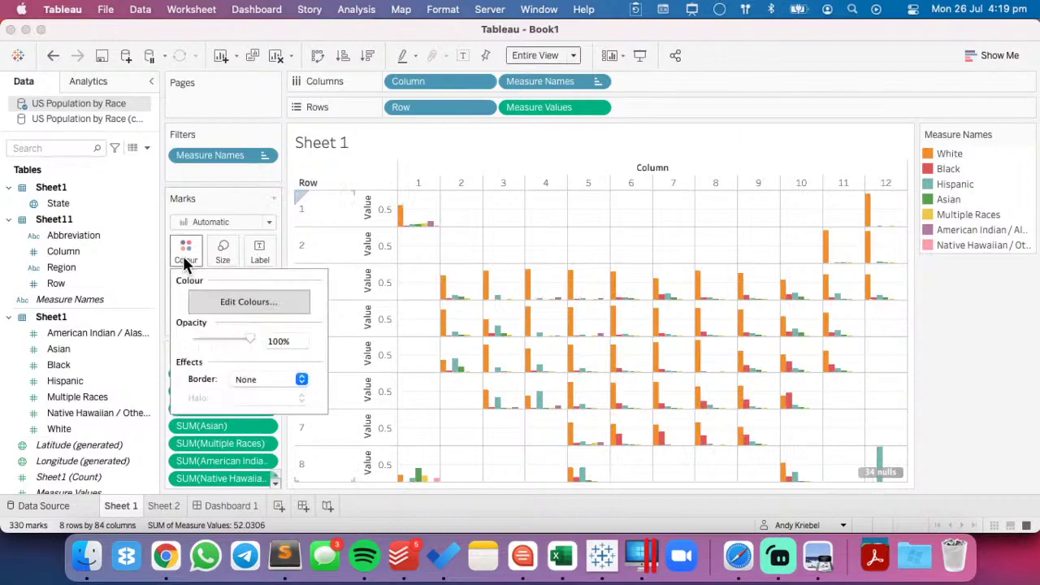
{"action": "left_click", "coordinate": [253, 381]}
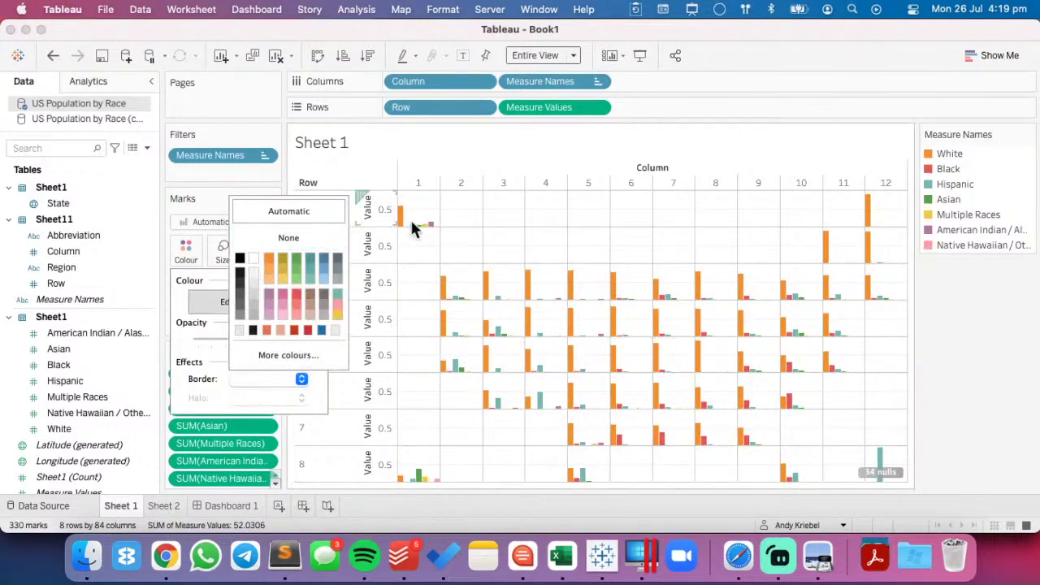
{"action": "left_click", "coordinate": [488, 213]}
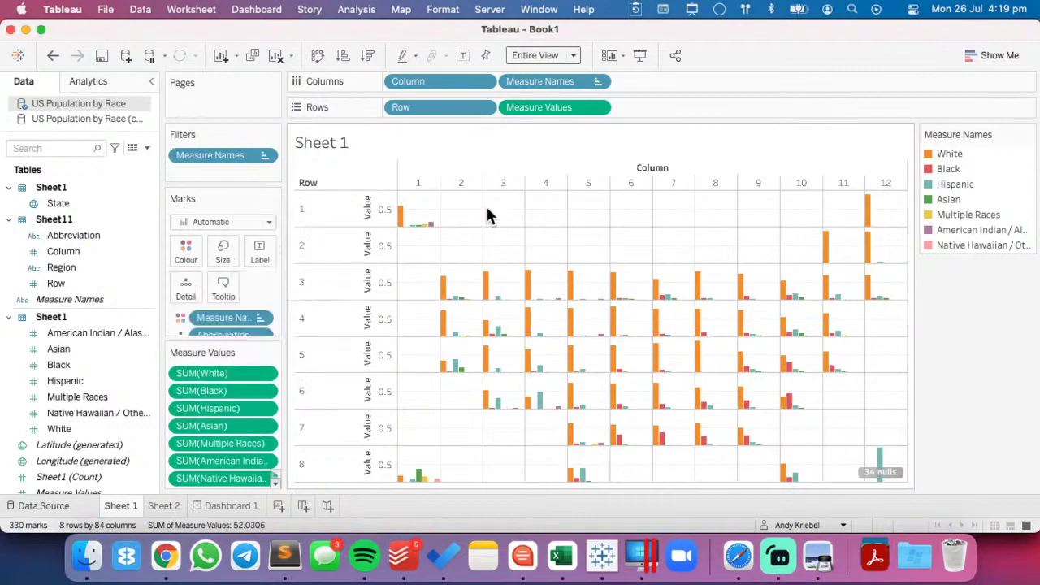
- Format the sheet borders so the Pane setting is None for both the row divider and the column divider
{"action": "right_click", "coordinate": [457, 217]}
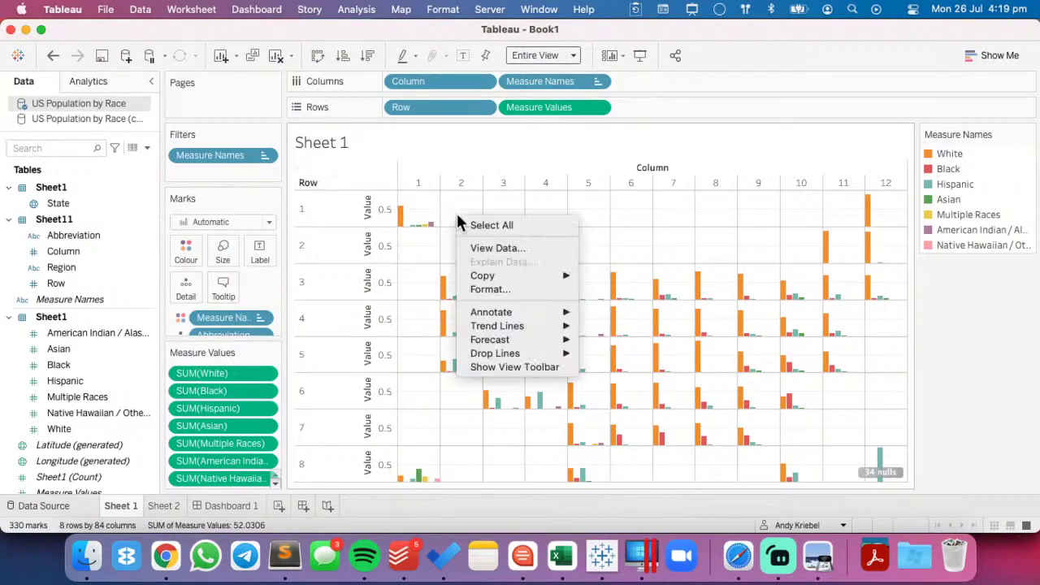
{"action": "left_click", "coordinate": [489, 288]}
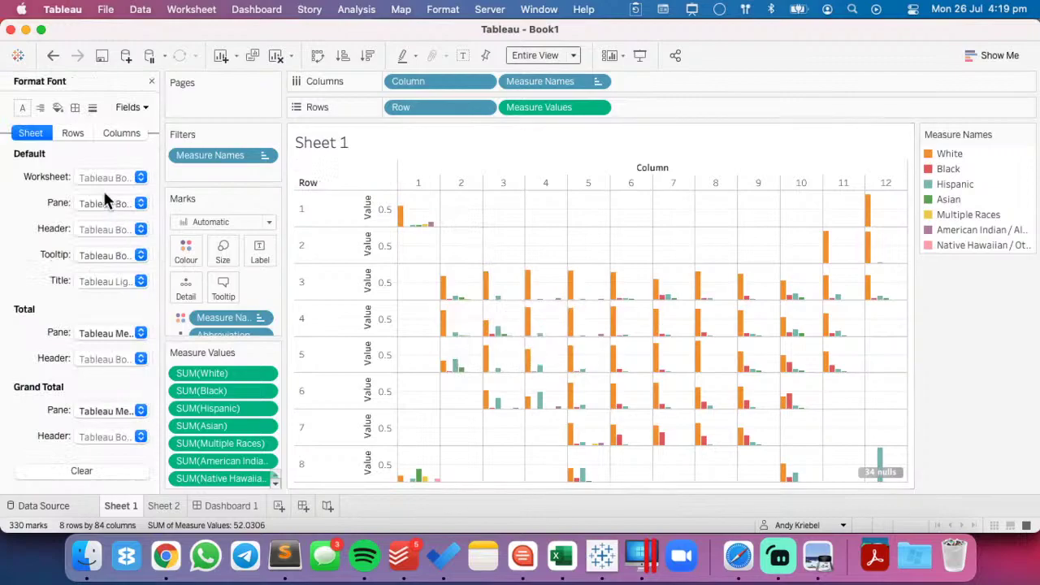
{"action": "left_click", "coordinate": [75, 108]}
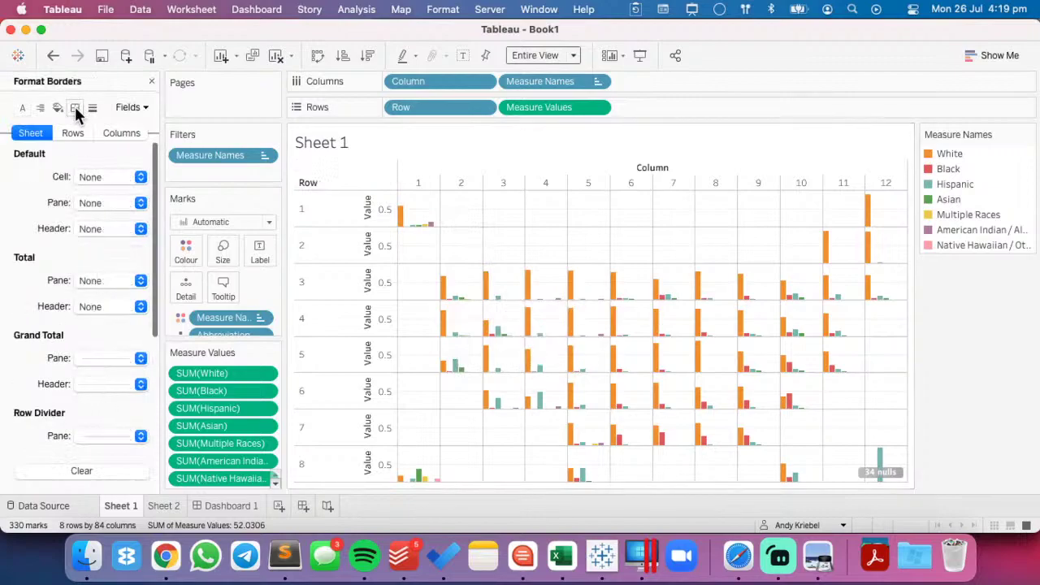
{"action": "left_click", "coordinate": [103, 434]}
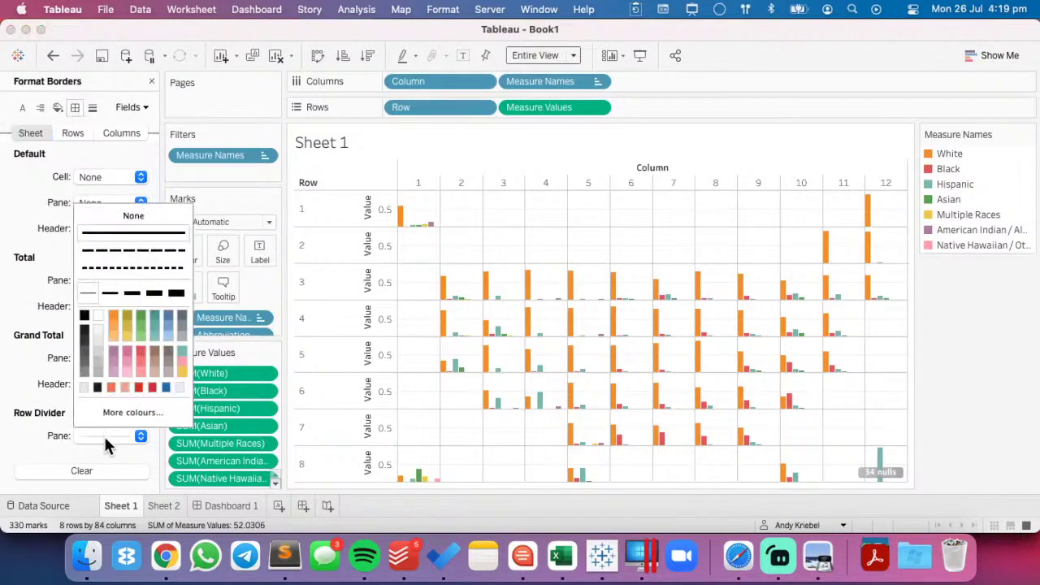
{"action": "scroll", "coordinate": [21, 369], "scroll_direction": "down", "scroll_amount": 5}
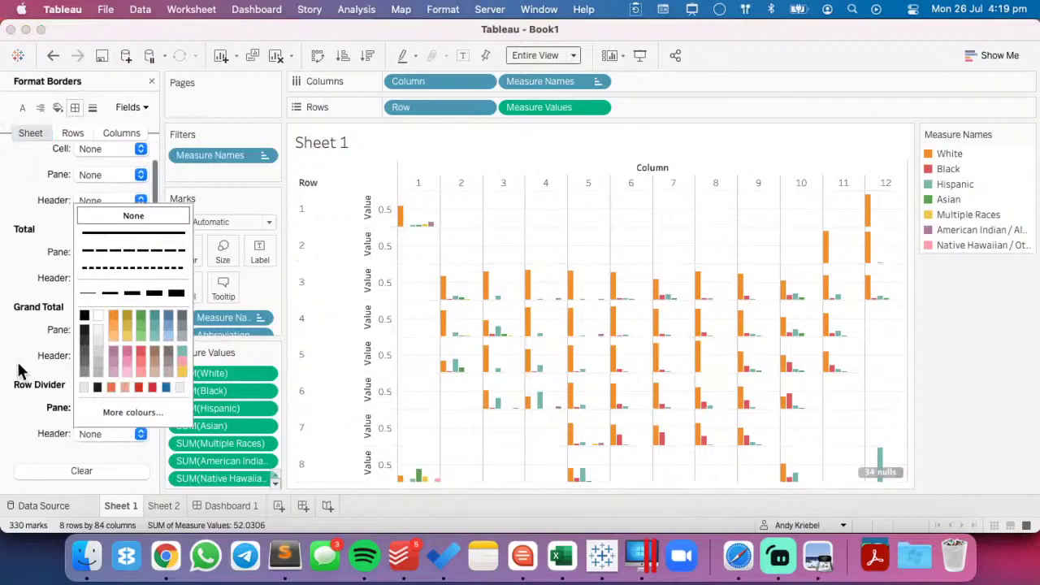
{"action": "left_click", "coordinate": [24, 404]}
{"action": "left_click", "coordinate": [100, 370]}
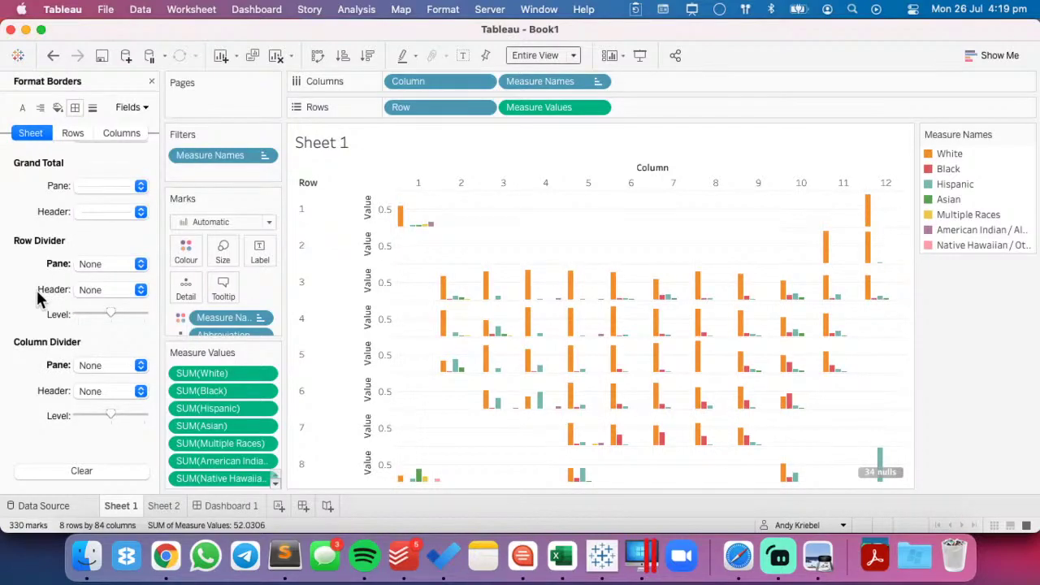
{"action": "scroll", "coordinate": [38, 299], "scroll_direction": "up", "scroll_amount": 5}
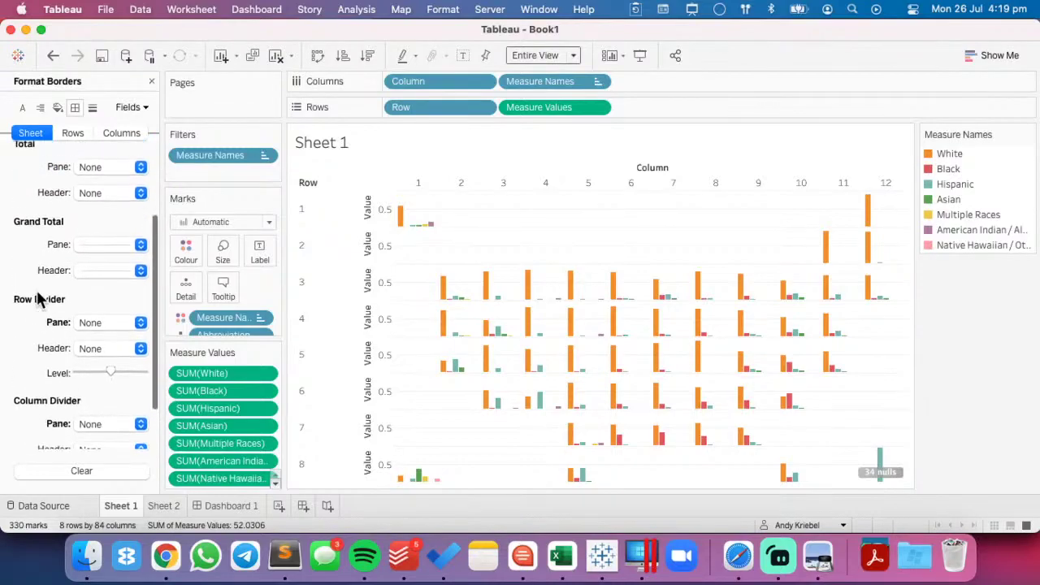
{"action": "scroll", "coordinate": [38, 300], "scroll_direction": "up", "scroll_amount": 3}
- Set the sheet's grid lines to None
{"action": "left_click", "coordinate": [91, 107]}
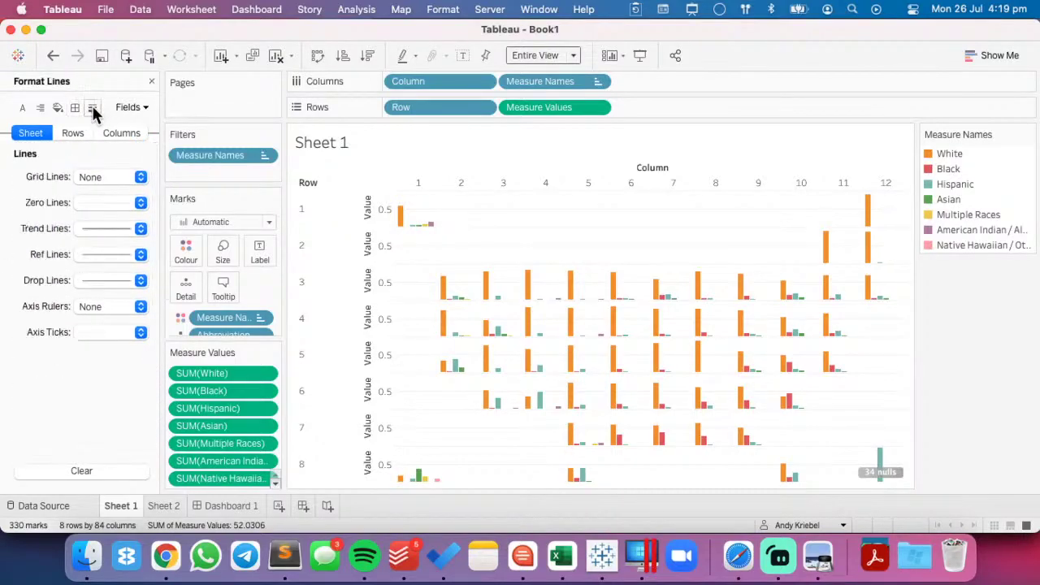
{"action": "left_click", "coordinate": [90, 179]}
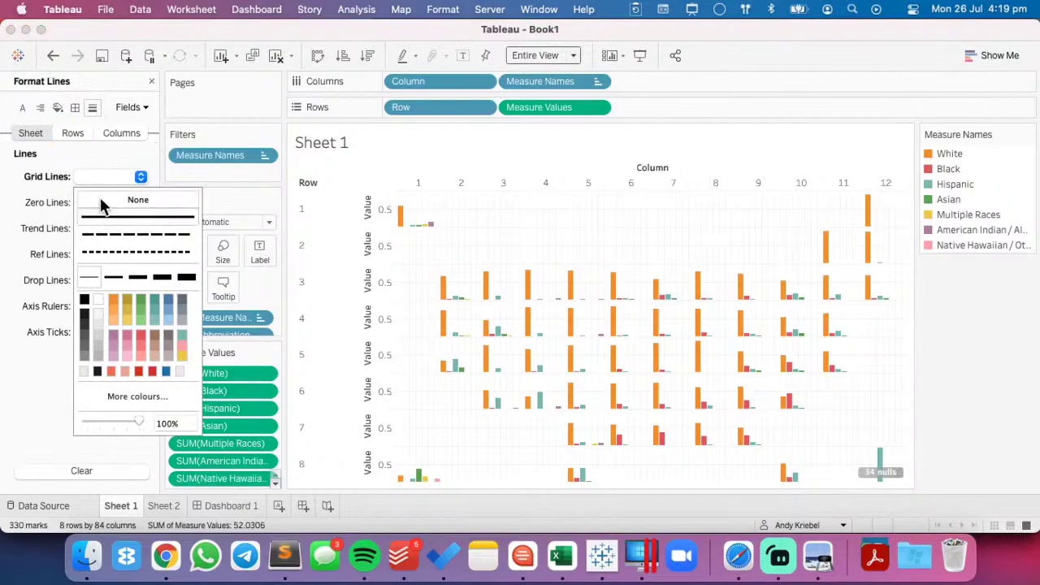
{"action": "left_click", "coordinate": [43, 196]}
- Try removing the zero lines, then format them as a solid line in the second-thinnest weight
{"action": "left_click", "coordinate": [92, 201]}
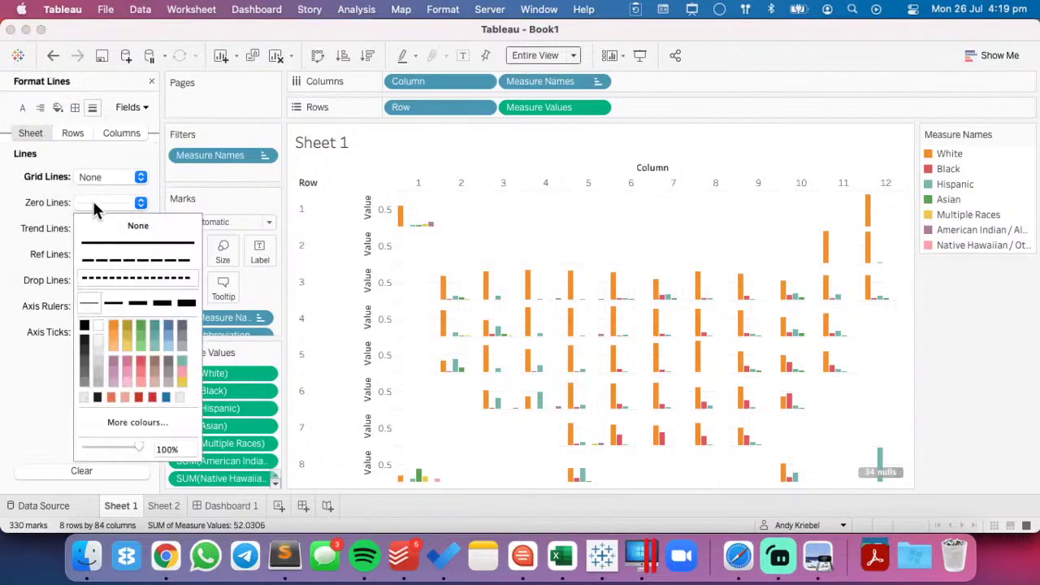
{"action": "left_click", "coordinate": [98, 228]}
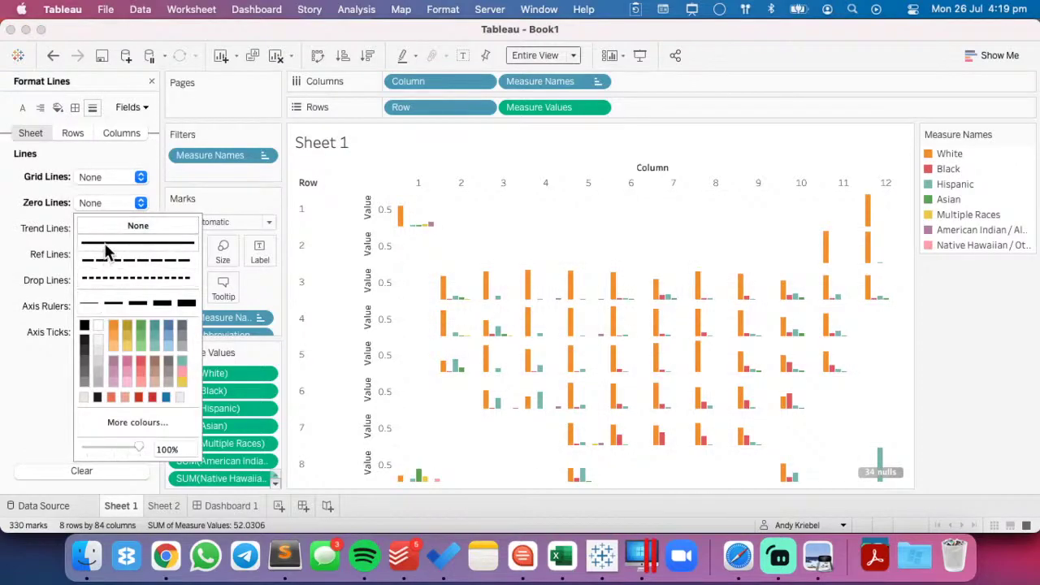
{"action": "left_click", "coordinate": [105, 247]}
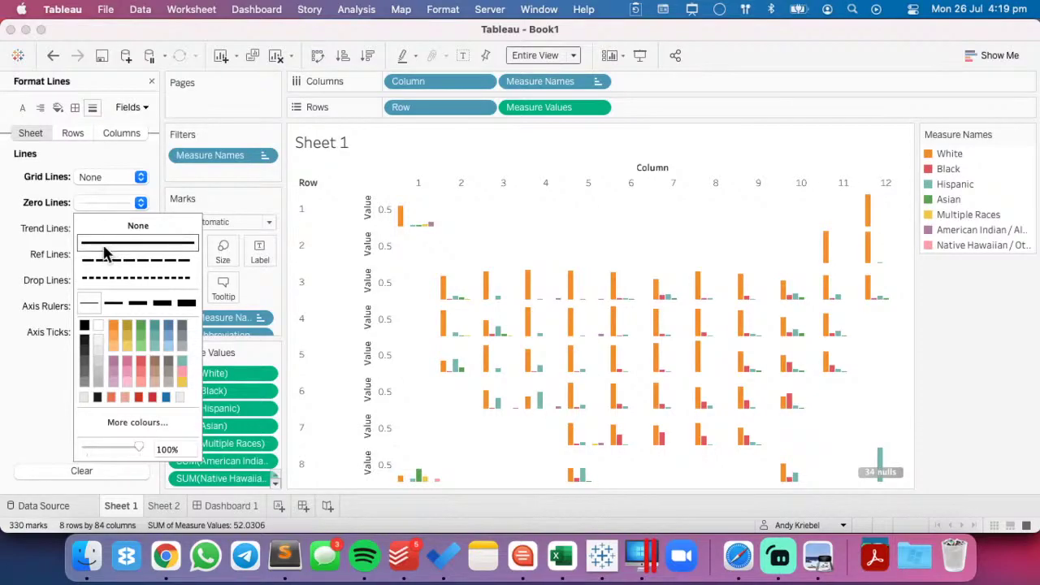
{"action": "left_click", "coordinate": [113, 302]}
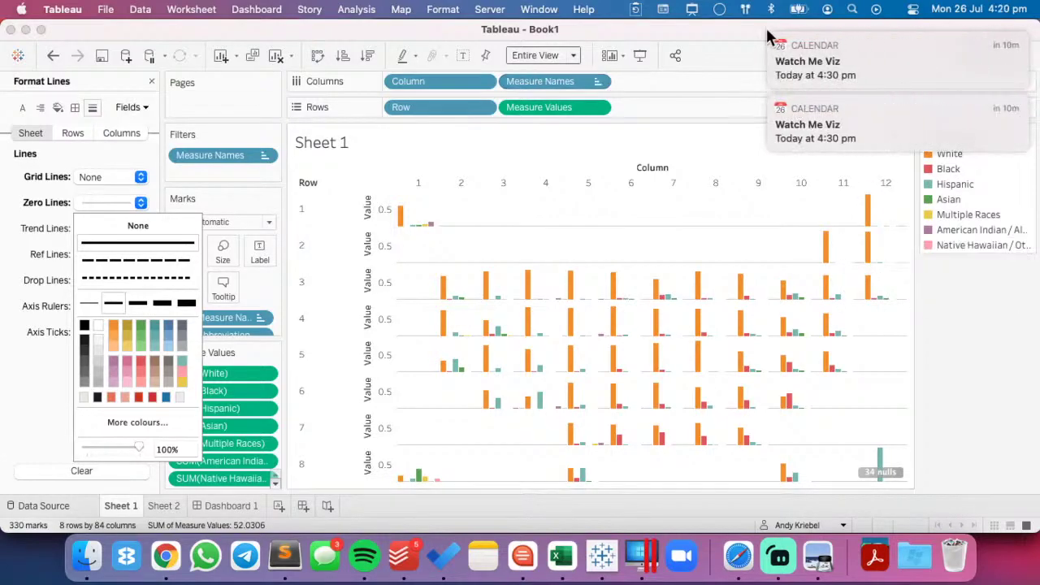
{"action": "left_click", "coordinate": [770, 40]}
{"action": "left_click", "coordinate": [770, 37]}
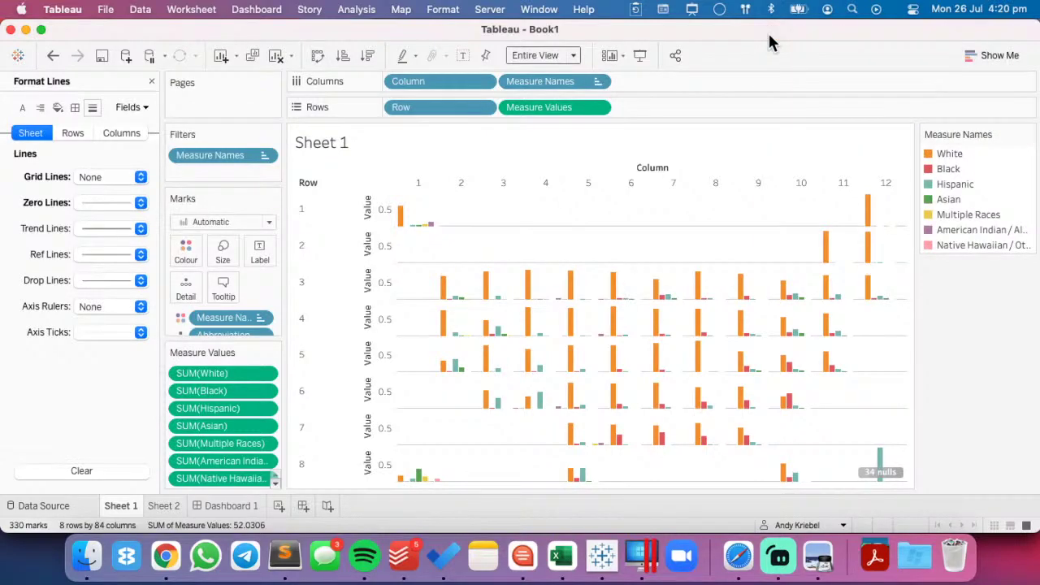
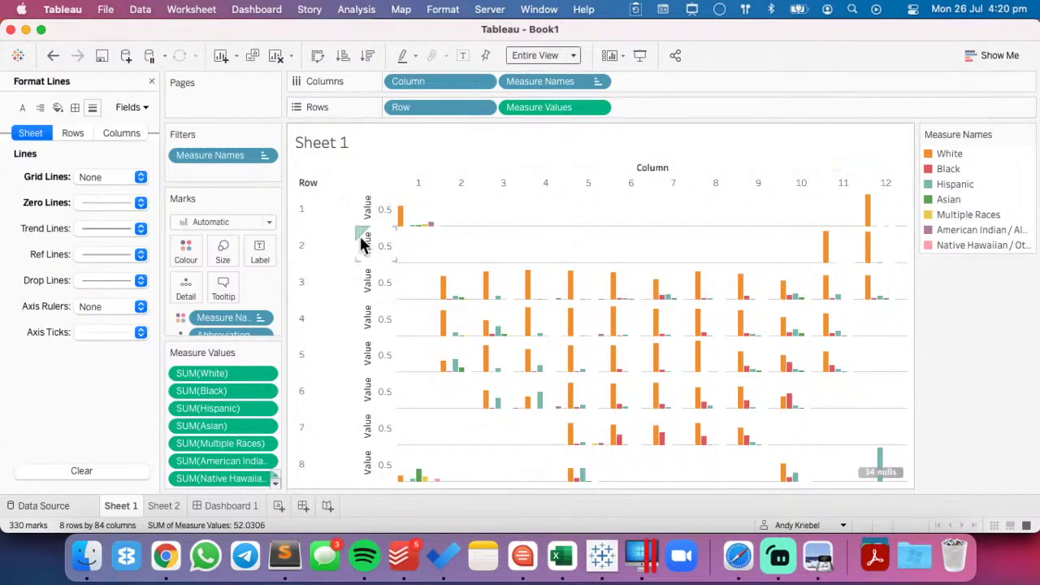
- Fix the Measure Values axis range with a start of .01 and an end of 1
{"action": "left_click", "coordinate": [393, 217]}
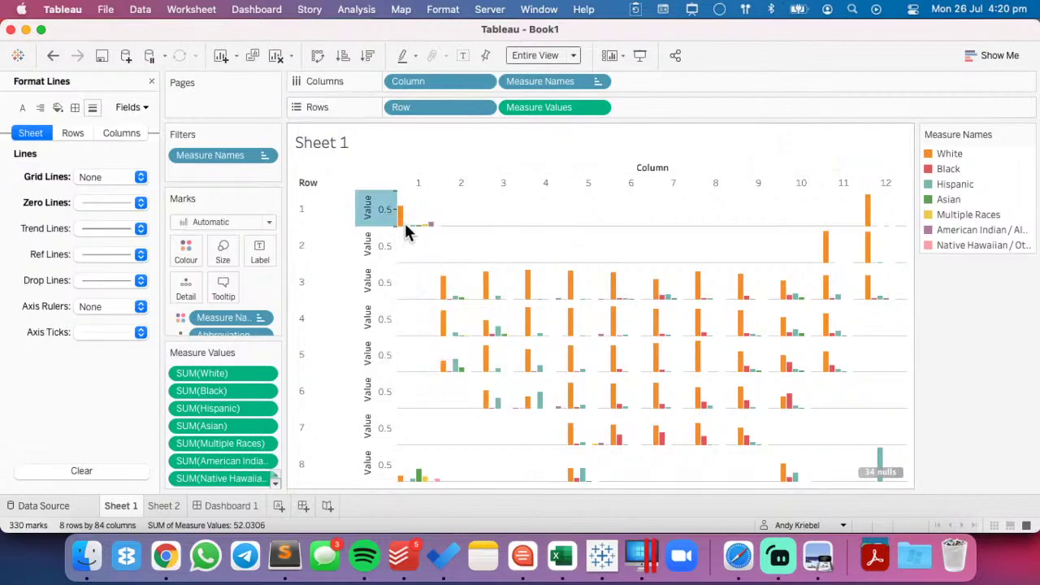
{"action": "double_click", "coordinate": [404, 220]}
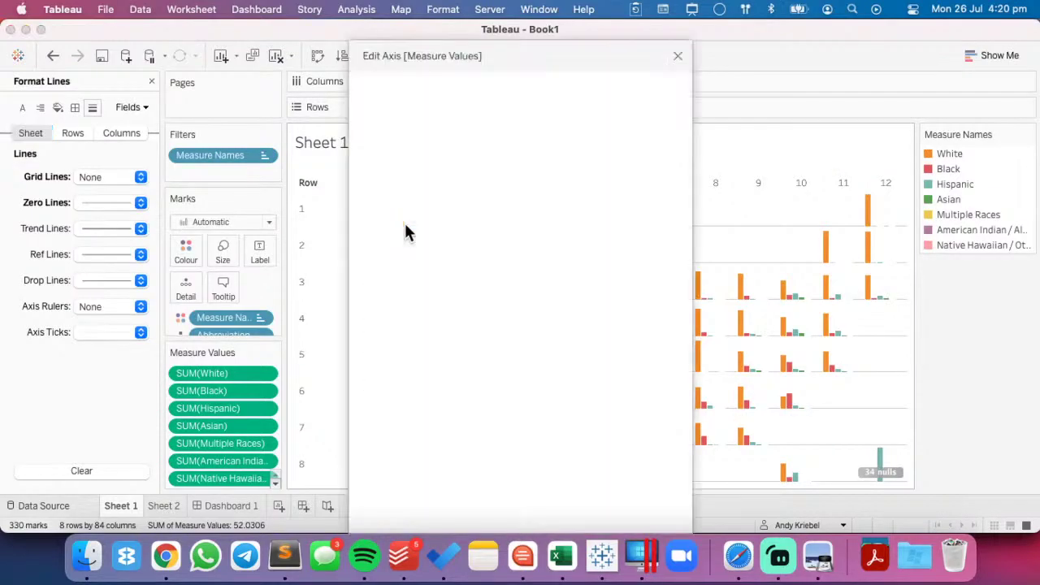
{"action": "left_click", "coordinate": [397, 192]}
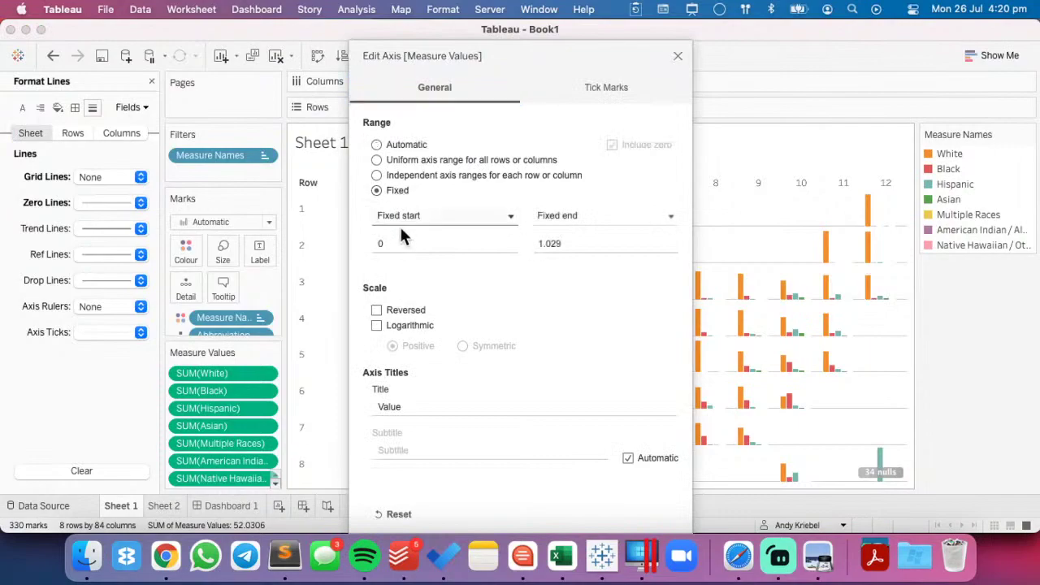
{"action": "left_click", "coordinate": [401, 245]}
{"action": "key", "text": "BackSpace"}
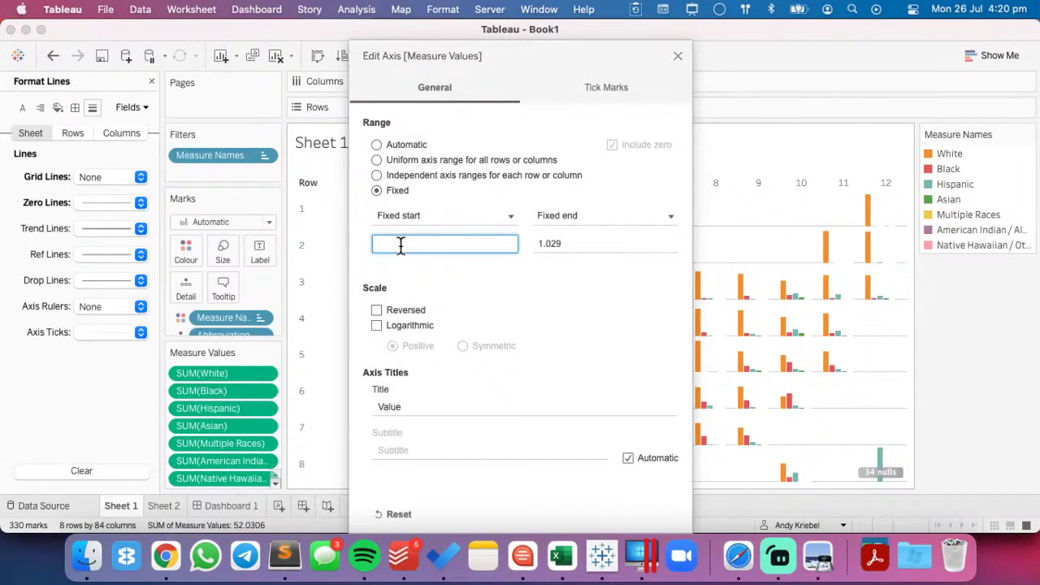
{"action": "type", "text": ".01"}
{"action": "key", "text": "Tab"}
{"action": "key", "text": "Tab"}
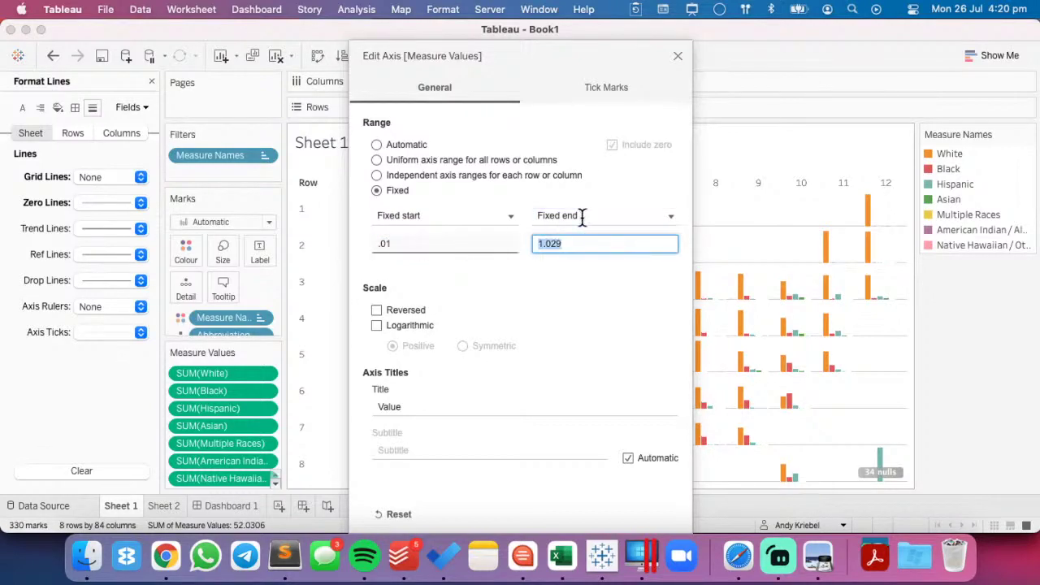
{"action": "type", "text": "1"}
{"action": "key", "text": "Tab"}
{"action": "left_click", "coordinate": [679, 54]}
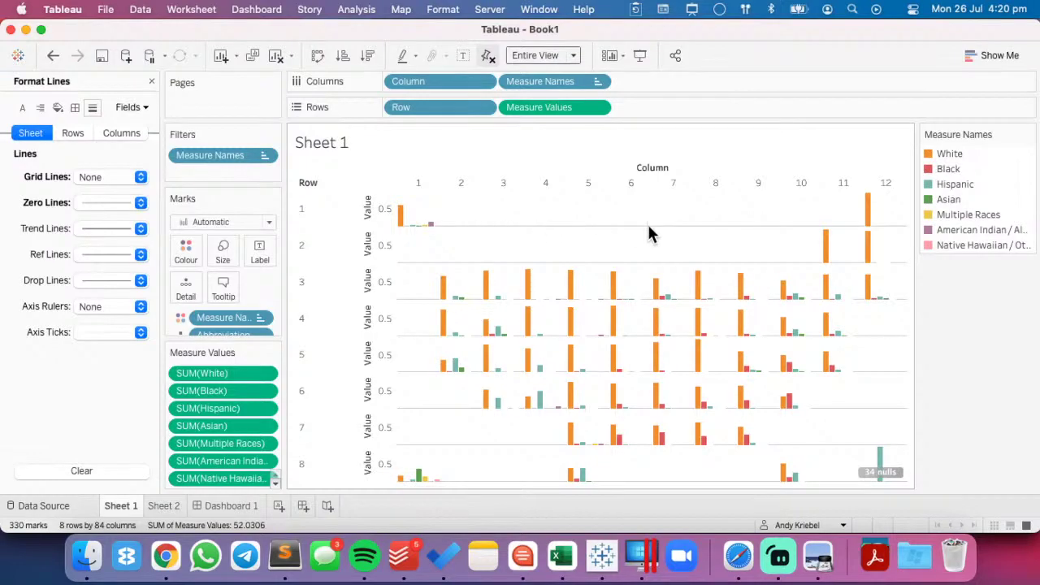
- Set the sheet's zero lines to None and close the line formatting
{"action": "left_click", "coordinate": [95, 202]}
{"action": "left_click", "coordinate": [100, 223]}
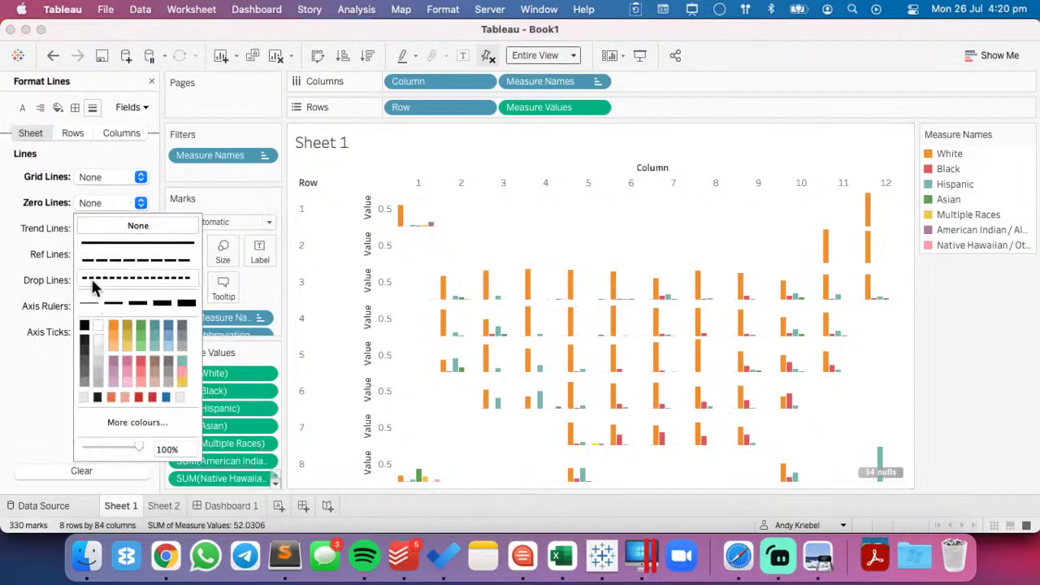
{"action": "left_click", "coordinate": [57, 395]}
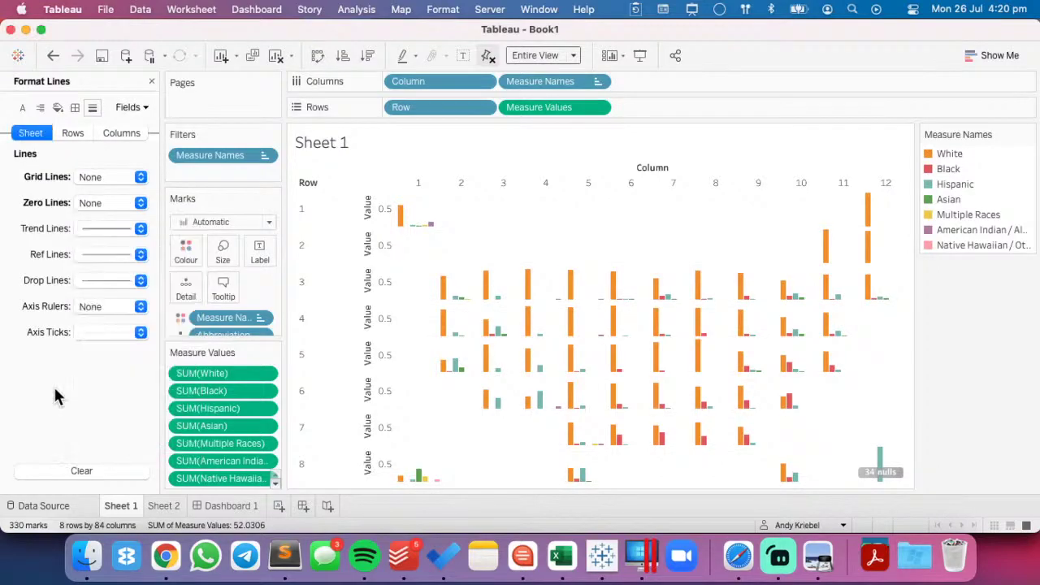
{"action": "left_click", "coordinate": [151, 82]}
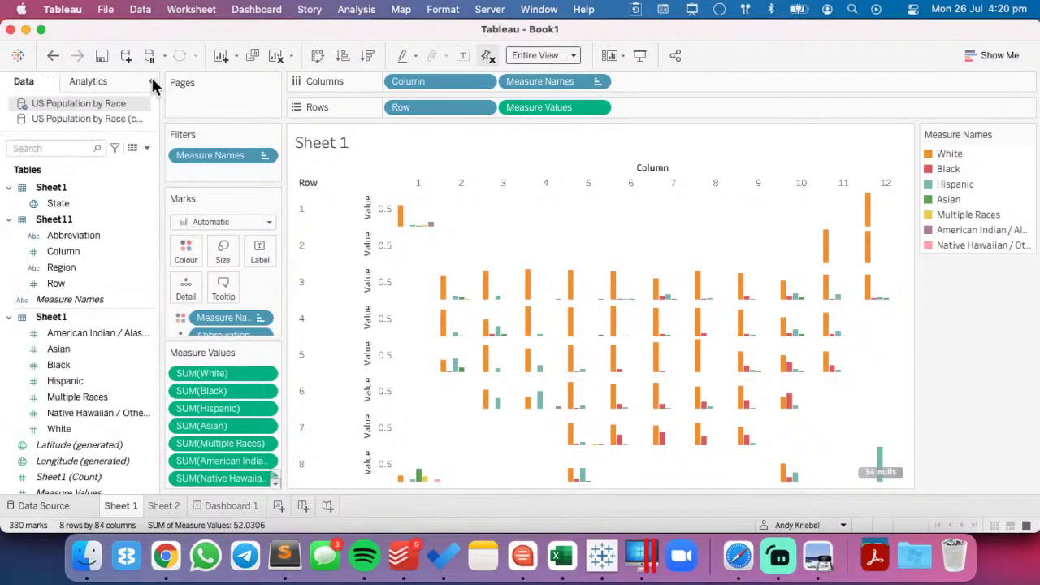
- Add an AVG(0) calculation to Rows, combine it with Measure Values as a dual axis and synchronise the axes
{"action": "double_click", "coordinate": [652, 106]}
{"action": "type", "text": "AVG"}
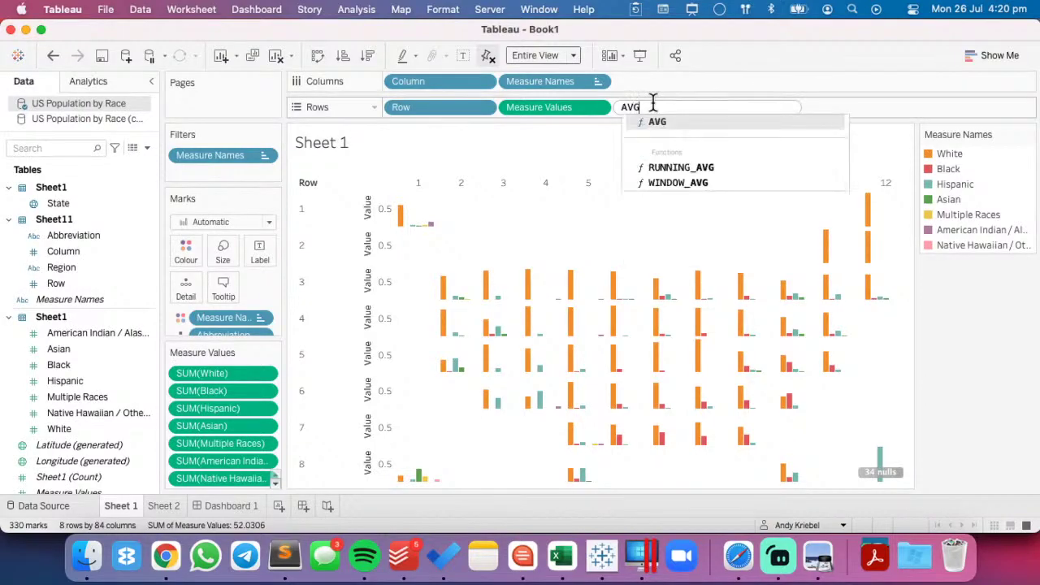
{"action": "type", "text": "(0"}
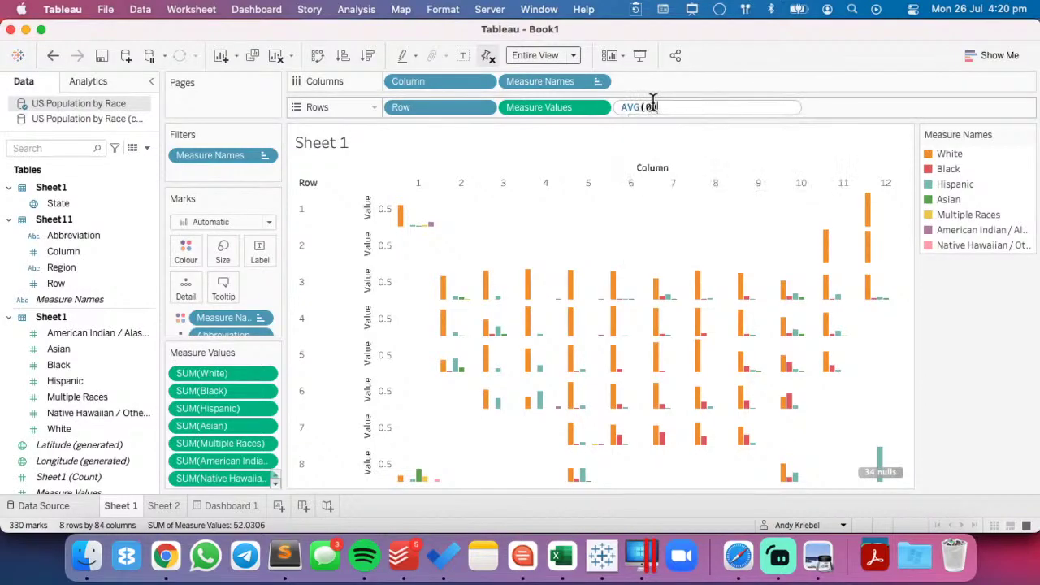
{"action": "key", "text": "Return"}
{"action": "left_click_drag", "start_coordinate": [655, 111], "coordinate": [901, 200]}
{"action": "right_click", "coordinate": [894, 208]}
{"action": "left_click", "coordinate": [923, 289]}
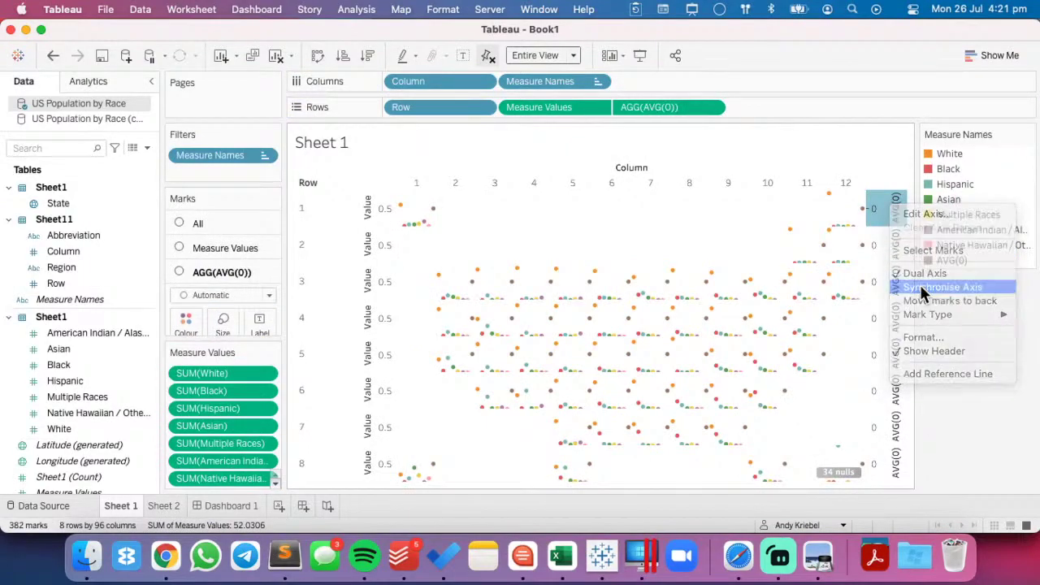
- Set the mark type of the Measure Values marks to Bar
{"action": "left_click", "coordinate": [203, 248]}
{"action": "left_click", "coordinate": [205, 271]}
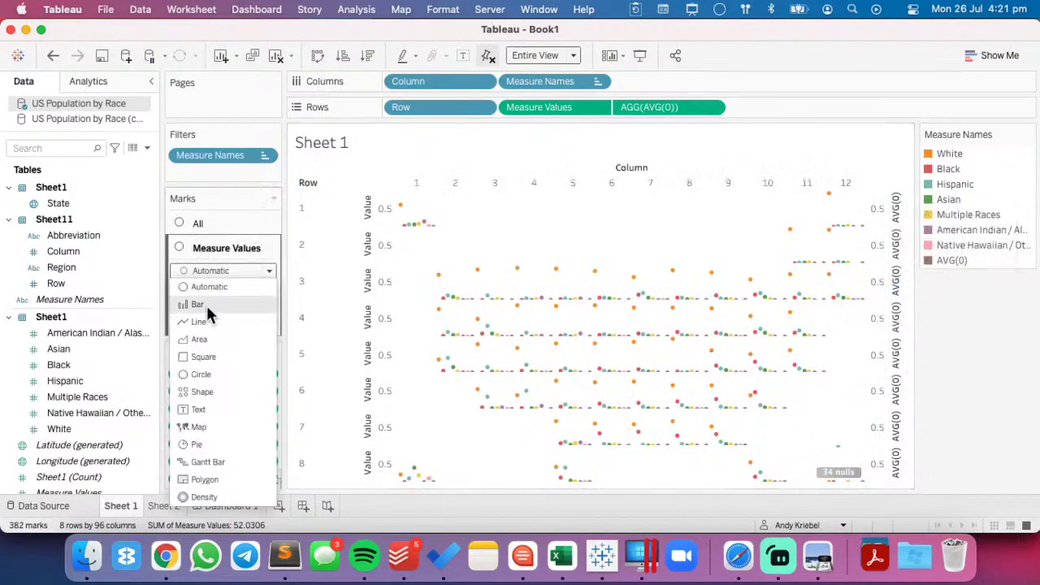
{"action": "left_click", "coordinate": [198, 304]}
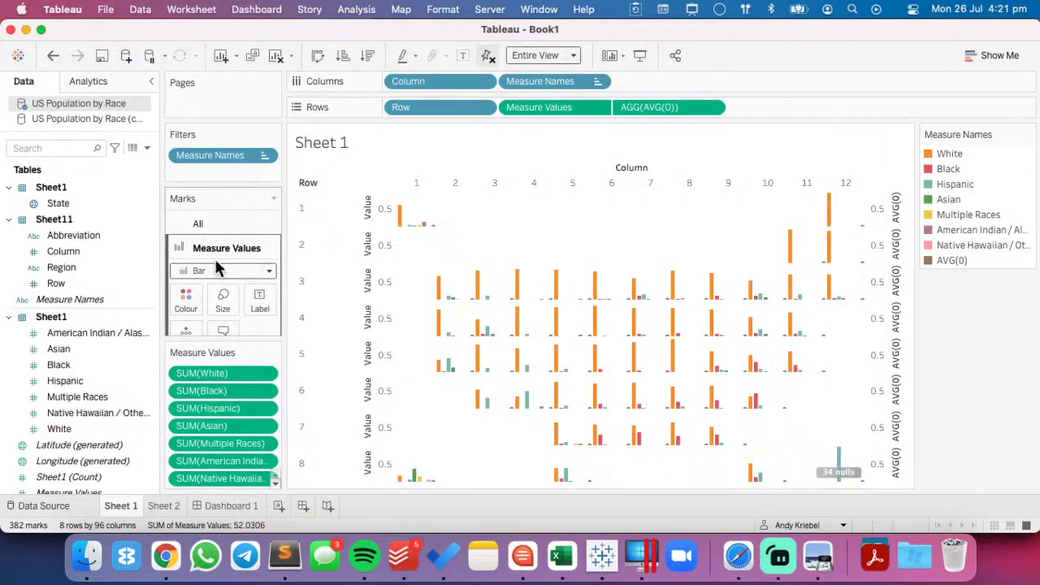
- Remove the Measure Names colour encoding from the AVG(0) marks, keeping only Abbreviation as detail
{"action": "scroll", "coordinate": [217, 245], "scroll_direction": "down", "scroll_amount": 3}
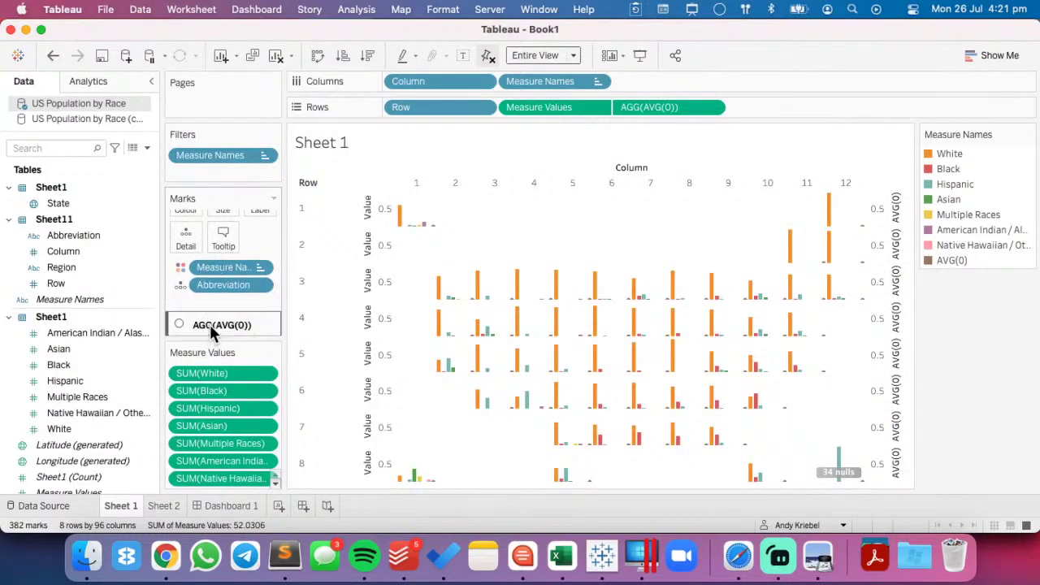
{"action": "scroll", "coordinate": [210, 324], "scroll_direction": "up", "scroll_amount": 2}
{"action": "left_click_drag", "start_coordinate": [213, 297], "coordinate": [240, 255]}
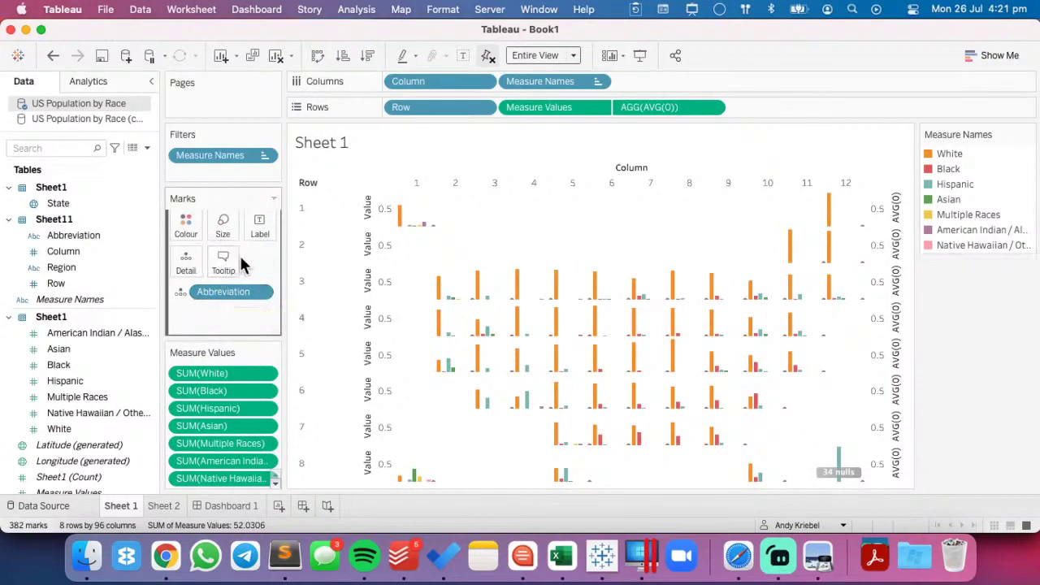
- Try the Line, Bar and Text mark types for the AVG(0) marks, returning to Automatic
{"action": "scroll", "coordinate": [239, 253], "scroll_direction": "up", "scroll_amount": 3}
{"action": "left_click", "coordinate": [227, 271]}
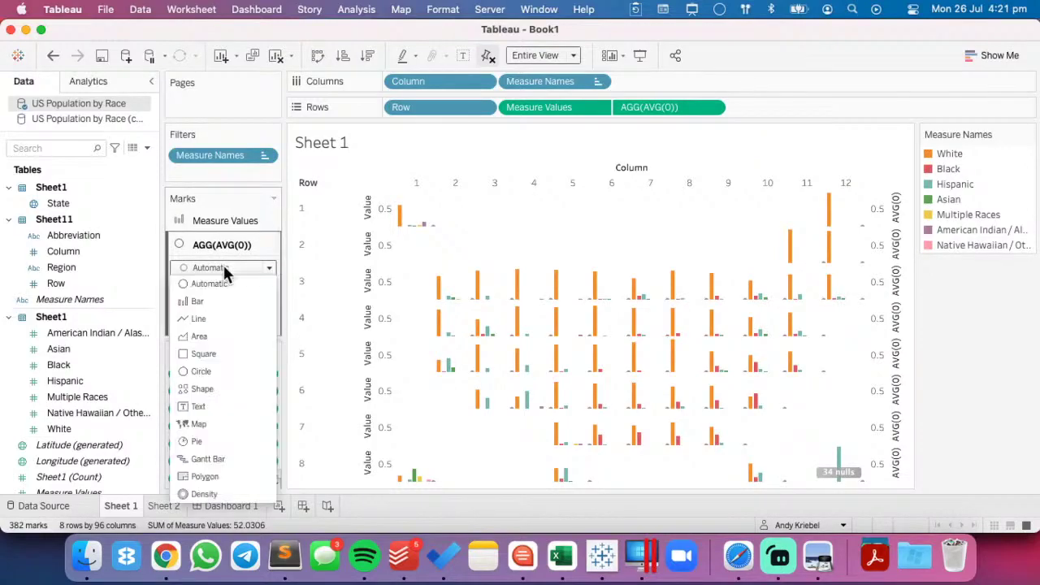
{"action": "left_click", "coordinate": [214, 319]}
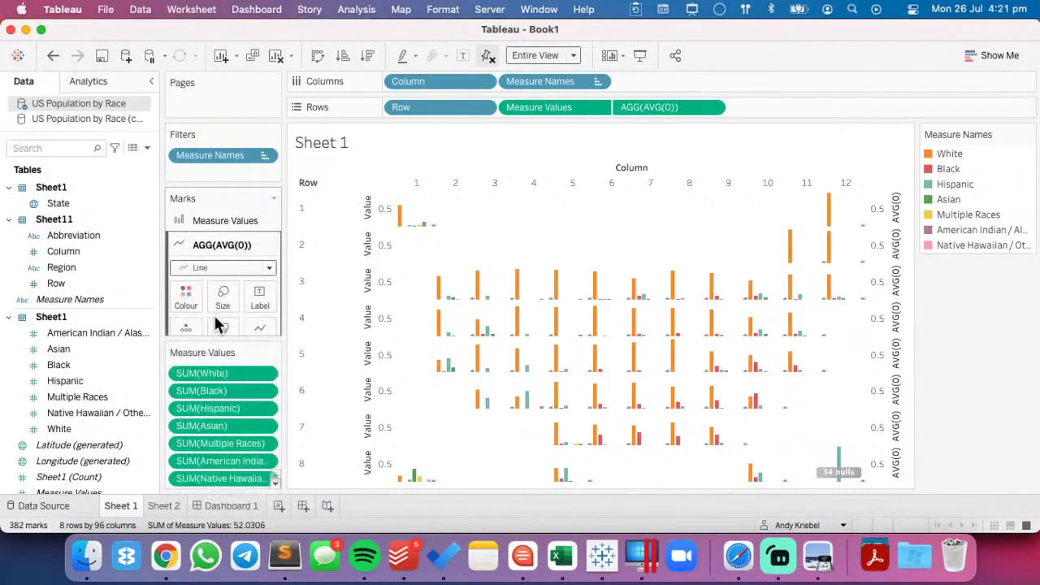
{"action": "left_click", "coordinate": [209, 271]}
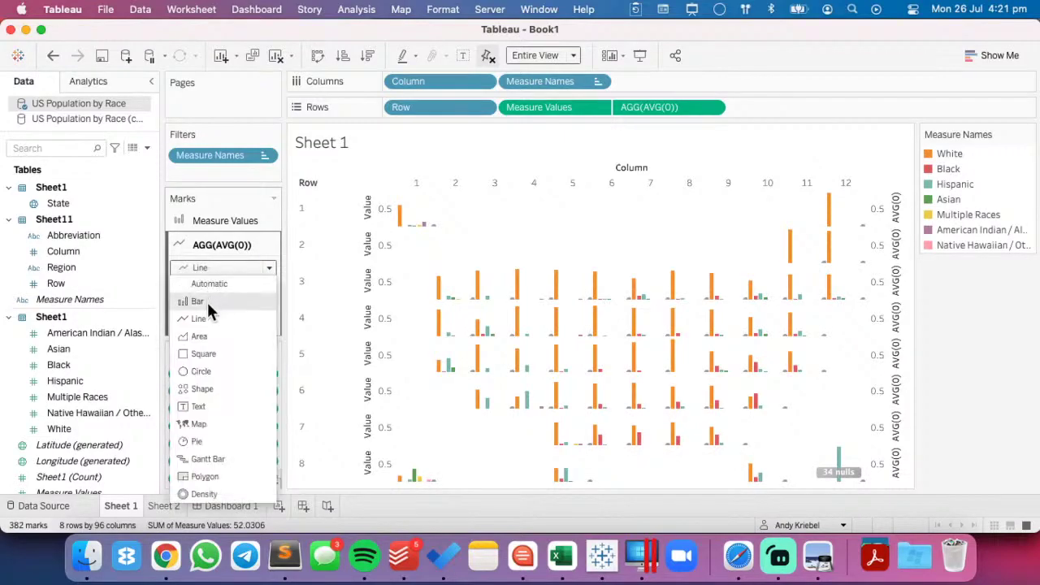
{"action": "left_click", "coordinate": [208, 303]}
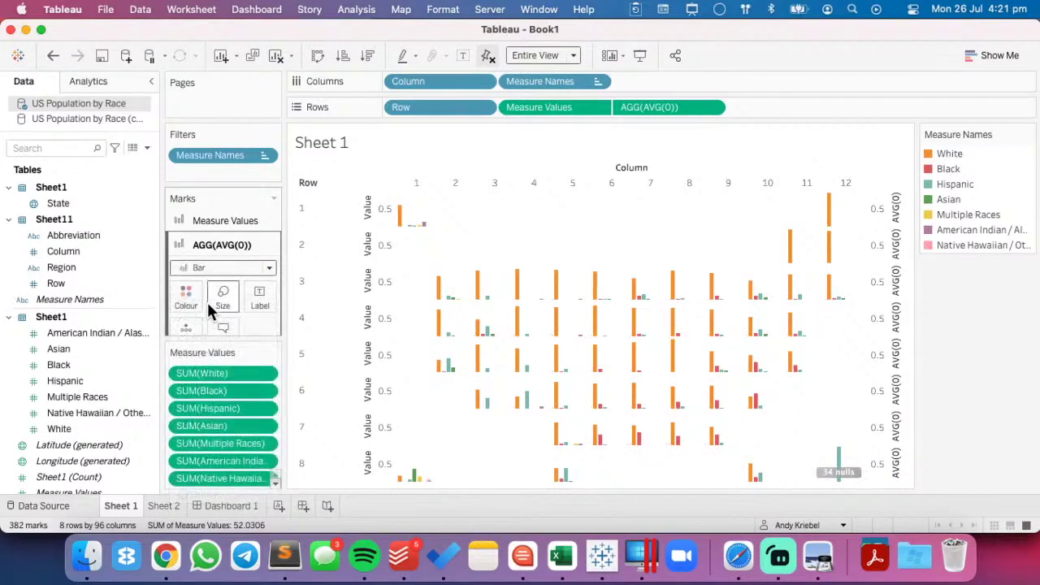
{"action": "left_click", "coordinate": [207, 267]}
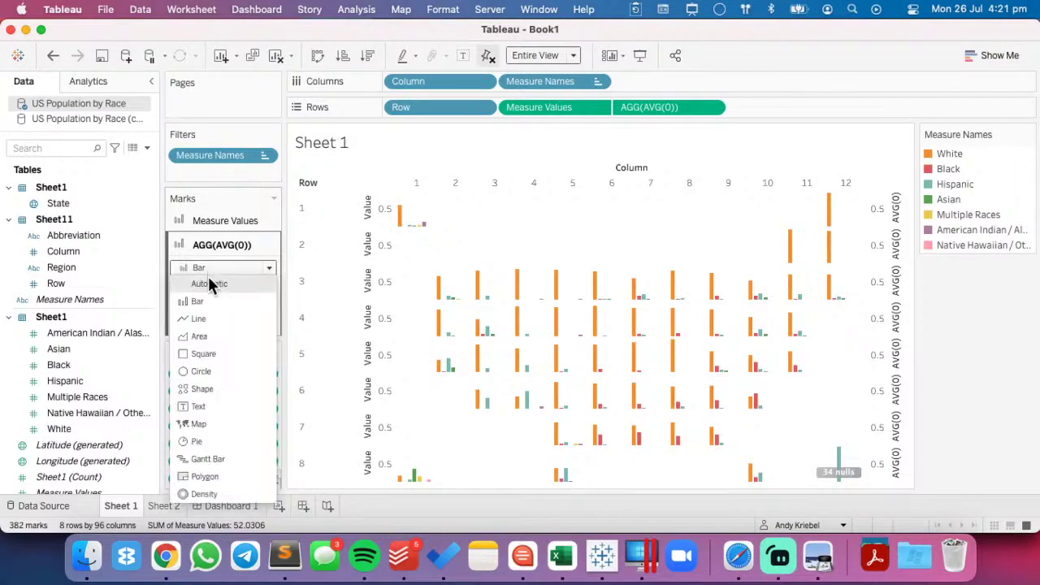
{"action": "left_click", "coordinate": [202, 405]}
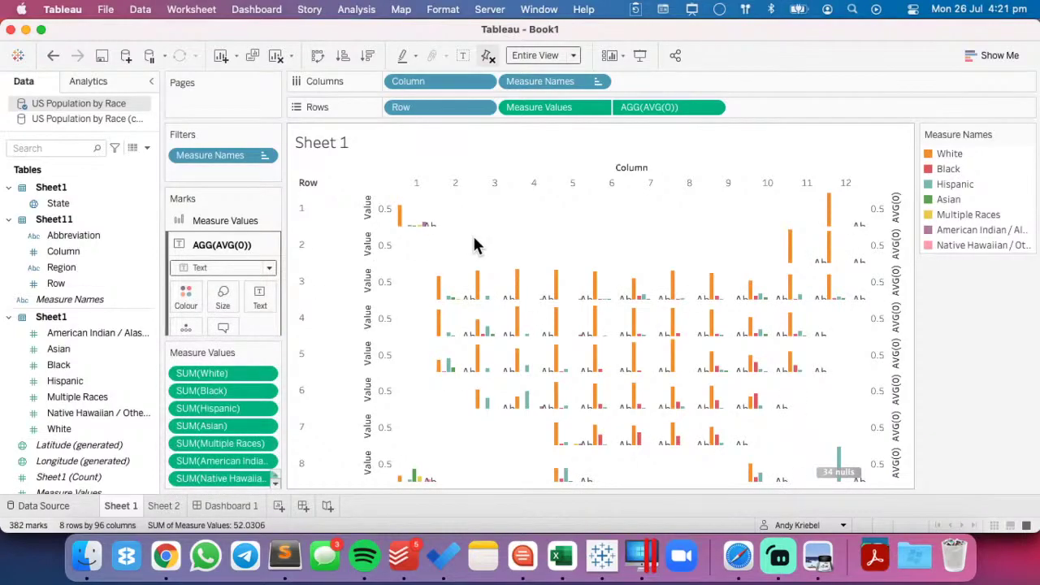
{"action": "left_click", "coordinate": [224, 266]}
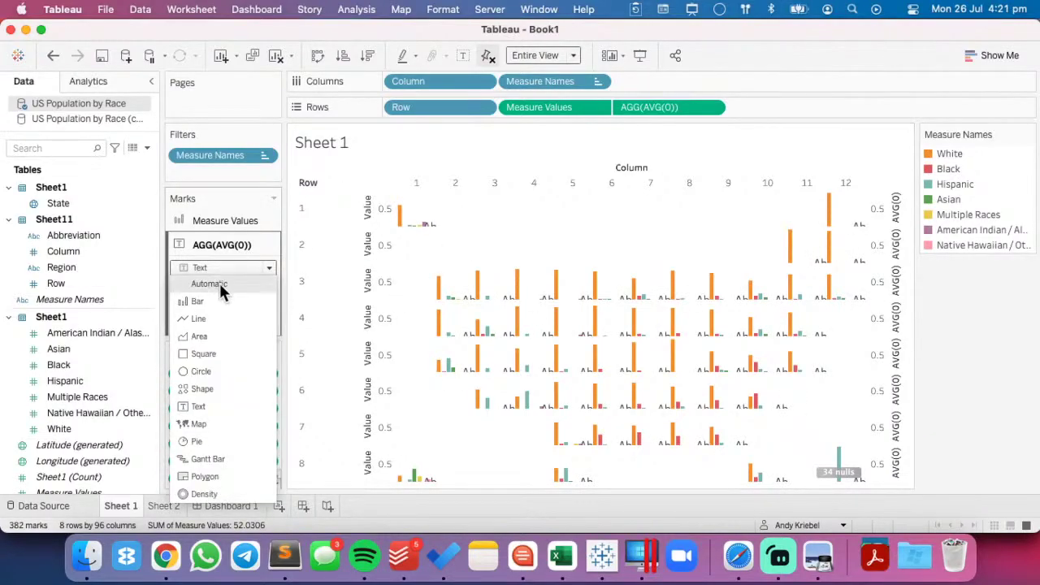
{"action": "left_click", "coordinate": [219, 283]}
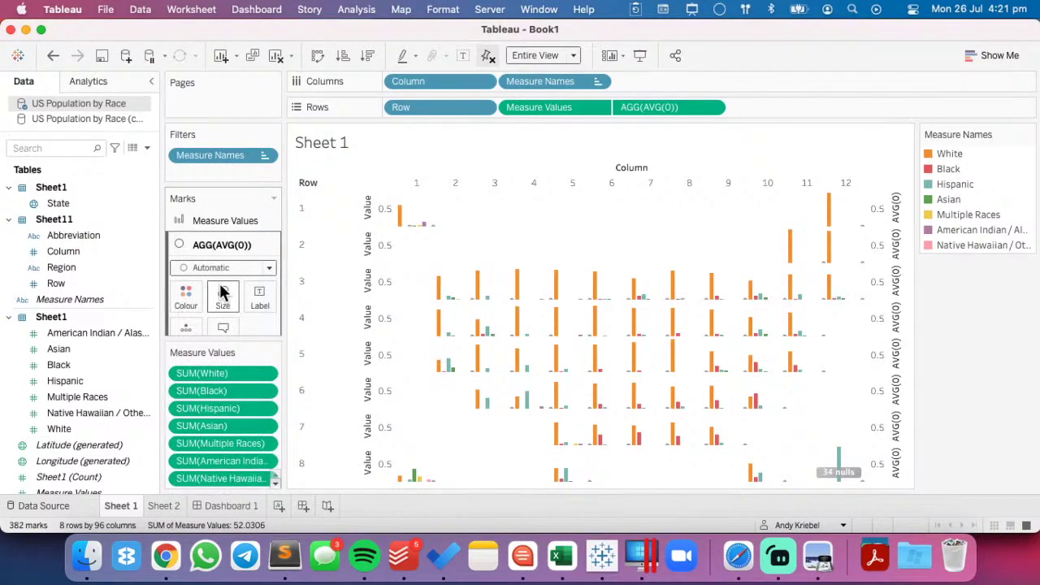
- Reduce the AVG(0) marks to the smallest size and colour them white
{"action": "left_click", "coordinate": [222, 292]}
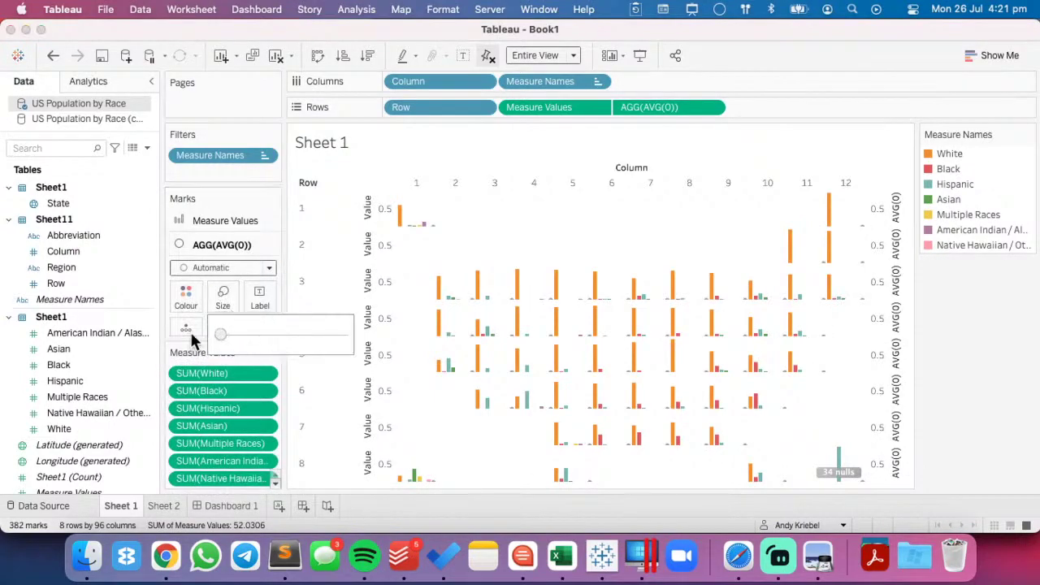
{"action": "left_click", "coordinate": [187, 295]}
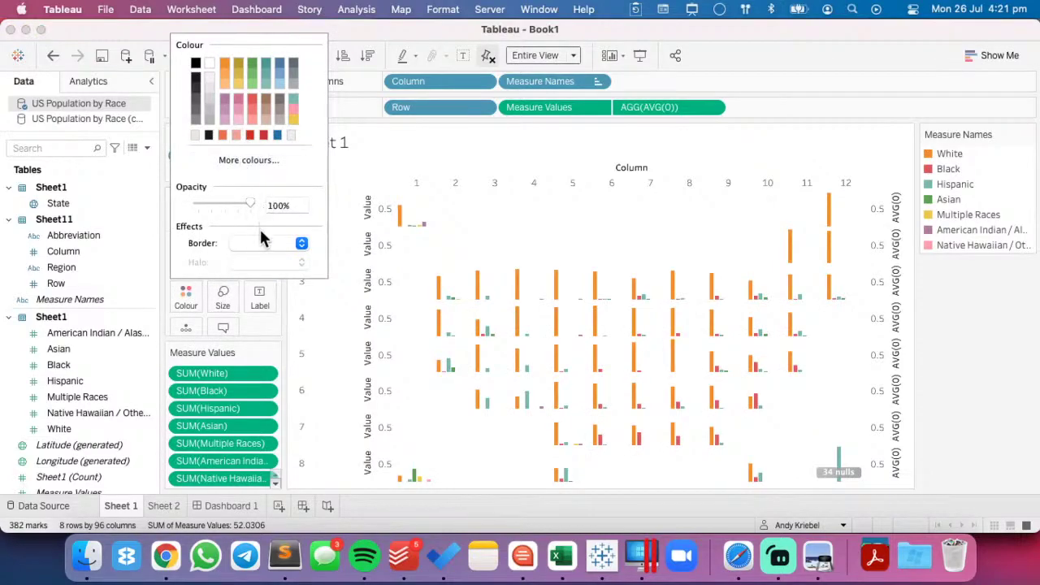
{"action": "left_click", "coordinate": [434, 263]}
{"action": "left_click", "coordinate": [185, 296]}
{"action": "left_click", "coordinate": [543, 231]}
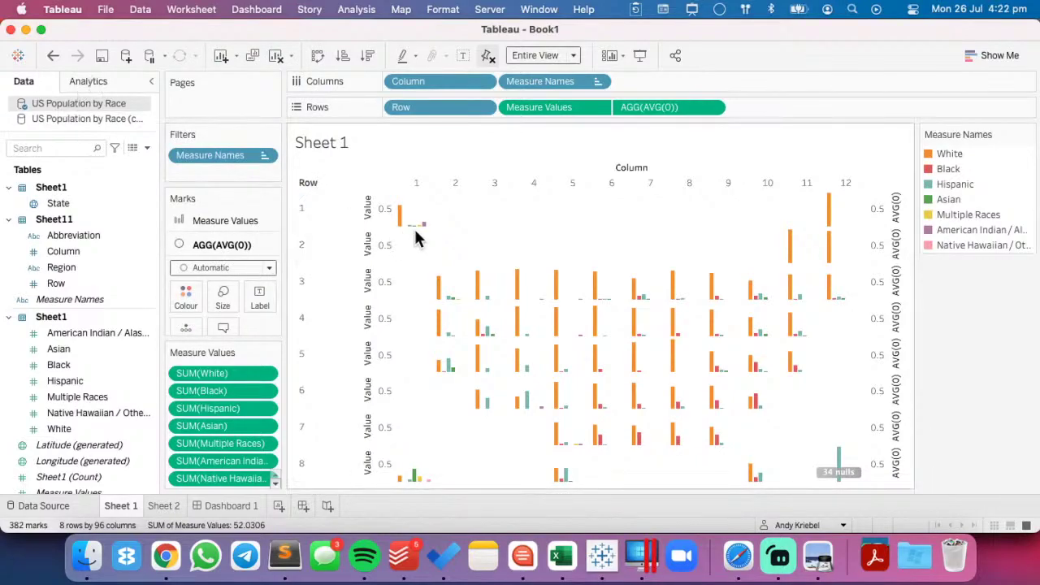
- Add a constant line with a value of 0 to the bar charts
{"action": "left_click", "coordinate": [91, 81]}
{"action": "left_click_drag", "start_coordinate": [63, 131], "coordinate": [424, 260]}
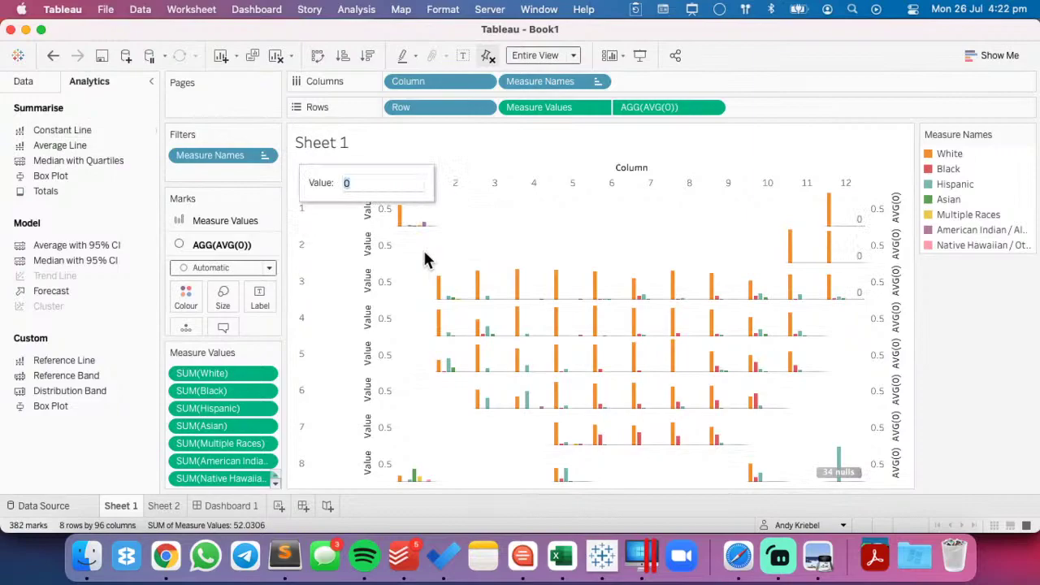
{"action": "left_click", "coordinate": [520, 241]}
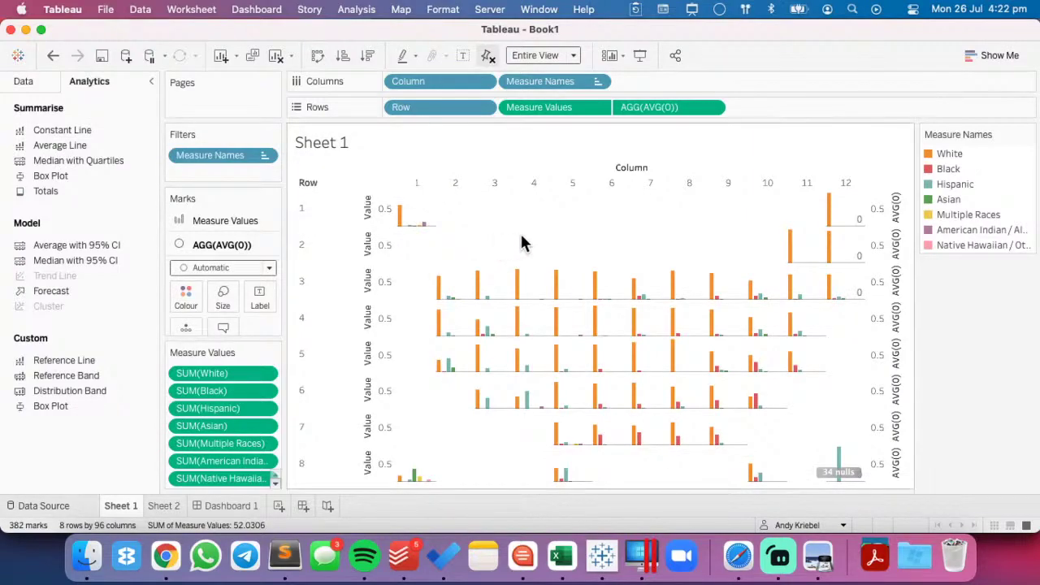
- Edit the constant line at 0 so that both its label and its tooltip are None
{"action": "right_click", "coordinate": [433, 231]}
{"action": "mouse_move", "coordinate": [468, 321]}
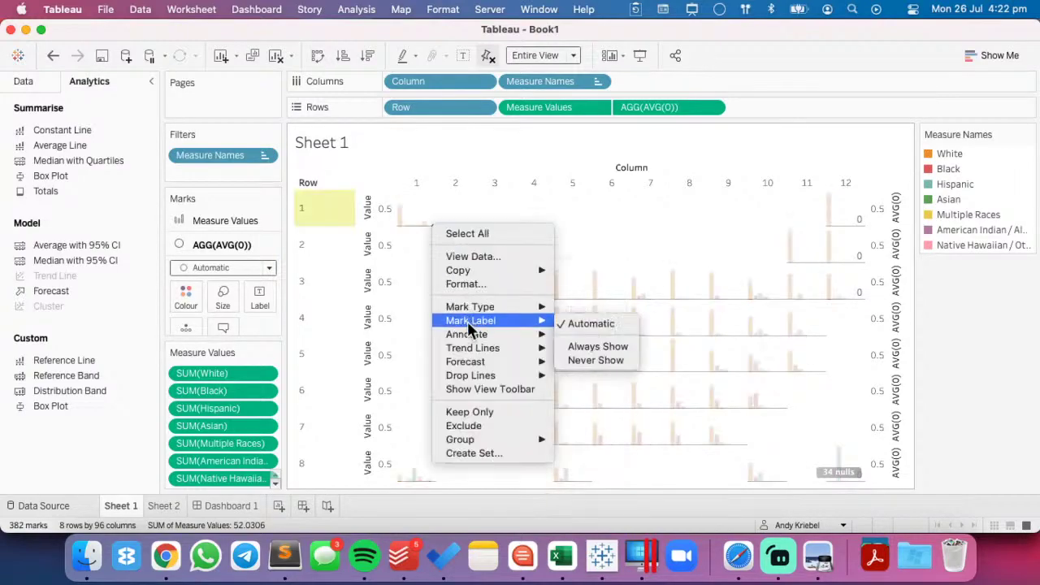
{"action": "left_click", "coordinate": [427, 242]}
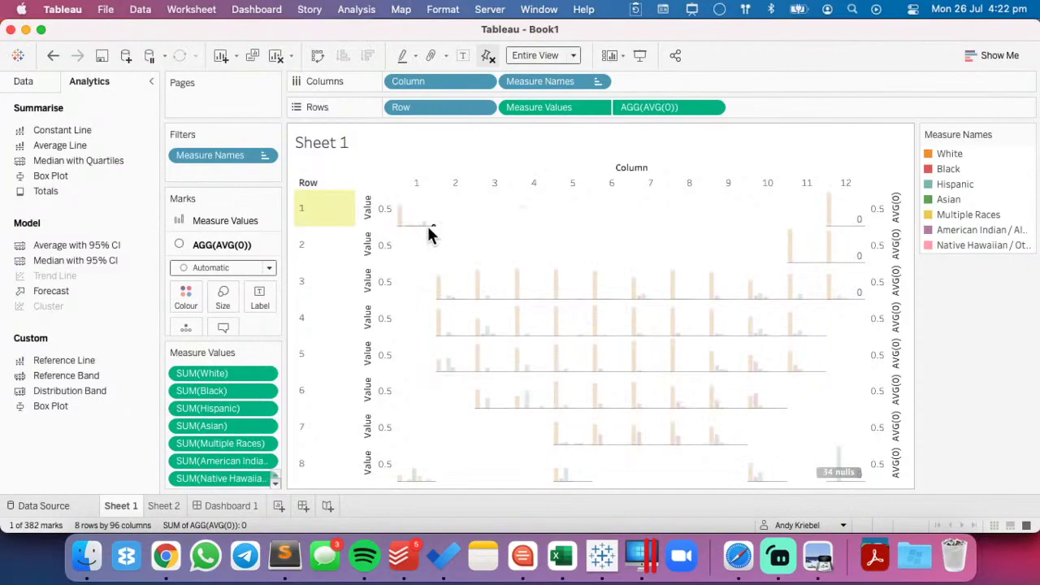
{"action": "right_click", "coordinate": [430, 233]}
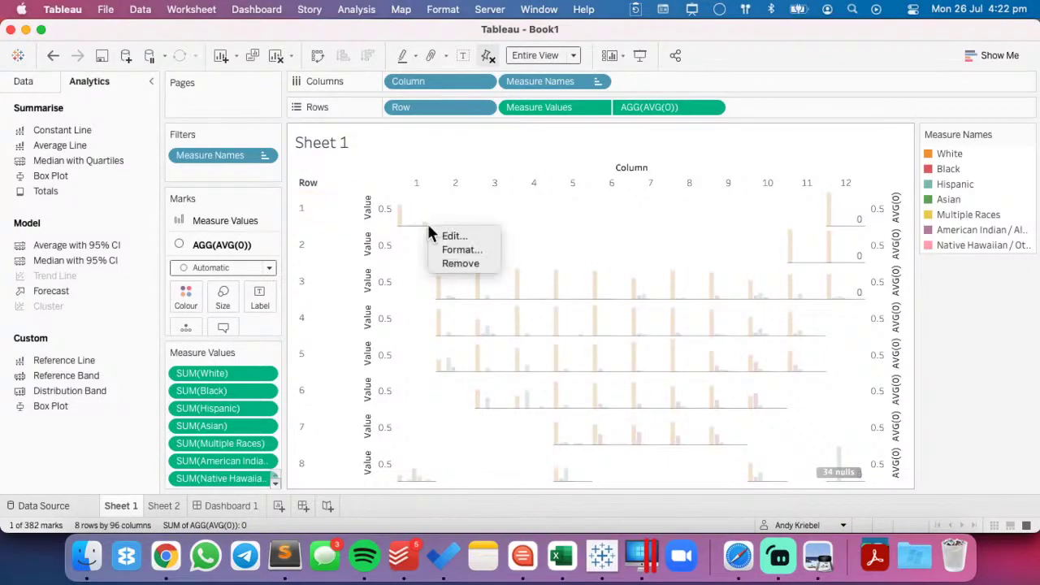
{"action": "left_click", "coordinate": [447, 236]}
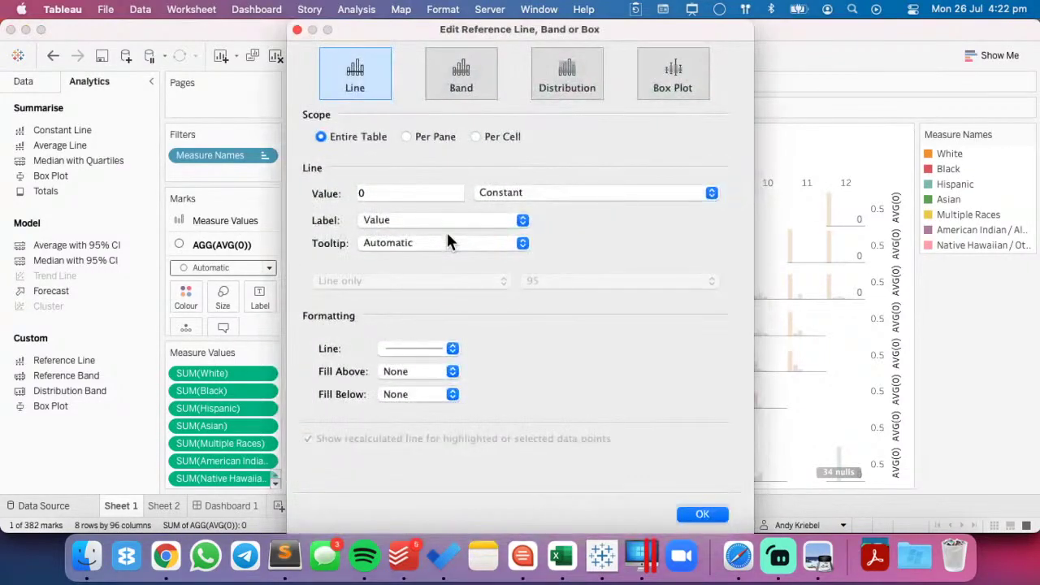
{"action": "left_click", "coordinate": [399, 218]}
{"action": "left_click", "coordinate": [393, 208]}
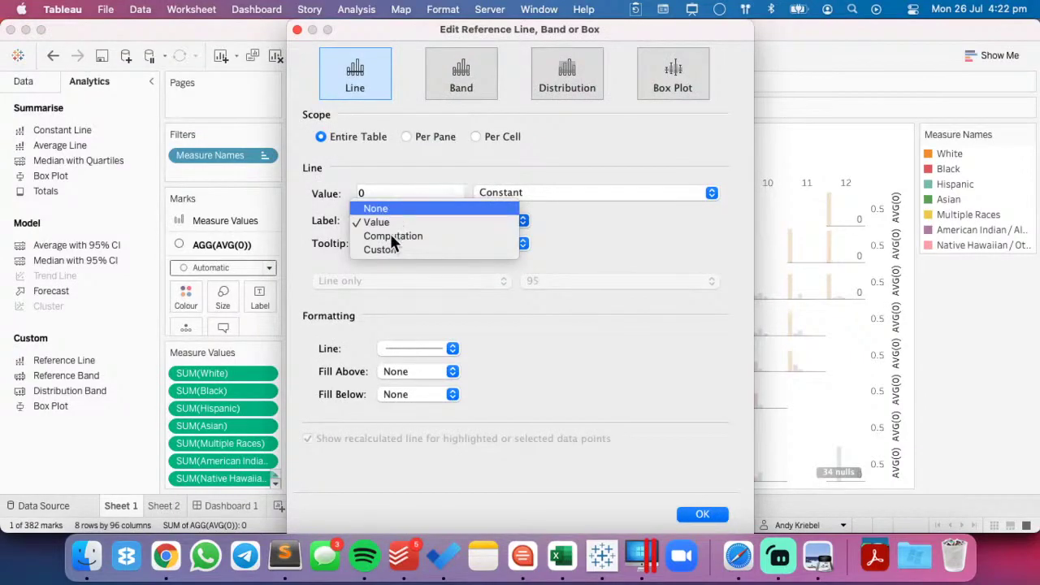
{"action": "left_click", "coordinate": [386, 241]}
{"action": "left_click", "coordinate": [385, 232]}
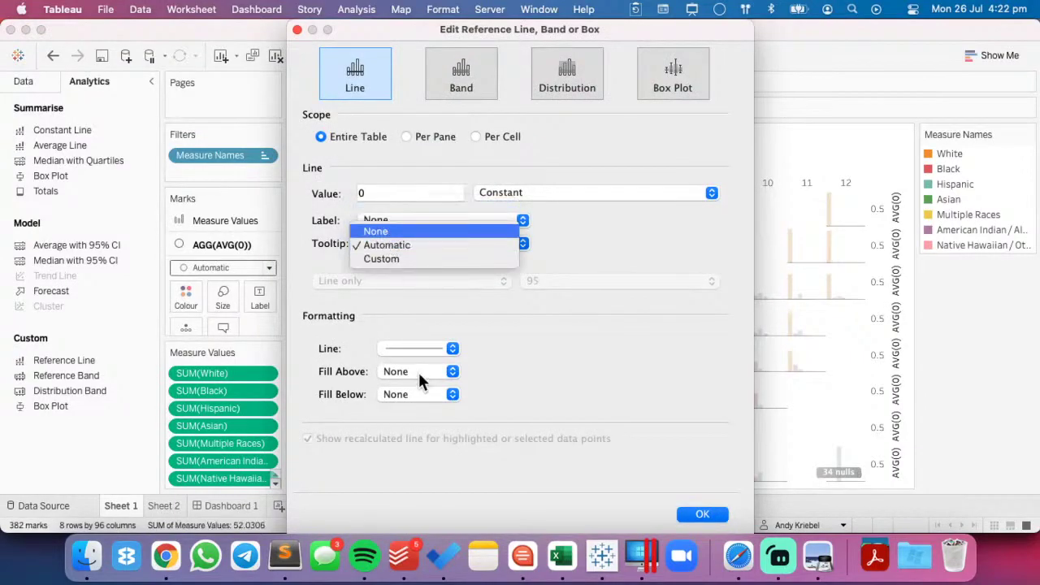
- Format the constant line in the middle thickness and a near-black colour, and accept the reference line settings
{"action": "left_click", "coordinate": [414, 347]}
{"action": "left_click", "coordinate": [436, 206]}
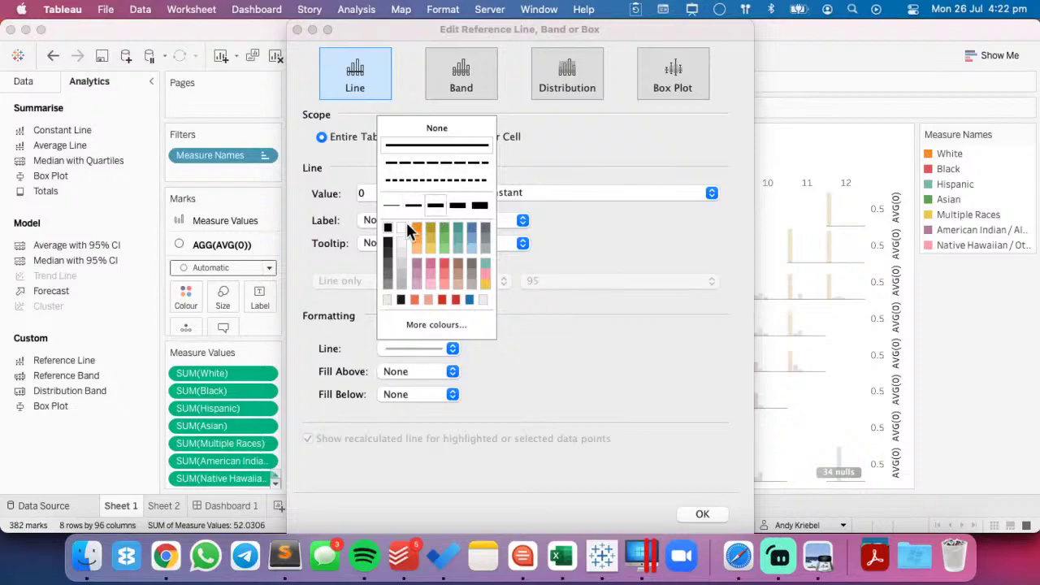
{"action": "left_click", "coordinate": [389, 243]}
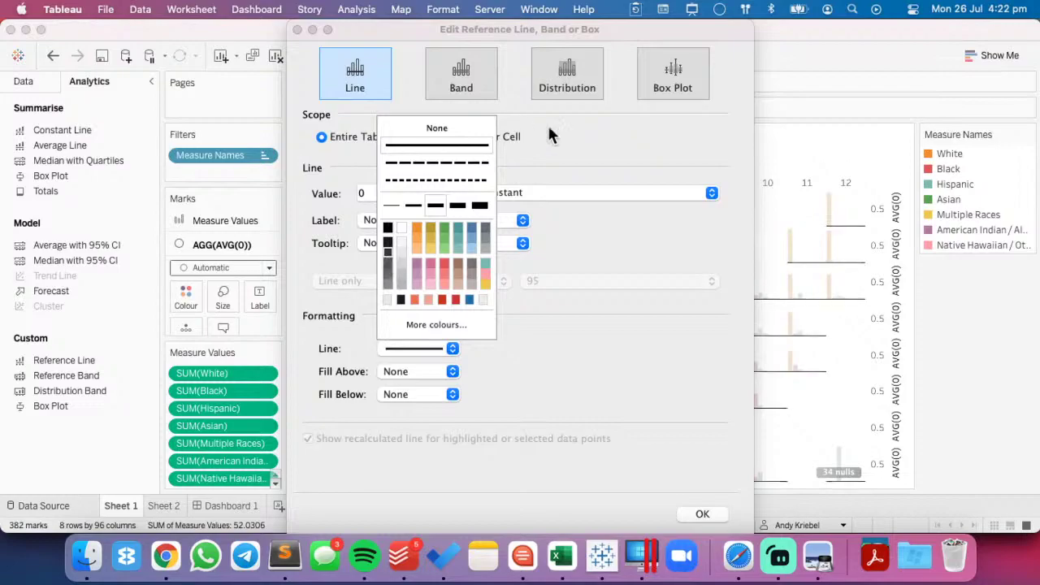
{"action": "left_click", "coordinate": [608, 153]}
{"action": "left_click", "coordinate": [709, 514]}
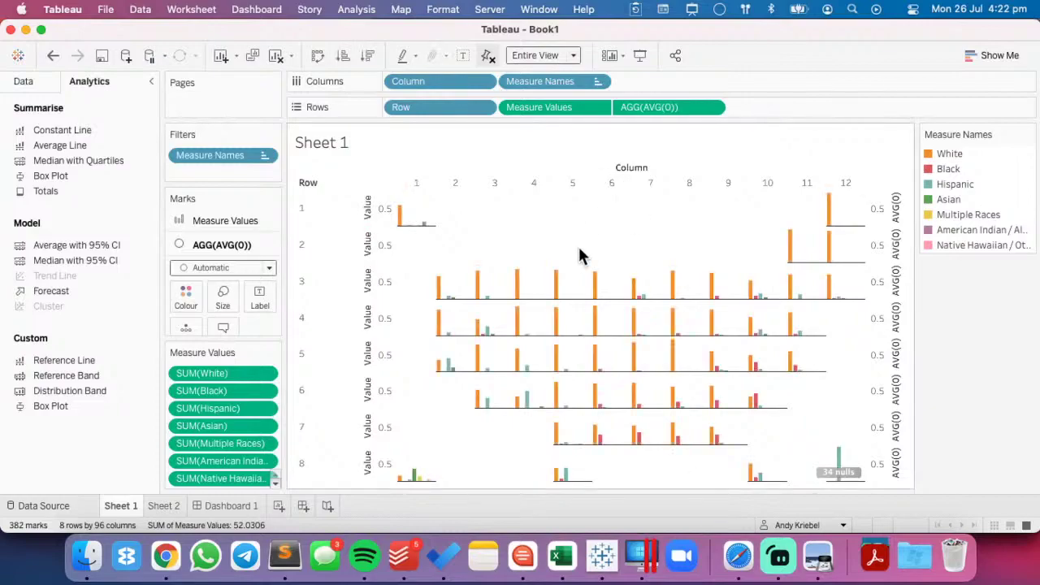
- Set the Measure Values axis to a fixed start of 0.05 and a fixed end of 1.1
{"action": "right_click", "coordinate": [369, 216]}
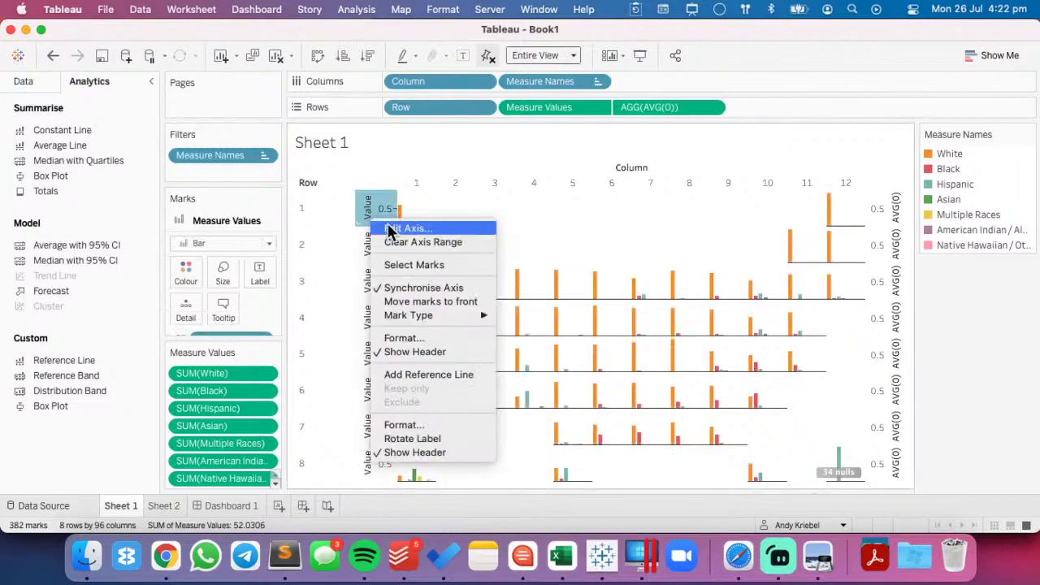
{"action": "left_click", "coordinate": [390, 230]}
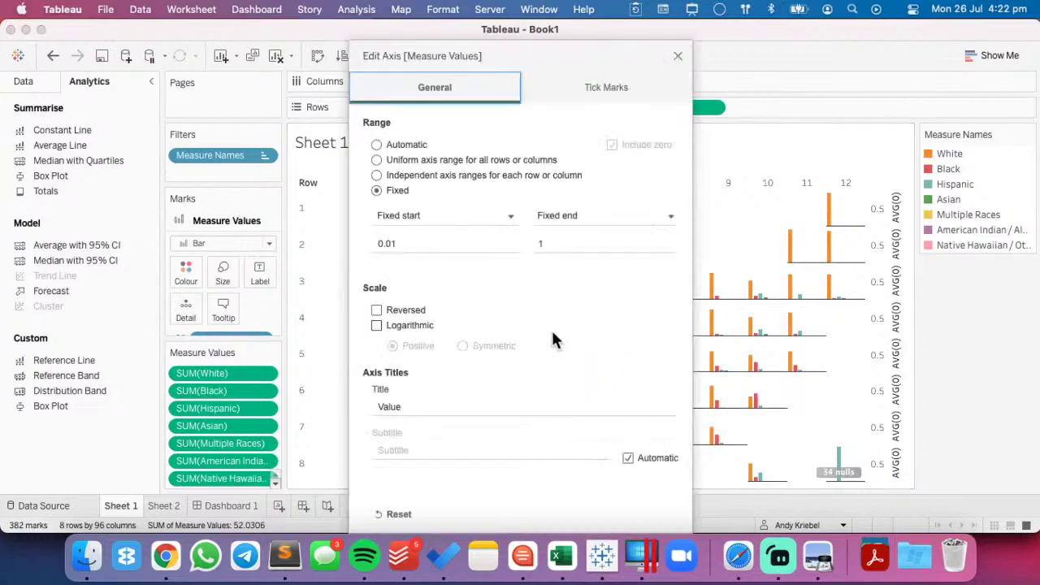
{"action": "left_click", "coordinate": [417, 237]}
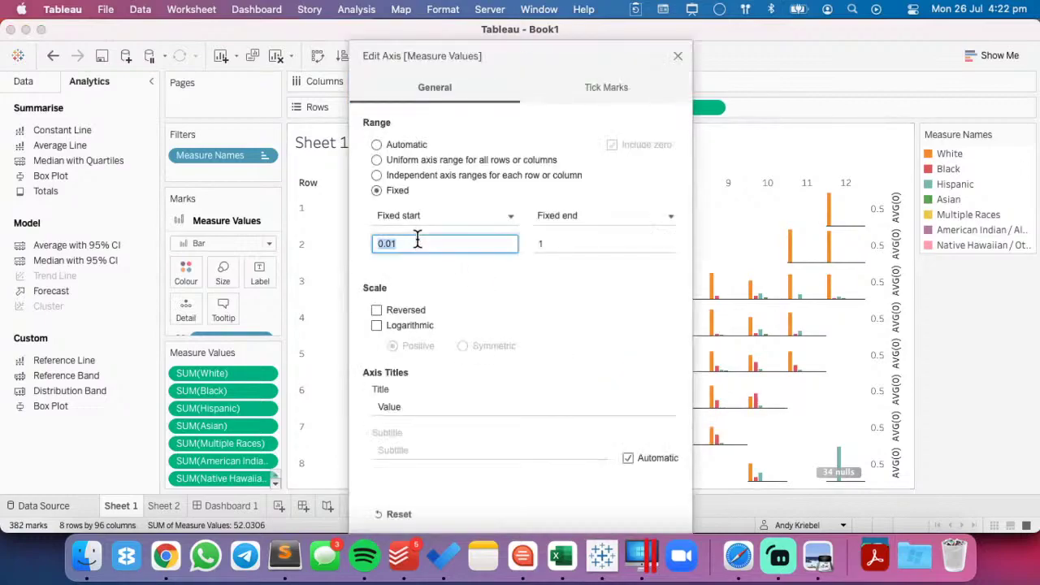
{"action": "left_click", "coordinate": [417, 237]}
{"action": "key", "text": "Tab"}
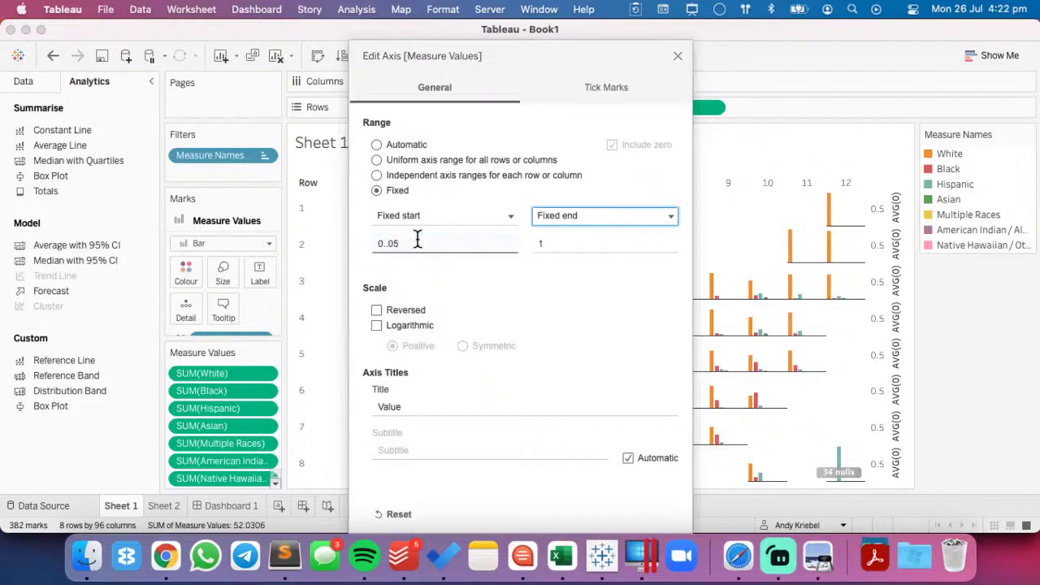
{"action": "left_click", "coordinate": [415, 243]}
{"action": "key", "text": "Tab"}
{"action": "key", "text": "Tab"}
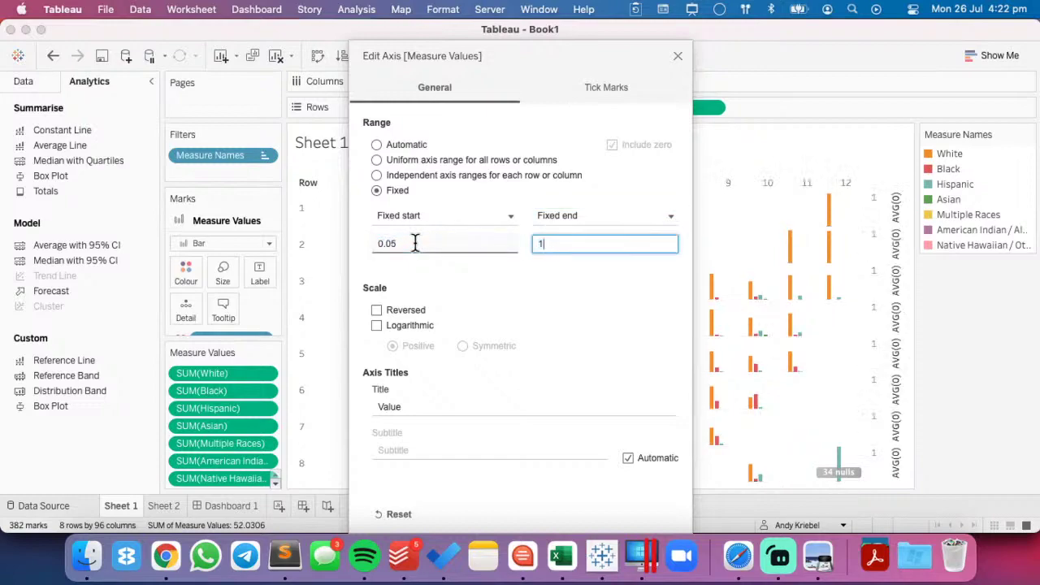
{"action": "key", "text": "Tab"}
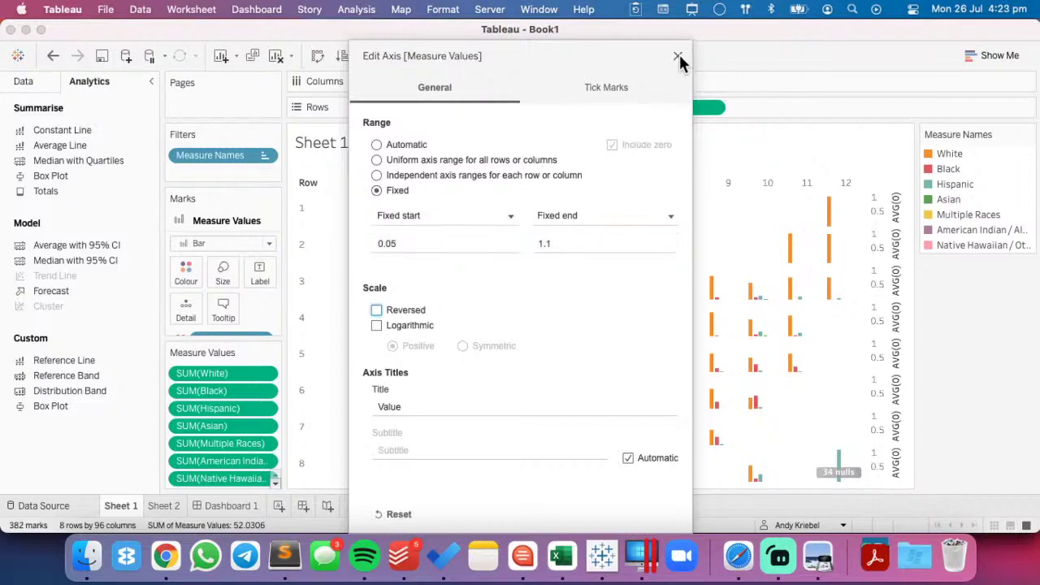
- Set the fixed start of the Measure Values axis to -0.05 and close the axis settings
{"action": "double_click", "coordinate": [401, 242]}
{"action": "key", "text": "BackSpace"}
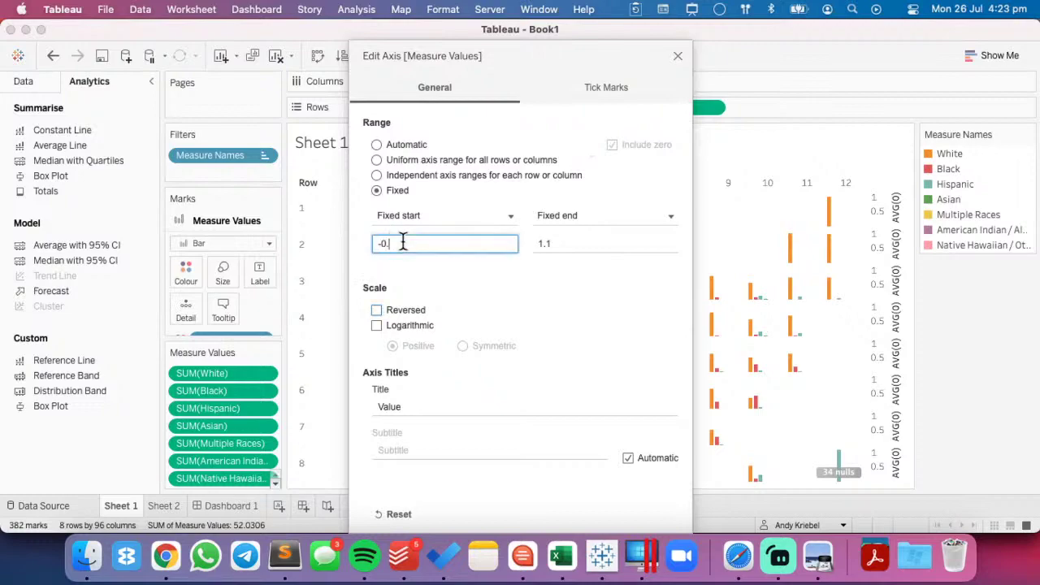
{"action": "key", "text": "Tab"}
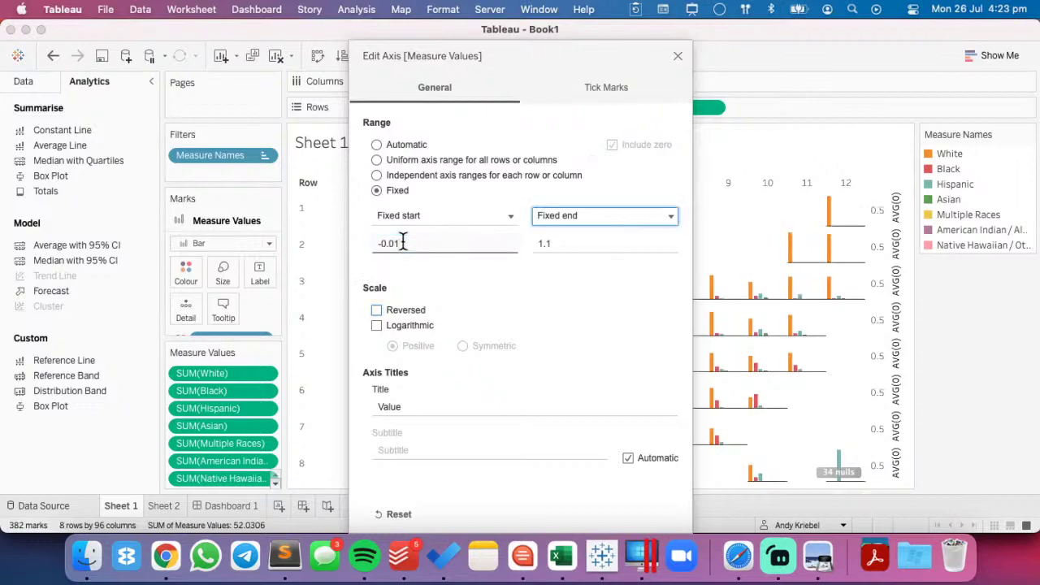
{"action": "key", "text": "shift+Tab"}
{"action": "left_click", "coordinate": [401, 241]}
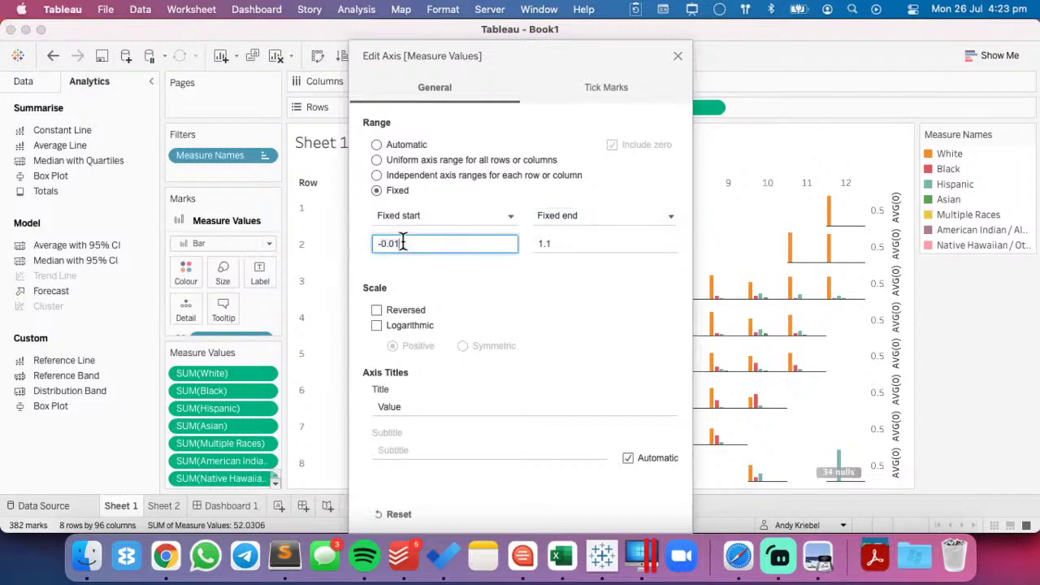
{"action": "key", "text": "Tab"}
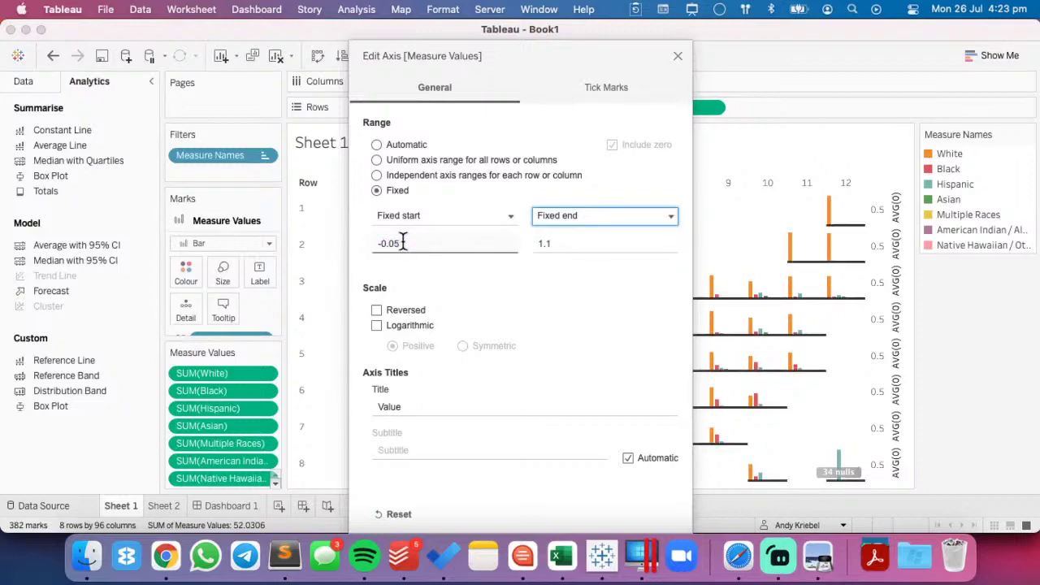
{"action": "left_click", "coordinate": [679, 55]}
- Format the constant line at 0 with the second-thinnest line thickness
{"action": "left_click", "coordinate": [432, 226]}
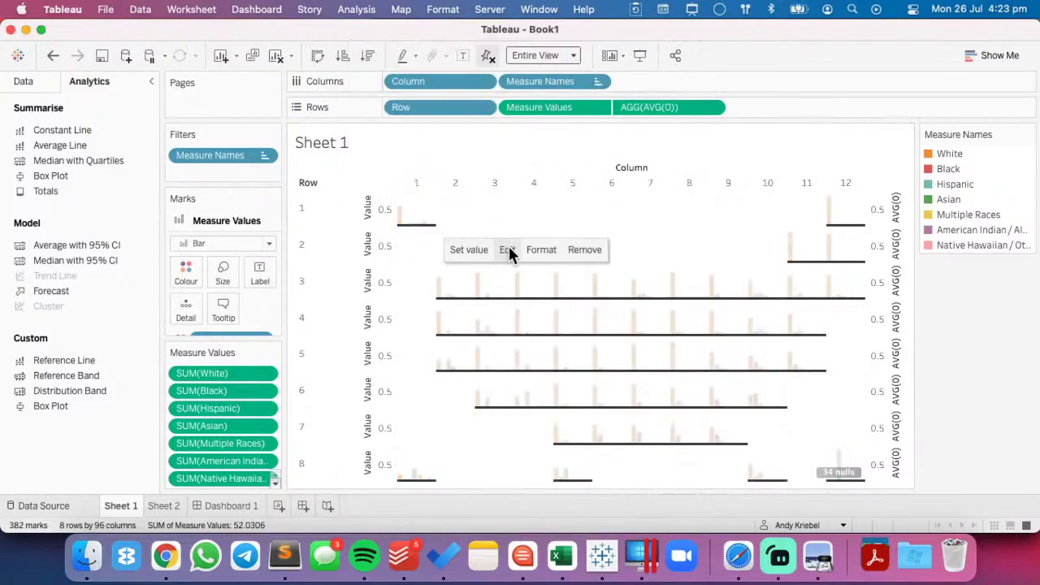
{"action": "left_click", "coordinate": [542, 250]}
{"action": "left_click", "coordinate": [88, 132]}
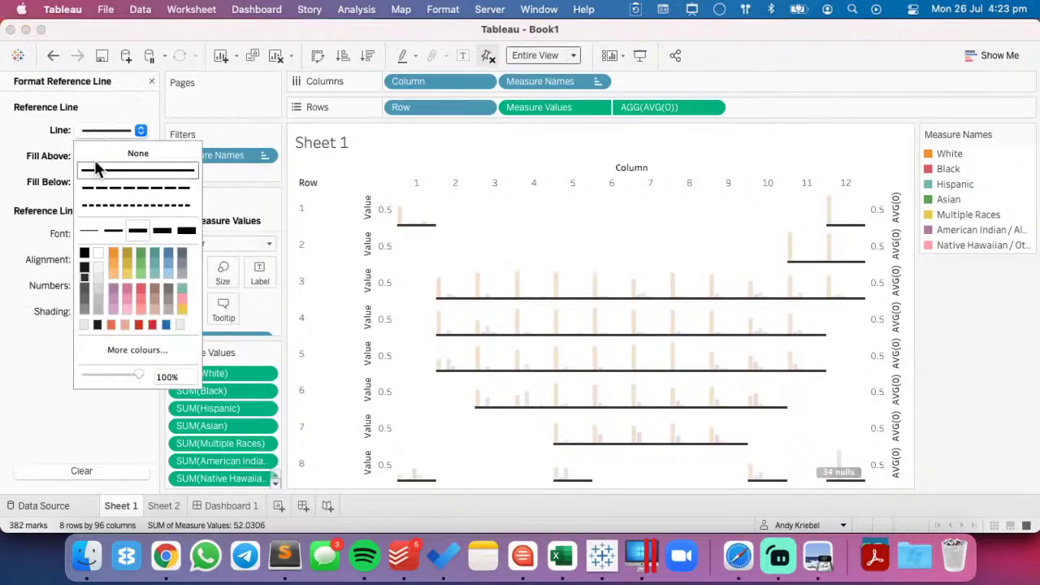
{"action": "left_click", "coordinate": [114, 234]}
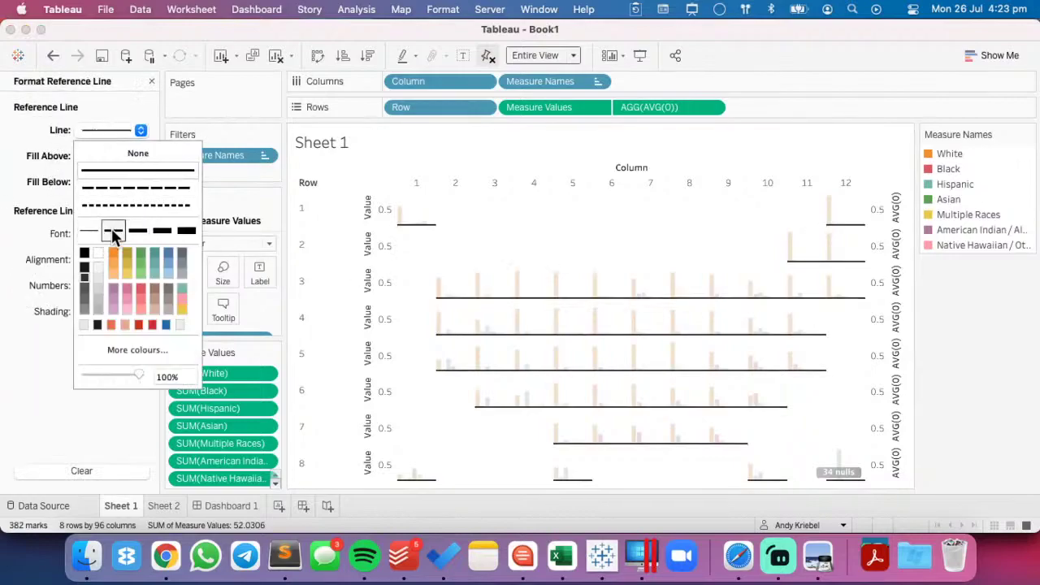
{"action": "left_click", "coordinate": [488, 242]}
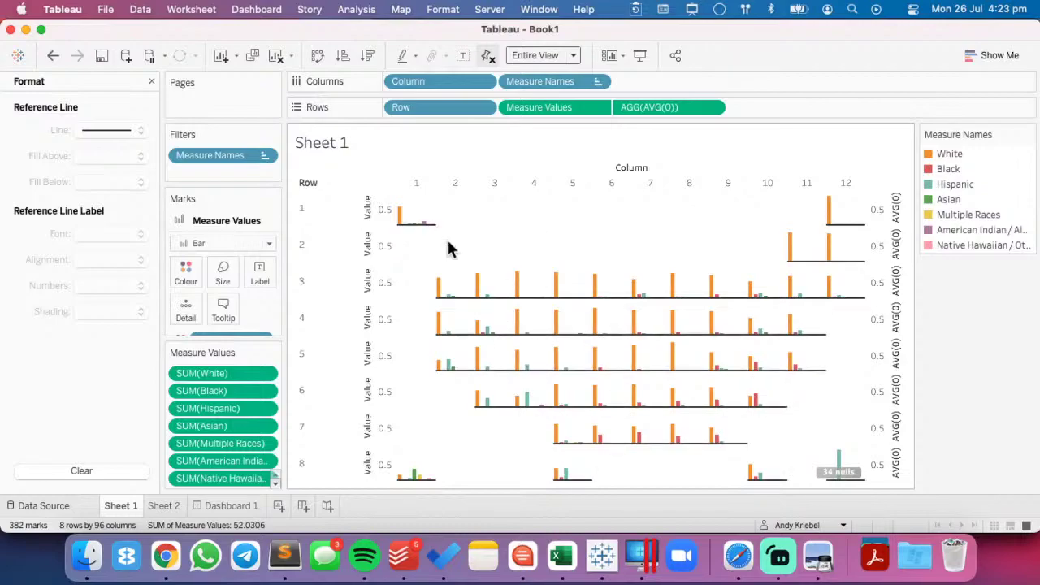
- Remove the constant line at 0 from the bar charts and close the reference line formatting
{"action": "mouse_move", "coordinate": [435, 227]}
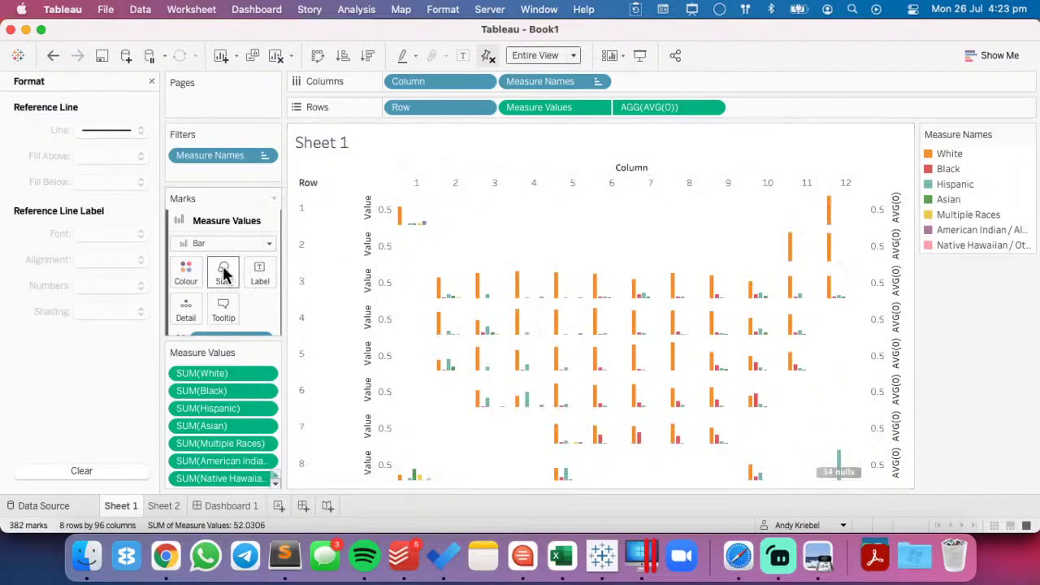
{"action": "left_click", "coordinate": [151, 82]}
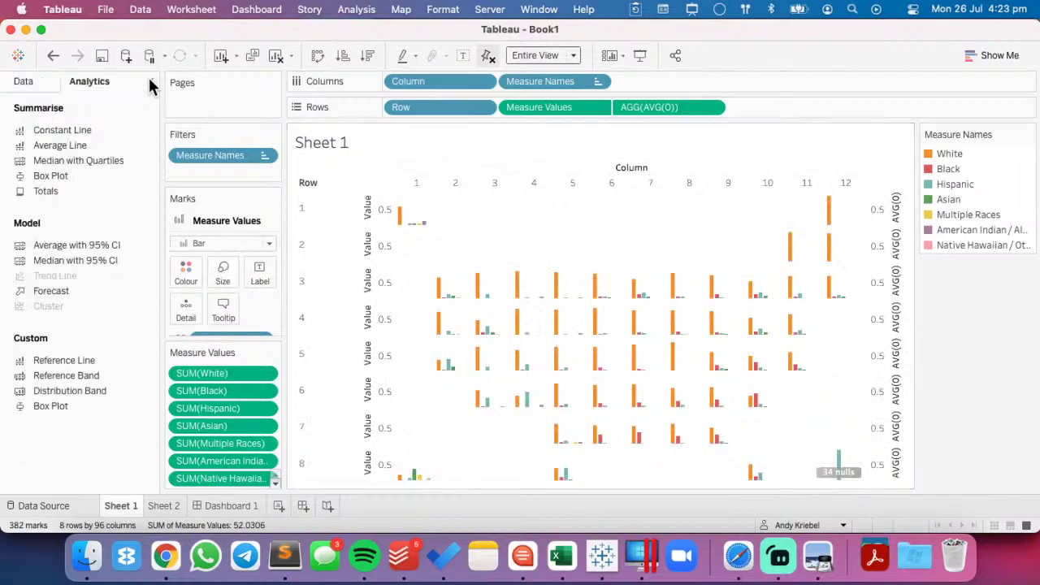
- Set the mark type of the AVG(0) measure to Bar
{"action": "scroll", "coordinate": [221, 270], "scroll_direction": "down", "scroll_amount": 3}
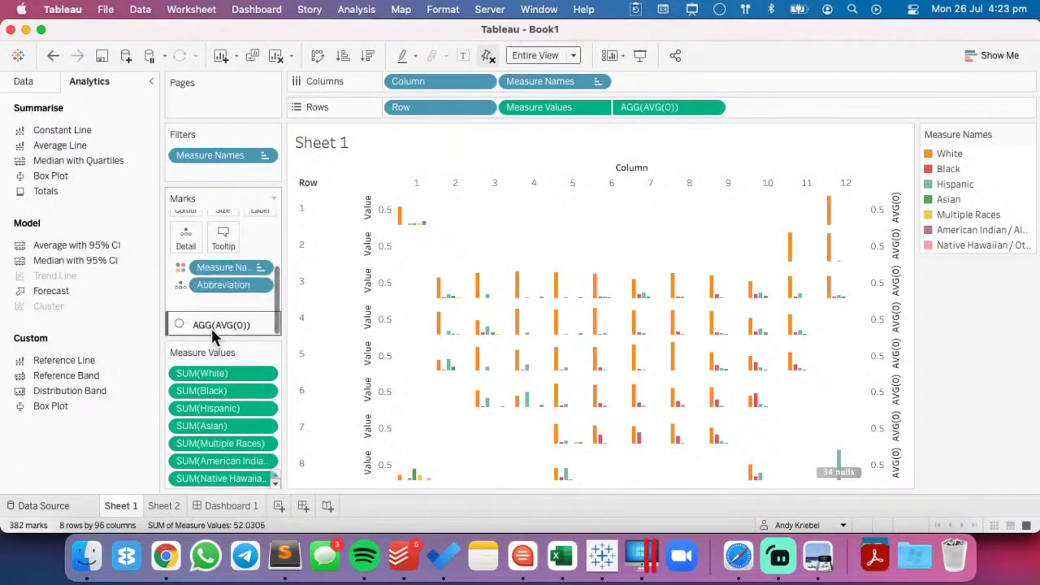
{"action": "scroll", "coordinate": [213, 333], "scroll_direction": "up", "scroll_amount": 2}
{"action": "scroll", "coordinate": [232, 269], "scroll_direction": "up", "scroll_amount": 3}
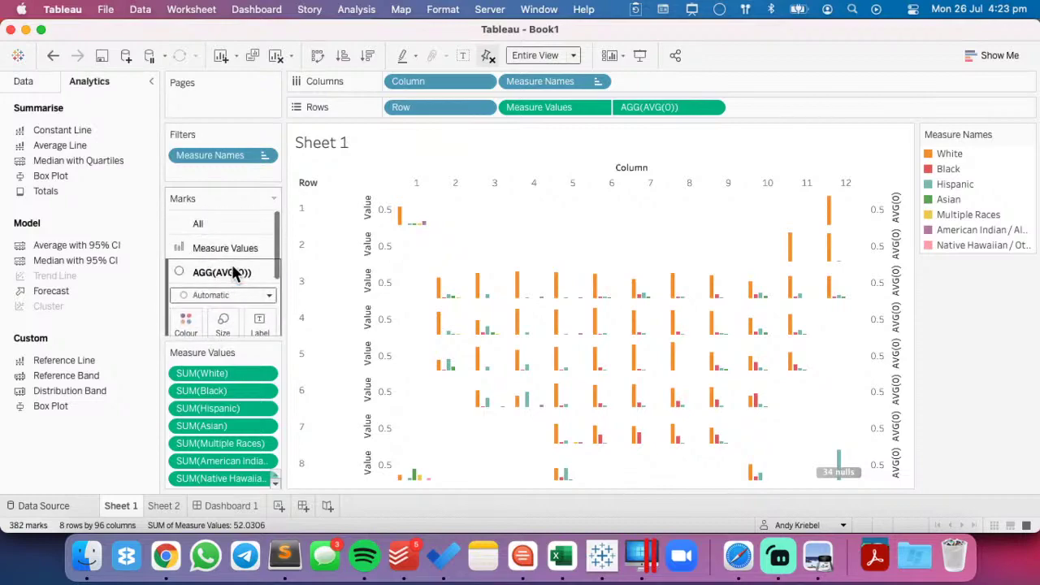
{"action": "left_click", "coordinate": [222, 297]}
{"action": "left_click", "coordinate": [215, 328]}
{"action": "scroll", "coordinate": [221, 271], "scroll_direction": "down", "scroll_amount": 2}
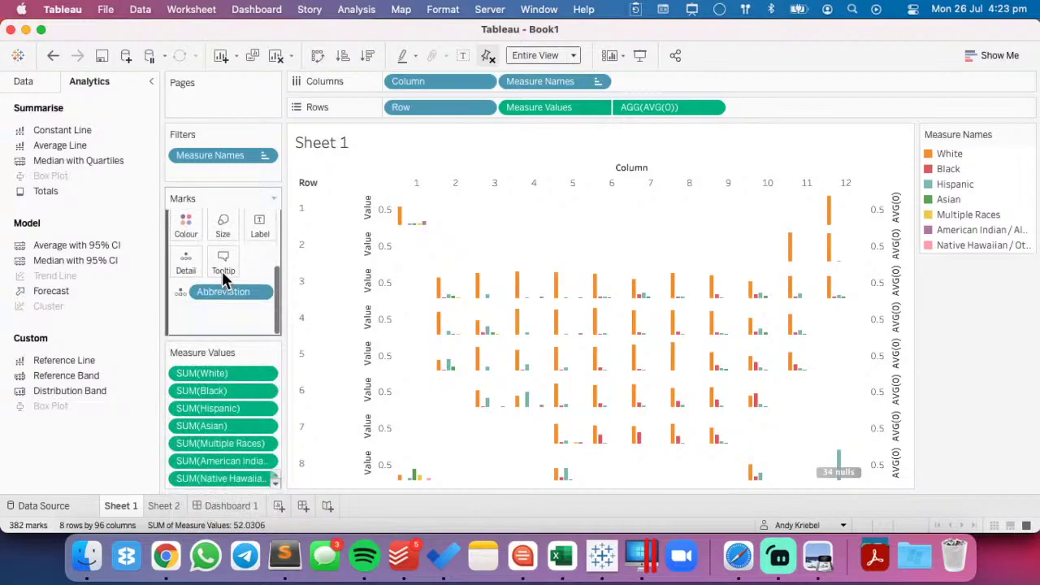
{"action": "scroll", "coordinate": [222, 270], "scroll_direction": "up", "scroll_amount": 2}
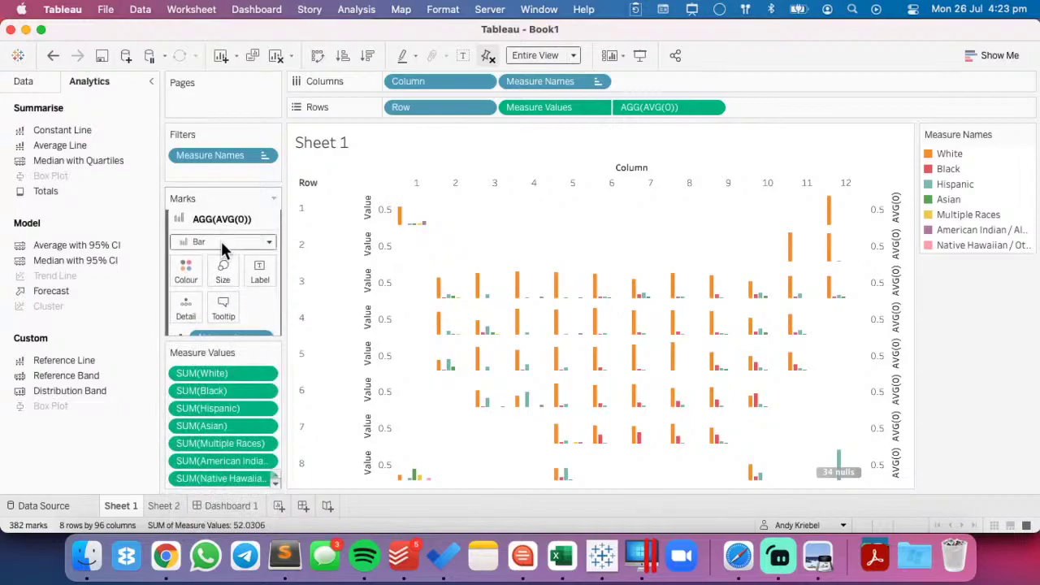
- Change the AVG(0) marks to Line and give them a near-black colour at 100% opacity
{"action": "left_click", "coordinate": [221, 242]}
{"action": "left_click", "coordinate": [201, 294]}
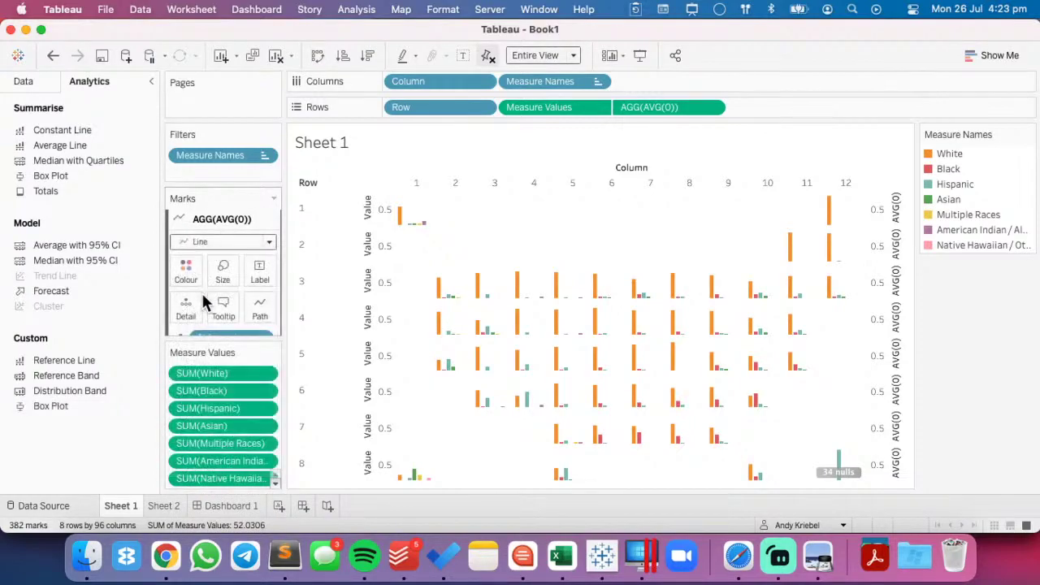
{"action": "scroll", "coordinate": [203, 303], "scroll_direction": "down", "scroll_amount": 2}
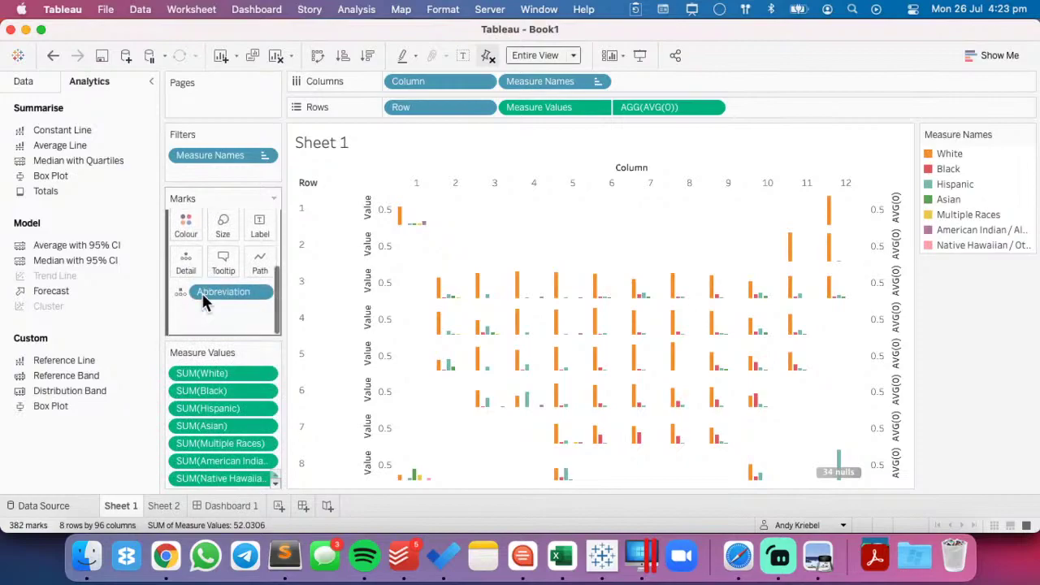
{"action": "left_click", "coordinate": [189, 233]}
{"action": "left_click_drag", "start_coordinate": [199, 413], "coordinate": [283, 422]}
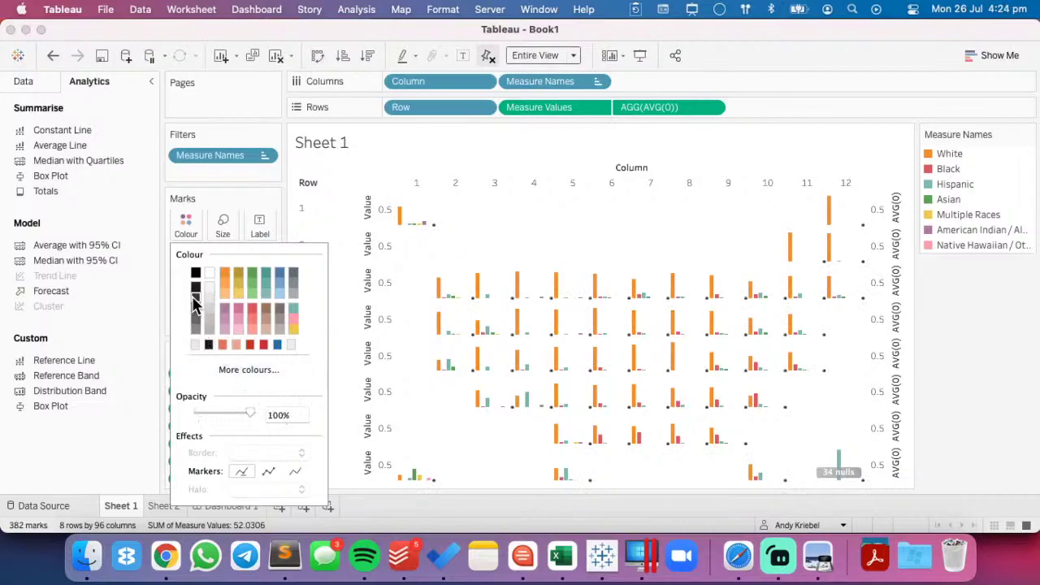
{"action": "left_click", "coordinate": [538, 249]}
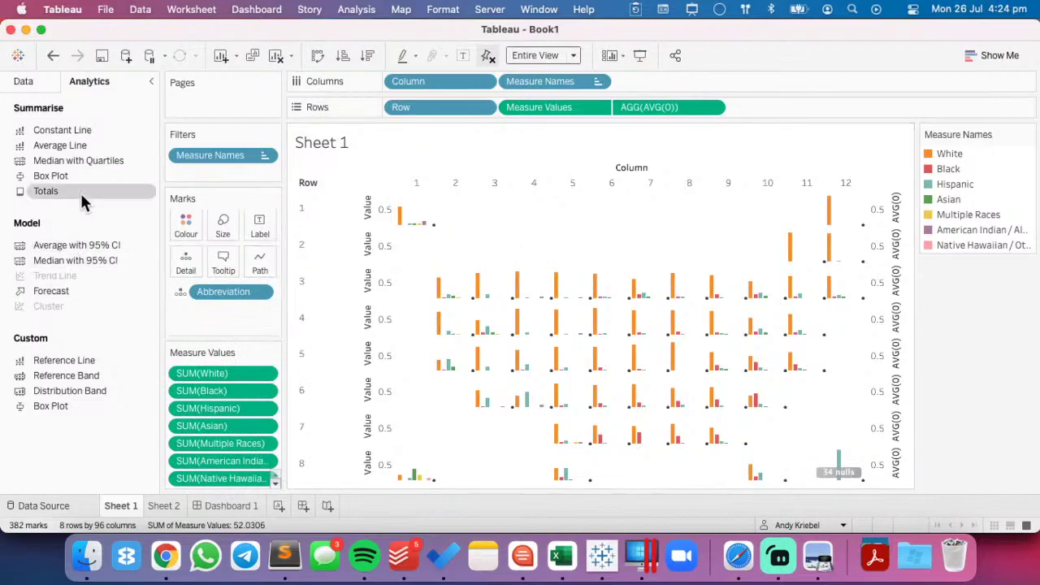
- Add Measure Names to the path of the AVG(0) lines and change their mark type to Bar
{"action": "left_click", "coordinate": [33, 82]}
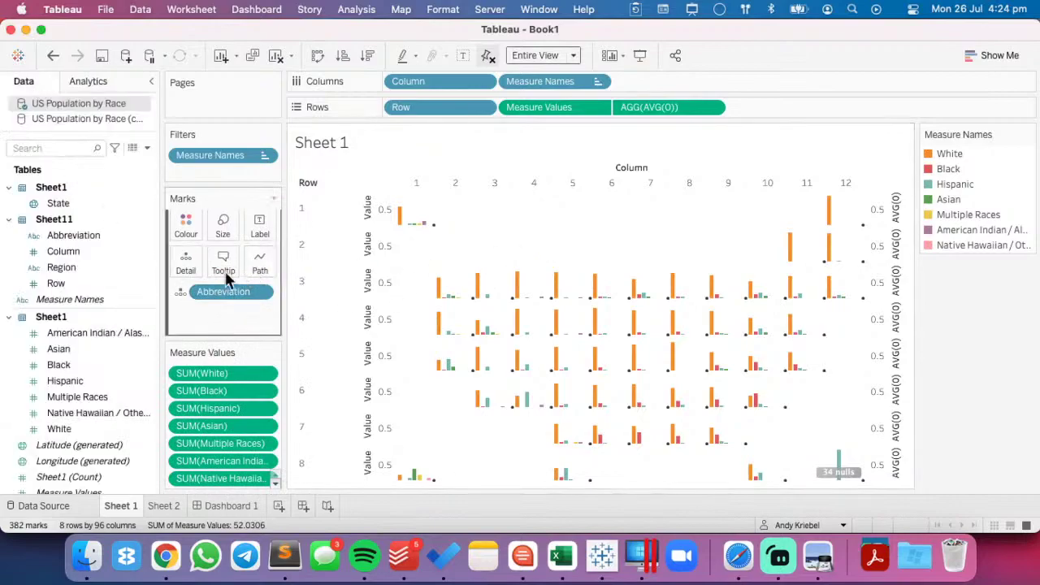
{"action": "left_click_drag", "start_coordinate": [97, 299], "coordinate": [258, 261]}
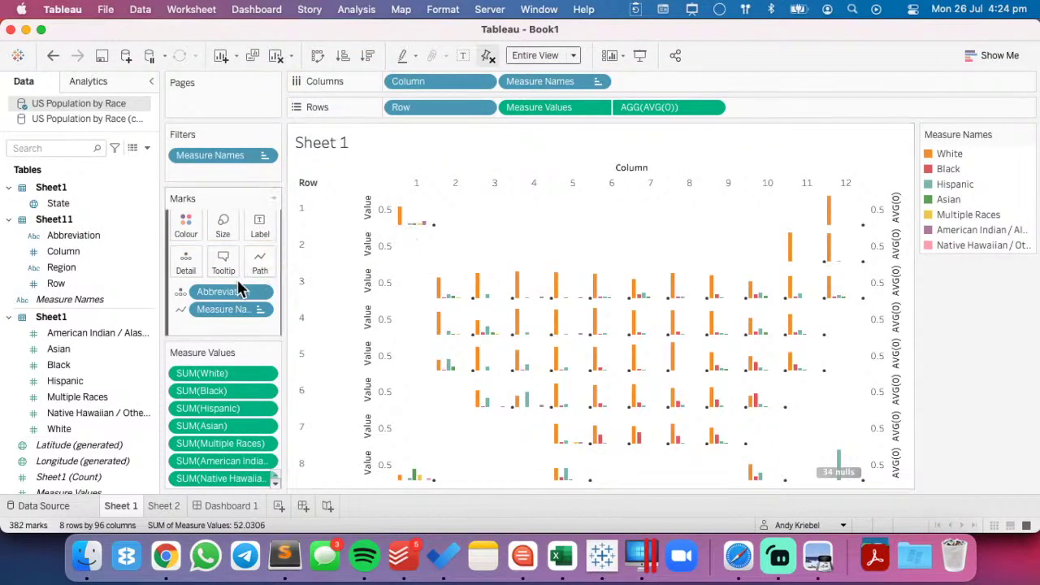
{"action": "scroll", "coordinate": [219, 244], "scroll_direction": "up", "scroll_amount": 1}
{"action": "scroll", "coordinate": [218, 244], "scroll_direction": "up", "scroll_amount": 1}
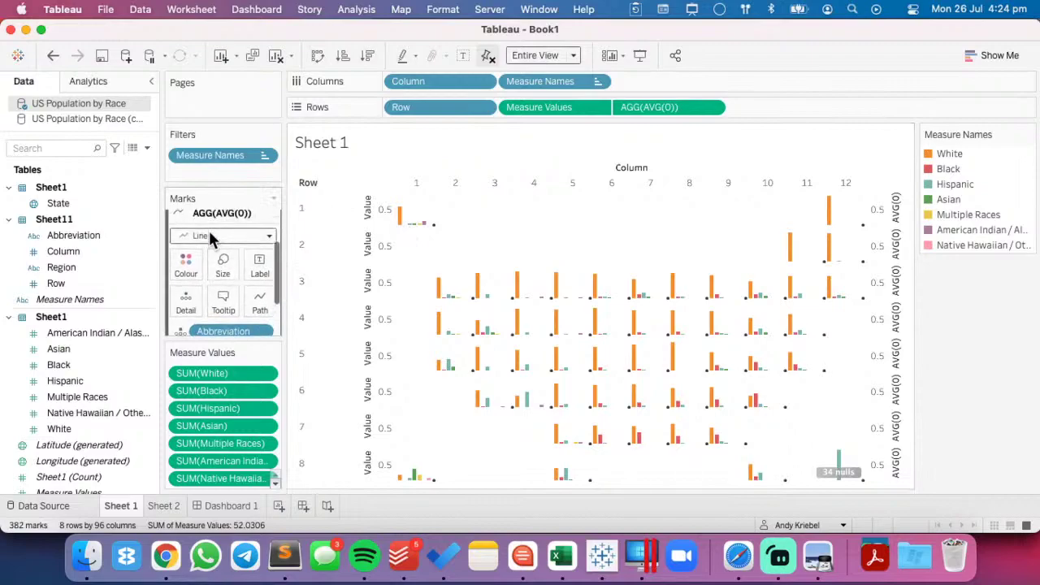
{"action": "left_click", "coordinate": [207, 232]}
{"action": "left_click", "coordinate": [206, 271]}
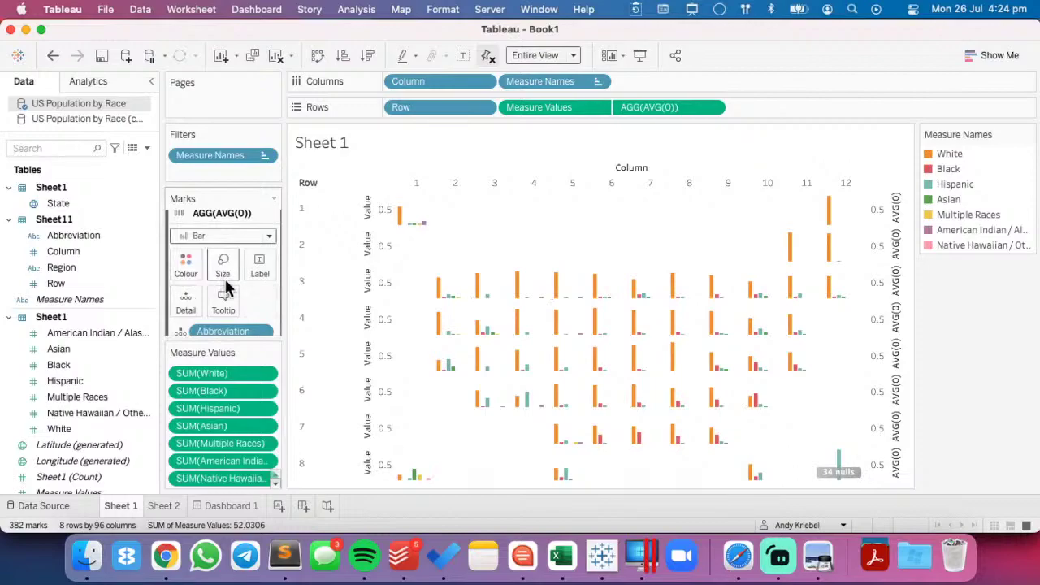
{"action": "scroll", "coordinate": [276, 313], "scroll_direction": "down", "scroll_amount": 1}
{"action": "scroll", "coordinate": [277, 314], "scroll_direction": "down", "scroll_amount": 1}
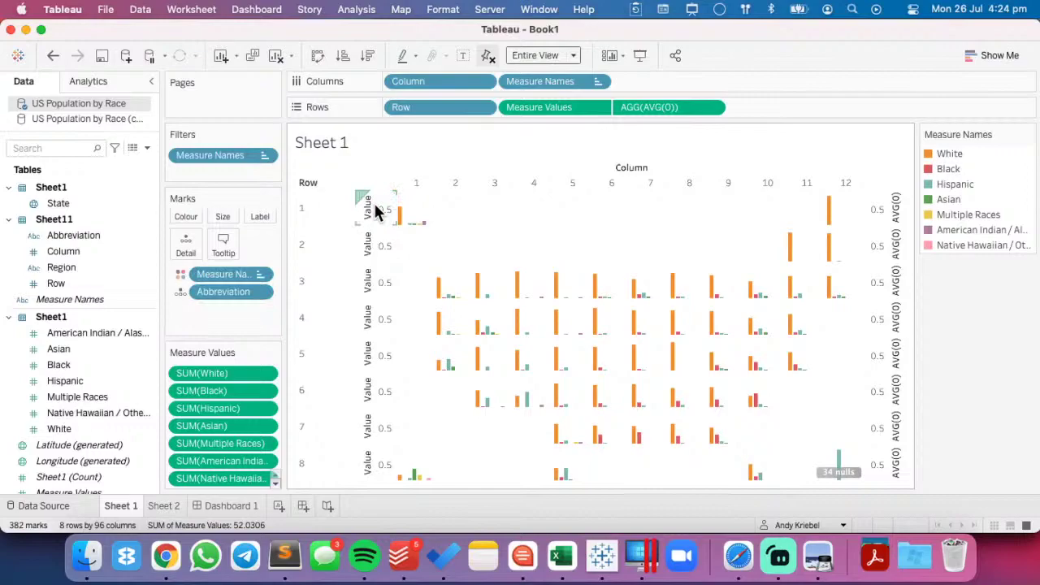
- Review the Measure Values axis range, and change the AVG(0) calculation on Rows to AVG(-0.02)
{"action": "double_click", "coordinate": [375, 210]}
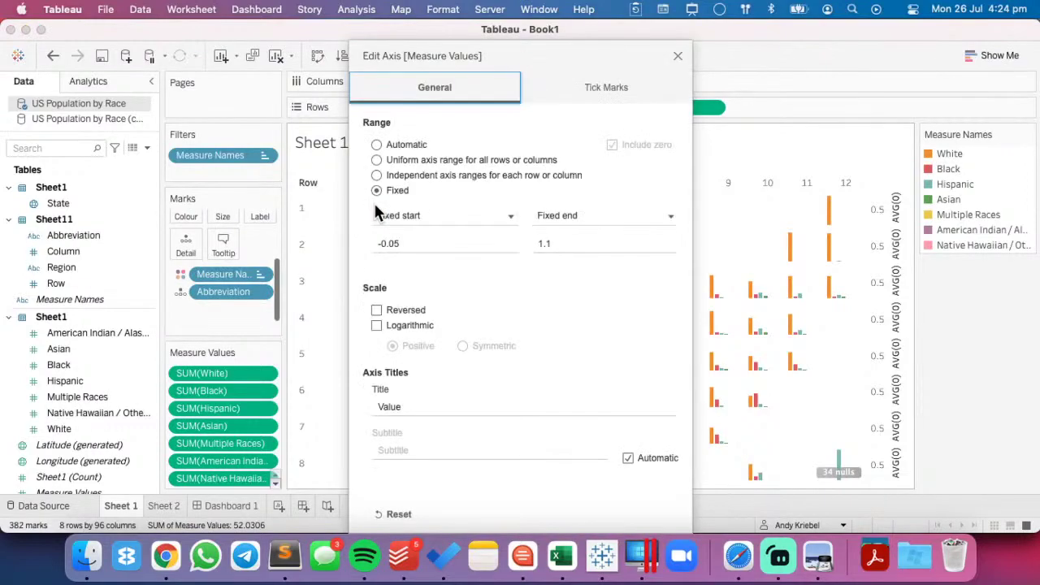
{"action": "left_click", "coordinate": [677, 58]}
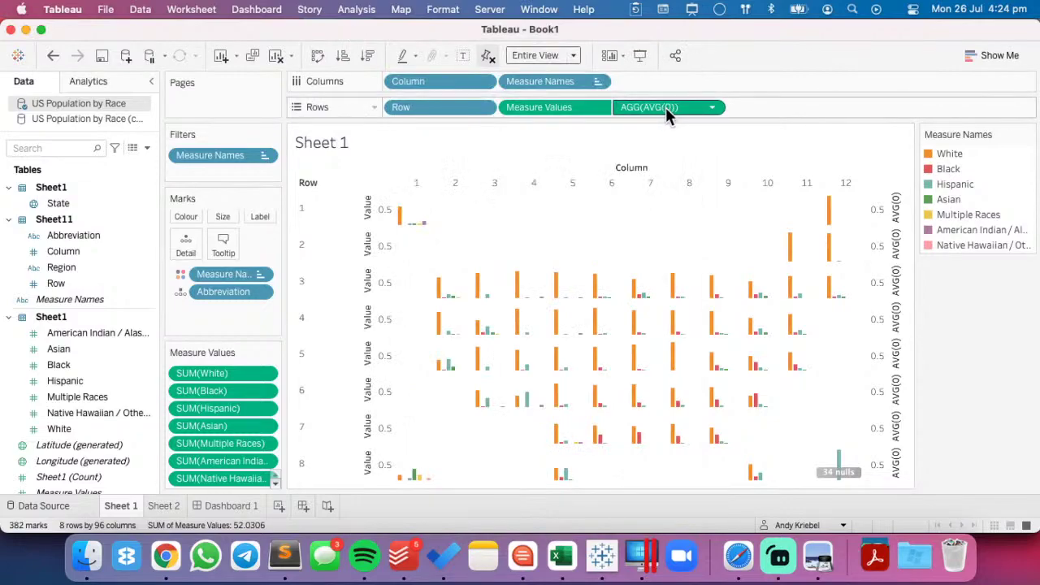
{"action": "double_click", "coordinate": [666, 112]}
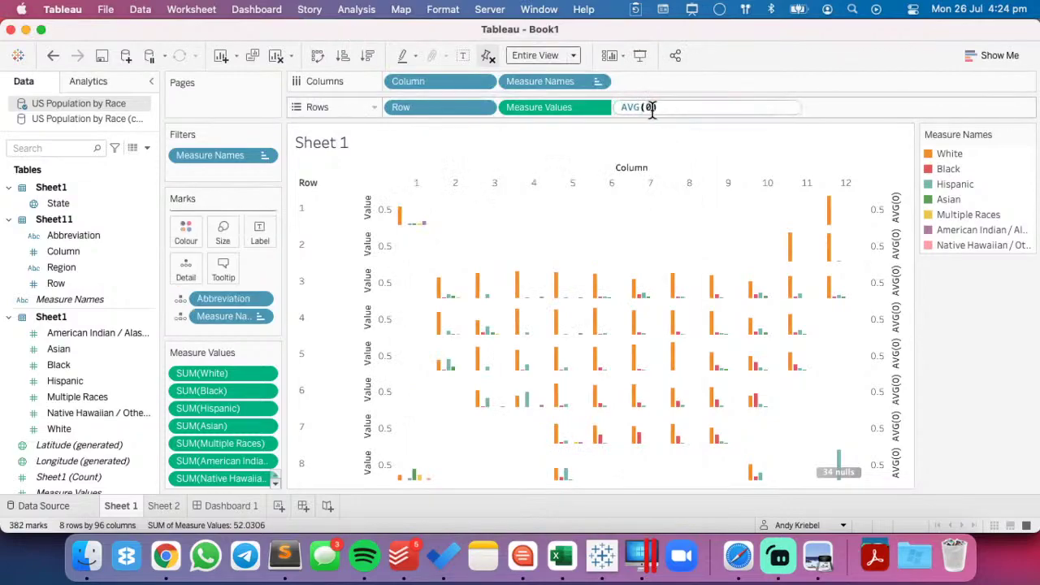
{"action": "left_click", "coordinate": [652, 108]}
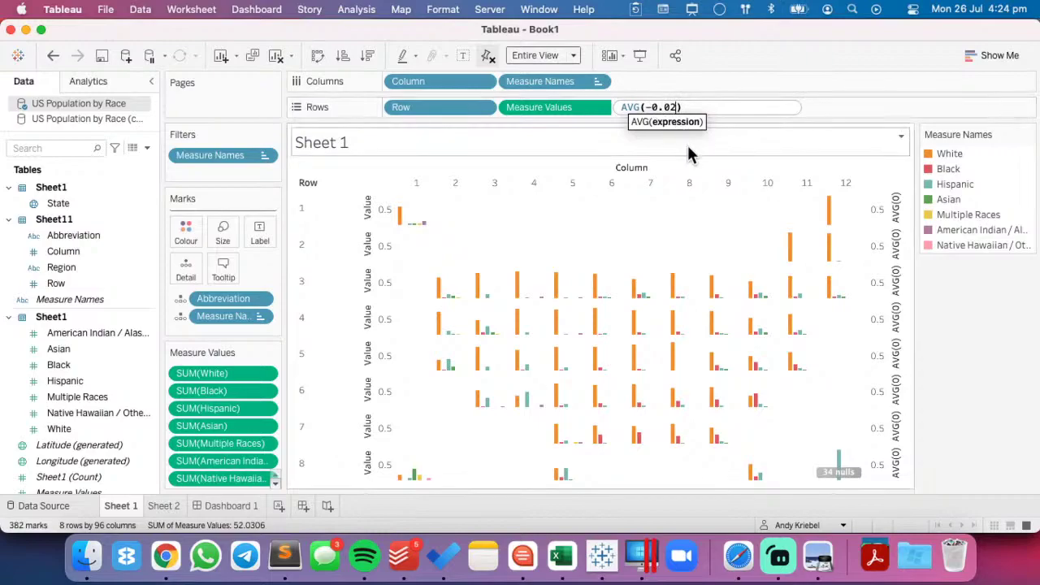
{"action": "left_click", "coordinate": [510, 257]}
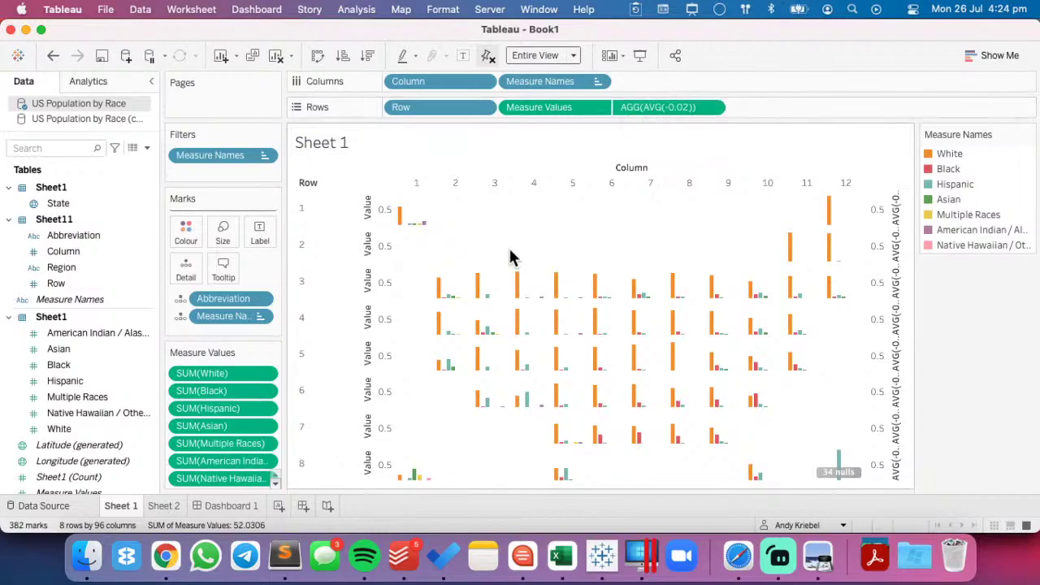
{"action": "right_click", "coordinate": [891, 213]}
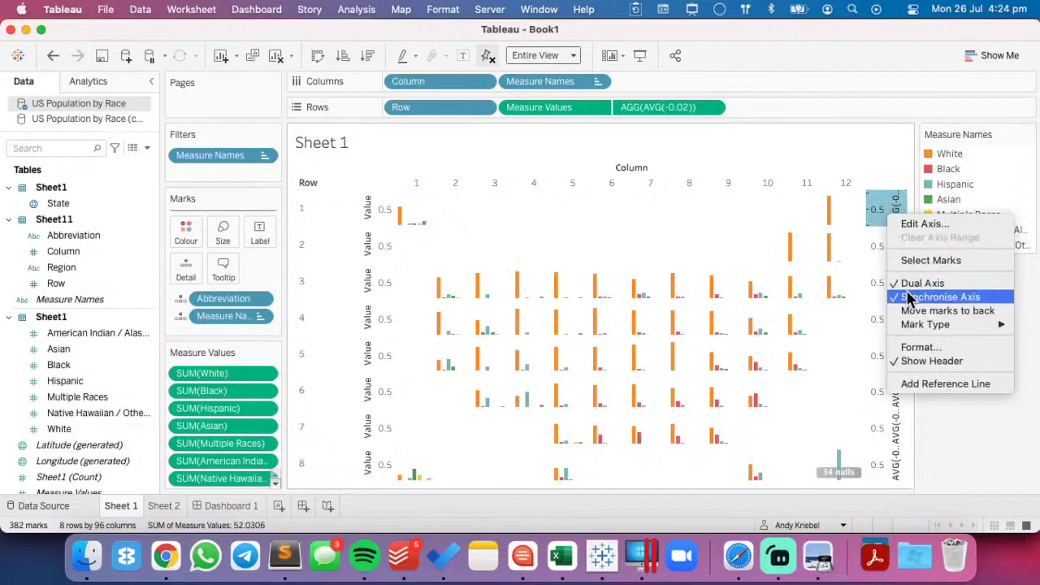
{"action": "left_click", "coordinate": [651, 248]}
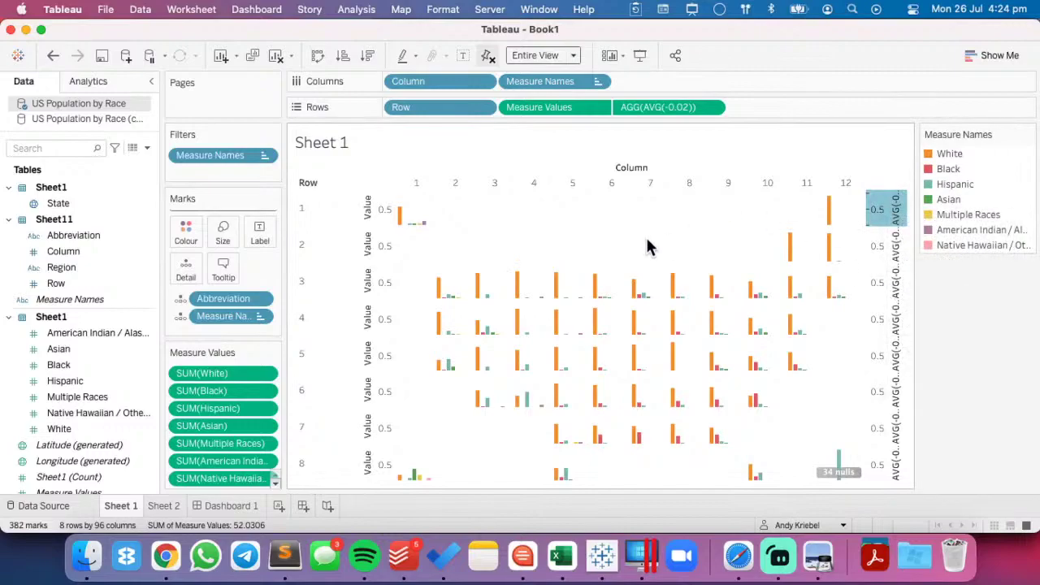
- Set the border of the AVG(-0.02) bars to None
{"action": "left_click", "coordinate": [184, 233]}
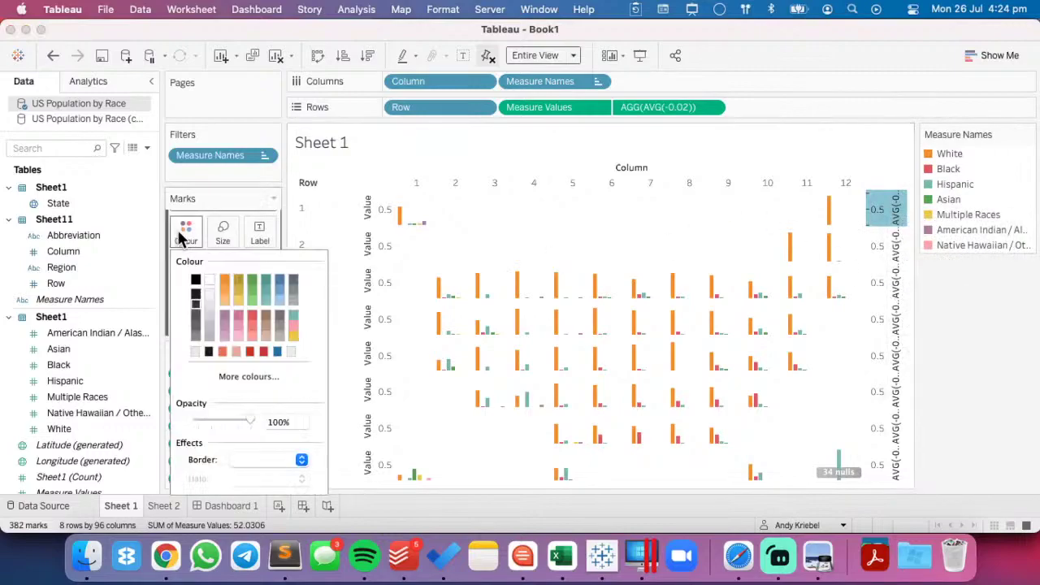
{"action": "left_click", "coordinate": [254, 457]}
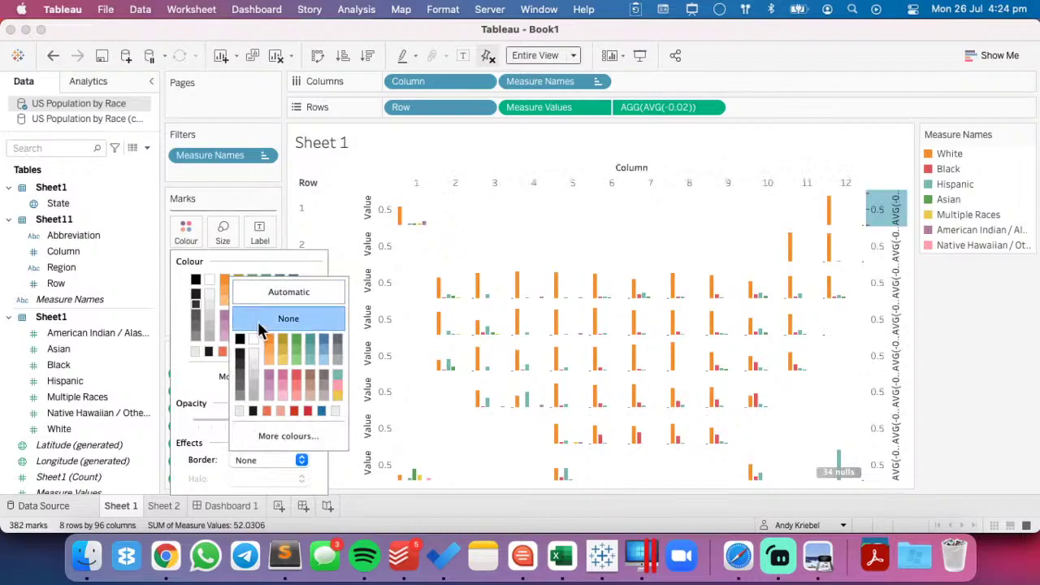
{"action": "left_click", "coordinate": [565, 216]}
- Remove Abbreviation and Measure Names from the detail of the AVG(-0.02) marks
{"action": "mouse_move", "coordinate": [438, 232]}
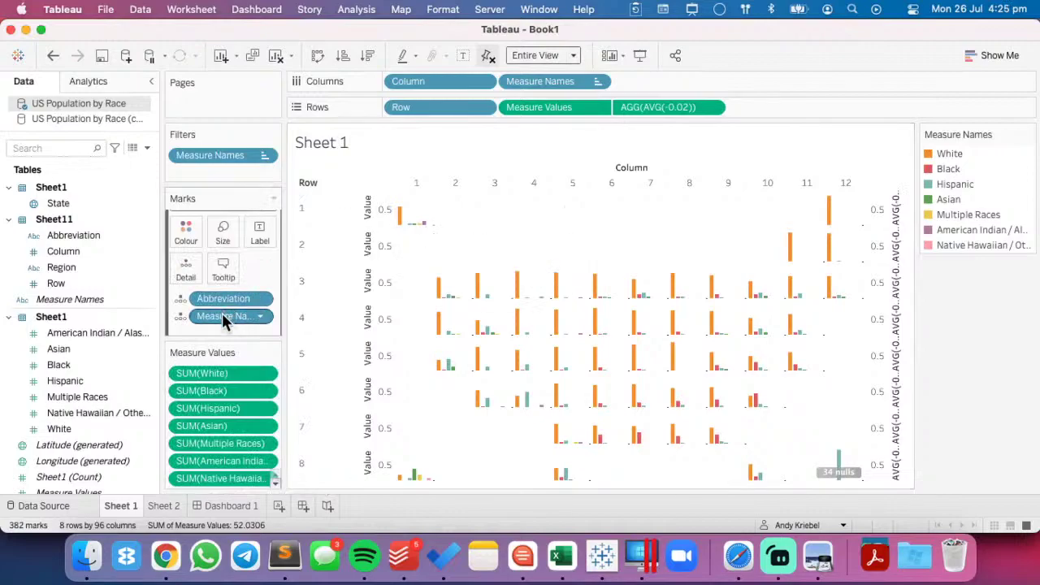
{"action": "left_click_drag", "start_coordinate": [222, 298], "coordinate": [107, 271]}
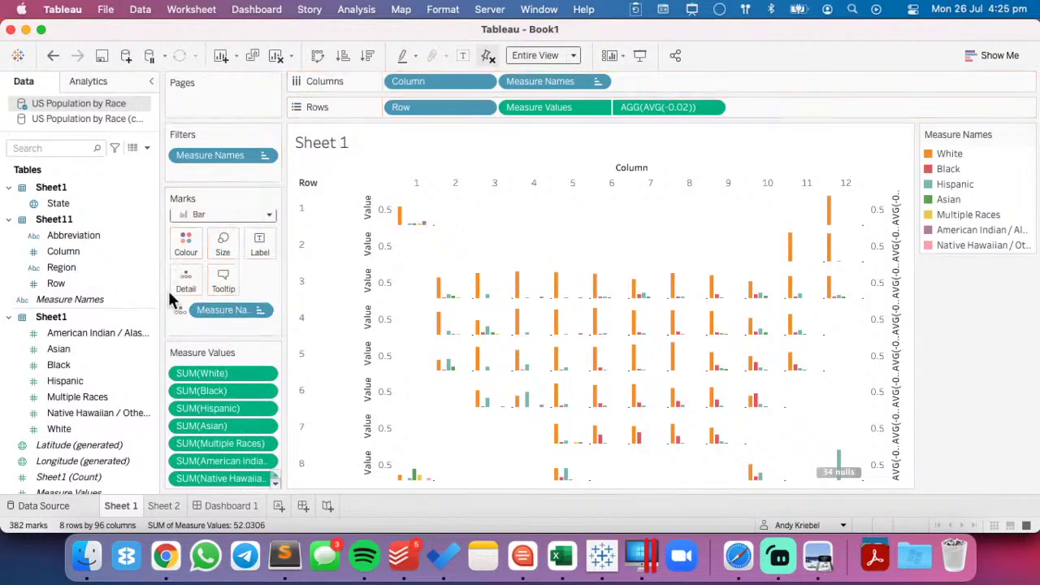
{"action": "left_click_drag", "start_coordinate": [207, 299], "coordinate": [68, 259]}
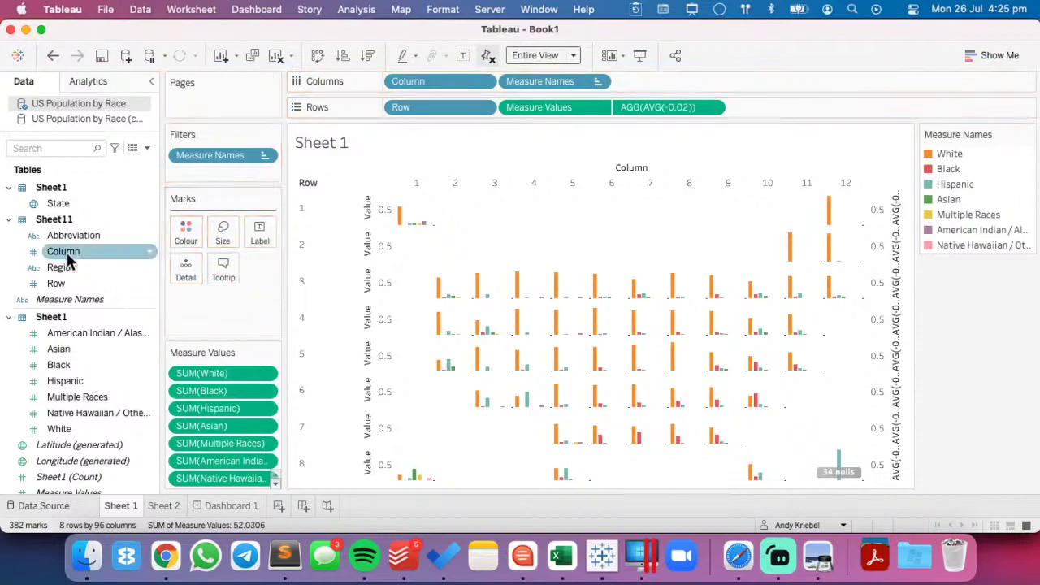
- Undo the AVG(-0.02) bar changes back to the AVG(0) version with reference lines as baselines
{"action": "left_click", "coordinate": [51, 58]}
{"action": "left_click", "coordinate": [51, 58]}
{"action": "left_click", "coordinate": [51, 57]}
{"action": "left_click", "coordinate": [52, 58]}
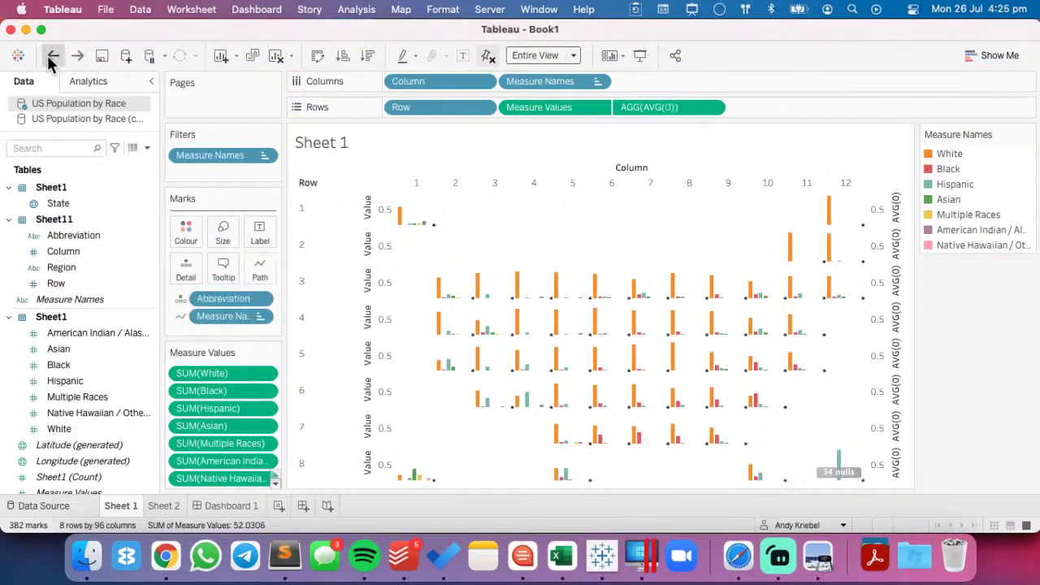
{"action": "left_click", "coordinate": [51, 58]}
{"action": "left_click", "coordinate": [51, 58]}
{"action": "left_click", "coordinate": [51, 58]}
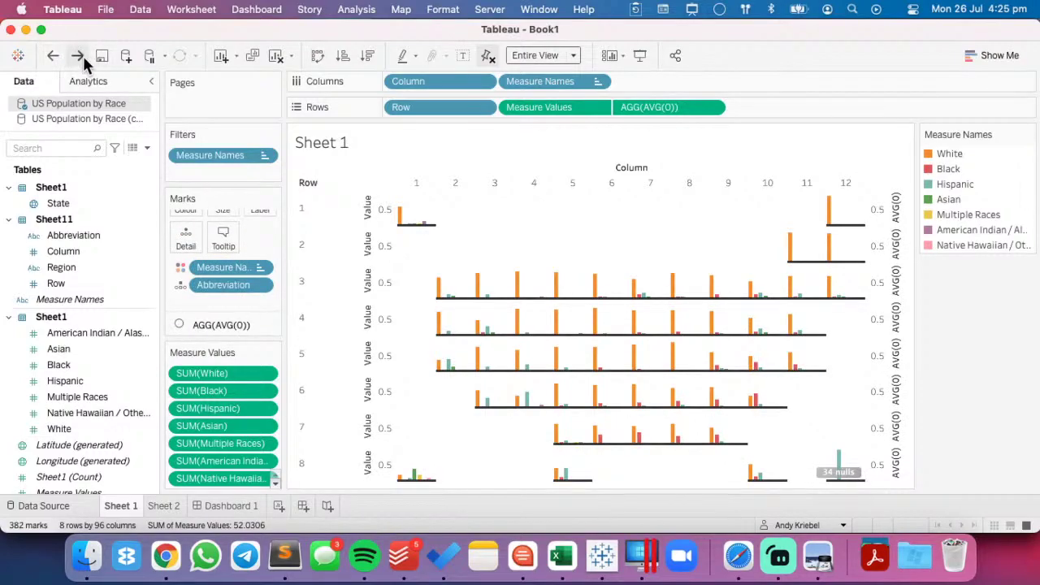
{"action": "left_click", "coordinate": [77, 55]}
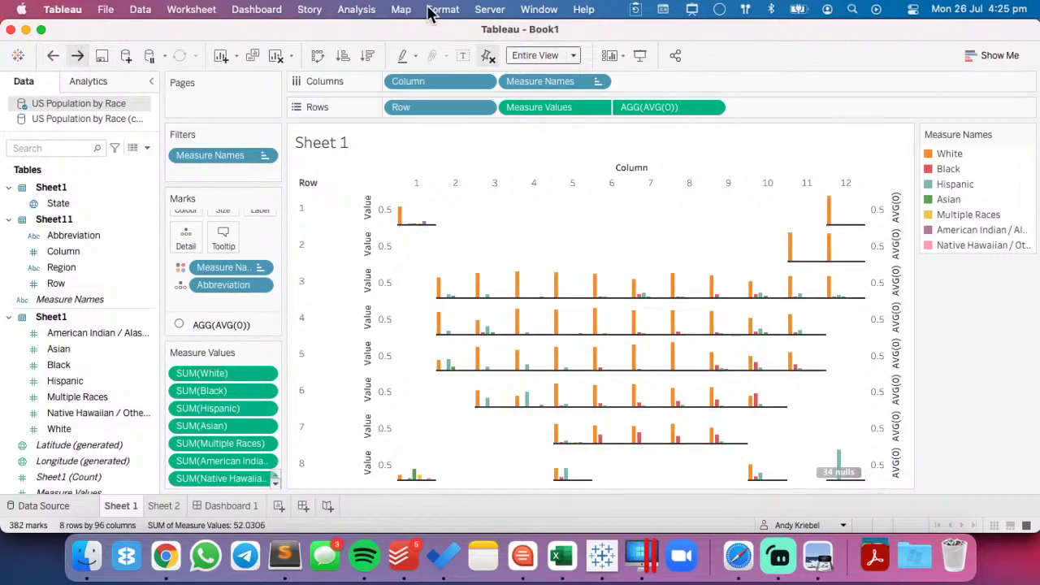
- Format the sheet's reference lines with the thinnest line width
{"action": "right_click", "coordinate": [435, 233]}
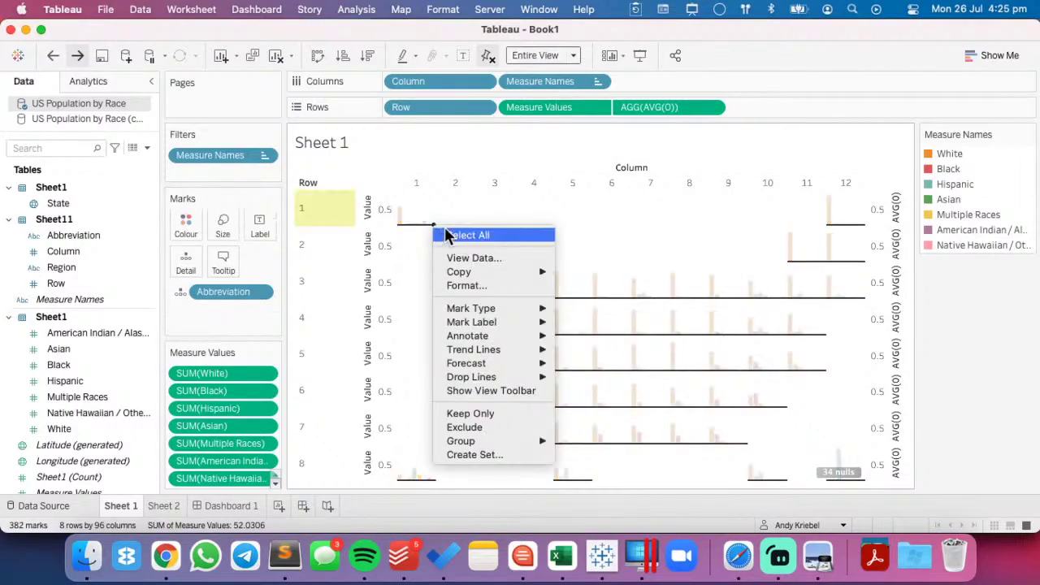
{"action": "left_click", "coordinate": [472, 282]}
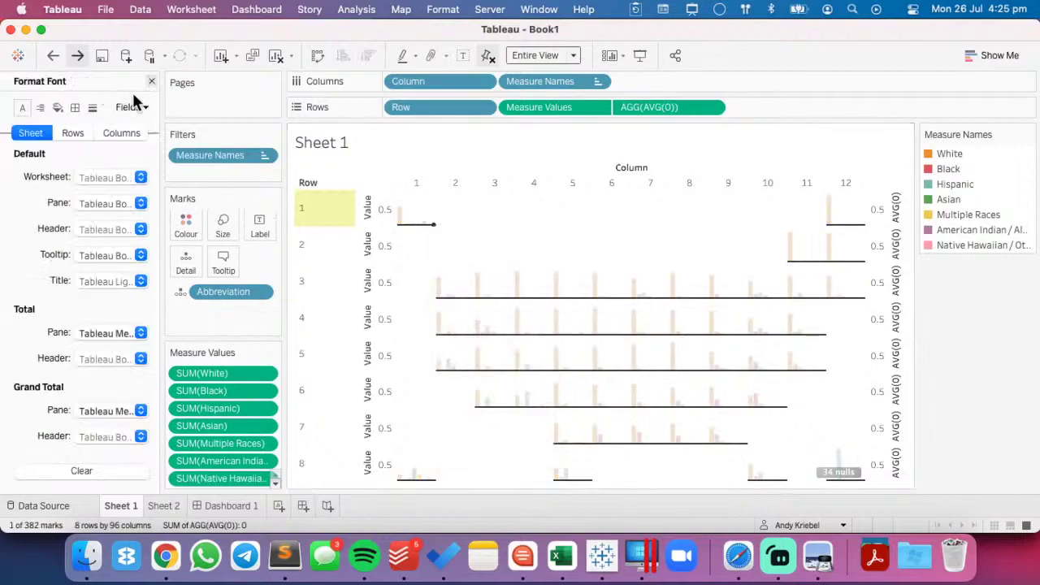
{"action": "left_click", "coordinate": [93, 108]}
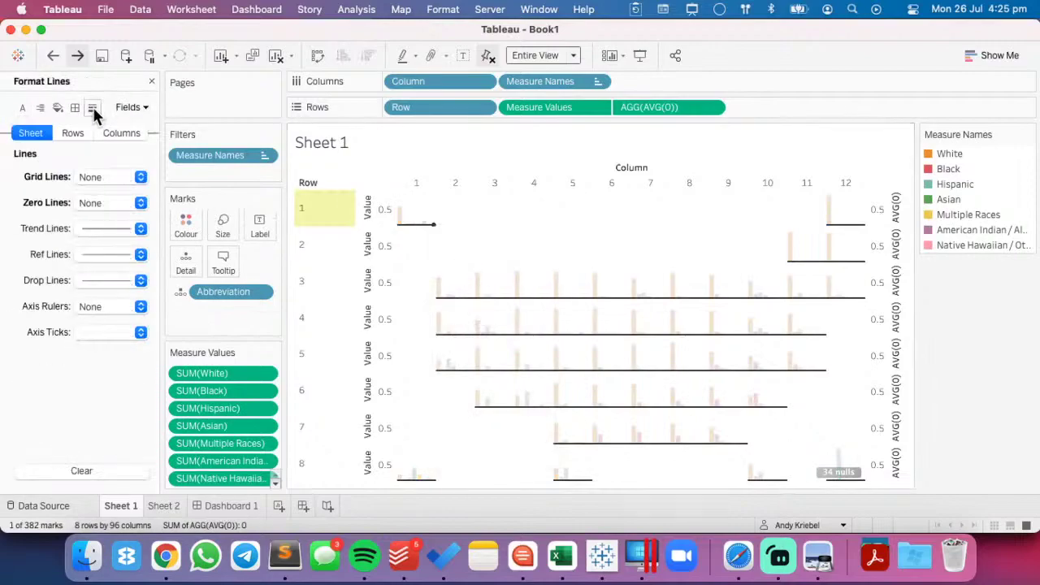
{"action": "left_click", "coordinate": [88, 259]}
{"action": "left_click", "coordinate": [88, 355]}
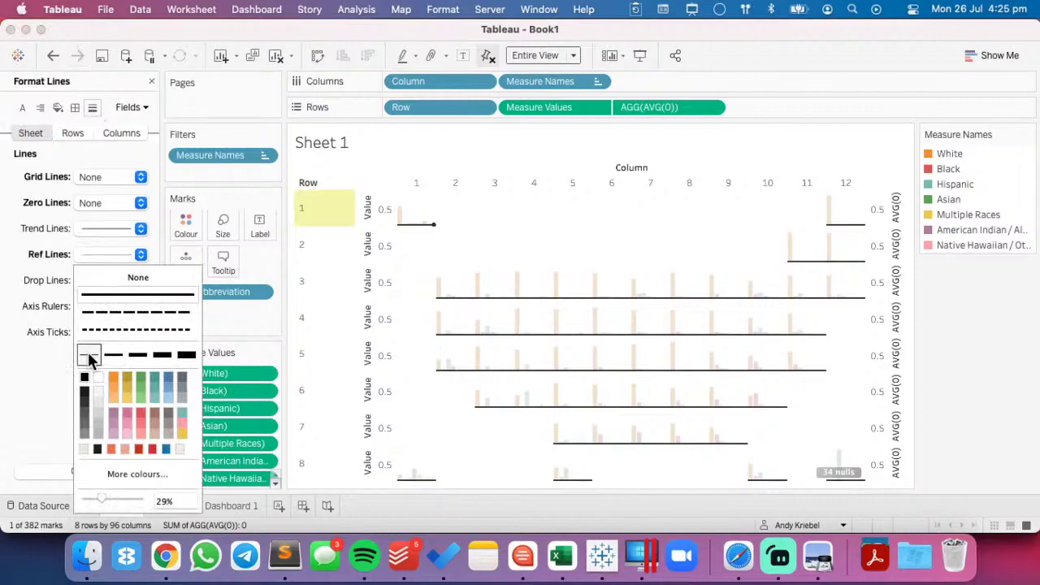
{"action": "left_click", "coordinate": [486, 233]}
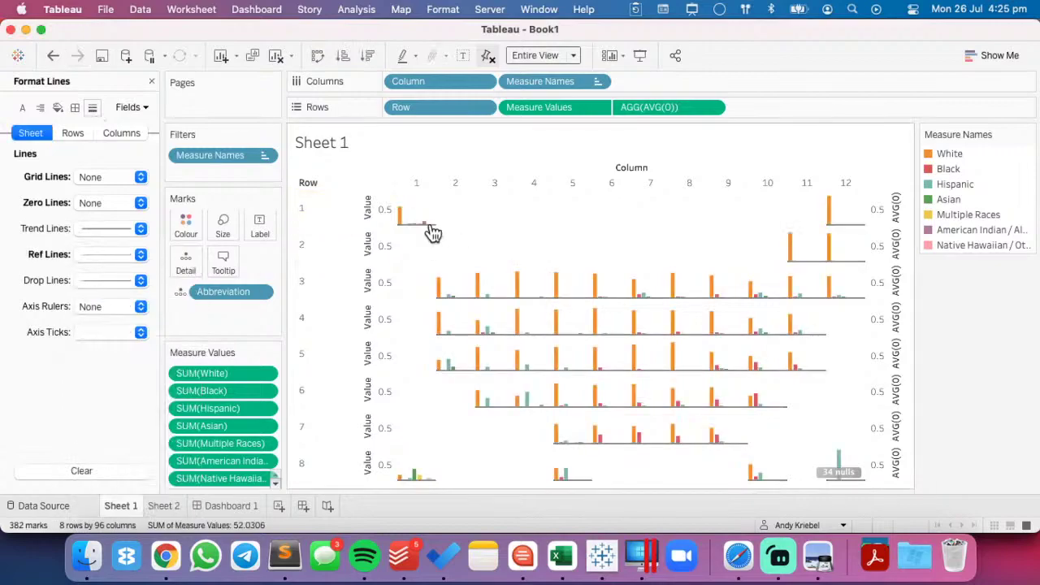
- Format the AVG(0) reference line itself with the thinnest width and a grey colour
{"action": "right_click", "coordinate": [430, 223]}
{"action": "left_click", "coordinate": [449, 251]}
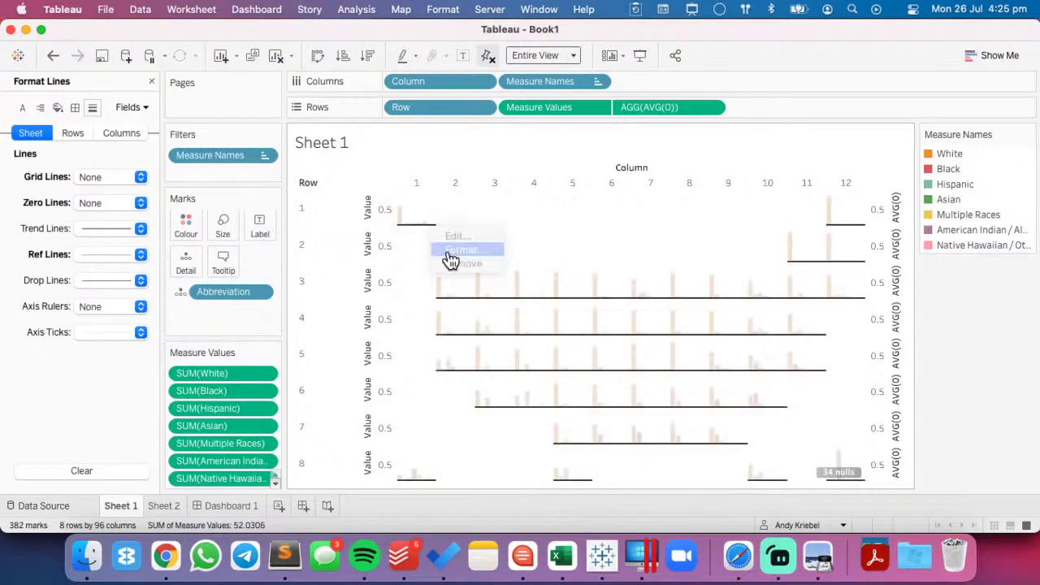
{"action": "left_click", "coordinate": [101, 129]}
{"action": "left_click", "coordinate": [89, 233]}
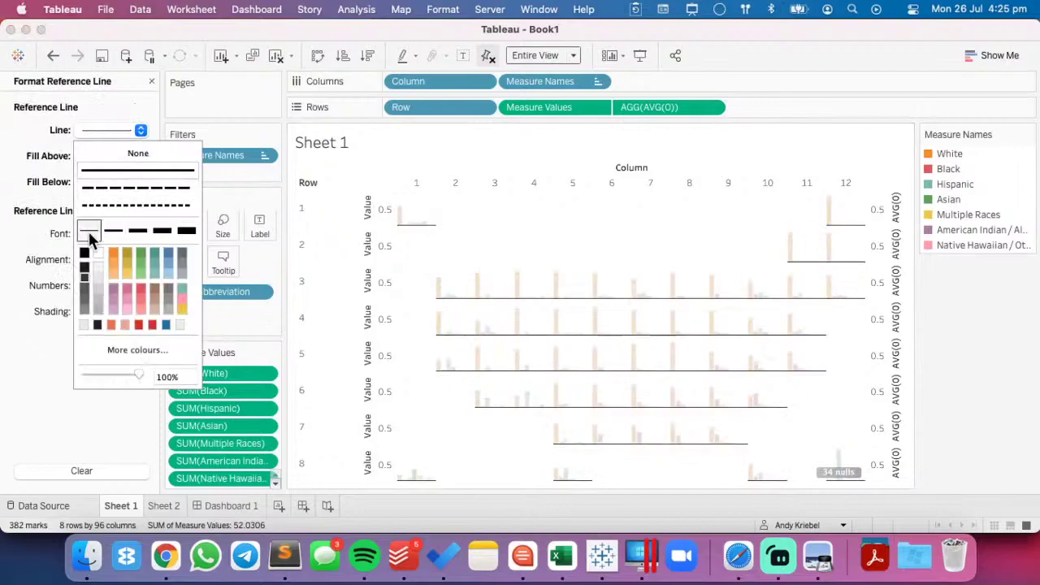
{"action": "left_click", "coordinate": [84, 315]}
{"action": "left_click", "coordinate": [601, 225]}
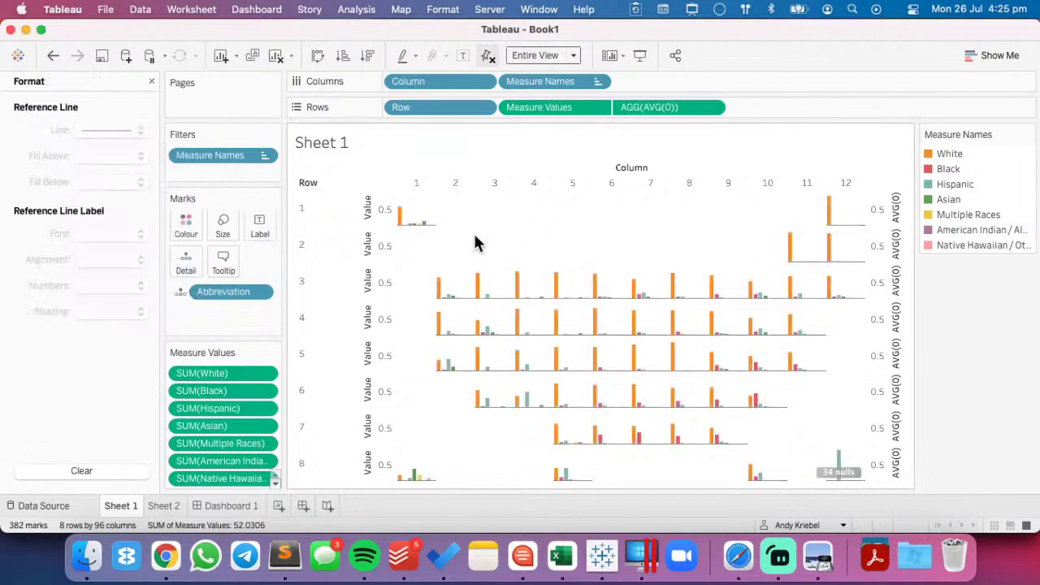
- Hide the Measure Values axis, the Row headers and column 6 in the tile map
{"action": "right_click", "coordinate": [367, 215]}
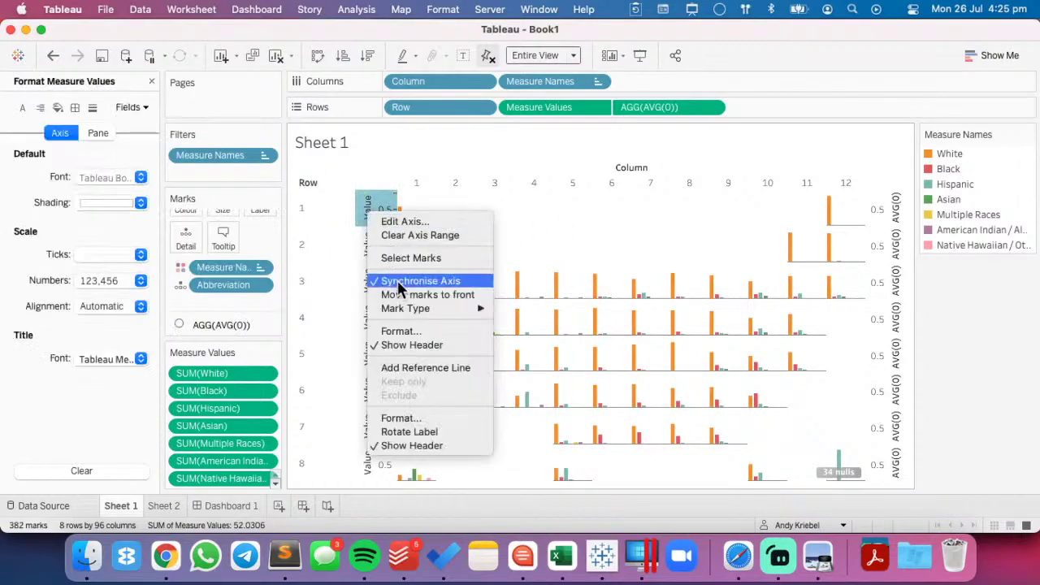
{"action": "left_click", "coordinate": [398, 344]}
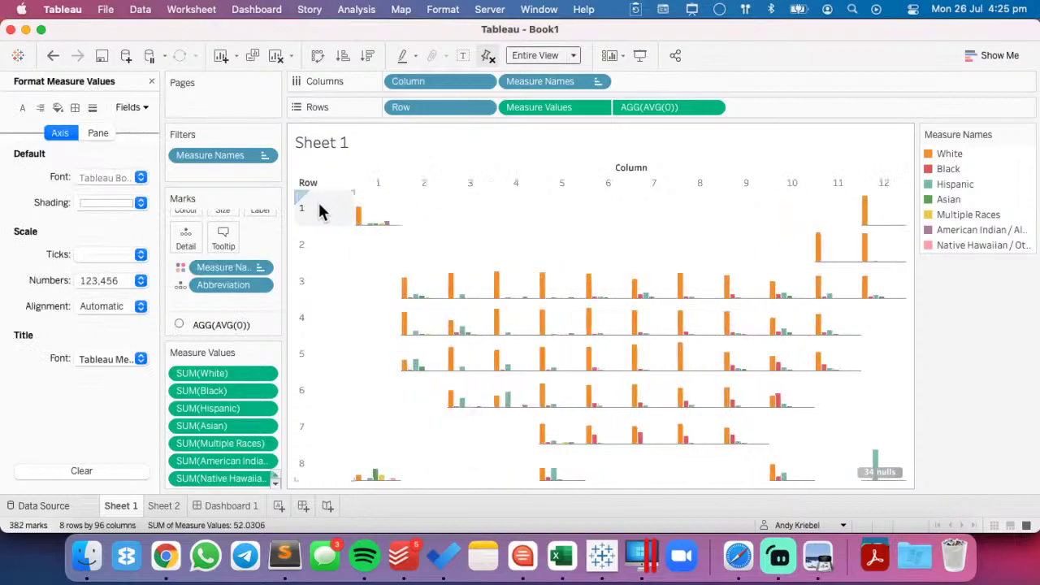
{"action": "right_click", "coordinate": [311, 200]}
{"action": "left_click", "coordinate": [342, 293]}
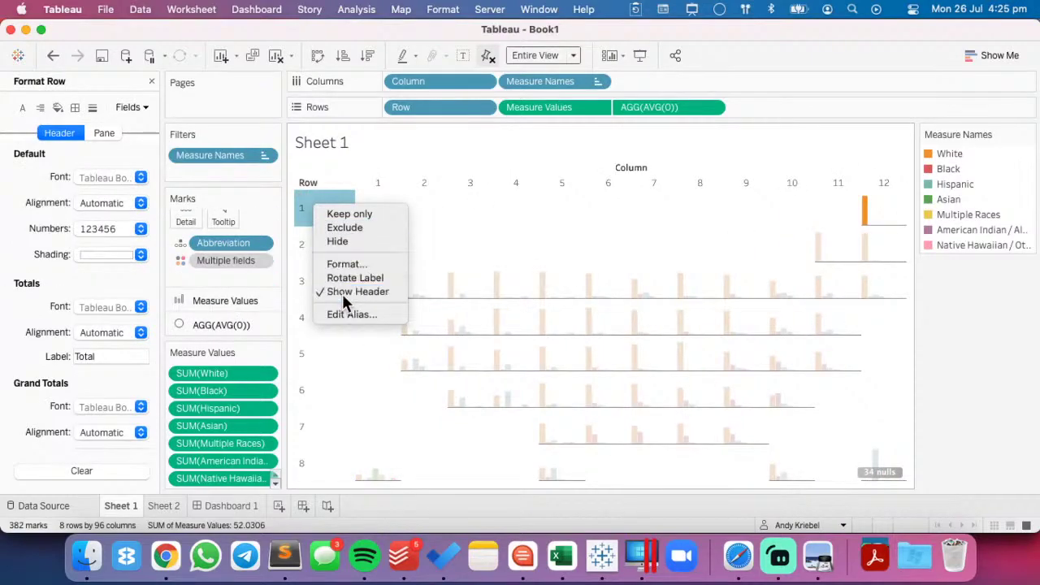
{"action": "right_click", "coordinate": [572, 186]}
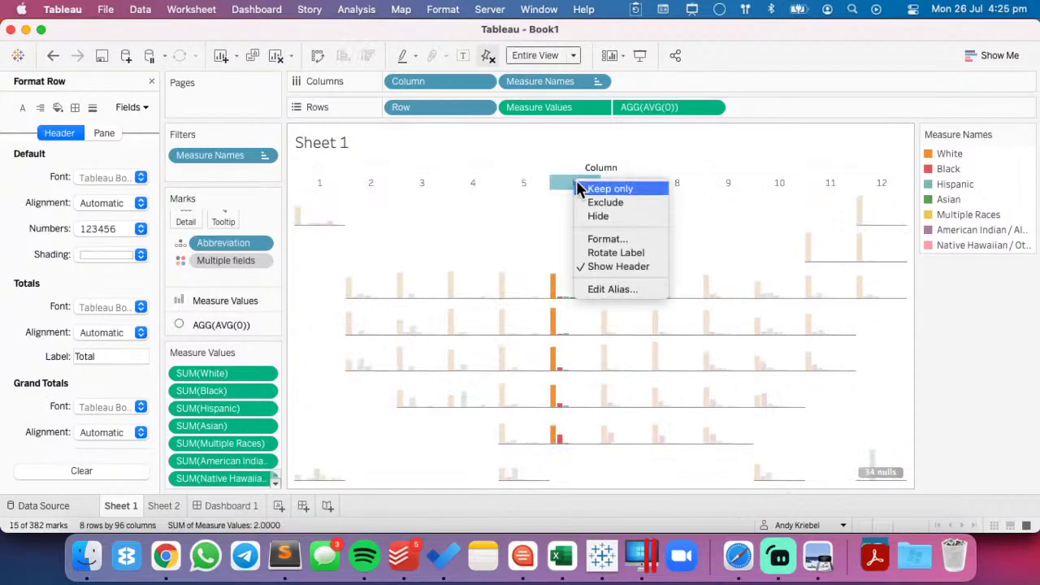
{"action": "left_click", "coordinate": [604, 219]}
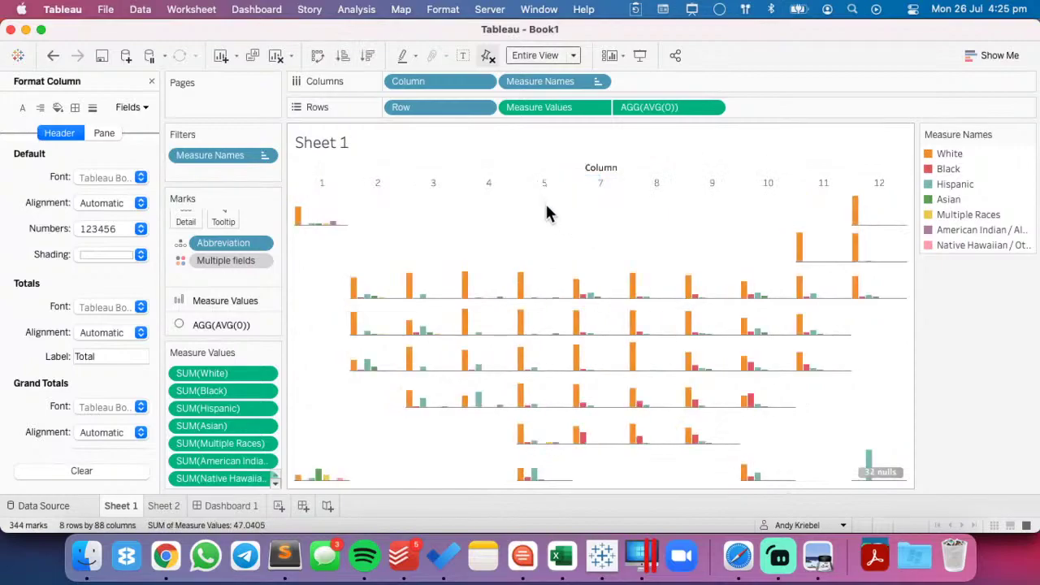
- Exclude the Column and Row fields from the tooltip
{"action": "left_click", "coordinate": [485, 84]}
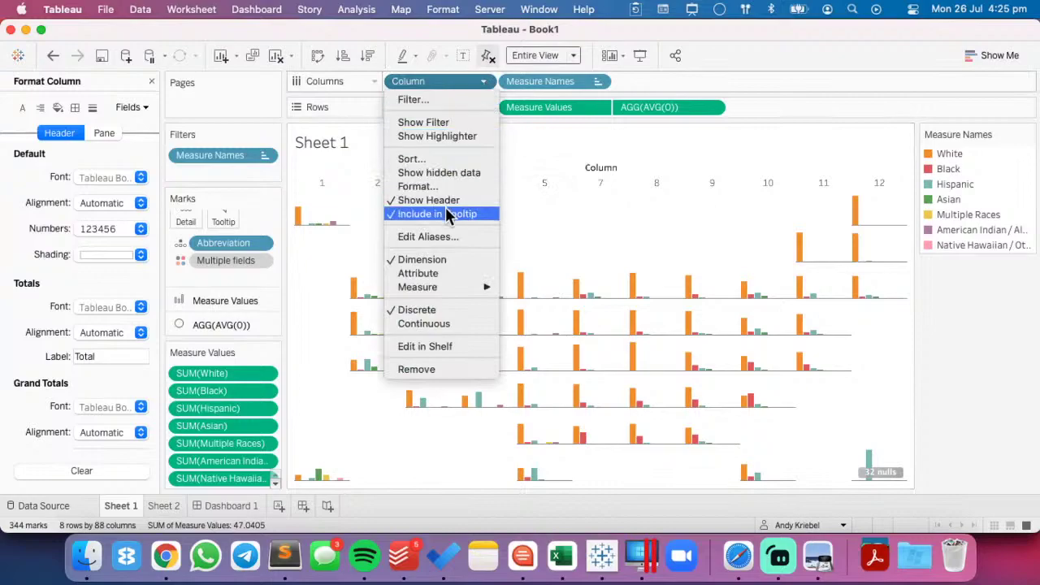
{"action": "left_click", "coordinate": [445, 213]}
{"action": "left_click", "coordinate": [484, 107]}
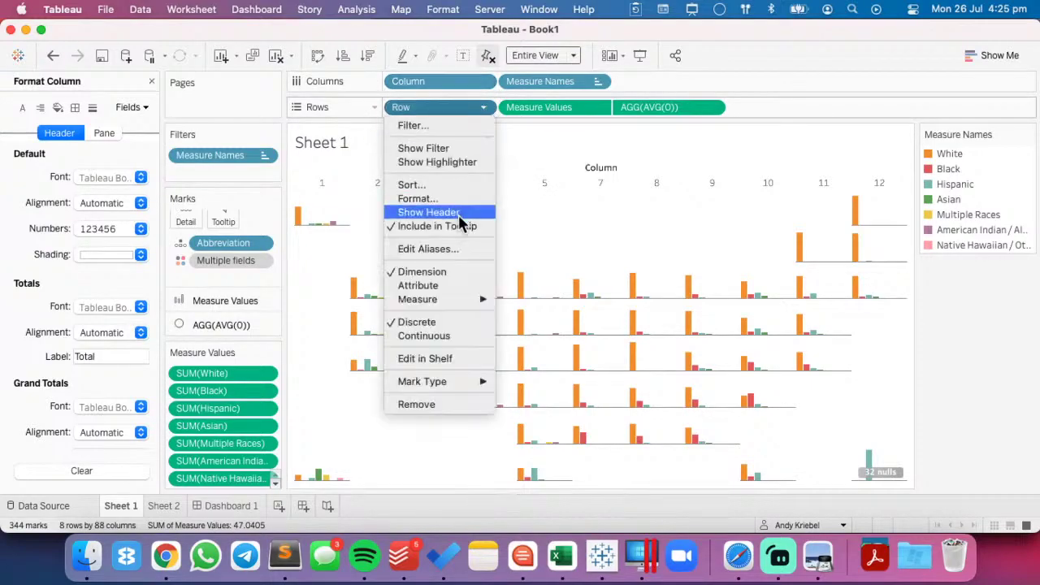
{"action": "left_click", "coordinate": [453, 228]}
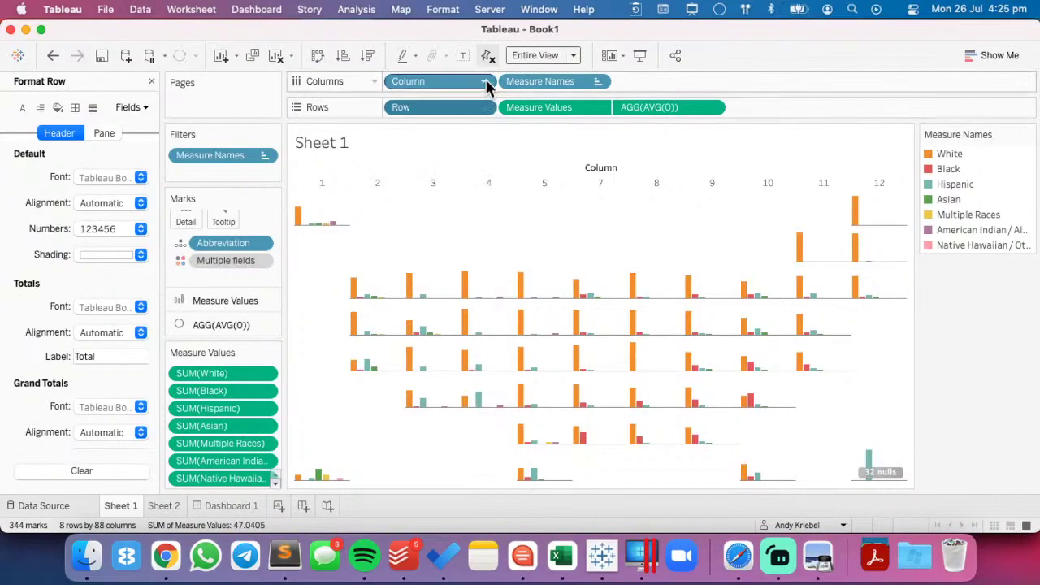
- Hide the Column headers and the nulls indicator on the bar tile map
{"action": "left_click", "coordinate": [486, 82]}
{"action": "left_click", "coordinate": [480, 201]}
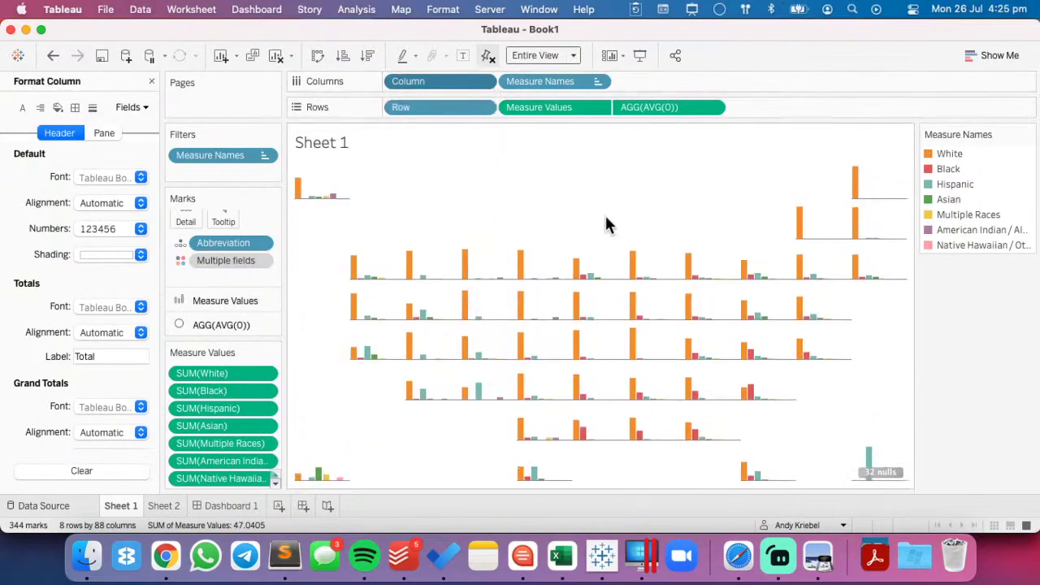
{"action": "left_click", "coordinate": [882, 475]}
{"action": "left_click", "coordinate": [902, 480]}
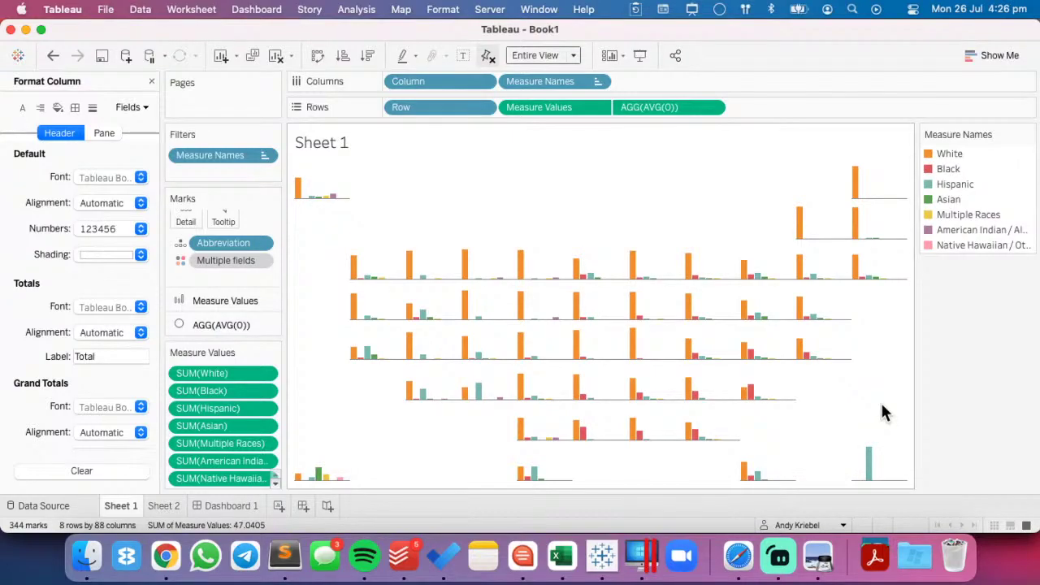
- Edit the Measure Names colours and set White to the tan E3C082 sampled from the Racial Breakdown graphic in Chrome
{"action": "double_click", "coordinate": [1022, 186]}
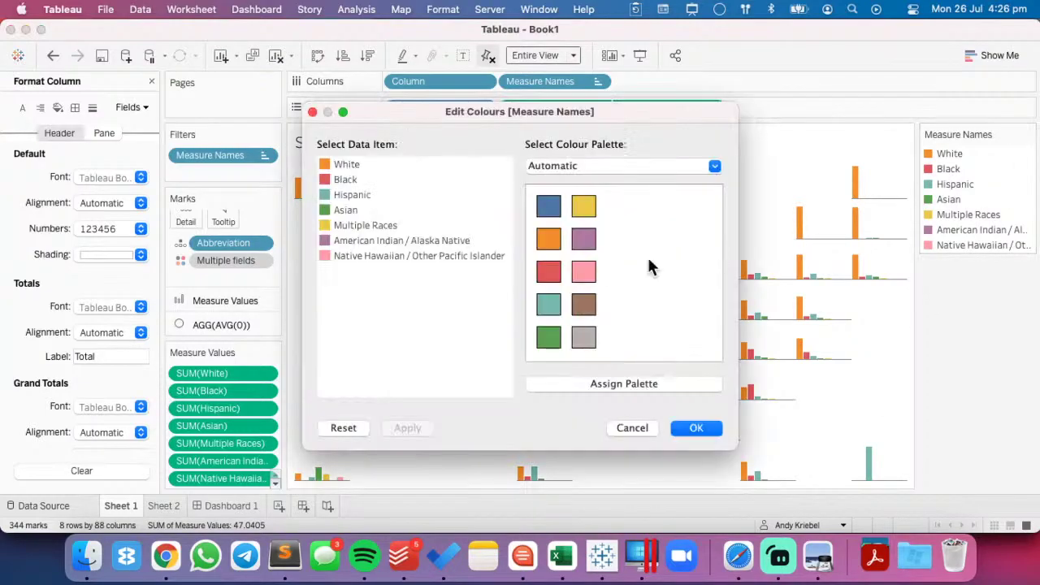
{"action": "double_click", "coordinate": [326, 165]}
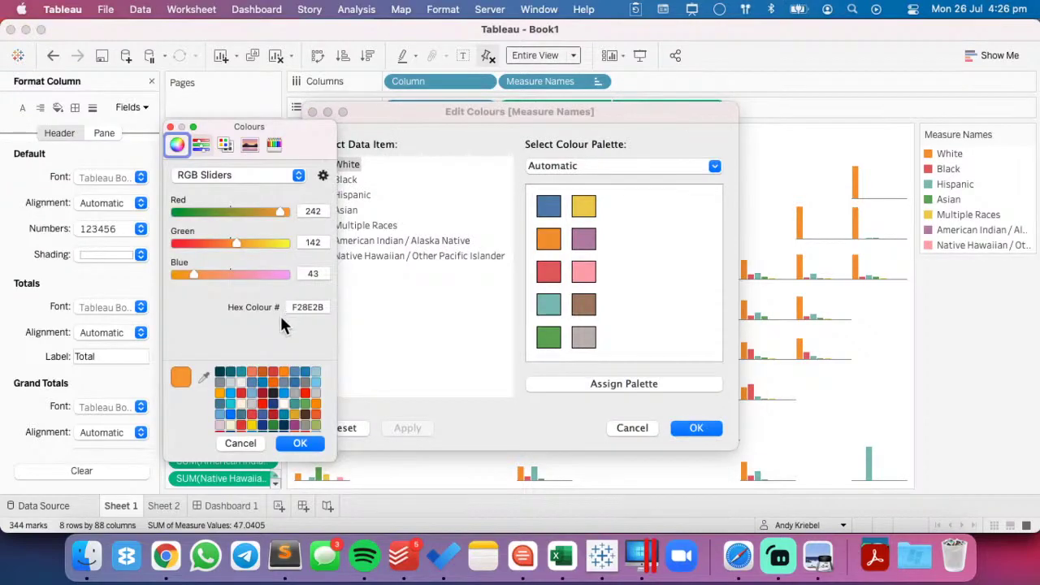
{"action": "left_click", "coordinate": [203, 377]}
{"action": "key", "text": "super+Tab"}
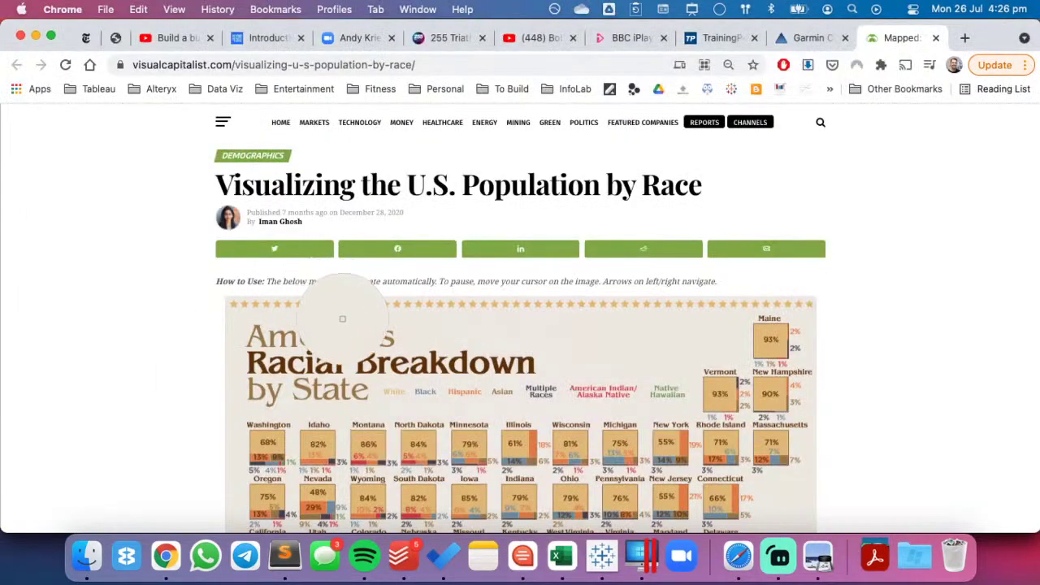
{"action": "left_click", "coordinate": [272, 432]}
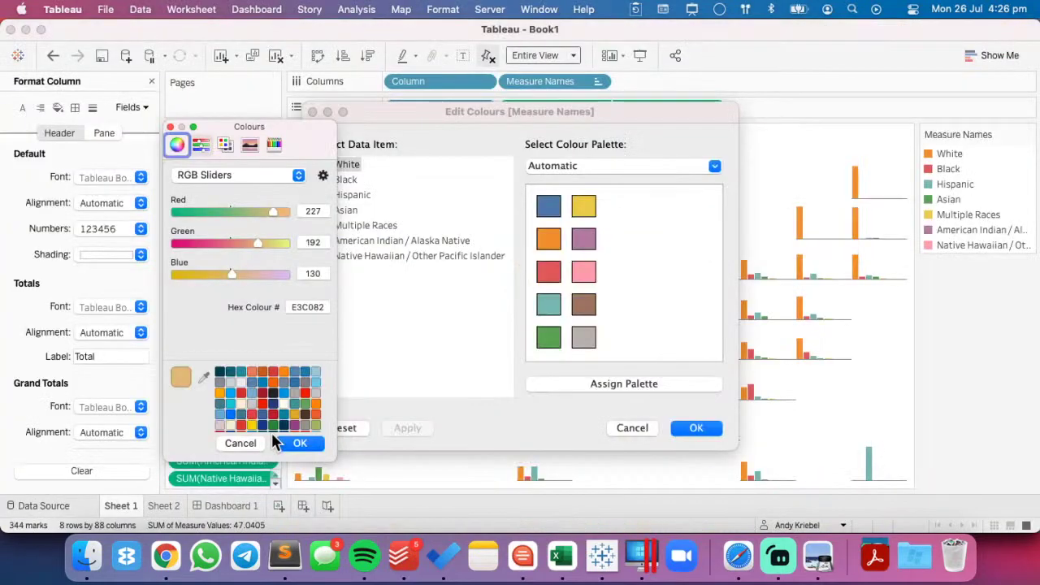
{"action": "left_click", "coordinate": [299, 443]}
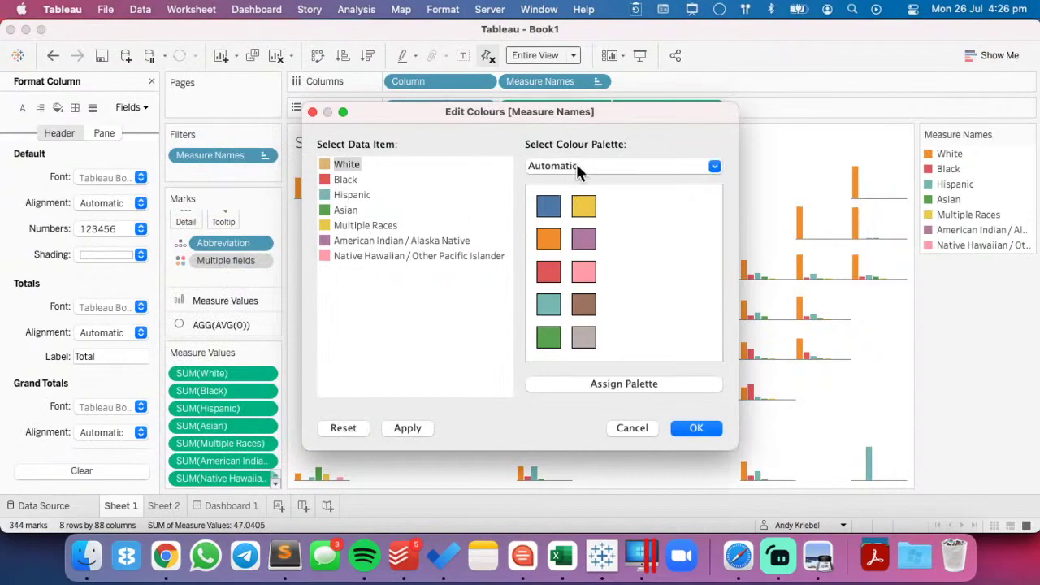
- Set the Black measure's colour to the blue-grey 7697AA sampled from the Washington tile of the Racial Breakdown graphic
{"action": "key", "text": "super+Tab"}
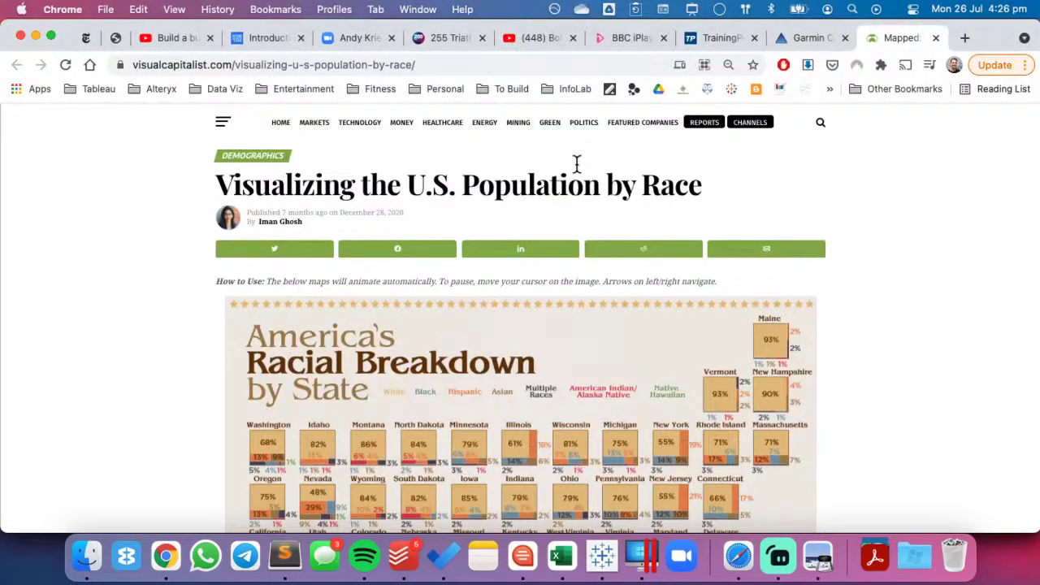
{"action": "key", "text": "super+Tab"}
{"action": "double_click", "coordinate": [346, 186]}
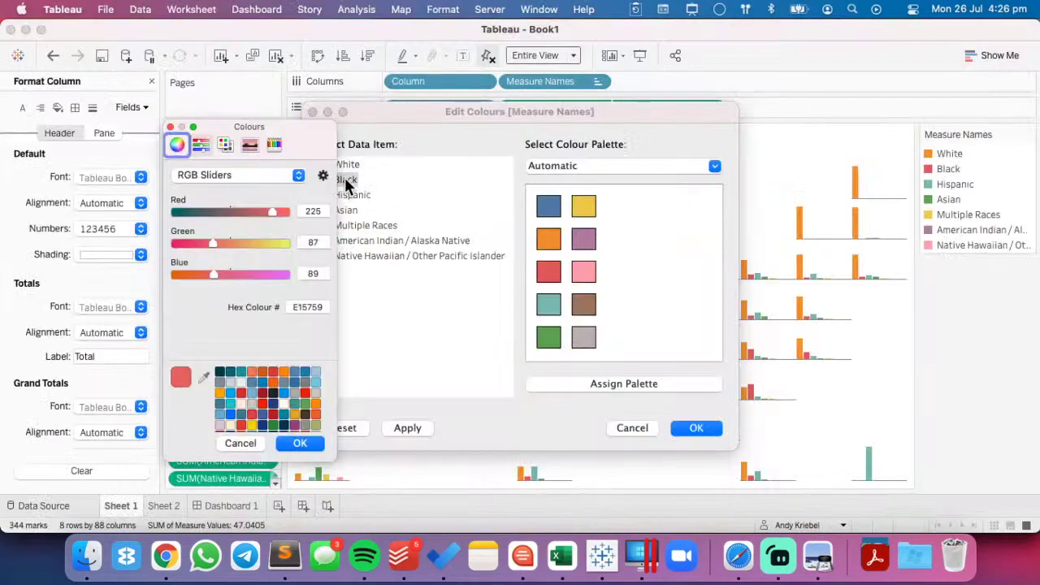
{"action": "left_click", "coordinate": [200, 372]}
{"action": "key", "text": "super+Tab"}
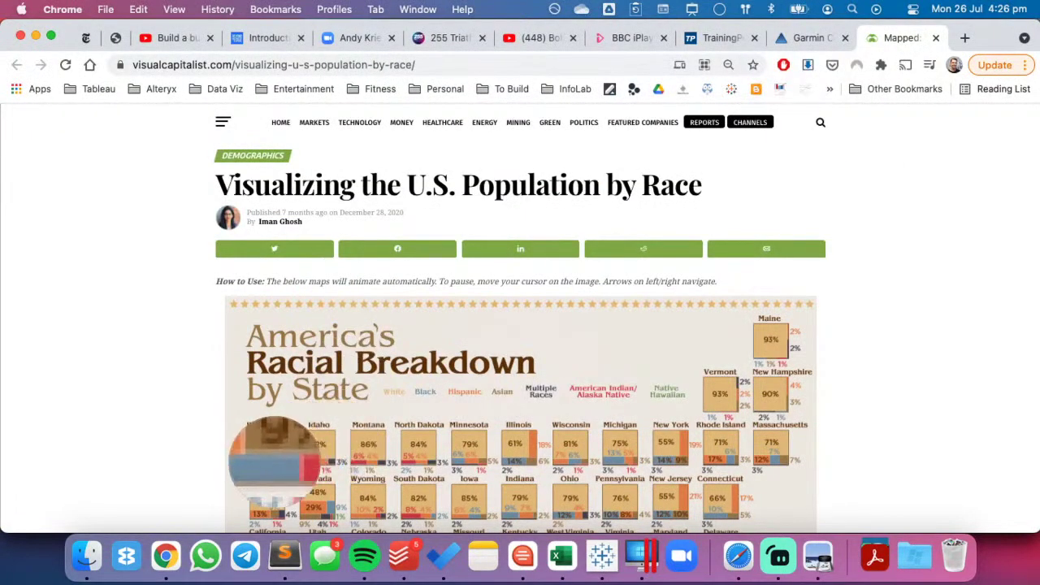
{"action": "left_click", "coordinate": [274, 461]}
{"action": "key", "text": "super+Tab"}
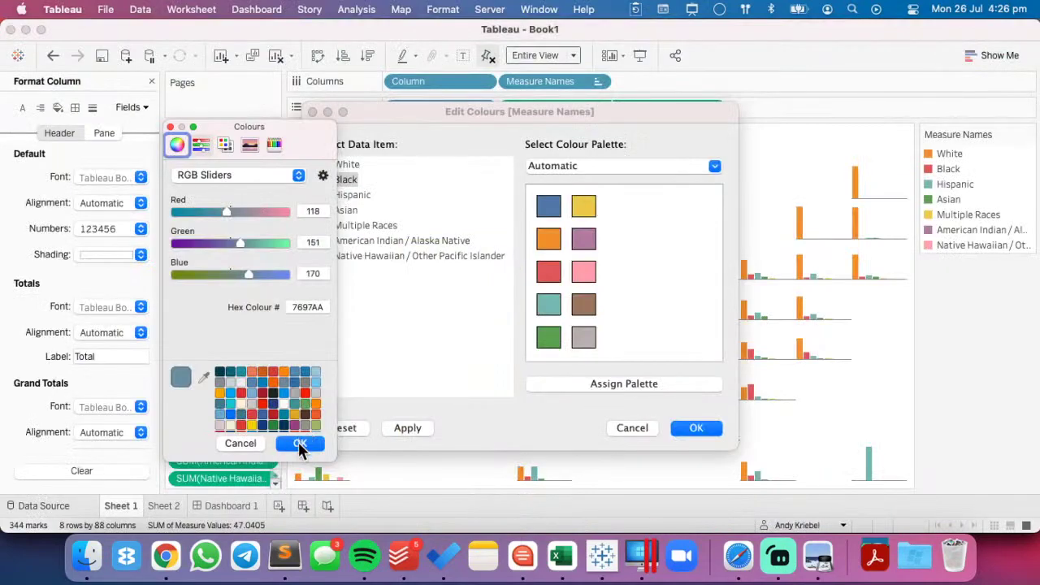
{"action": "left_click", "coordinate": [299, 443]}
- Set the Hispanic measure's colour to the orange E5864F sampled from the North Dakota tile of the Racial Breakdown graphic
{"action": "double_click", "coordinate": [350, 197]}
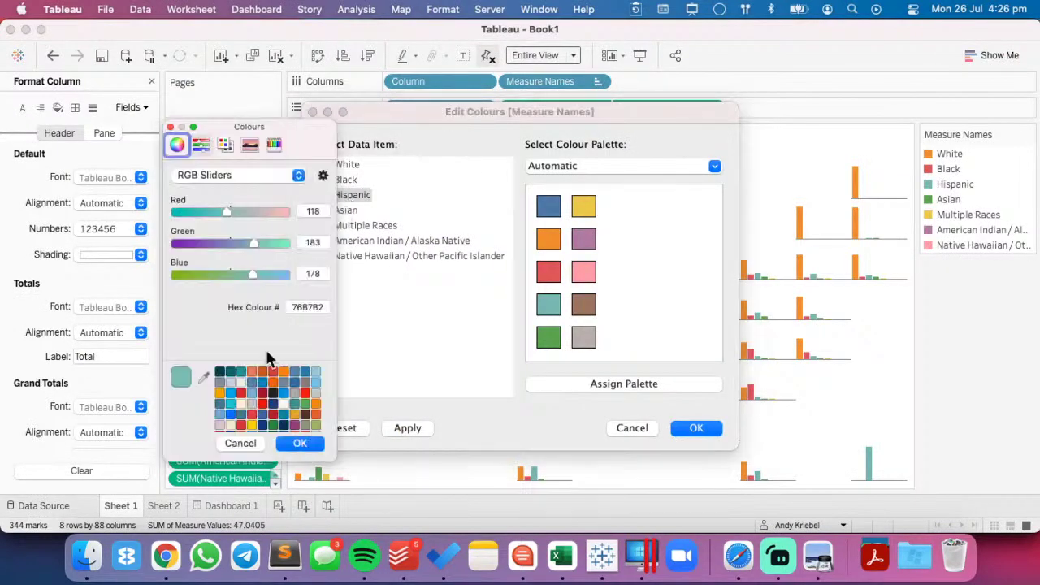
{"action": "left_click", "coordinate": [203, 374]}
{"action": "key", "text": "super+Tab"}
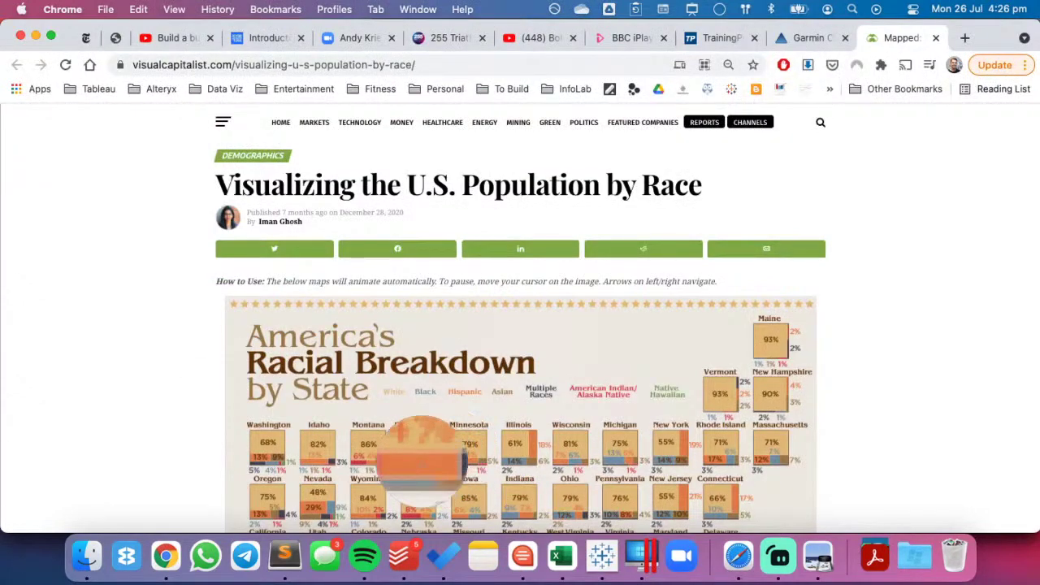
{"action": "left_click", "coordinate": [422, 461]}
{"action": "key", "text": "super+Tab"}
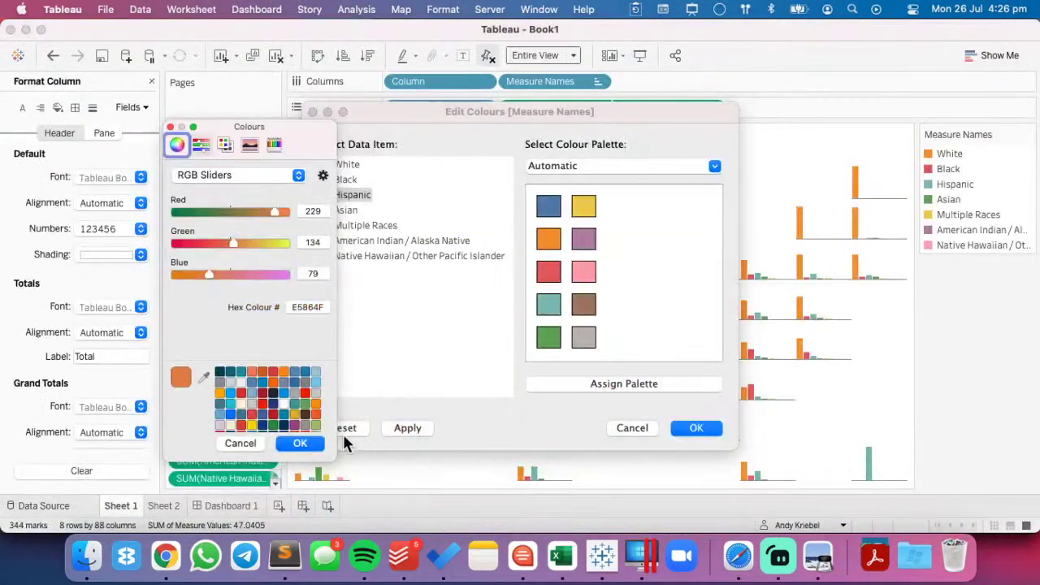
{"action": "left_click", "coordinate": [301, 443]}
- Open the colour of the Asian measure for editing
{"action": "double_click", "coordinate": [342, 210]}
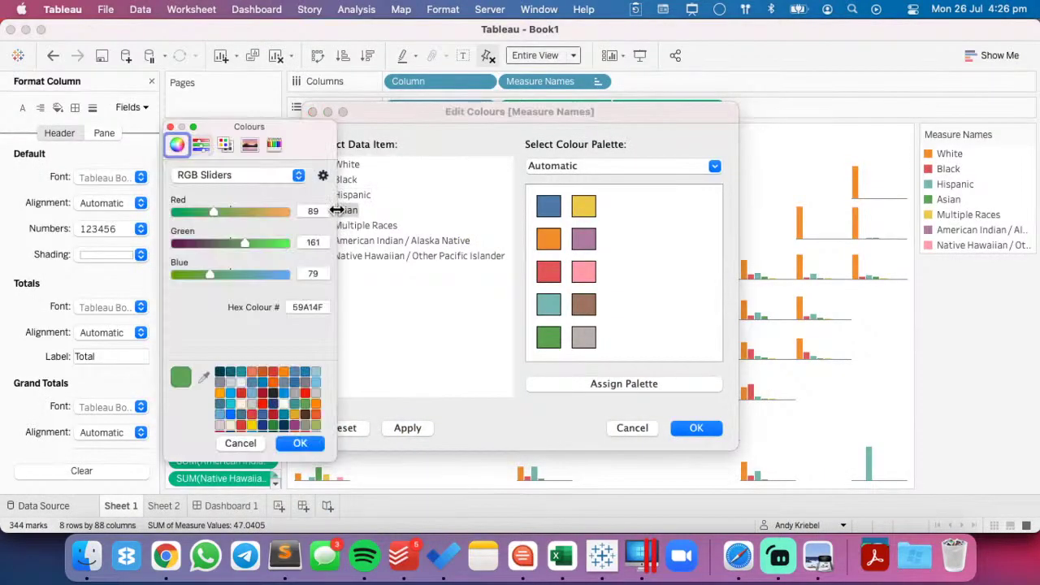
- Set the Asian colour to the brown sampled from Washington's square in the Visual Capitalist web map
{"action": "key", "text": "super+Tab"}
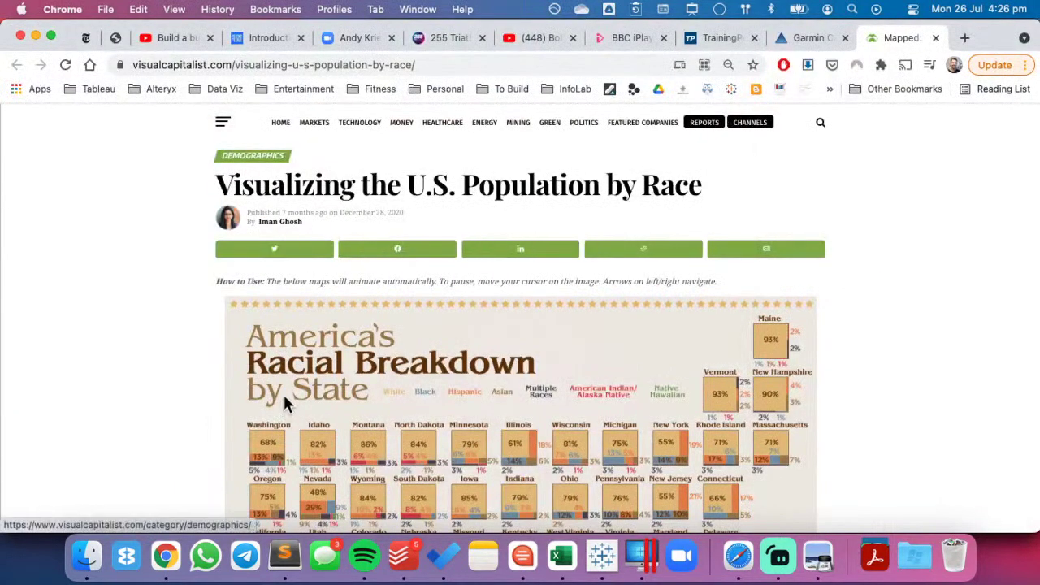
{"action": "key", "text": "super+Tab"}
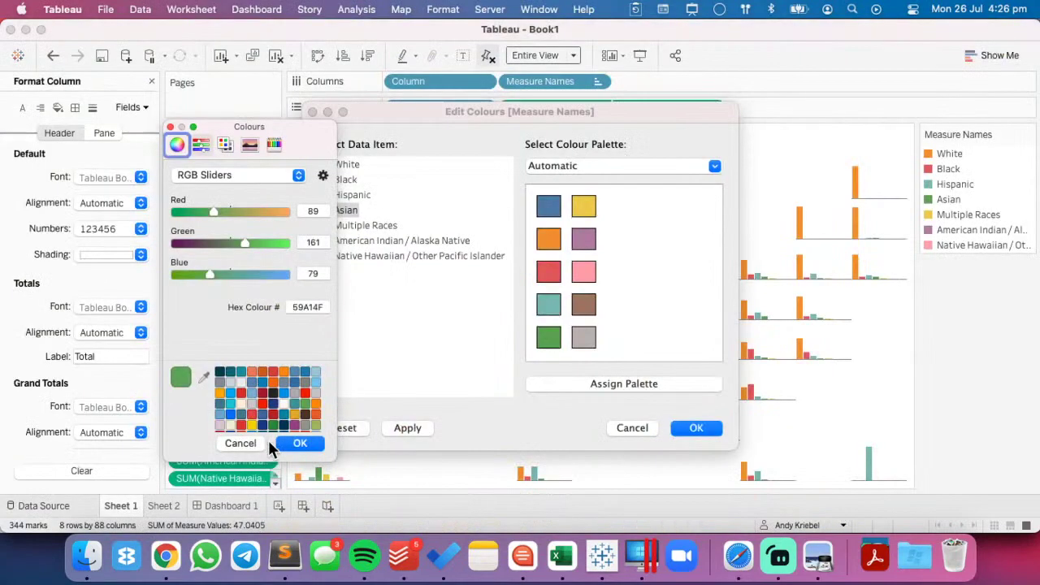
{"action": "left_click", "coordinate": [204, 371]}
{"action": "key", "text": "super+Tab"}
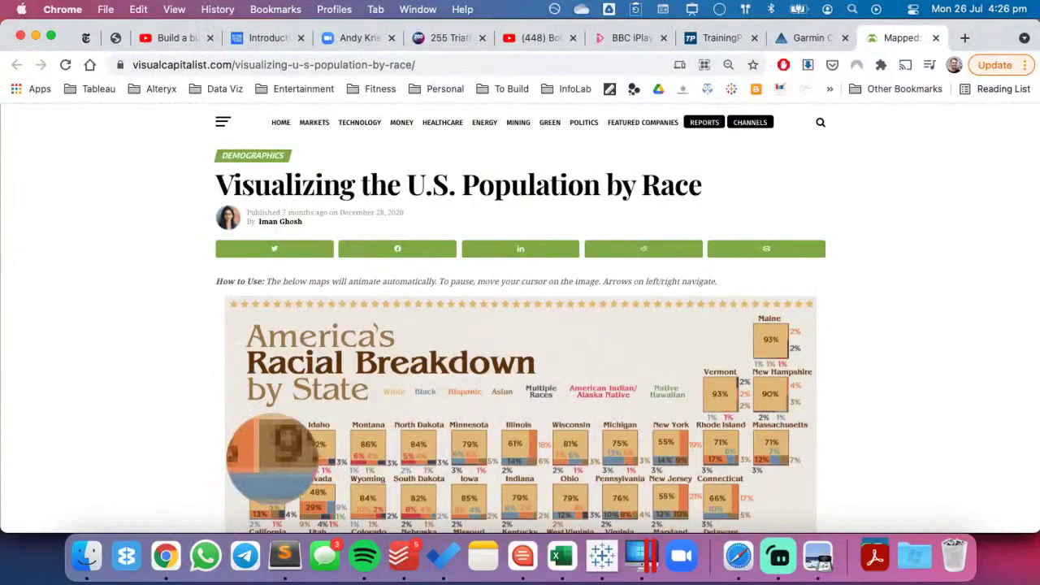
{"action": "left_click", "coordinate": [272, 457]}
{"action": "left_click", "coordinate": [299, 443]}
- Set the Multiple Races colour to the dark navy sampled from Idaho's square in the web map
{"action": "double_click", "coordinate": [351, 225]}
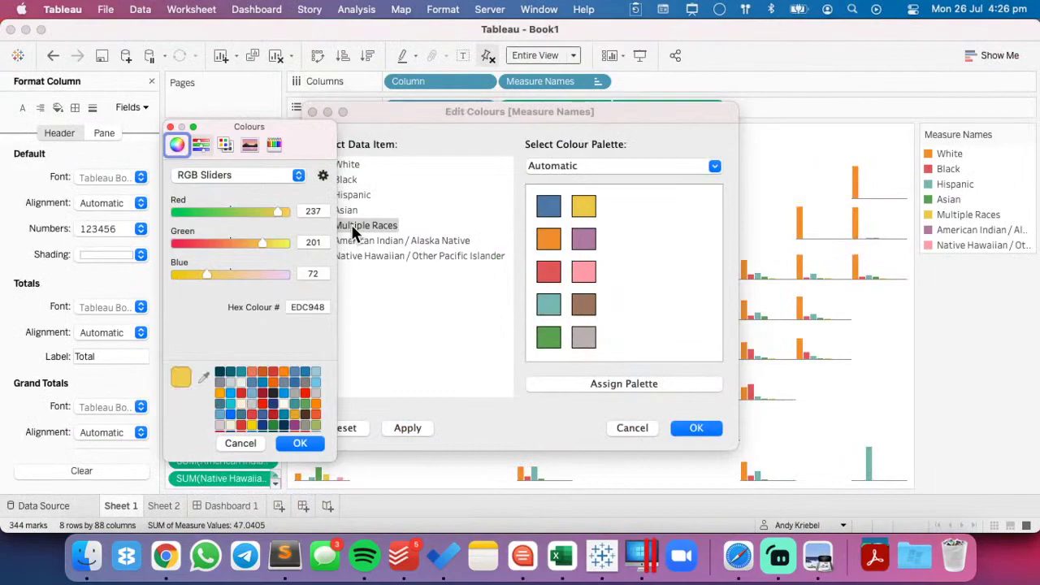
{"action": "left_click", "coordinate": [203, 377]}
{"action": "key", "text": "super+Tab"}
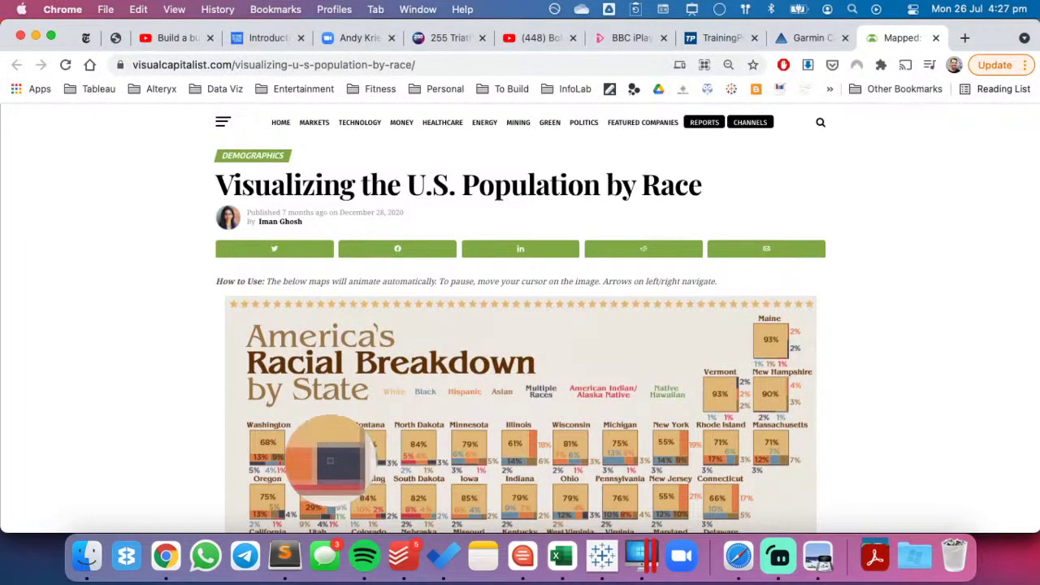
{"action": "left_click", "coordinate": [330, 461]}
{"action": "left_click", "coordinate": [302, 442]}
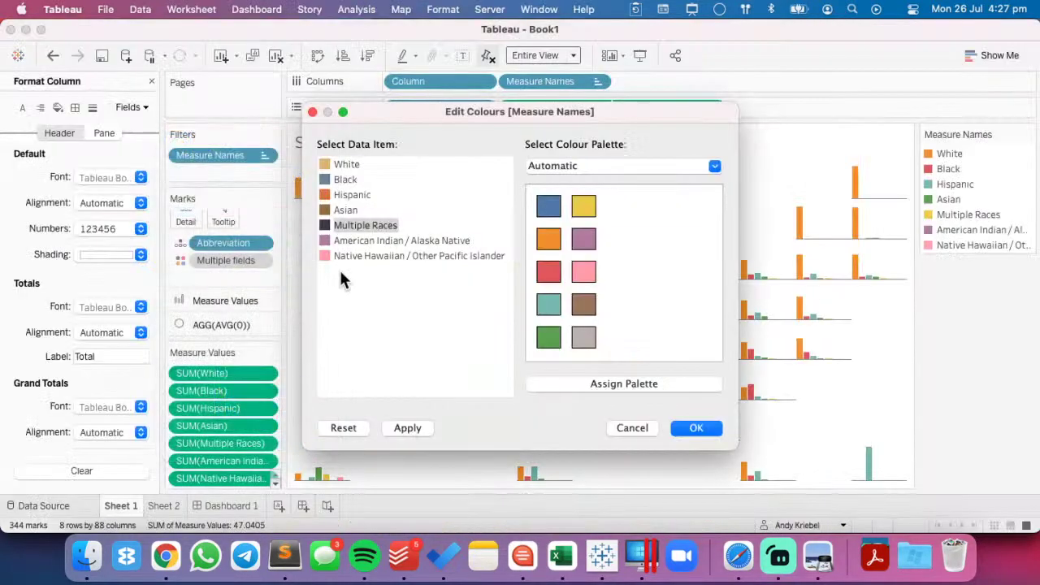
- Set the American Indian / Alaska Native colour to the green sampled from Hawaii's square in the web map
{"action": "double_click", "coordinate": [349, 241]}
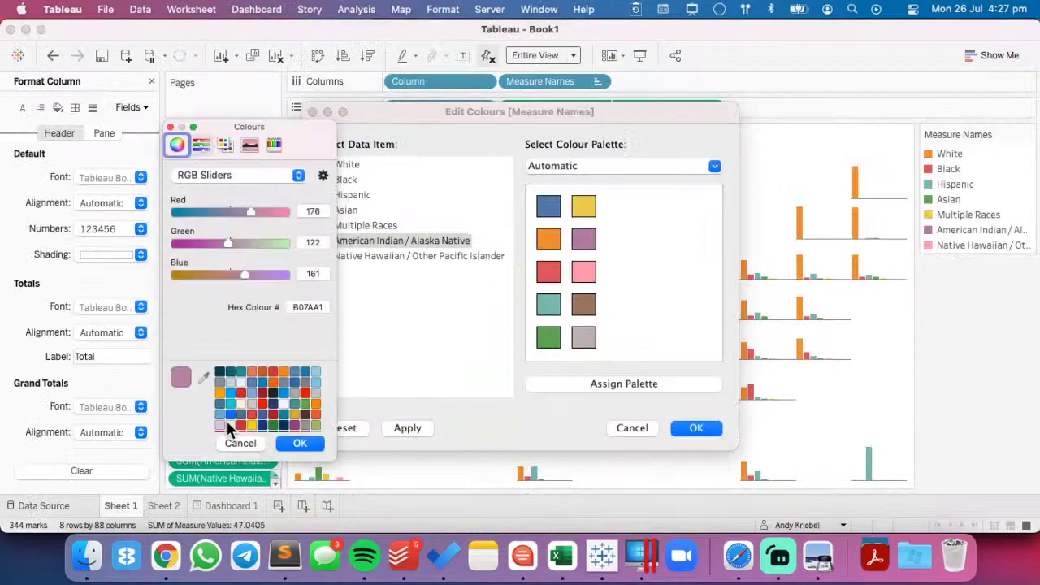
{"action": "key", "text": "super+Tab"}
{"action": "scroll", "coordinate": [242, 439], "scroll_direction": "down", "scroll_amount": 5}
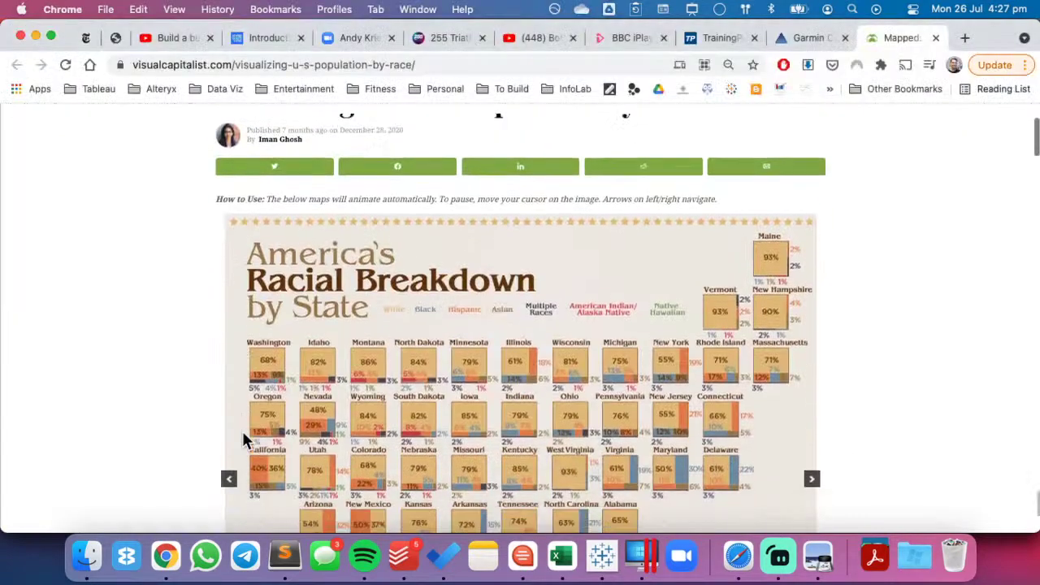
{"action": "key", "text": "super+Tab"}
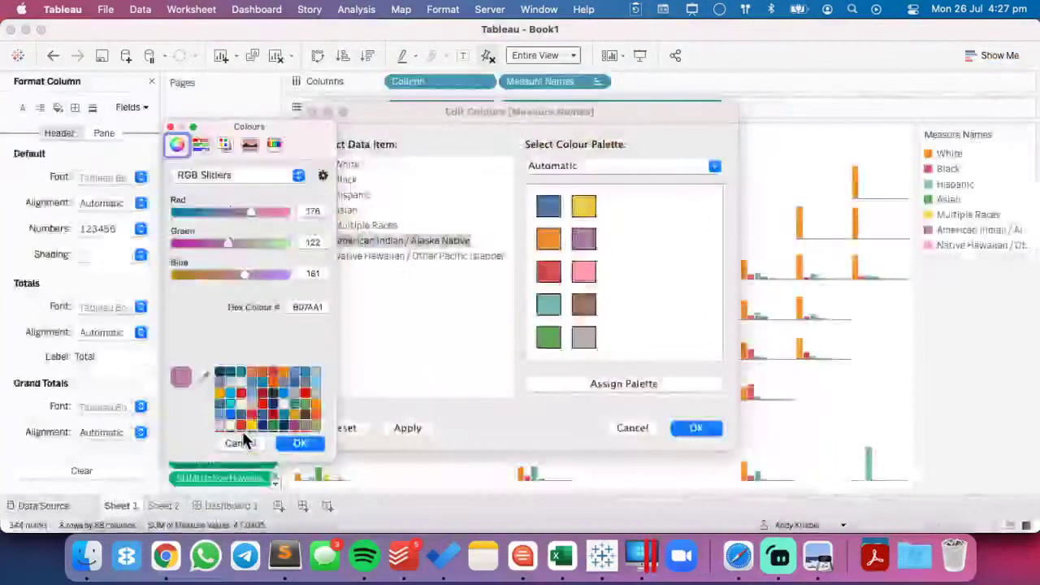
{"action": "left_click", "coordinate": [202, 377]}
{"action": "key", "text": "super+Tab"}
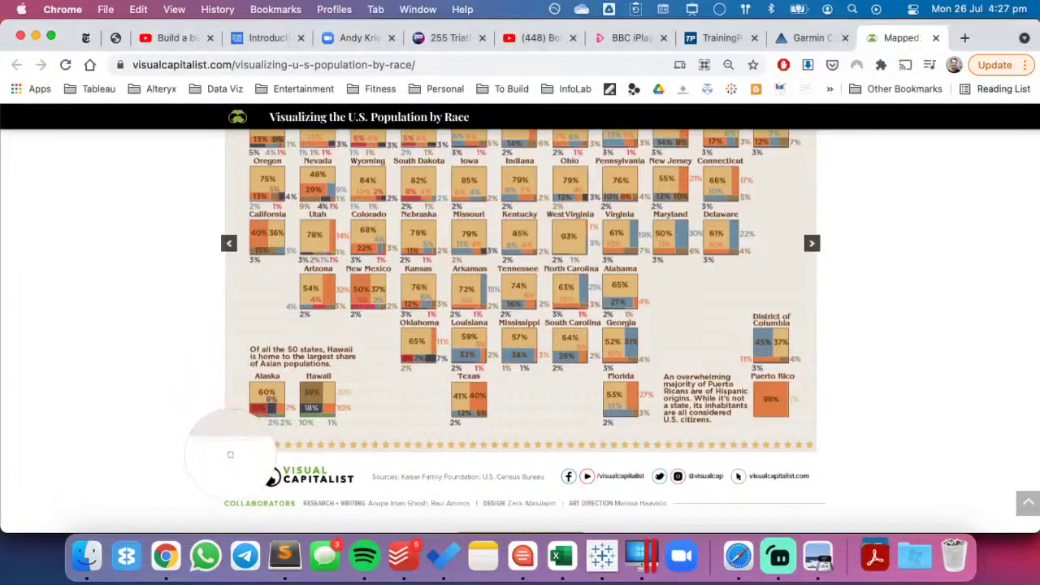
{"action": "left_click", "coordinate": [307, 416]}
{"action": "key", "text": "super+Tab"}
{"action": "left_click", "coordinate": [297, 445]}
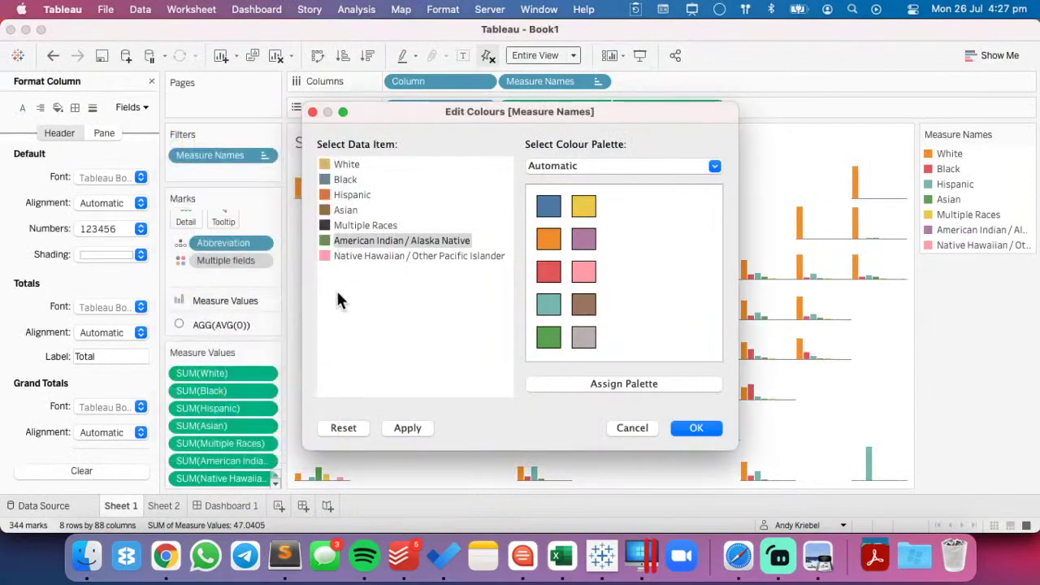
- Set the Native Hawaiian / Other Pacific Islander colour to the green sampled from Hawaii's square in the web map
{"action": "double_click", "coordinate": [351, 251]}
{"action": "key", "text": "super+Tab"}
{"action": "key", "text": "super+Tab"}
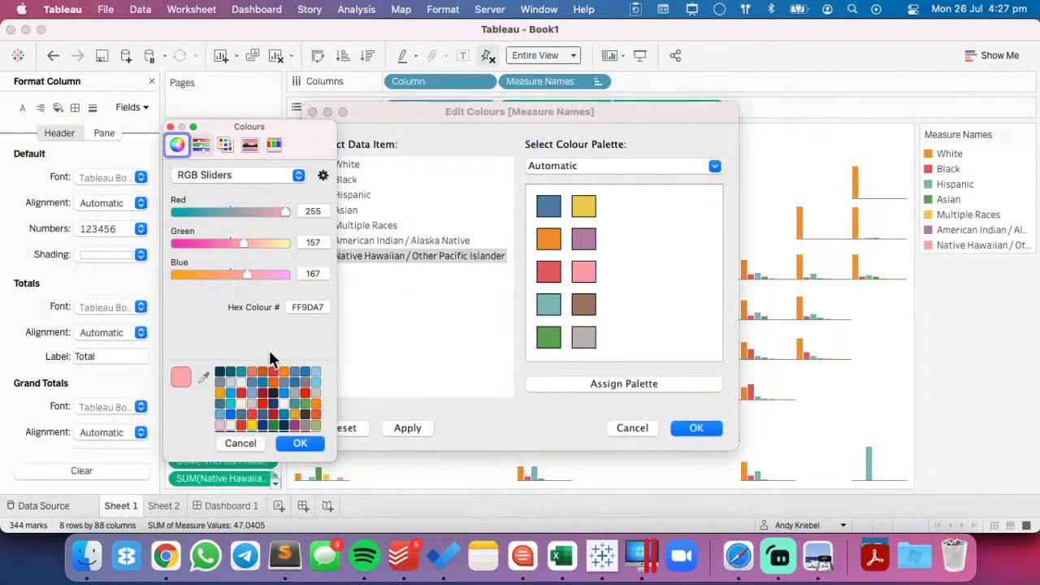
{"action": "left_click", "coordinate": [203, 377]}
{"action": "key", "text": "super+Tab"}
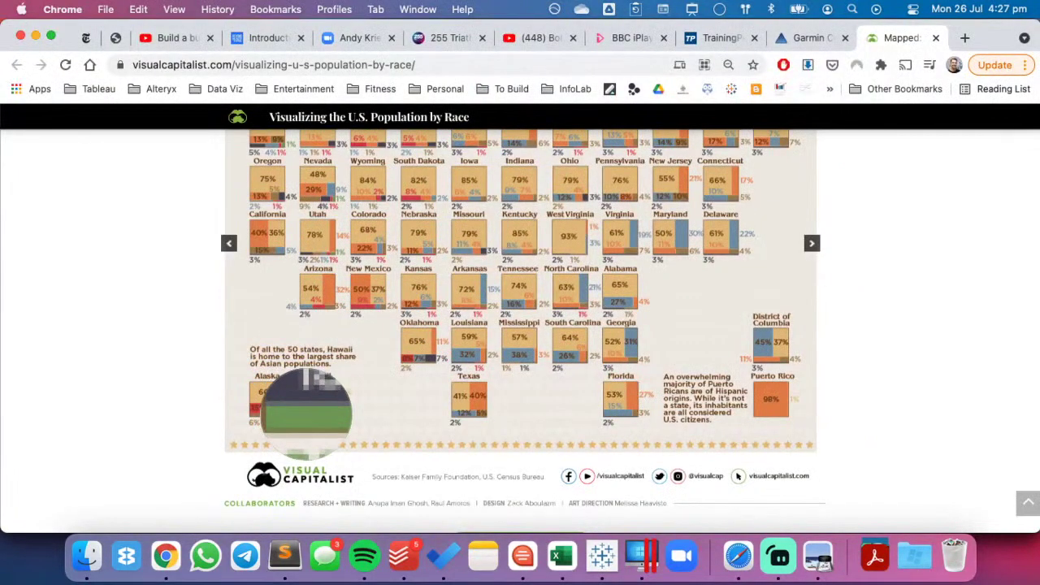
{"action": "left_click", "coordinate": [305, 413]}
{"action": "key", "text": "super+Tab"}
{"action": "left_click", "coordinate": [301, 443]}
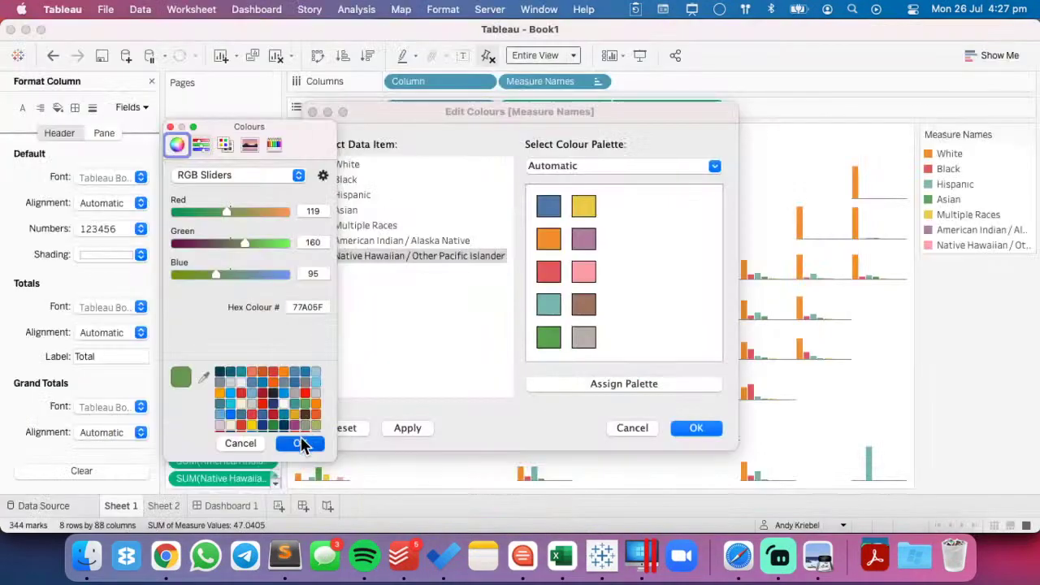
{"action": "key", "text": "super+Tab"}
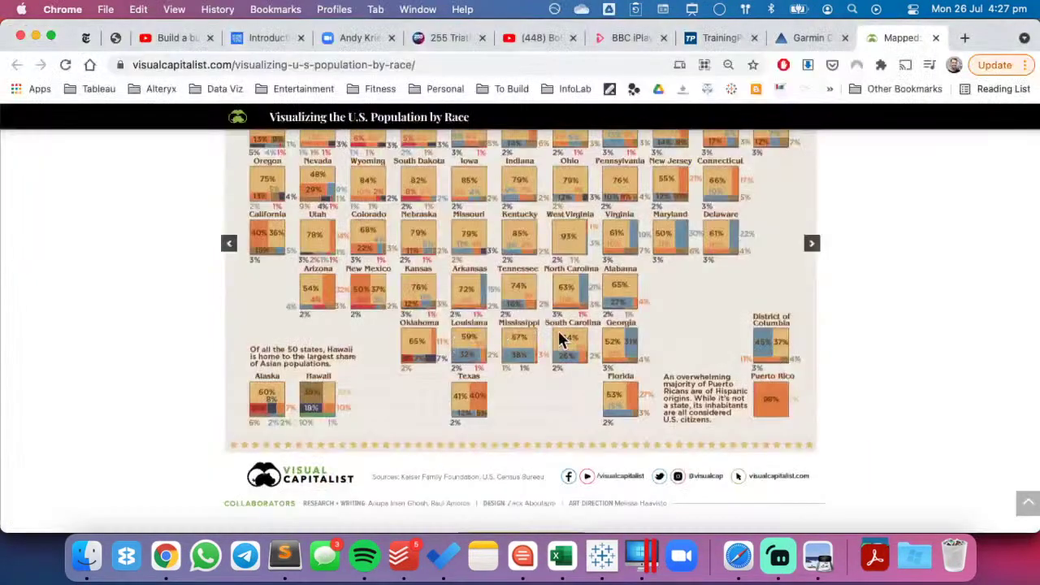
{"action": "scroll", "coordinate": [561, 340], "scroll_direction": "up", "scroll_amount": 3}
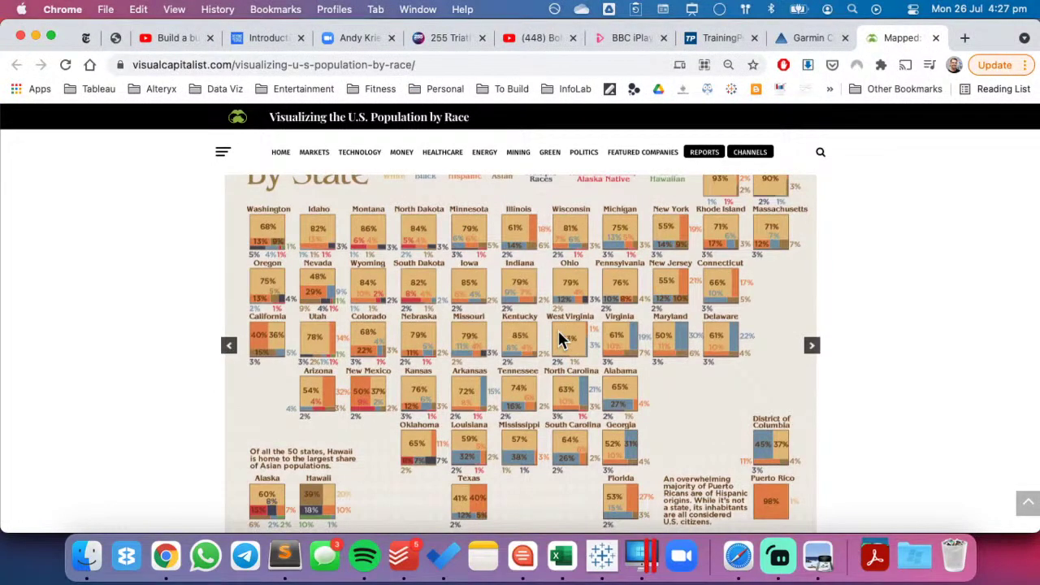
{"action": "key", "text": "super+Tab"}
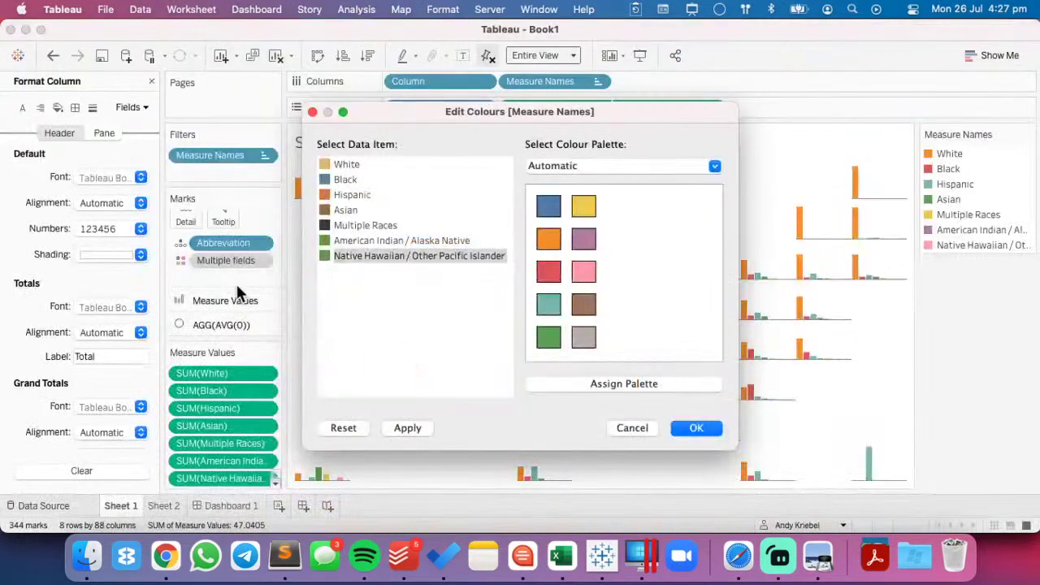
{"action": "double_click", "coordinate": [362, 252]}
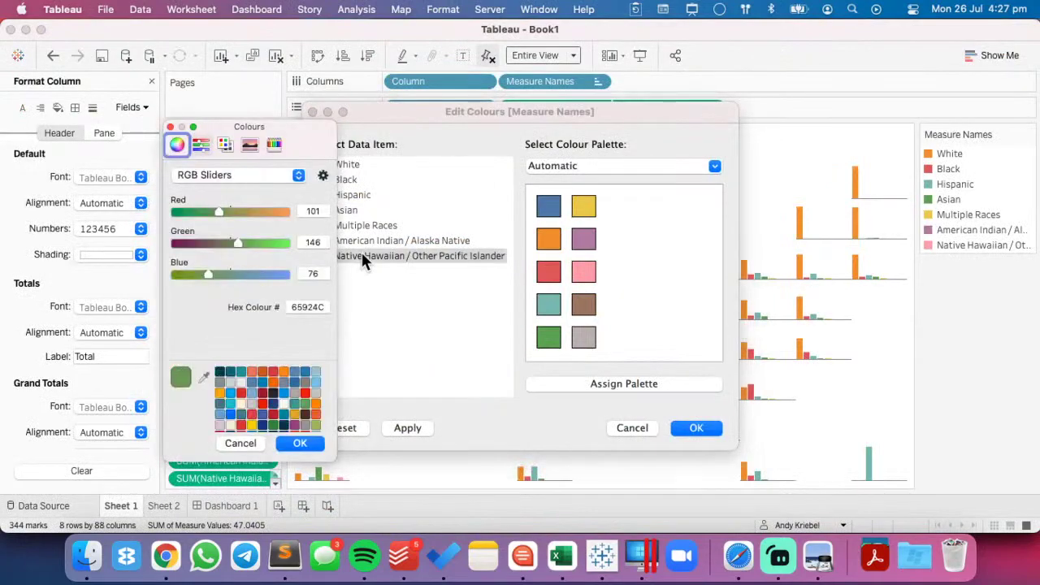
{"action": "left_click", "coordinate": [204, 378]}
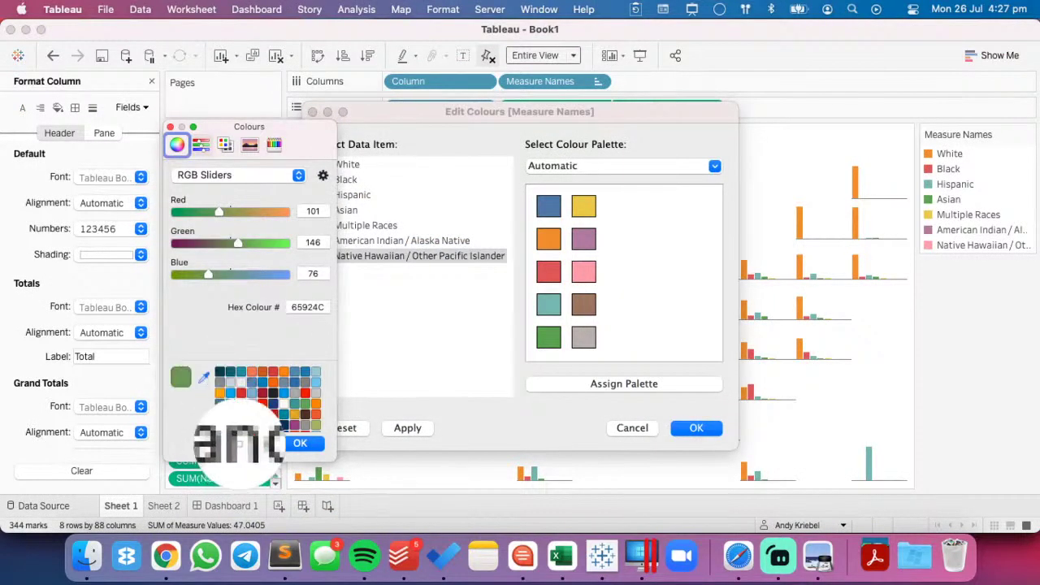
{"action": "left_click", "coordinate": [240, 445]}
- Set the American Indian / Alaska Native colour to the red sampled from Arizona's square in the web map and confirm the Measure Names colours
{"action": "double_click", "coordinate": [362, 241]}
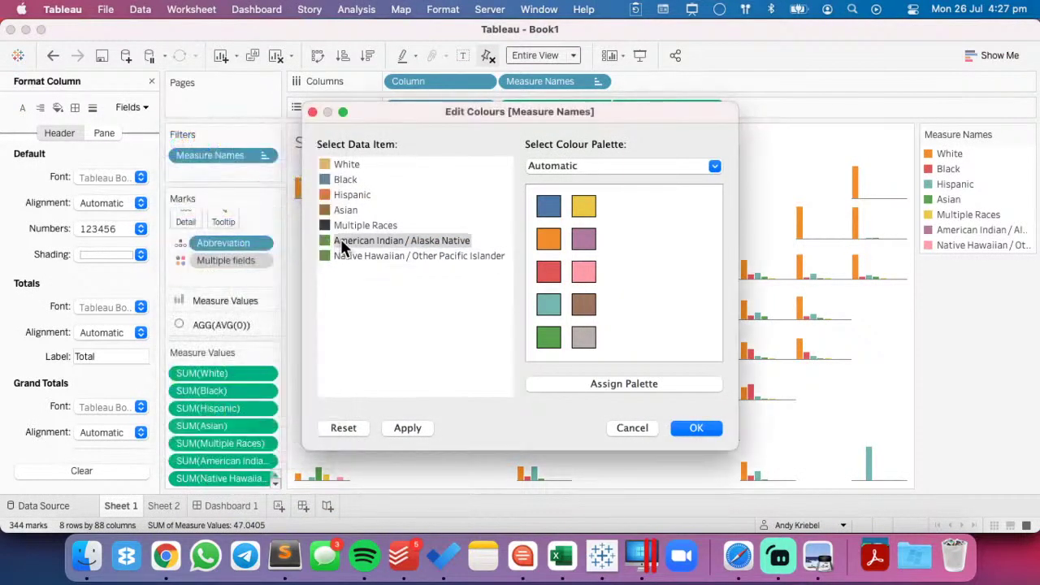
{"action": "left_click", "coordinate": [203, 377]}
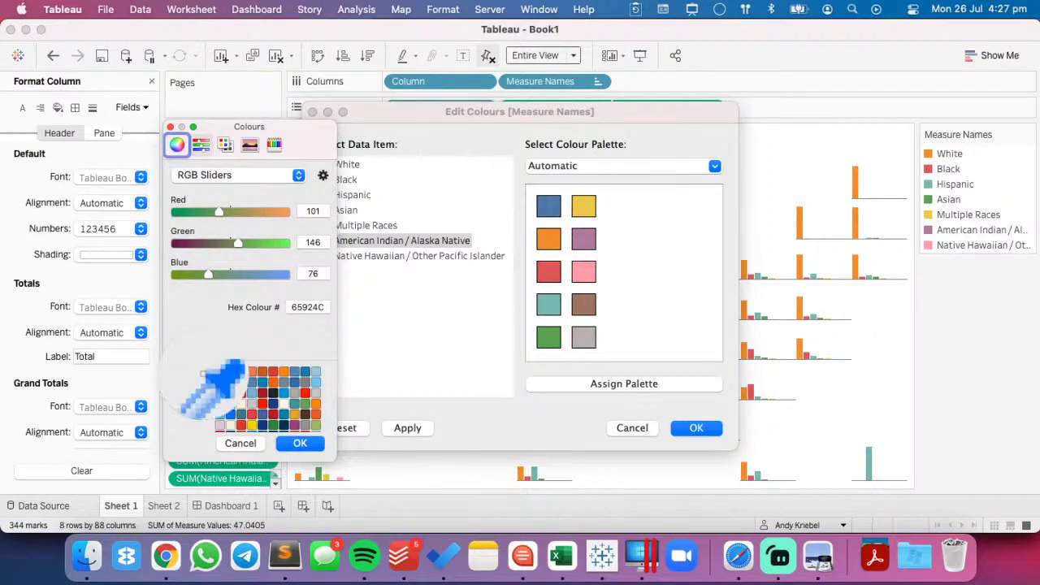
{"action": "key", "text": "super+Tab"}
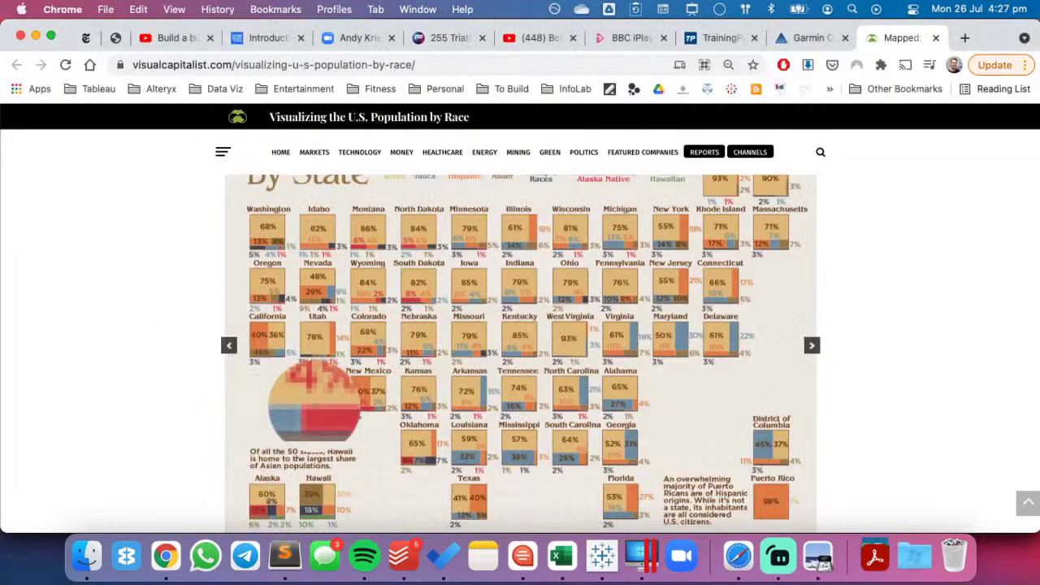
{"action": "left_click", "coordinate": [315, 407]}
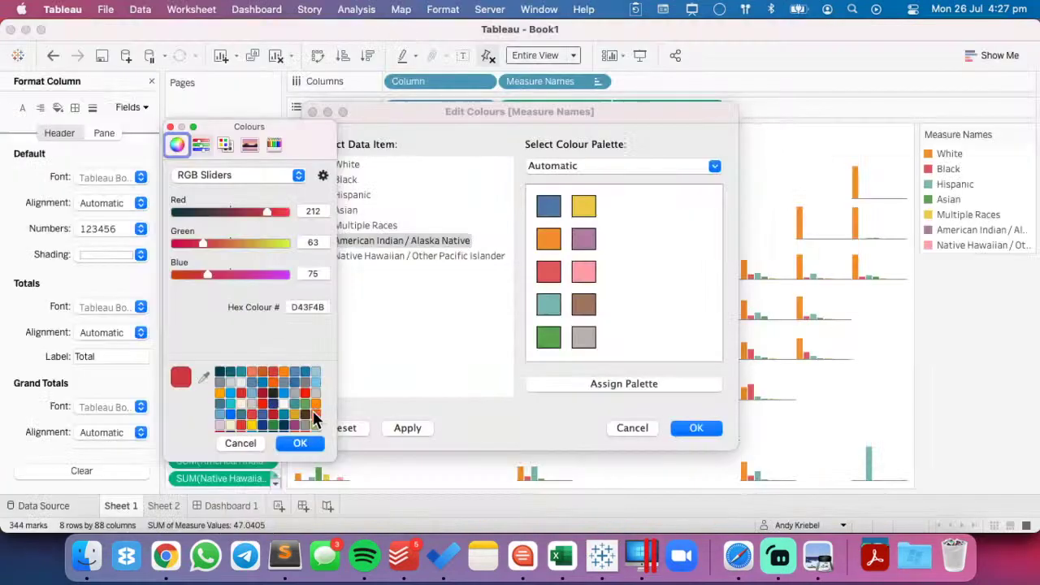
{"action": "left_click", "coordinate": [297, 439]}
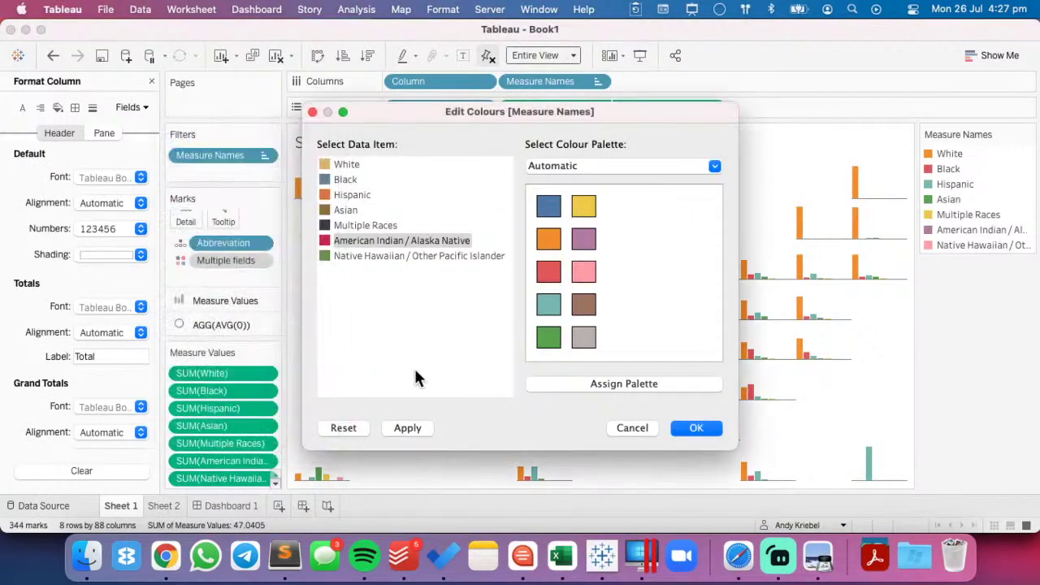
{"action": "left_click", "coordinate": [692, 429]}
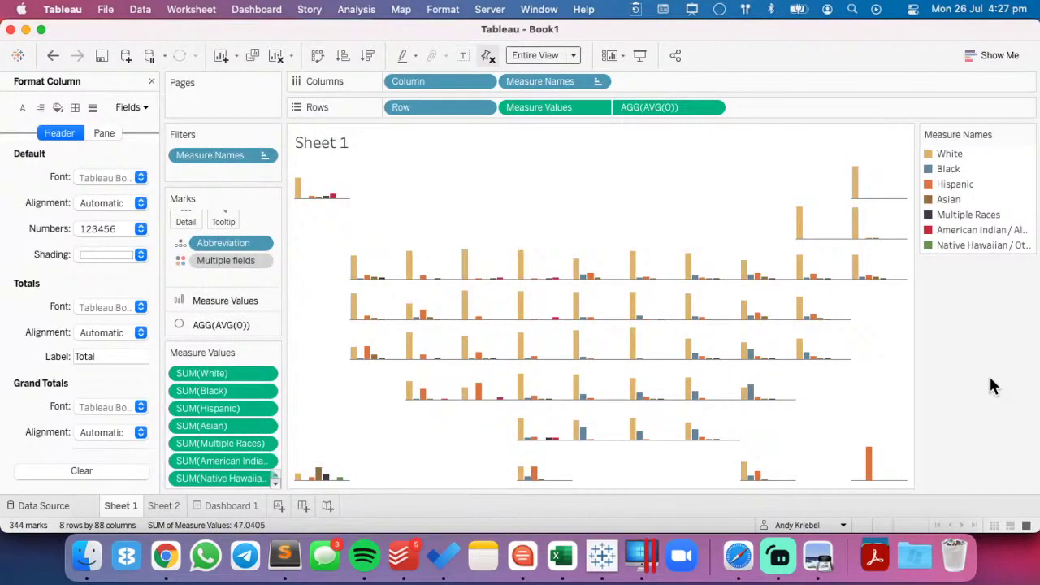
- Open Dashboard 1, select its Sheet 2 treemap and close the Format Column pane
{"action": "left_click", "coordinate": [213, 505]}
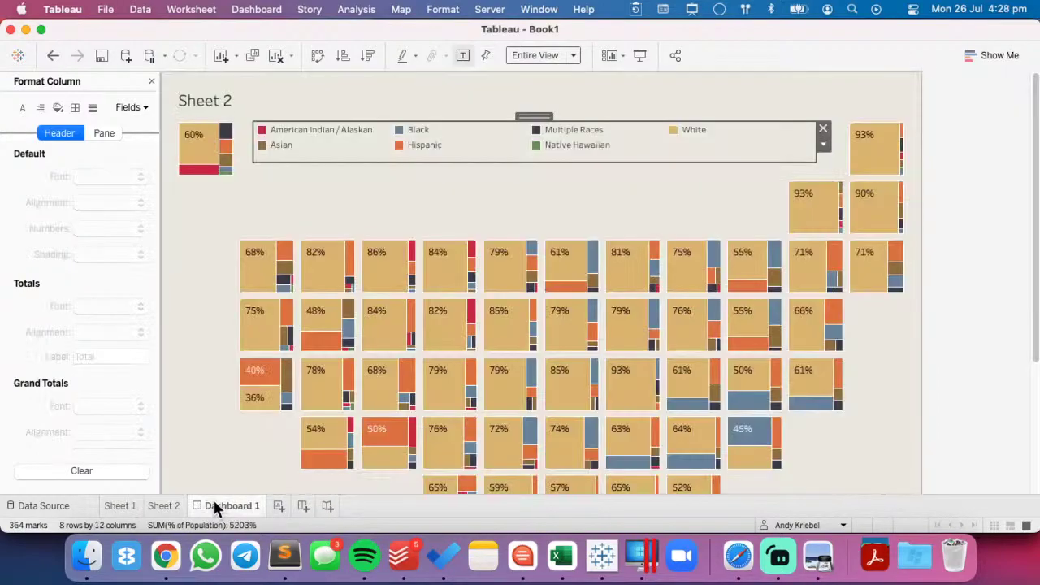
{"action": "left_click", "coordinate": [189, 376]}
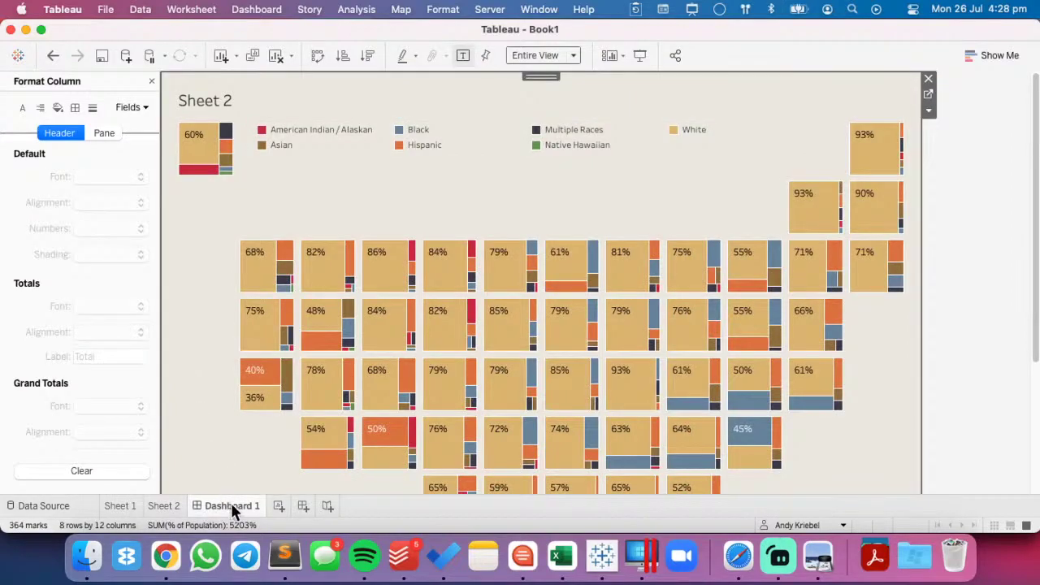
{"action": "left_click", "coordinate": [151, 82]}
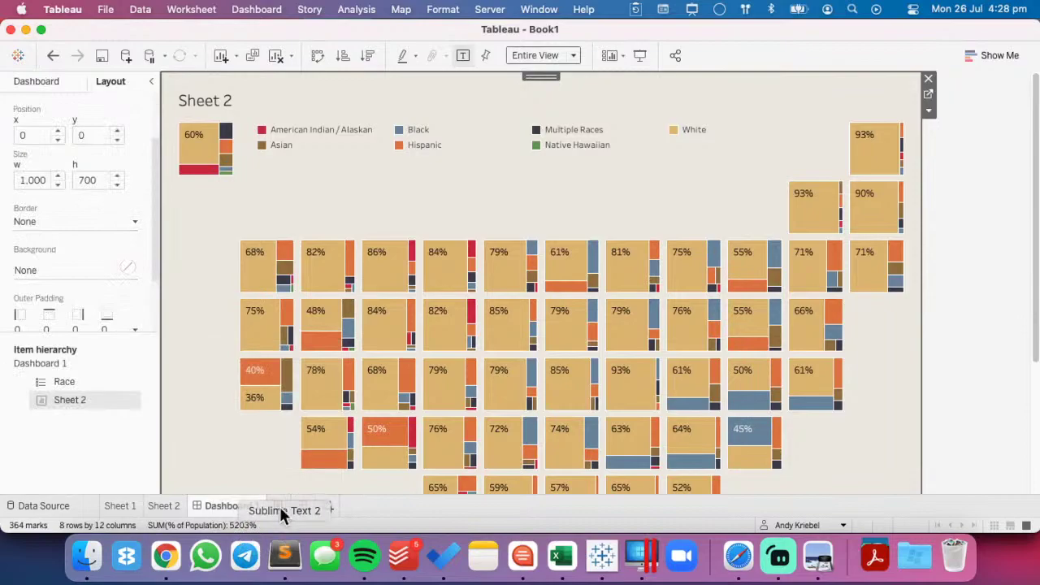
- Create a new dashboard with a custom fixed size of 1000 x 700 px
{"action": "left_click", "coordinate": [301, 505]}
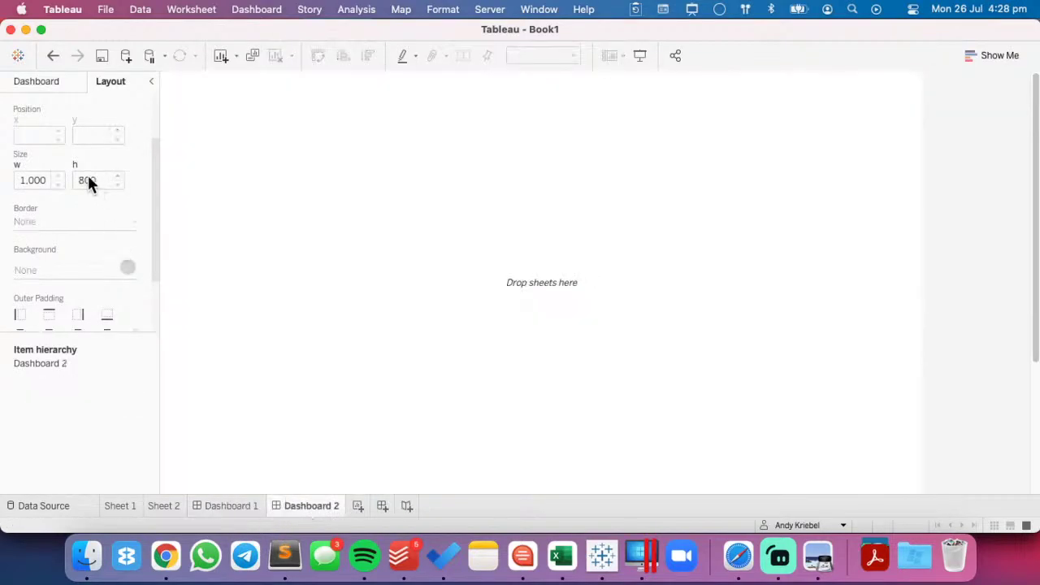
{"action": "left_click", "coordinate": [46, 82]}
{"action": "left_click", "coordinate": [98, 197]}
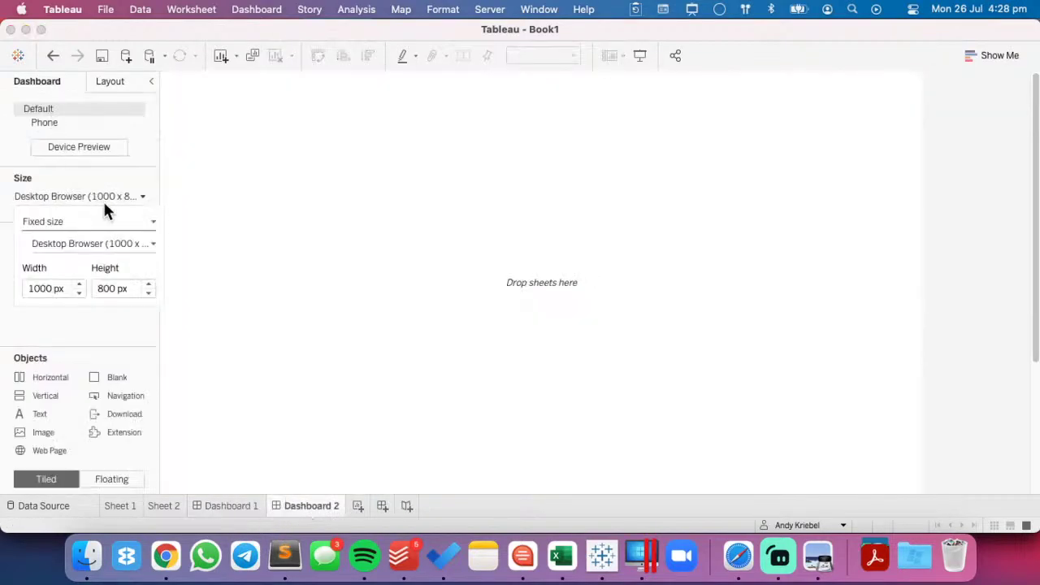
{"action": "left_click", "coordinate": [148, 292]}
{"action": "left_click", "coordinate": [110, 331]}
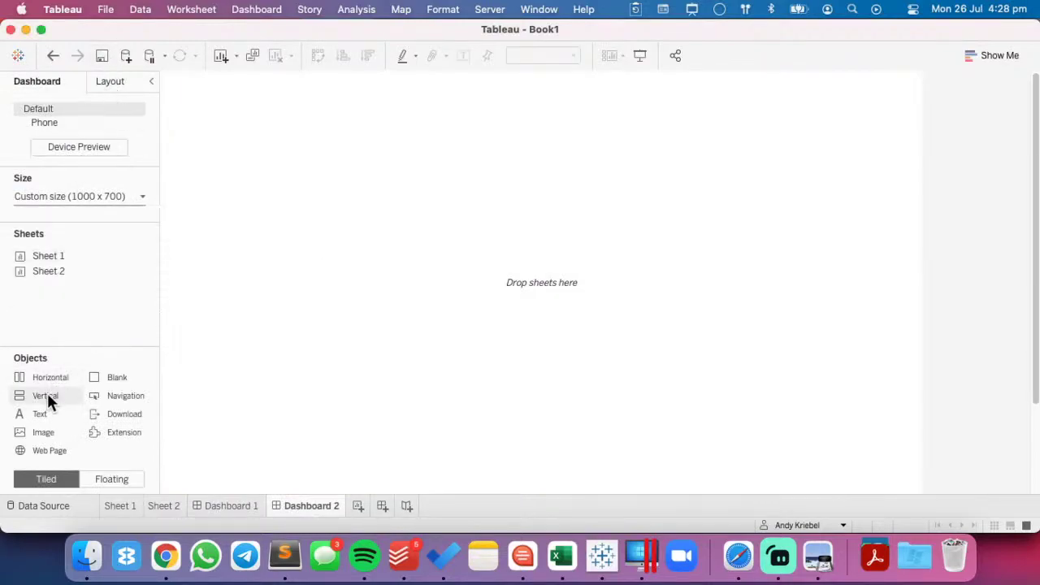
- Add a floating vertical container to the dashboard, positioned at x 0, y 0 with width 1,000 and height 700
{"action": "left_click_drag", "start_coordinate": [47, 396], "coordinate": [236, 106]}
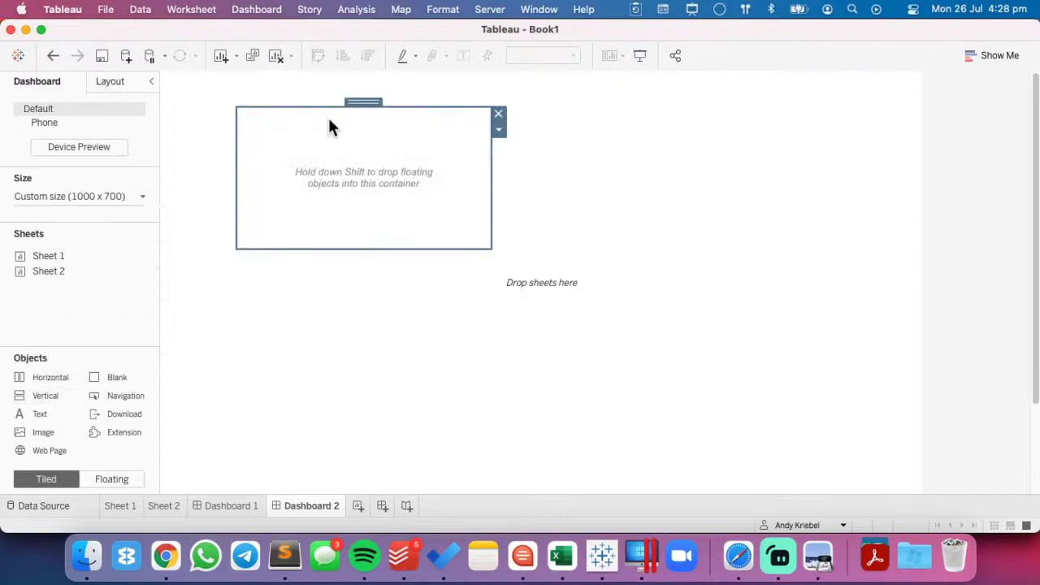
{"action": "left_click", "coordinate": [107, 80]}
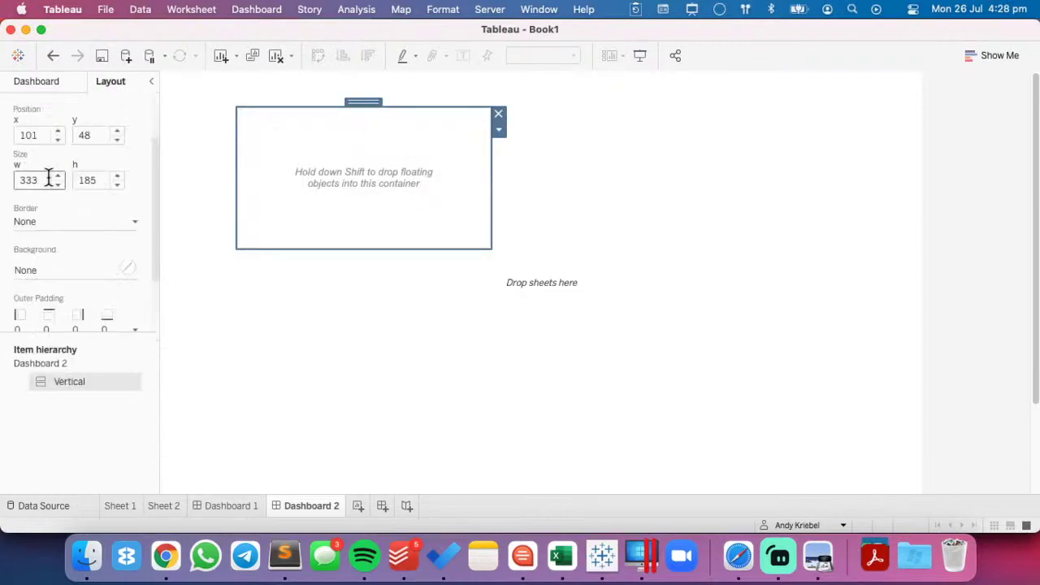
{"action": "left_click_drag", "start_coordinate": [38, 132], "coordinate": [3, 132]}
{"action": "type", "text": "0"}
{"action": "key", "text": "Tab"}
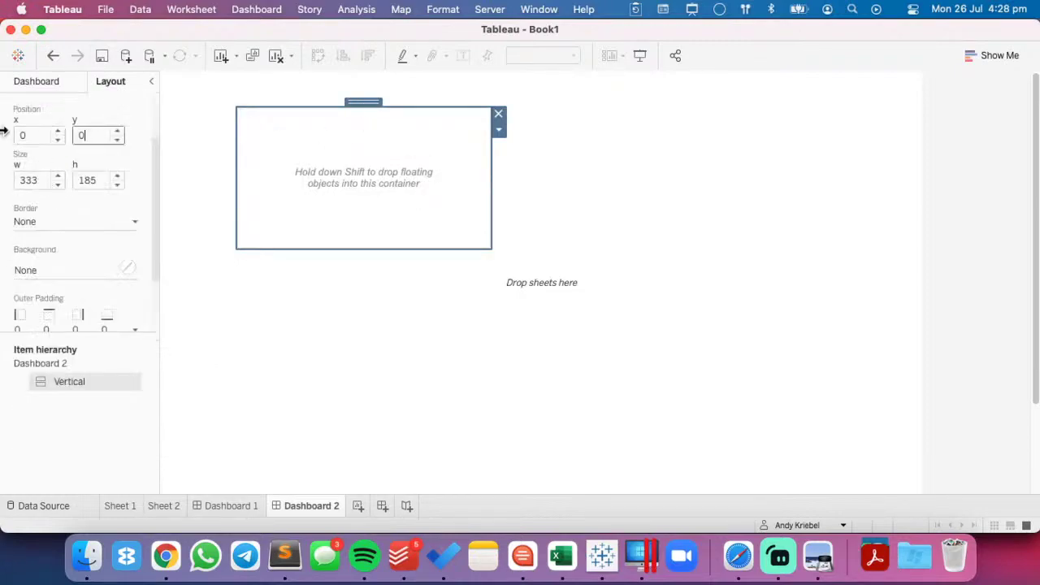
{"action": "type", "text": "0"}
{"action": "key", "text": "Tab"}
{"action": "type", "text": "1,000"}
{"action": "key", "text": "Tab"}
{"action": "type", "text": "700"}
{"action": "key", "text": "Tab"}
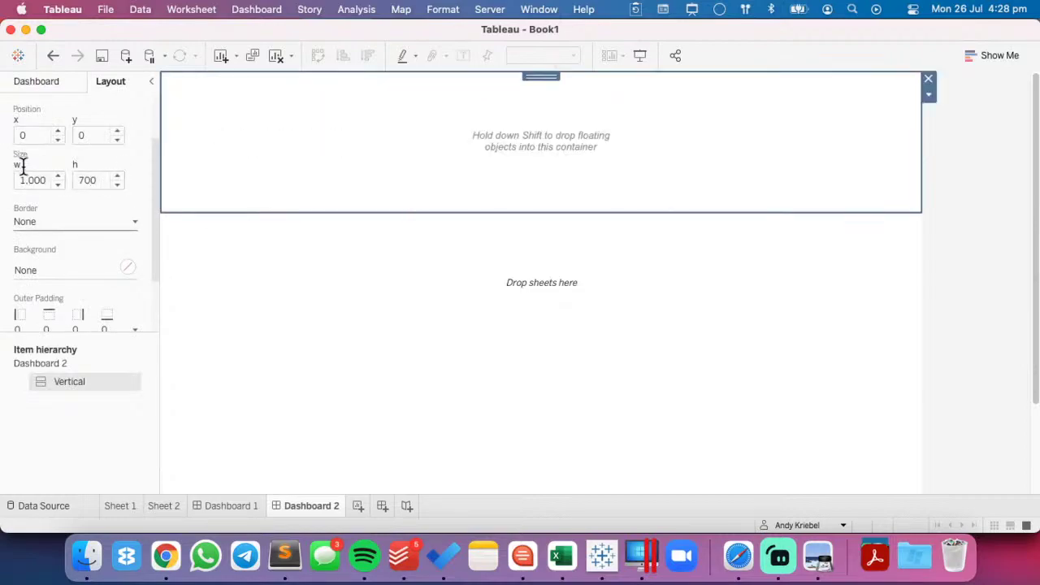
- Add Sheet 1 to the dashboard and place it inside the vertical container so it fills the 1000 x 700 area
{"action": "left_click", "coordinate": [40, 80]}
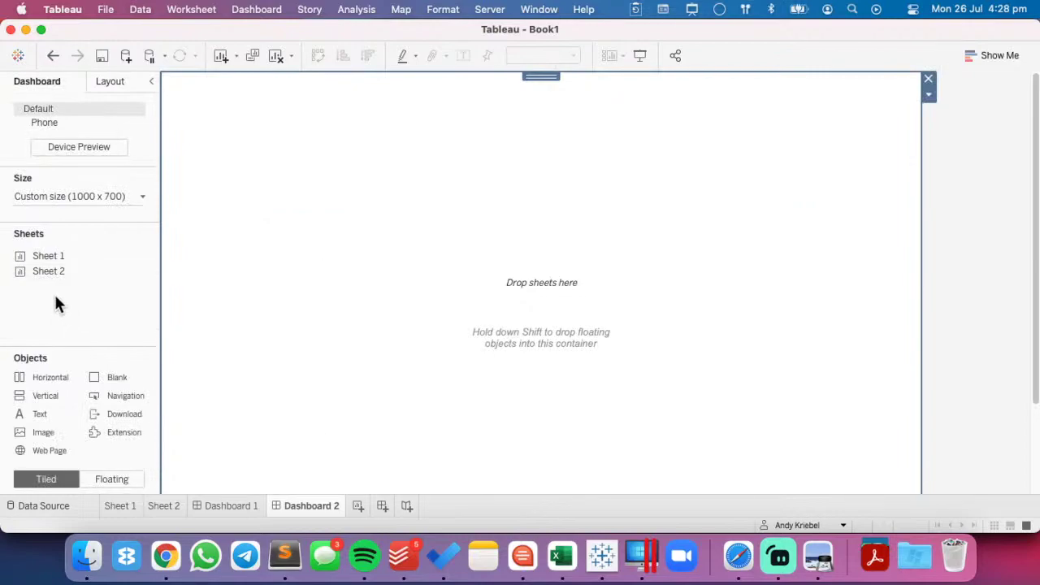
{"action": "left_click_drag", "start_coordinate": [53, 259], "coordinate": [325, 193]}
{"action": "left_click_drag", "start_coordinate": [439, 179], "coordinate": [404, 118]}
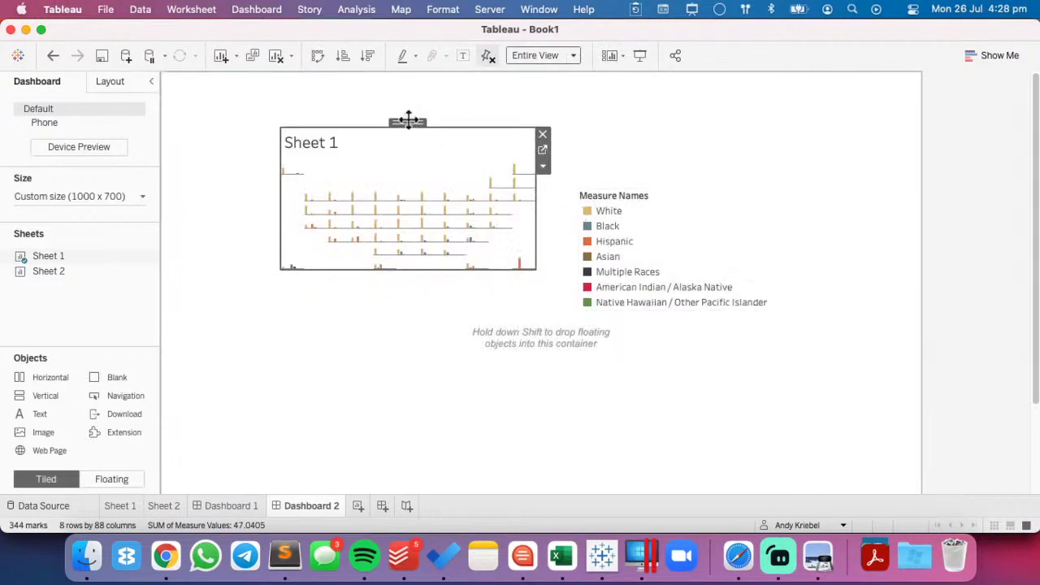
{"action": "left_click_drag", "start_coordinate": [409, 119], "coordinate": [371, 94]}
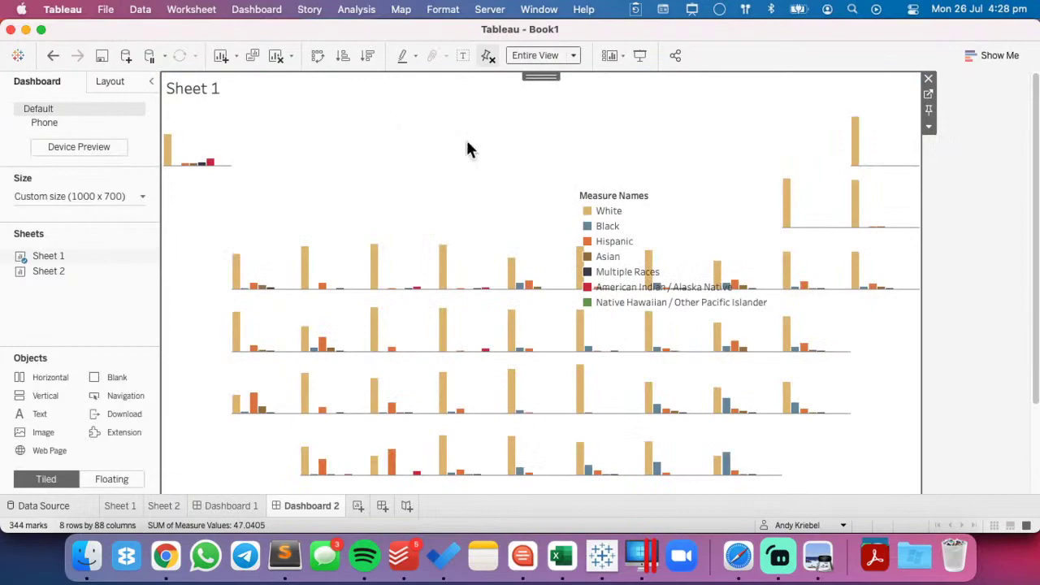
- Remove the floating Measure Names colour legend from the dashboard
{"action": "left_click", "coordinate": [624, 208]}
{"action": "left_click_drag", "start_coordinate": [679, 180], "coordinate": [600, 96]}
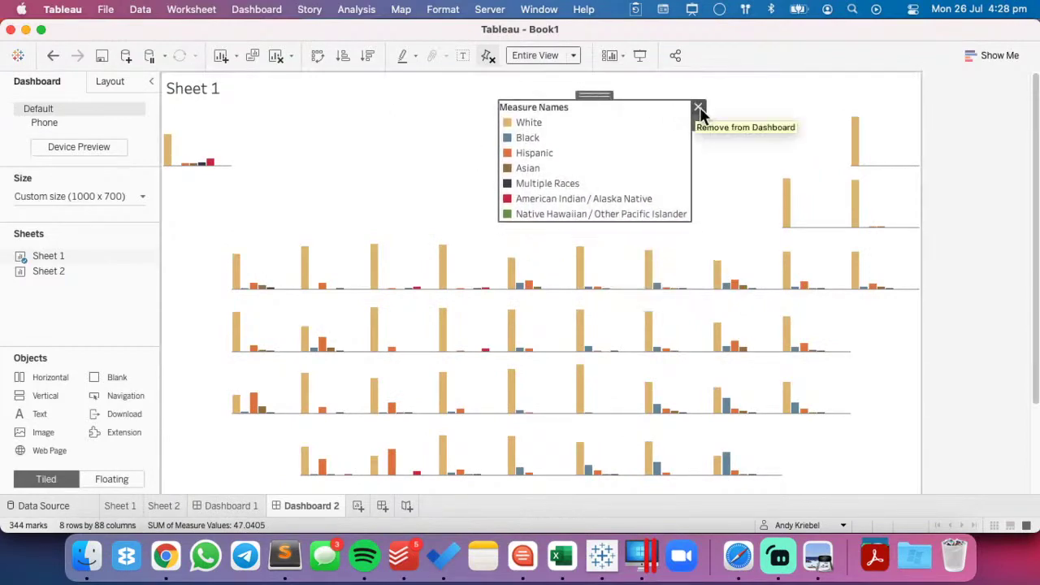
{"action": "left_click", "coordinate": [702, 112]}
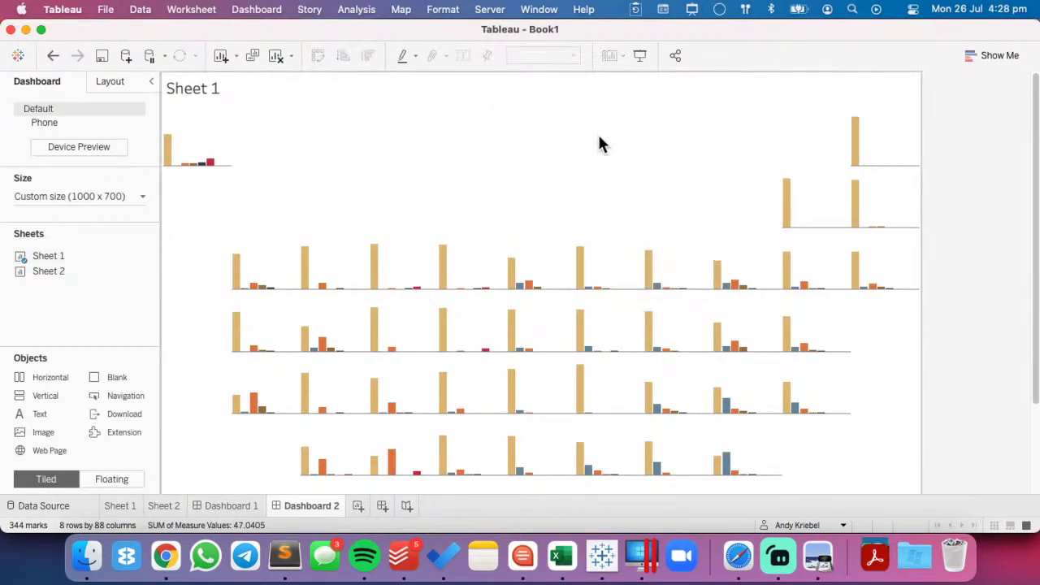
- Set Sheet 1's outer padding to 20 on all sides
{"action": "left_click", "coordinate": [103, 81]}
{"action": "left_click", "coordinate": [260, 220]}
{"action": "scroll", "coordinate": [67, 288], "scroll_direction": "down", "scroll_amount": 3}
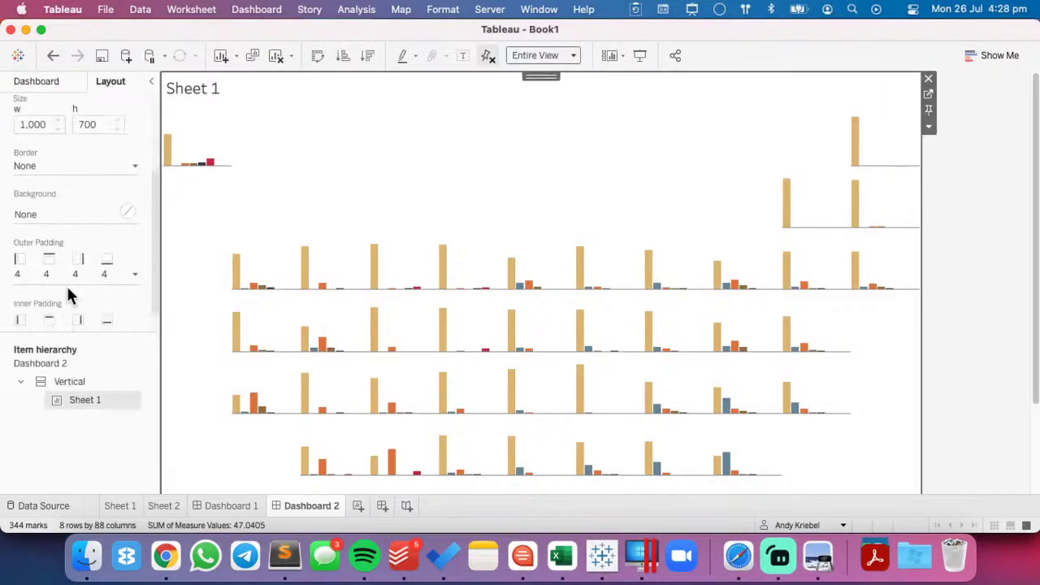
{"action": "left_click", "coordinate": [57, 241]}
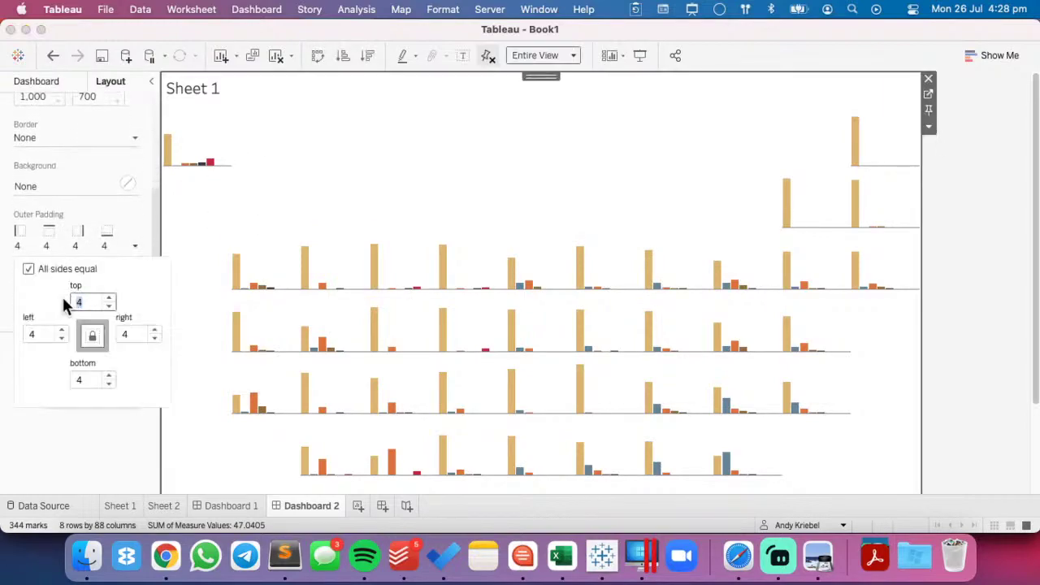
{"action": "type", "text": "20"}
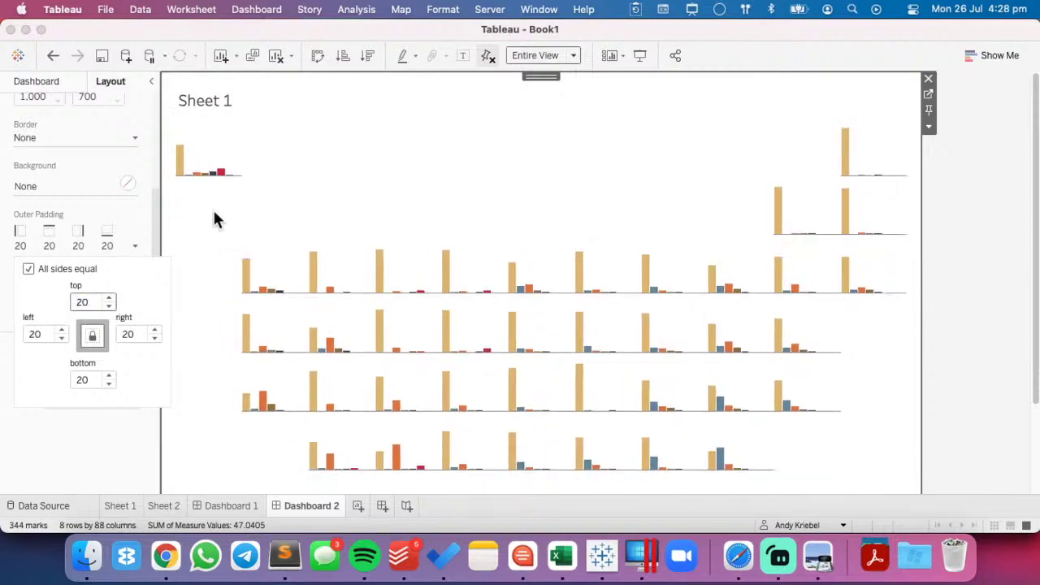
{"action": "left_click", "coordinate": [297, 196]}
{"action": "scroll", "coordinate": [67, 171], "scroll_direction": "up", "scroll_amount": 3}
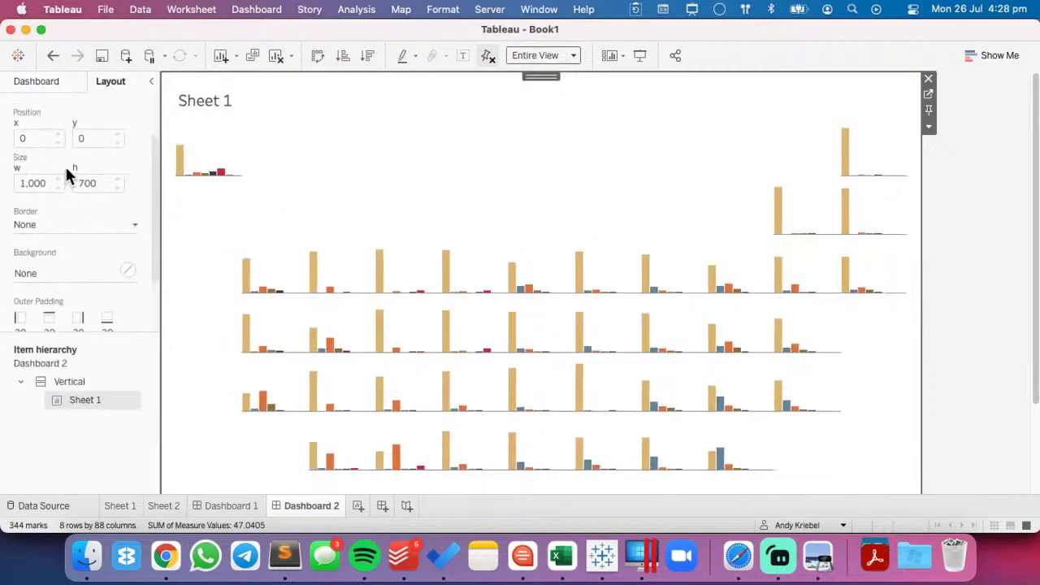
{"action": "scroll", "coordinate": [67, 176], "scroll_direction": "up", "scroll_amount": 2}
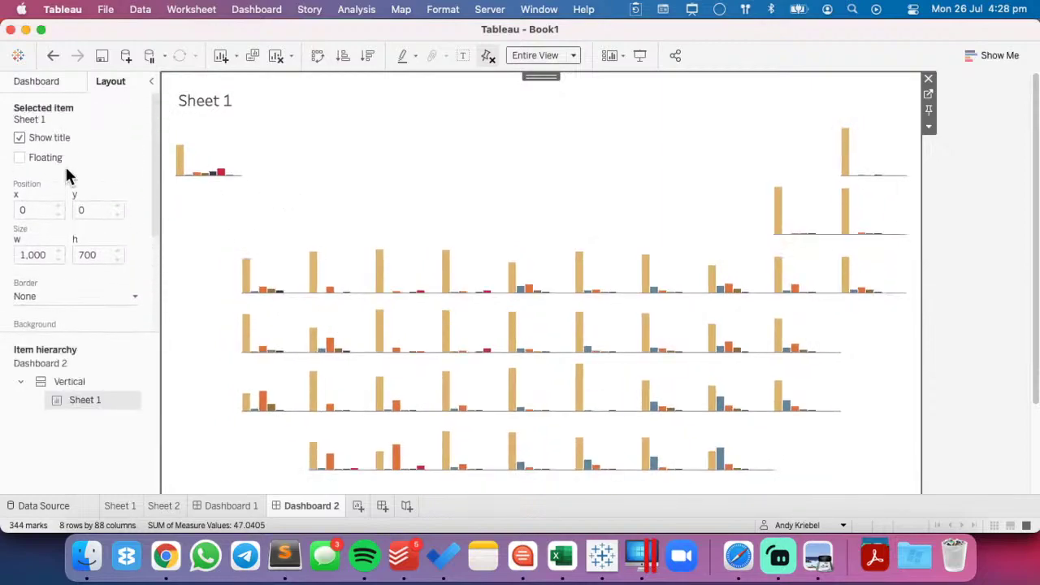
- Set the dashboard's default shading to the light beige from the recent colours
{"action": "left_click", "coordinate": [36, 84]}
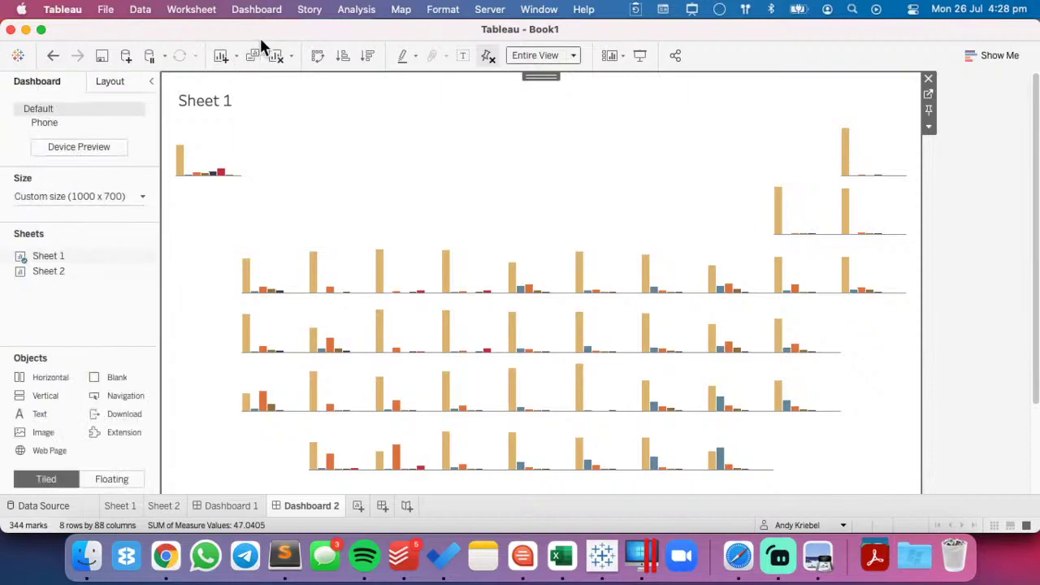
{"action": "left_click", "coordinate": [265, 11]}
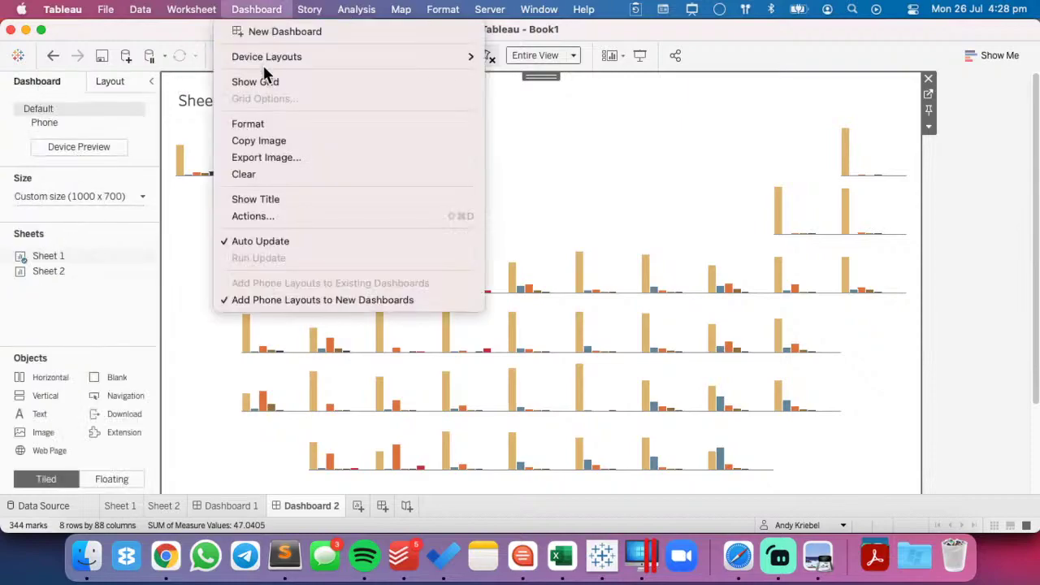
{"action": "left_click", "coordinate": [265, 130]}
{"action": "left_click", "coordinate": [101, 134]}
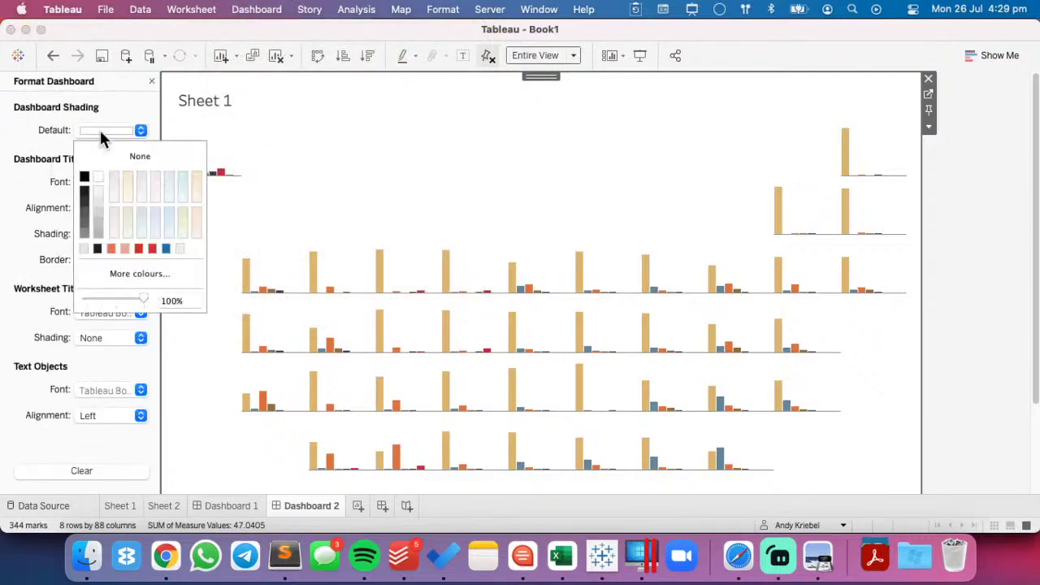
{"action": "left_click", "coordinate": [85, 250]}
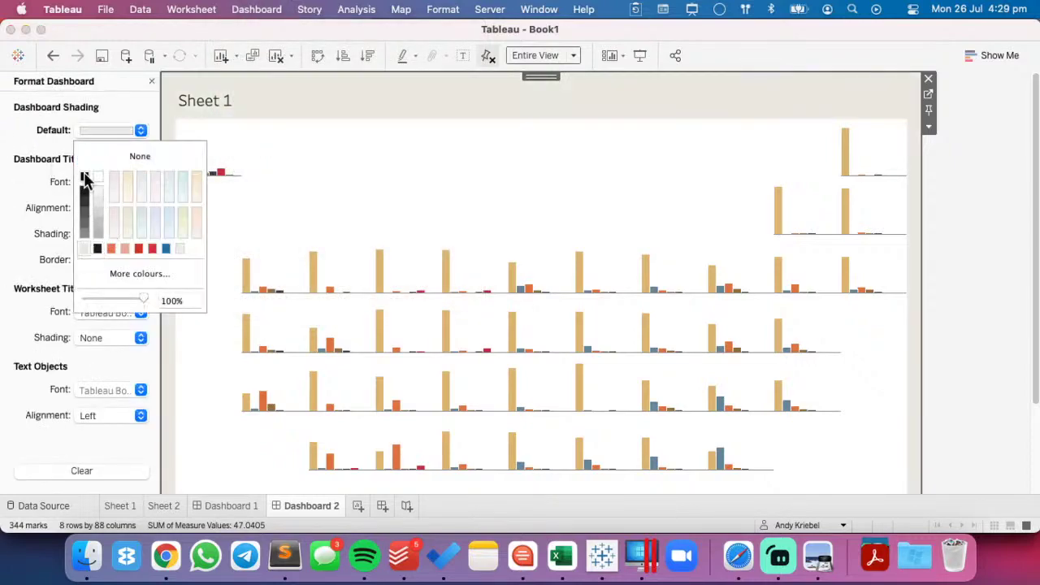
{"action": "left_click", "coordinate": [151, 81]}
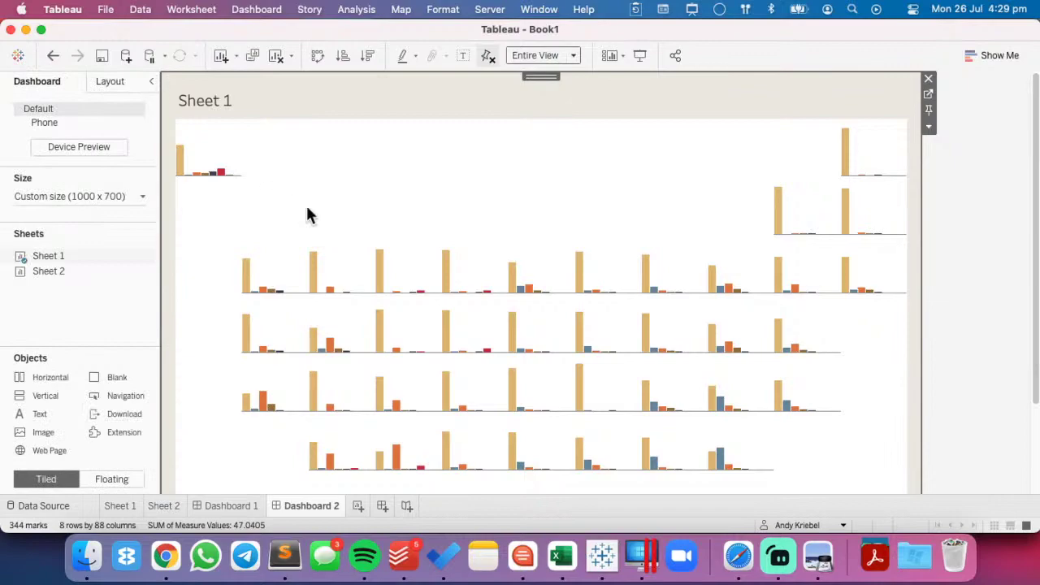
- Set Sheet 1's default worksheet shading to None and close the Format Shading pane
{"action": "right_click", "coordinate": [307, 205]}
{"action": "left_click", "coordinate": [333, 280]}
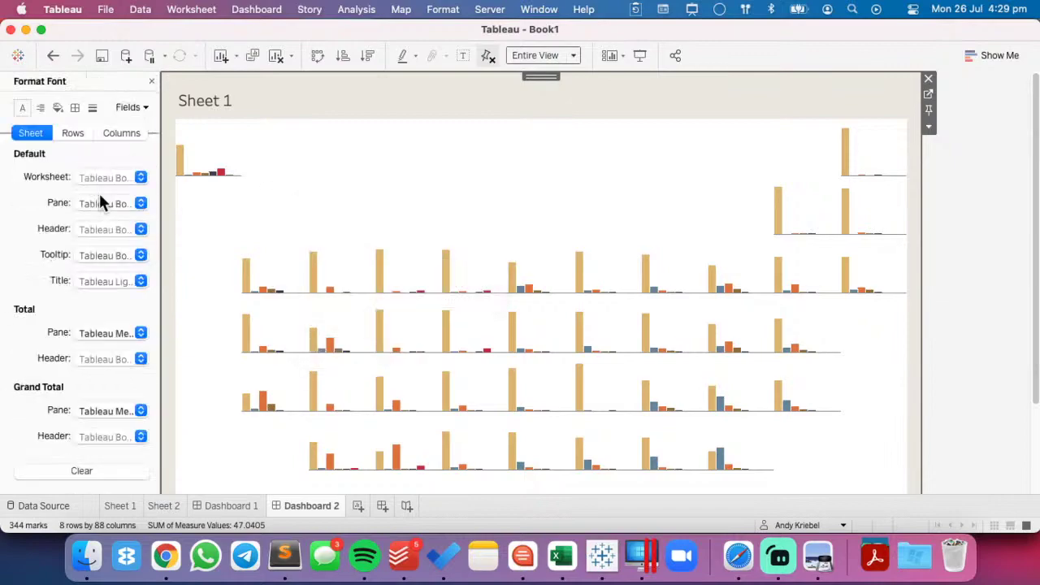
{"action": "left_click", "coordinate": [57, 109]}
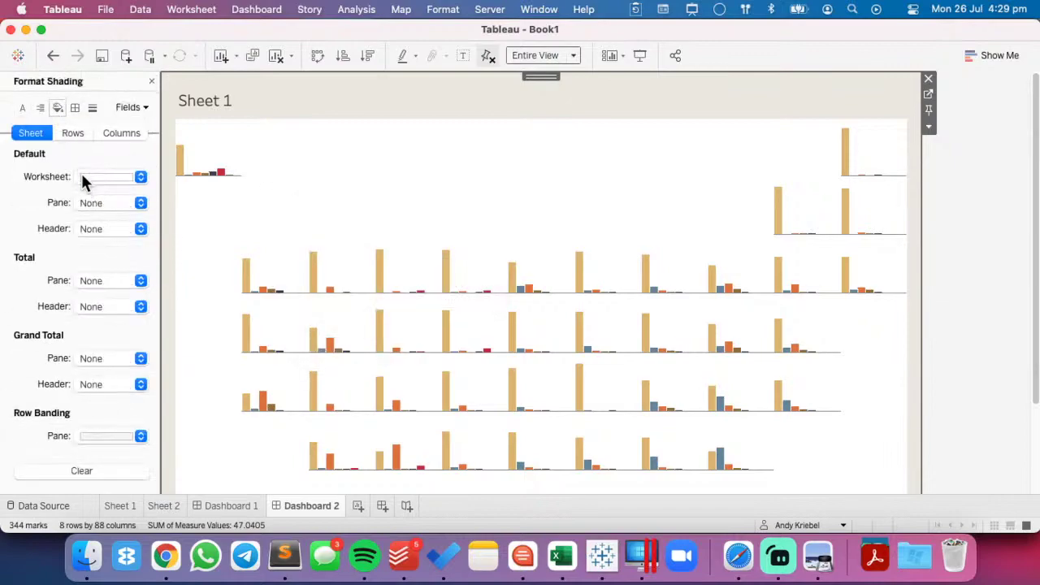
{"action": "left_click", "coordinate": [91, 177]}
{"action": "left_click", "coordinate": [103, 202]}
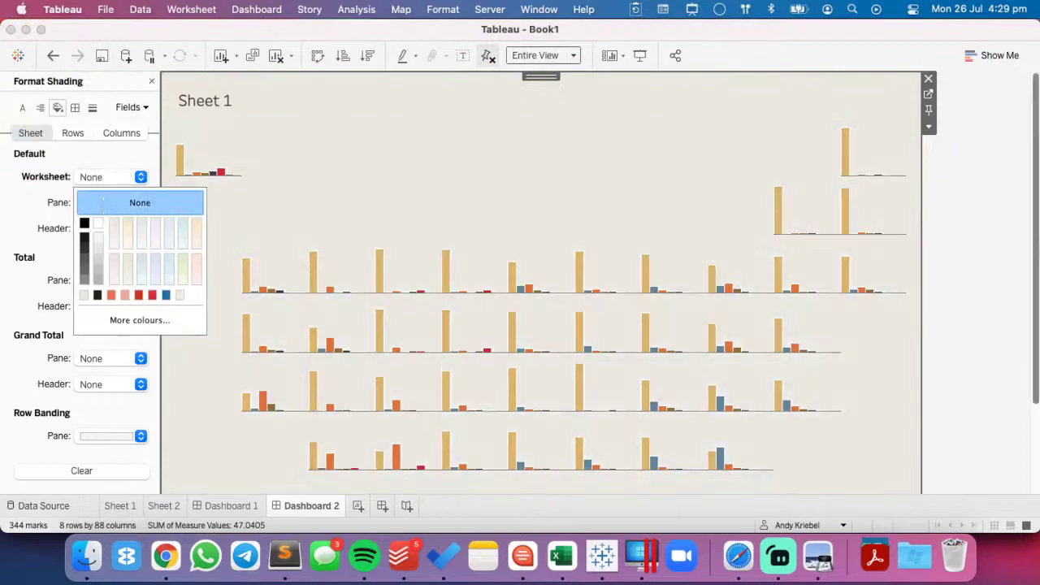
{"action": "left_click", "coordinate": [992, 244]}
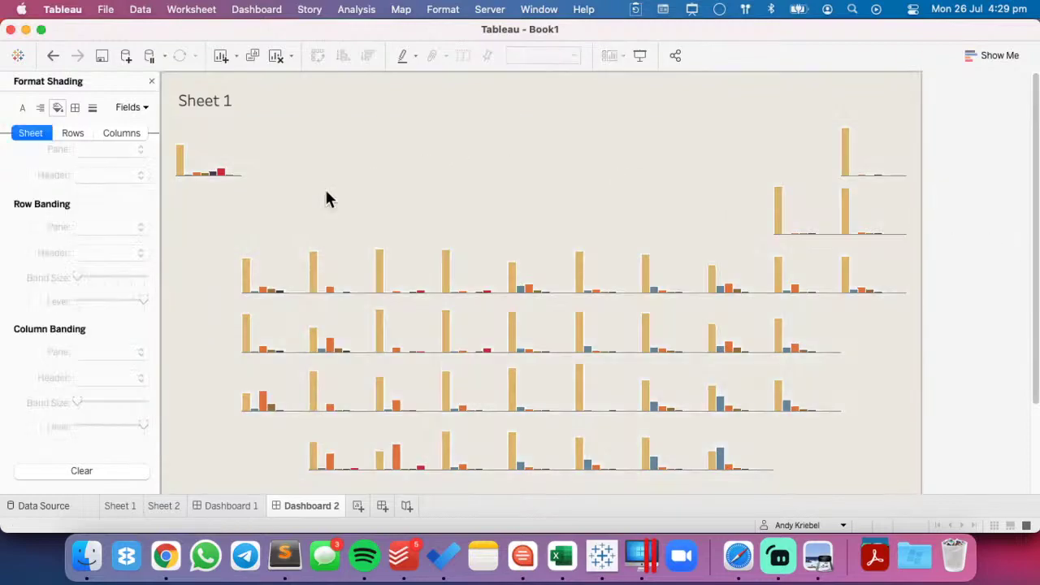
{"action": "left_click", "coordinate": [150, 81]}
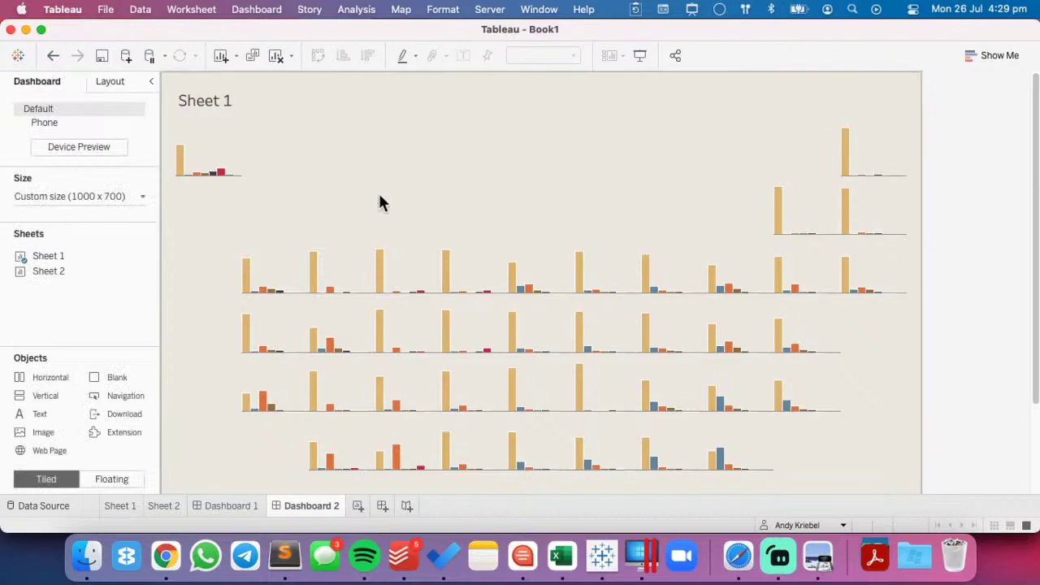
- On Sheet 1, set the border of the Measure Values bars to None and return to Dashboard 2
{"action": "left_click", "coordinate": [379, 196]}
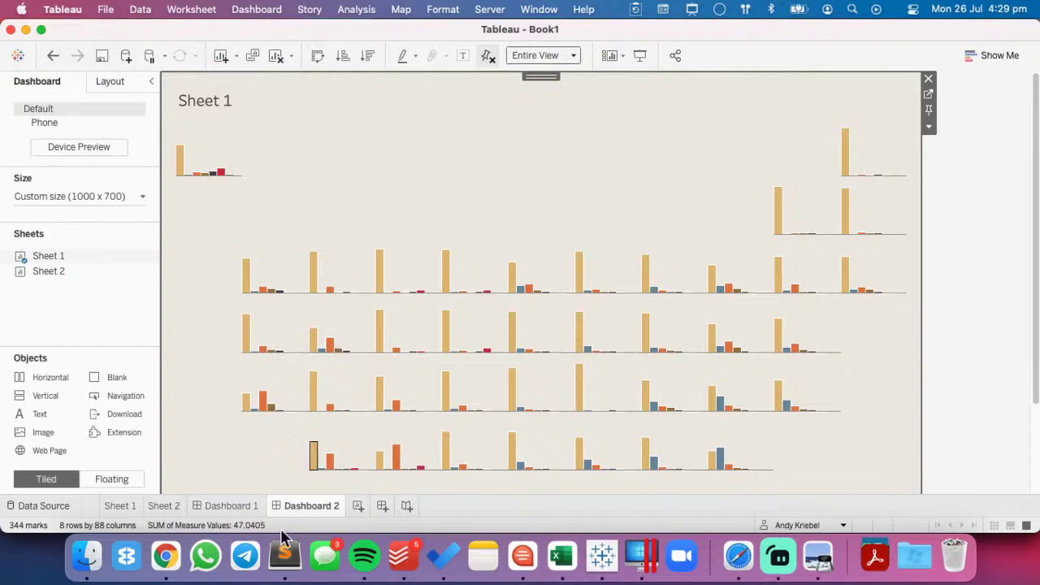
{"action": "left_click", "coordinate": [121, 508]}
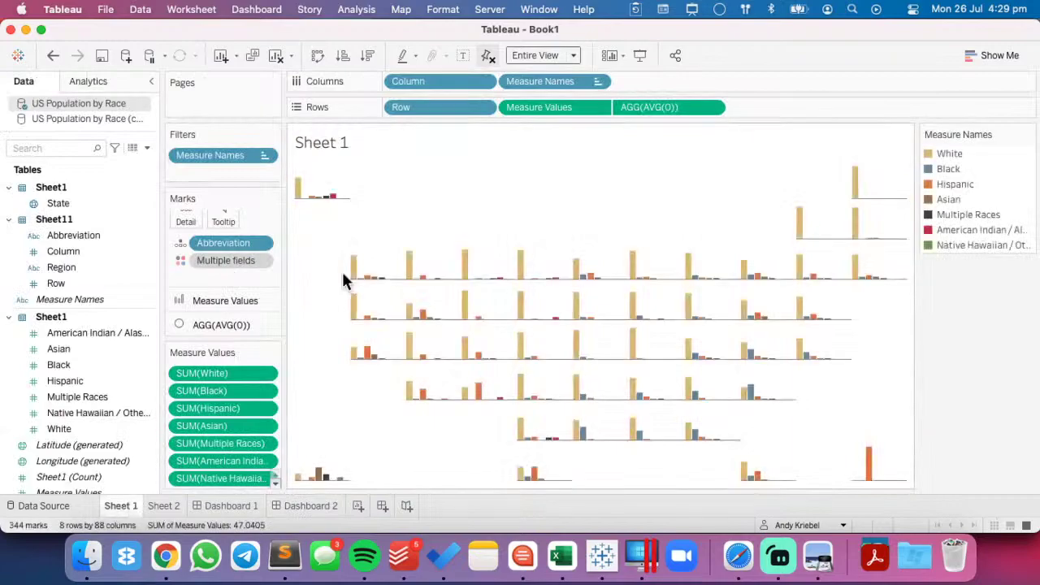
{"action": "left_click", "coordinate": [221, 303]}
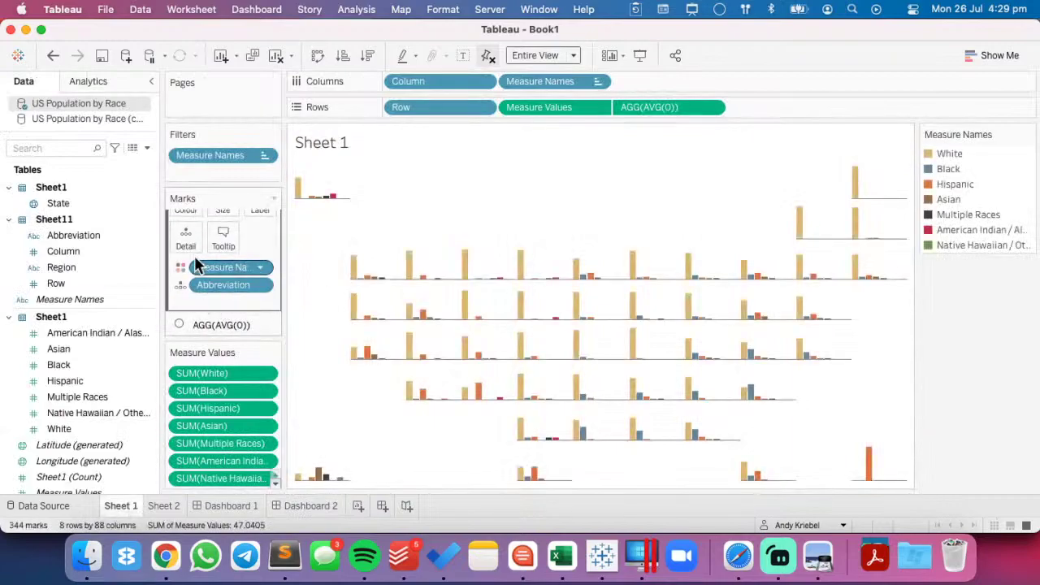
{"action": "scroll", "coordinate": [198, 249], "scroll_direction": "down", "scroll_amount": 2}
{"action": "left_click", "coordinate": [200, 234]}
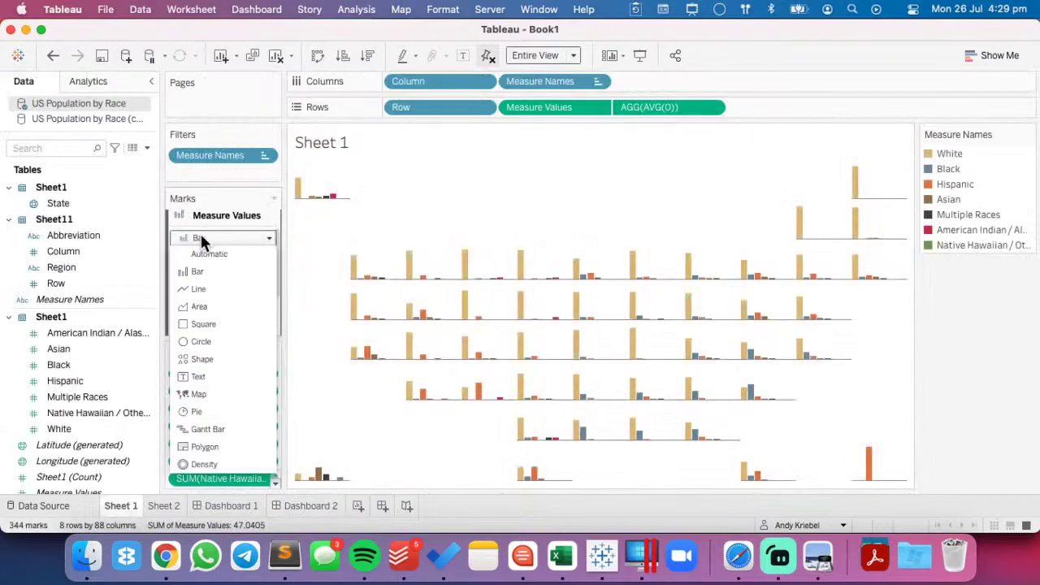
{"action": "left_click", "coordinate": [200, 235]}
{"action": "left_click", "coordinate": [186, 270]}
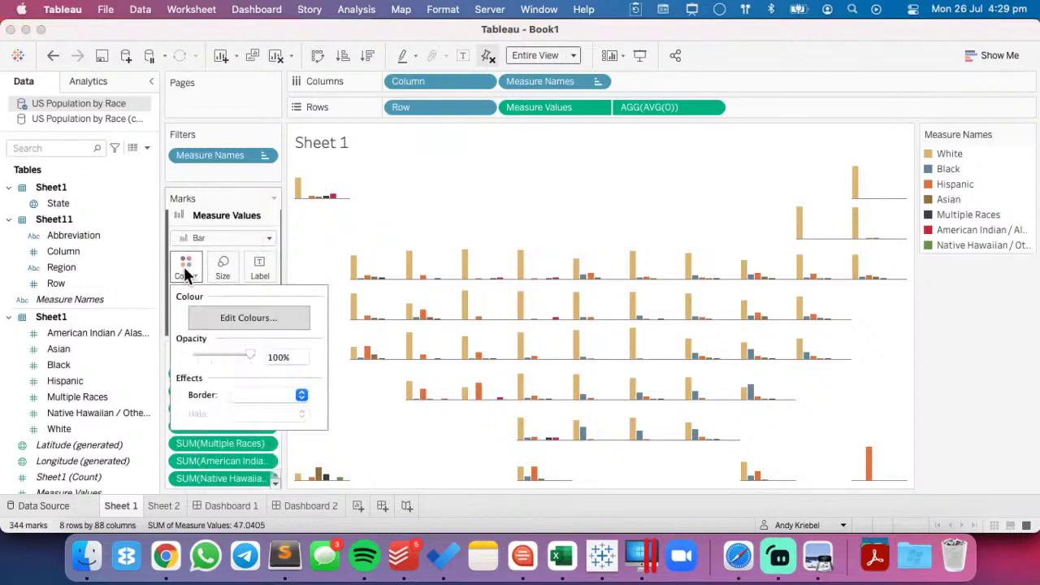
{"action": "left_click", "coordinate": [245, 389]}
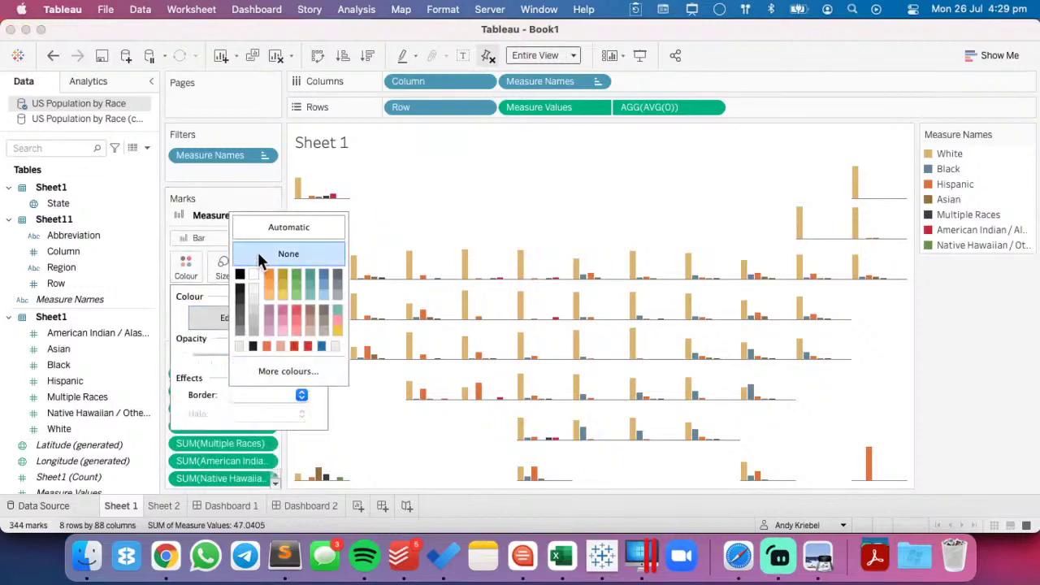
{"action": "left_click", "coordinate": [393, 215]}
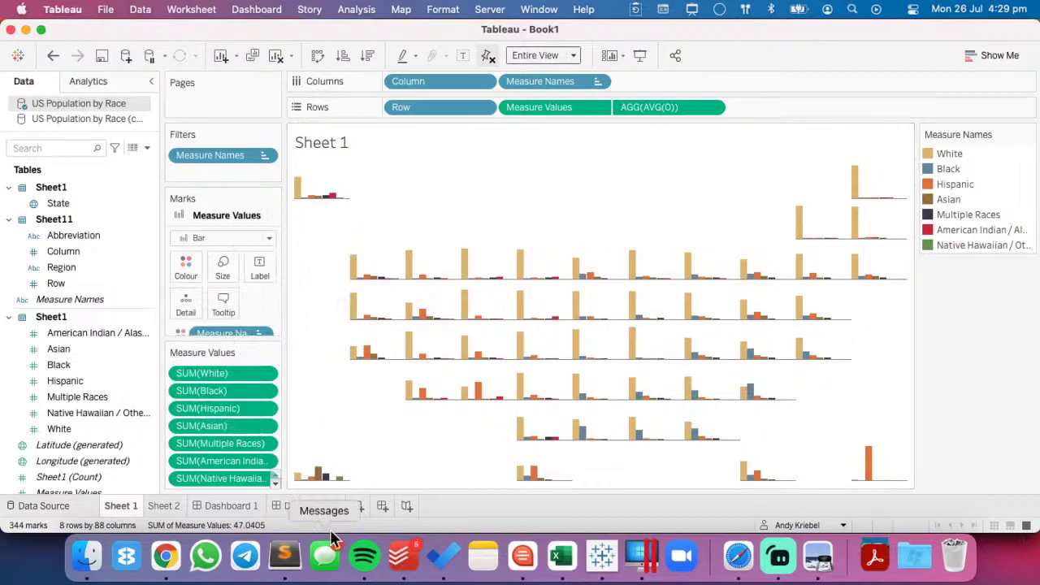
{"action": "left_click", "coordinate": [317, 507]}
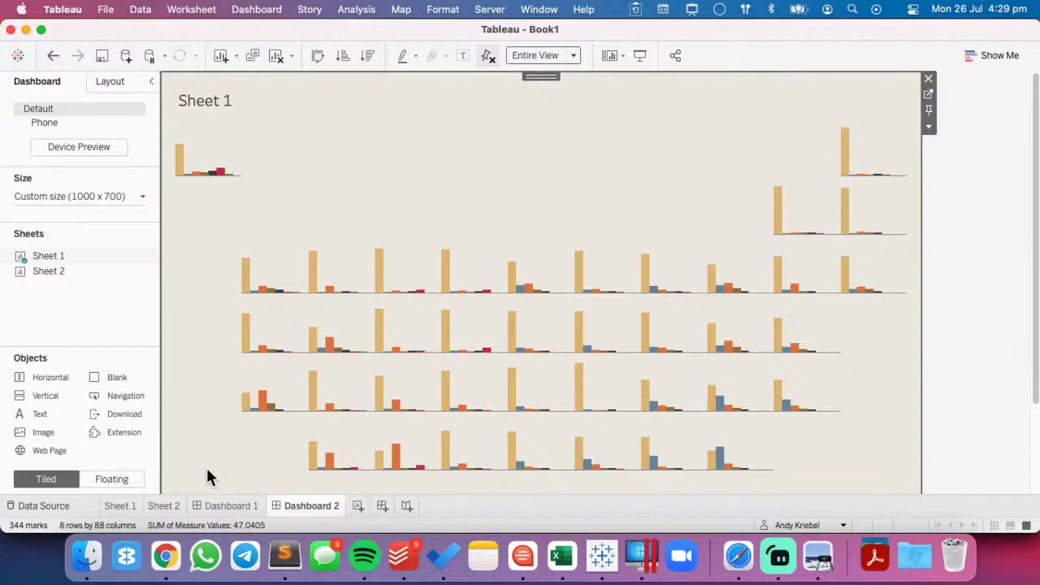
- On Sheet 1, slightly reduce the size of the Measure Values bars
{"action": "left_click", "coordinate": [129, 506]}
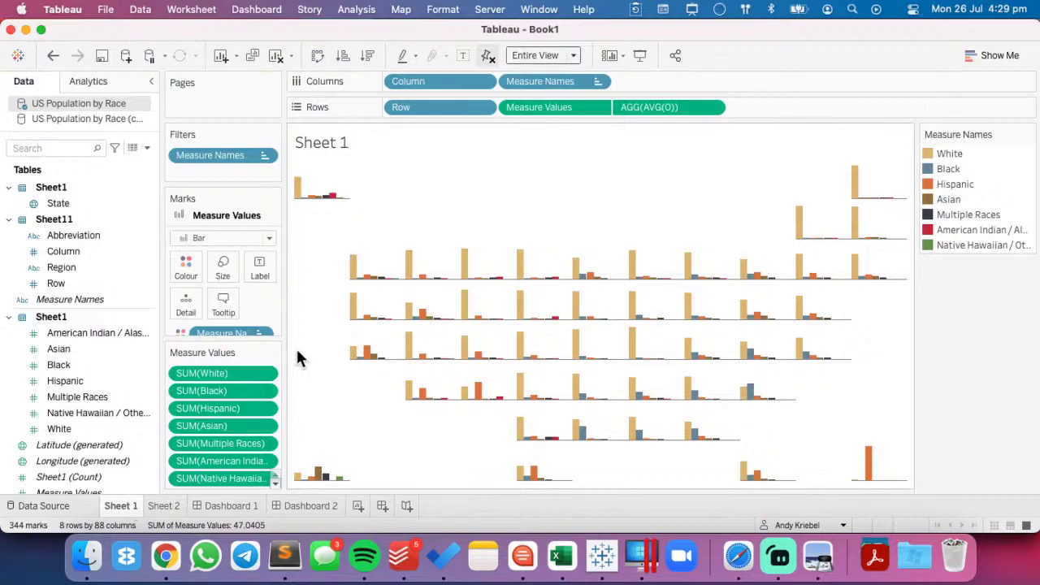
{"action": "left_click", "coordinate": [222, 272]}
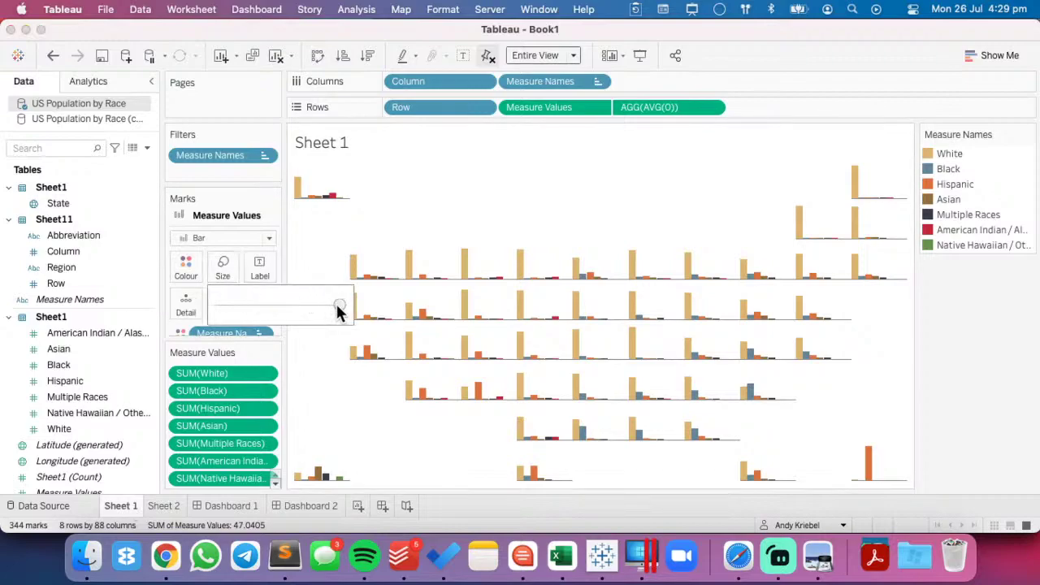
{"action": "left_click_drag", "start_coordinate": [338, 310], "coordinate": [333, 311]}
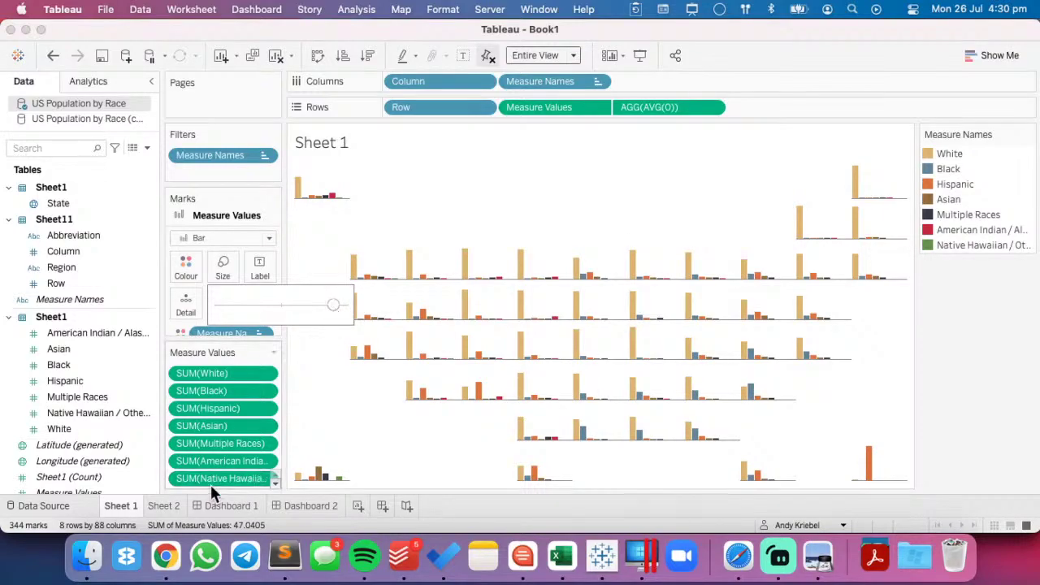
- Review the whole state tile chart on Dashboard 2 and switch to the Visual Capitalist race map in Chrome
{"action": "left_click", "coordinate": [300, 505]}
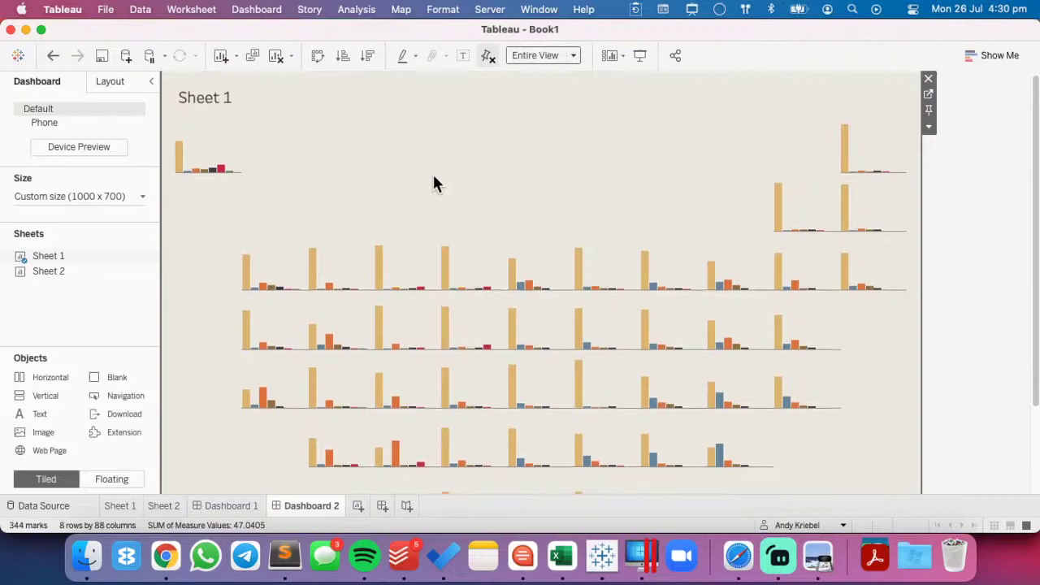
{"action": "scroll", "coordinate": [435, 184], "scroll_direction": "down", "scroll_amount": 3}
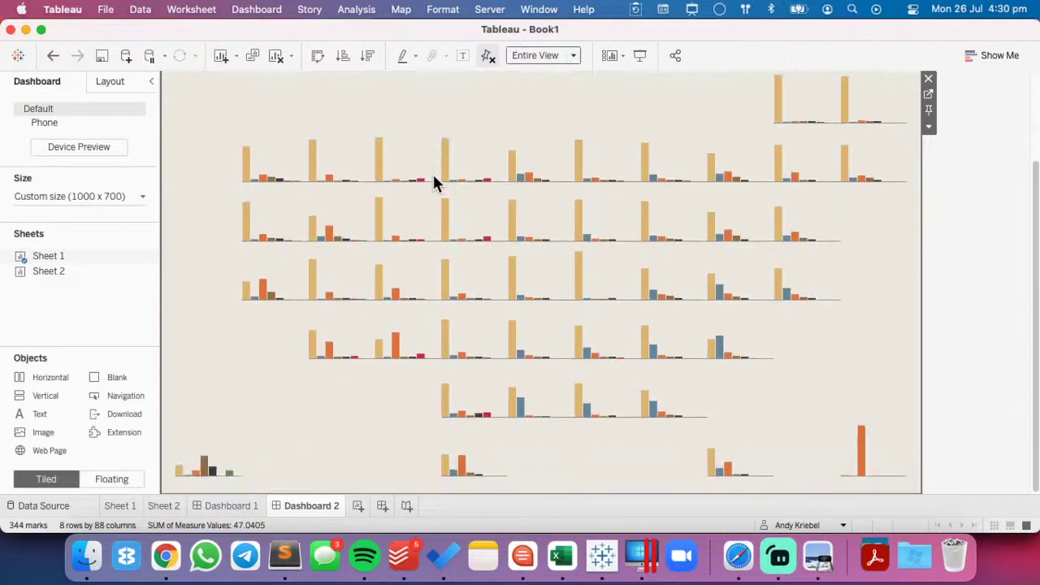
{"action": "scroll", "coordinate": [433, 183], "scroll_direction": "up", "scroll_amount": 3}
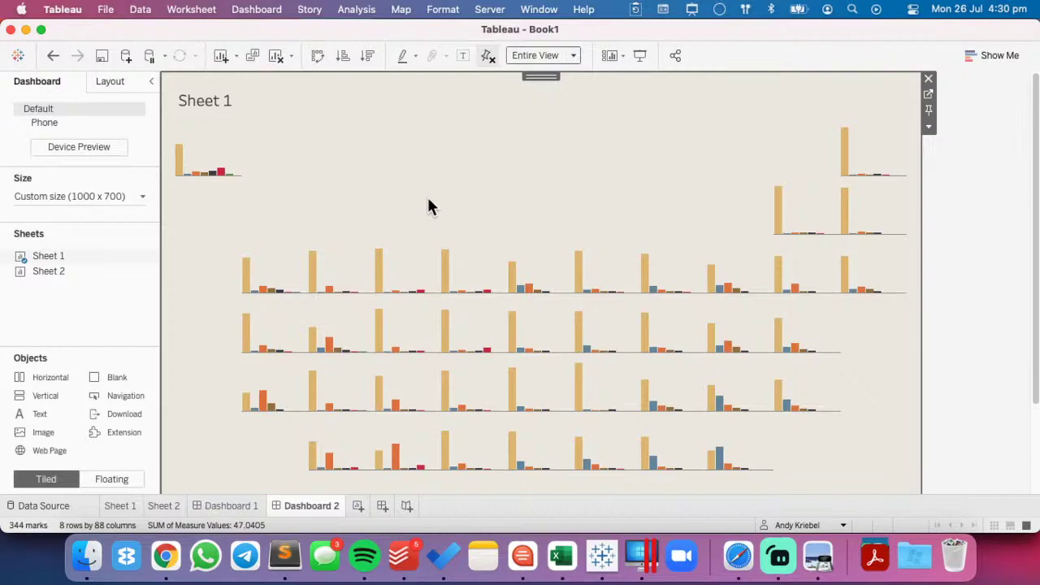
{"action": "key", "text": "super+Tab"}
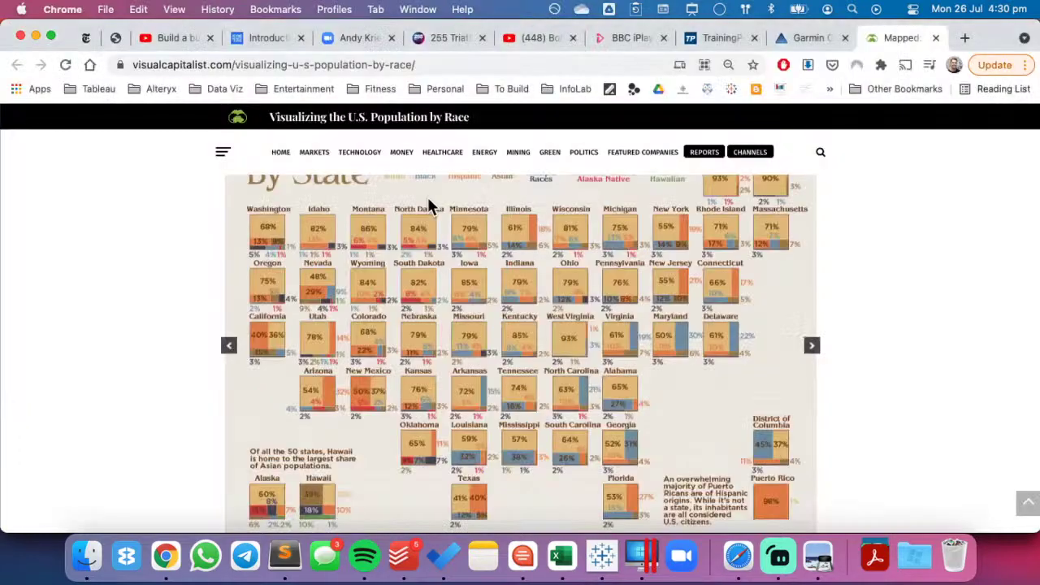
- Compare Washington's bars on Dashboard 2 with the Washington tile of the Visual Capitalist race map in Chrome
{"action": "key", "text": "super+Tab"}
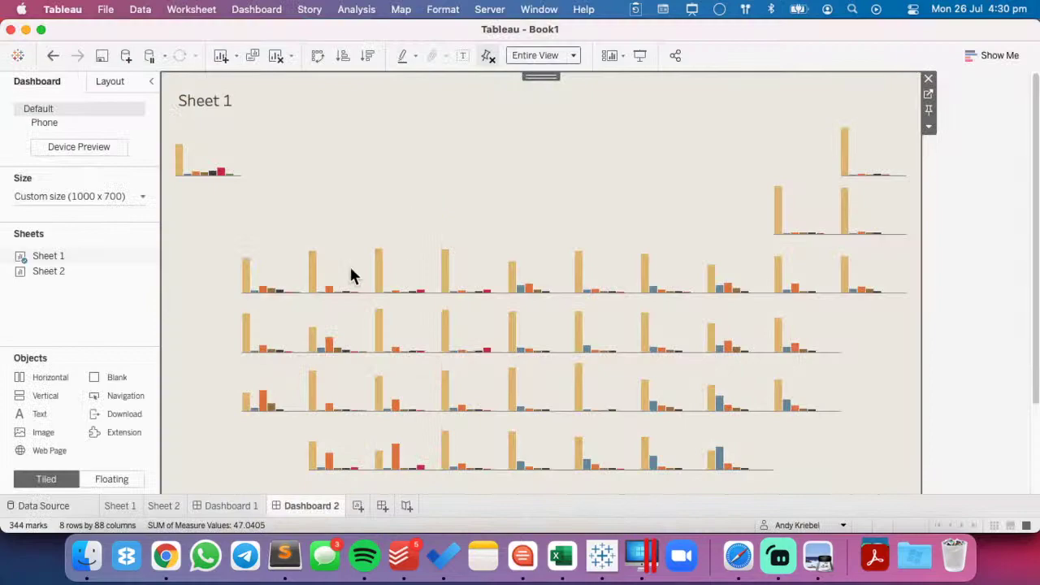
{"action": "mouse_move", "coordinate": [250, 293]}
{"action": "left_click_drag", "start_coordinate": [242, 246], "coordinate": [295, 298]}
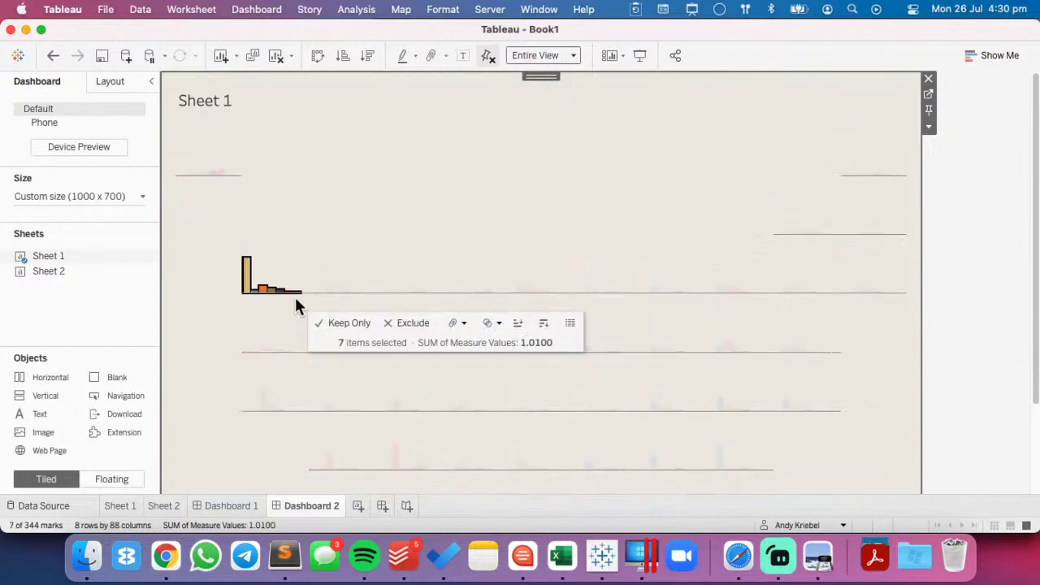
{"action": "left_click", "coordinate": [300, 256]}
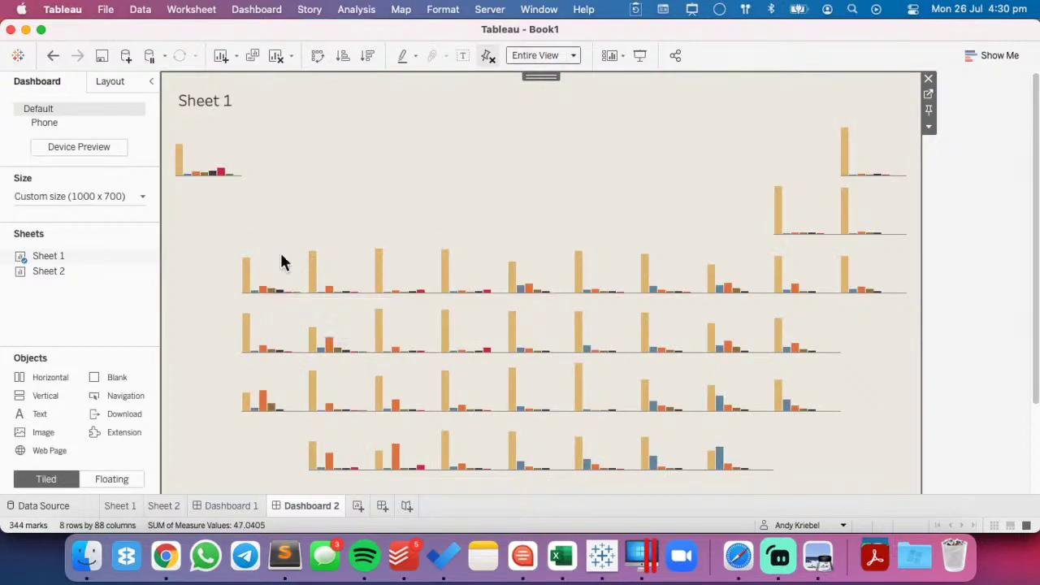
{"action": "key", "text": "super+Tab"}
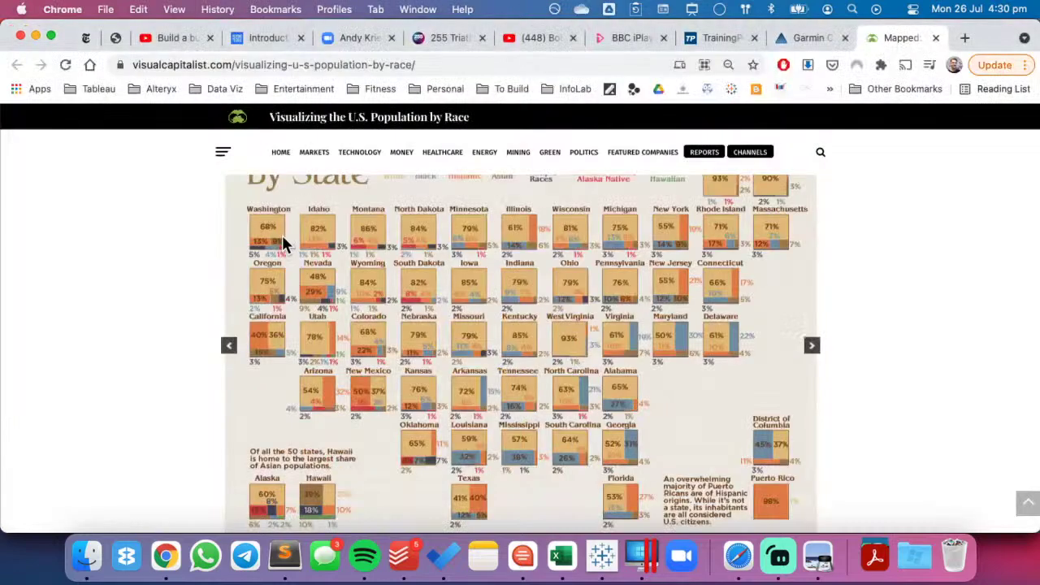
{"action": "key", "text": "super+Tab"}
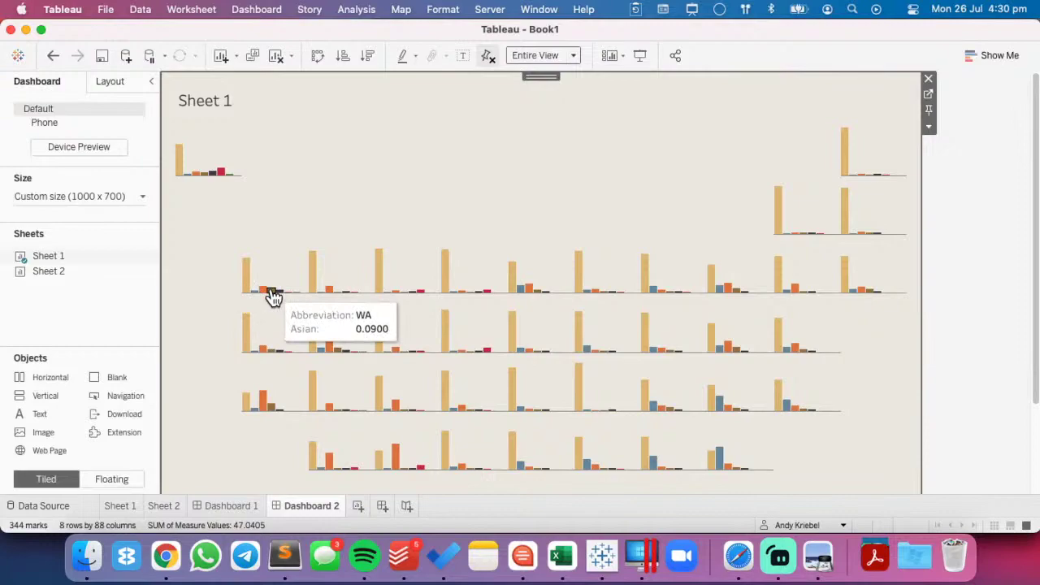
- On Sheet 1, put Abbreviation on Label for the AGG(AVG(0)) marks so each state tile carries its abbreviation
{"action": "left_click", "coordinate": [118, 506]}
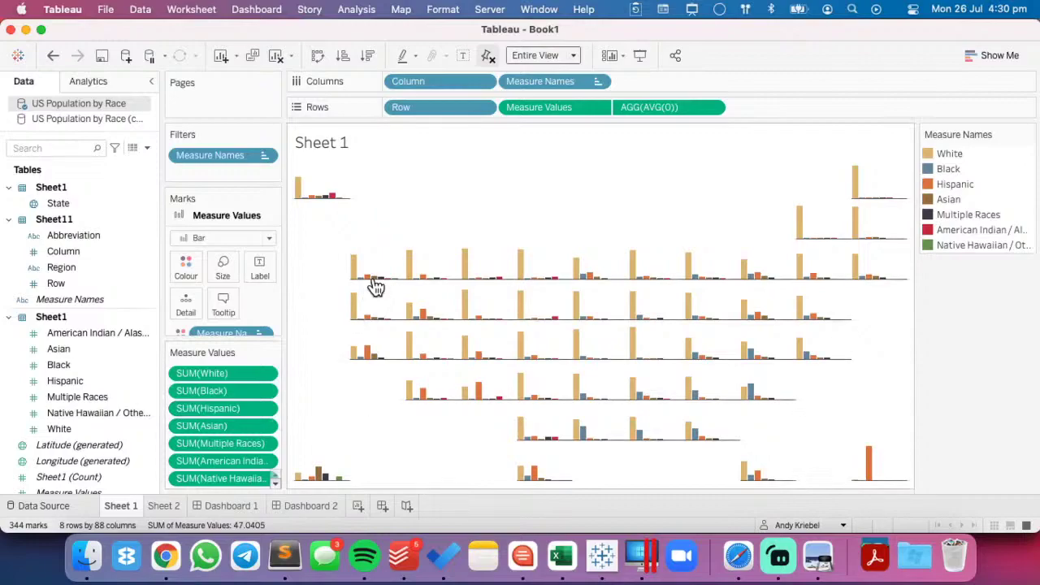
{"action": "mouse_move", "coordinate": [377, 284]}
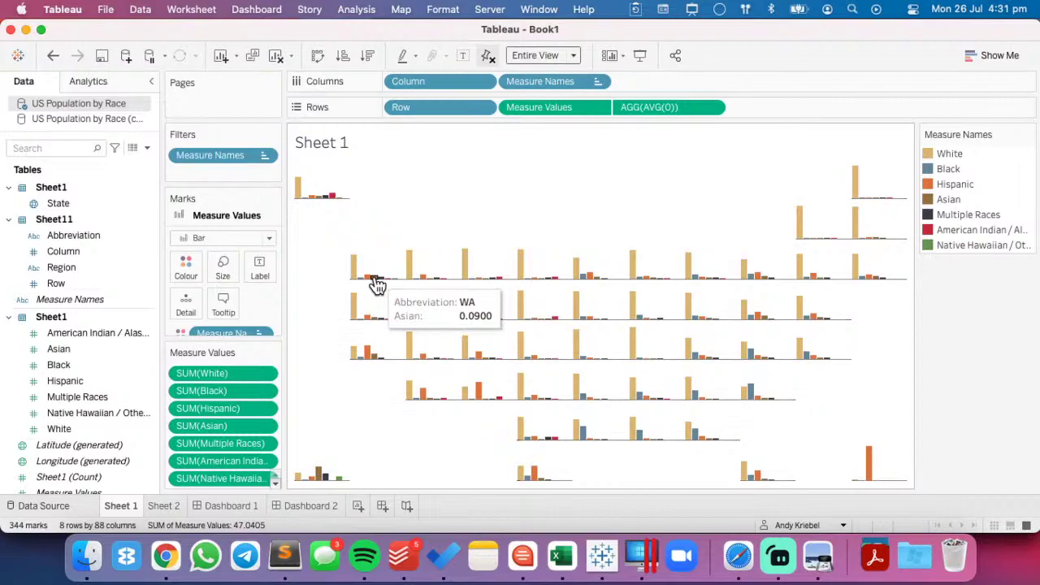
{"action": "left_click", "coordinate": [664, 108]}
{"action": "scroll", "coordinate": [227, 284], "scroll_direction": "down", "scroll_amount": 4}
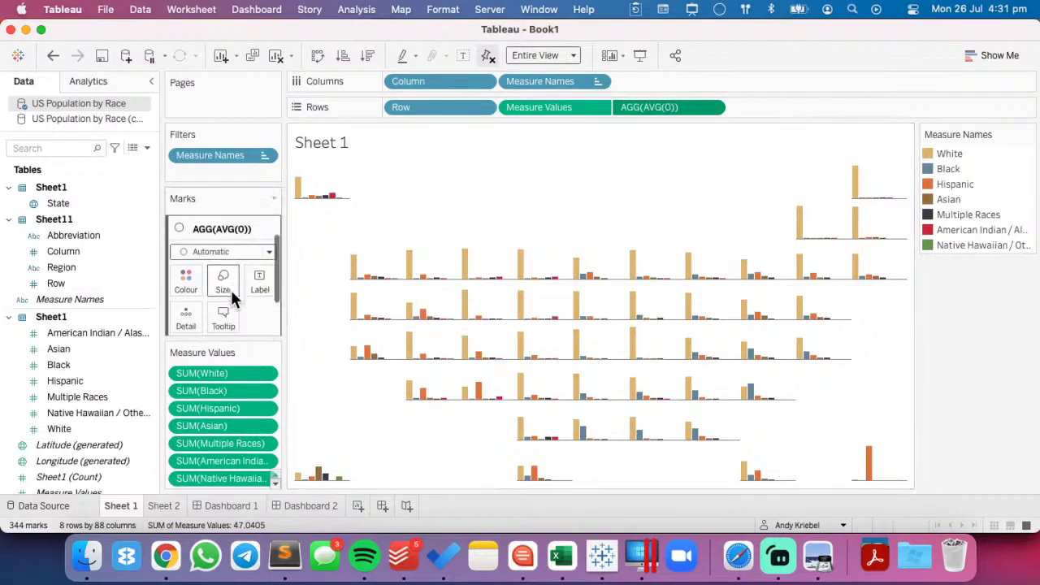
{"action": "left_click_drag", "start_coordinate": [206, 293], "coordinate": [260, 228]}
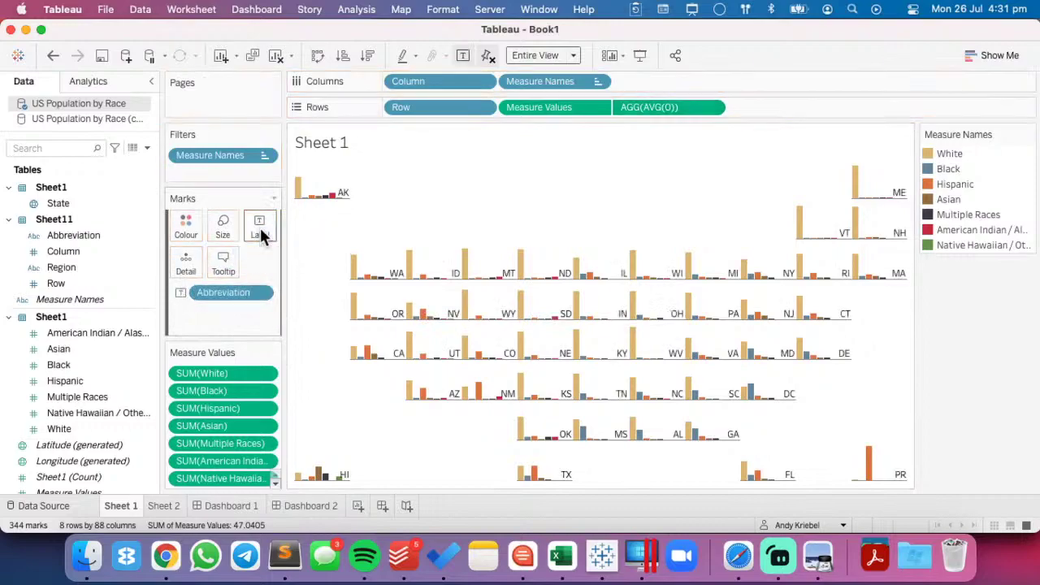
- Align the abbreviation labels Bottom Centre and allow them to overlap other marks
{"action": "left_click", "coordinate": [259, 228]}
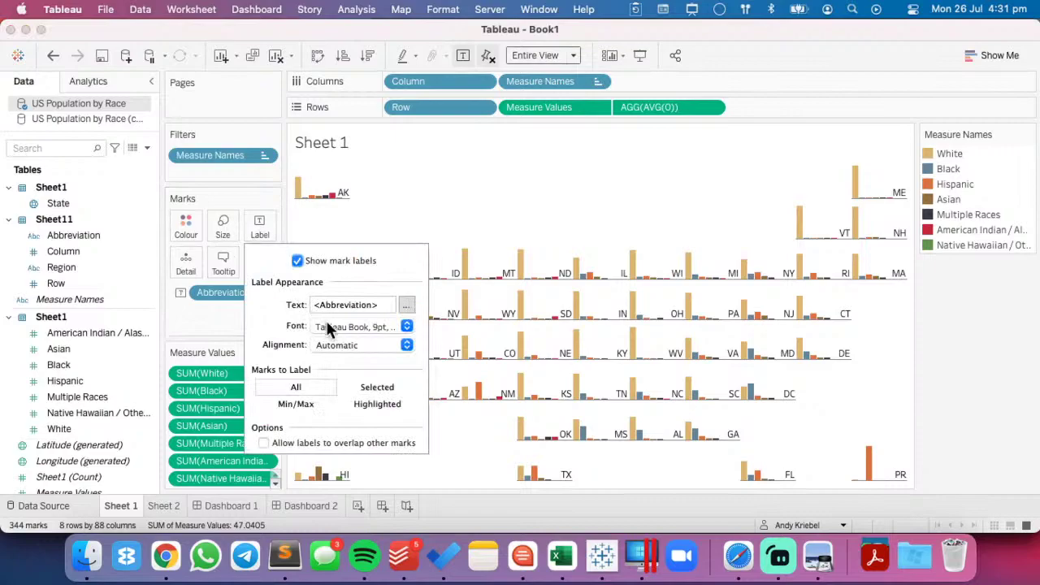
{"action": "left_click", "coordinate": [334, 344]}
{"action": "left_click", "coordinate": [352, 415]}
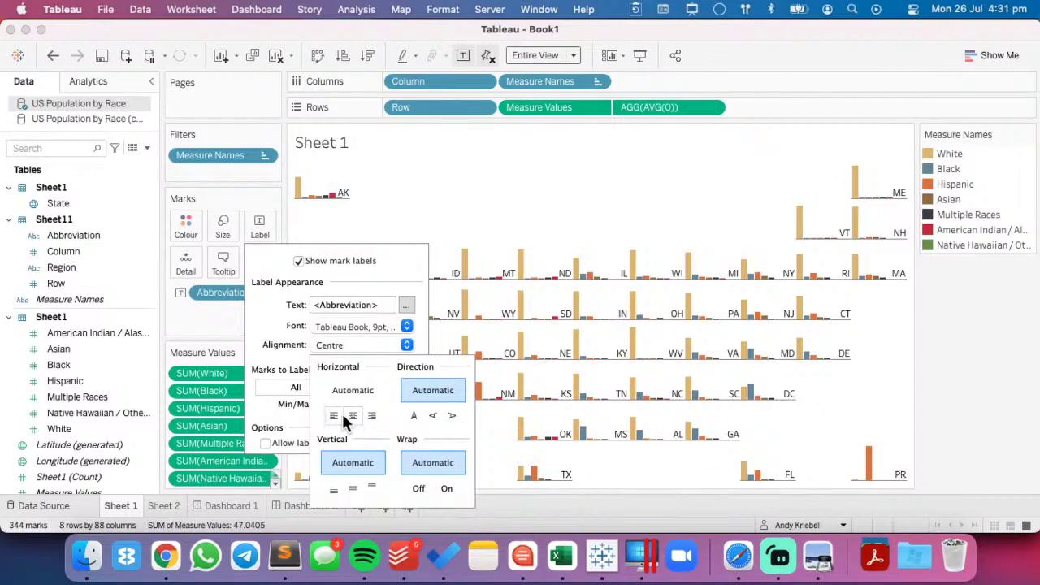
{"action": "left_click", "coordinate": [272, 345]}
{"action": "left_click", "coordinate": [264, 443]}
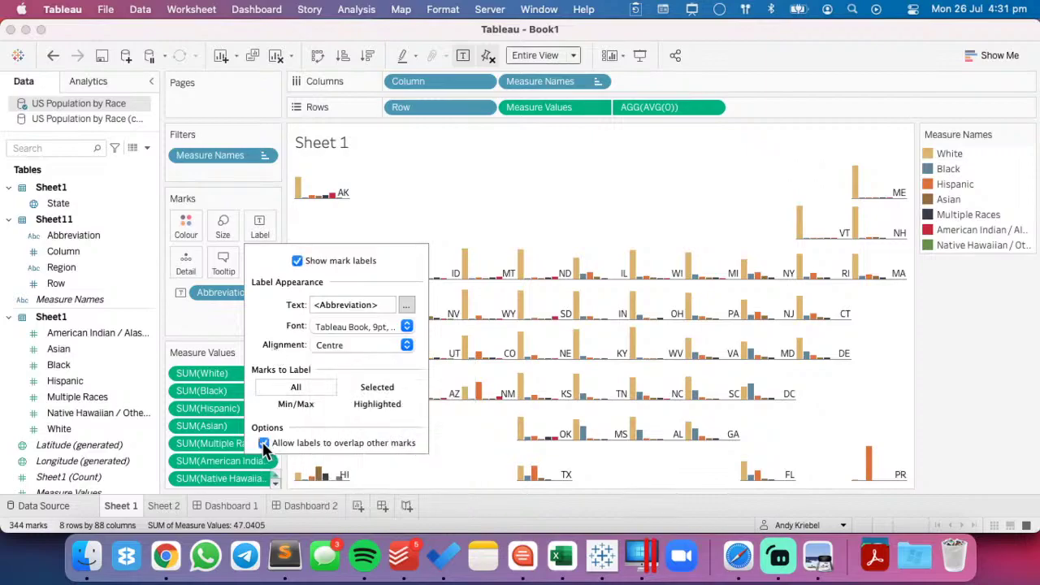
{"action": "left_click", "coordinate": [331, 345]}
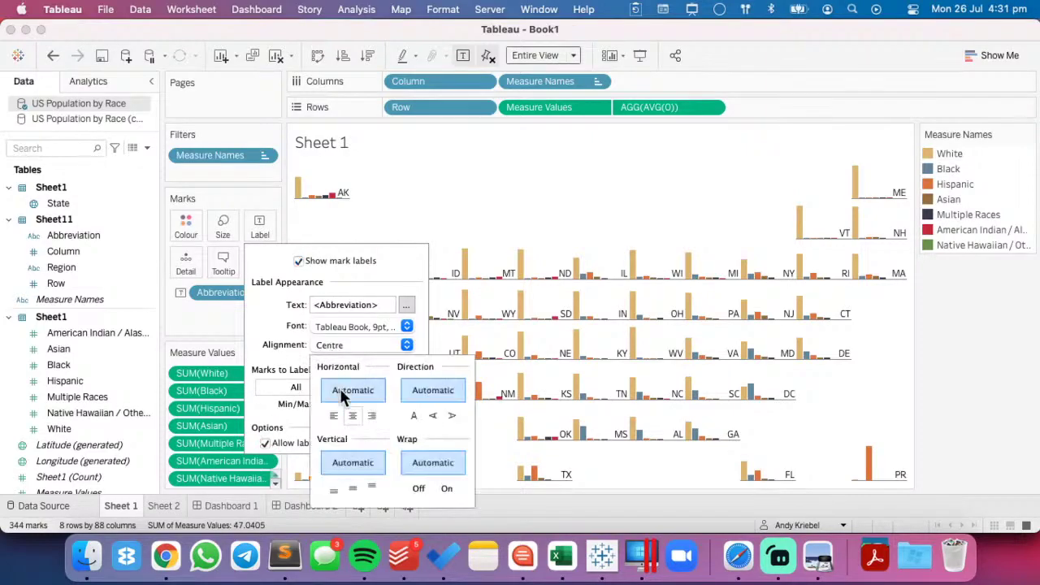
{"action": "left_click", "coordinate": [332, 488]}
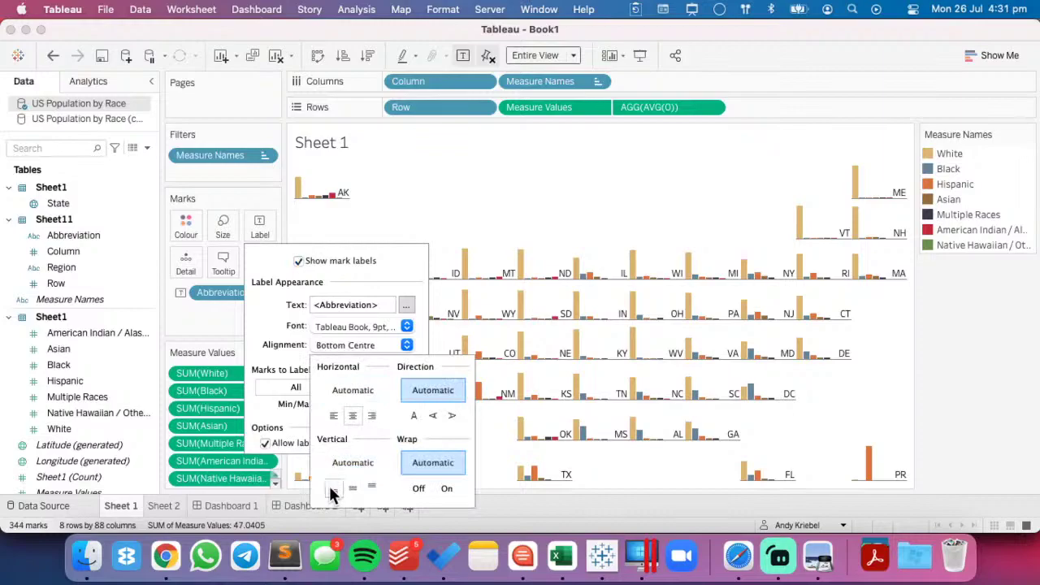
{"action": "left_click", "coordinate": [478, 224]}
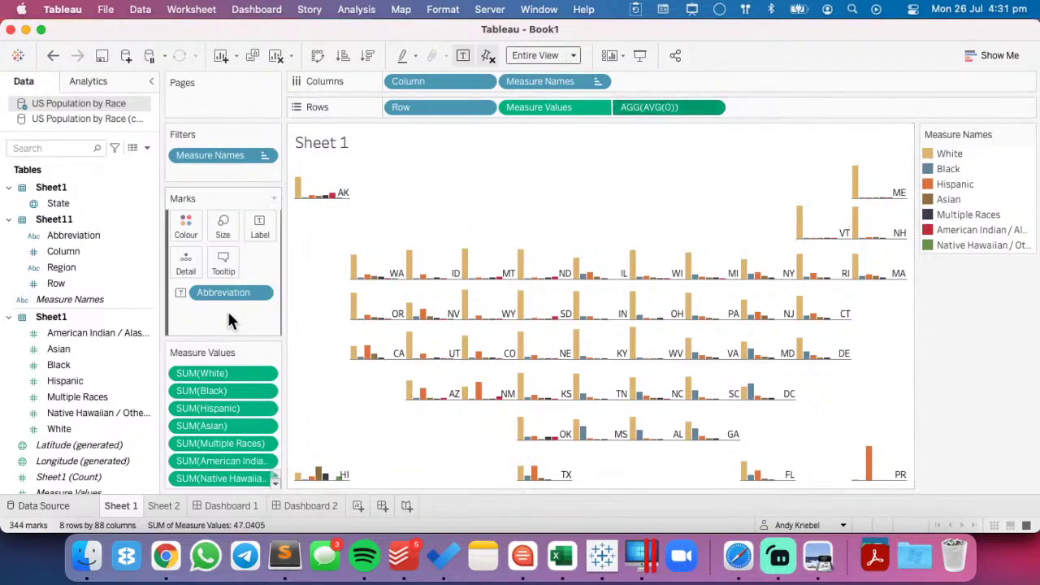
- Try the Text mark type for AGG(AVG(0)) and check its text alignment settings
{"action": "scroll", "coordinate": [227, 316], "scroll_direction": "down", "scroll_amount": 2}
{"action": "scroll", "coordinate": [227, 309], "scroll_direction": "up", "scroll_amount": 4}
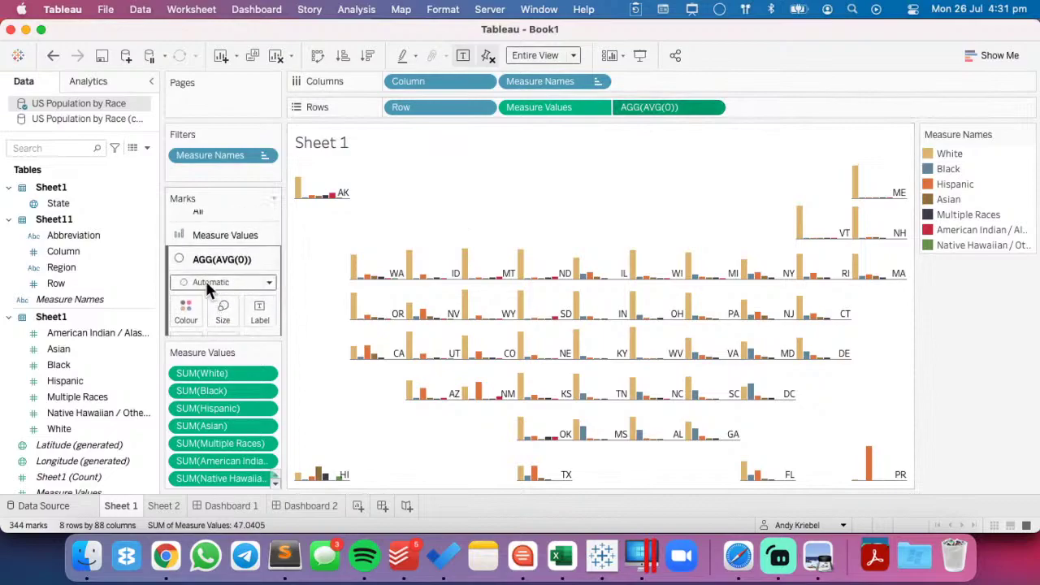
{"action": "left_click", "coordinate": [205, 282]}
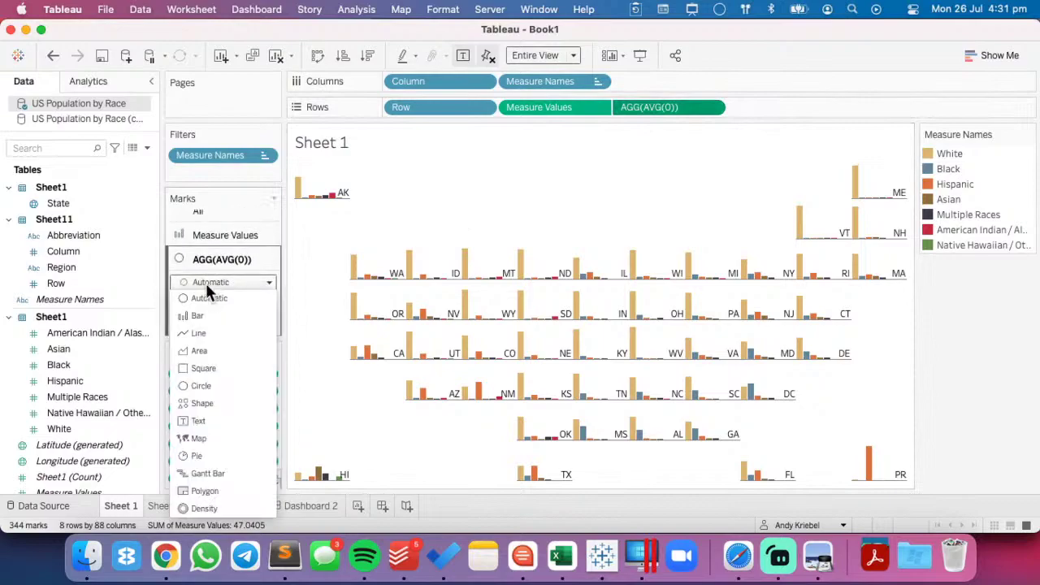
{"action": "left_click", "coordinate": [209, 421]}
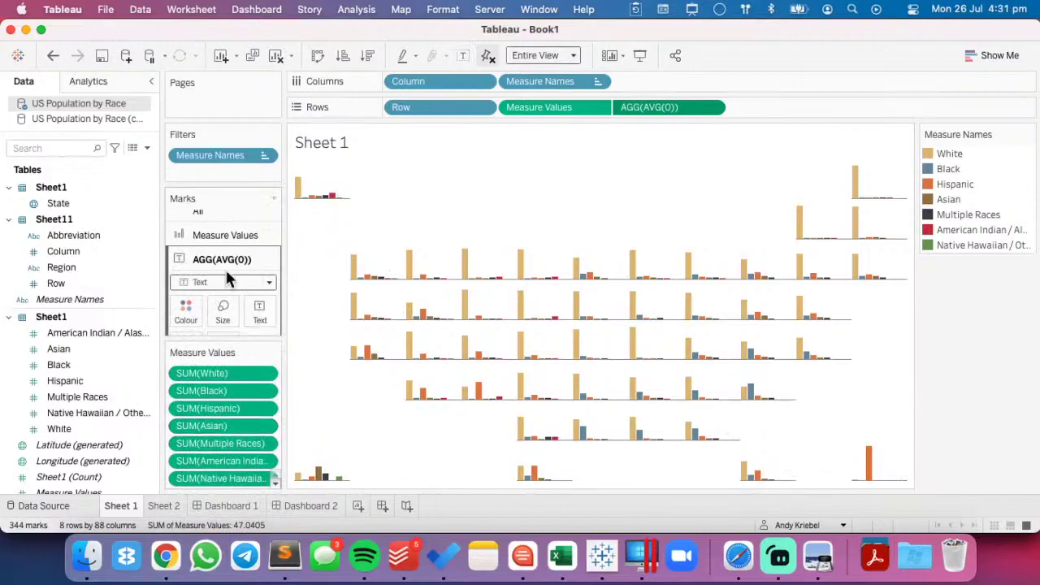
{"action": "scroll", "coordinate": [225, 268], "scroll_direction": "down", "scroll_amount": 4}
{"action": "left_click", "coordinate": [257, 236]}
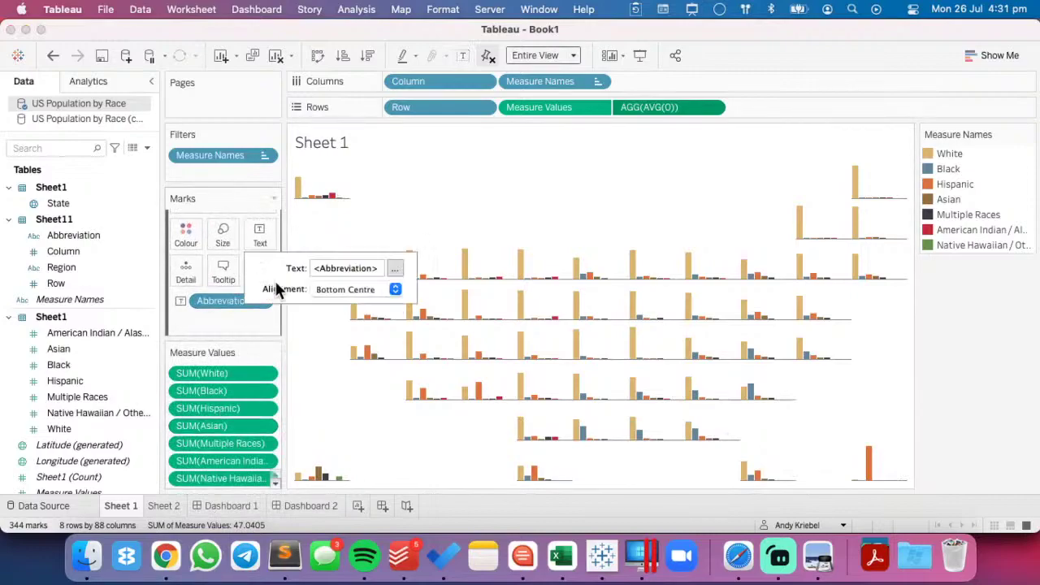
{"action": "left_click", "coordinate": [351, 243]}
{"action": "mouse_move", "coordinate": [335, 204]}
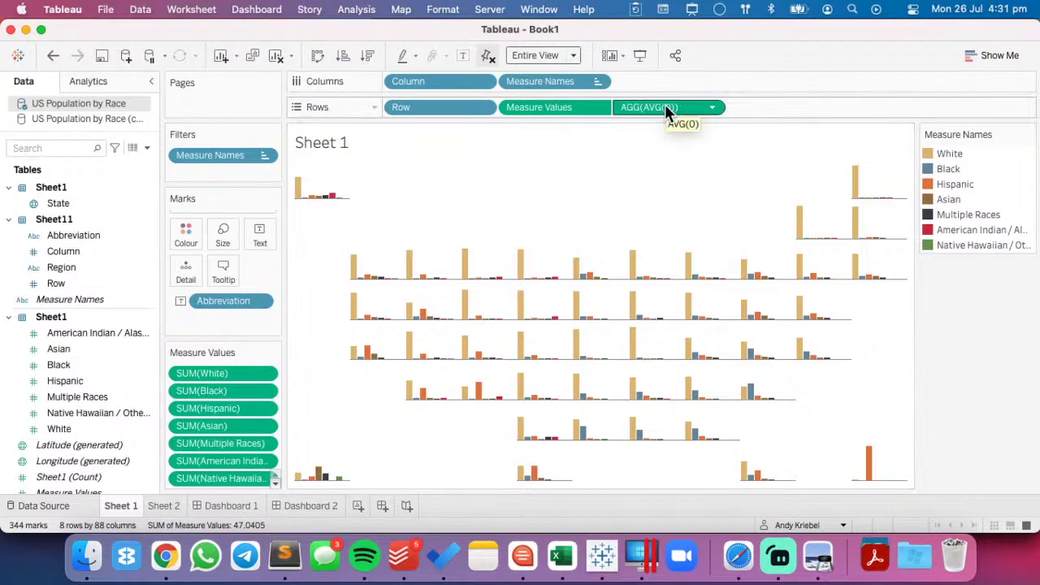
- Try the Bar mark type for AGG(AVG(0)) and check its label alignment options
{"action": "scroll", "coordinate": [246, 253], "scroll_direction": "up", "scroll_amount": 2}
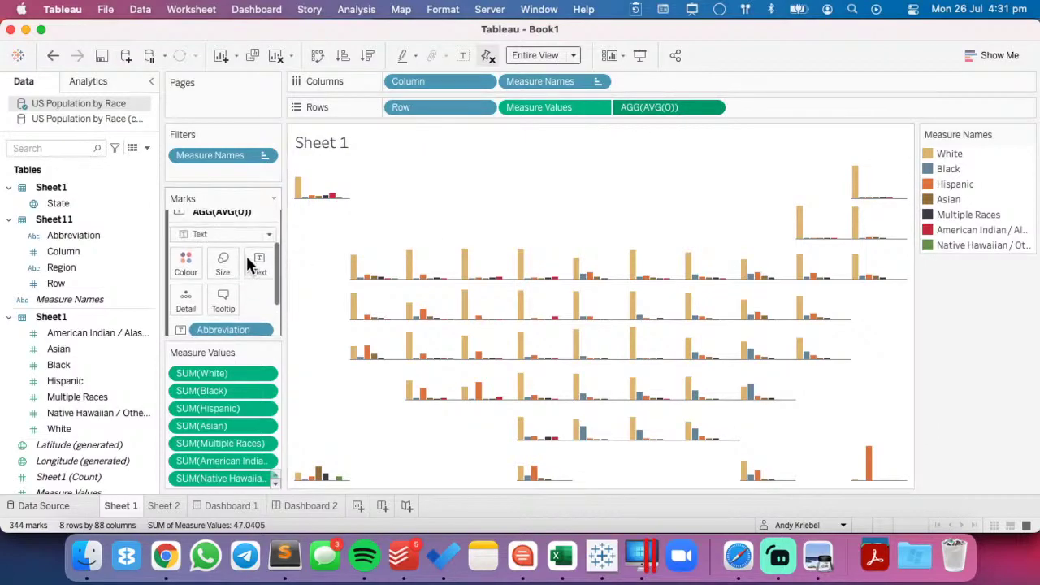
{"action": "left_click", "coordinate": [218, 234]}
{"action": "left_click", "coordinate": [198, 268]}
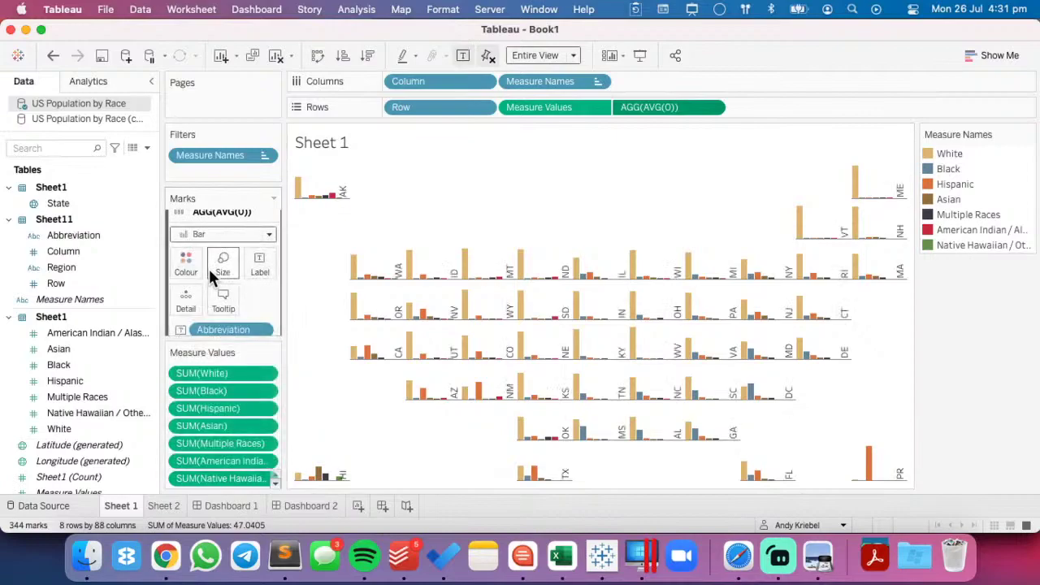
{"action": "left_click", "coordinate": [262, 264]}
{"action": "left_click", "coordinate": [328, 380]}
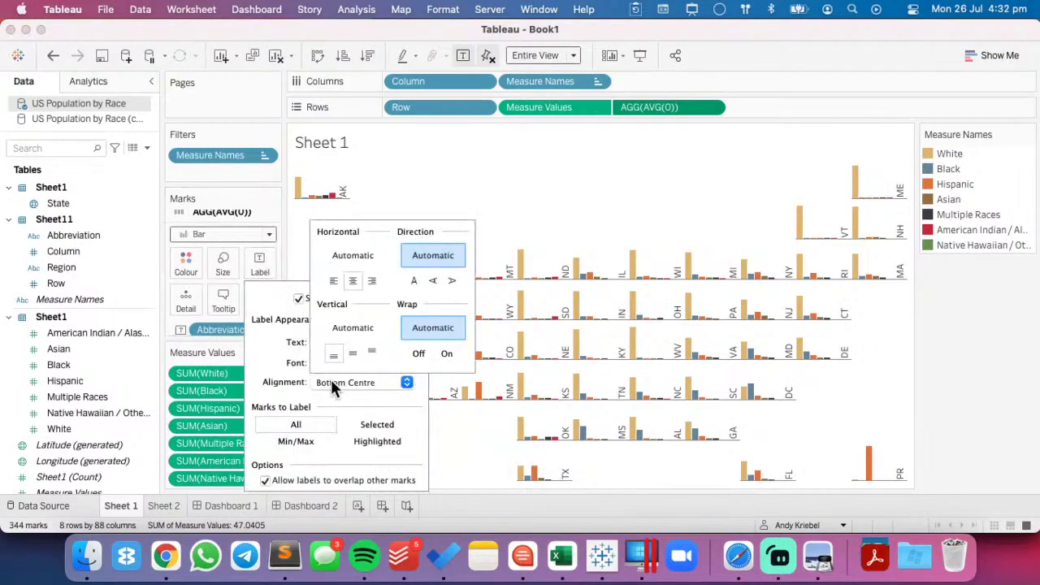
{"action": "left_click", "coordinate": [387, 200]}
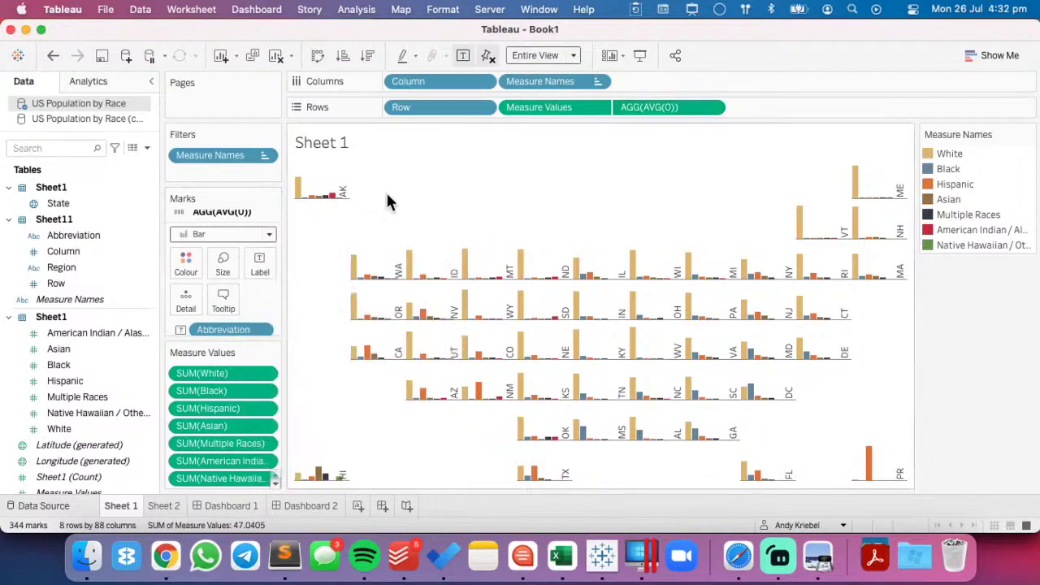
- Change the AGG(AVG(0)) mark type to Gantt Bar and keep its labels aligned Bottom Centre
{"action": "left_click", "coordinate": [197, 234]}
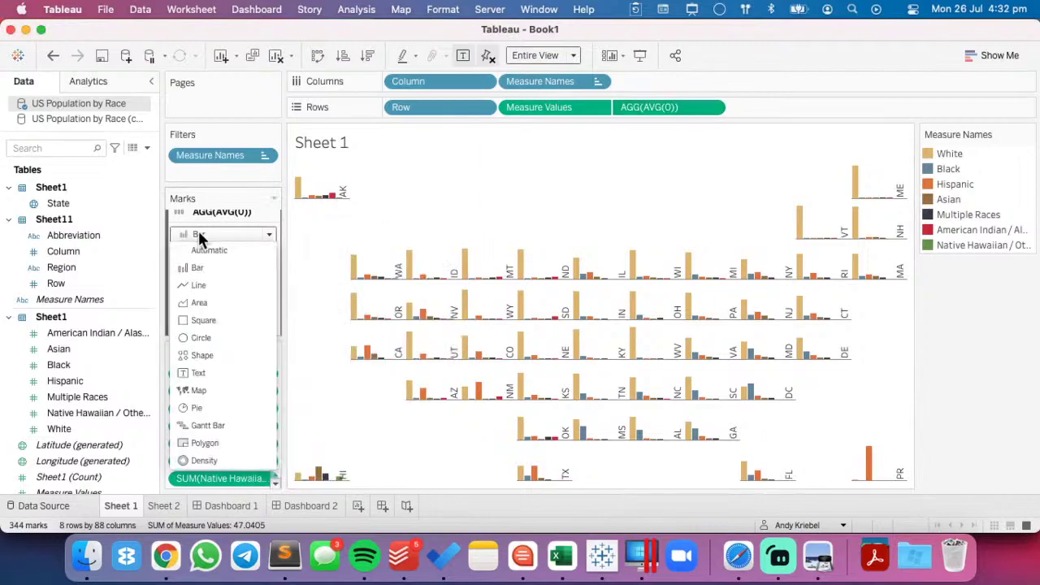
{"action": "left_click", "coordinate": [207, 421]}
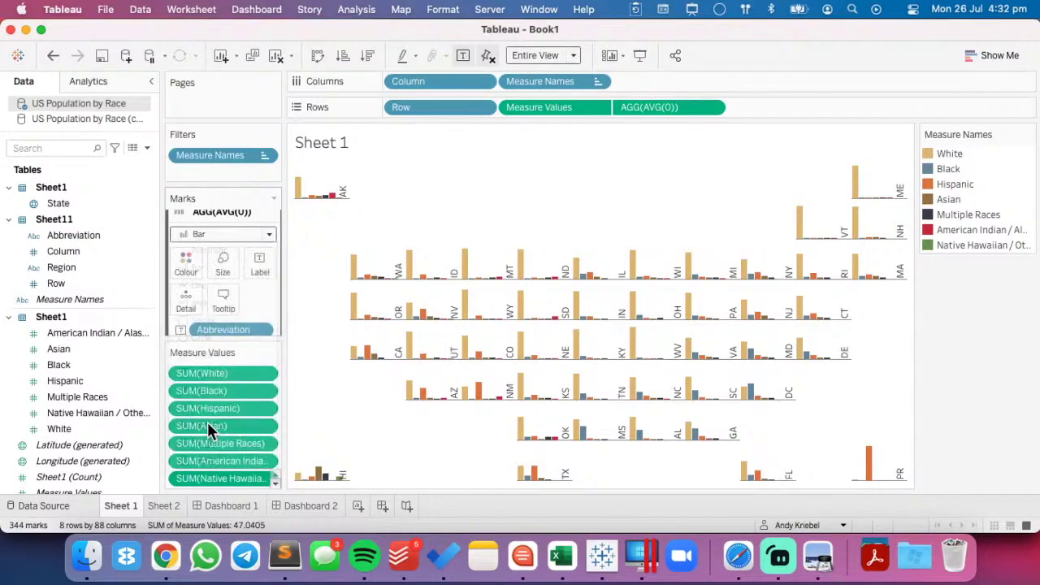
{"action": "left_click", "coordinate": [262, 265]}
{"action": "left_click", "coordinate": [330, 383]}
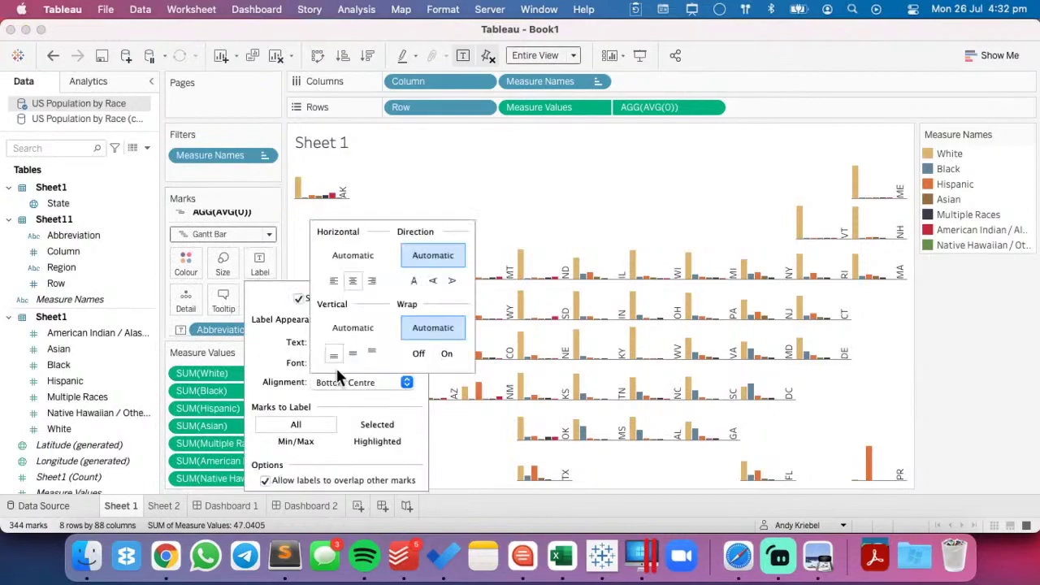
{"action": "left_click", "coordinate": [353, 355]}
{"action": "left_click", "coordinate": [332, 356]}
{"action": "left_click", "coordinate": [472, 180]}
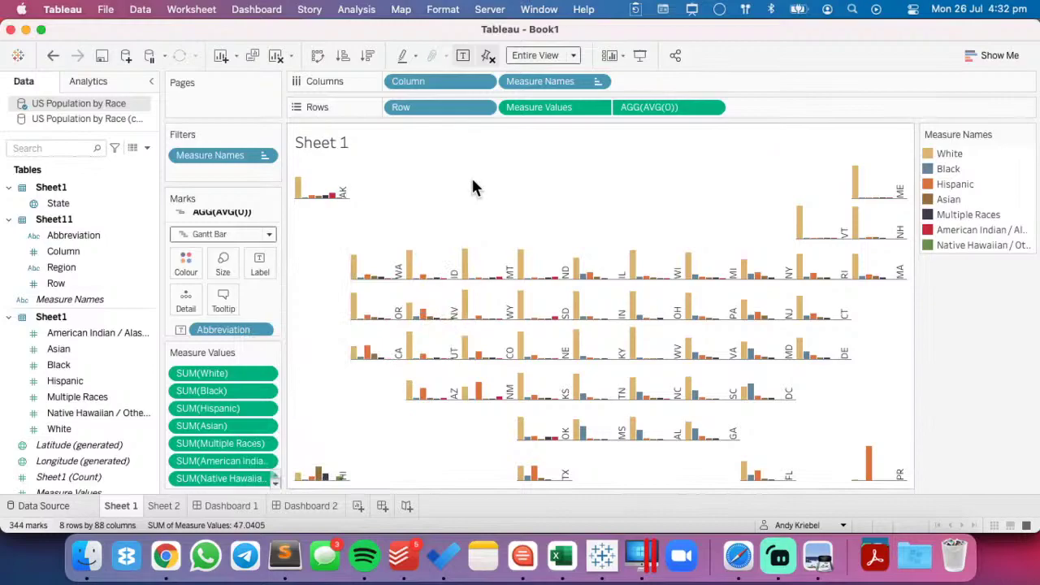
- Show the Measure Values axis header and set the axis's fixed start to -0.2, after trying -0.1
{"action": "left_click", "coordinate": [598, 107]}
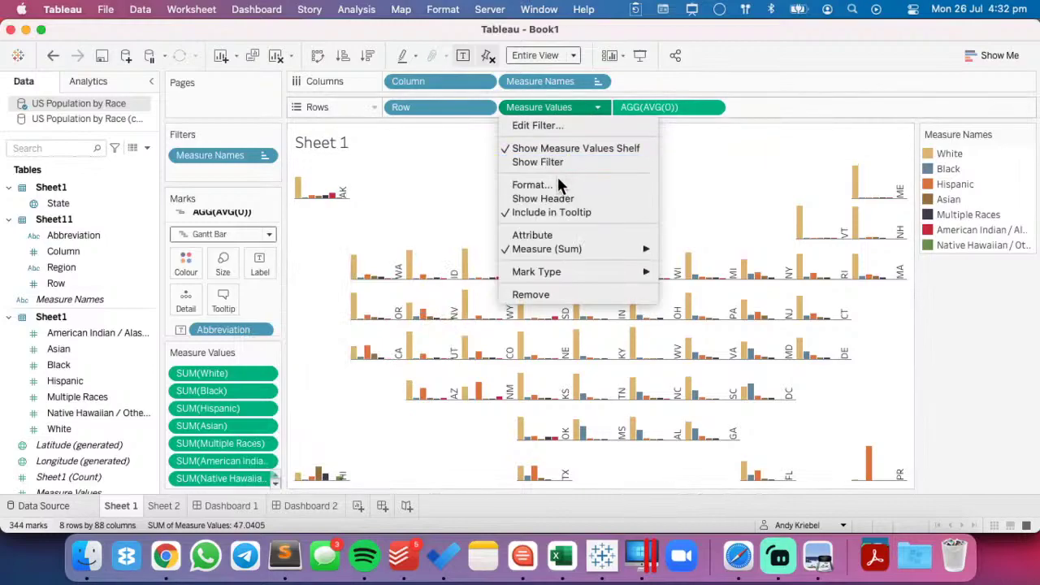
{"action": "left_click", "coordinate": [553, 199]}
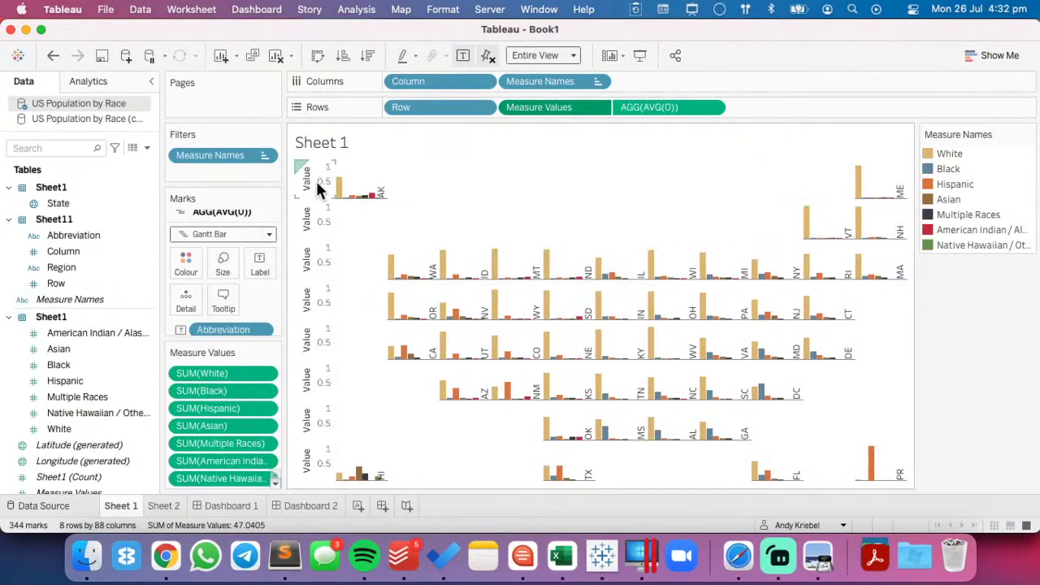
{"action": "left_click", "coordinate": [325, 195]}
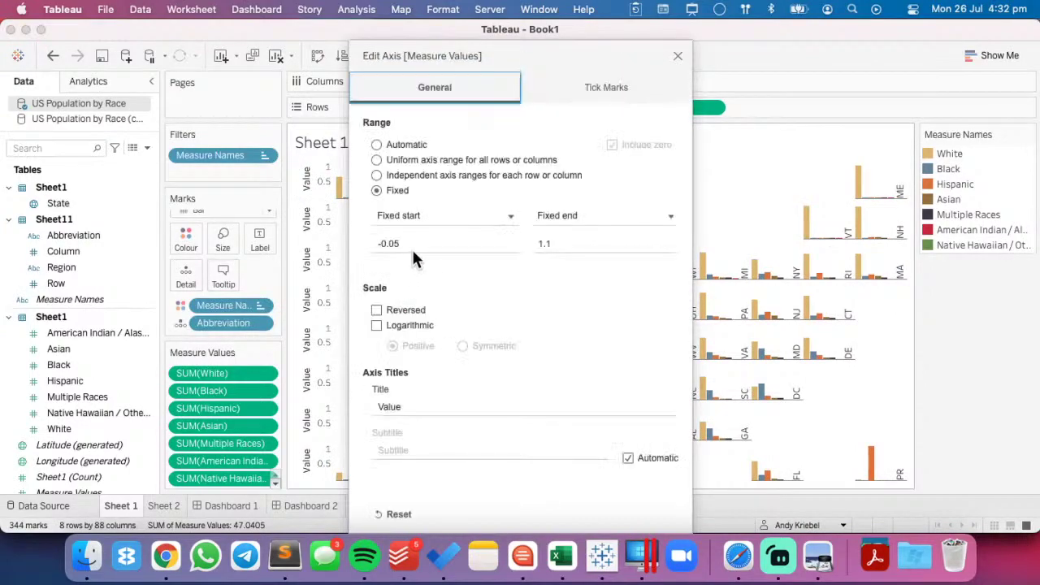
{"action": "left_click", "coordinate": [421, 243]}
{"action": "left_click", "coordinate": [421, 243]}
{"action": "key", "text": "BackSpace"}
{"action": "key", "text": "BackSpace"}
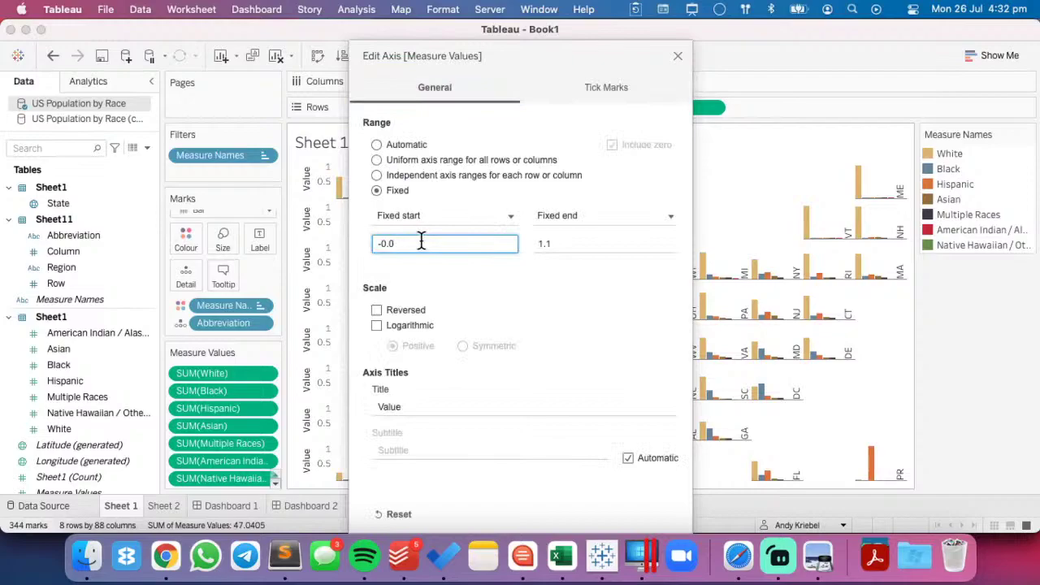
{"action": "type", "text": "1"}
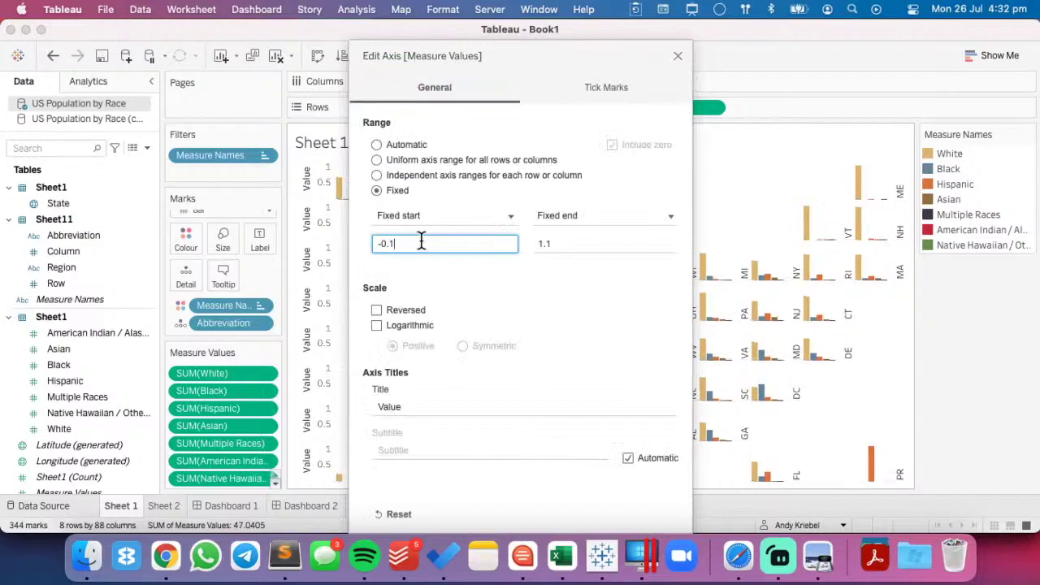
{"action": "key", "text": "Tab"}
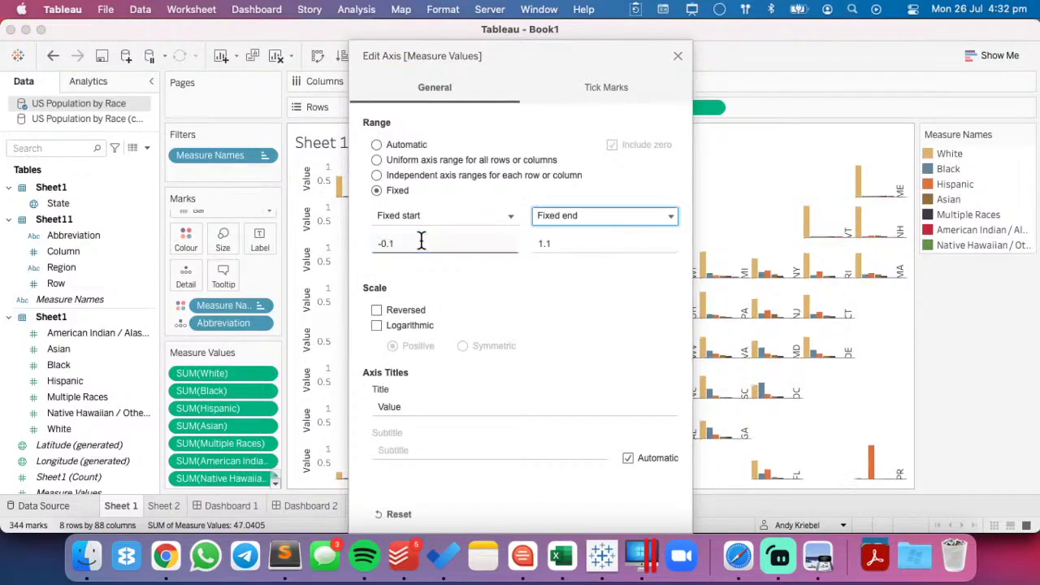
{"action": "left_click", "coordinate": [427, 241]}
{"action": "left_click", "coordinate": [429, 241]}
{"action": "key", "text": "Tab"}
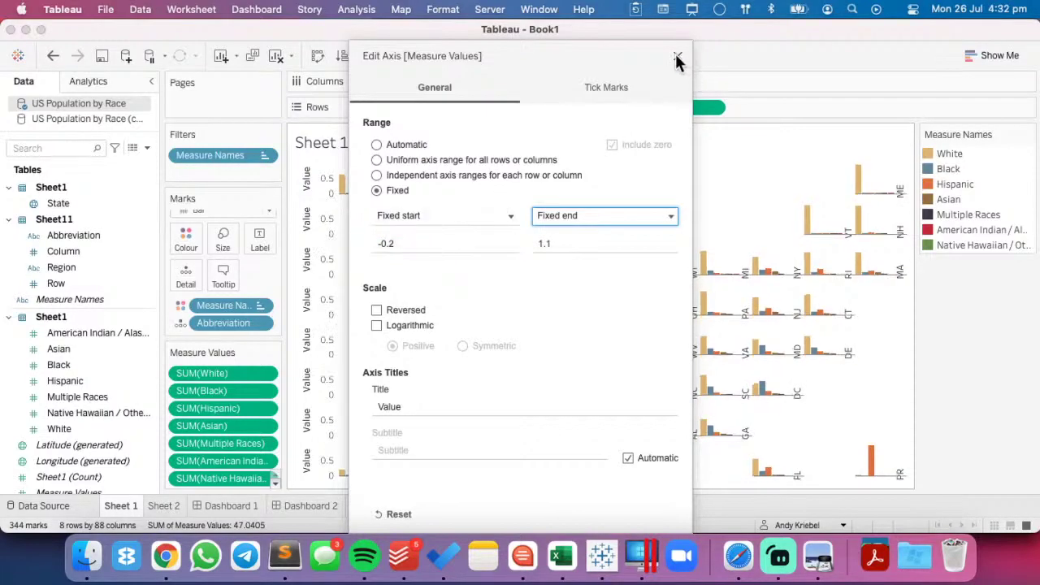
- Set the fixed start of the Measure Values axis to -0.3 and close the axis settings
{"action": "left_click", "coordinate": [426, 244]}
{"action": "type", "text": "-0.3"}
{"action": "key", "text": "Tab"}
{"action": "left_click", "coordinate": [678, 56]}
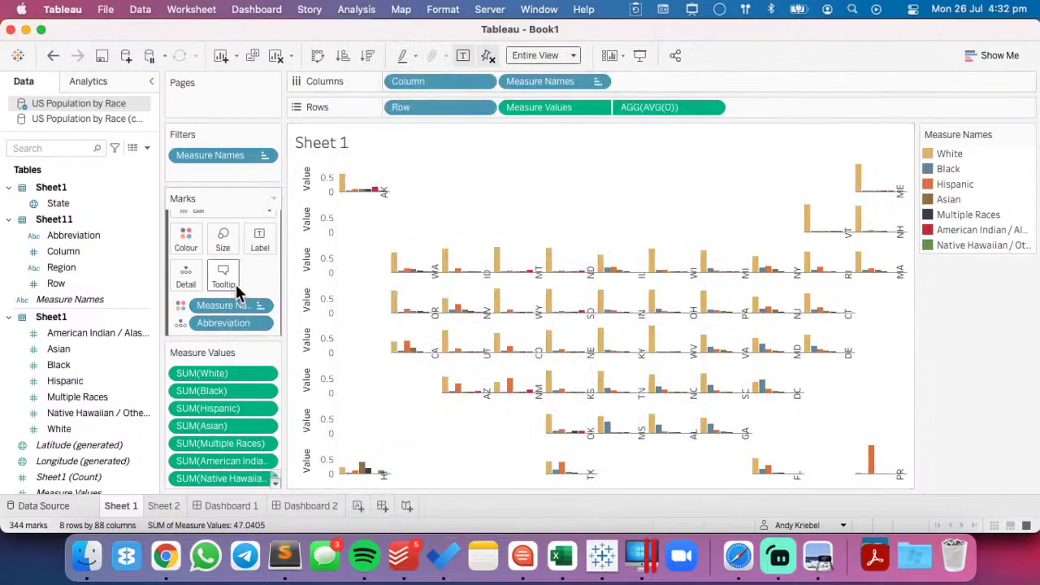
- Set the AGG(AVG(0)) label direction to horizontal with wrap on Automatic, after trying wrap off and a rotated direction
{"action": "scroll", "coordinate": [236, 294], "scroll_direction": "down", "scroll_amount": 2}
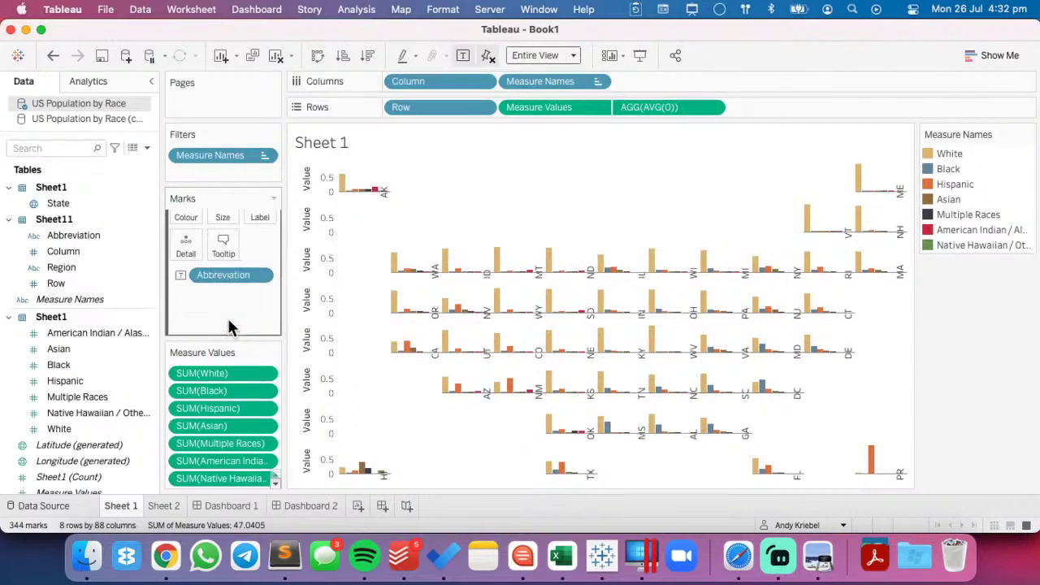
{"action": "left_click", "coordinate": [256, 216]}
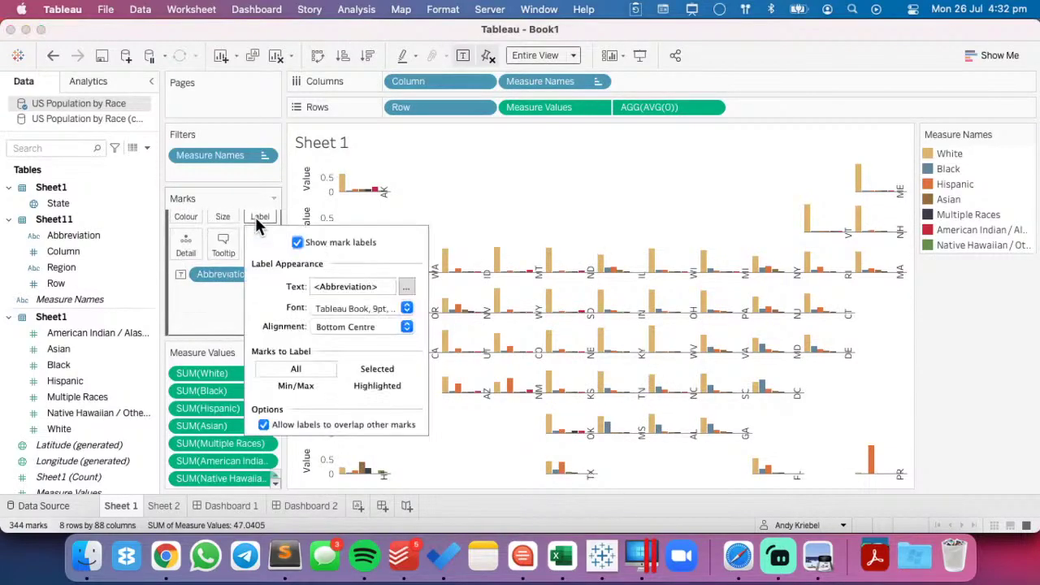
{"action": "left_click", "coordinate": [346, 325]}
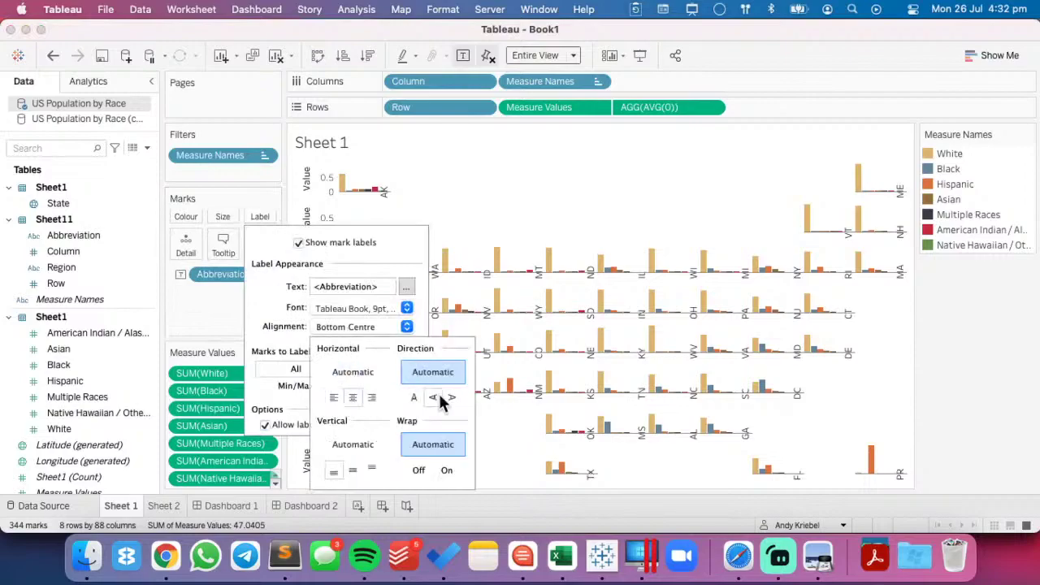
{"action": "left_click", "coordinate": [414, 398]}
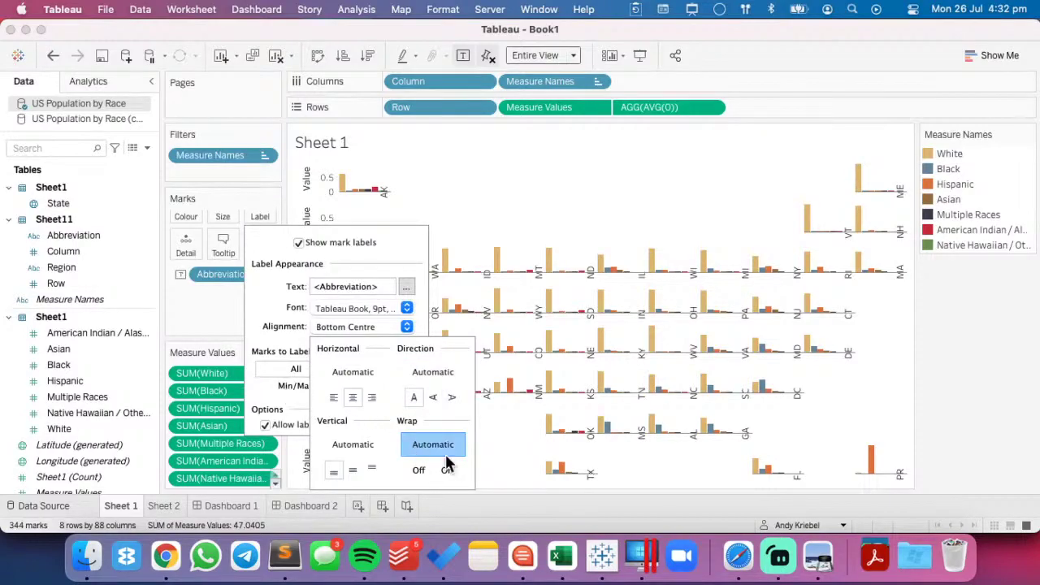
{"action": "left_click", "coordinate": [421, 472]}
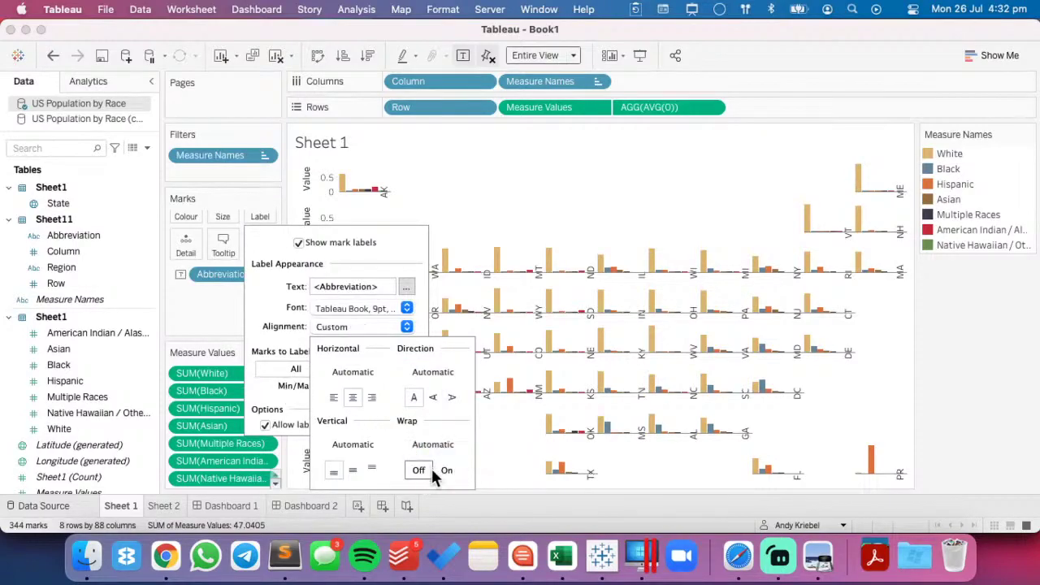
{"action": "left_click", "coordinate": [431, 446]}
{"action": "left_click", "coordinate": [433, 373]}
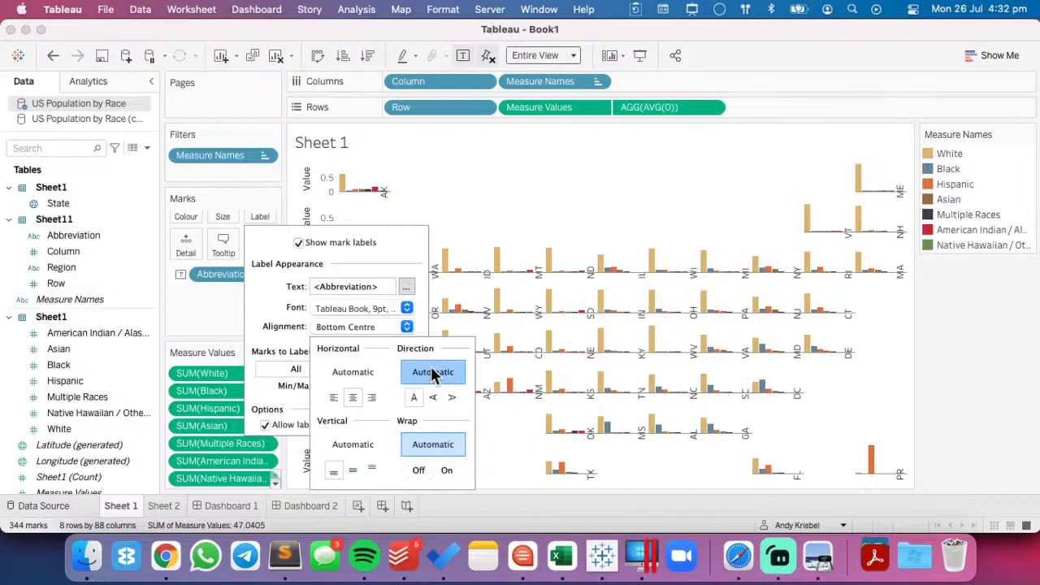
{"action": "left_click", "coordinate": [452, 398]}
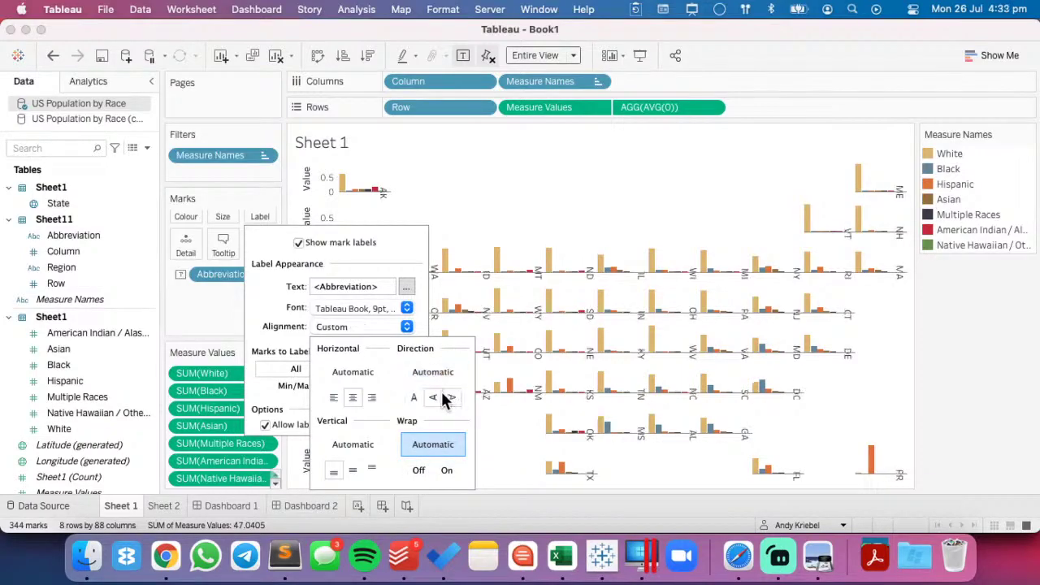
{"action": "left_click", "coordinate": [412, 400]}
{"action": "left_click", "coordinate": [412, 398]}
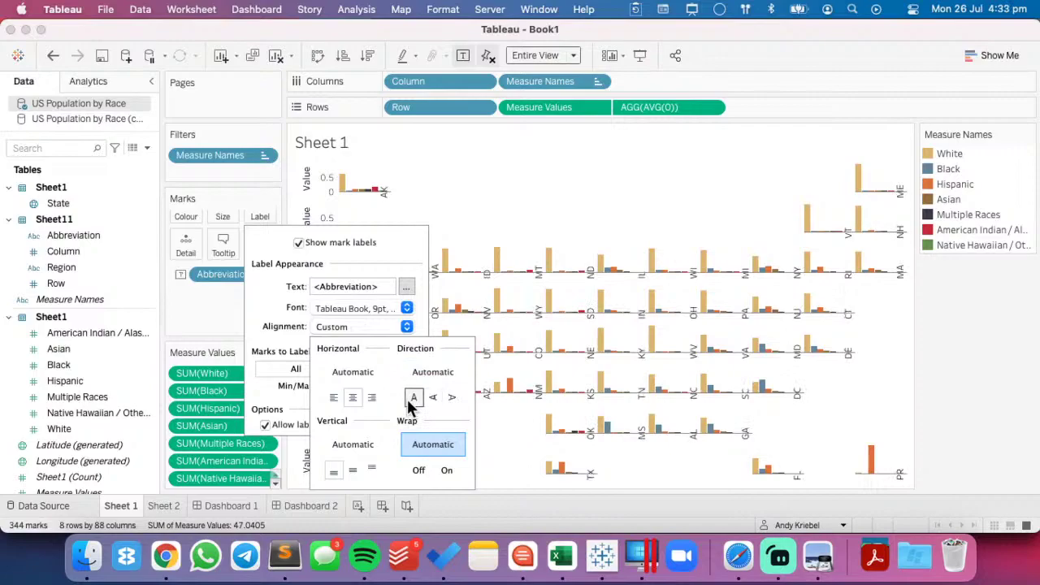
{"action": "left_click", "coordinate": [475, 208]}
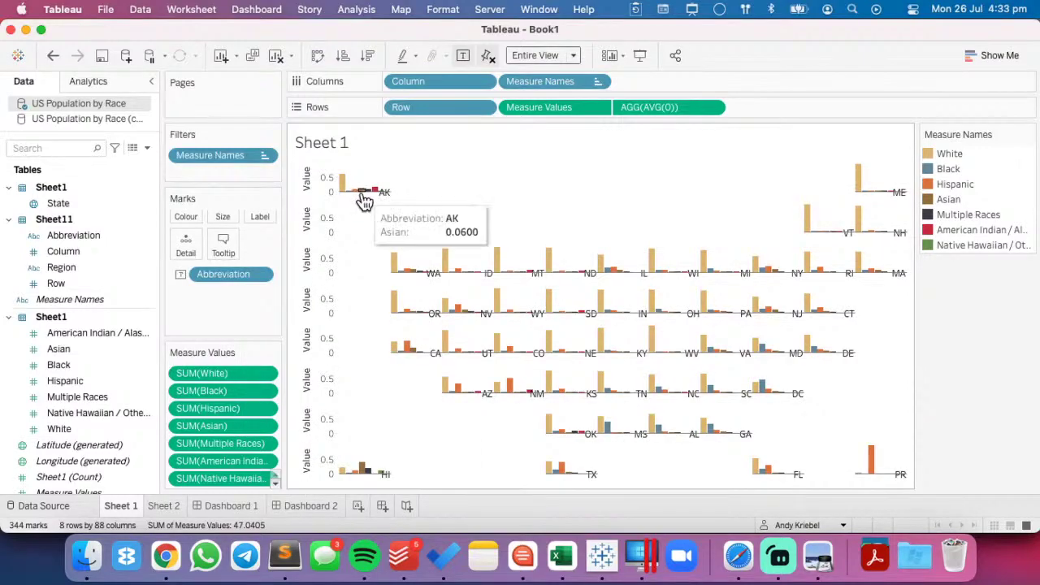
- Try adding Measure Names as Detail to the AGG(AVG(0)) marks
{"action": "scroll", "coordinate": [255, 241], "scroll_direction": "up", "scroll_amount": 3}
{"action": "left_click", "coordinate": [238, 268]}
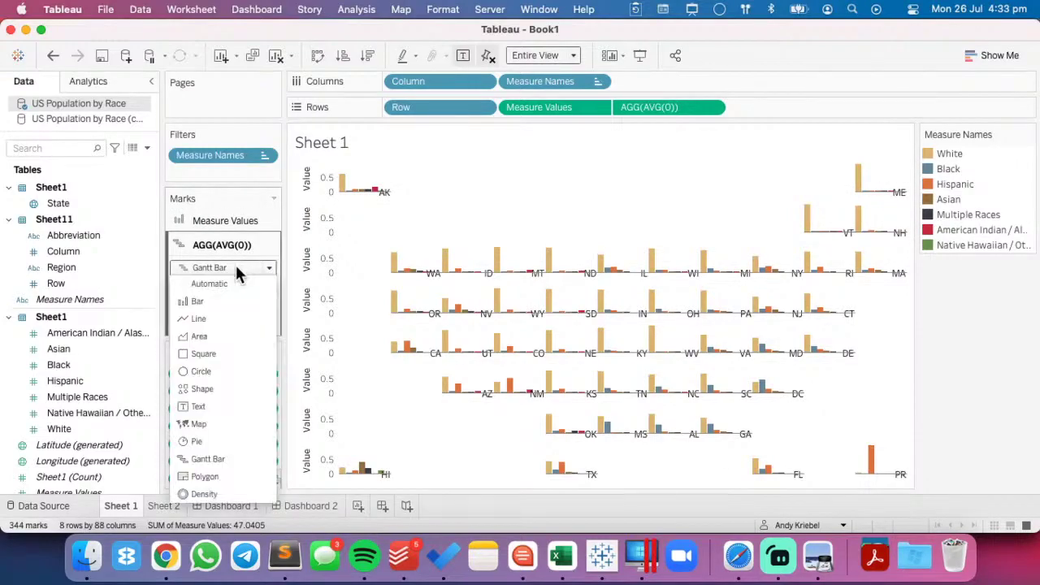
{"action": "left_click", "coordinate": [375, 205]}
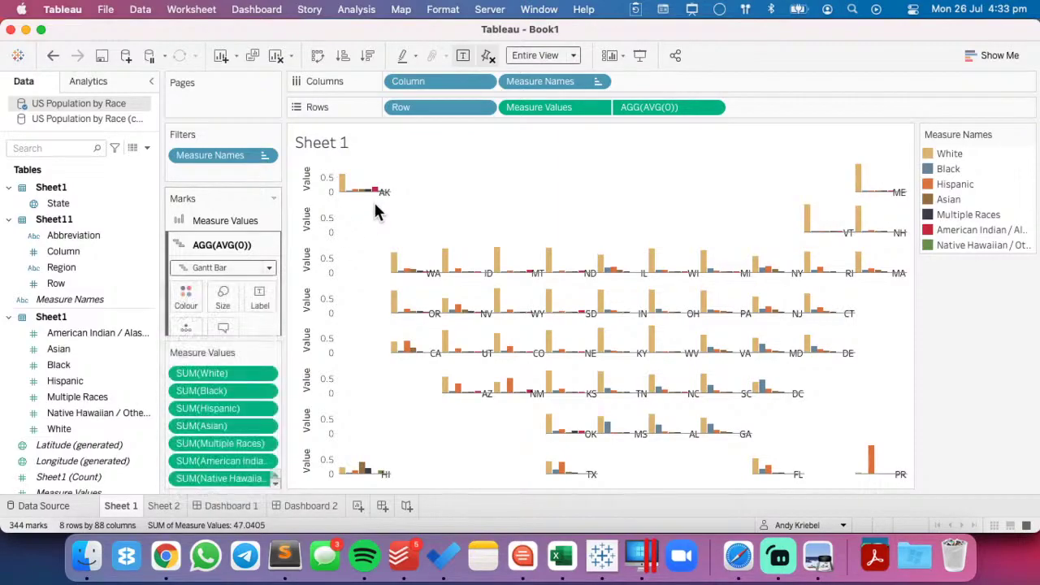
{"action": "scroll", "coordinate": [213, 309], "scroll_direction": "down", "scroll_amount": 3}
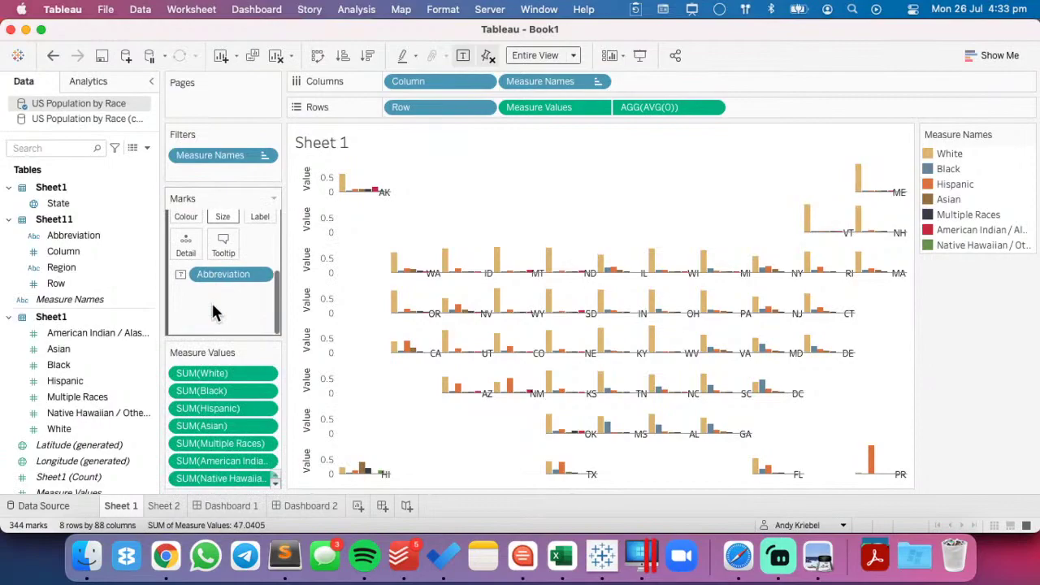
{"action": "left_click_drag", "start_coordinate": [78, 298], "coordinate": [176, 238]}
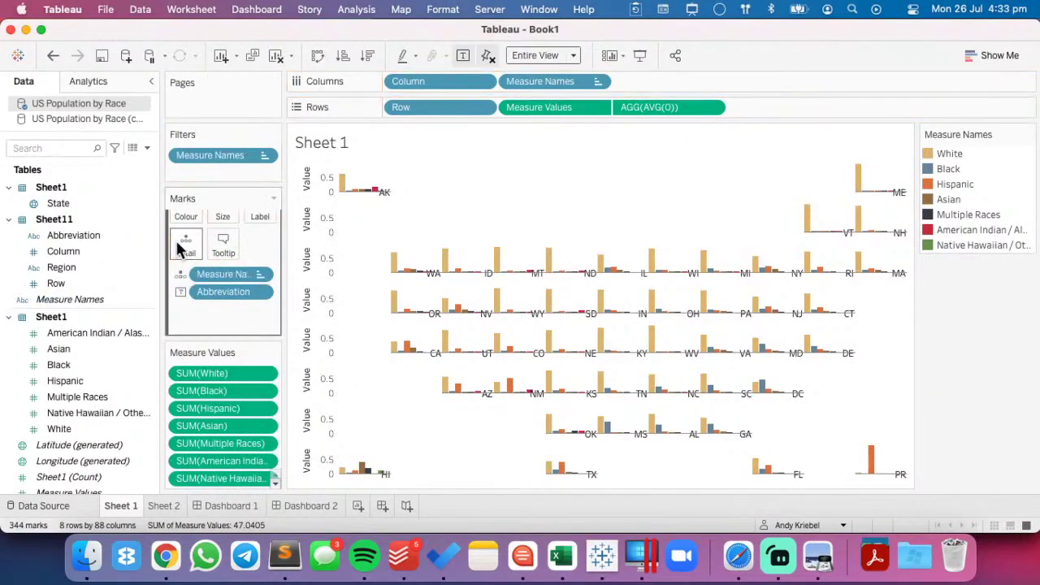
{"action": "mouse_move", "coordinate": [355, 201]}
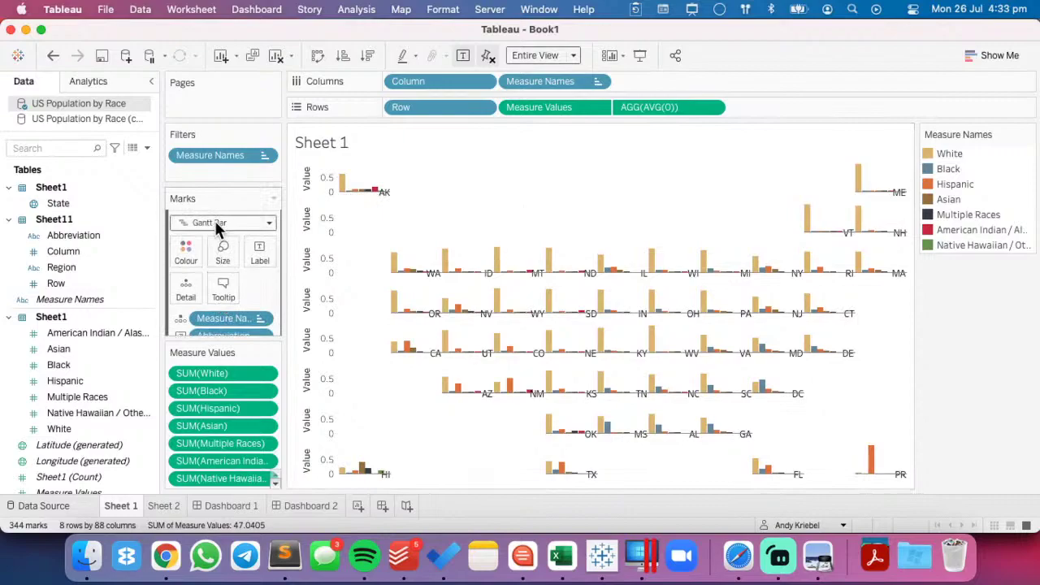
- Try the Bar mark type and then the Line mark type for AGG(AVG(0))
{"action": "left_click", "coordinate": [214, 220]}
{"action": "left_click", "coordinate": [207, 252]}
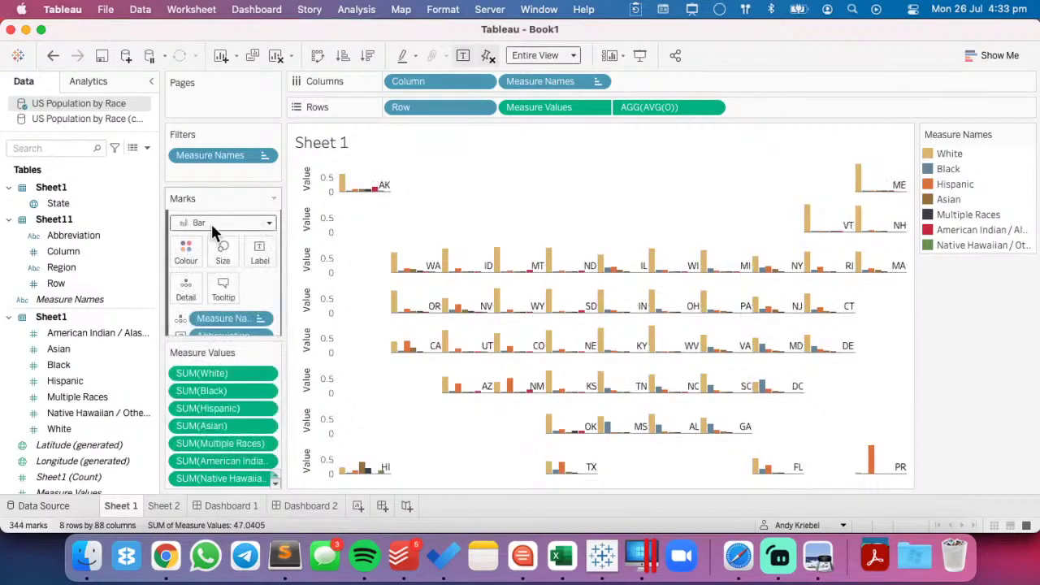
{"action": "left_click", "coordinate": [210, 222]}
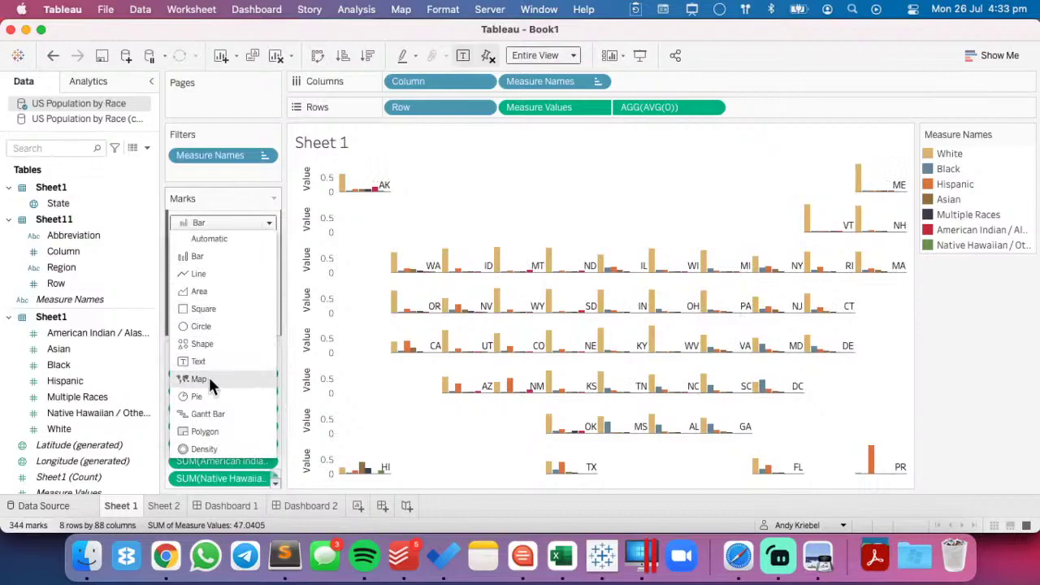
{"action": "left_click", "coordinate": [206, 274]}
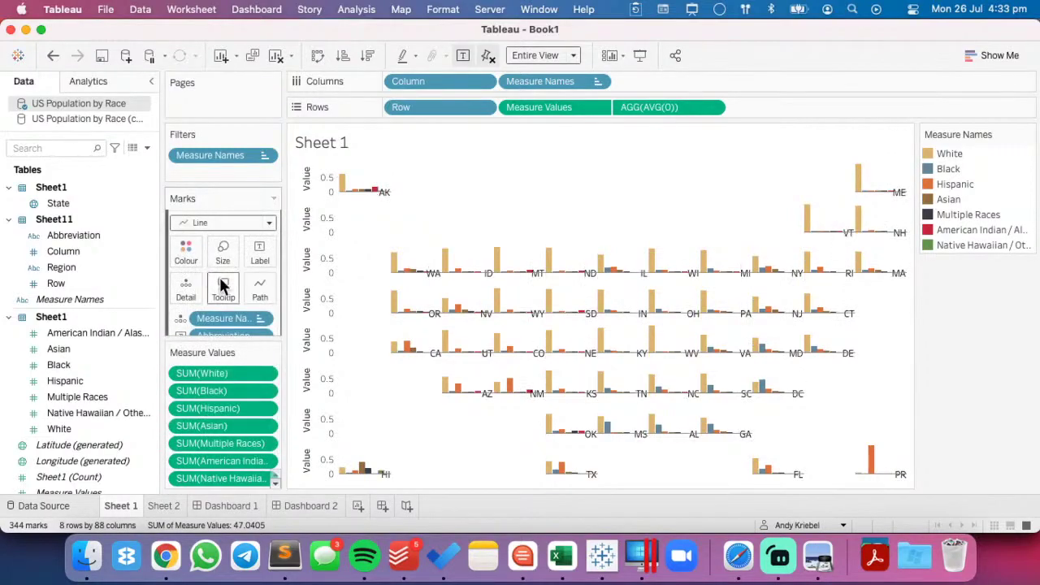
- Try using Measure Names as the Path of the AGG(AVG(0)) line and inspect the AK mark
{"action": "scroll", "coordinate": [219, 277], "scroll_direction": "down", "scroll_amount": 2}
{"action": "left_click_drag", "start_coordinate": [225, 277], "coordinate": [258, 247]}
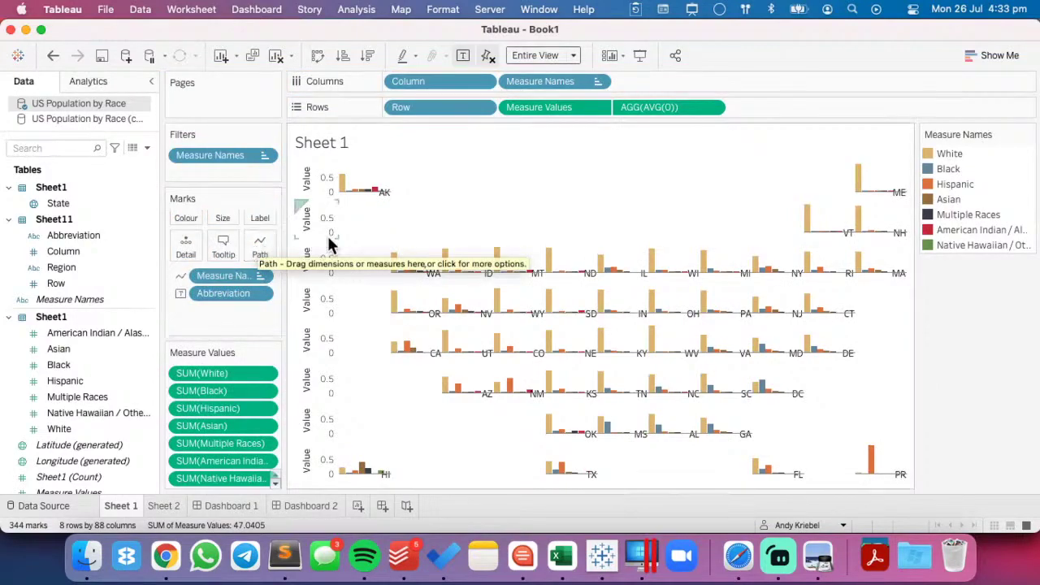
{"action": "left_click", "coordinate": [385, 194]}
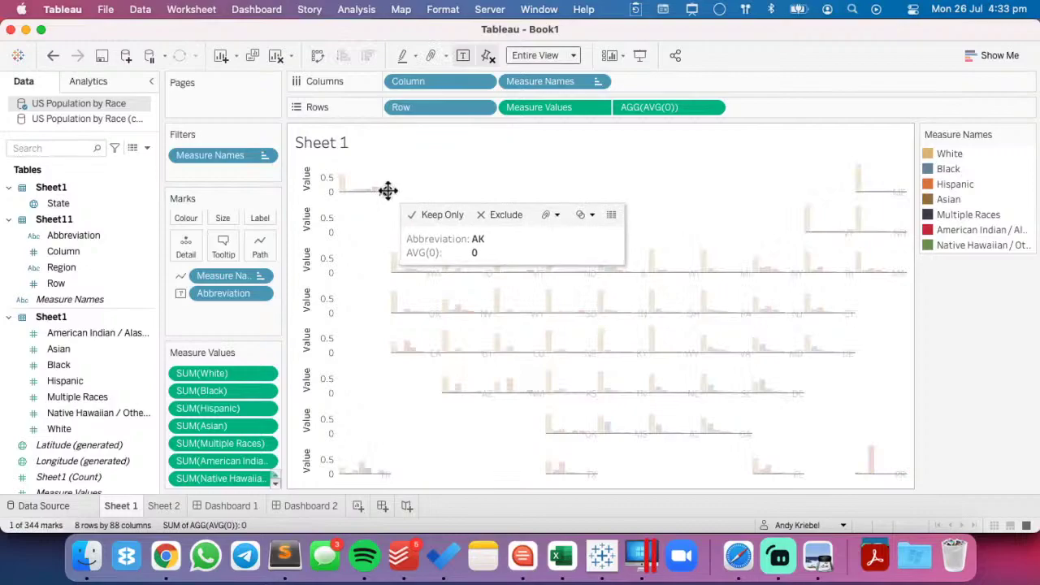
{"action": "left_click", "coordinate": [395, 178]}
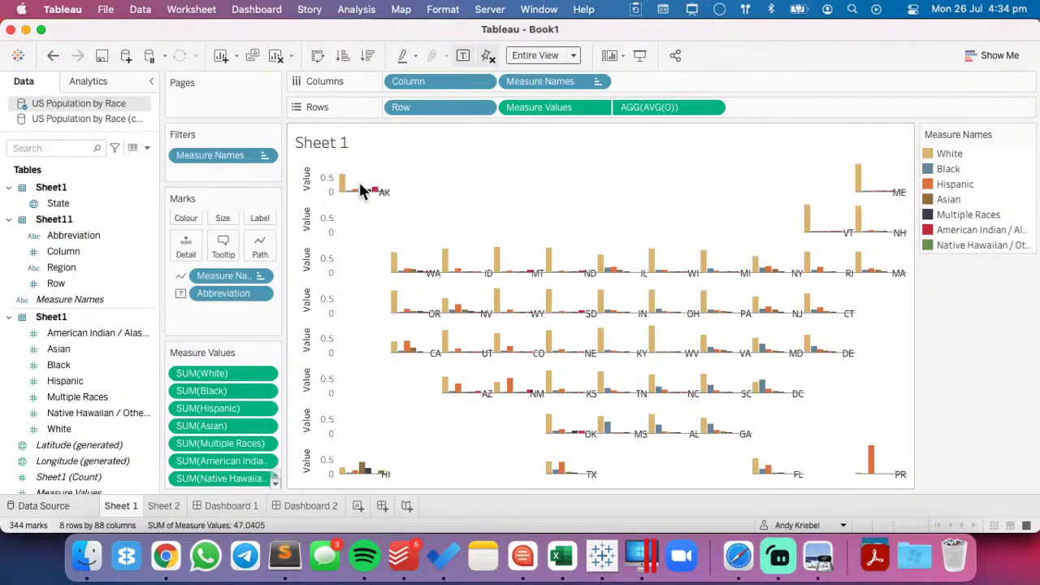
- Remove Measure Names from the AGG(AVG(0)) marks, try converting Abbreviation to an attribute, and undo the conversion
{"action": "left_click_drag", "start_coordinate": [231, 276], "coordinate": [122, 274]}
{"action": "left_click", "coordinate": [260, 277]}
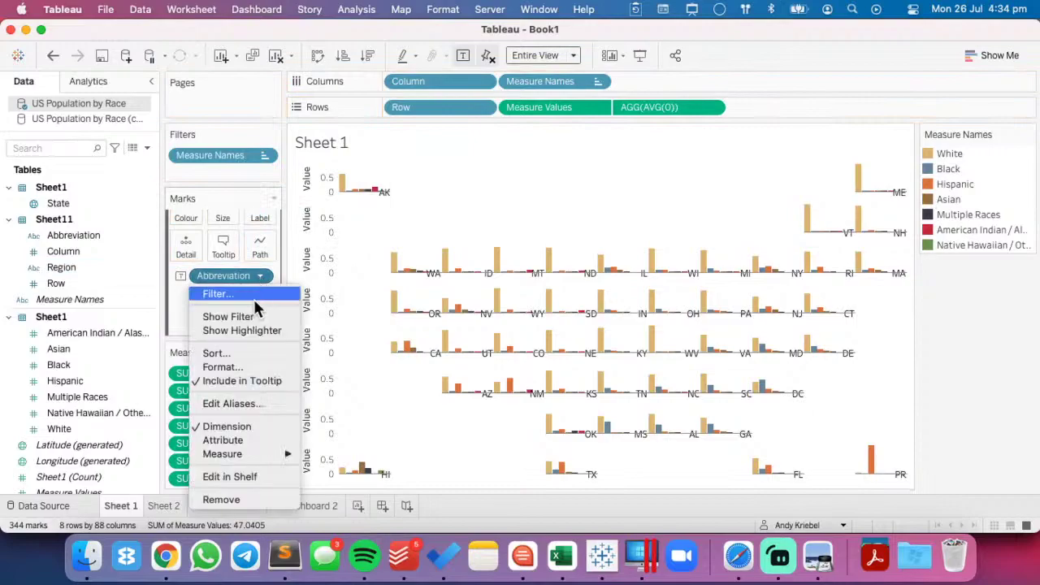
{"action": "left_click", "coordinate": [245, 440]}
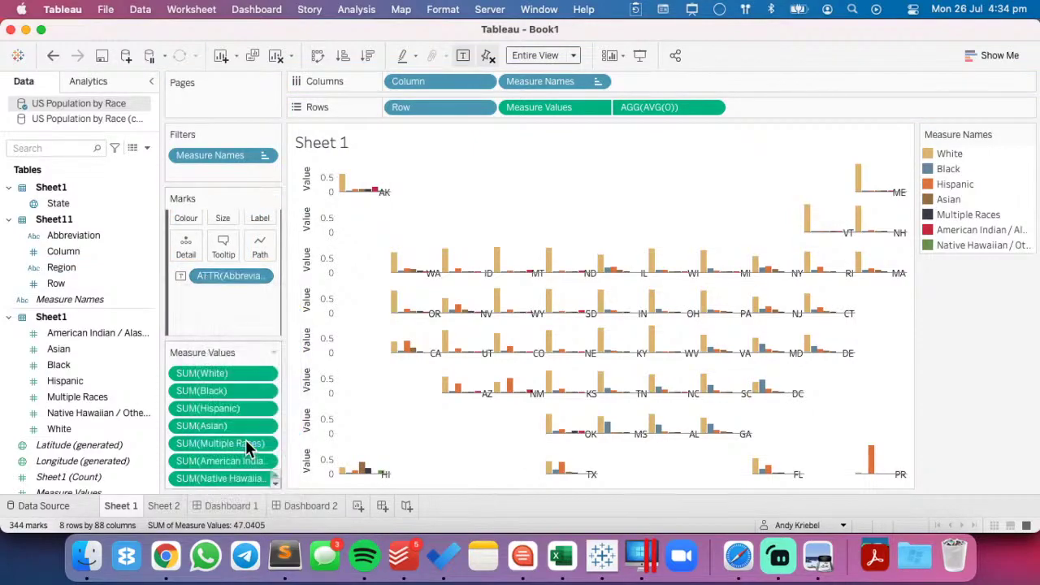
{"action": "left_click", "coordinate": [50, 58]}
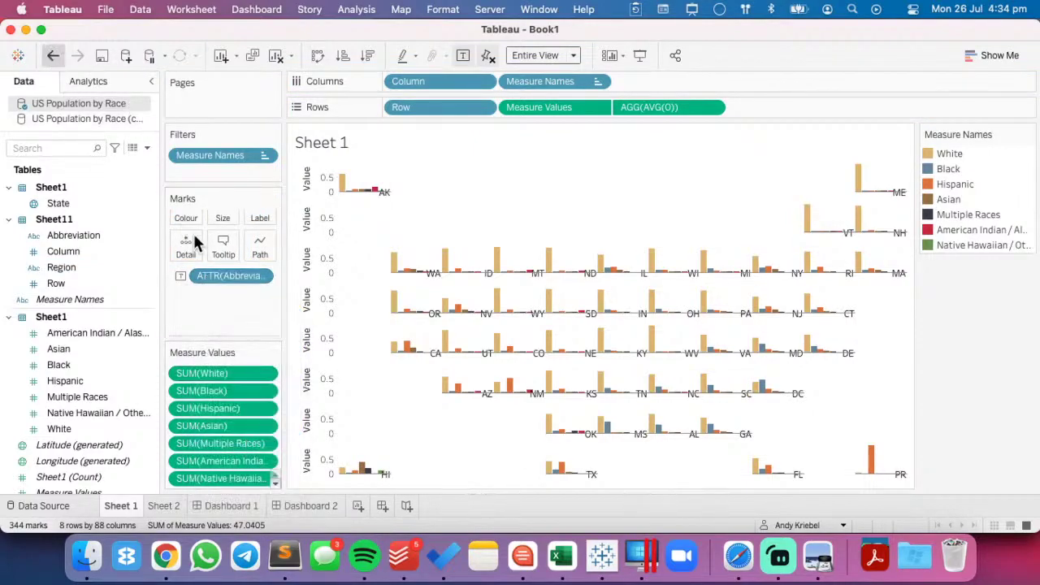
- Change the AGG(AVG(0)) mark type to Bar, after trying Automatic
{"action": "left_click", "coordinate": [207, 260]}
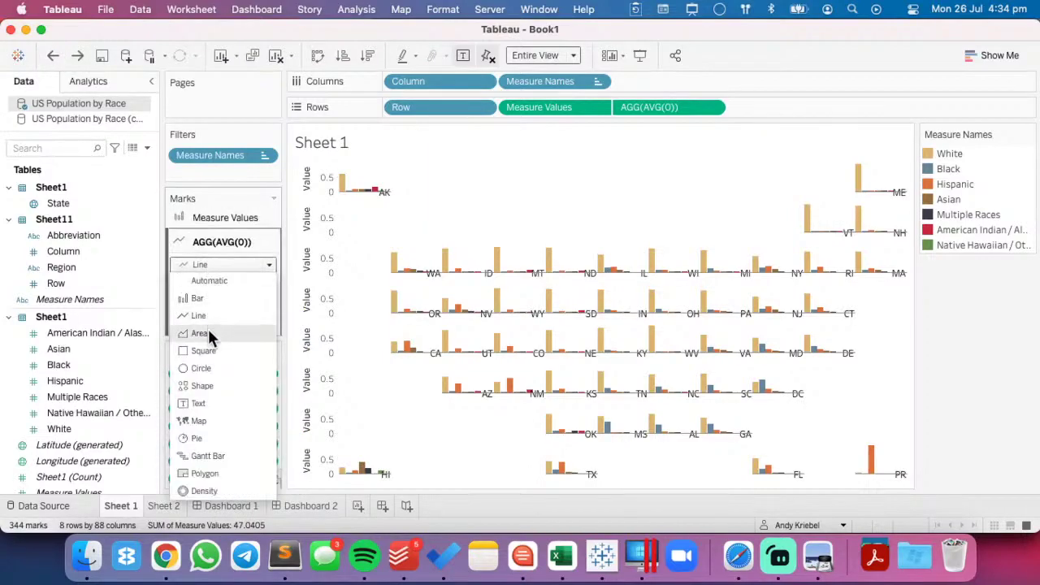
{"action": "left_click", "coordinate": [207, 278]}
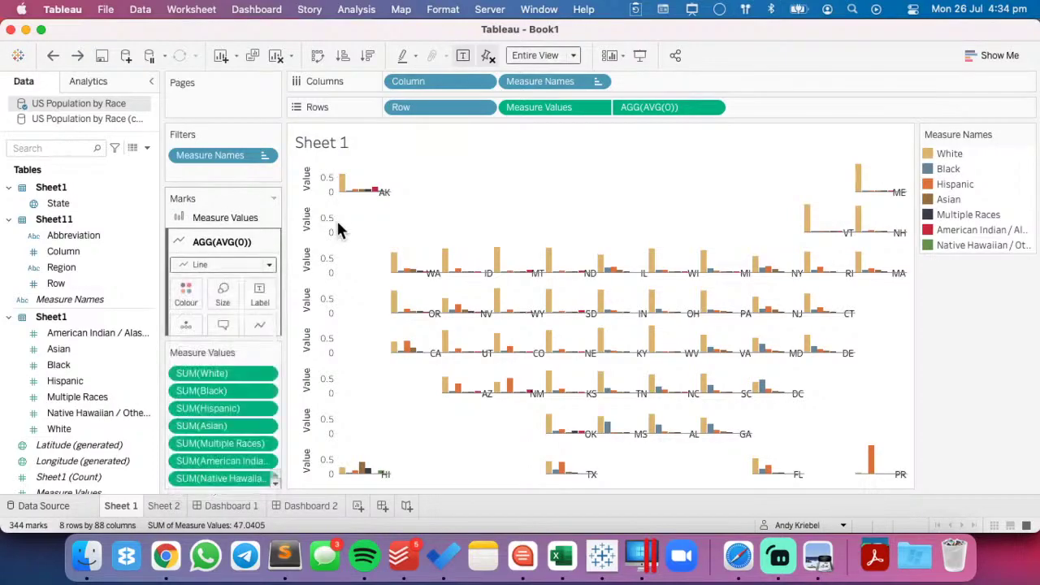
{"action": "left_click", "coordinate": [225, 264]}
{"action": "left_click", "coordinate": [204, 299]}
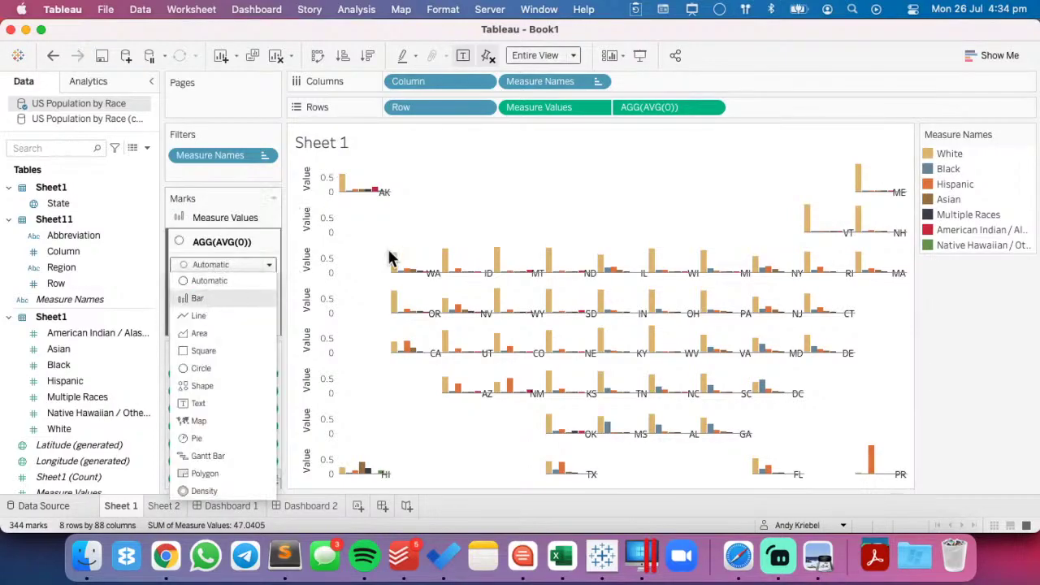
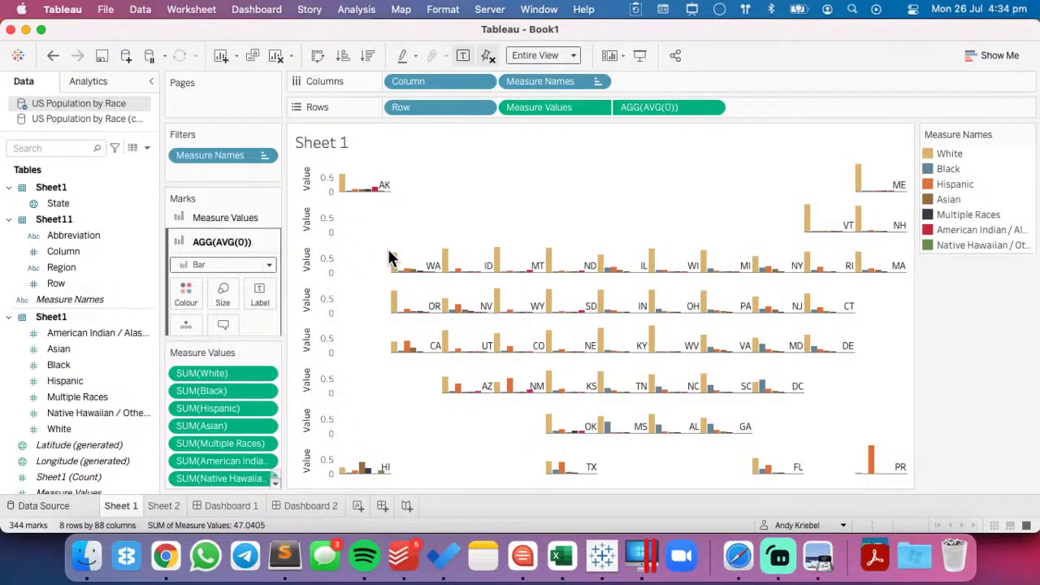
- Set the AGG(AVG(0)) labels' vertical alignment to Top and horizontal alignment to Automatic, after trying Left
{"action": "left_click", "coordinate": [260, 294]}
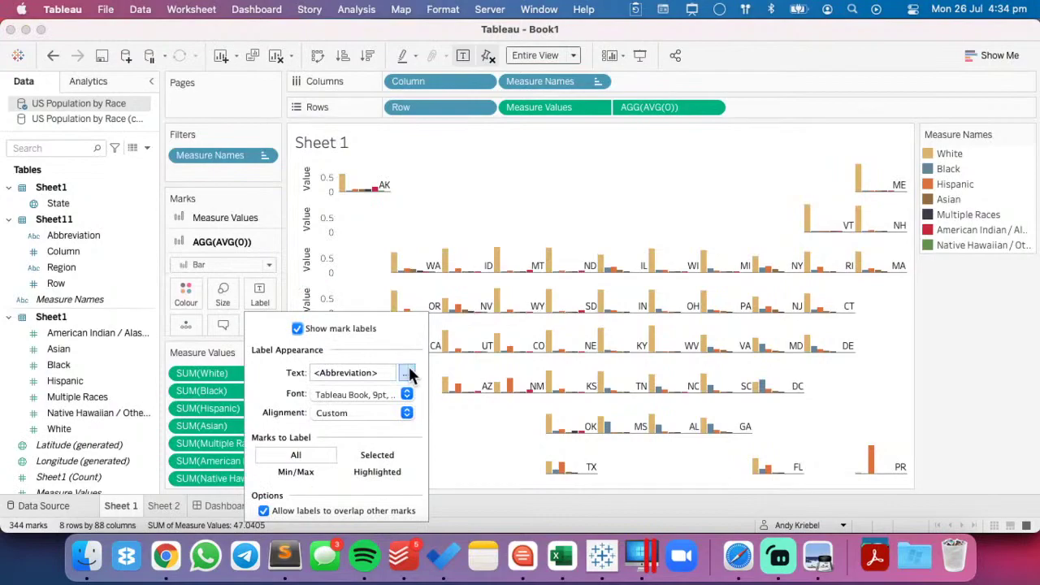
{"action": "left_click", "coordinate": [366, 415]}
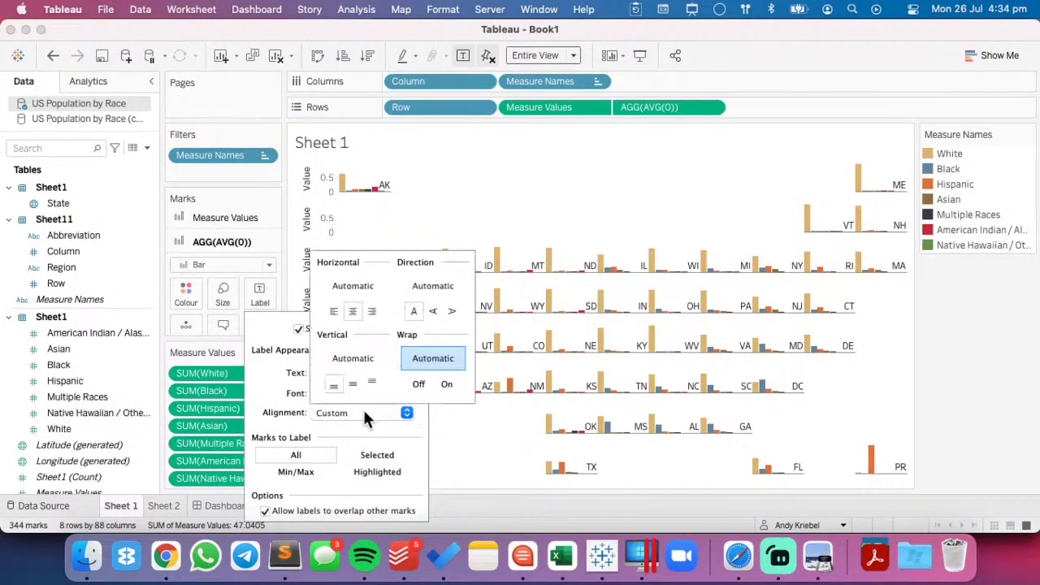
{"action": "left_click", "coordinate": [372, 379]}
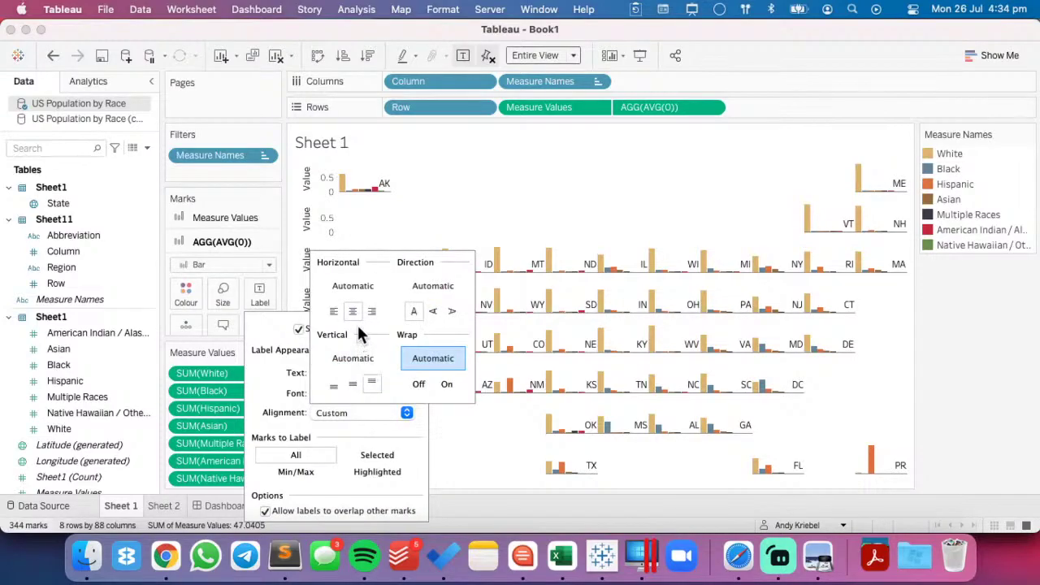
{"action": "left_click", "coordinate": [334, 311]}
{"action": "left_click", "coordinate": [351, 291]}
{"action": "left_click", "coordinate": [434, 214]}
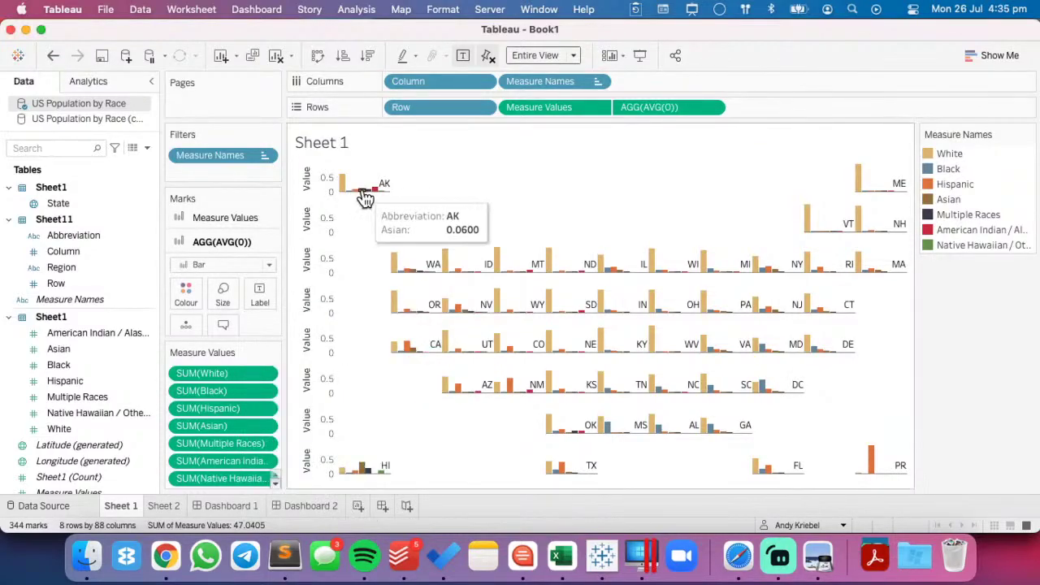
- Set the mark label of Alaska's Asian bar to Always Show
{"action": "left_click", "coordinate": [362, 195]}
{"action": "right_click", "coordinate": [362, 195]}
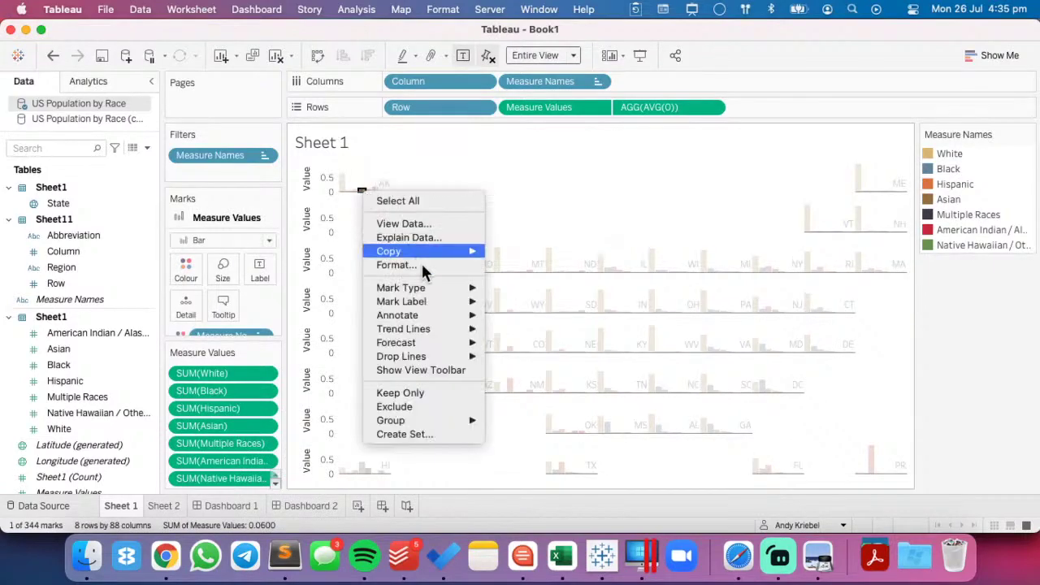
{"action": "mouse_move", "coordinate": [454, 316]}
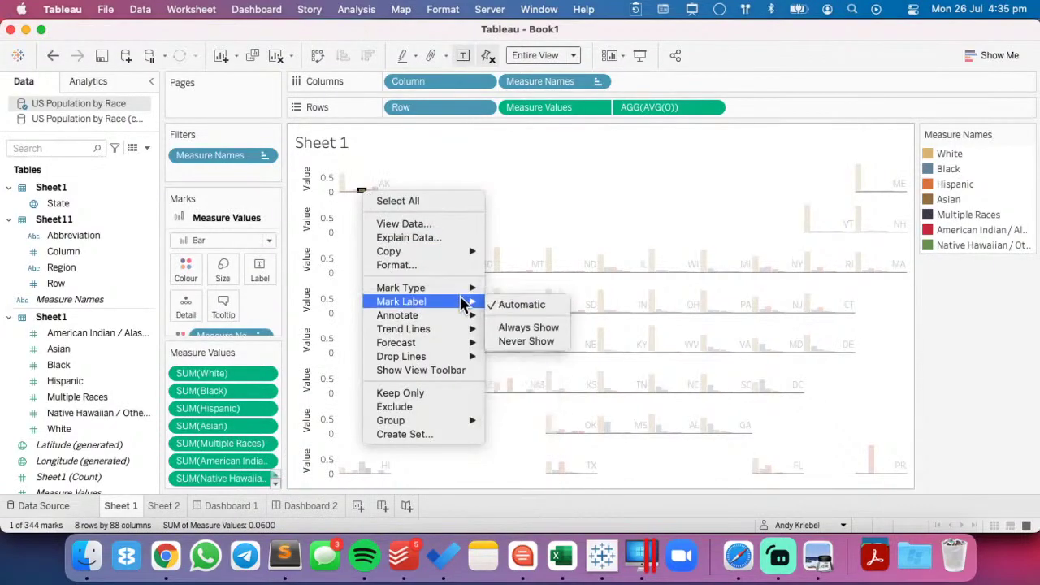
{"action": "left_click", "coordinate": [521, 327]}
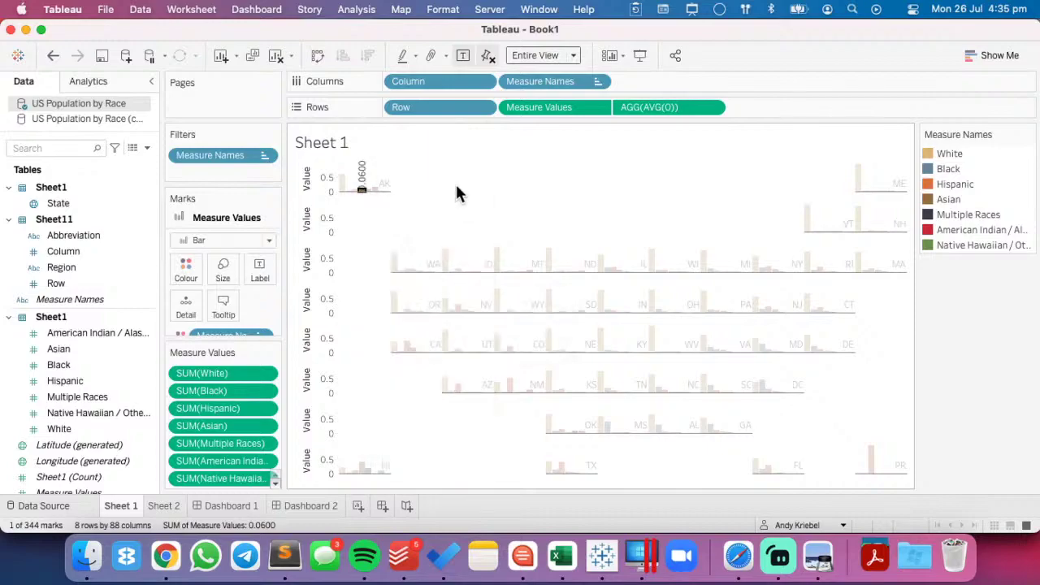
- Undo the Always Show setting on the mark label of Alaska's Asian bar
{"action": "left_click", "coordinate": [456, 187]}
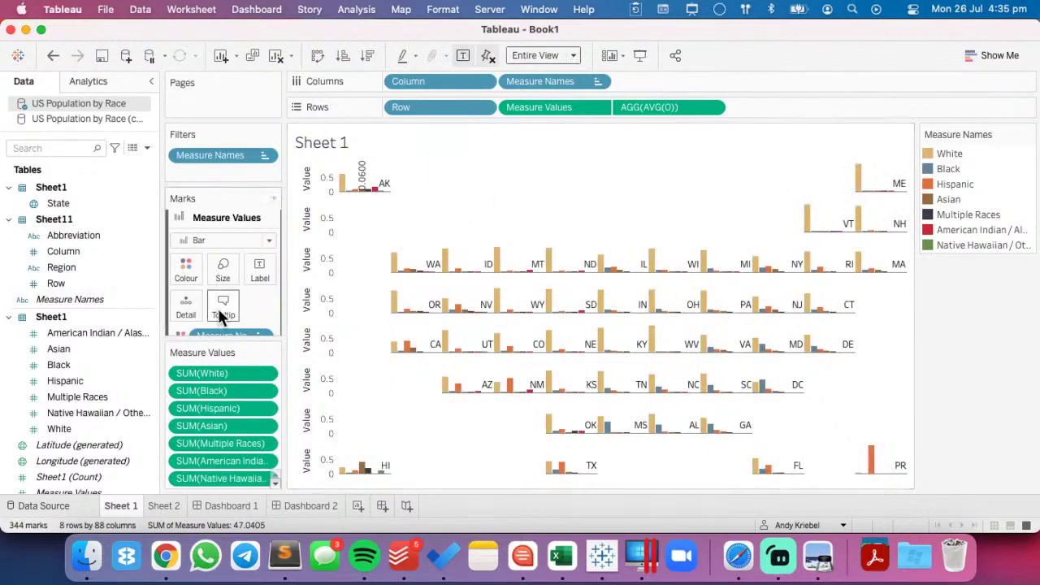
{"action": "scroll", "coordinate": [217, 308], "scroll_direction": "down", "scroll_amount": 3}
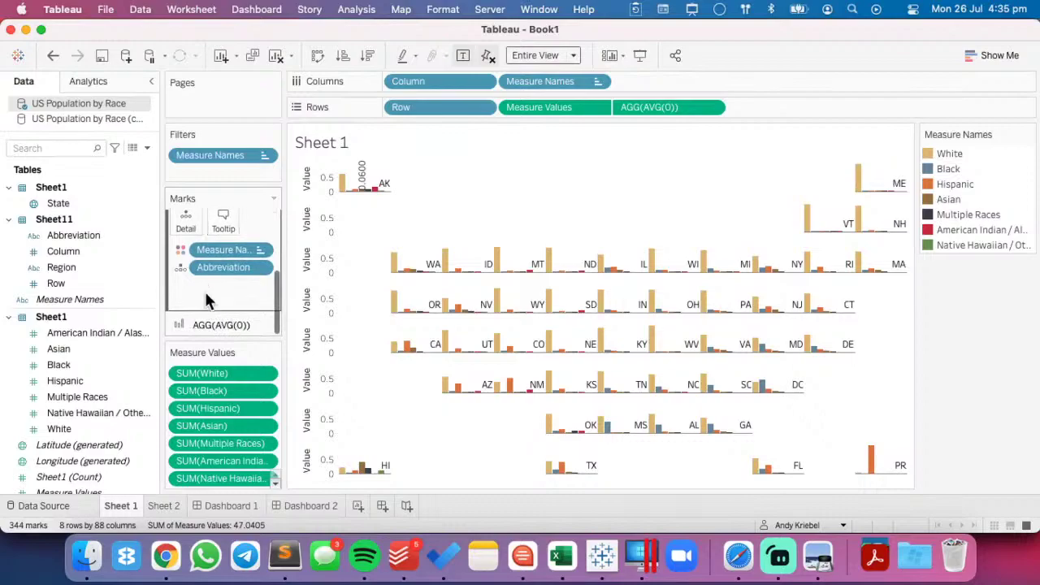
{"action": "left_click", "coordinate": [204, 324]}
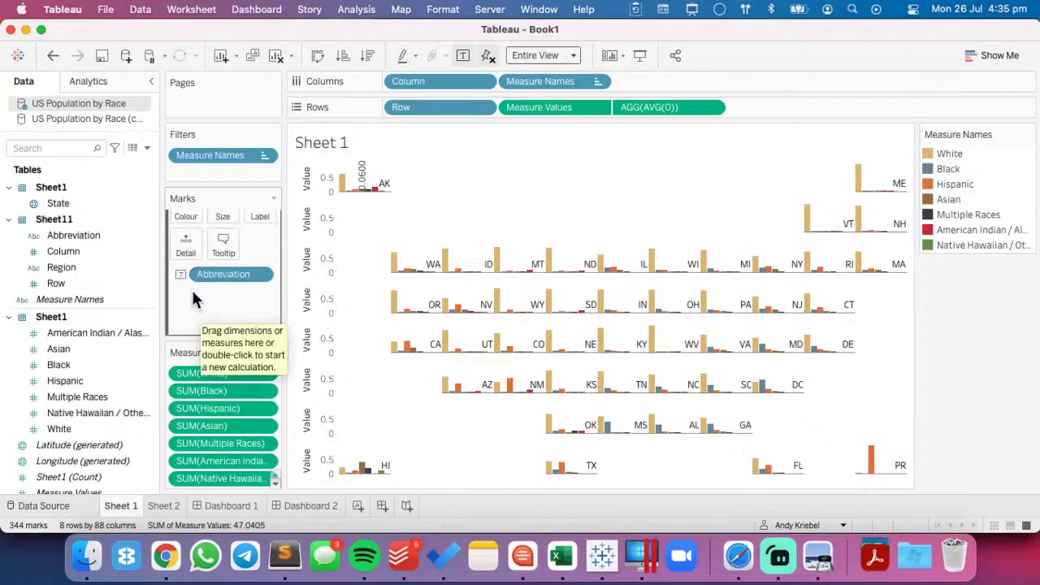
{"action": "scroll", "coordinate": [215, 300], "scroll_direction": "up", "scroll_amount": 1}
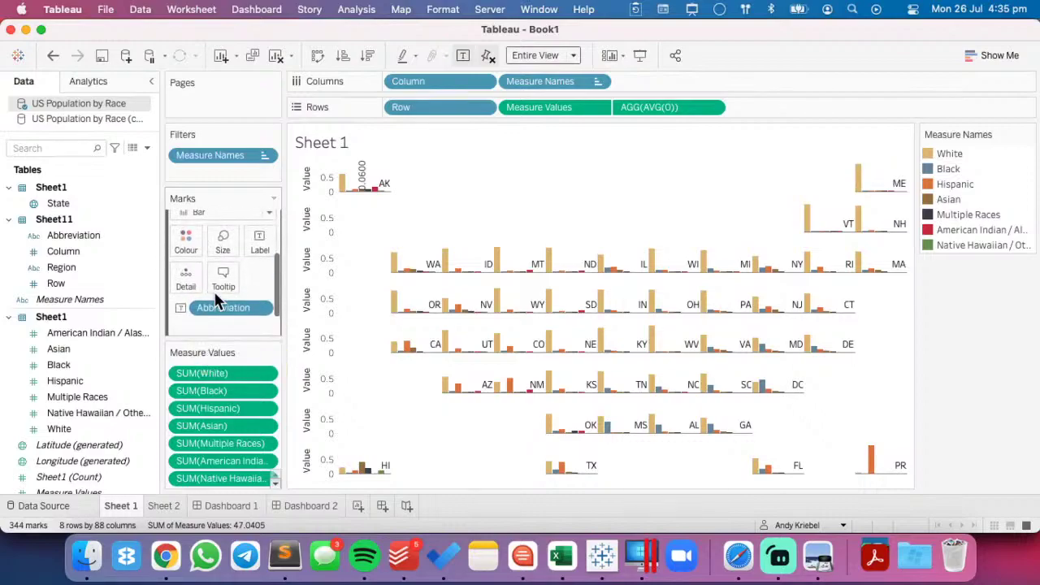
{"action": "left_click", "coordinate": [50, 59]}
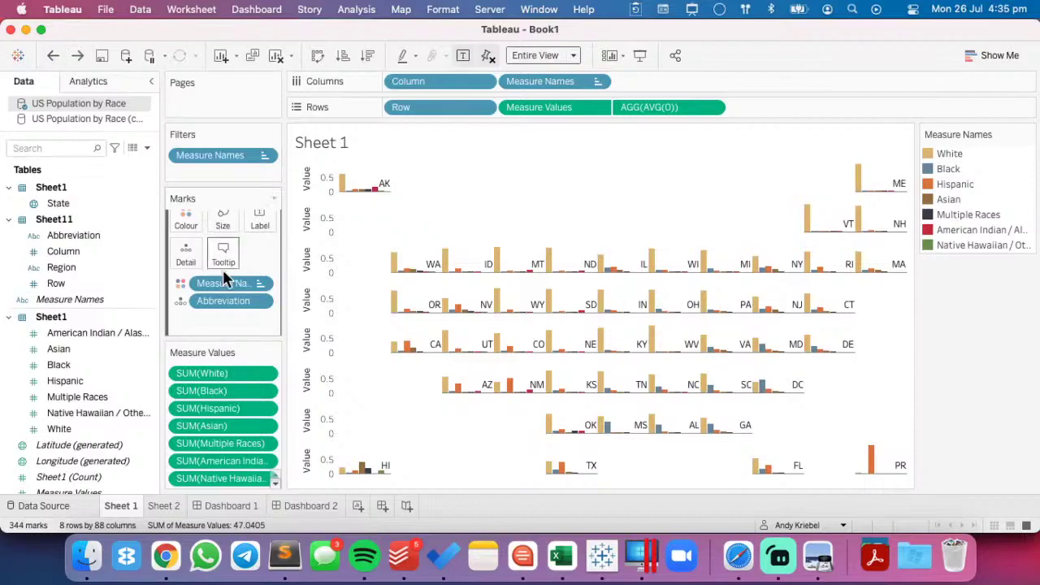
- Try showing mark labels on the Measure Values bars and turn them off again
{"action": "scroll", "coordinate": [248, 268], "scroll_direction": "up", "scroll_amount": 1}
{"action": "scroll", "coordinate": [251, 260], "scroll_direction": "up", "scroll_amount": 3}
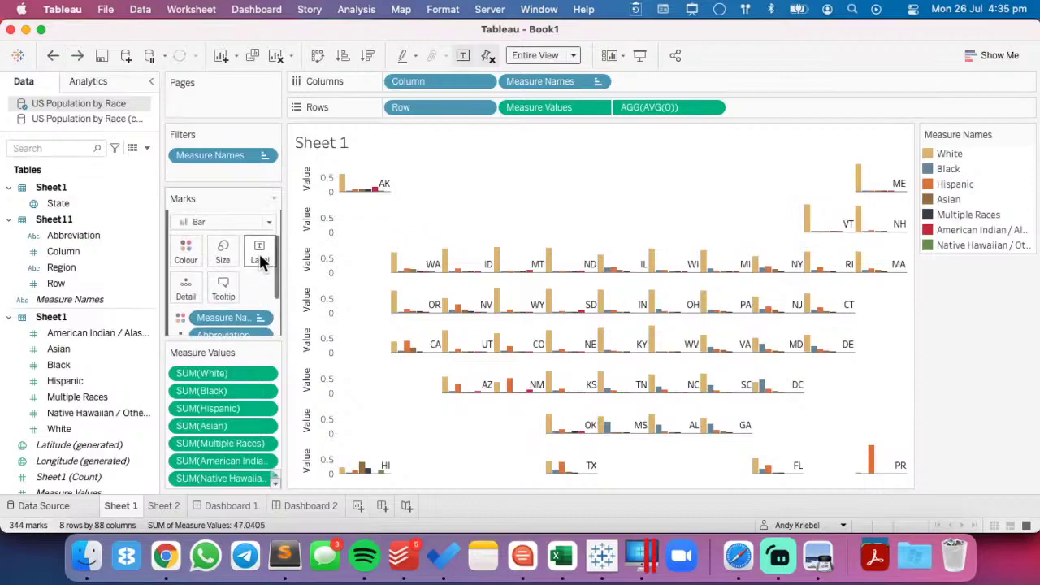
{"action": "left_click", "coordinate": [259, 253]}
{"action": "left_click", "coordinate": [298, 286]}
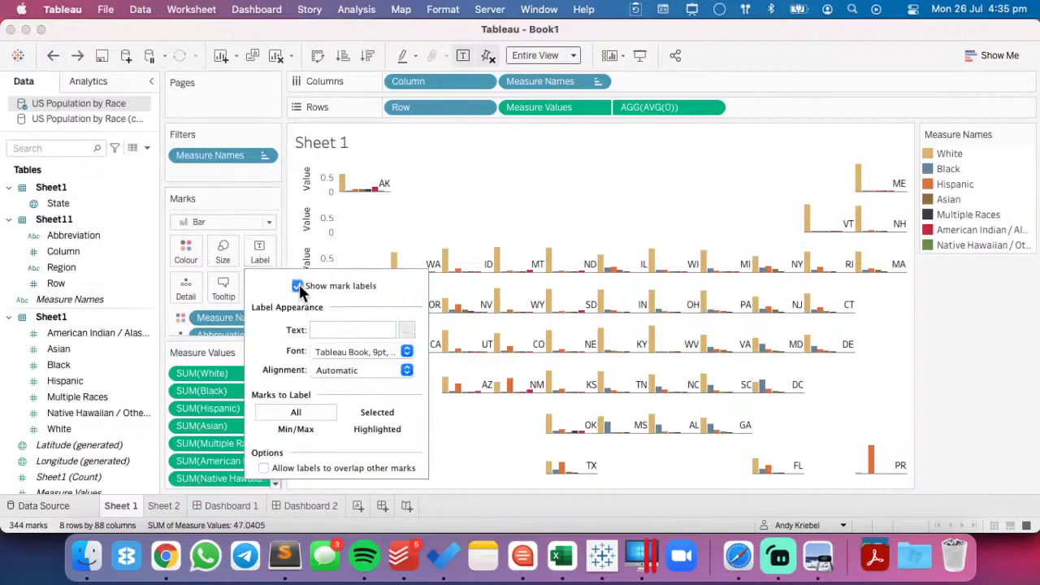
{"action": "left_click", "coordinate": [297, 286]}
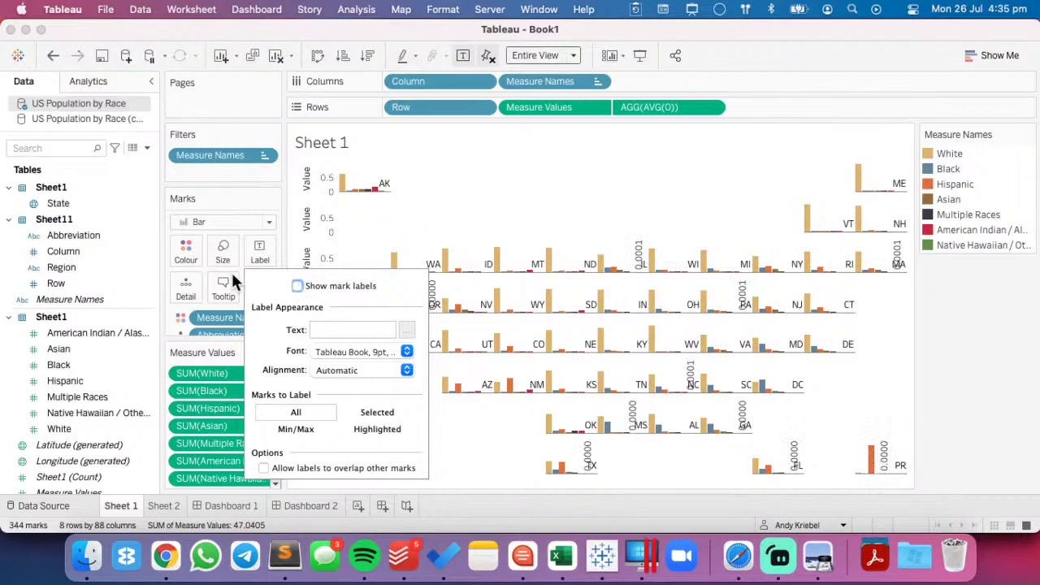
- Remove Abbreviation from the AGG(AVG(0)) marks
{"action": "scroll", "coordinate": [227, 269], "scroll_direction": "down", "scroll_amount": 3}
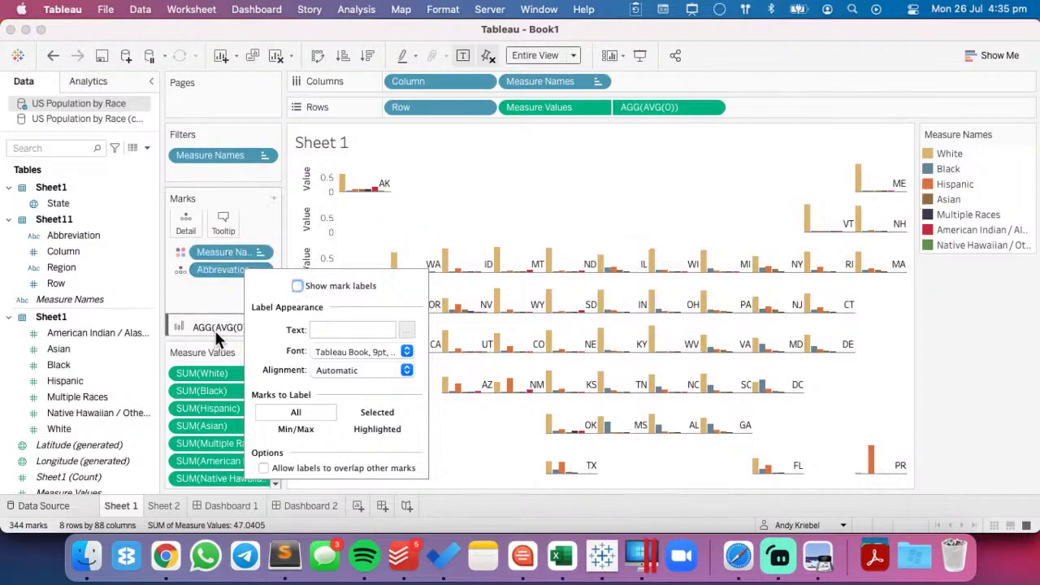
{"action": "left_click", "coordinate": [216, 325]}
{"action": "scroll", "coordinate": [259, 274], "scroll_direction": "up", "scroll_amount": 1}
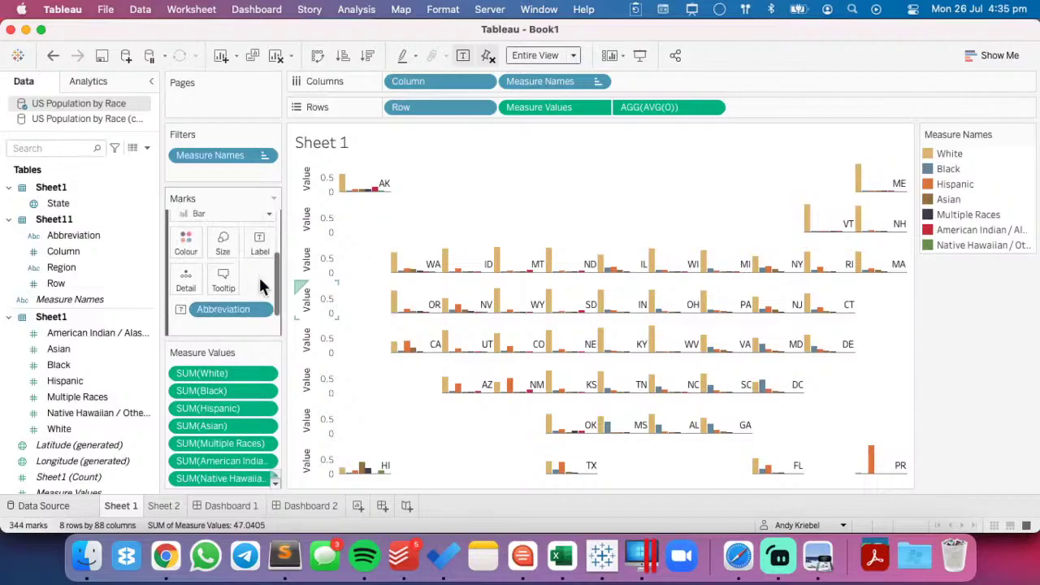
{"action": "scroll", "coordinate": [258, 276], "scroll_direction": "up", "scroll_amount": 3}
{"action": "scroll", "coordinate": [236, 286], "scroll_direction": "down", "scroll_amount": 2}
{"action": "left_click_drag", "start_coordinate": [193, 319], "coordinate": [391, 213]}
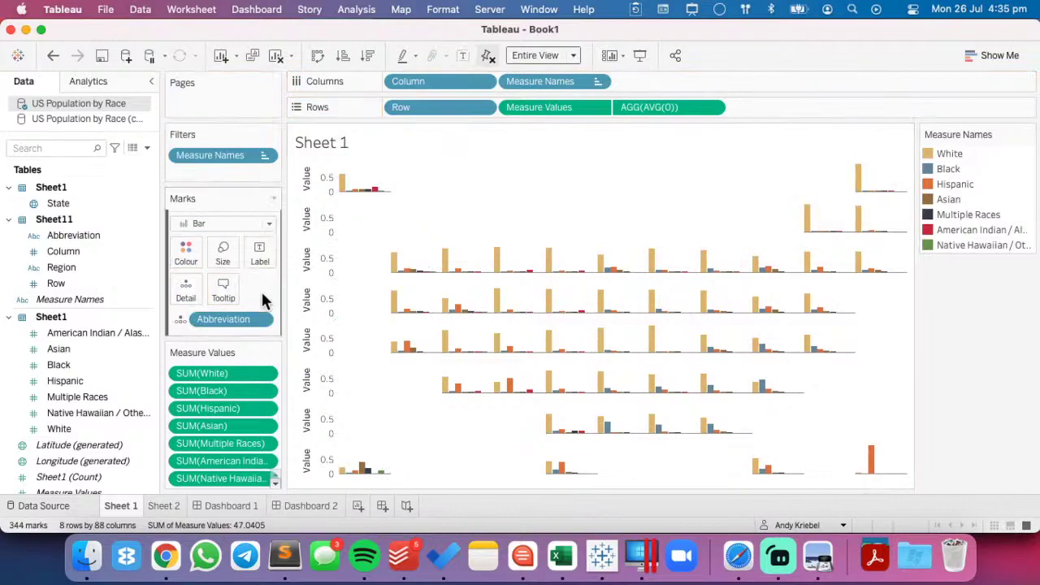
{"action": "left_click_drag", "start_coordinate": [235, 319], "coordinate": [415, 215]}
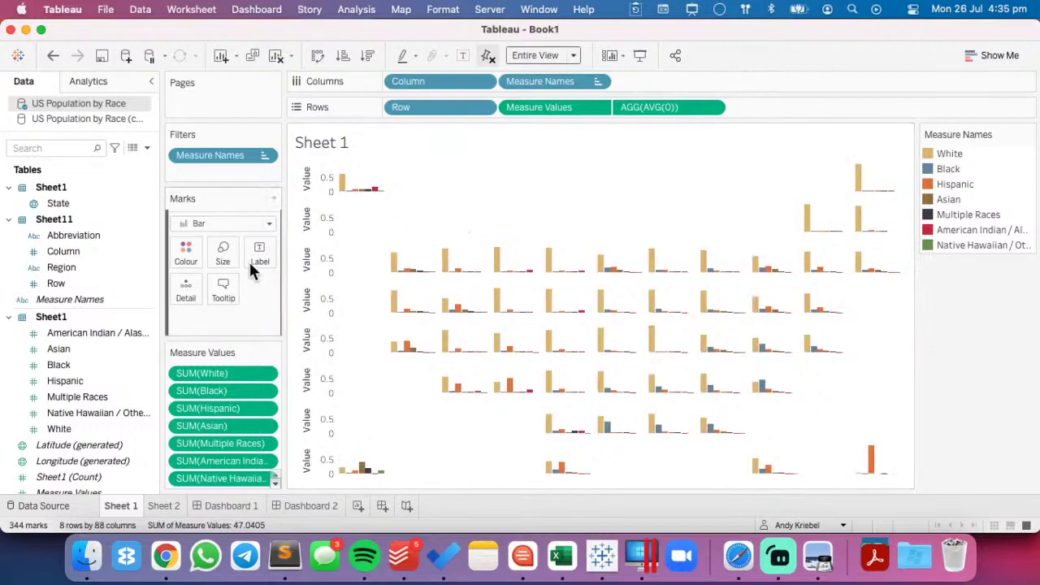
- Change the AVG(0) calculation on Rows to AVG(-0.50), try it on Size, and undo the Size assignment
{"action": "double_click", "coordinate": [675, 105]}
{"action": "key", "text": "Left"}
{"action": "key", "text": "Left"}
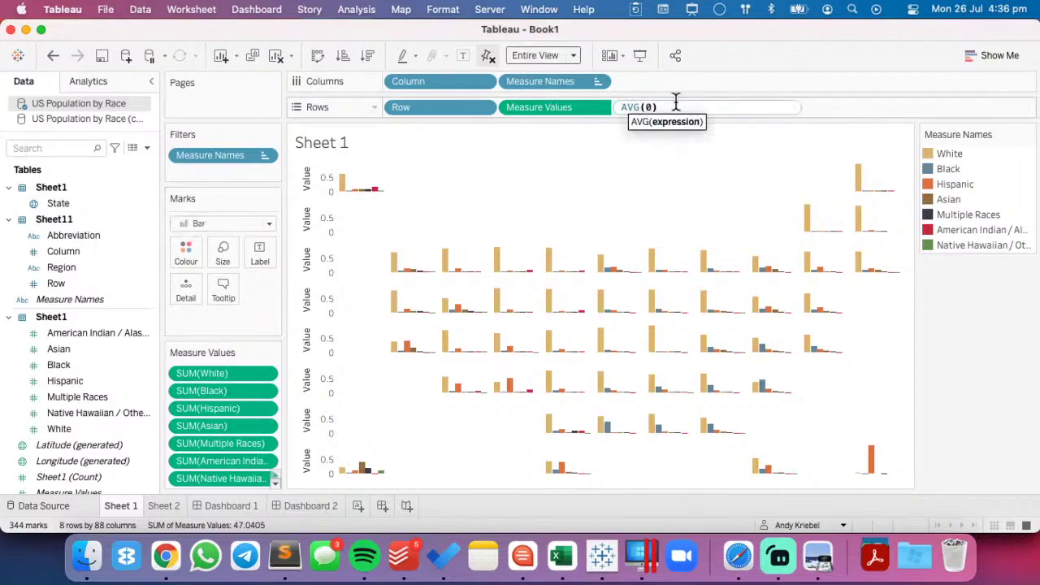
{"action": "type", "text": "-0."}
{"action": "type", "text": "5"}
{"action": "key", "text": "Return"}
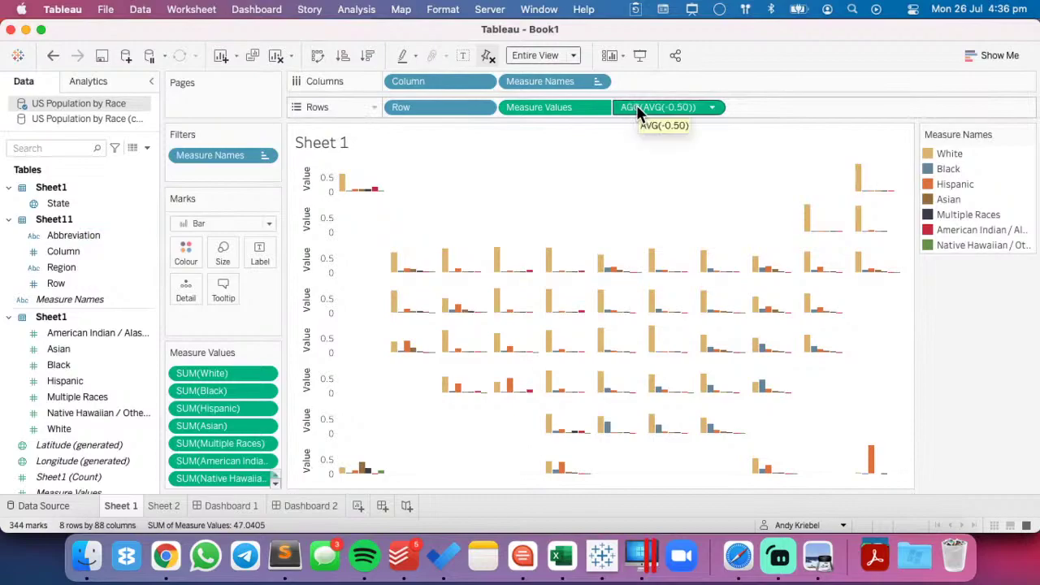
{"action": "left_click_drag", "start_coordinate": [639, 110], "coordinate": [216, 244]}
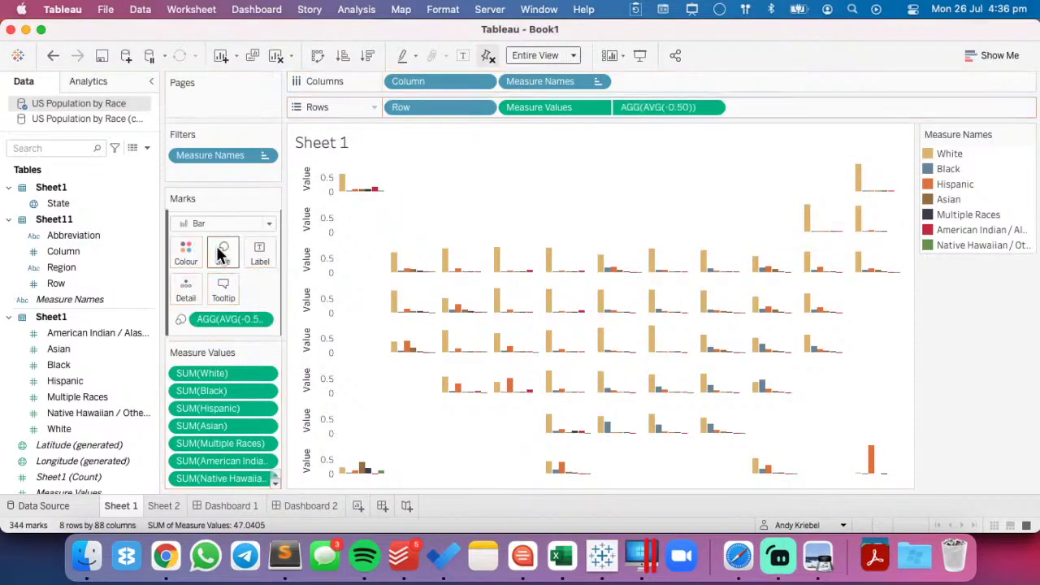
{"action": "left_click", "coordinate": [53, 58]}
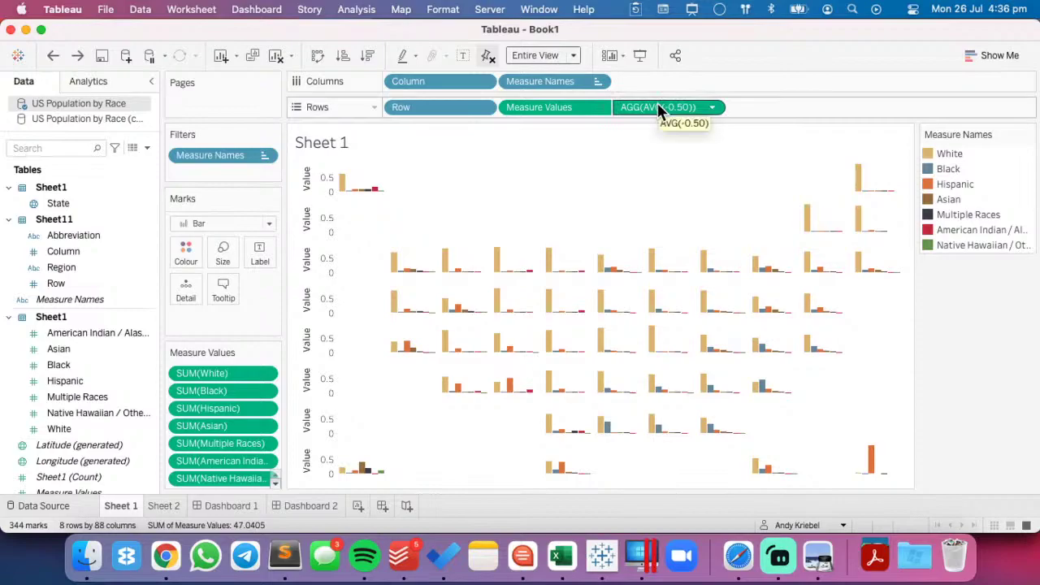
- Remove the AVG(-0.50) calculation from Rows and try adding a Constant Line to the chart
{"action": "left_click_drag", "start_coordinate": [672, 106], "coordinate": [717, 32]}
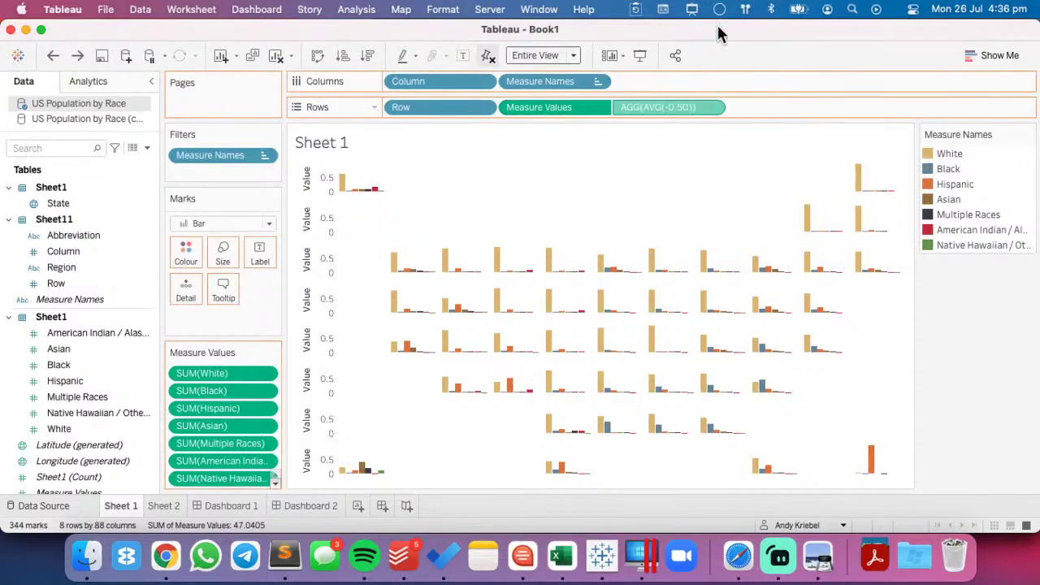
{"action": "right_click", "coordinate": [319, 183]}
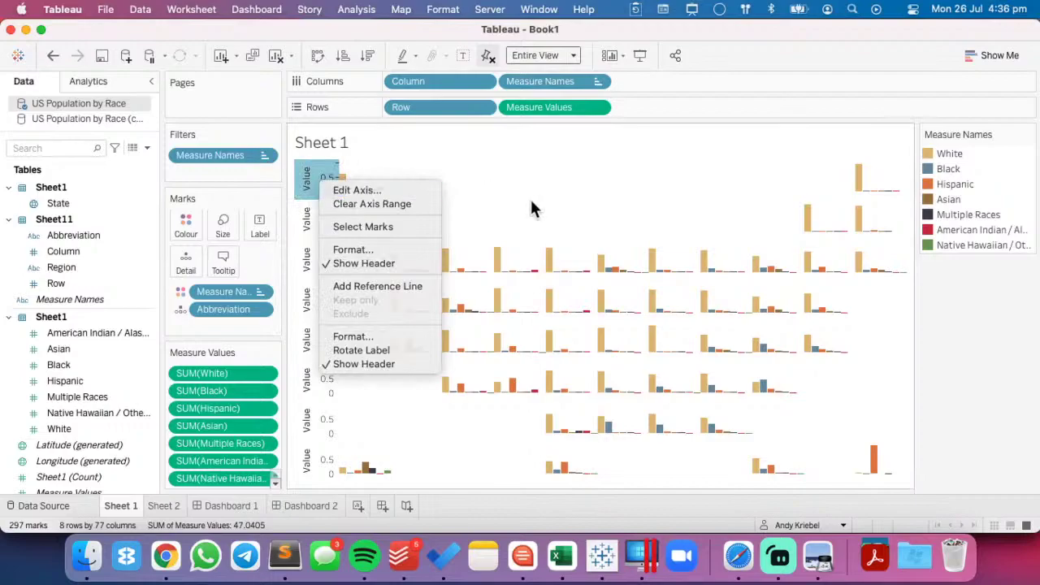
{"action": "left_click", "coordinate": [130, 77]}
{"action": "left_click", "coordinate": [83, 79]}
{"action": "left_click_drag", "start_coordinate": [60, 130], "coordinate": [85, 126]}
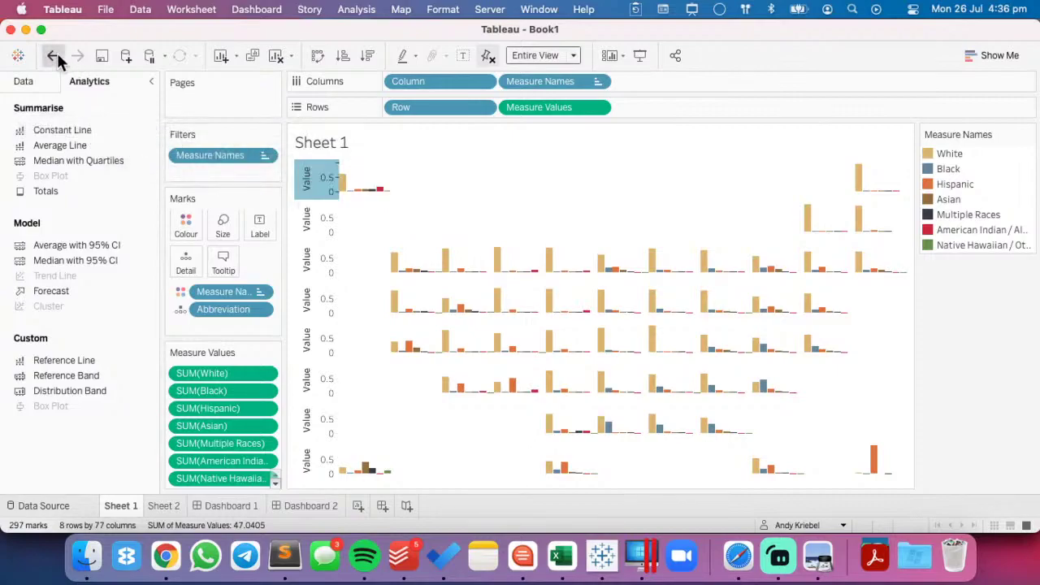
- Undo back to the AVG(0) calculation on Rows and remove that calculation from the view
{"action": "left_click", "coordinate": [52, 55]}
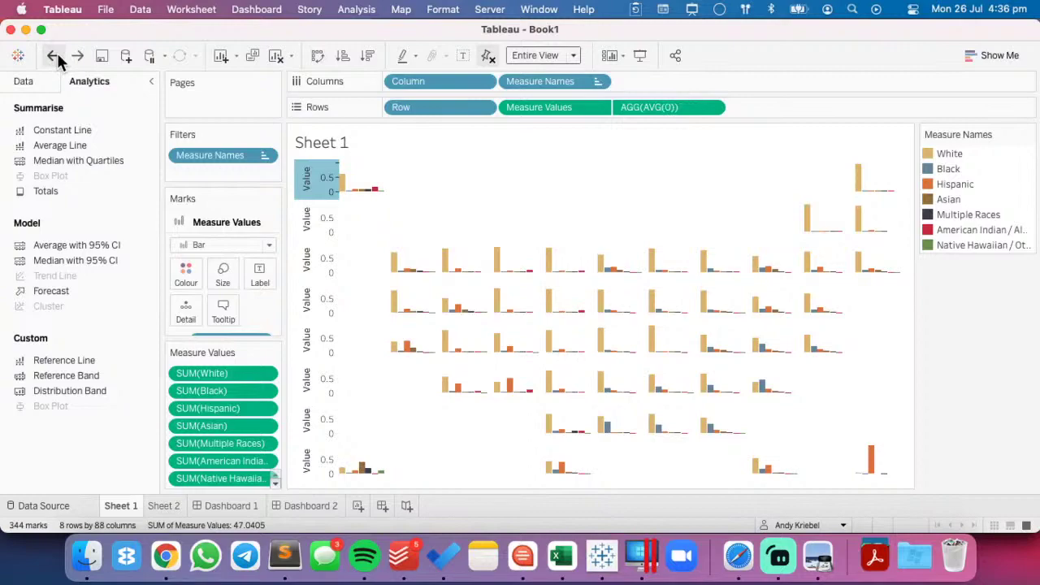
{"action": "left_click", "coordinate": [57, 60]}
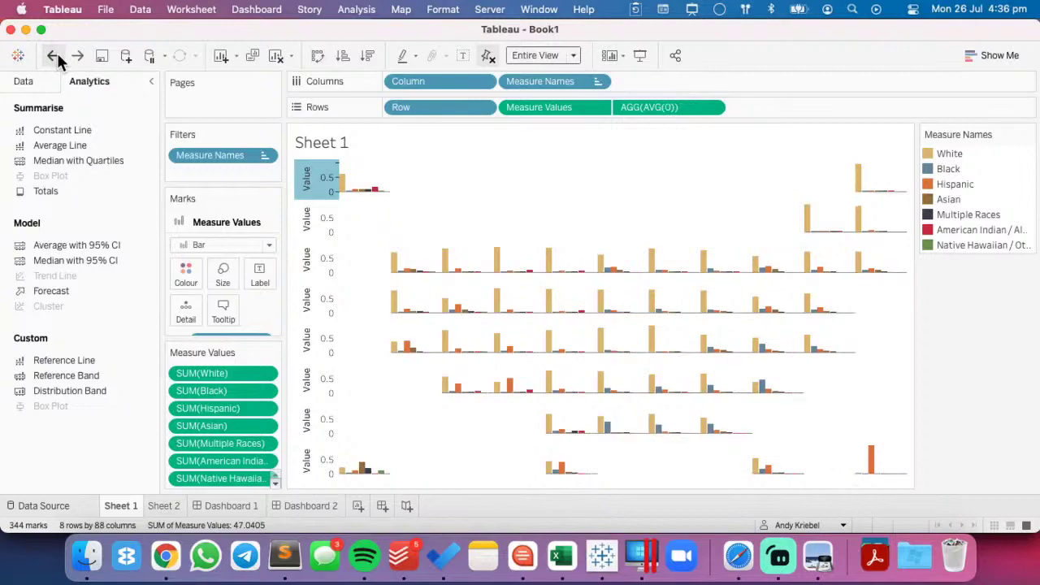
{"action": "left_click", "coordinate": [77, 55]}
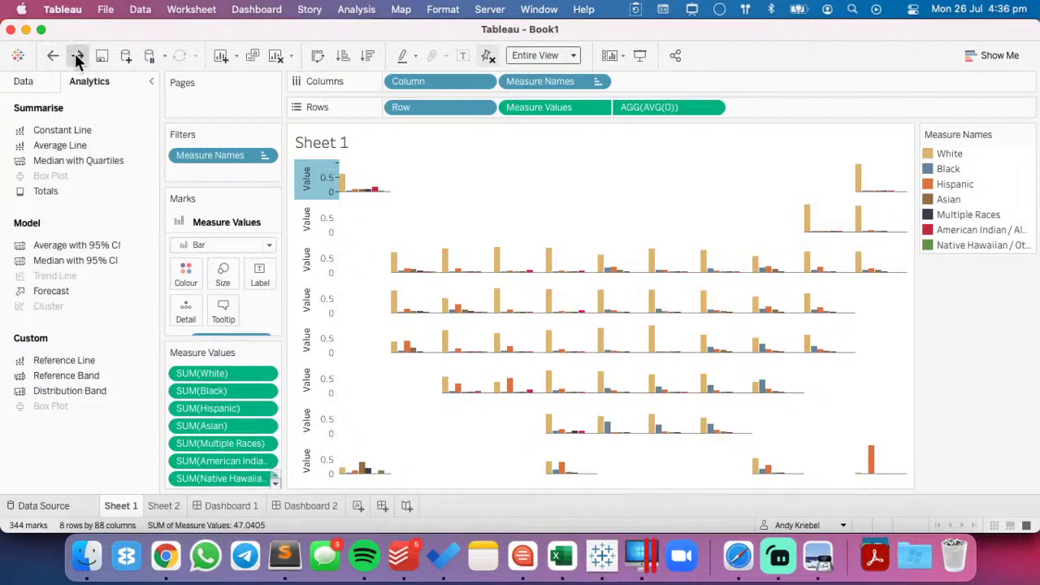
{"action": "left_click_drag", "start_coordinate": [685, 109], "coordinate": [696, 35]}
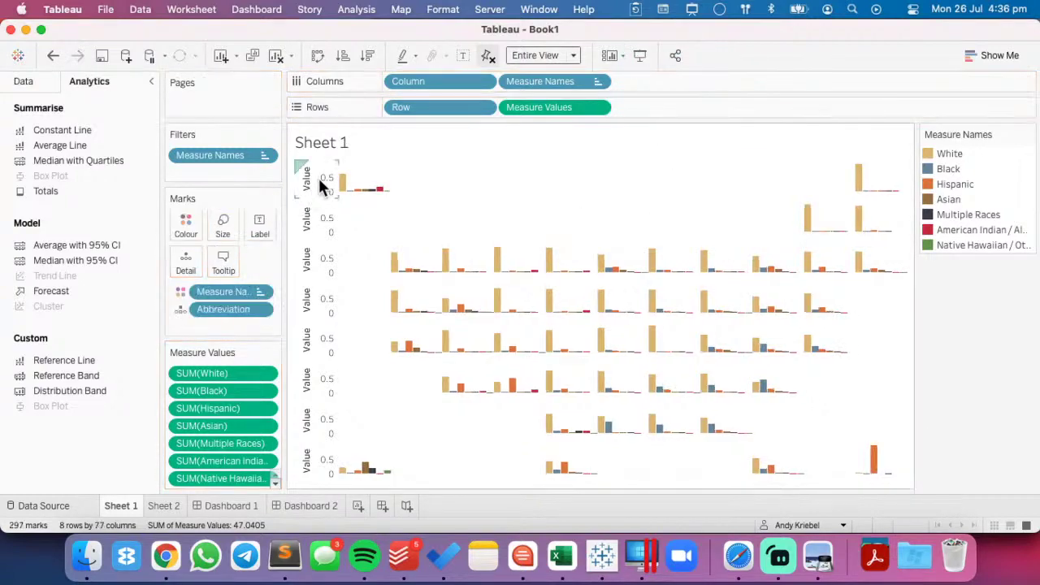
- Set the Value axis's fixed start to -0.01, after trying 0
{"action": "right_click", "coordinate": [318, 178]}
{"action": "left_click", "coordinate": [355, 191]}
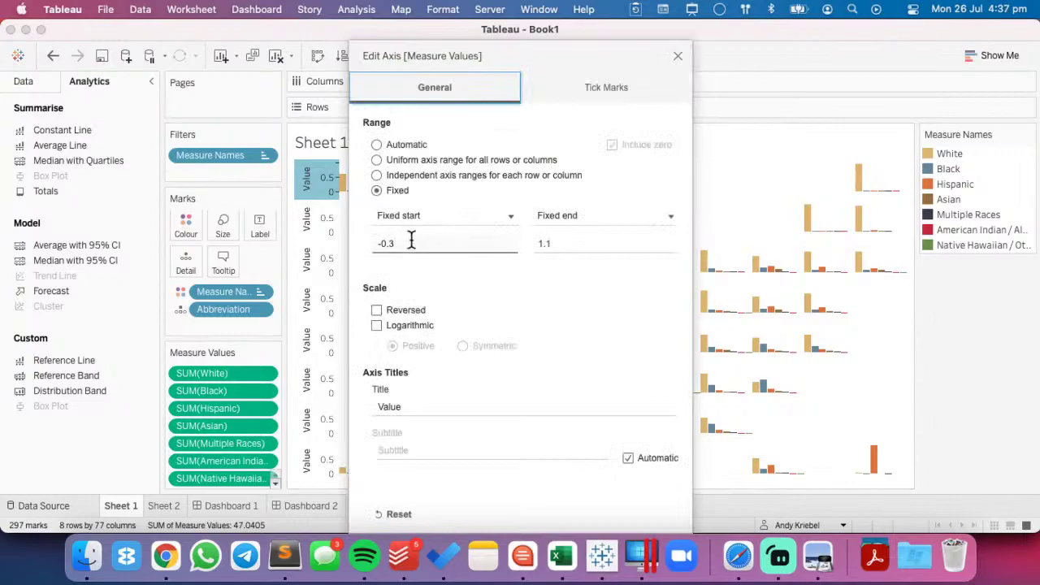
{"action": "left_click", "coordinate": [412, 242]}
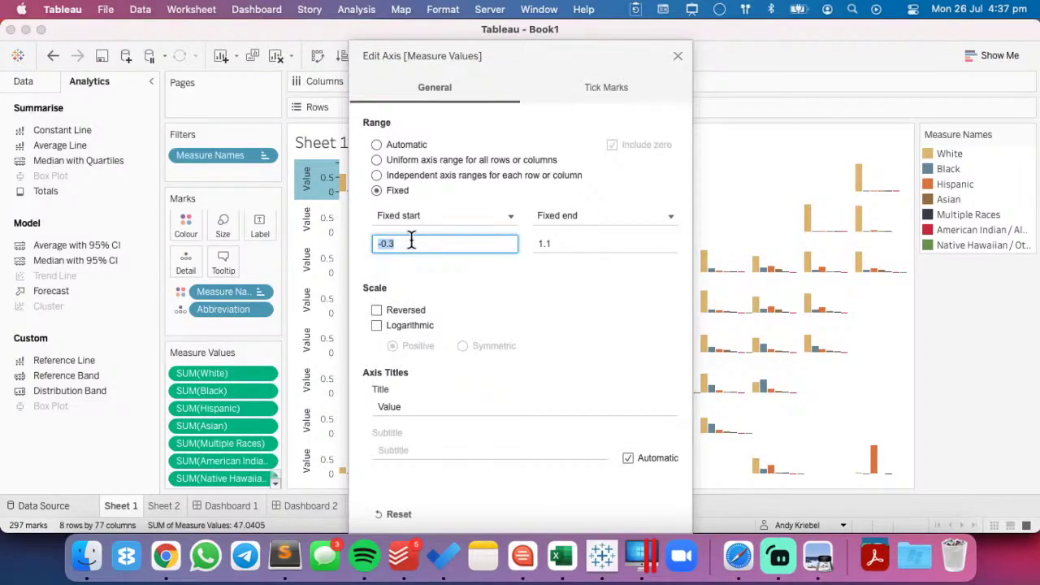
{"action": "type", "text": "0"}
{"action": "key", "text": "Tab"}
{"action": "key", "text": "Tab"}
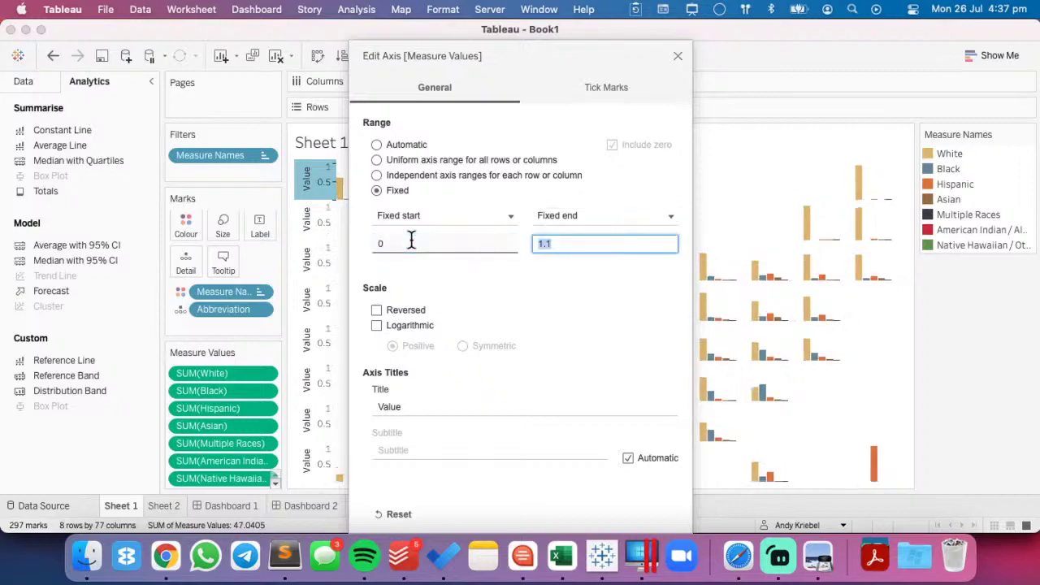
{"action": "left_click", "coordinate": [411, 241]}
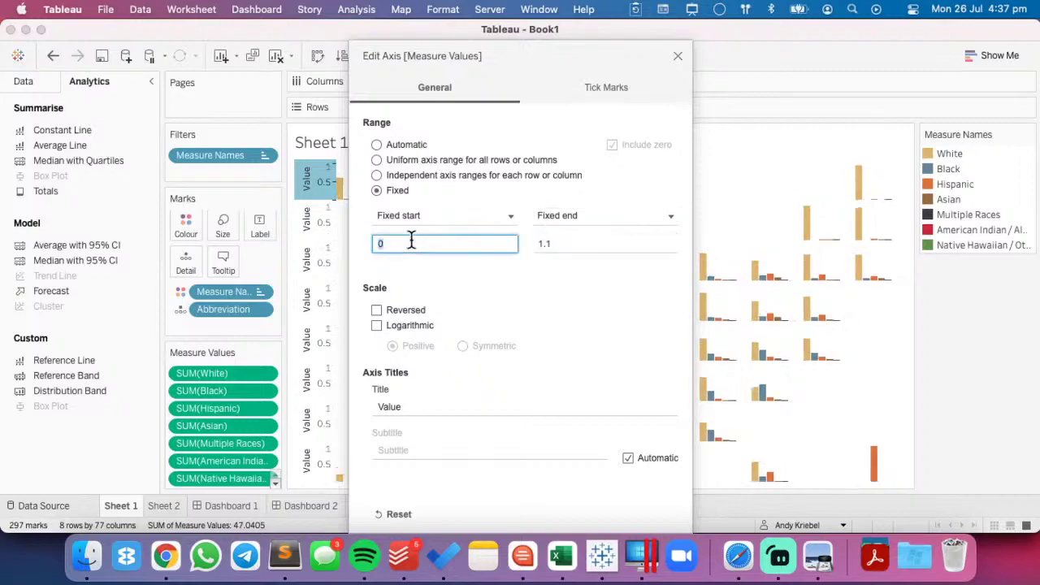
{"action": "type", "text": "-0.01"}
{"action": "key", "text": "Tab"}
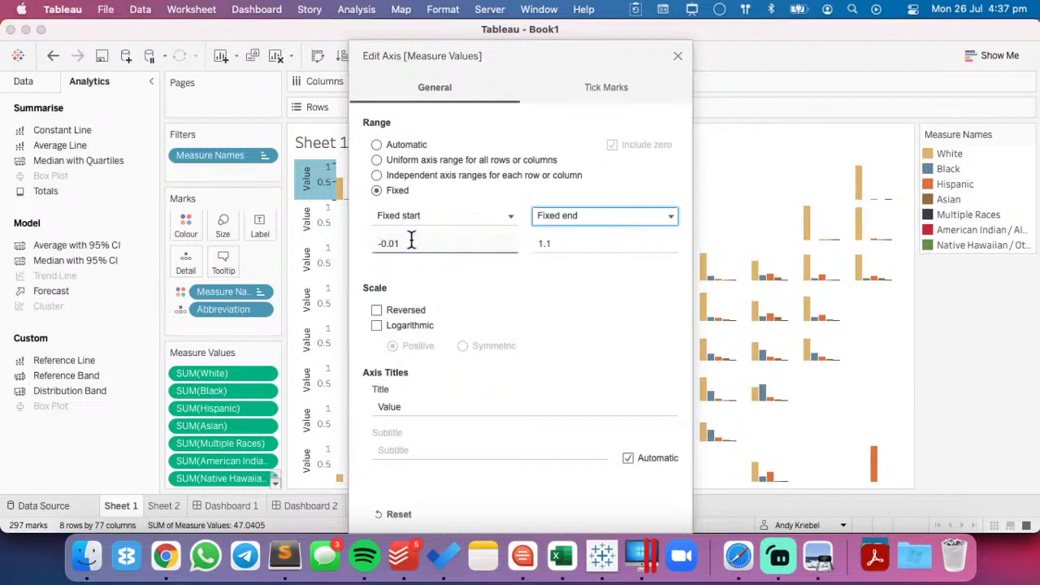
{"action": "left_click", "coordinate": [678, 55]}
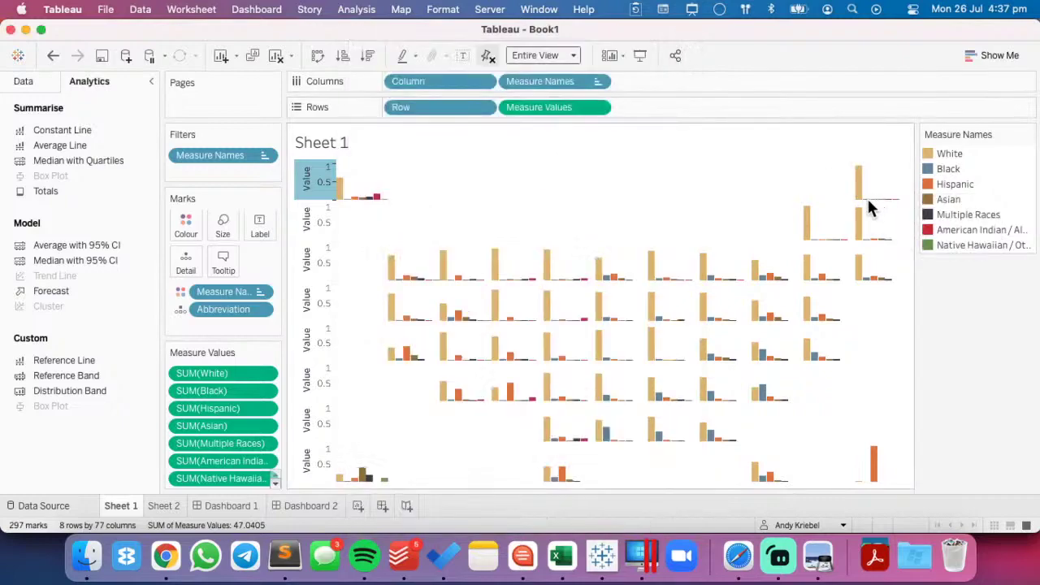
- Set the Value axis's fixed start to -0.02
{"action": "mouse_move", "coordinate": [872, 204]}
{"action": "double_click", "coordinate": [313, 180]}
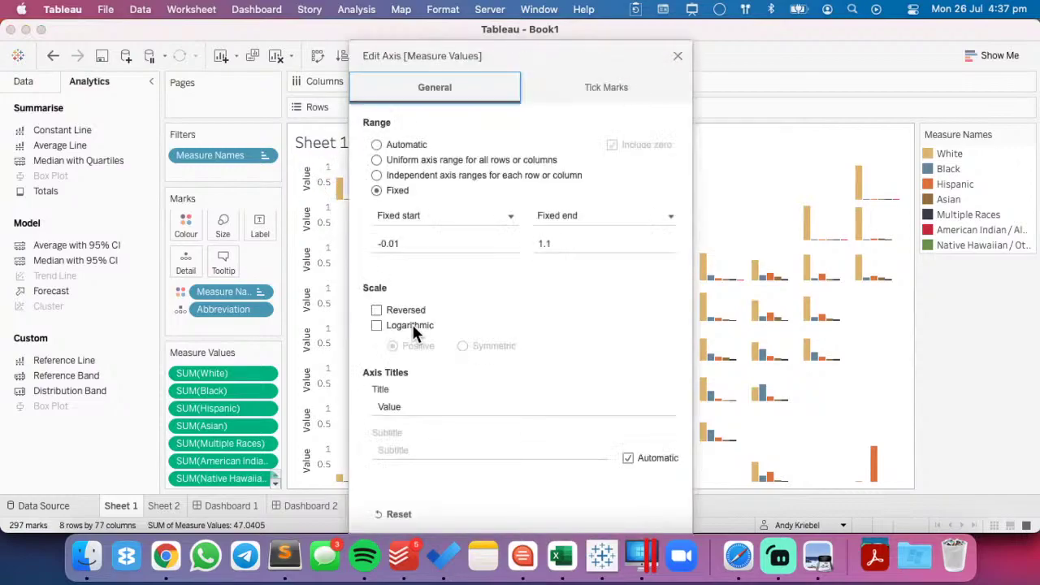
{"action": "left_click", "coordinate": [416, 242]}
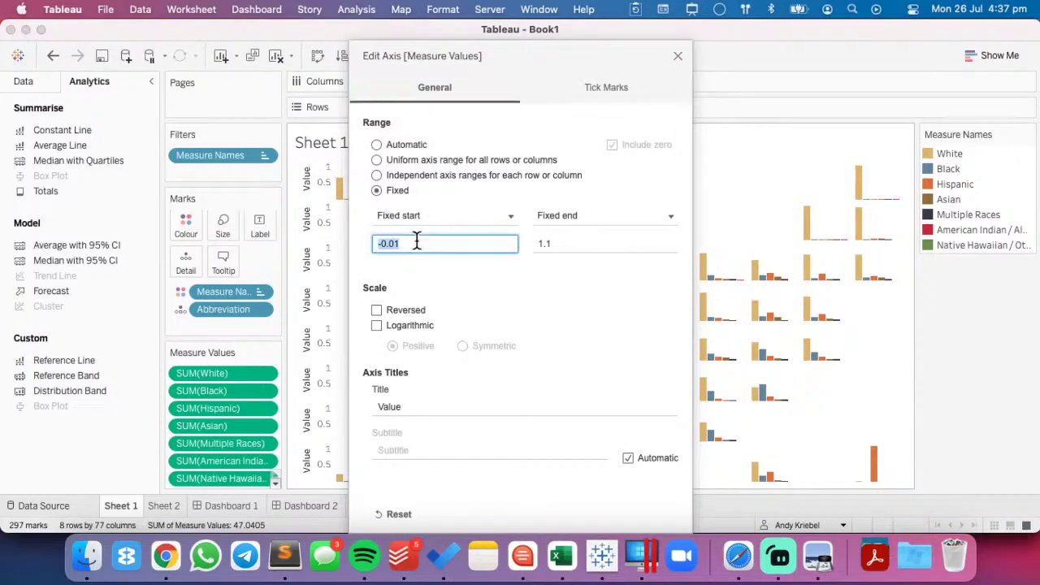
{"action": "type", "text": "2"}
{"action": "key", "text": "Tab"}
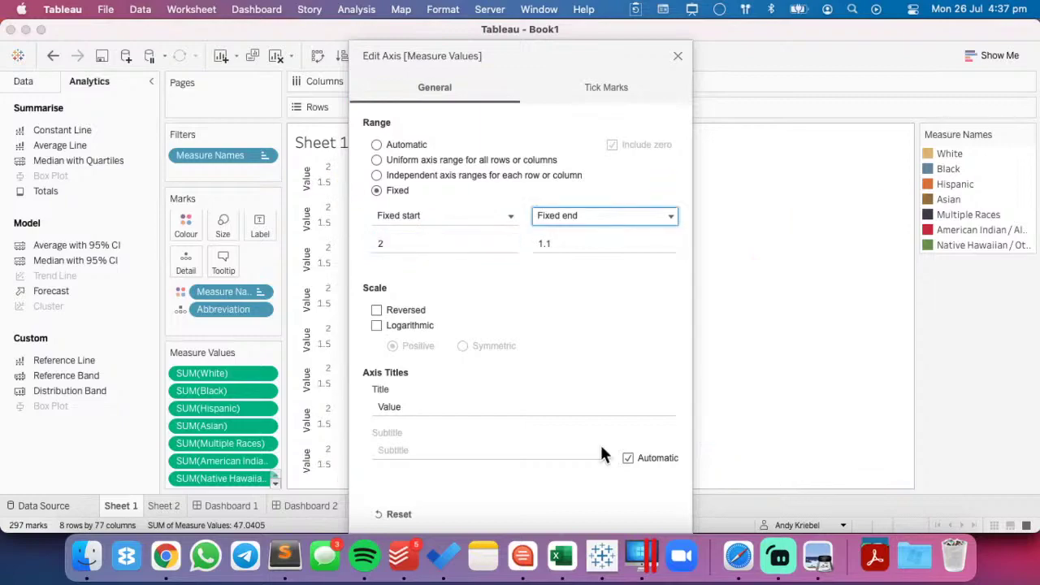
{"action": "left_click", "coordinate": [396, 245]}
{"action": "type", "text": "-0.02"}
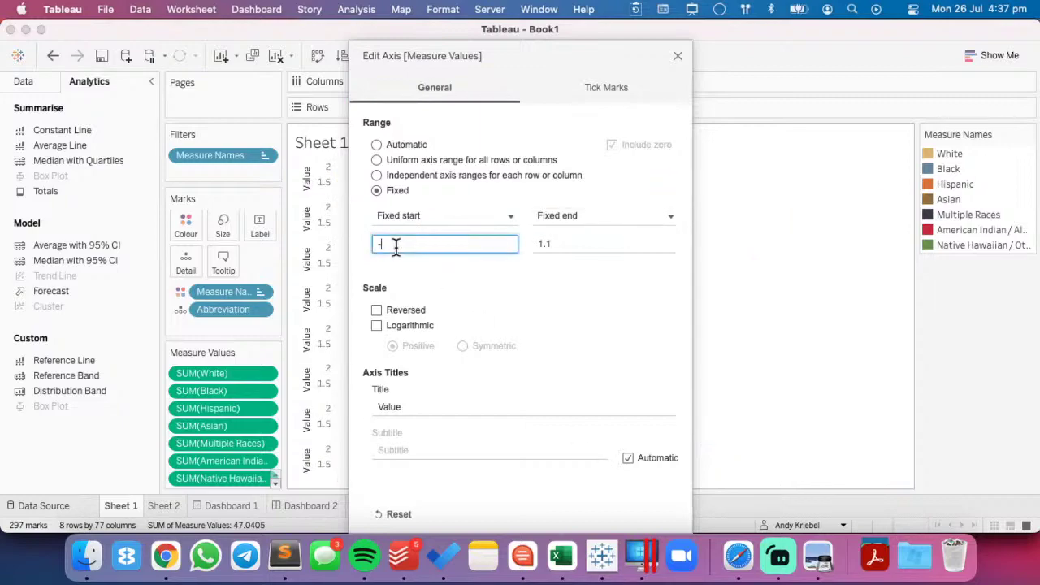
{"action": "key", "text": "BackSpace"}
{"action": "key", "text": "BackSpace"}
{"action": "key", "text": "BackSpace"}
{"action": "type", "text": ".01"}
{"action": "key", "text": "Tab"}
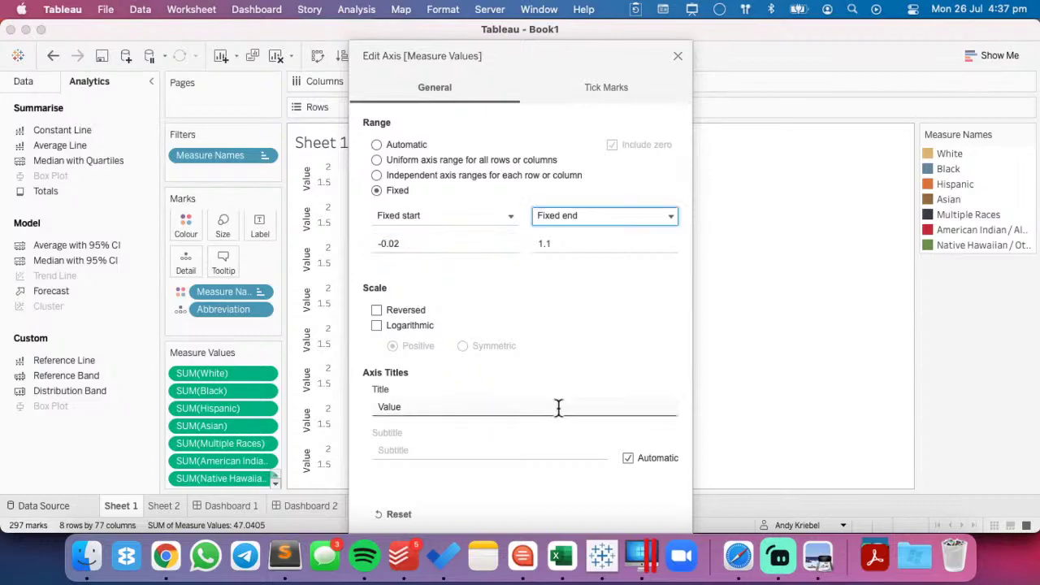
{"action": "left_click_drag", "start_coordinate": [521, 58], "coordinate": [519, 27]}
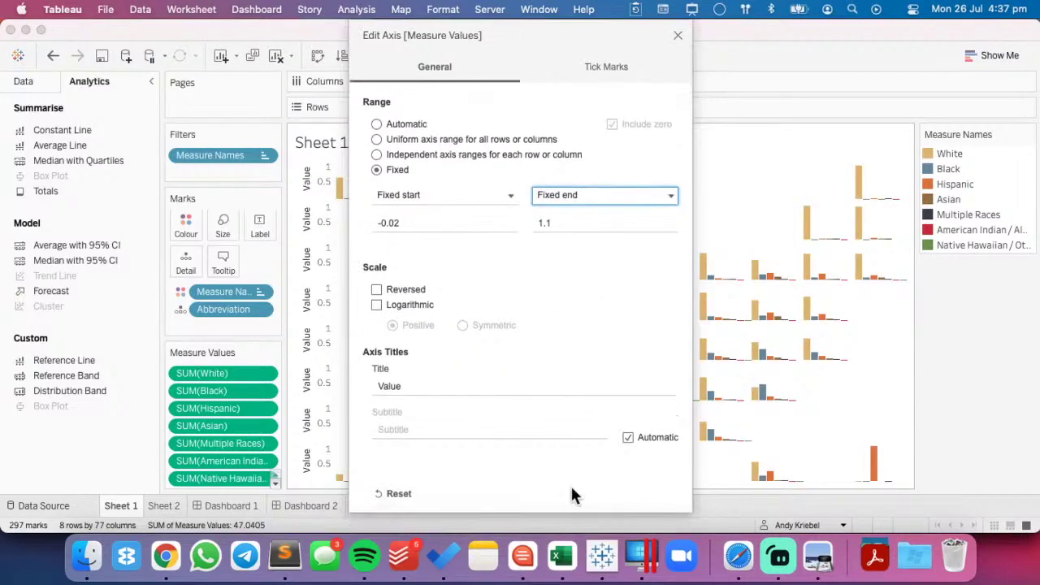
- Close the axis settings and compare the tile treemap on Dashboard 1 with the bar chart on Dashboard 2
{"action": "left_click", "coordinate": [678, 35]}
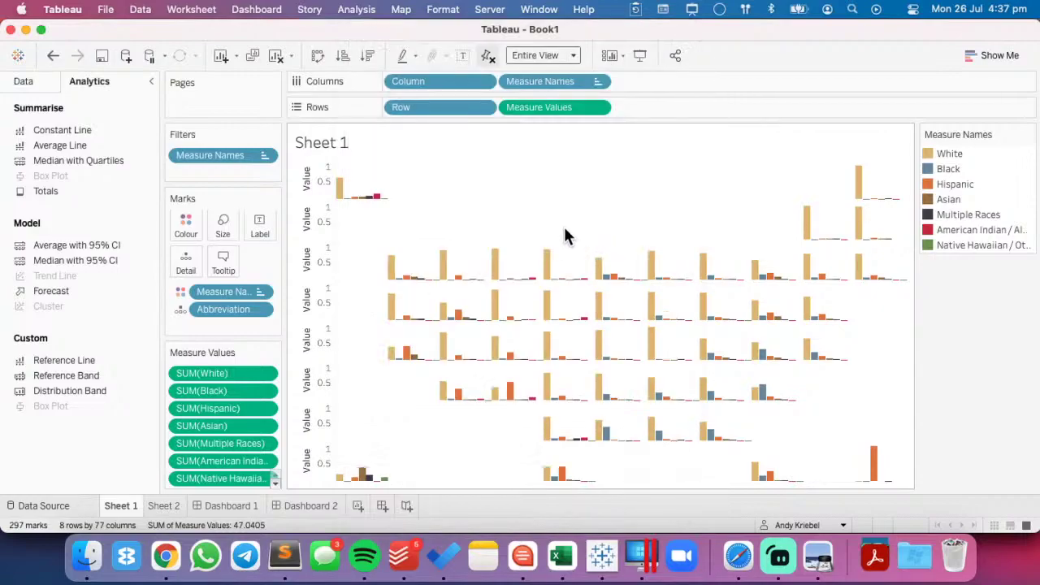
{"action": "left_click", "coordinate": [299, 507]}
{"action": "left_click", "coordinate": [237, 505]}
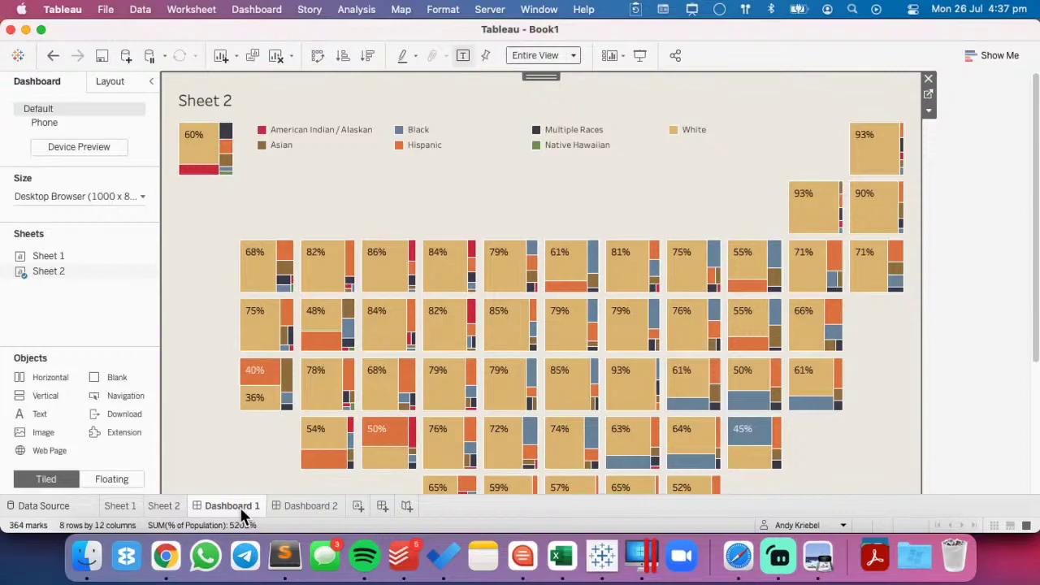
{"action": "left_click", "coordinate": [289, 505]}
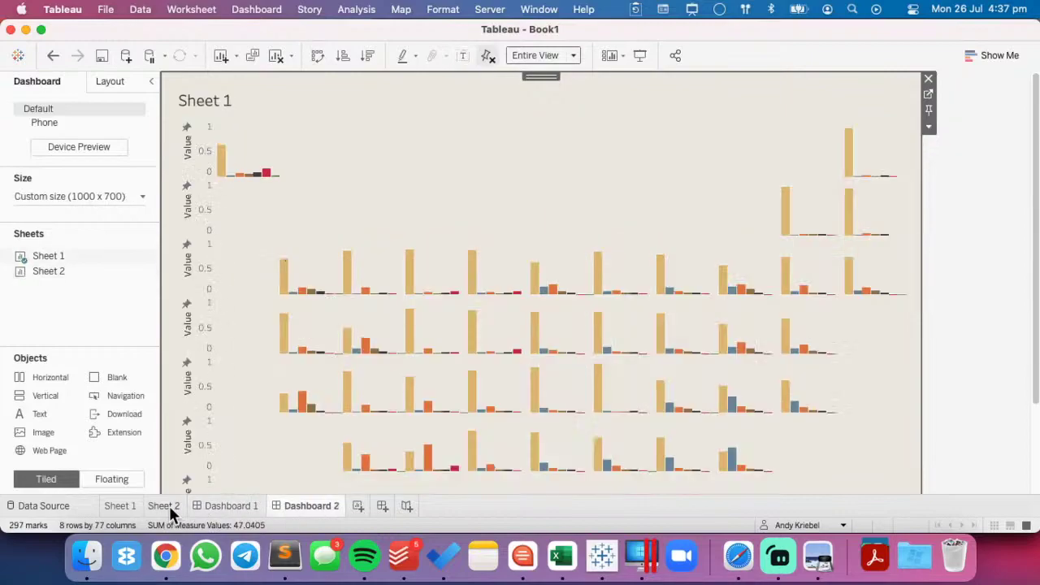
- Duplicate the Sheet 2 treemap worksheet, with the data fields showing
{"action": "left_click", "coordinate": [169, 506]}
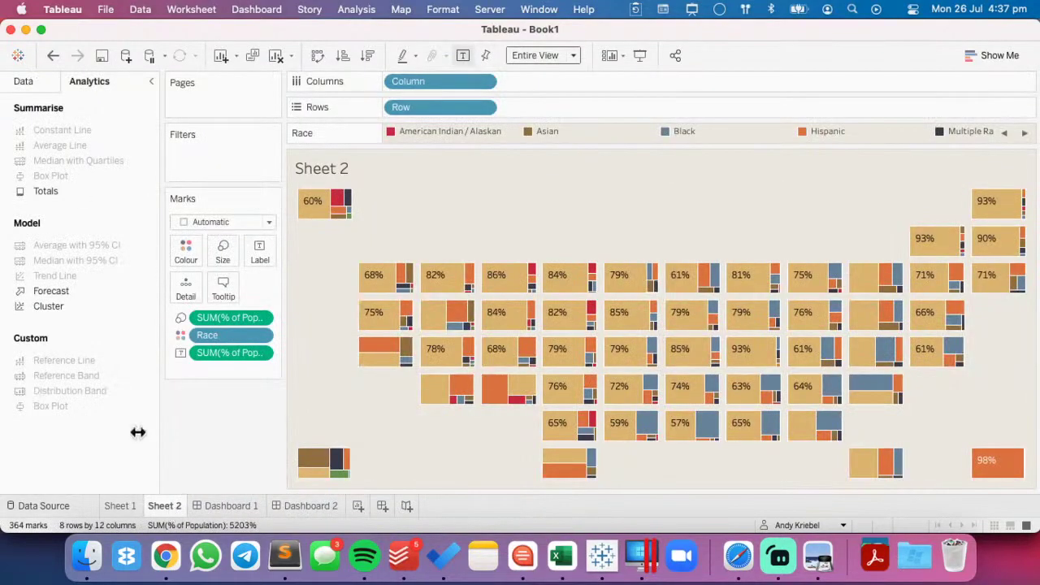
{"action": "left_click", "coordinate": [36, 80]}
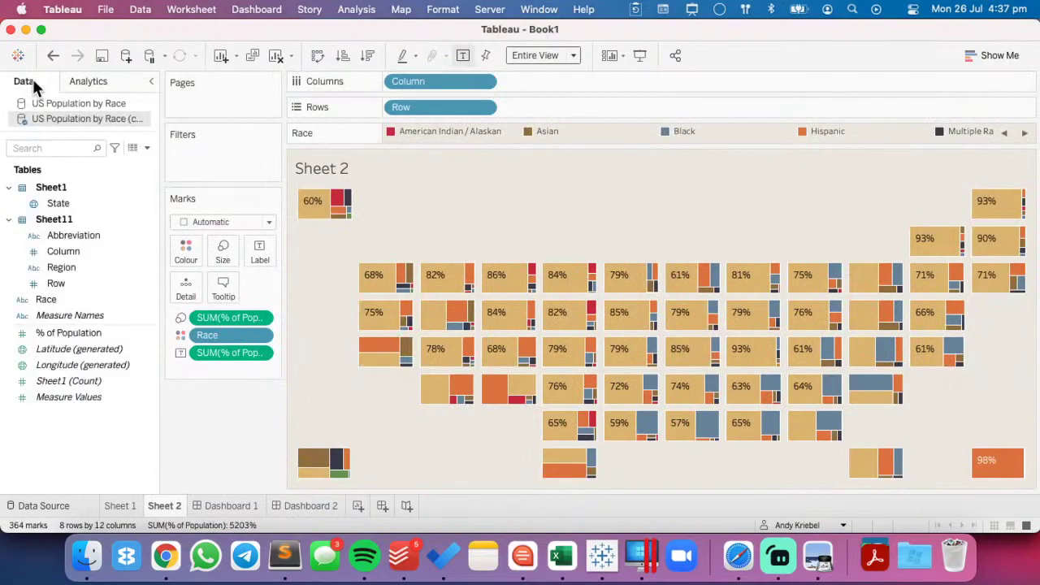
{"action": "right_click", "coordinate": [167, 506]}
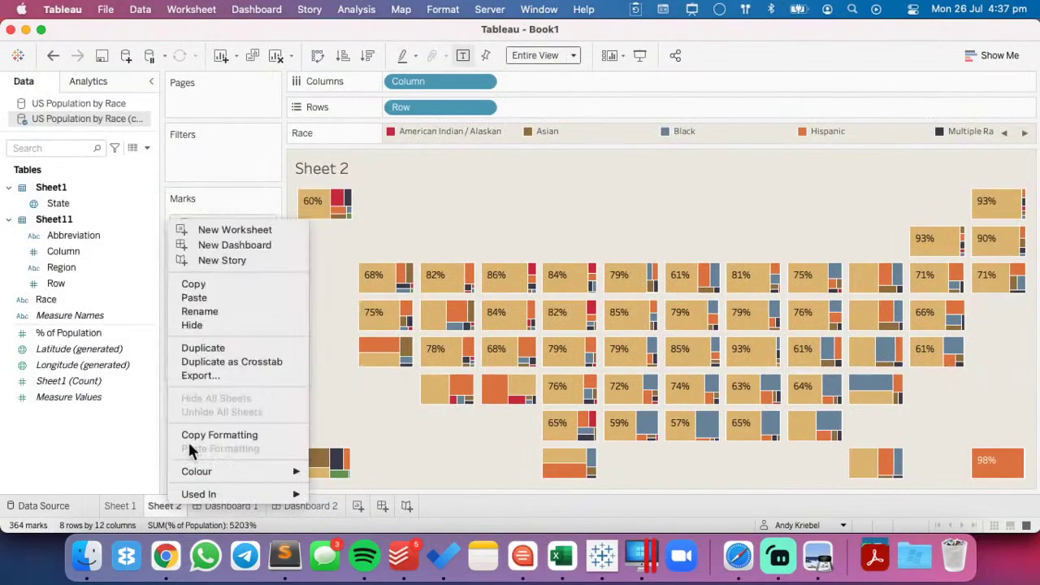
{"action": "left_click", "coordinate": [228, 348]}
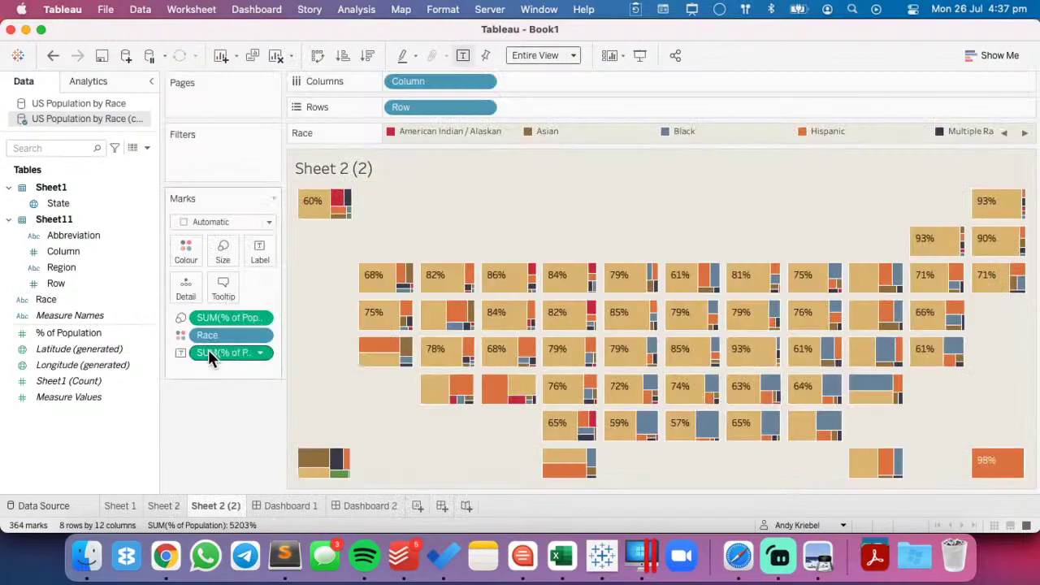
- Turn the duplicated tile map into bars with % of Population on Rows, its size measure on Detail, and Race on Columns without headers
{"action": "left_click_drag", "start_coordinate": [216, 352], "coordinate": [536, 100]}
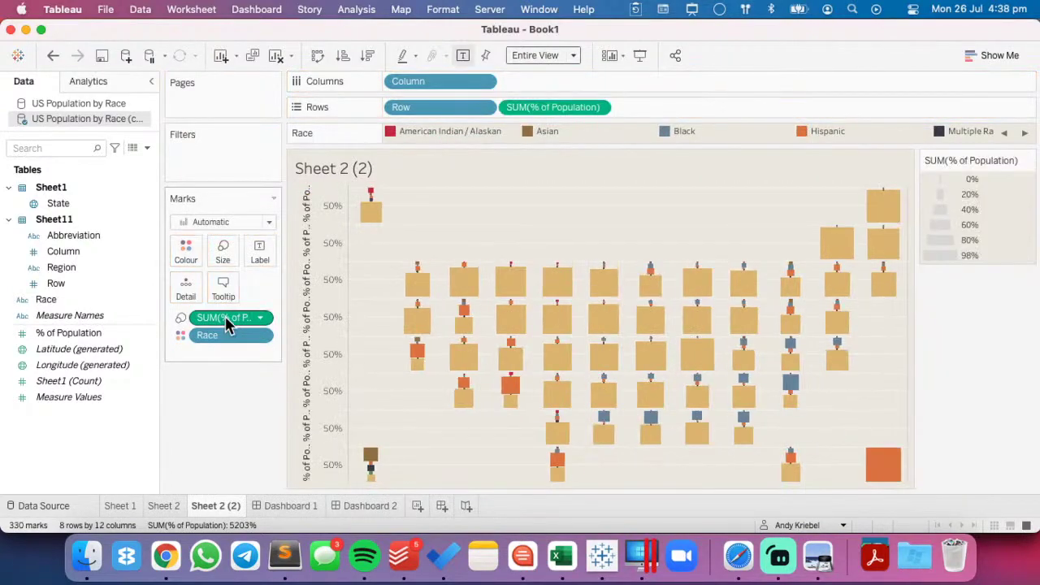
{"action": "left_click_drag", "start_coordinate": [227, 323], "coordinate": [178, 284]}
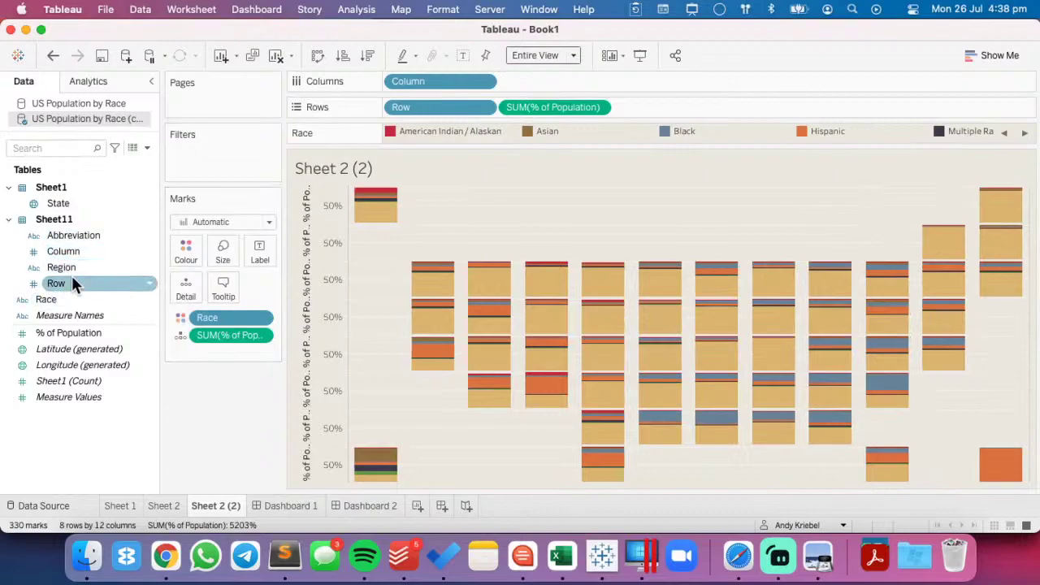
{"action": "left_click_drag", "start_coordinate": [67, 298], "coordinate": [524, 81]}
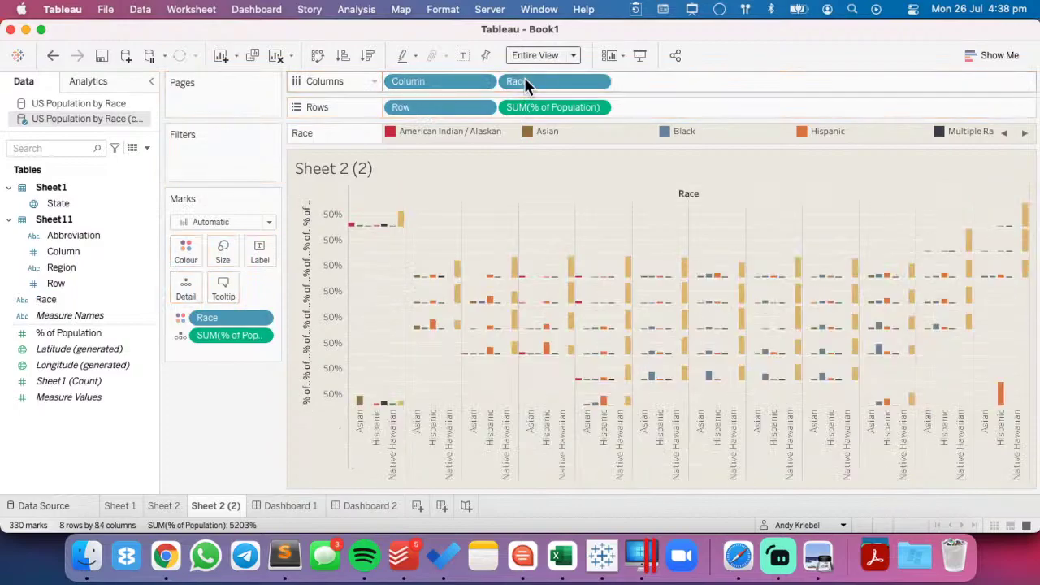
{"action": "left_click", "coordinate": [598, 81]}
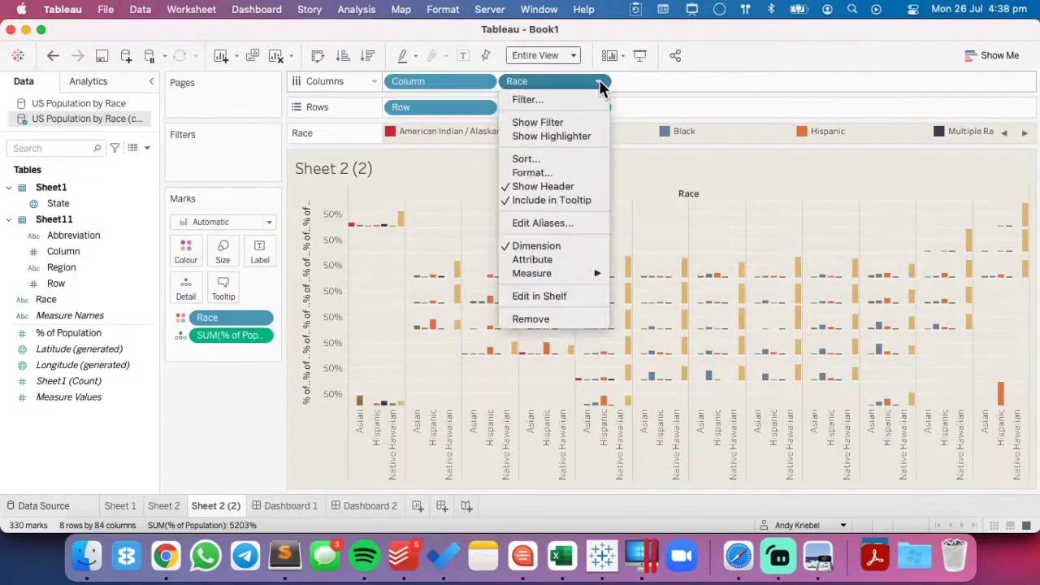
{"action": "left_click", "coordinate": [557, 186]}
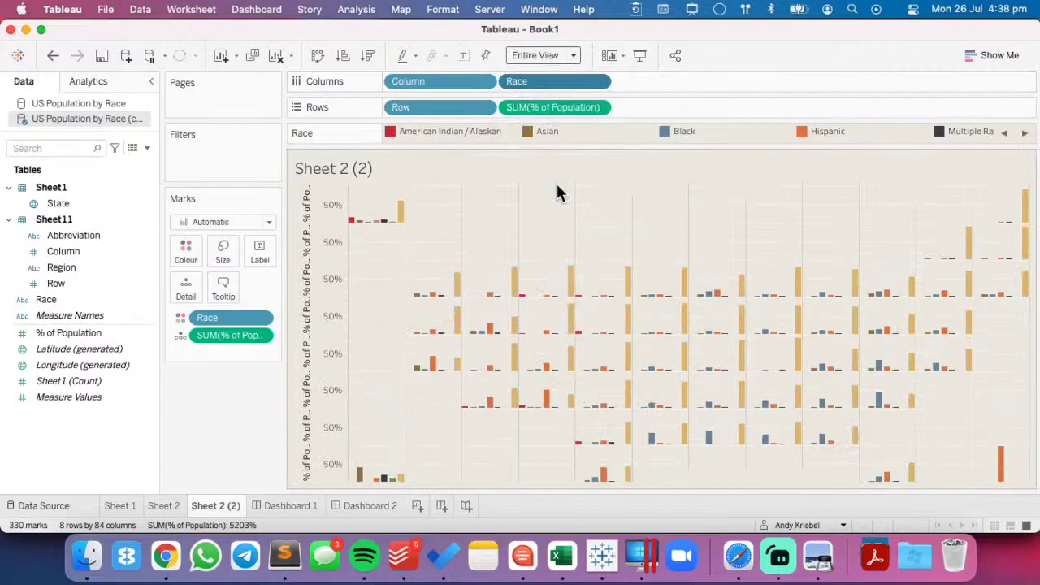
- Copy the formatting of Sheet 1 and paste it onto Sheet 2 (2)
{"action": "left_click", "coordinate": [129, 503]}
{"action": "right_click", "coordinate": [131, 505]}
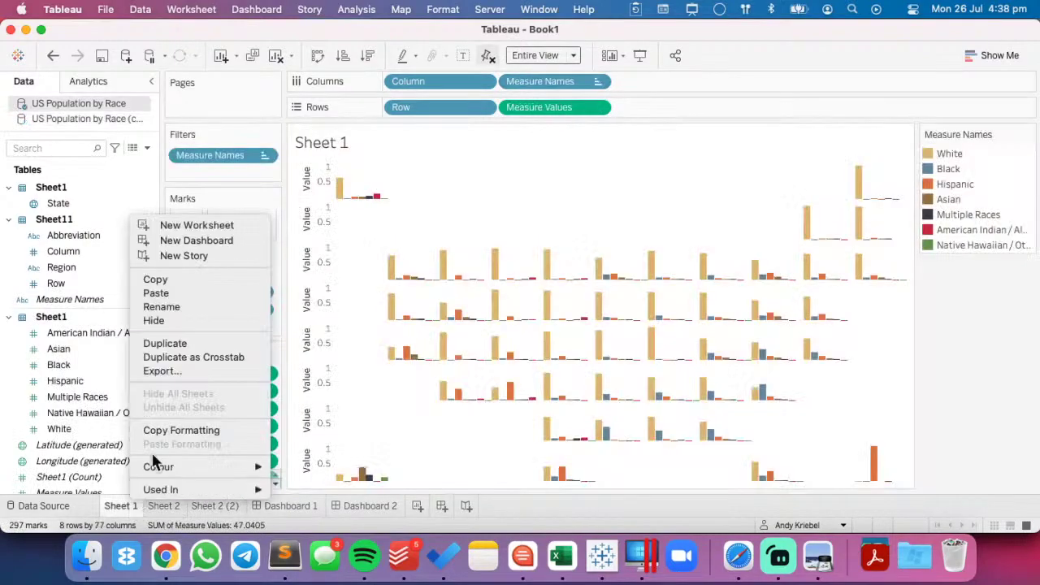
{"action": "left_click", "coordinate": [180, 429]}
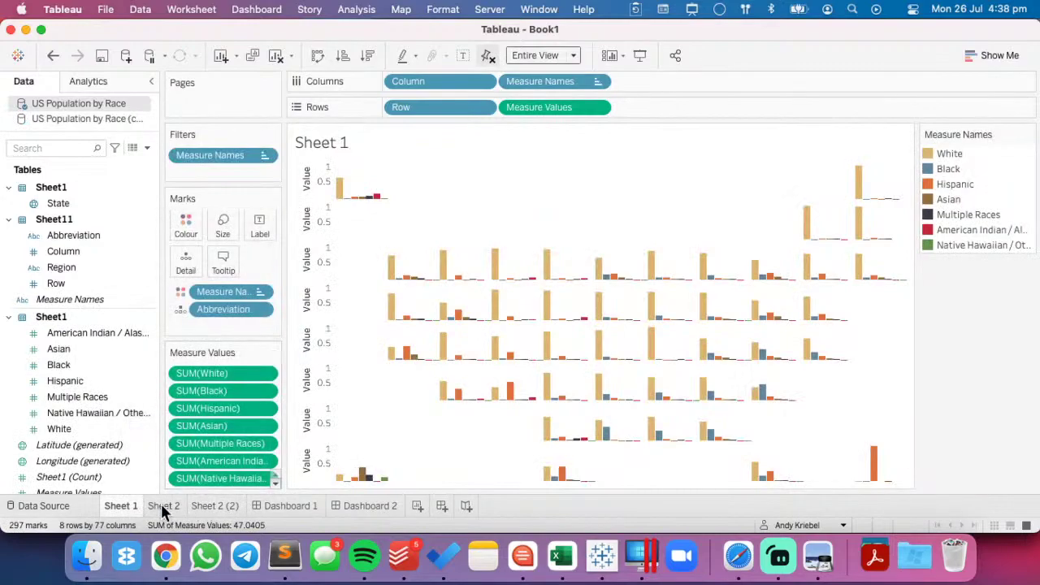
{"action": "left_click", "coordinate": [208, 507]}
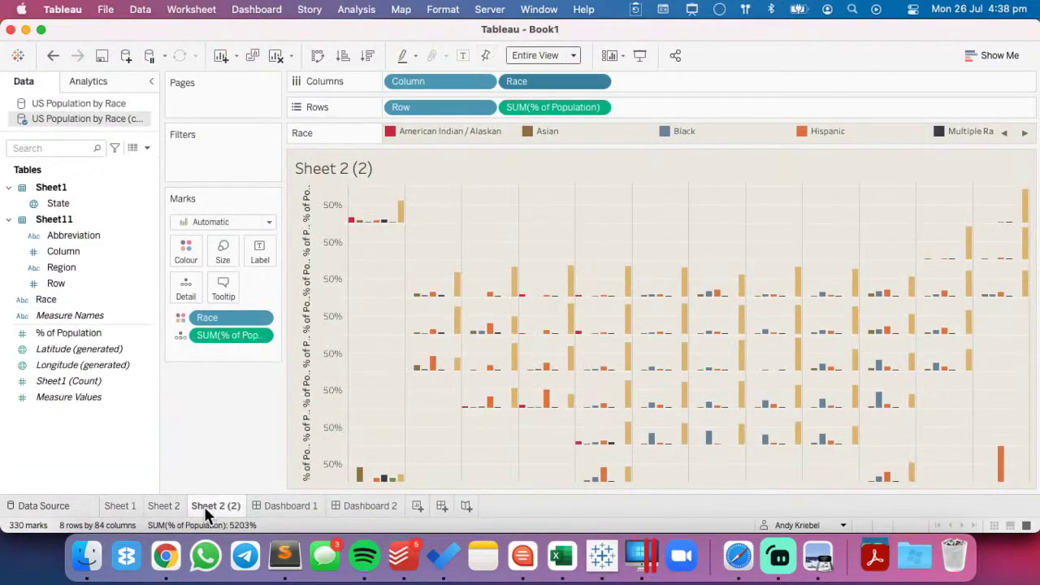
{"action": "right_click", "coordinate": [208, 507]}
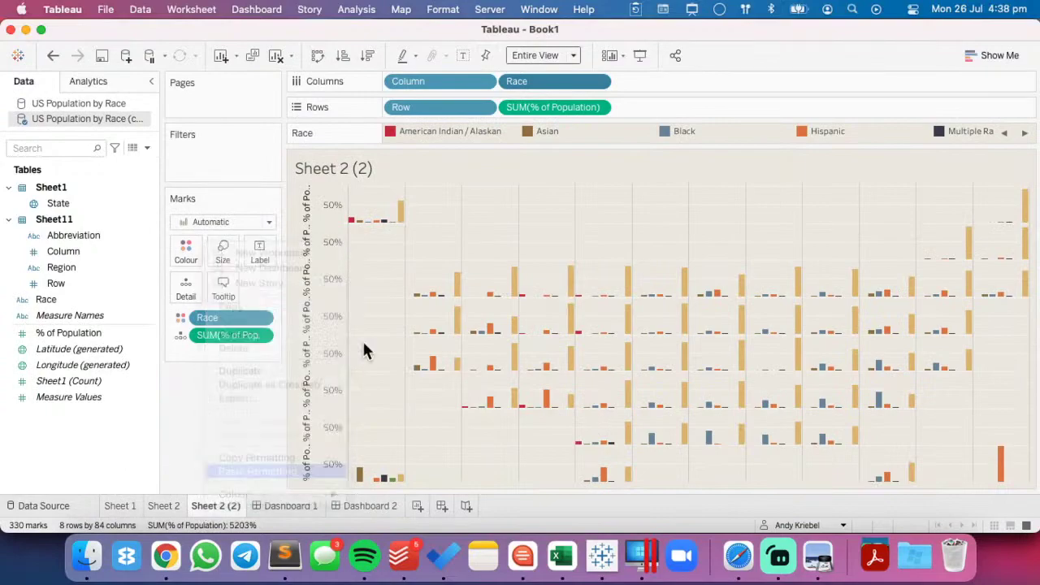
{"action": "left_click", "coordinate": [241, 471]}
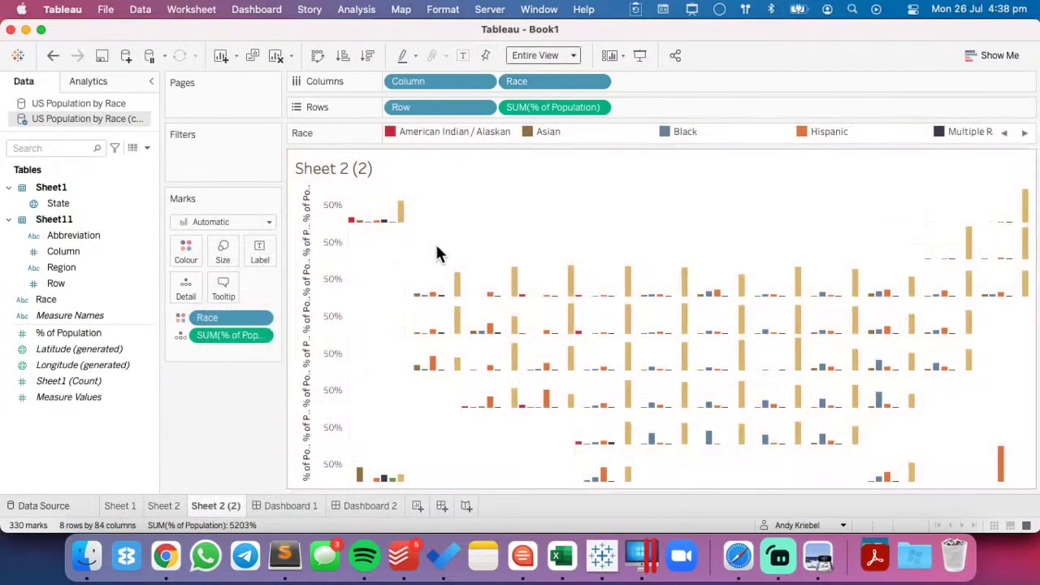
{"action": "right_click", "coordinate": [436, 248]}
{"action": "left_click", "coordinate": [464, 313]}
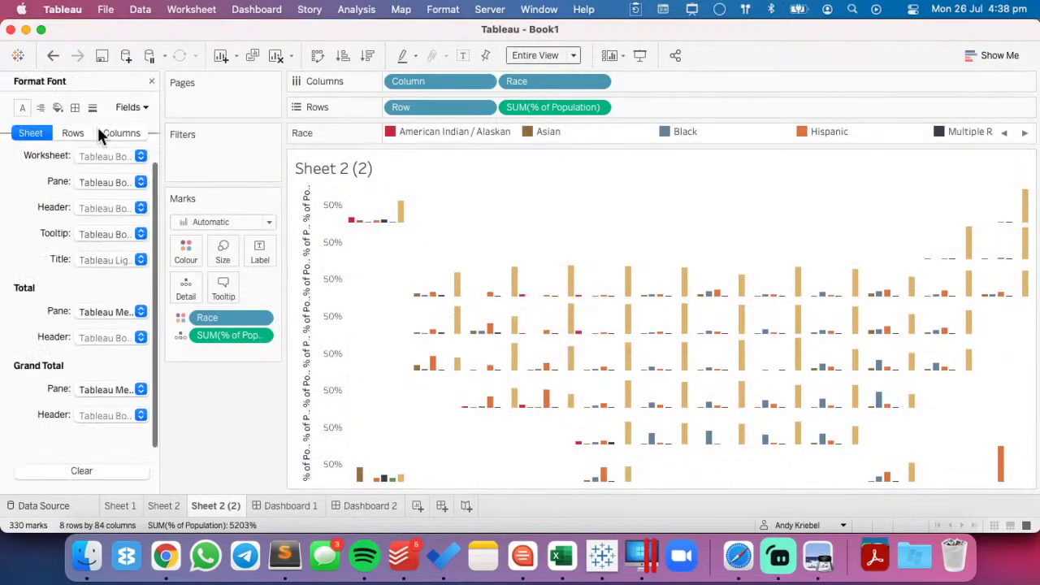
{"action": "left_click", "coordinate": [57, 107]}
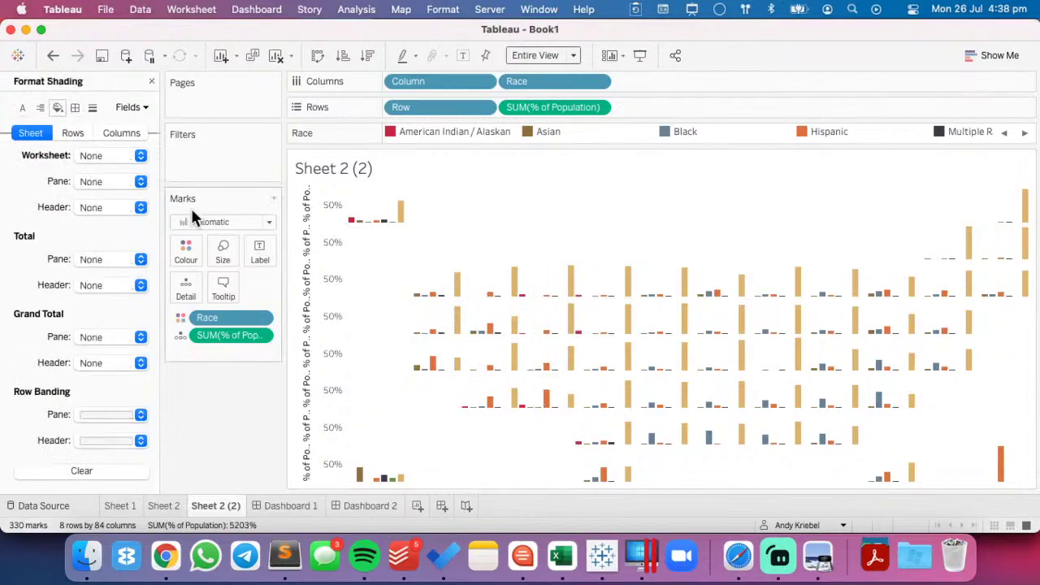
{"action": "left_click", "coordinate": [151, 81]}
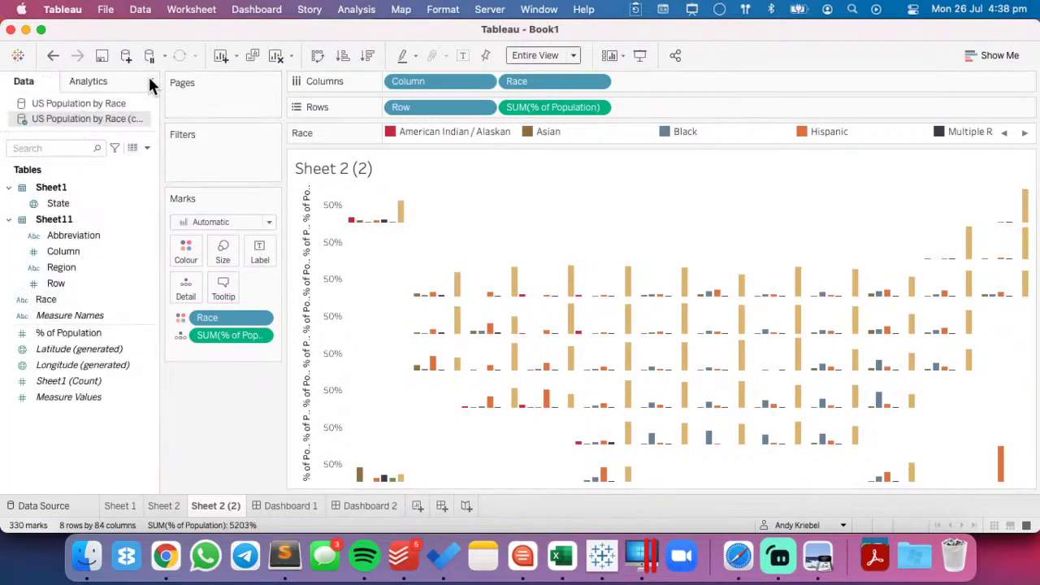
{"action": "left_click", "coordinate": [103, 80]}
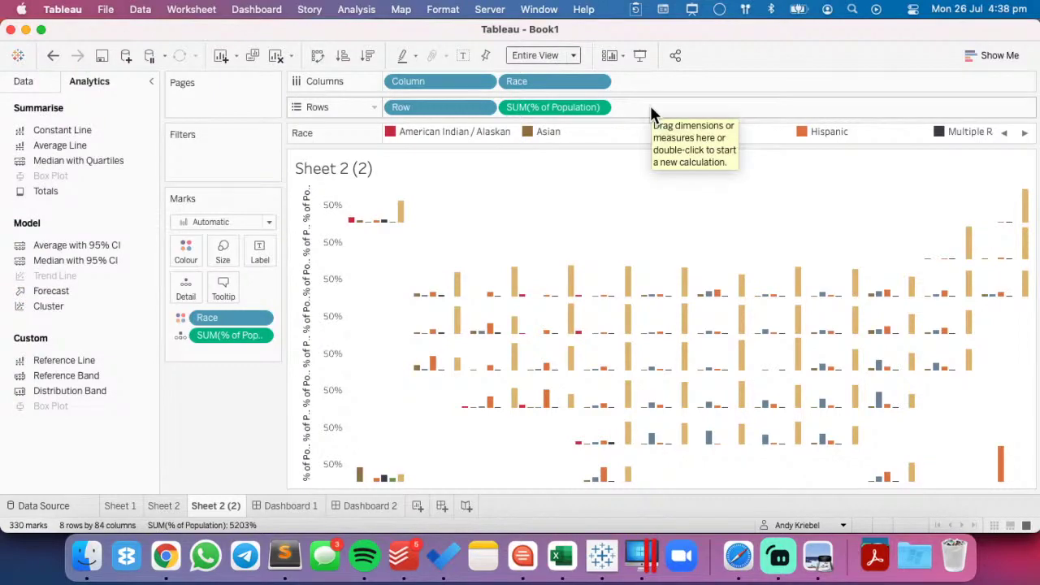
- Start a new calculated field in the US Population by Race (copy) data source and name it State Label
{"action": "left_click", "coordinate": [26, 81]}
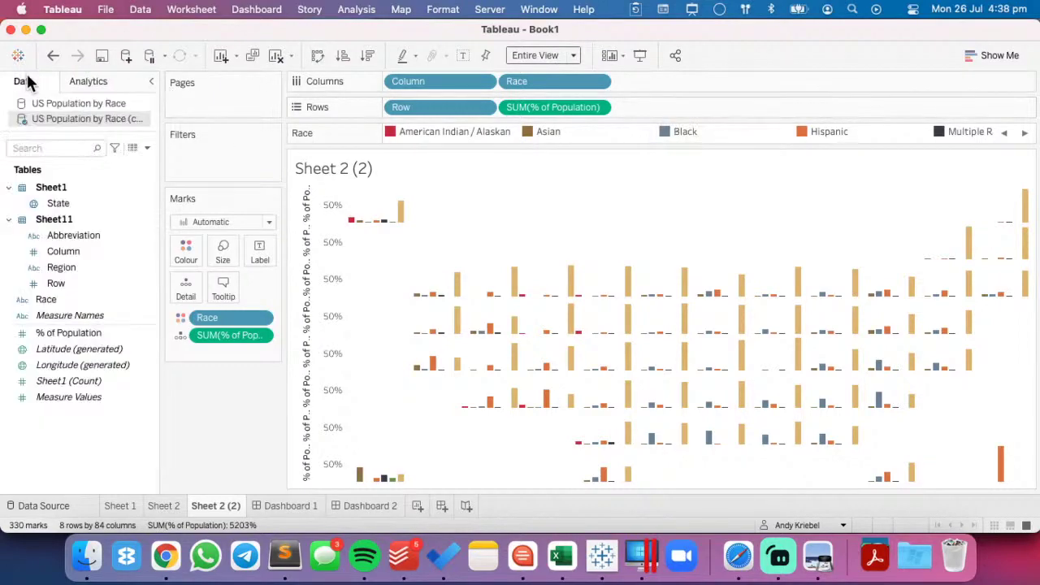
{"action": "left_click", "coordinate": [147, 148]}
{"action": "left_click", "coordinate": [130, 163]}
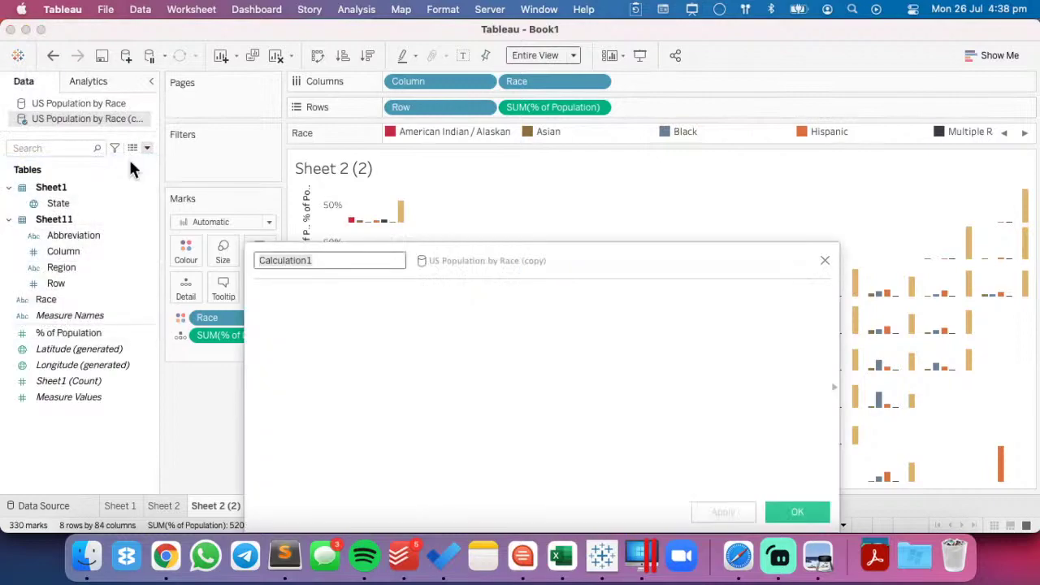
{"action": "type", "text": "State "}
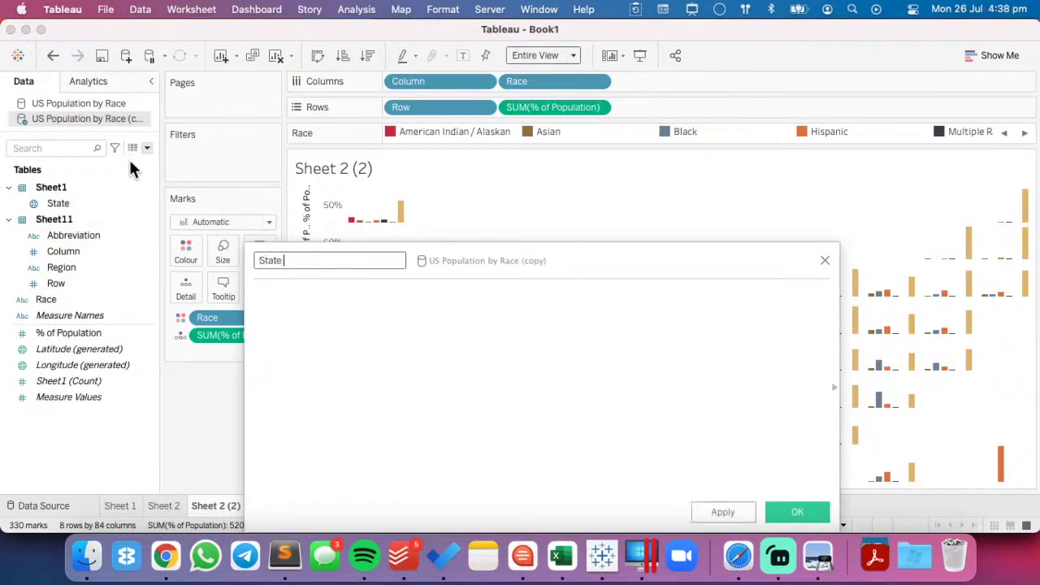
{"action": "type", "text": "Label"}
{"action": "key", "text": "Tab"}
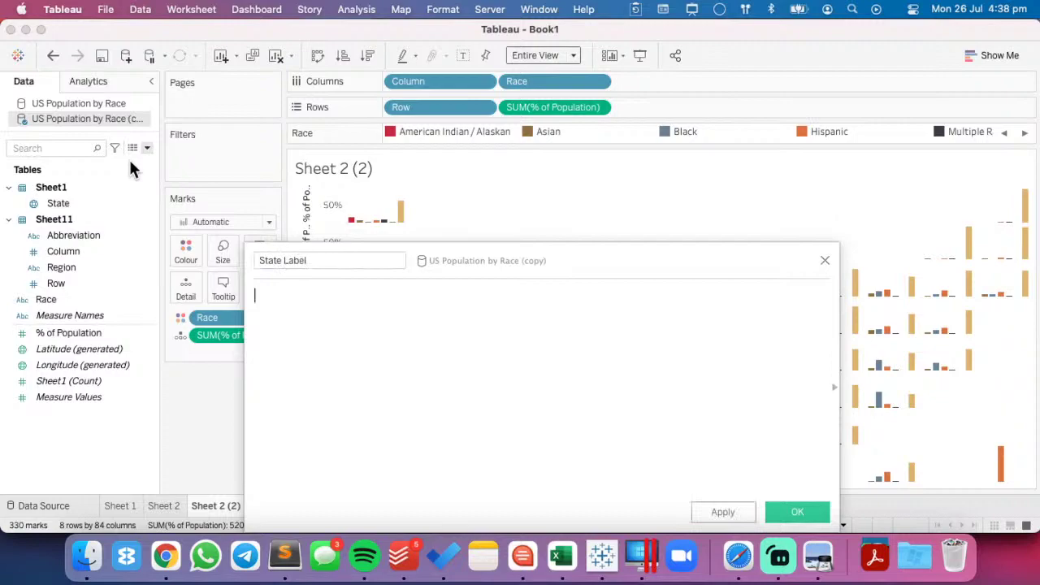
- Define the State Label calculation as IF [Race]='Asian' THEN [State] END and save it
{"action": "type", "text": "IF "}
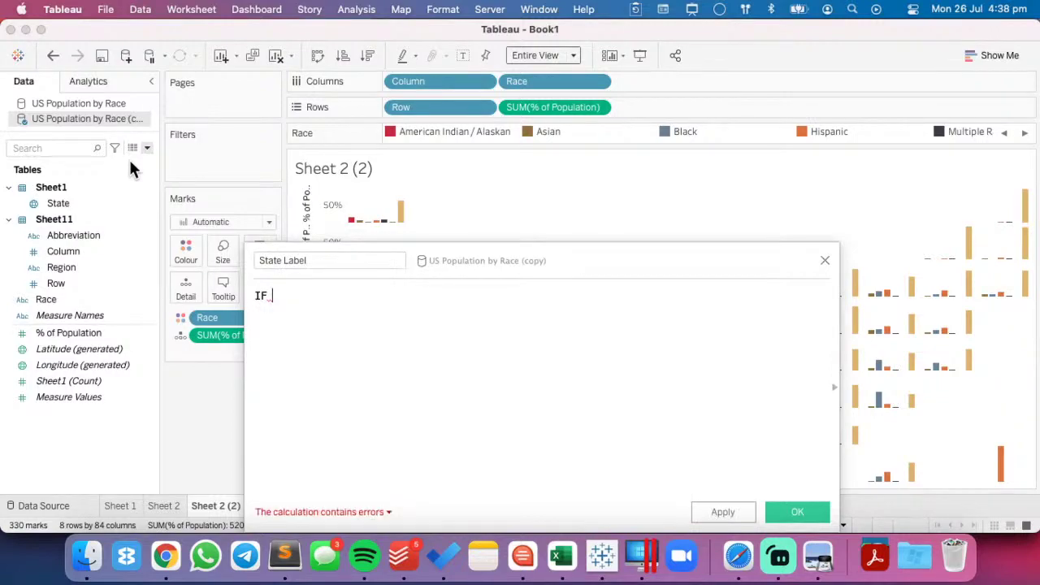
{"action": "type", "text": "rac"}
{"action": "key", "text": "Return"}
{"action": "type", "text": "='Asian"}
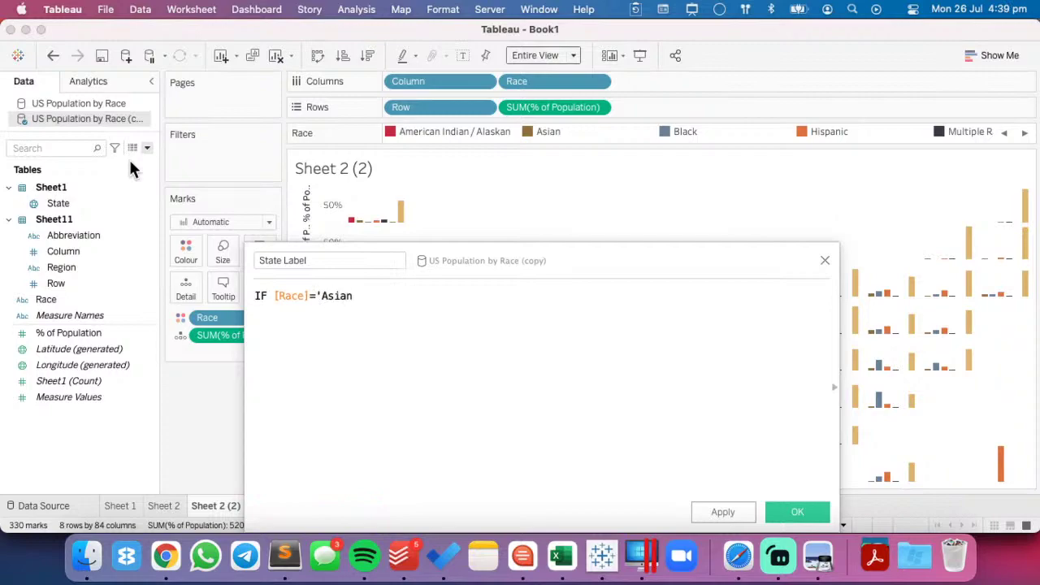
{"action": "type", "text": "' THEN"}
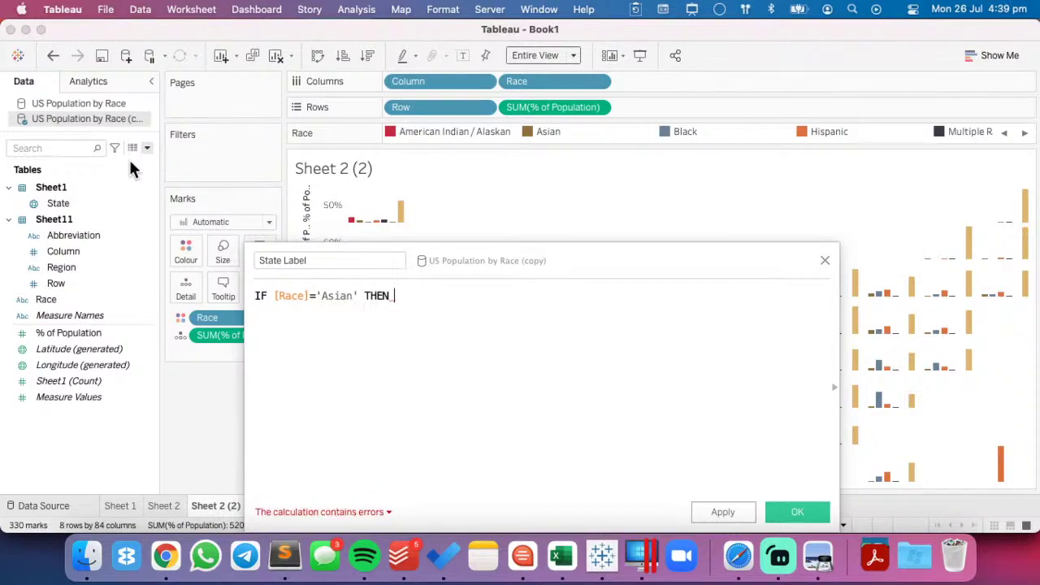
{"action": "type", "text": " stat"}
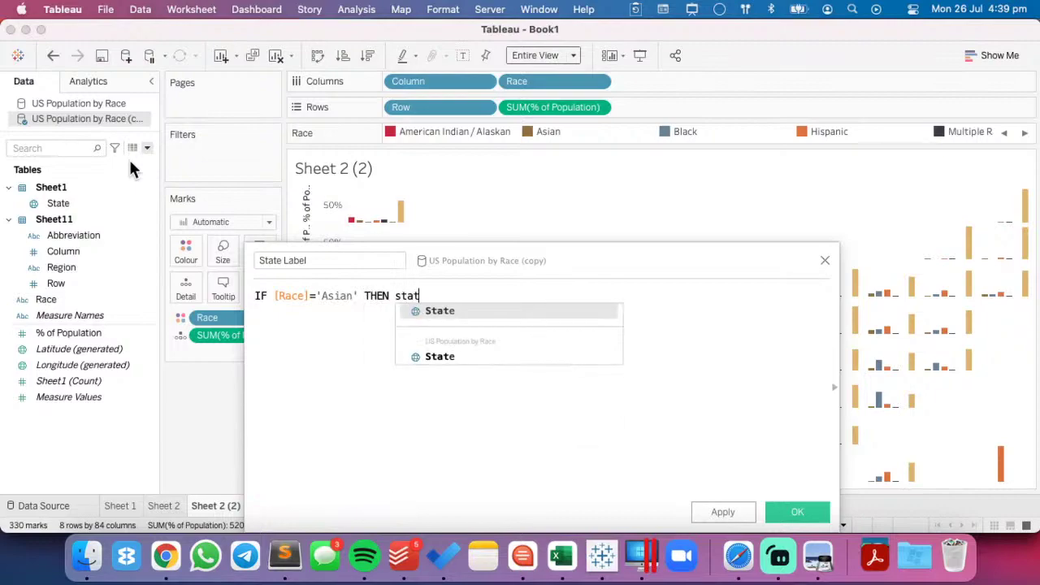
{"action": "key", "text": "Return"}
{"action": "type", "text": "END"}
{"action": "left_click", "coordinate": [792, 512]}
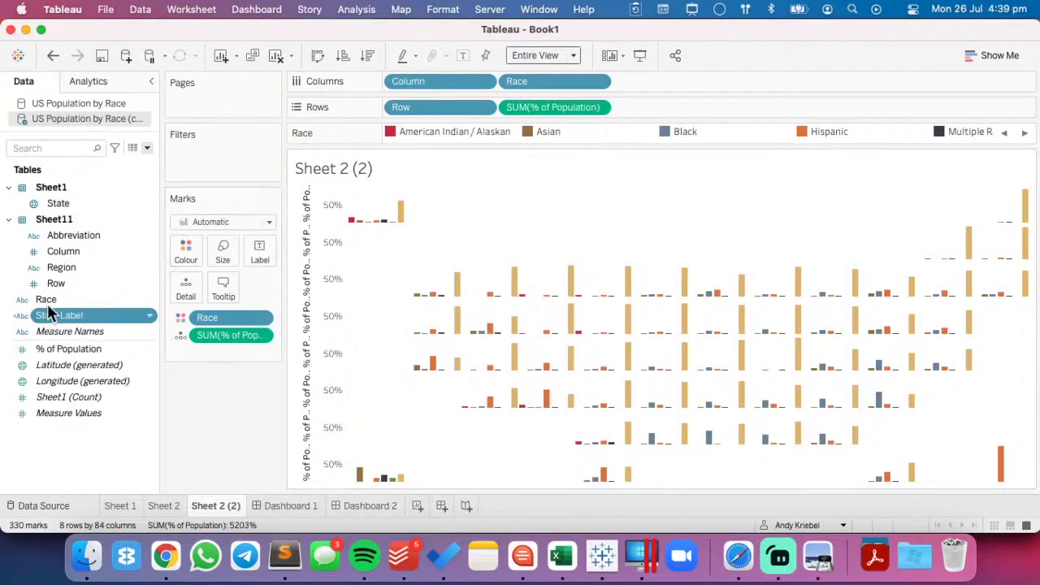
- Set the Race field's default sort to Manual and move White to the first place
{"action": "left_click", "coordinate": [62, 302]}
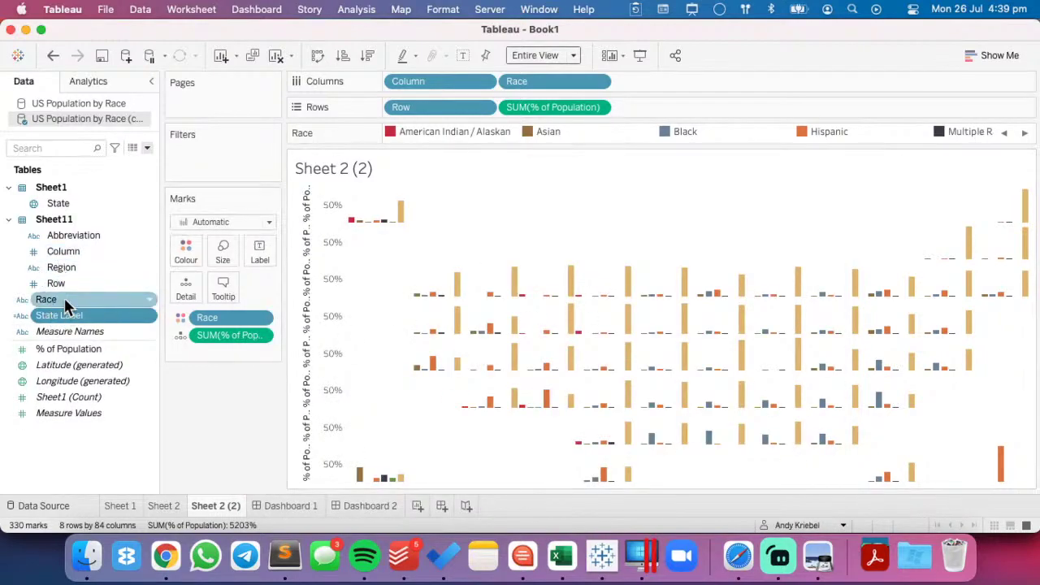
{"action": "right_click", "coordinate": [65, 304]}
{"action": "mouse_move", "coordinate": [162, 212]}
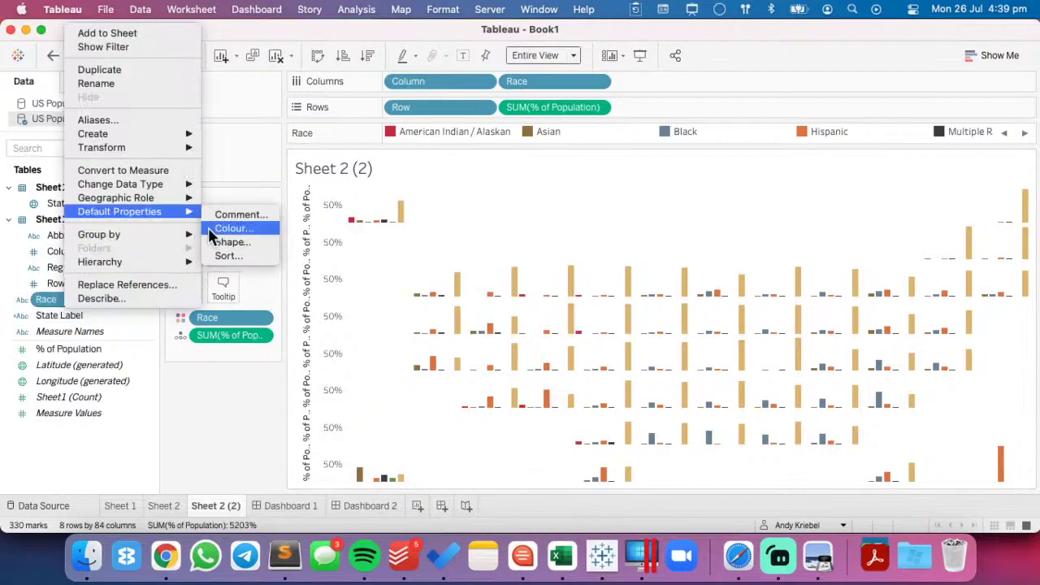
{"action": "left_click", "coordinate": [226, 256]}
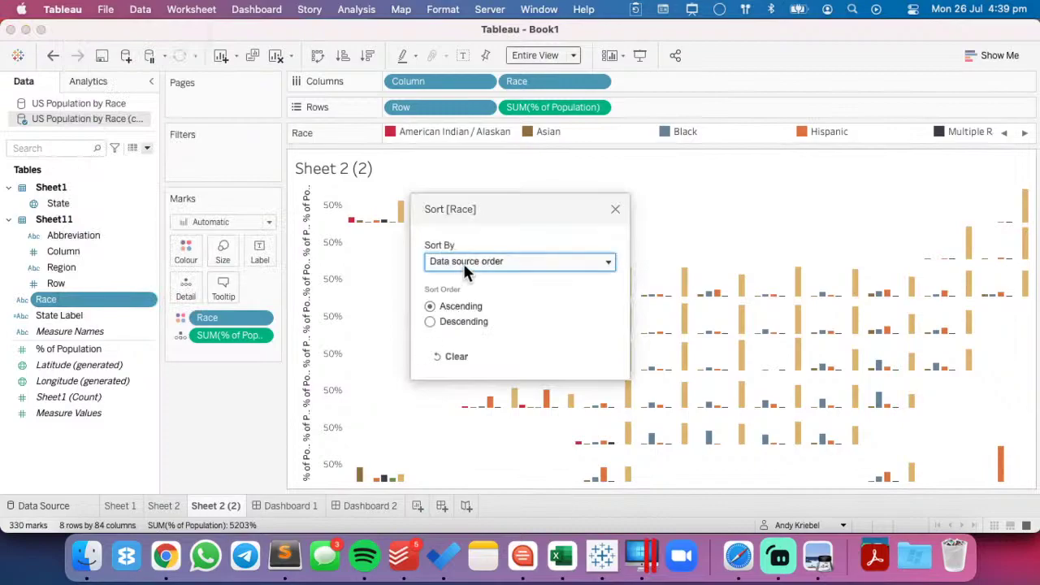
{"action": "left_click", "coordinate": [466, 259]}
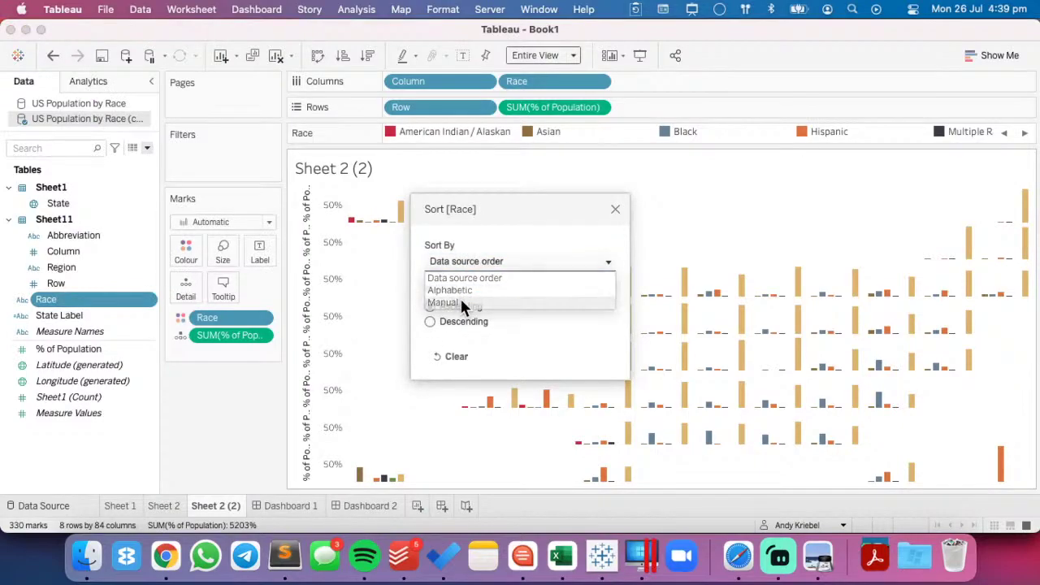
{"action": "left_click", "coordinate": [461, 304]}
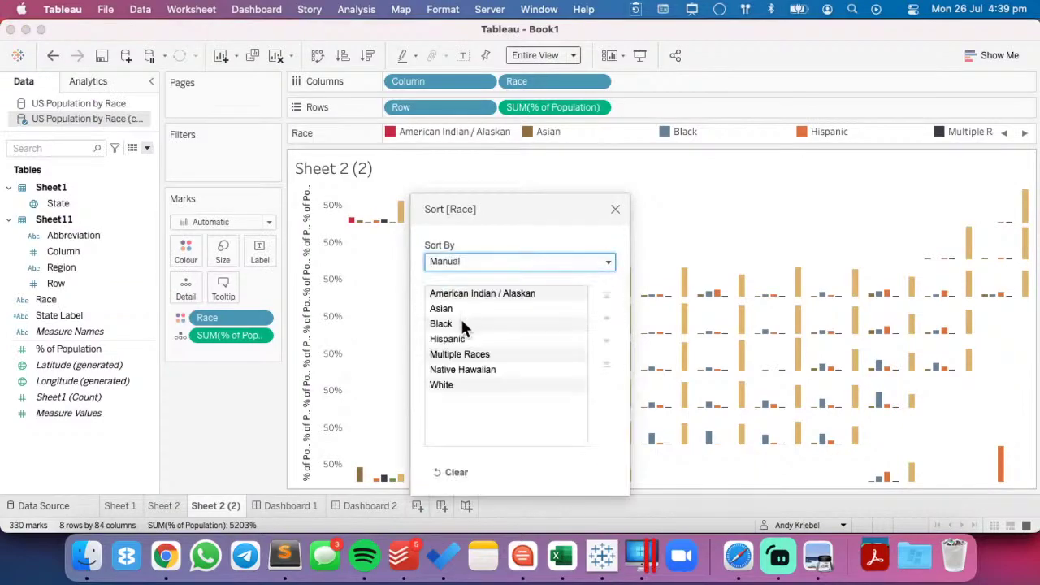
{"action": "left_click", "coordinate": [475, 387]}
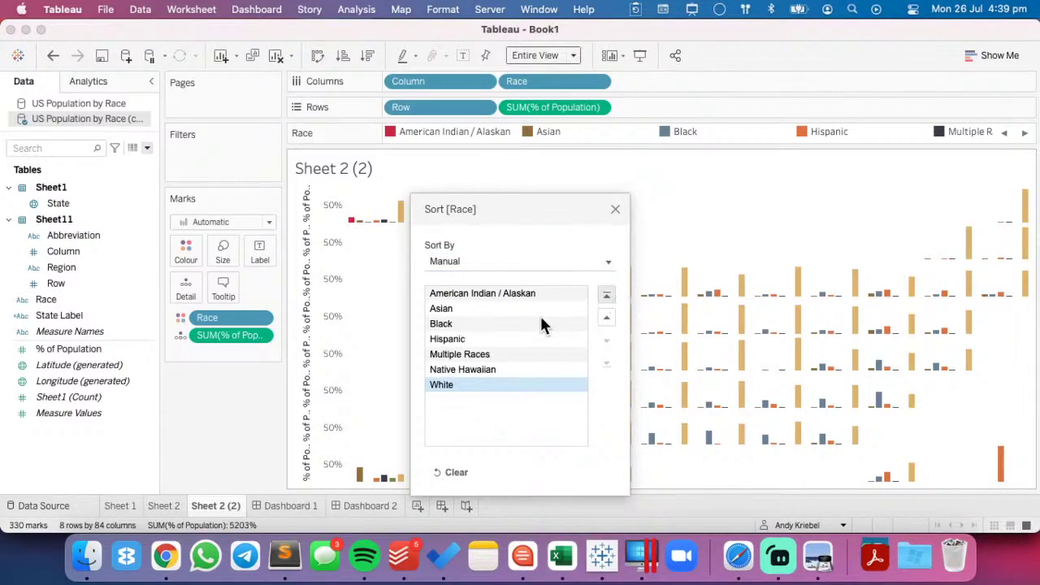
{"action": "left_click", "coordinate": [606, 295]}
- Move Black directly below White and Asian directly below Black in the manual Race order
{"action": "left_click", "coordinate": [535, 338]}
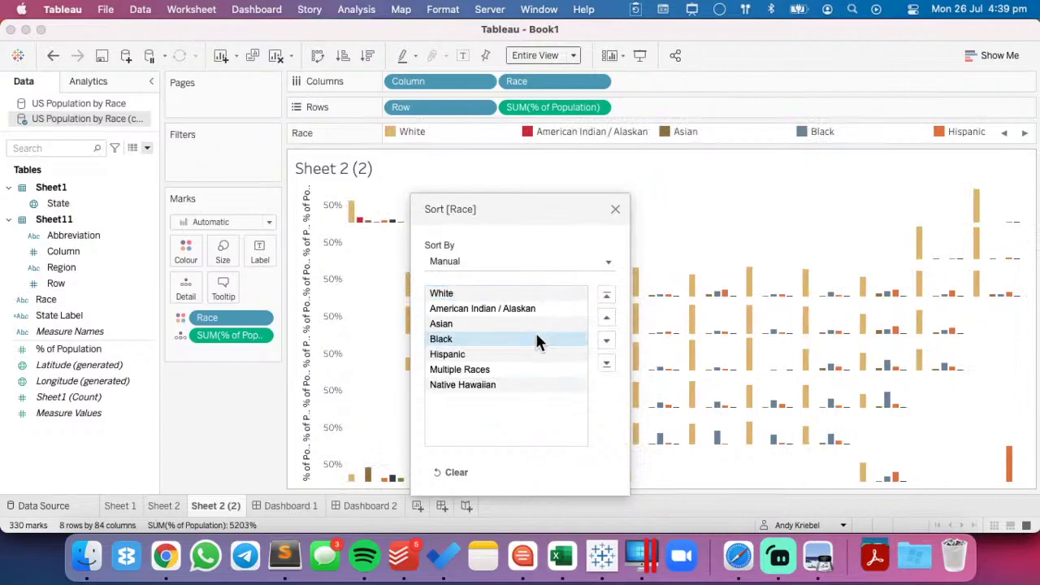
{"action": "left_click", "coordinate": [607, 318]}
{"action": "left_click", "coordinate": [608, 319]}
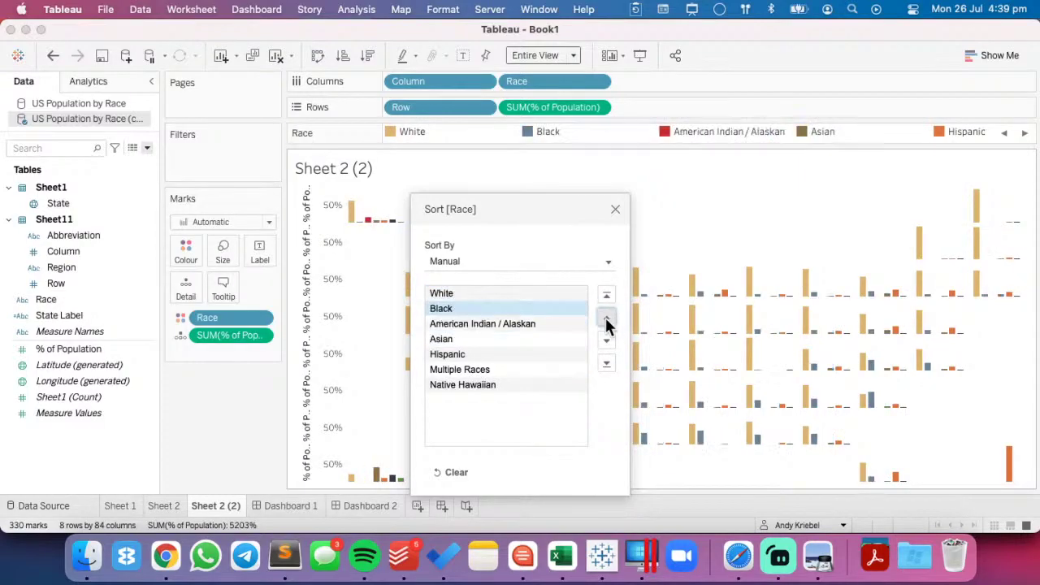
{"action": "left_click", "coordinate": [563, 339]}
{"action": "left_click", "coordinate": [608, 319]}
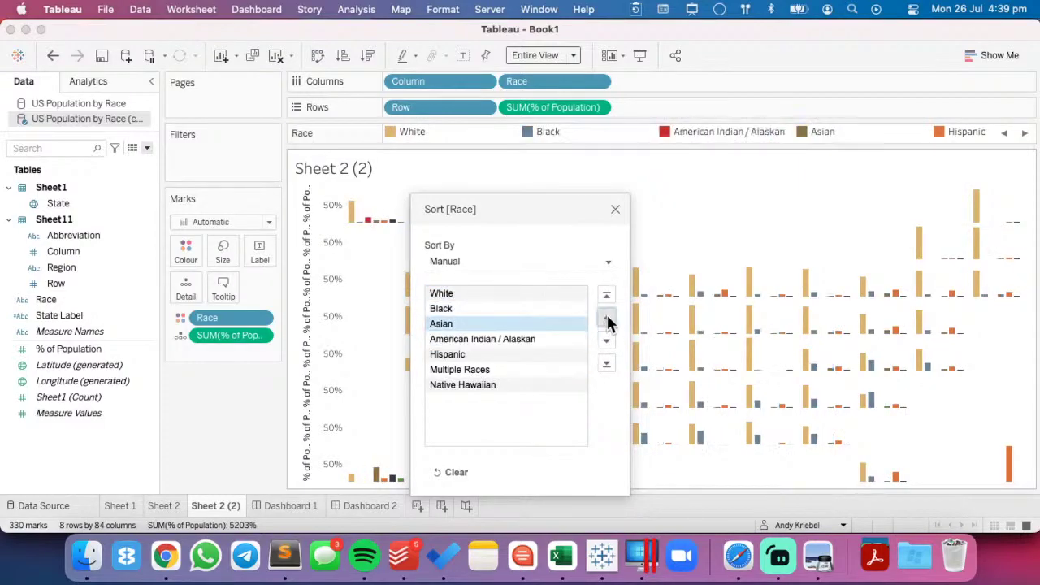
- Following the race order in the Visual Capitalist graphic, move Hispanic above Asian and Multiple Races above American Indian / Alaskan, and finish the sort
{"action": "key", "text": "super+Tab"}
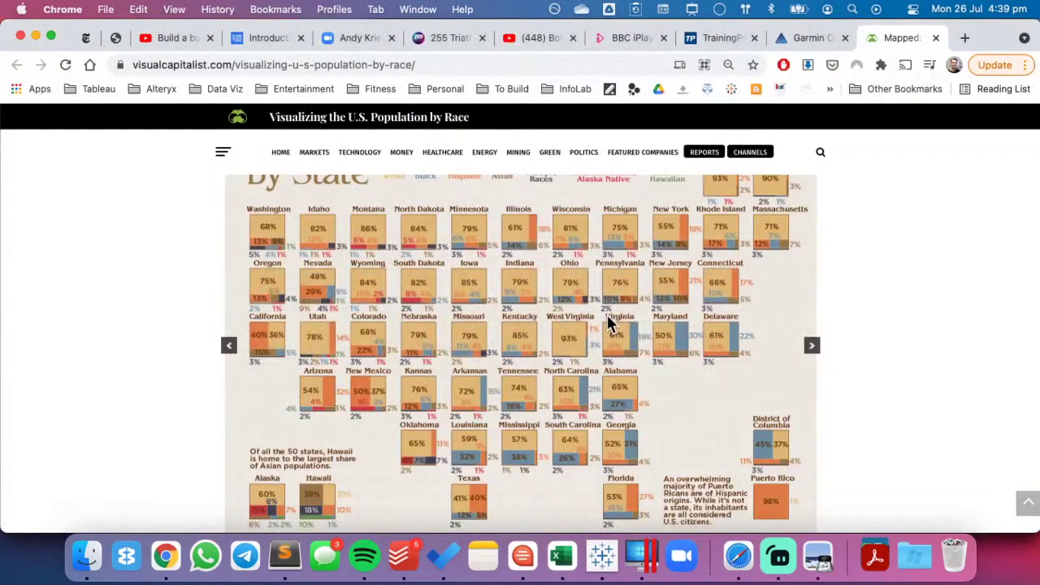
{"action": "scroll", "coordinate": [607, 315], "scroll_direction": "up", "scroll_amount": 2}
{"action": "key", "text": "super+Tab"}
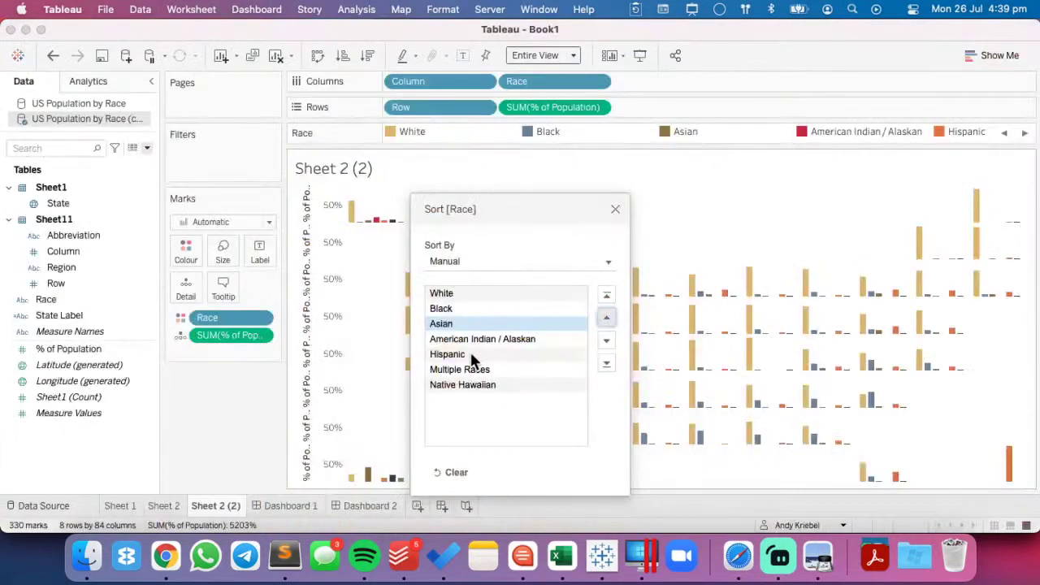
{"action": "left_click", "coordinate": [480, 355]}
{"action": "left_click", "coordinate": [606, 317]}
{"action": "left_click", "coordinate": [606, 317]}
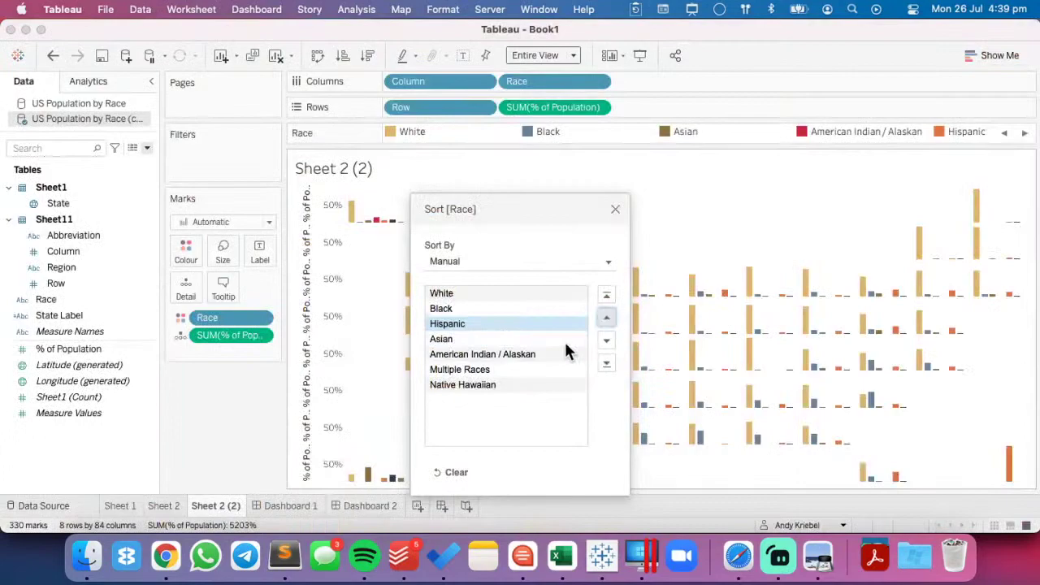
{"action": "left_click", "coordinate": [524, 368]}
{"action": "left_click", "coordinate": [607, 317]}
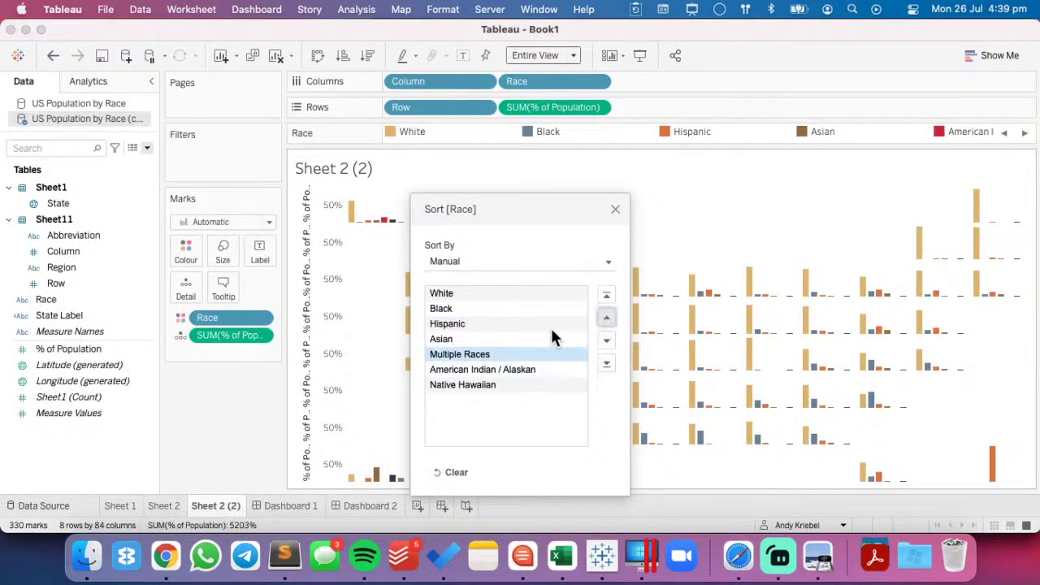
{"action": "key", "text": "super+Tab"}
{"action": "key", "text": "super+Tab"}
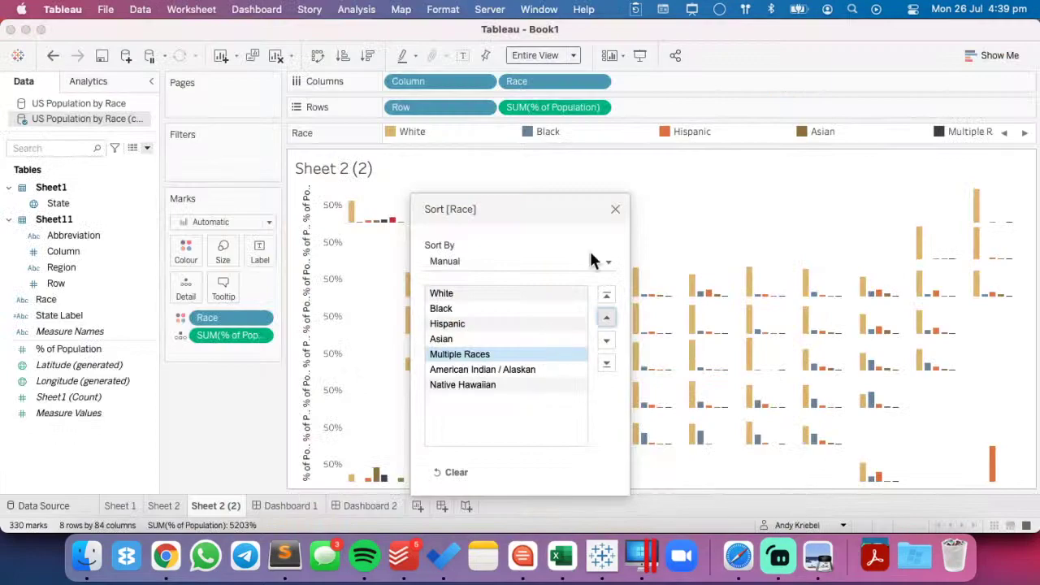
{"action": "left_click", "coordinate": [615, 211]}
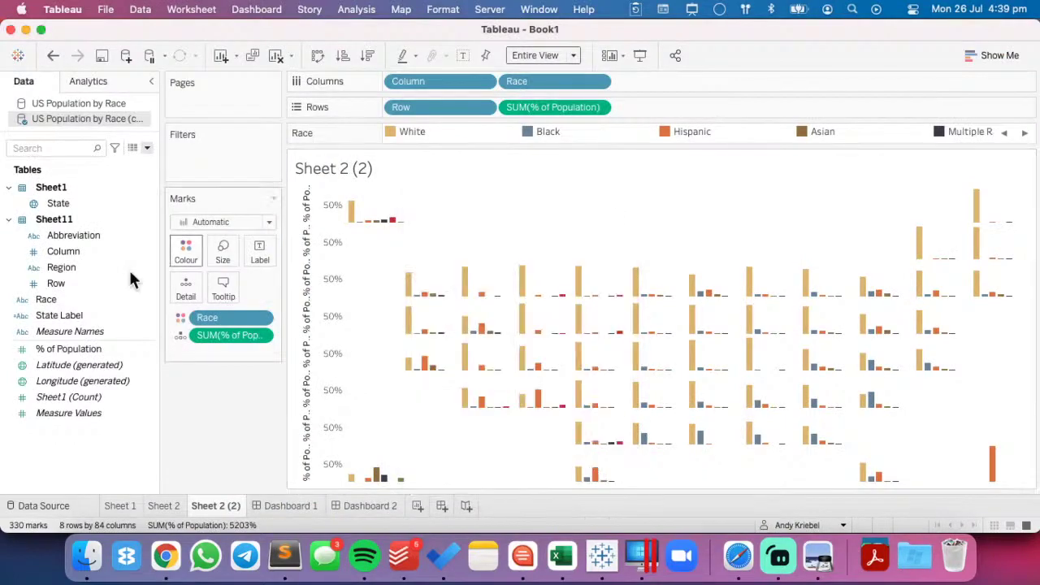
- Clear the alias of the American Indian / Alaska Native member in the Race field's aliases and save
{"action": "right_click", "coordinate": [62, 298]}
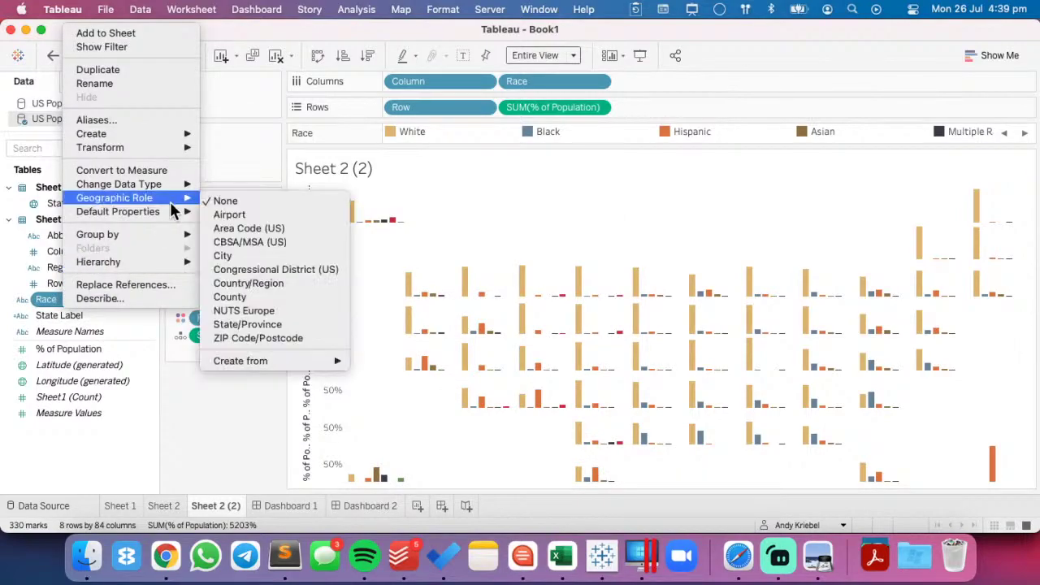
{"action": "mouse_move", "coordinate": [173, 213]}
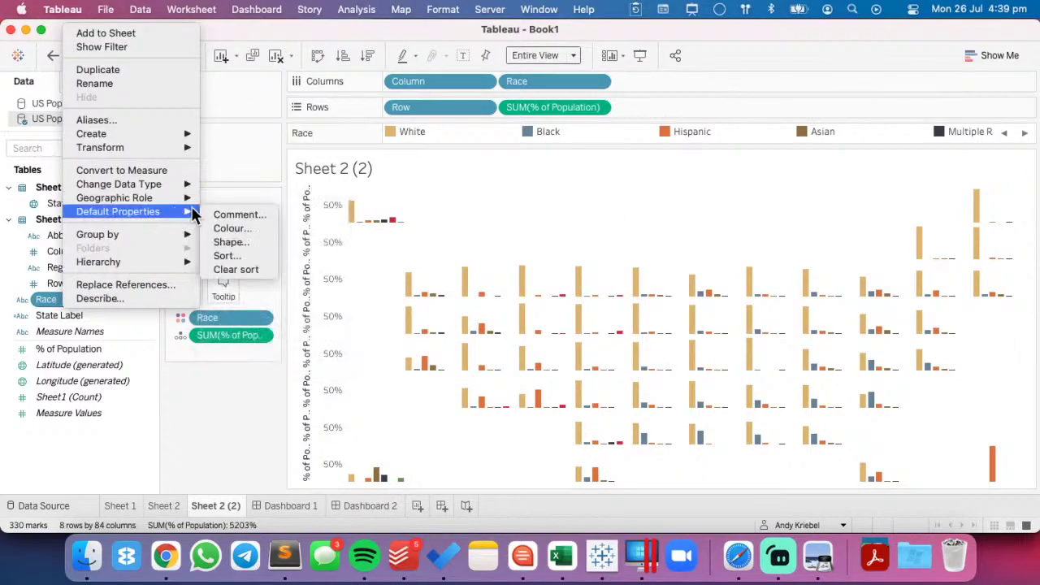
{"action": "left_click", "coordinate": [139, 120]}
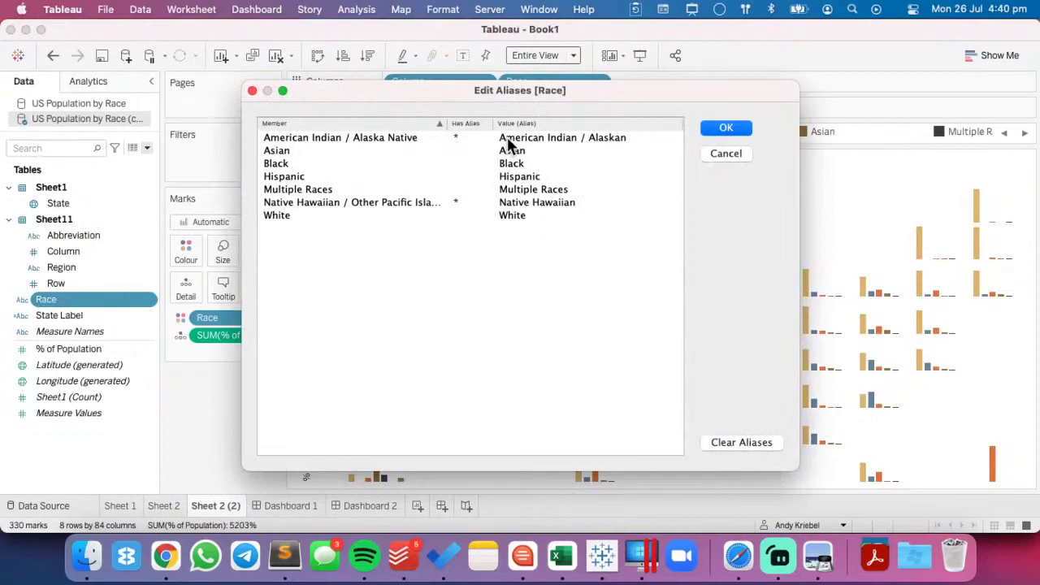
{"action": "left_click", "coordinate": [480, 139]}
{"action": "left_click", "coordinate": [535, 137]}
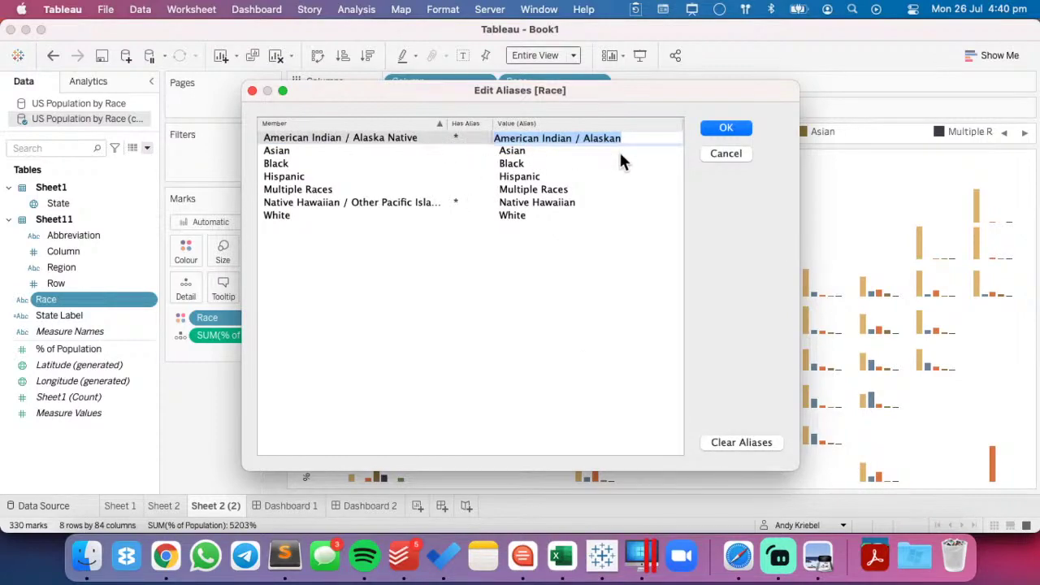
{"action": "key", "text": "BackSpace"}
{"action": "key", "text": "Return"}
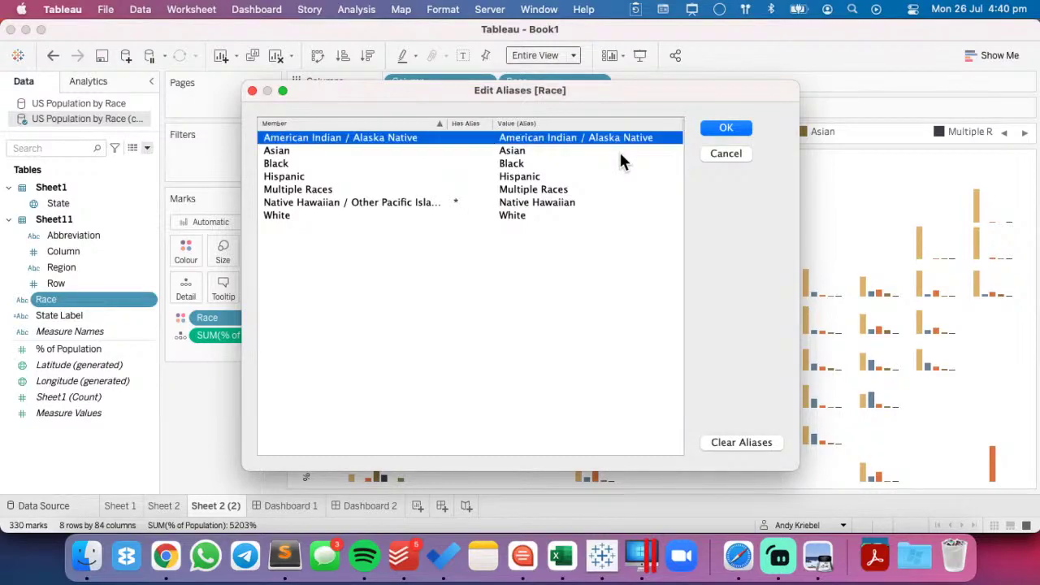
{"action": "left_click", "coordinate": [726, 129]}
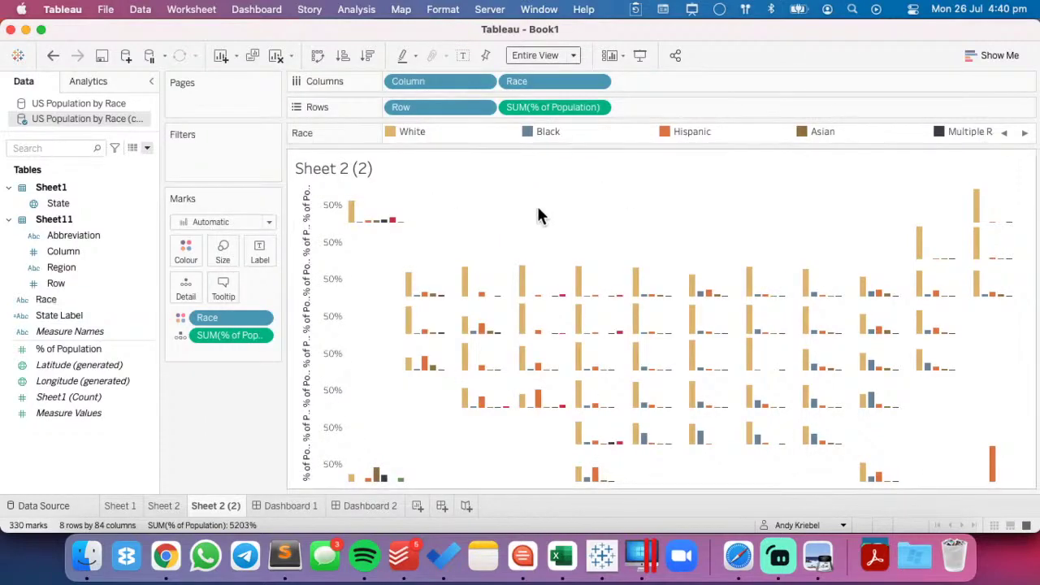
- Try to label the bars with State Label, and undo it
{"action": "left_click_drag", "start_coordinate": [61, 314], "coordinate": [254, 249]}
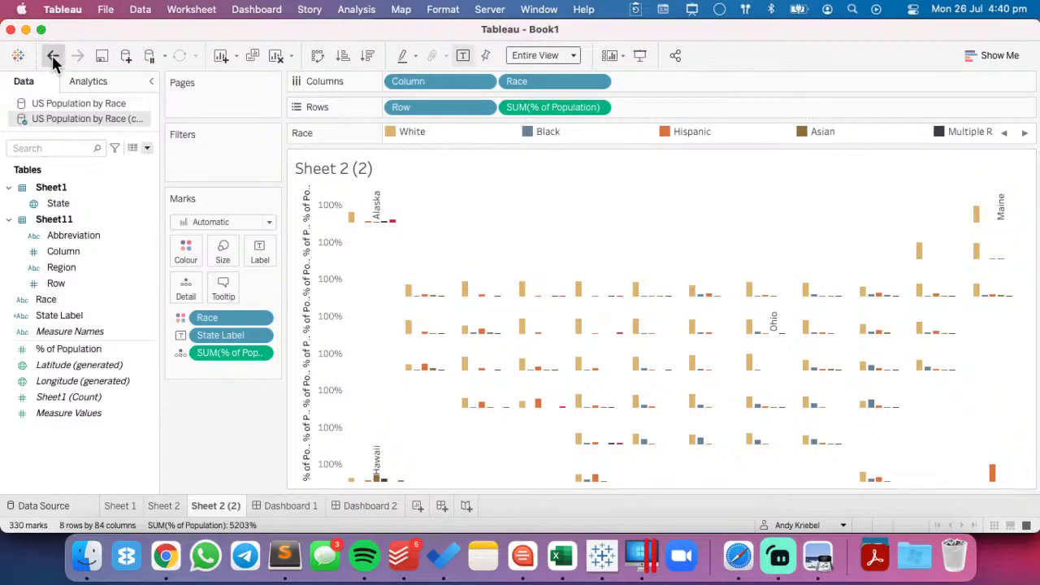
{"action": "key", "text": "super+z"}
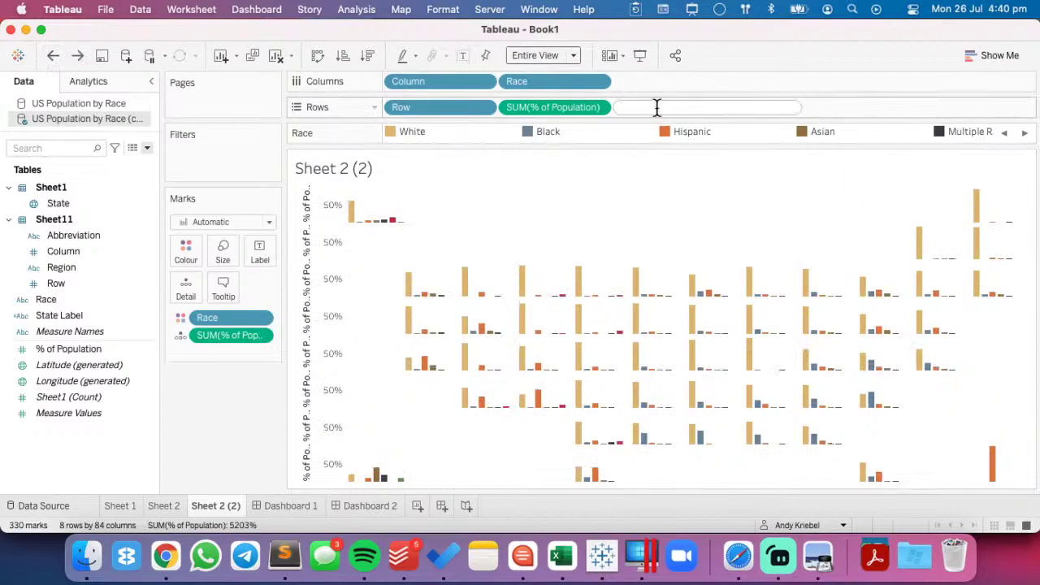
- Add an ad hoc AVG(1) calculation to Rows and remove Race and SUM(% of Population) from its marks
{"action": "type", "text": "(AVG1"}
{"action": "key", "text": "BackSpace"}
{"action": "key", "text": "BackSpace"}
{"action": "key", "text": "BackSpace"}
{"action": "key", "text": "BackSpace"}
{"action": "key", "text": "BackSpace"}
{"action": "type", "text": "A"}
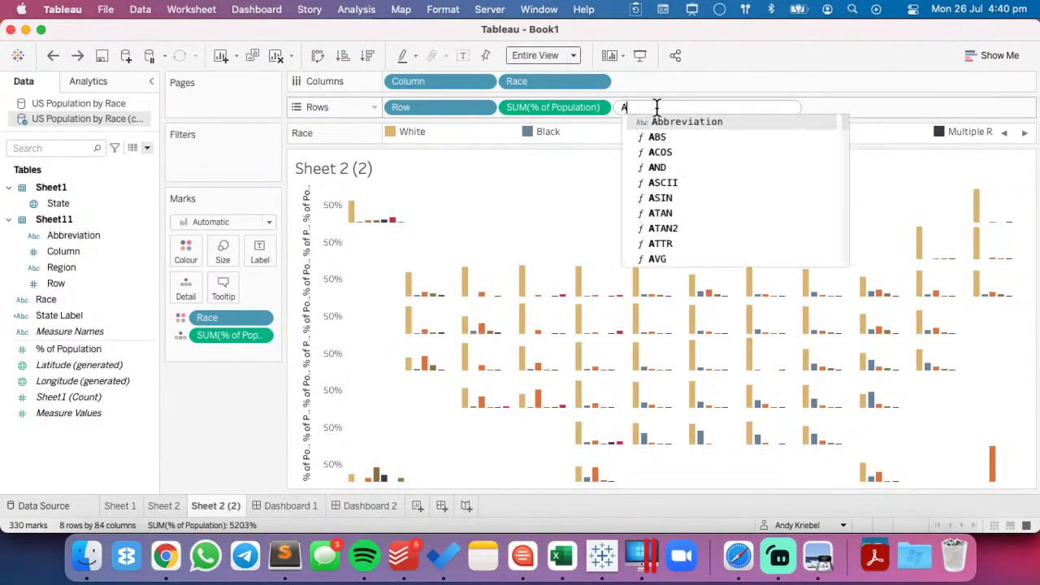
{"action": "type", "text": "VG(1)"}
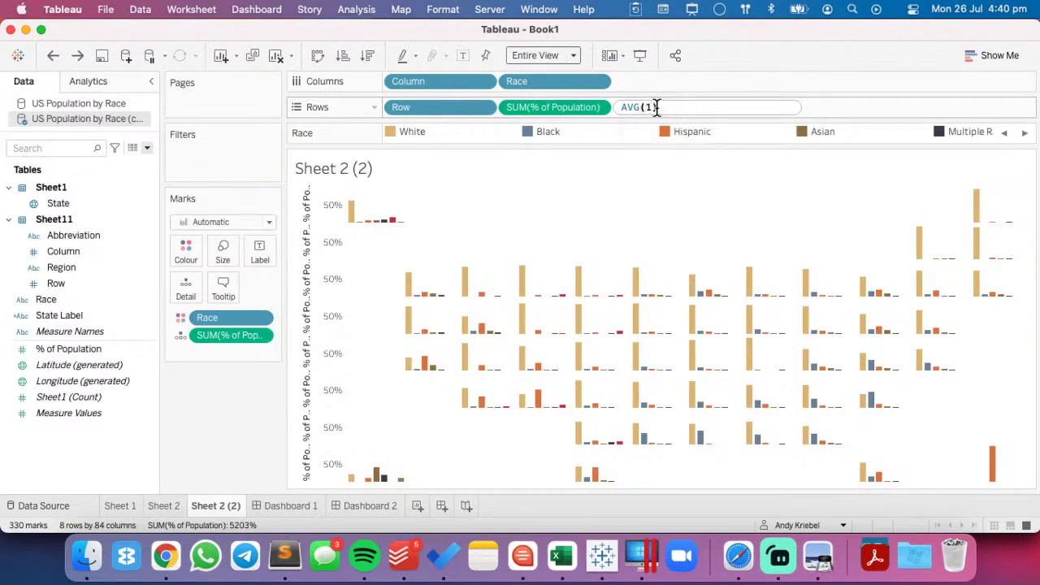
{"action": "key", "text": "Return"}
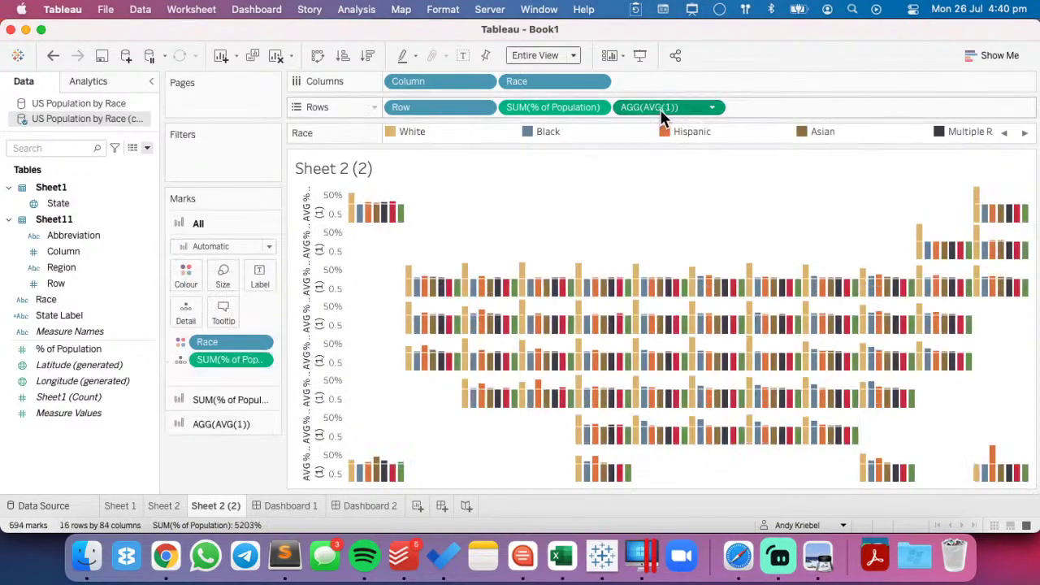
{"action": "left_click_drag", "start_coordinate": [213, 392], "coordinate": [210, 480]}
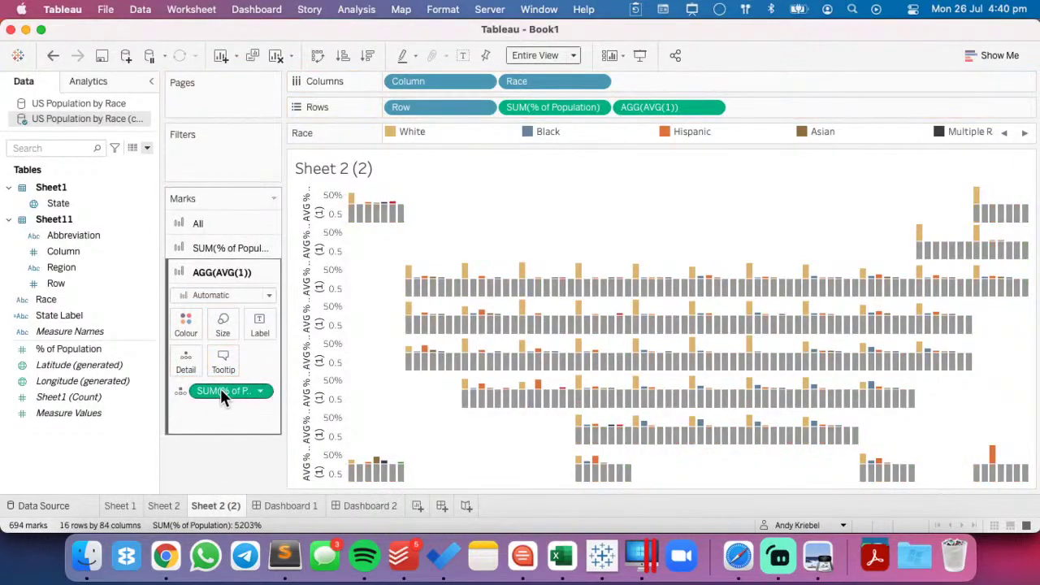
{"action": "left_click_drag", "start_coordinate": [220, 388], "coordinate": [217, 468]}
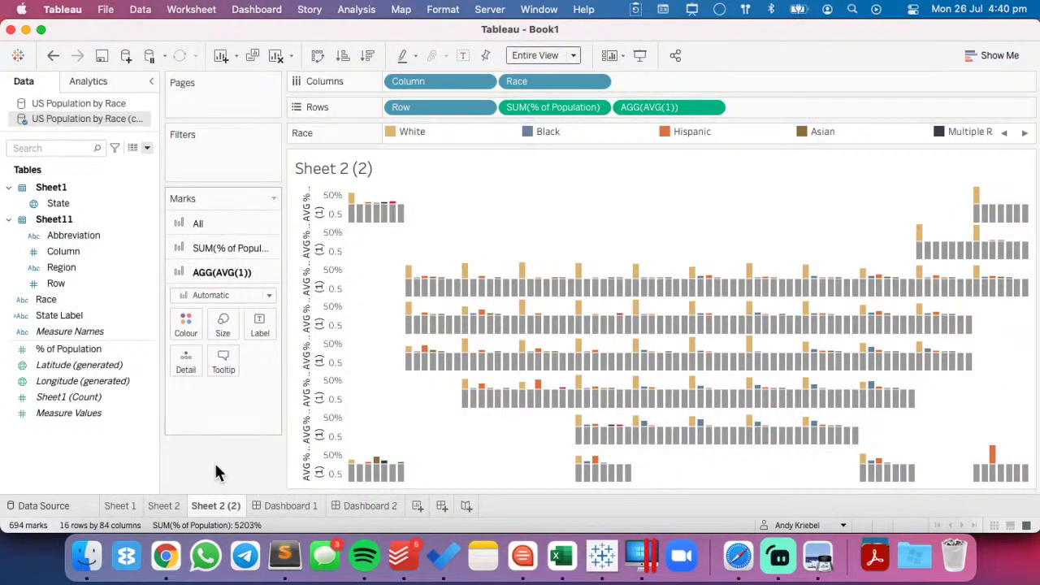
- Duplicate the State Label field and change the copy's calculation to IF [Race]='Asian' THEN 1 END
{"action": "left_click", "coordinate": [90, 315]}
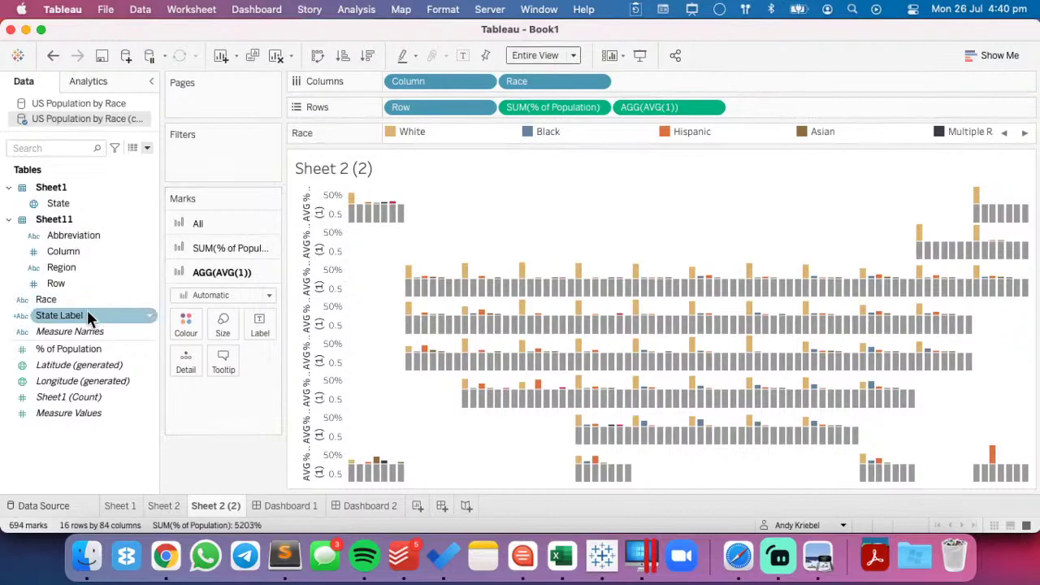
{"action": "right_click", "coordinate": [88, 314]}
{"action": "left_click", "coordinate": [118, 120]}
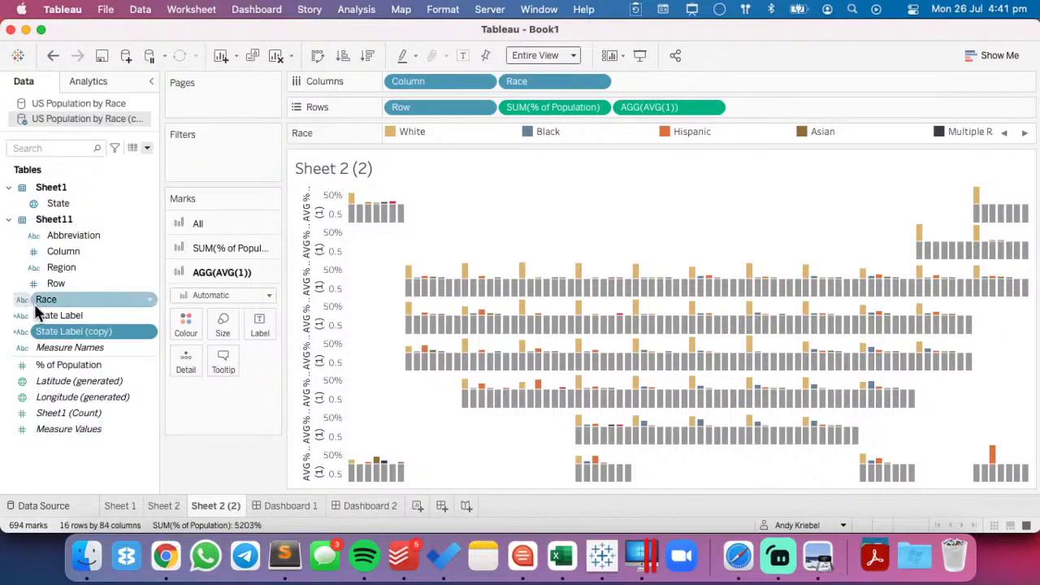
{"action": "right_click", "coordinate": [58, 329]}
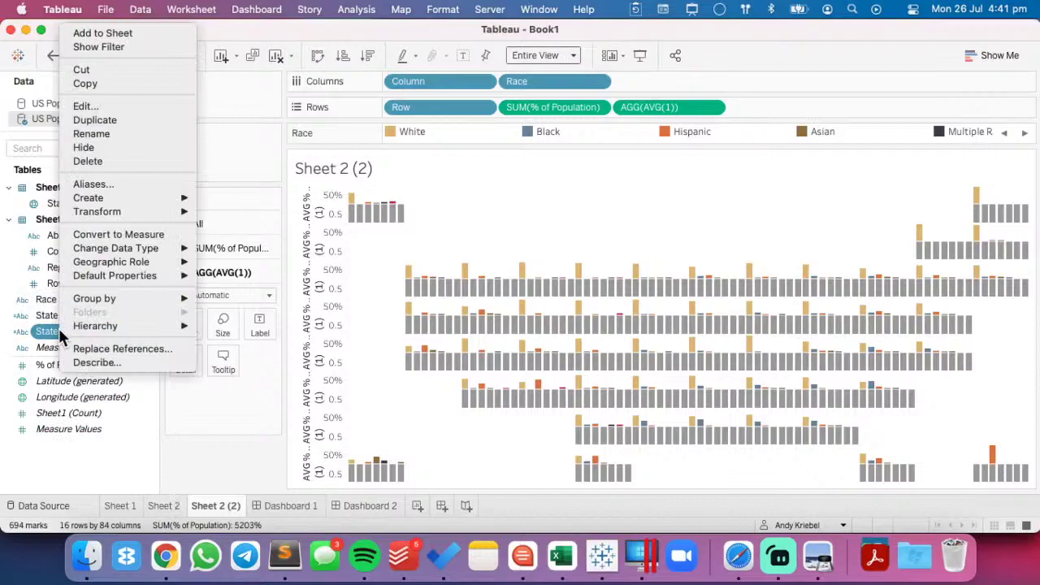
{"action": "left_click", "coordinate": [85, 106]}
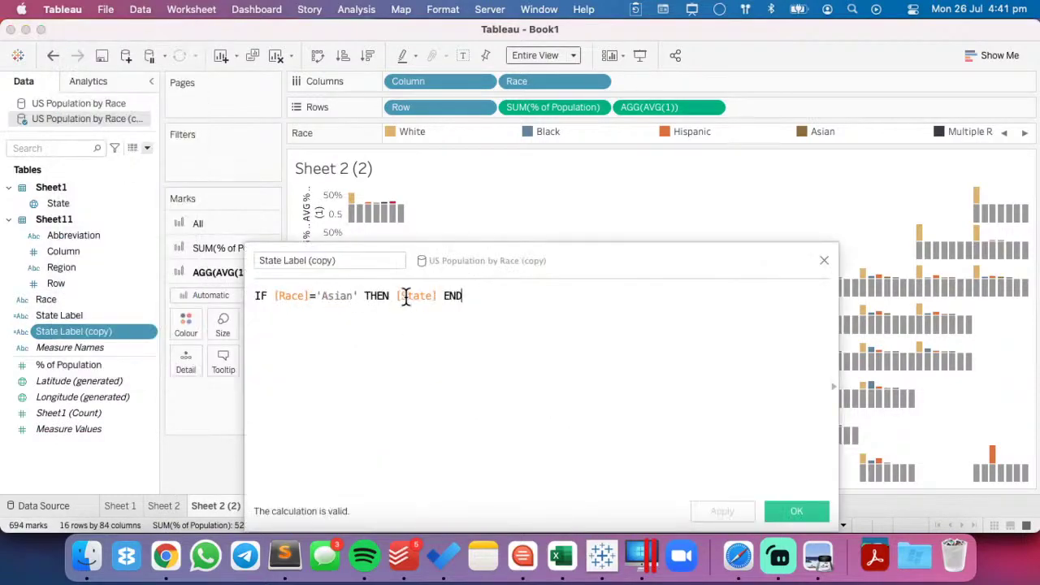
{"action": "left_click_drag", "start_coordinate": [396, 297], "coordinate": [437, 299]}
{"action": "type", "text": "1"}
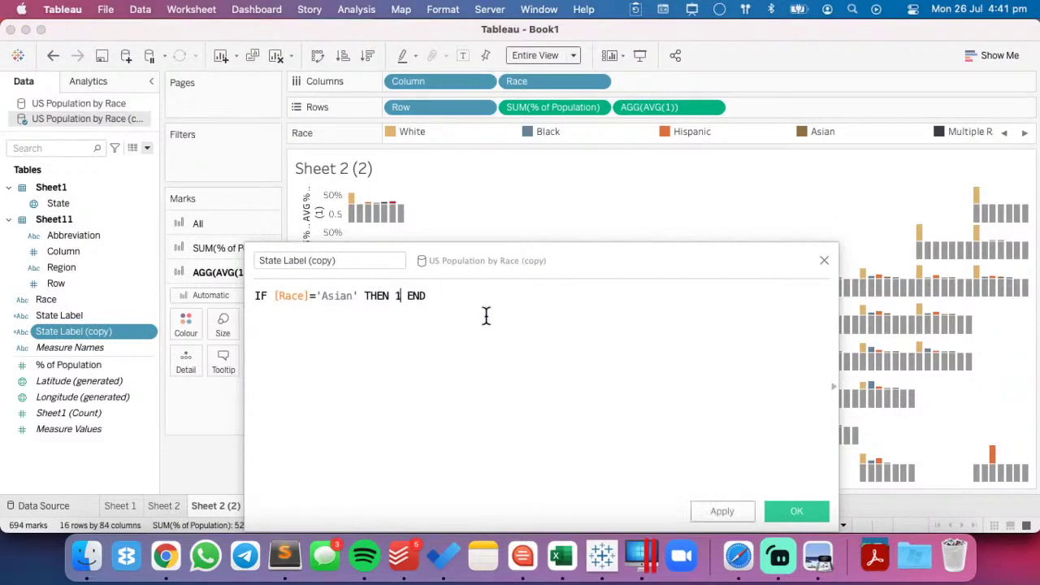
{"action": "left_click", "coordinate": [793, 512]}
- Convert the State Label (copy) field to a measure and rename it State Label Mark
{"action": "left_click_drag", "start_coordinate": [92, 334], "coordinate": [86, 402]}
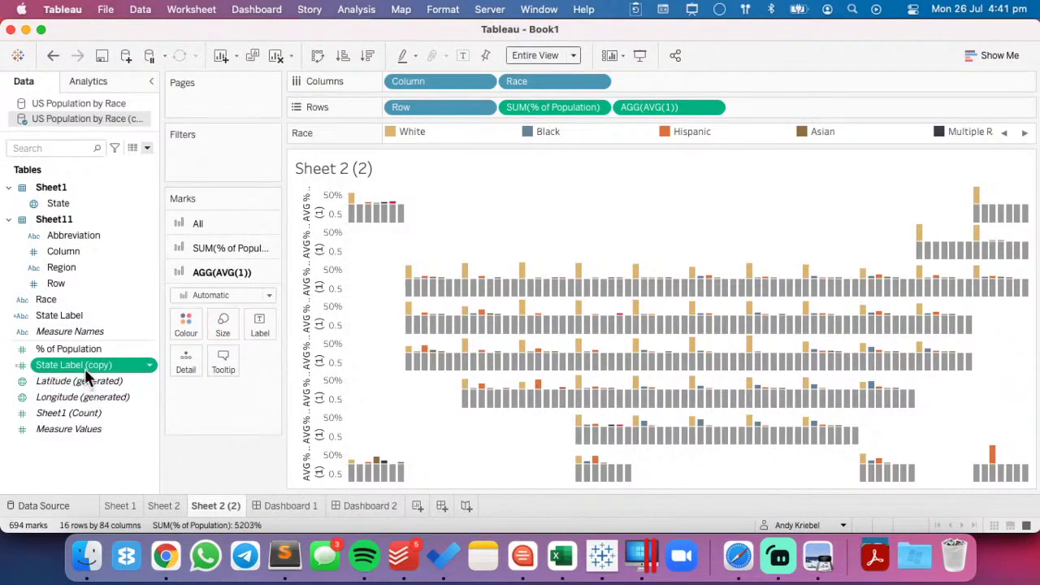
{"action": "right_click", "coordinate": [84, 368]}
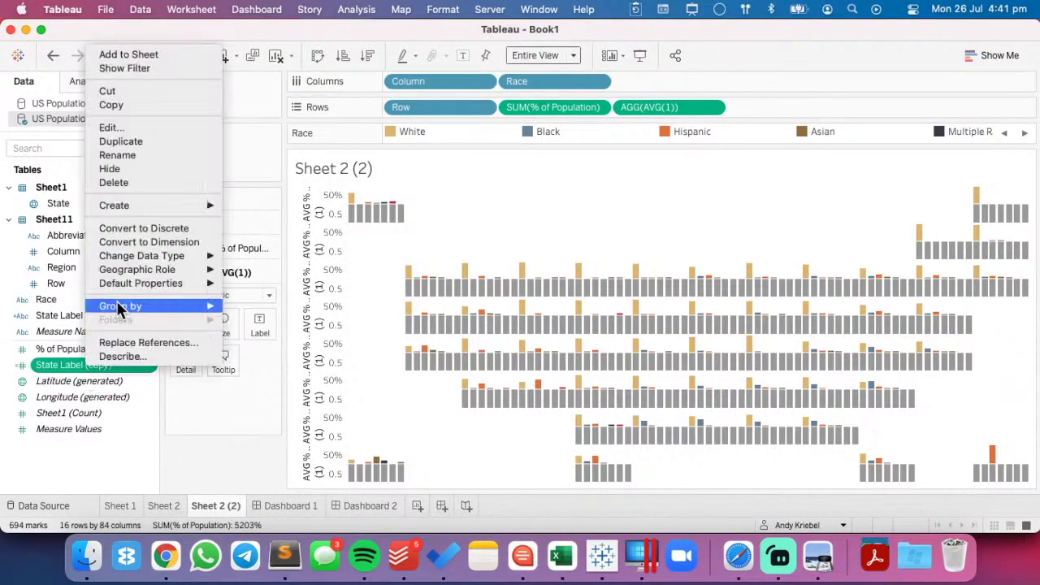
{"action": "left_click", "coordinate": [149, 152]}
{"action": "key", "text": "Right"}
{"action": "key", "text": "BackSpace"}
{"action": "key", "text": "BackSpace"}
{"action": "key", "text": "BackSpace"}
{"action": "key", "text": "BackSpace"}
{"action": "key", "text": "BackSpace"}
{"action": "key", "text": "BackSpace"}
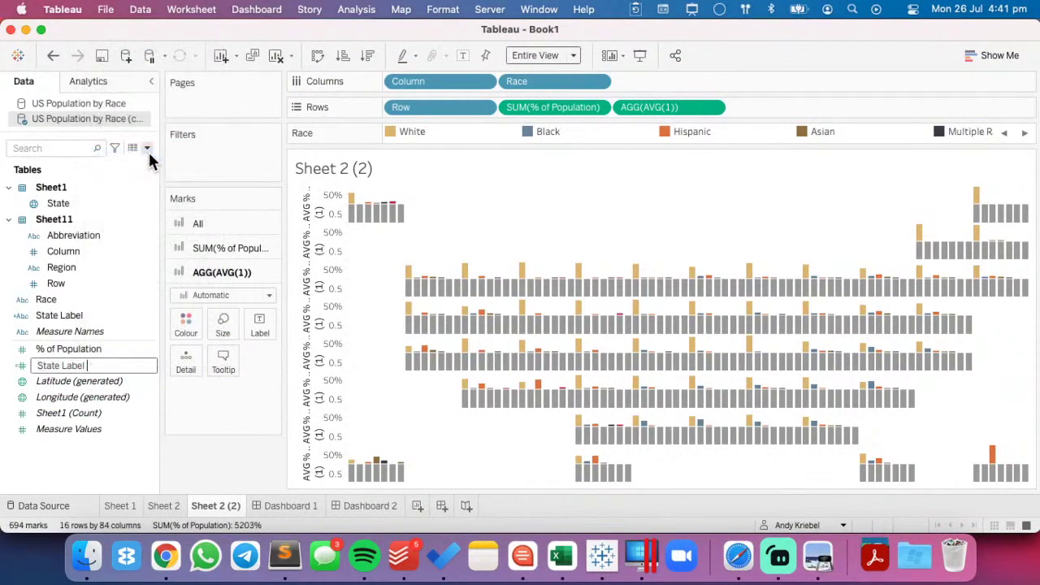
{"action": "type", "text": "Mark"}
{"action": "key", "text": "Return"}
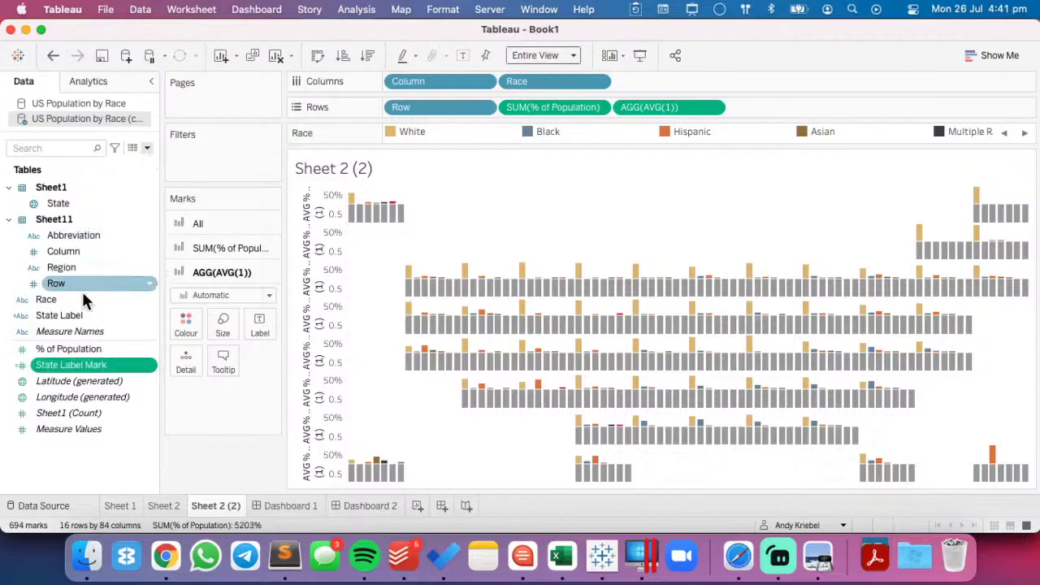
- Replace the AVG(1) calculation on Rows with State Label Mark and aggregate it as an average
{"action": "left_click_drag", "start_coordinate": [79, 367], "coordinate": [661, 105]}
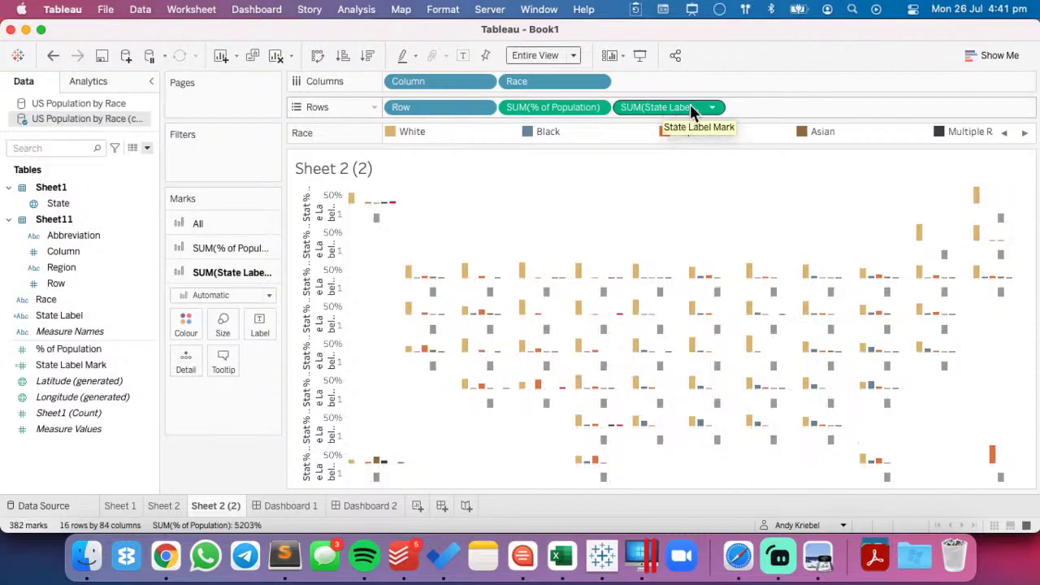
{"action": "left_click", "coordinate": [712, 107]}
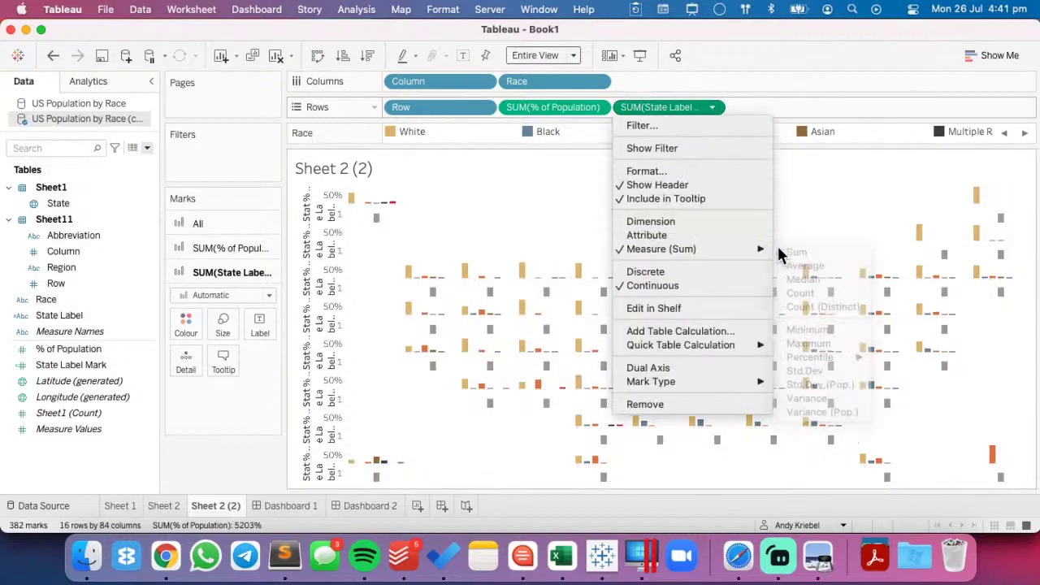
{"action": "mouse_move", "coordinate": [748, 250]}
{"action": "left_click", "coordinate": [810, 267]}
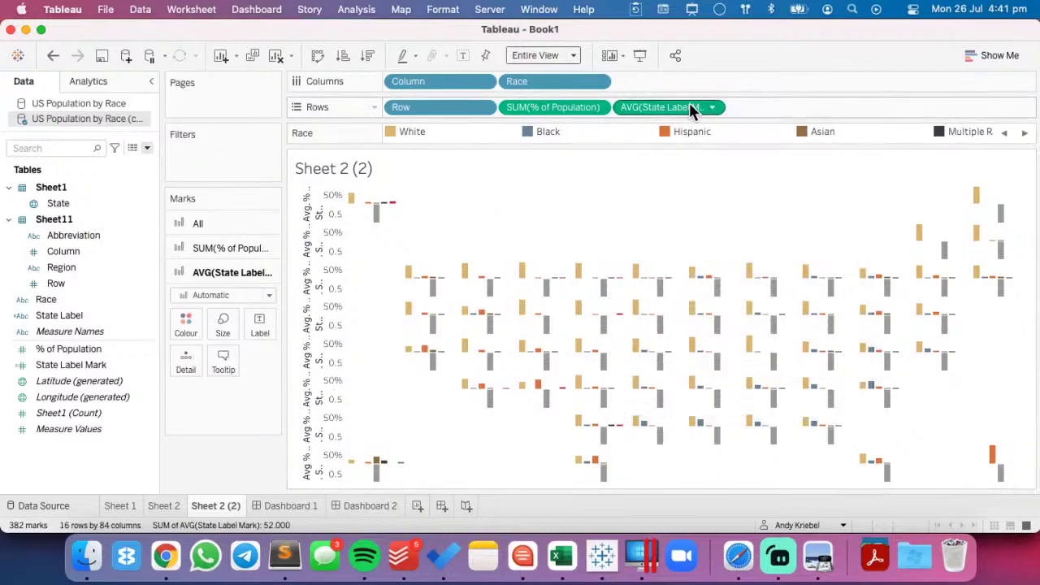
- Make AVG(State Label Mark) a dual axis with SUM(% of Population) and synchronise the two axes
{"action": "left_click", "coordinate": [713, 108]}
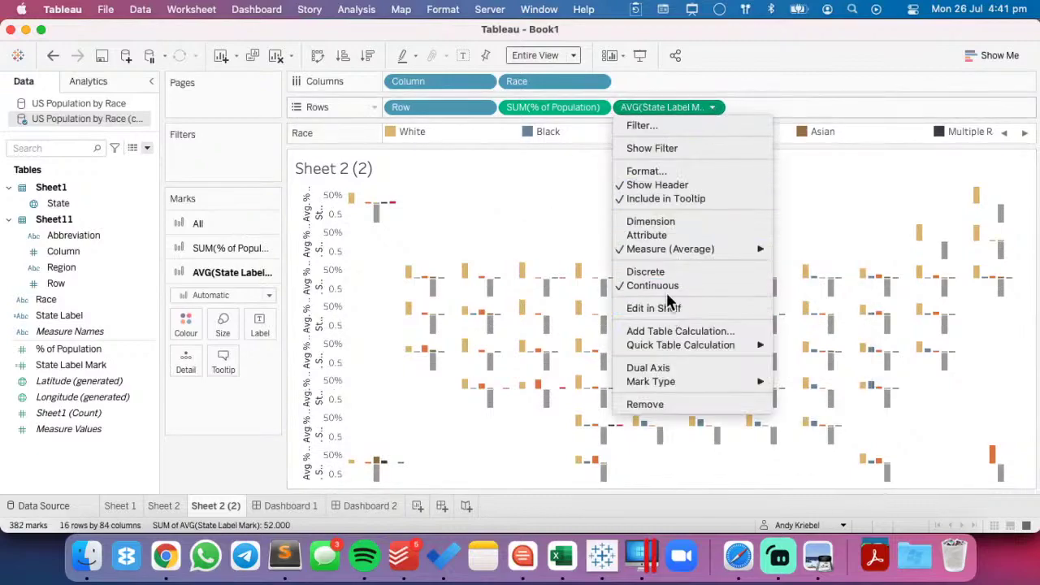
{"action": "left_click", "coordinate": [656, 368]}
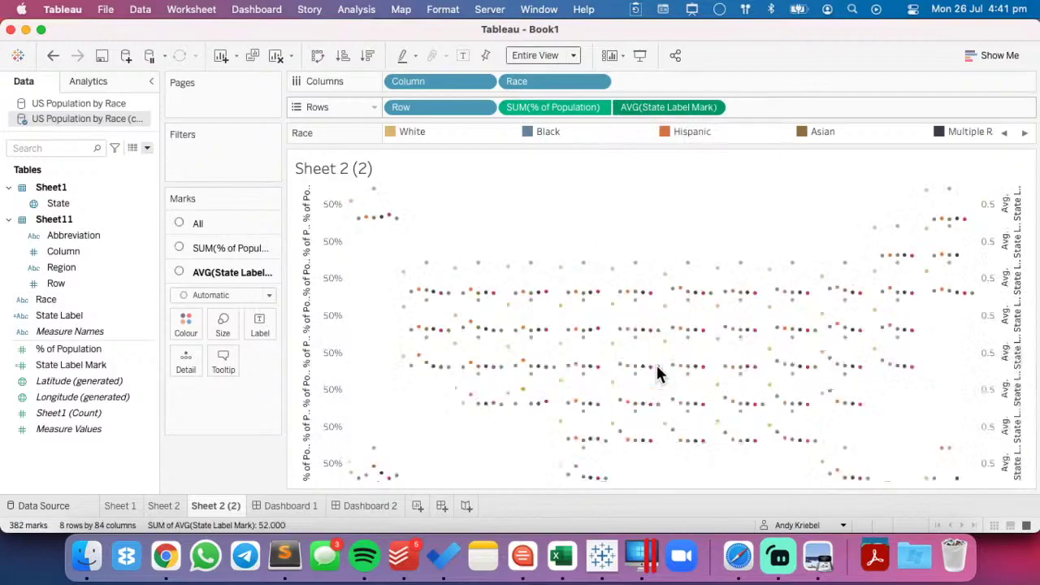
{"action": "right_click", "coordinate": [1015, 214]}
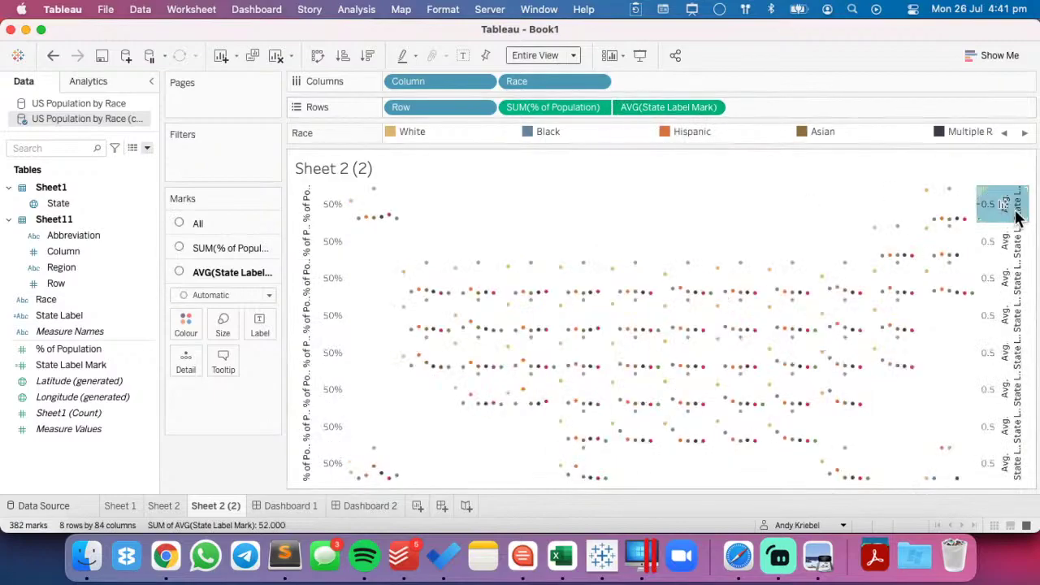
{"action": "left_click", "coordinate": [980, 295]}
- Set the mark type to Bar for all measures
{"action": "left_click", "coordinate": [225, 219]}
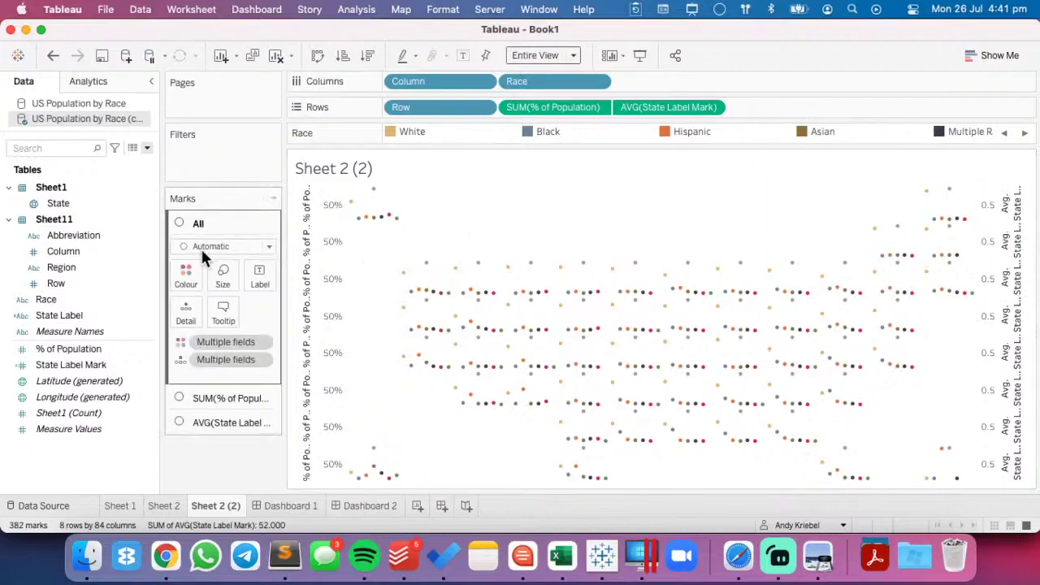
{"action": "left_click", "coordinate": [201, 248]}
{"action": "left_click", "coordinate": [198, 280]}
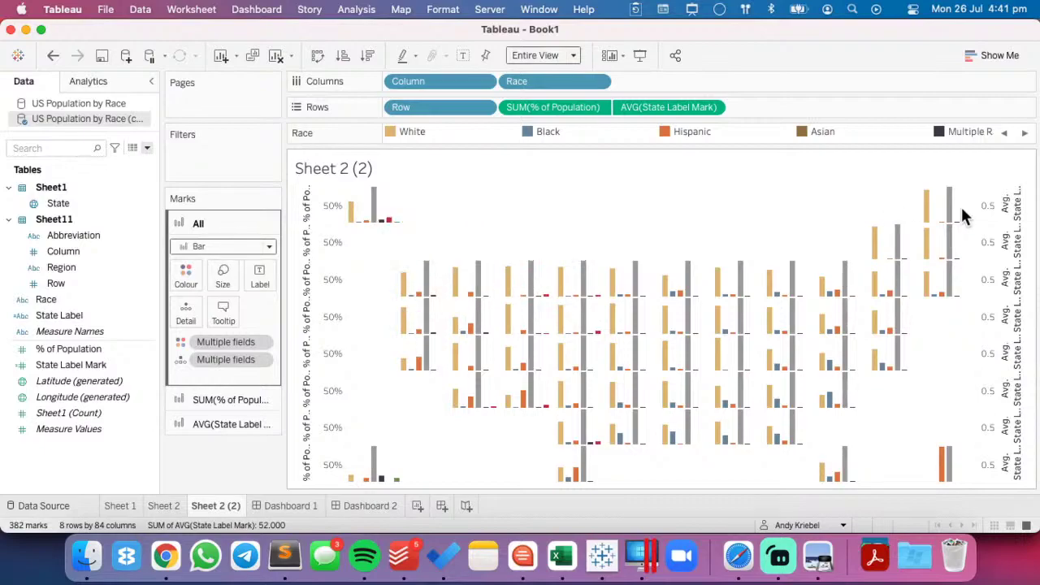
- Move the AVG(State Label Mark) marks to the back and change their mark type to Circle
{"action": "right_click", "coordinate": [1006, 213]}
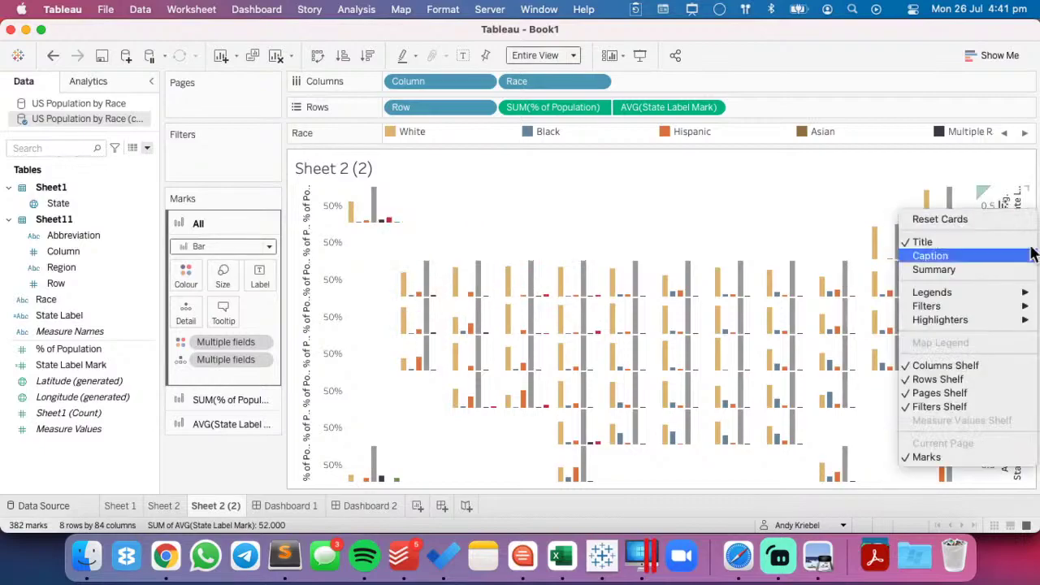
{"action": "right_click", "coordinate": [983, 200]}
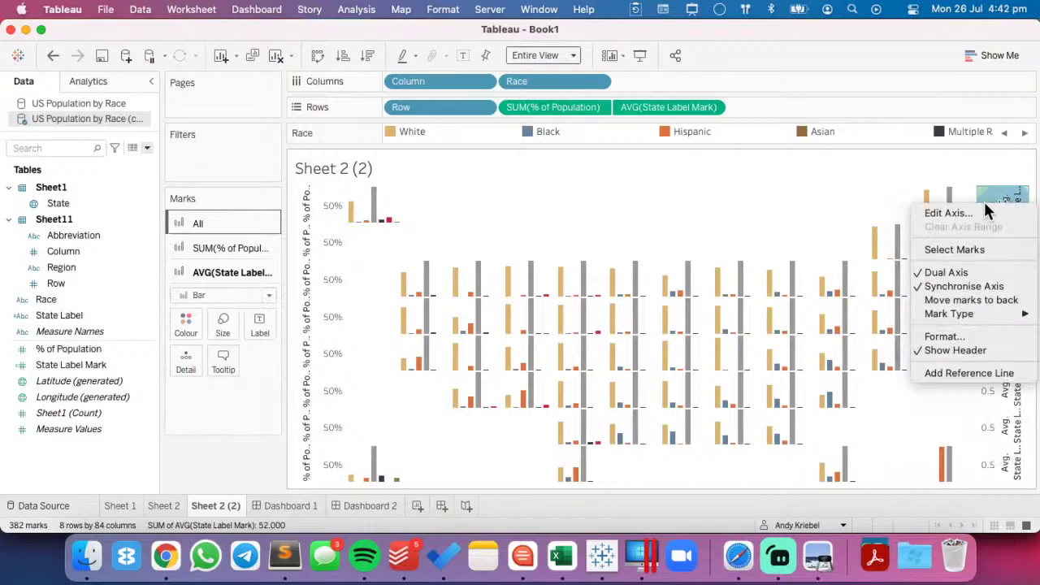
{"action": "left_click", "coordinate": [965, 300]}
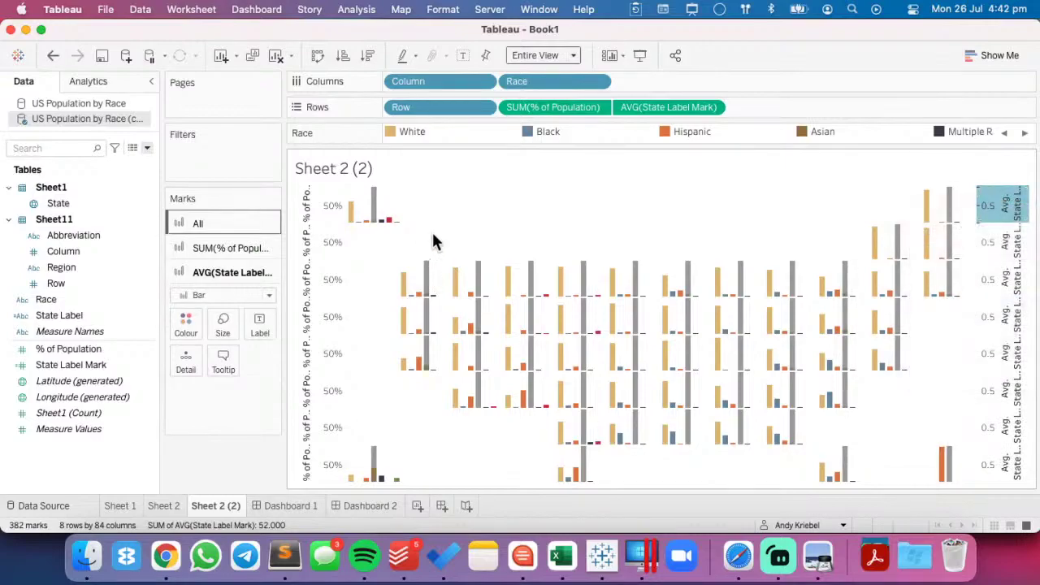
{"action": "left_click", "coordinate": [199, 296]}
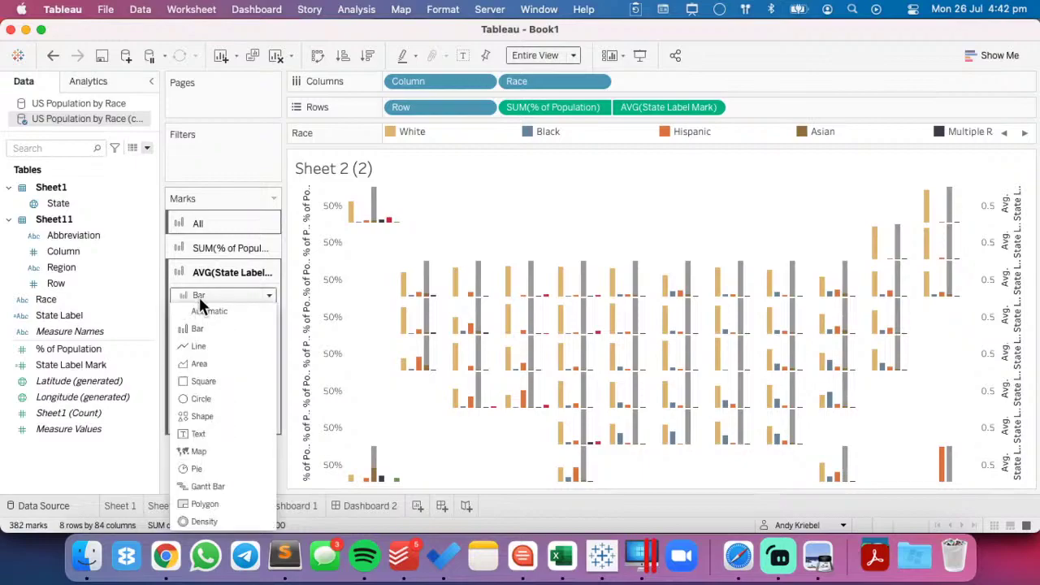
{"action": "left_click", "coordinate": [210, 393]}
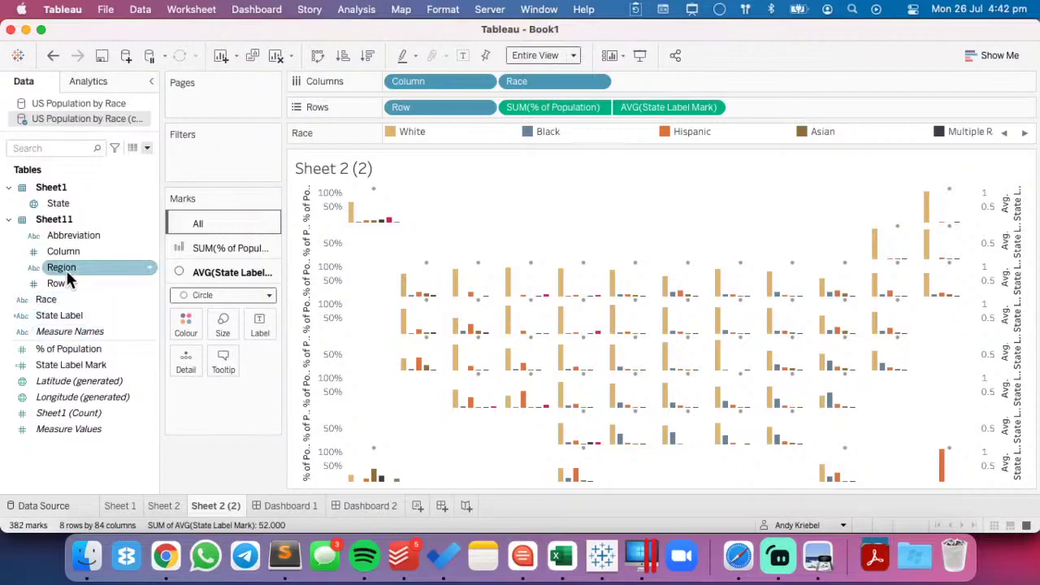
- Label the AVG(State Label Mark) circles with the State Label field
{"action": "left_click", "coordinate": [63, 300]}
{"action": "left_click_drag", "start_coordinate": [62, 300], "coordinate": [262, 321]}
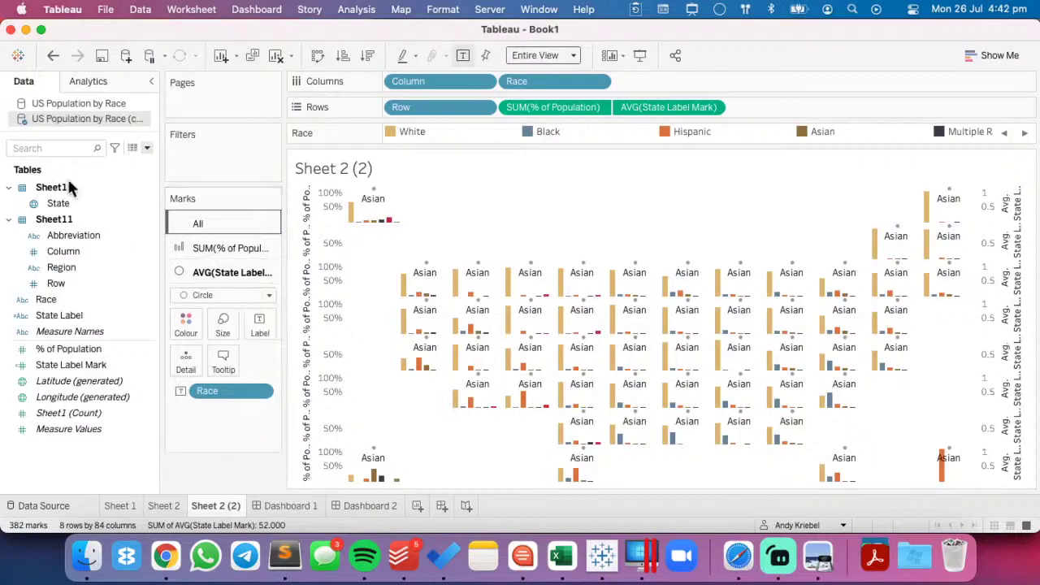
{"action": "left_click", "coordinate": [61, 317]}
{"action": "left_click_drag", "start_coordinate": [63, 314], "coordinate": [221, 388]}
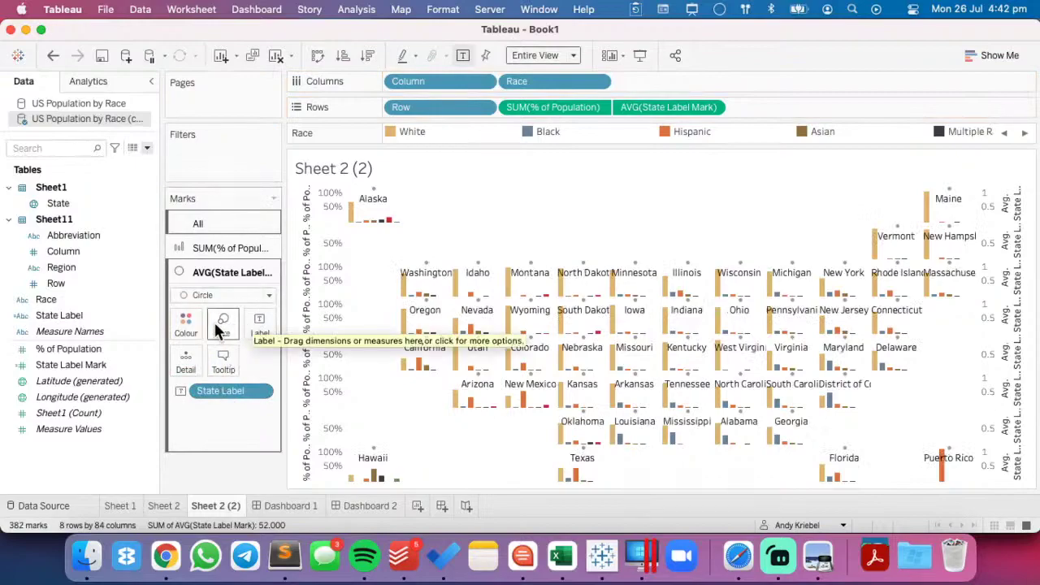
- Align the state labels top centre and set their font size to 7
{"action": "left_click", "coordinate": [257, 325]}
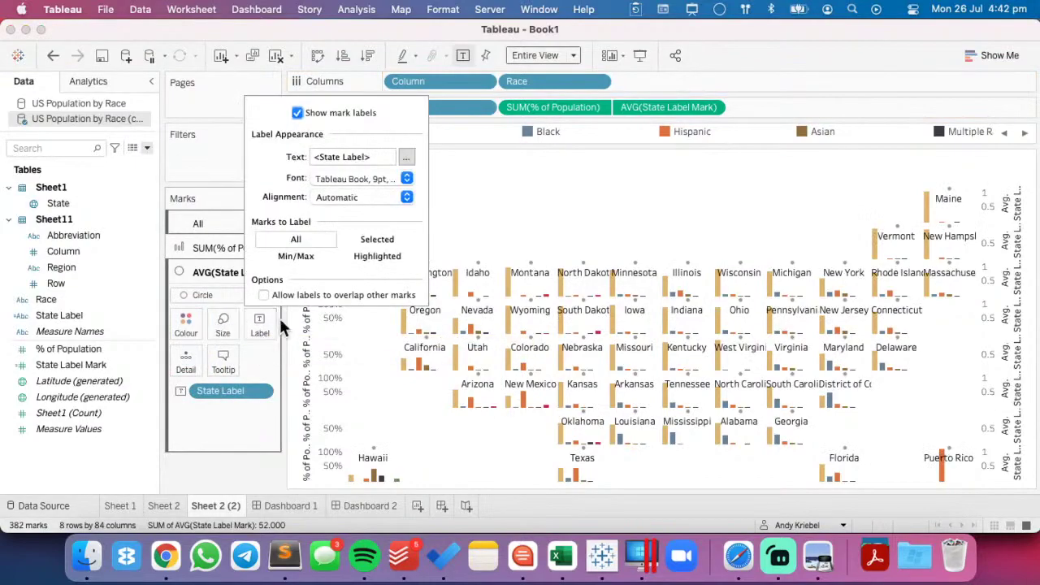
{"action": "left_click", "coordinate": [335, 204]}
{"action": "left_click", "coordinate": [353, 267]}
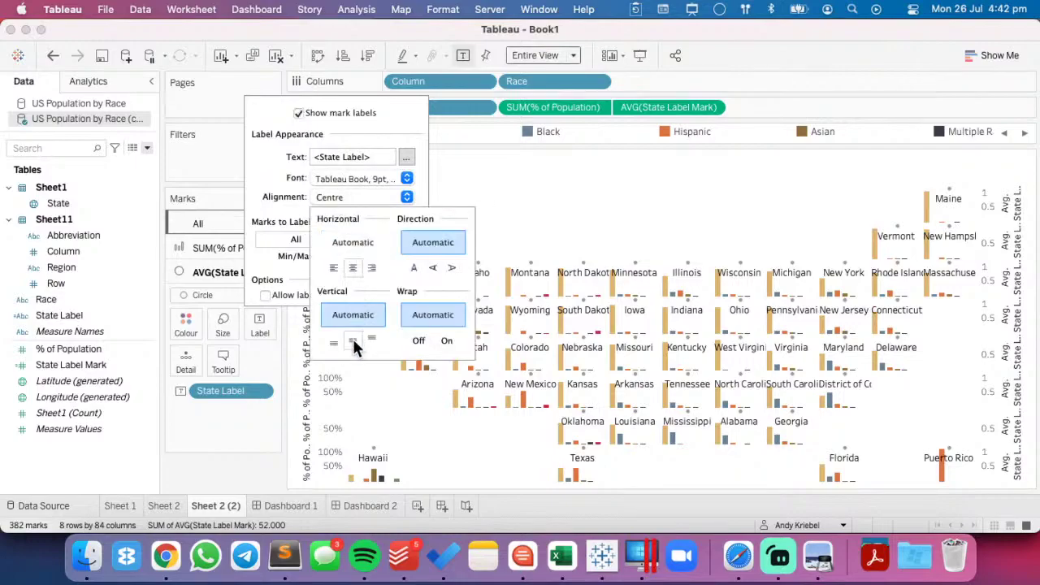
{"action": "left_click", "coordinate": [353, 341]}
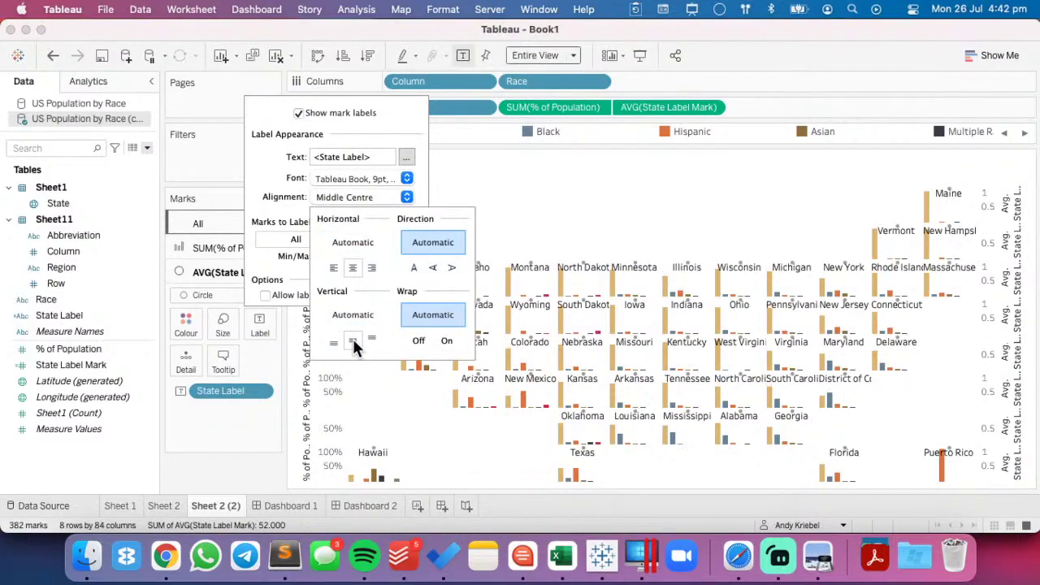
{"action": "left_click", "coordinate": [371, 341]}
{"action": "left_click", "coordinate": [355, 181]}
{"action": "double_click", "coordinate": [325, 225]}
{"action": "type", "text": "7"}
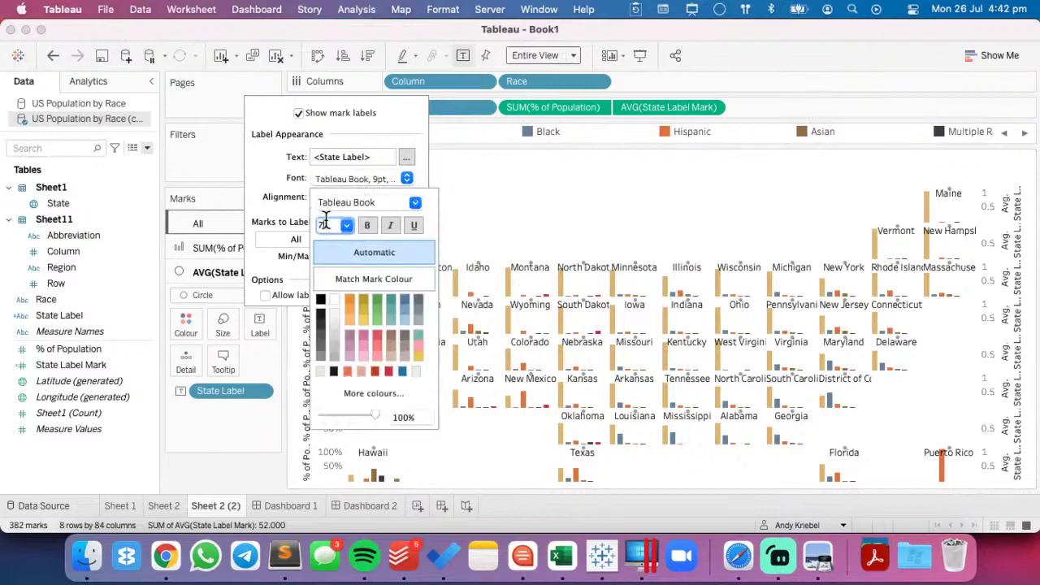
{"action": "key", "text": "Return"}
{"action": "left_click", "coordinate": [534, 244]}
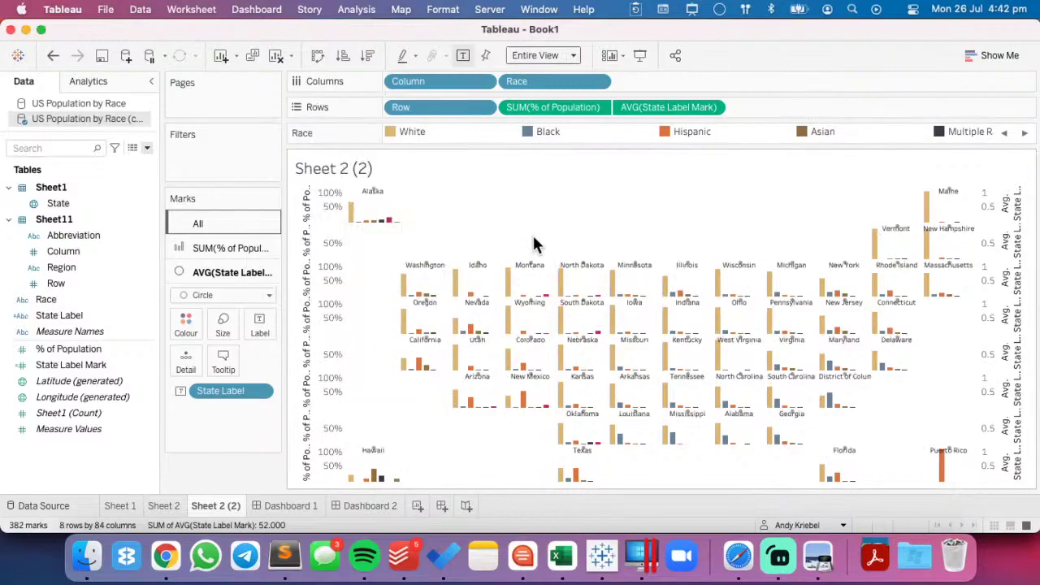
- Fix the % of Population axis range from 0 to 1.5
{"action": "right_click", "coordinate": [326, 207]}
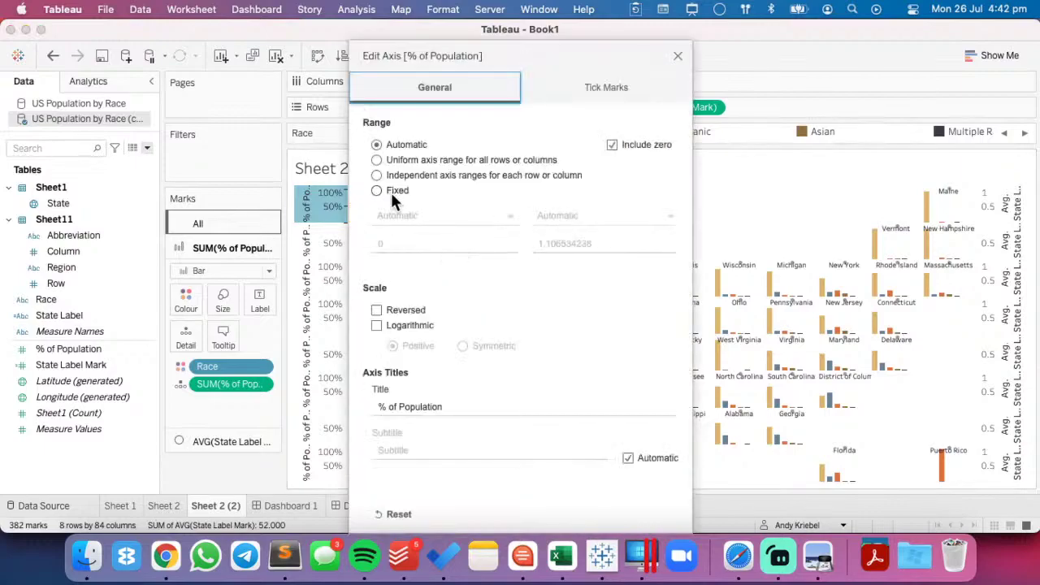
{"action": "left_click", "coordinate": [377, 191]}
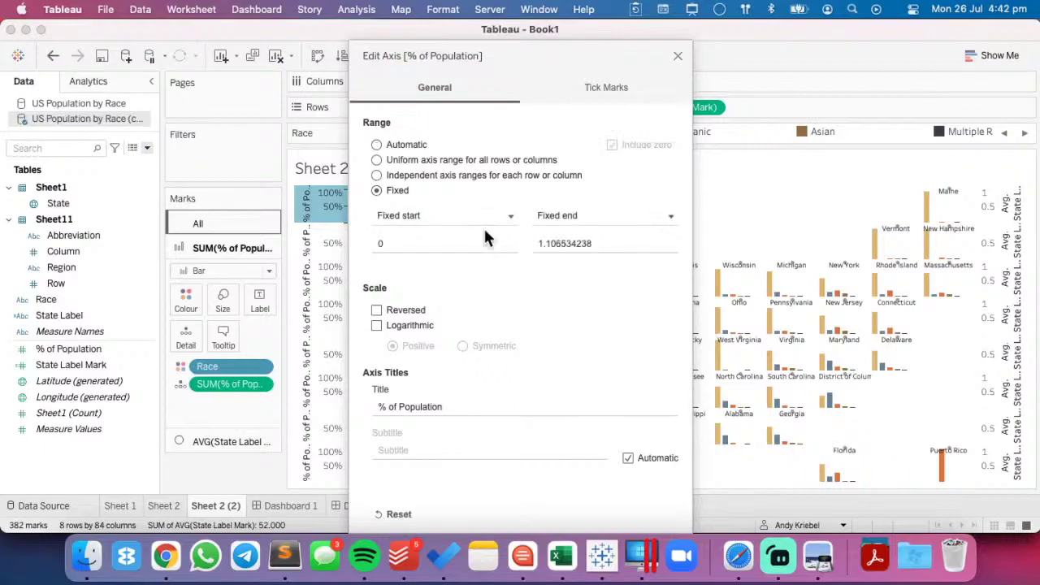
{"action": "double_click", "coordinate": [623, 242]}
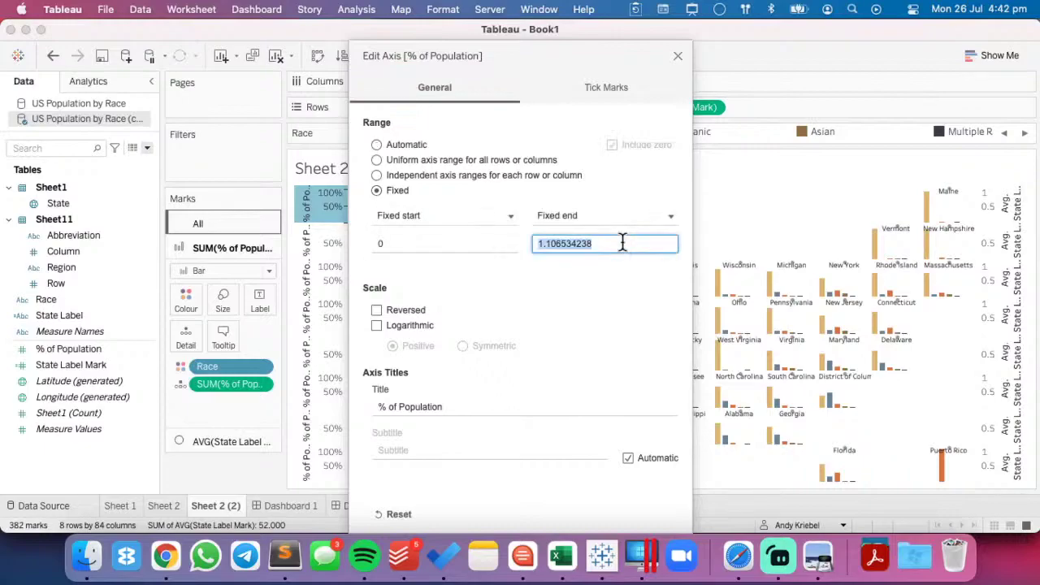
{"action": "type", "text": "1."}
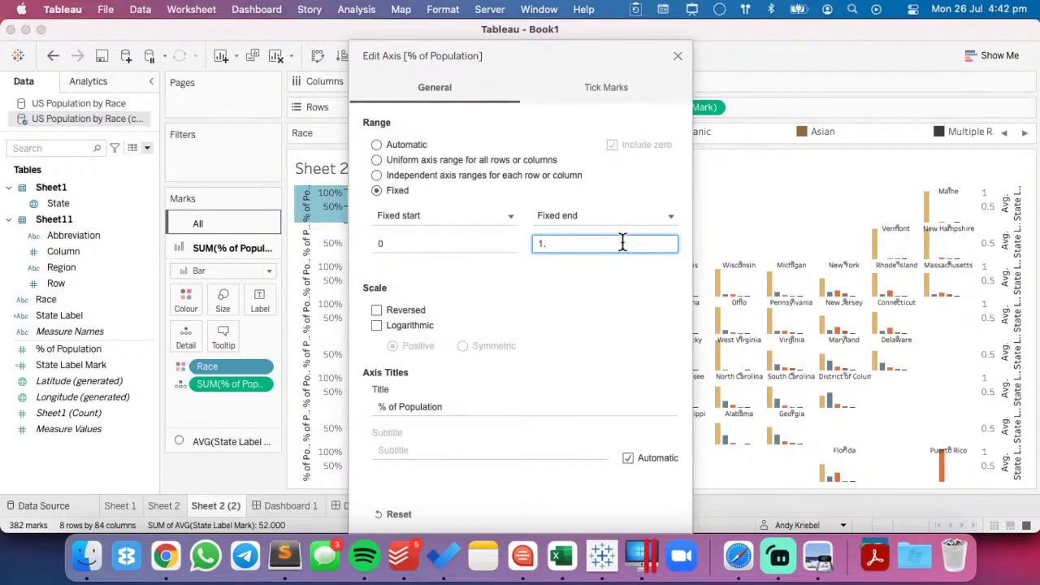
{"action": "type", "text": "2"}
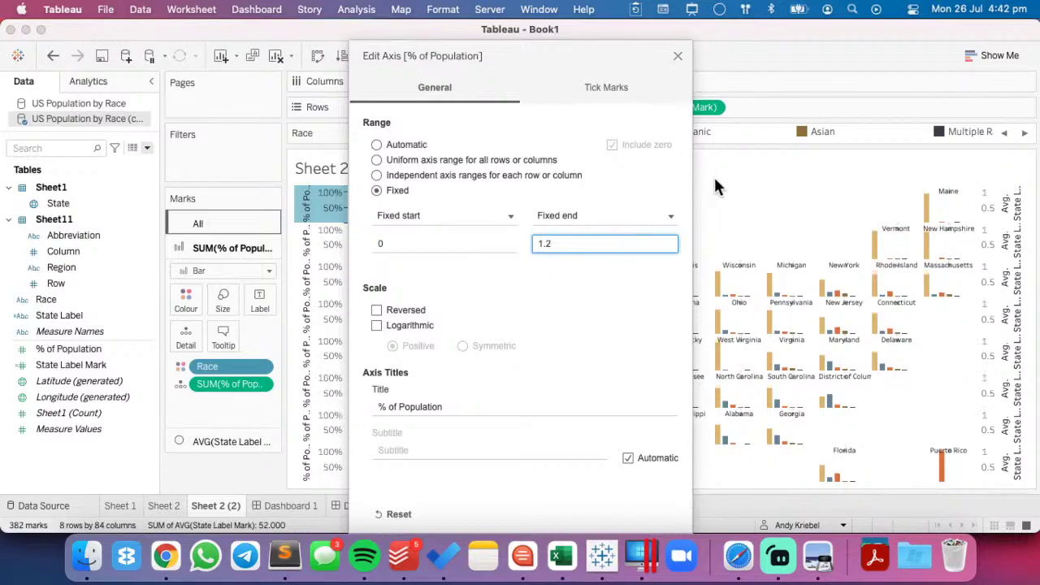
{"action": "key", "text": "BackSpace"}
{"action": "type", "text": "5"}
{"action": "key", "text": "Tab"}
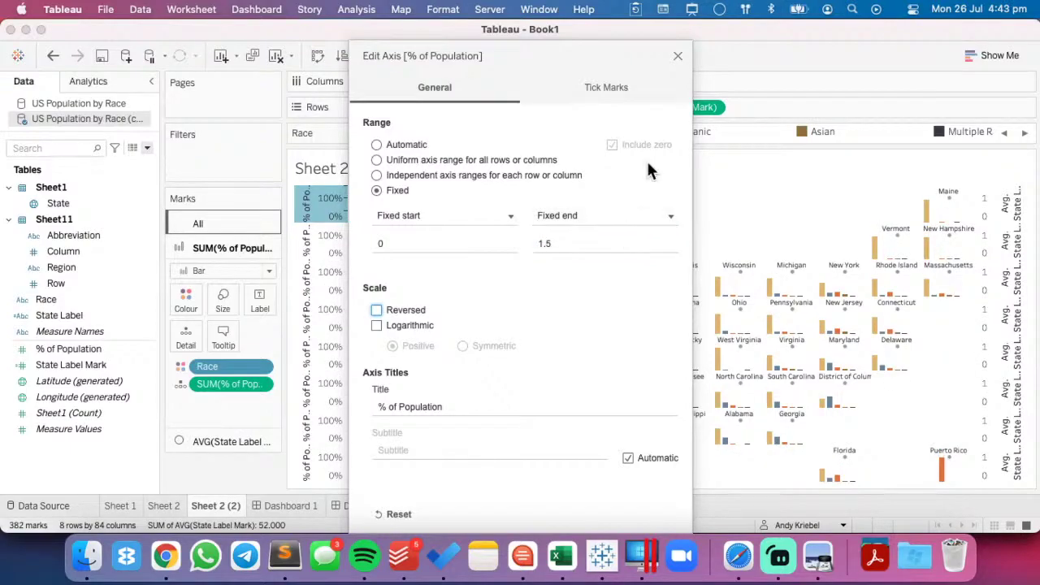
{"action": "left_click", "coordinate": [678, 56]}
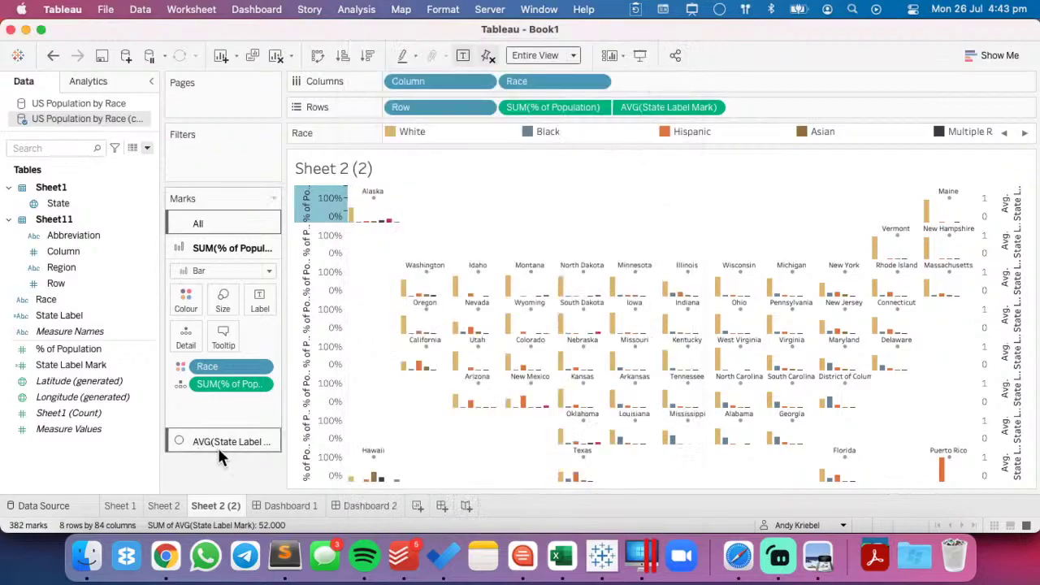
- Change the alignment of the AVG(State Label Mark) labels to middle centre
{"action": "left_click", "coordinate": [217, 445]}
{"action": "left_click", "coordinate": [260, 330]}
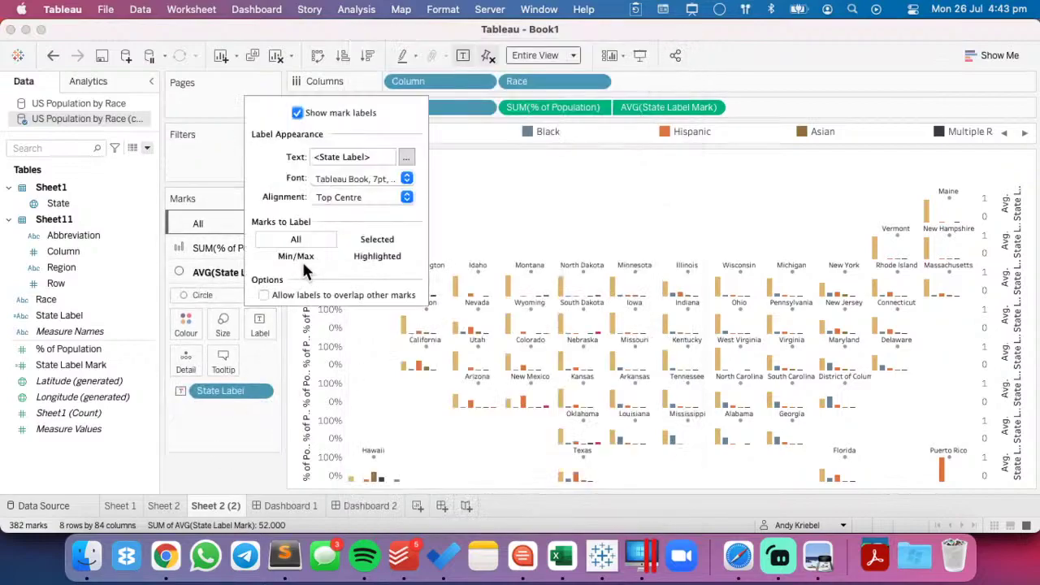
{"action": "left_click", "coordinate": [336, 197]}
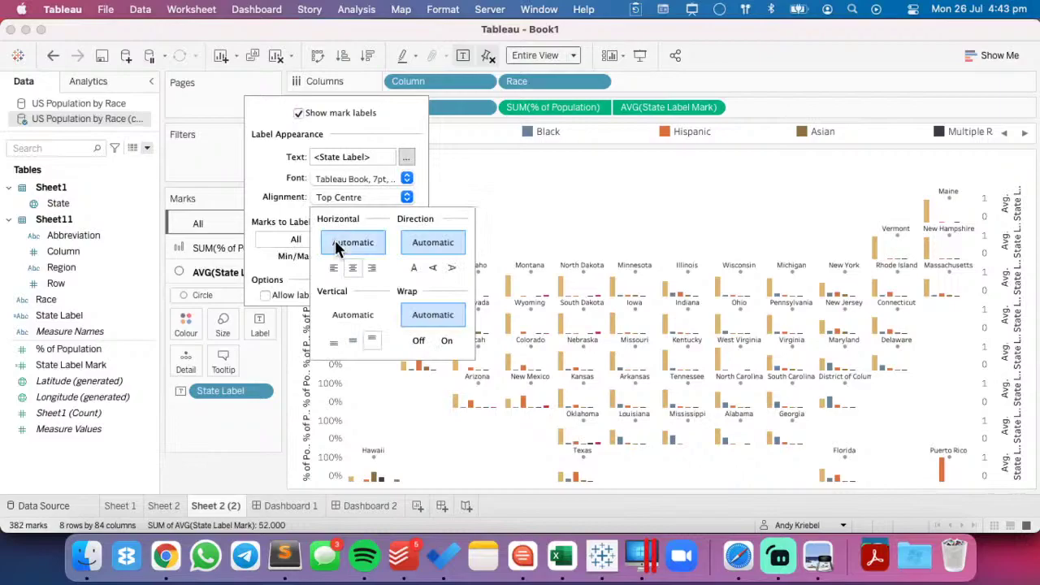
{"action": "left_click", "coordinate": [352, 341]}
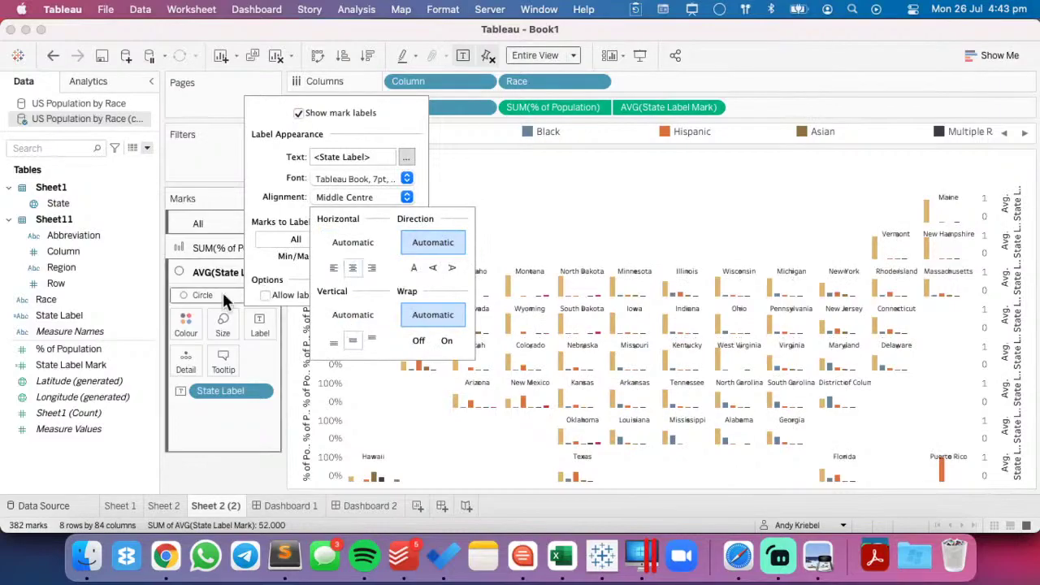
- Set the opacity of the AVG(State Label Mark) circles to 0%
{"action": "left_click", "coordinate": [192, 323]}
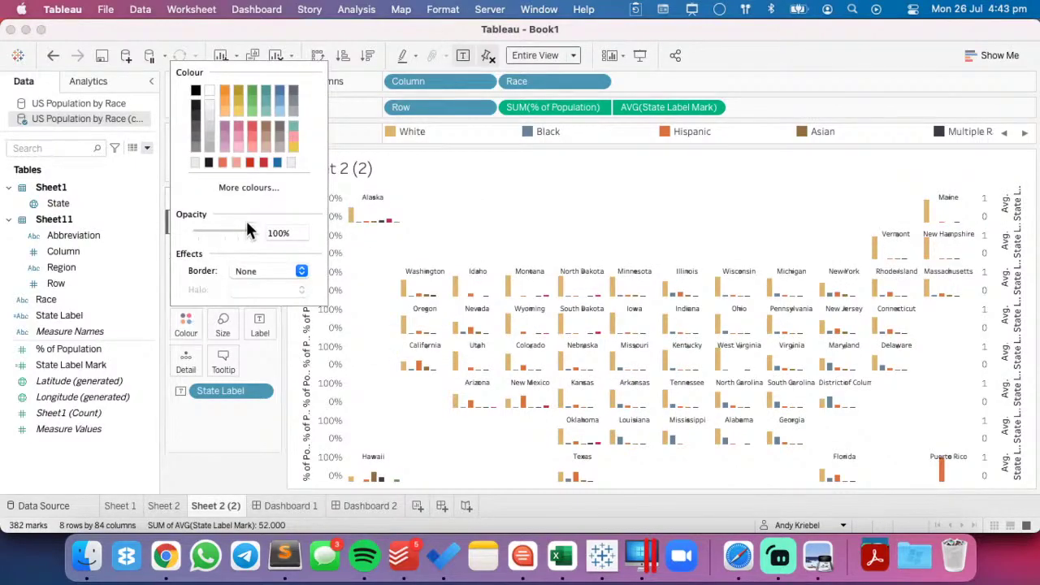
{"action": "left_click_drag", "start_coordinate": [250, 233], "coordinate": [182, 234]}
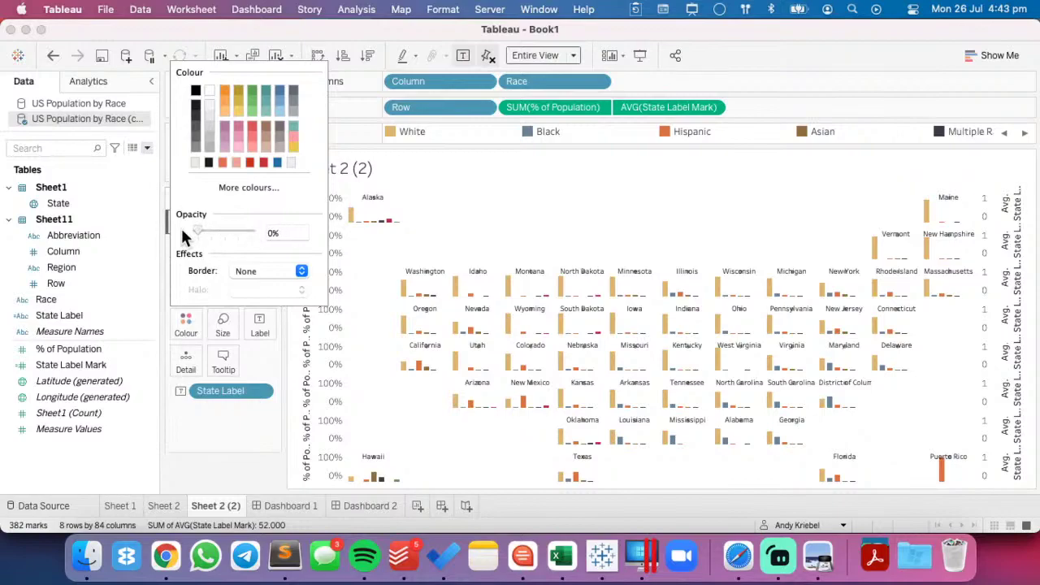
{"action": "left_click", "coordinate": [553, 223]}
- Change the AVG(State Label Mark) mark type to Text and set its opacity to 100%
{"action": "left_click", "coordinate": [213, 296]}
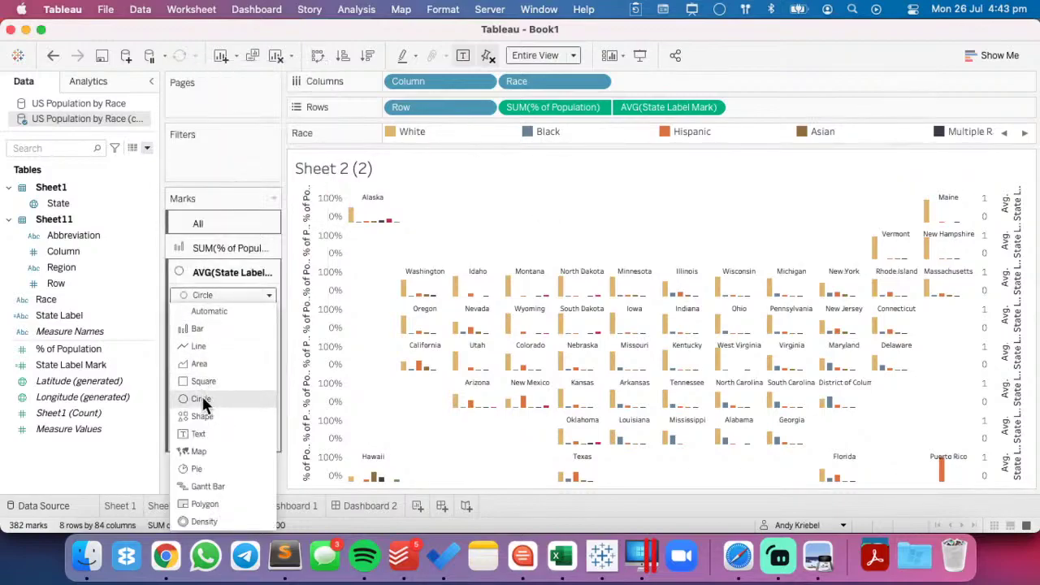
{"action": "left_click", "coordinate": [200, 434]}
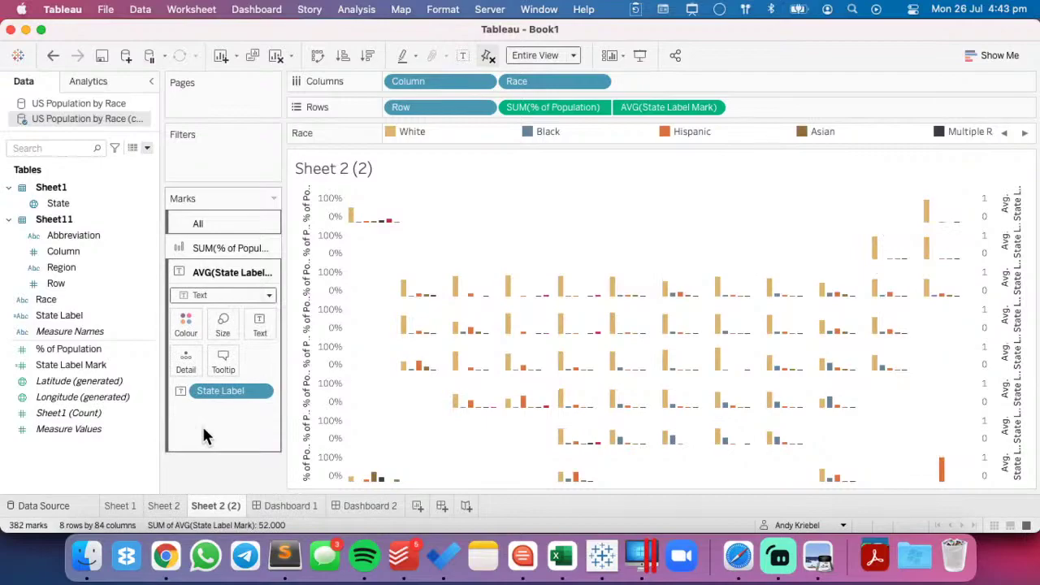
{"action": "left_click", "coordinate": [187, 327]}
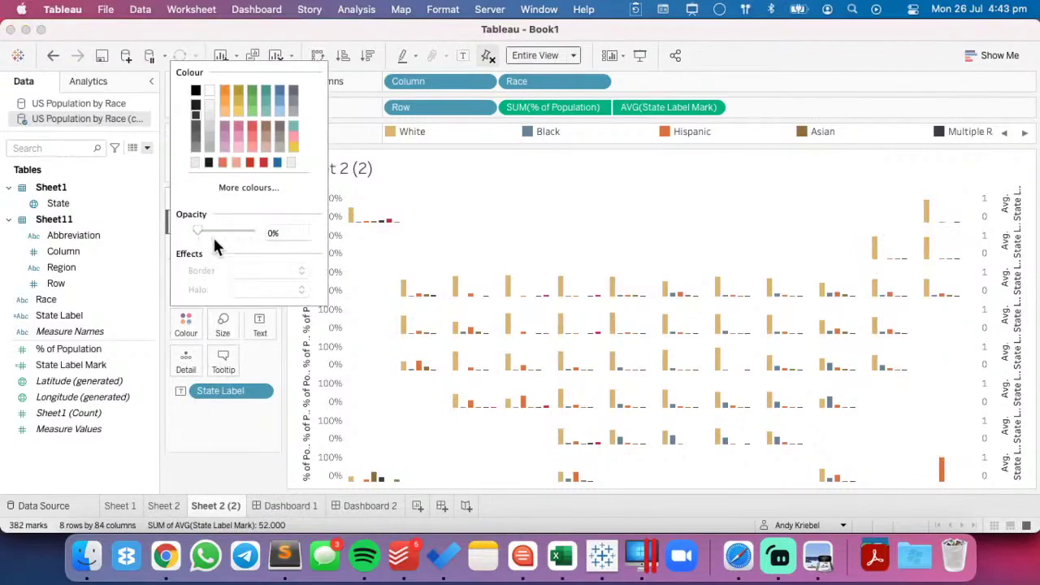
{"action": "left_click_drag", "start_coordinate": [200, 234], "coordinate": [271, 233]}
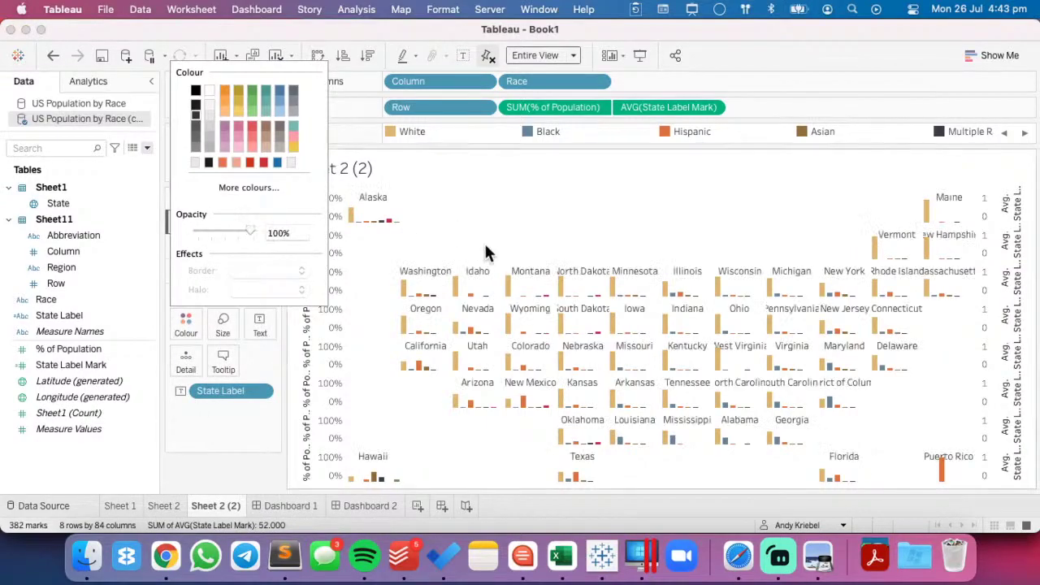
{"action": "left_click", "coordinate": [486, 252]}
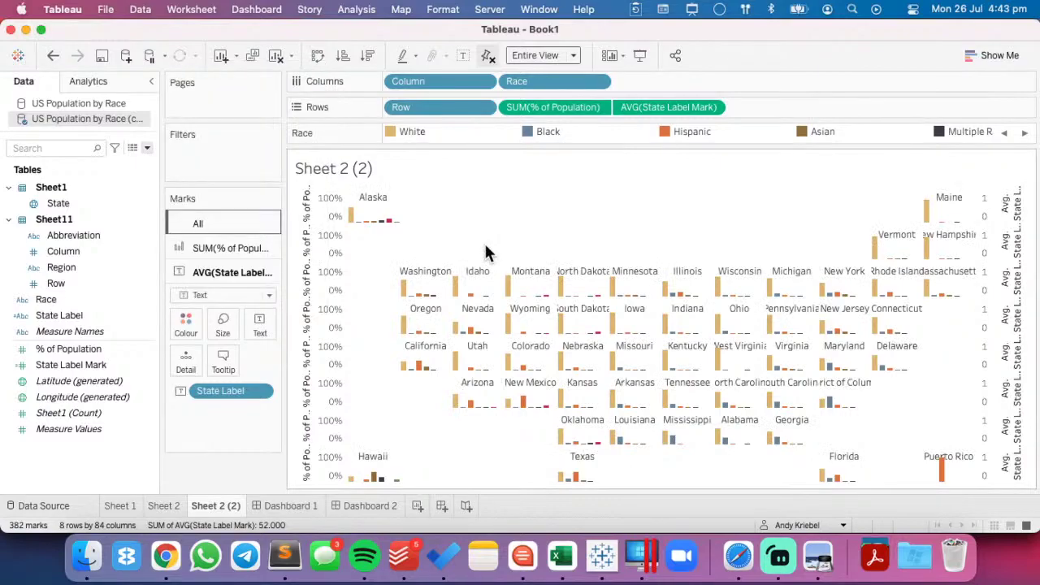
{"action": "left_click", "coordinate": [258, 326]}
{"action": "left_click", "coordinate": [394, 358]}
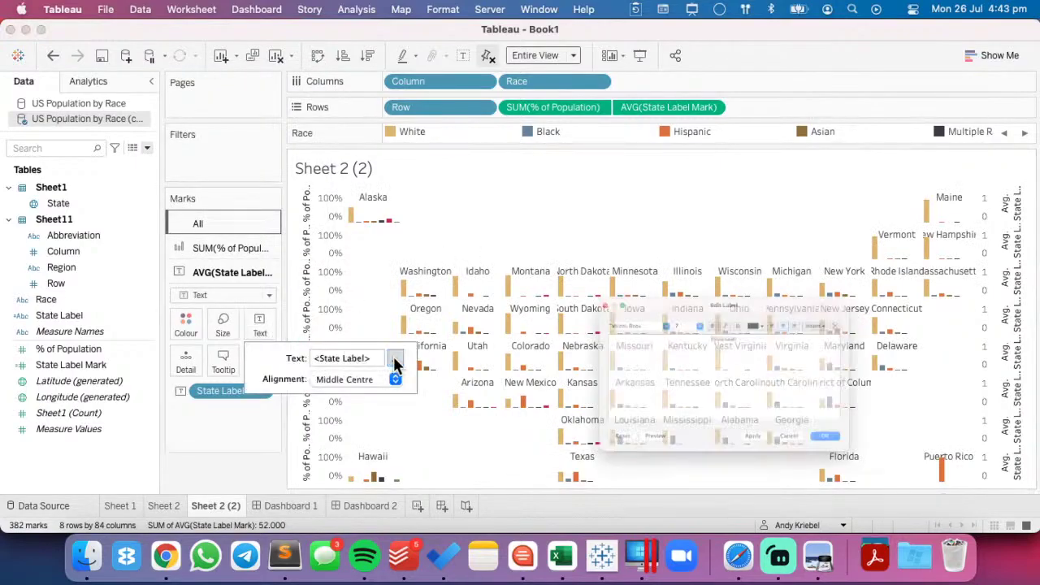
{"action": "key", "text": "super+a"}
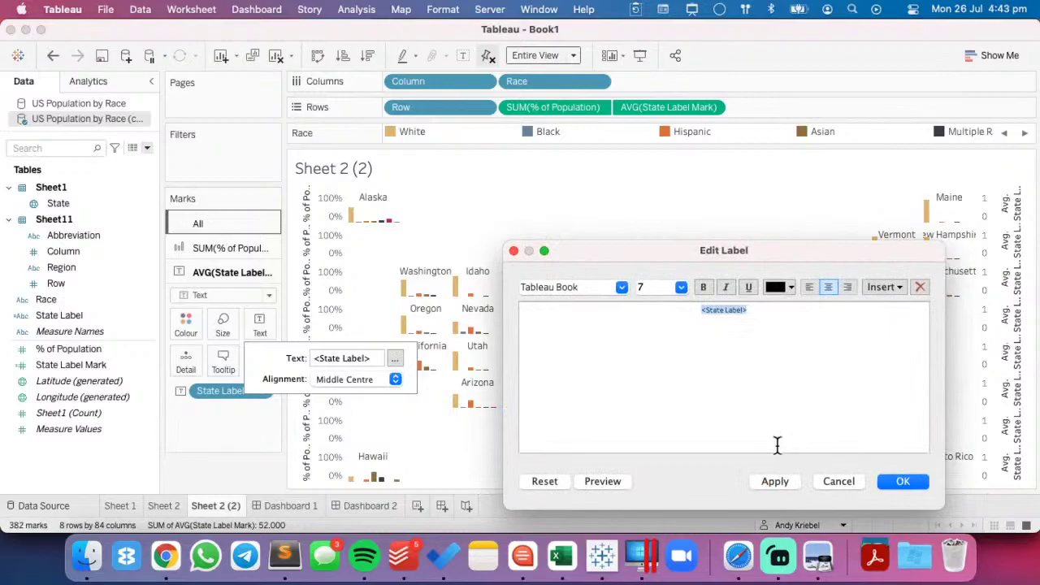
{"action": "left_click", "coordinate": [772, 481]}
{"action": "left_click", "coordinate": [903, 481]}
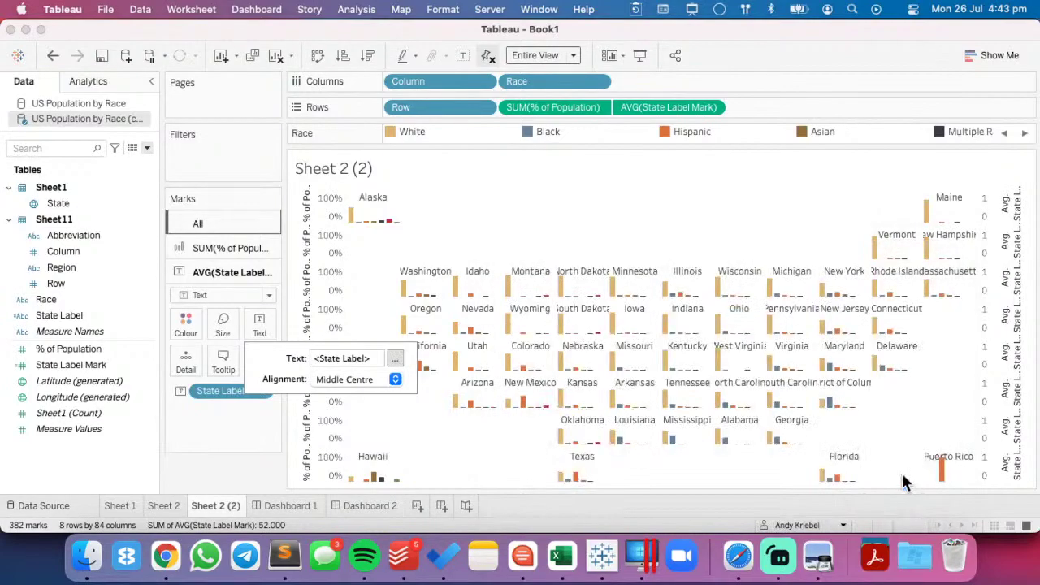
- Reduce the mark size of the AVG(State Label Mark) text so the state names are smaller
{"action": "left_click", "coordinate": [222, 325]}
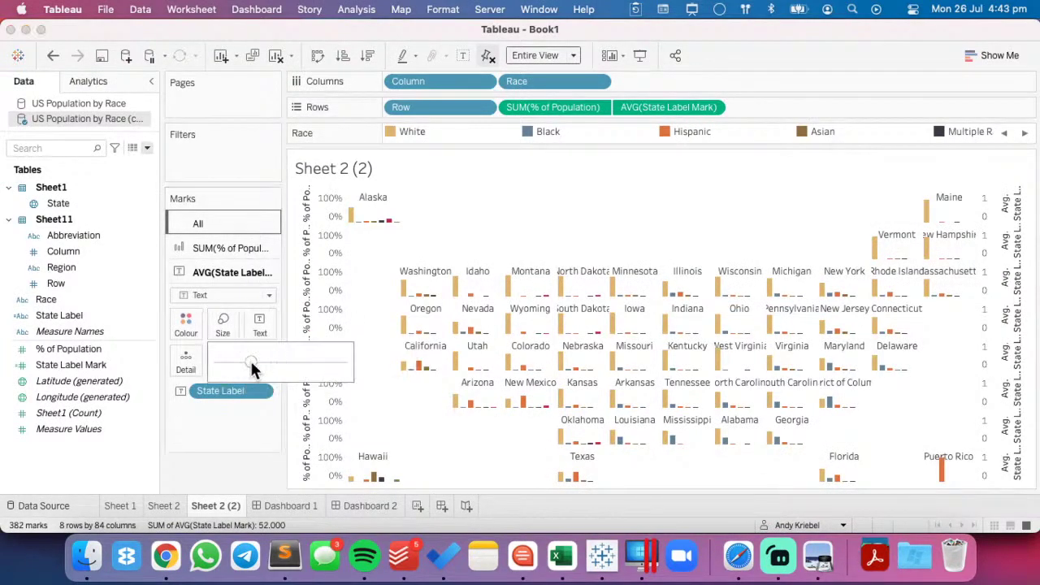
{"action": "left_click", "coordinate": [229, 364]}
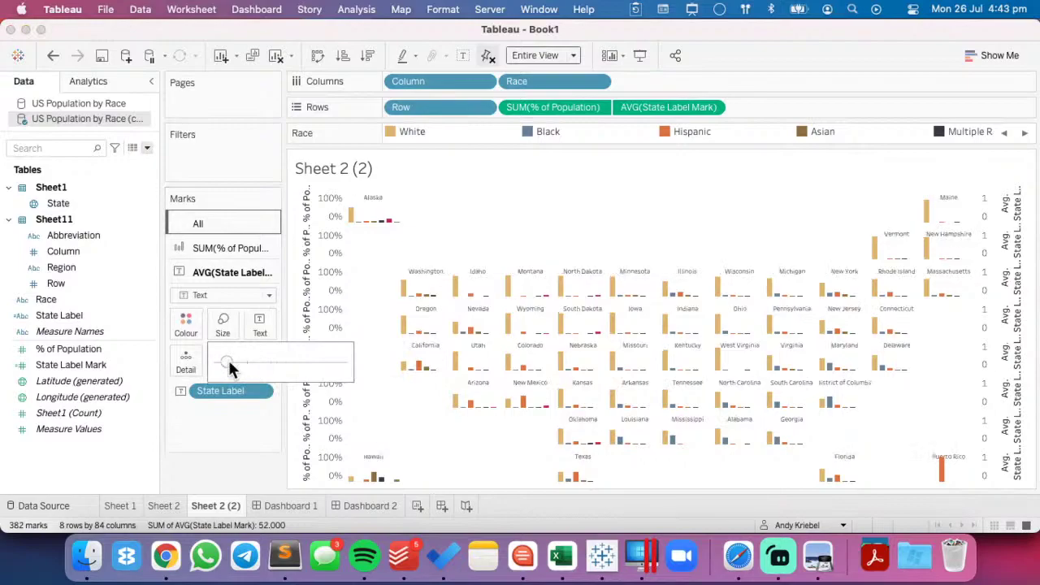
{"action": "left_click", "coordinate": [228, 460]}
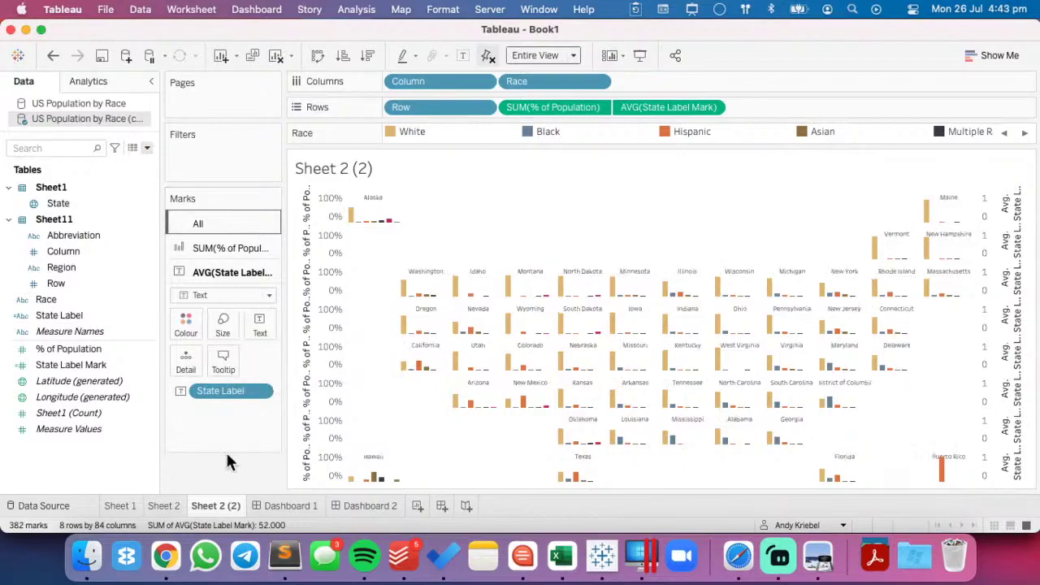
{"action": "mouse_move", "coordinate": [963, 254]}
{"action": "right_click", "coordinate": [990, 237]}
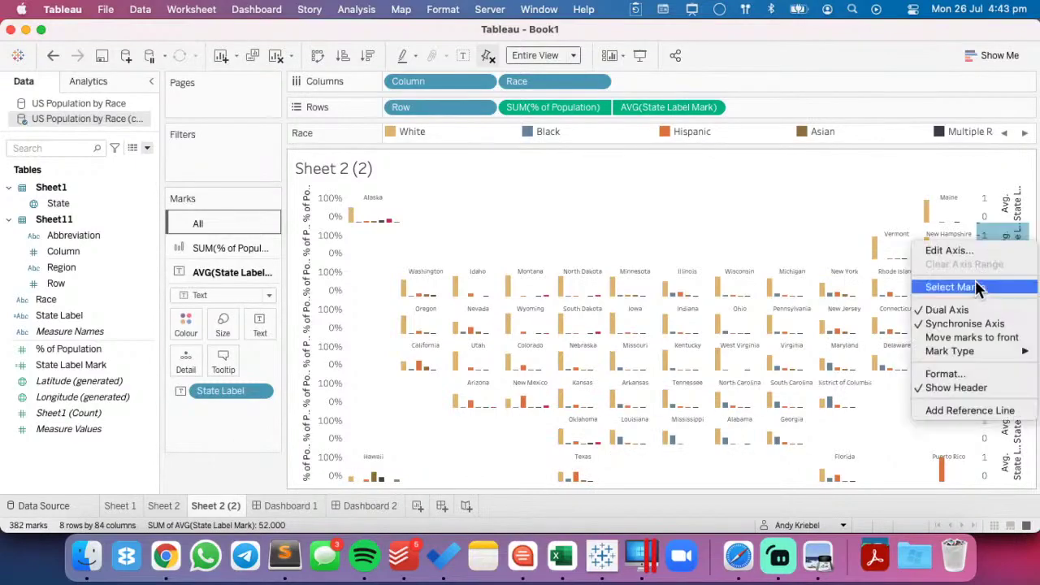
{"action": "left_click", "coordinate": [726, 259]}
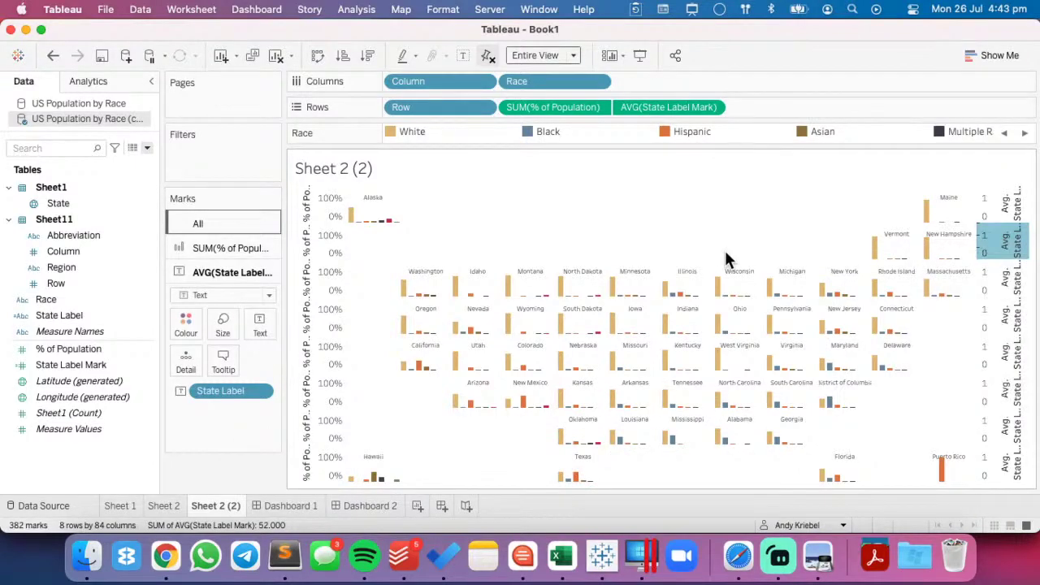
- Remove Sheet 1 from Dashboard 2
{"action": "left_click", "coordinate": [299, 504]}
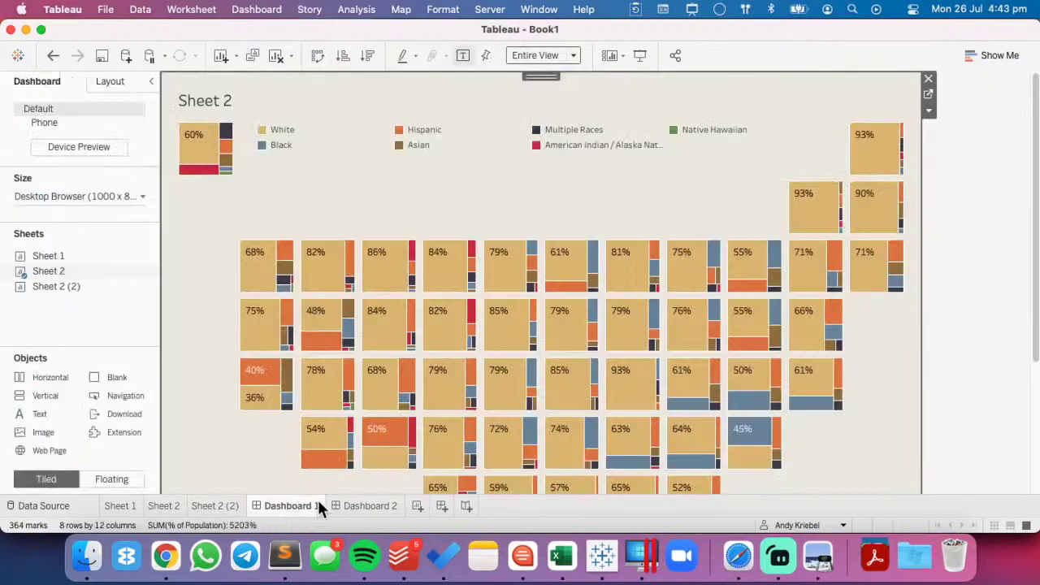
{"action": "left_click", "coordinate": [362, 505]}
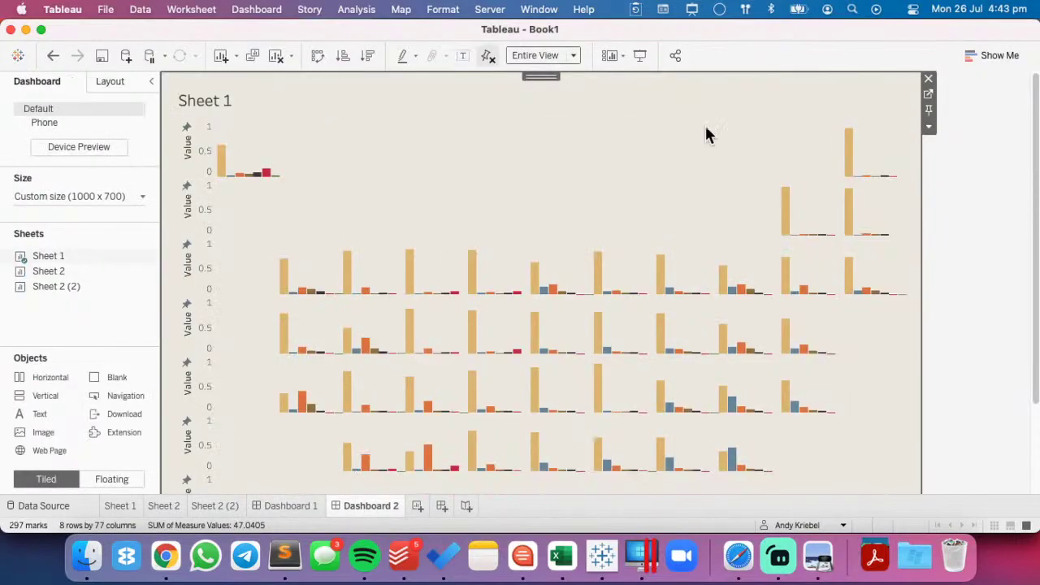
{"action": "left_click", "coordinate": [928, 78]}
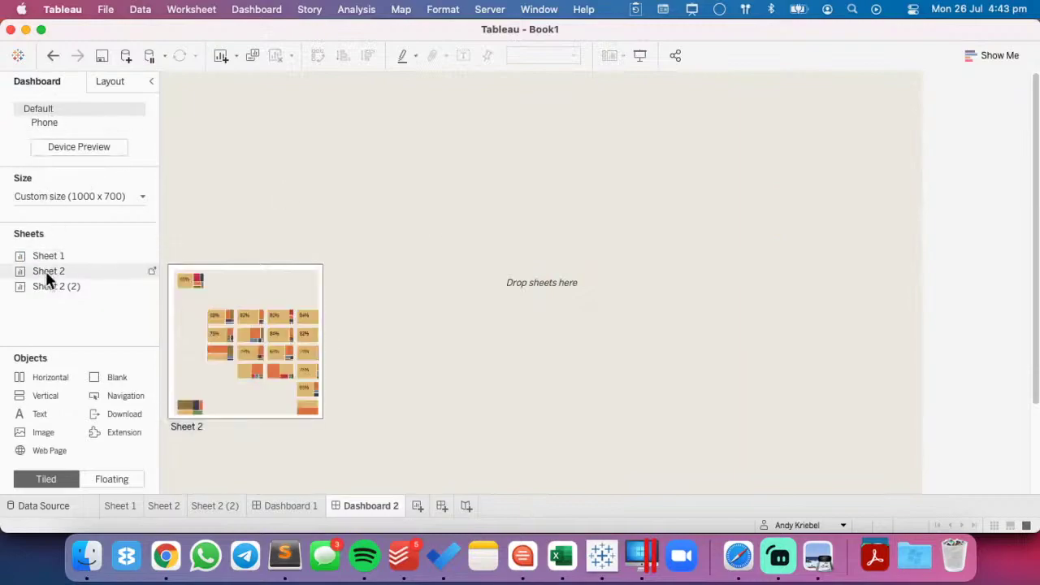
- Place Sheet 2 (2) on Dashboard 2 as a tiled sheet and remove its Race colour legend
{"action": "mouse_move", "coordinate": [47, 288]}
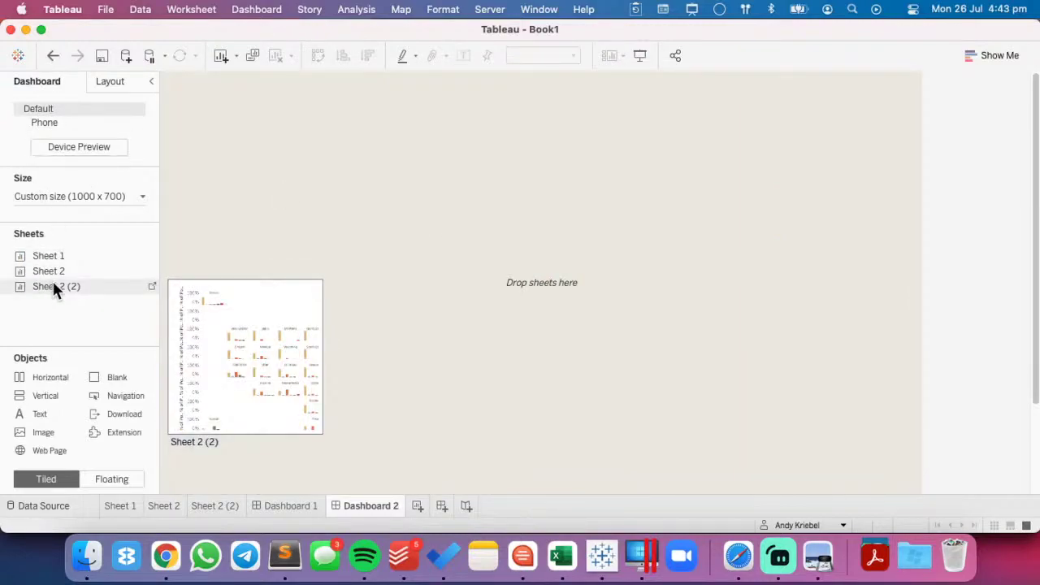
{"action": "left_click_drag", "start_coordinate": [53, 282], "coordinate": [130, 226]}
{"action": "left_click_drag", "start_coordinate": [65, 260], "coordinate": [273, 210]}
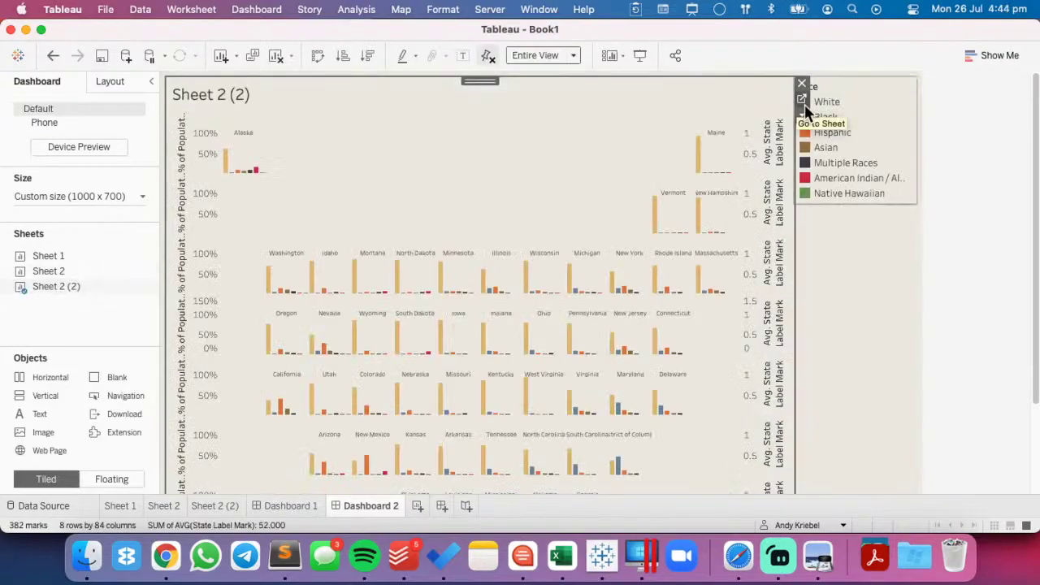
{"action": "left_click", "coordinate": [870, 79]}
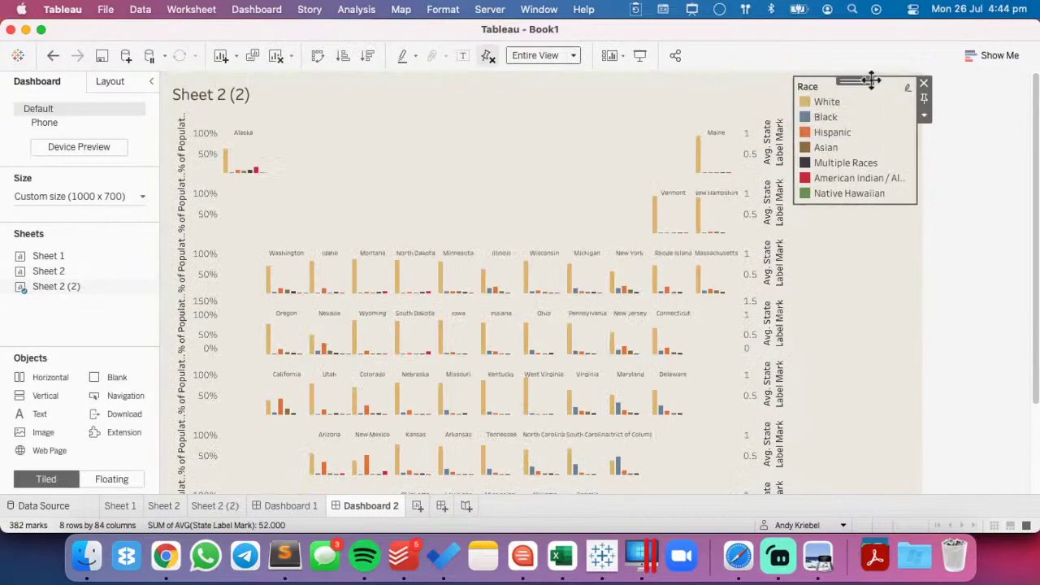
{"action": "left_click", "coordinate": [924, 84]}
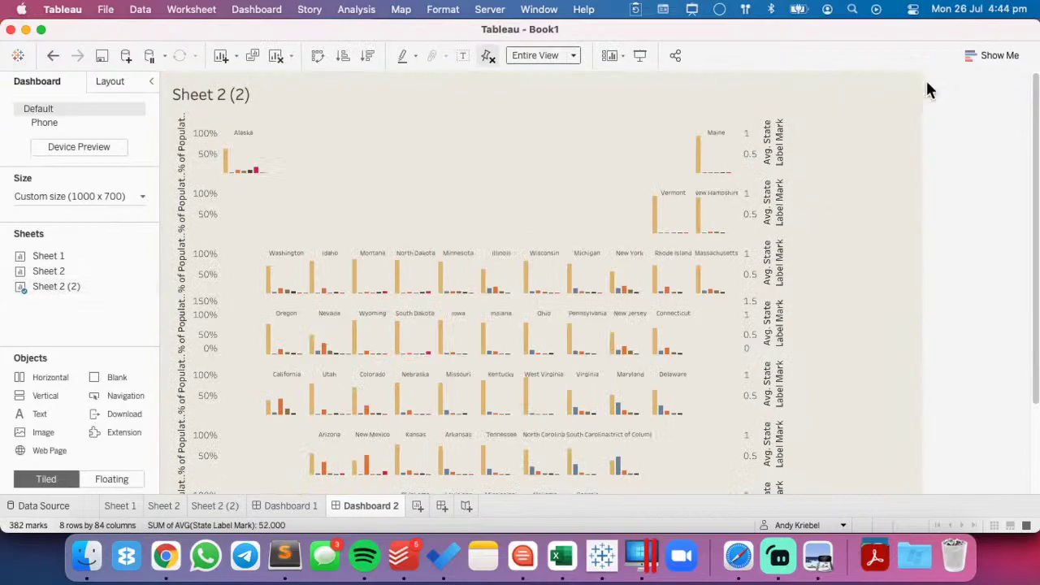
- Hide the axis headers of the Sheet 2 (2) chart on the dashboard
{"action": "right_click", "coordinate": [187, 153]}
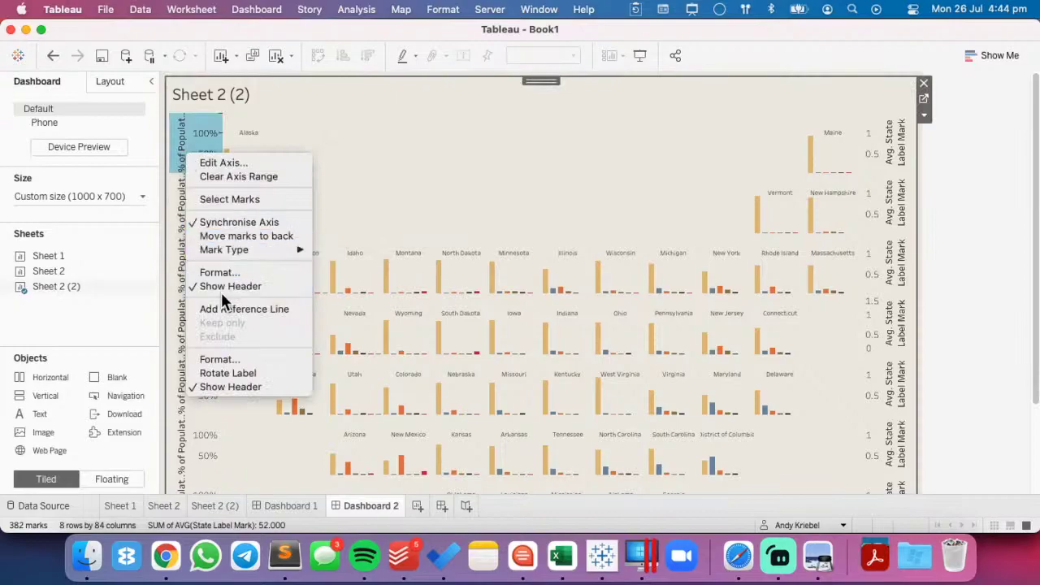
{"action": "left_click", "coordinate": [226, 285]}
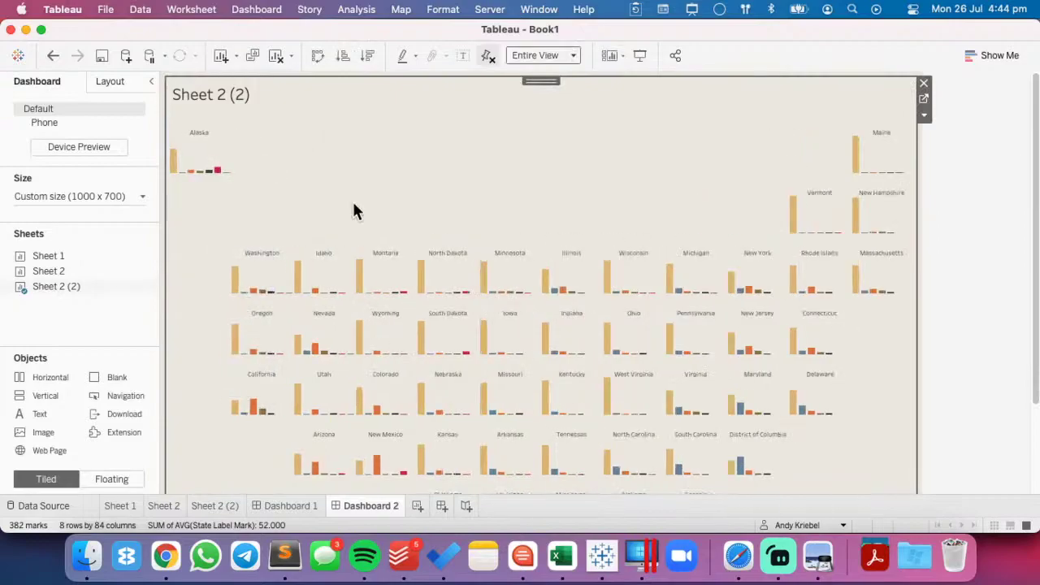
- Exclude the Column, Row and AVG(State Label Mark) fields from the tooltips of Sheet 2 (2)
{"action": "mouse_move", "coordinate": [175, 167]}
{"action": "left_click", "coordinate": [205, 509]}
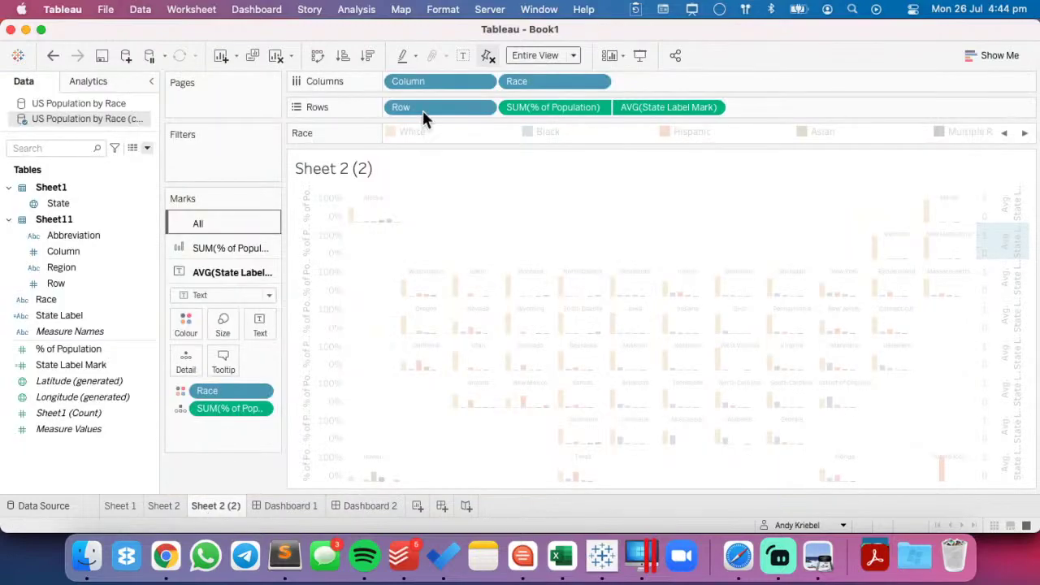
{"action": "left_click", "coordinate": [485, 81]}
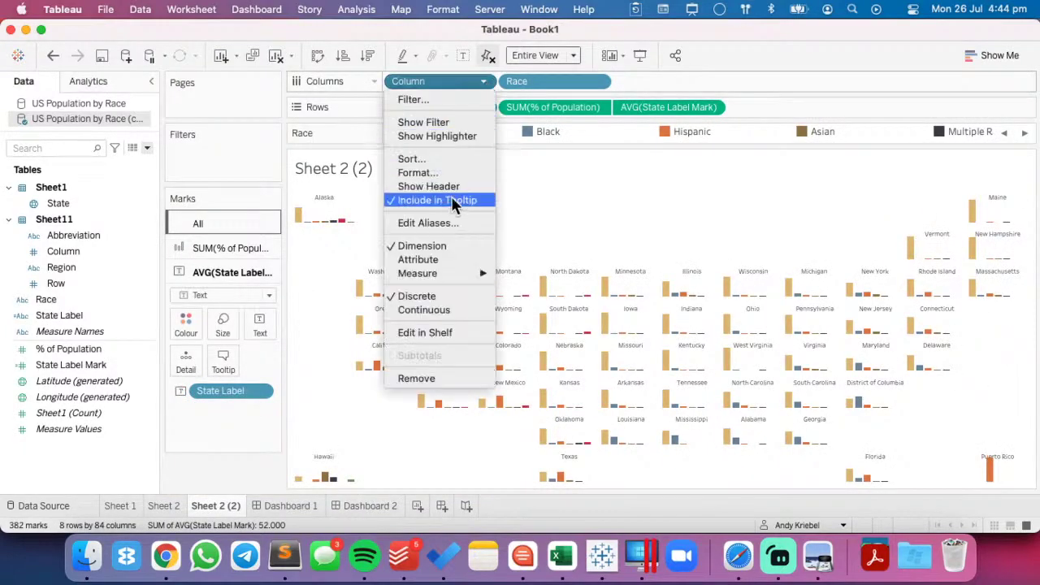
{"action": "left_click", "coordinate": [451, 202]}
{"action": "left_click", "coordinate": [484, 107]}
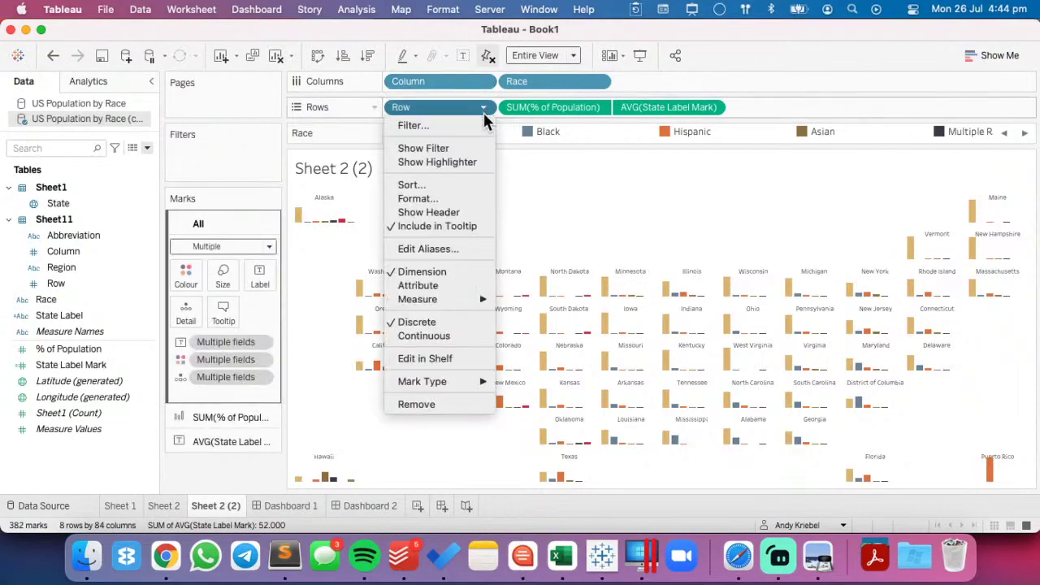
{"action": "left_click", "coordinate": [445, 225]}
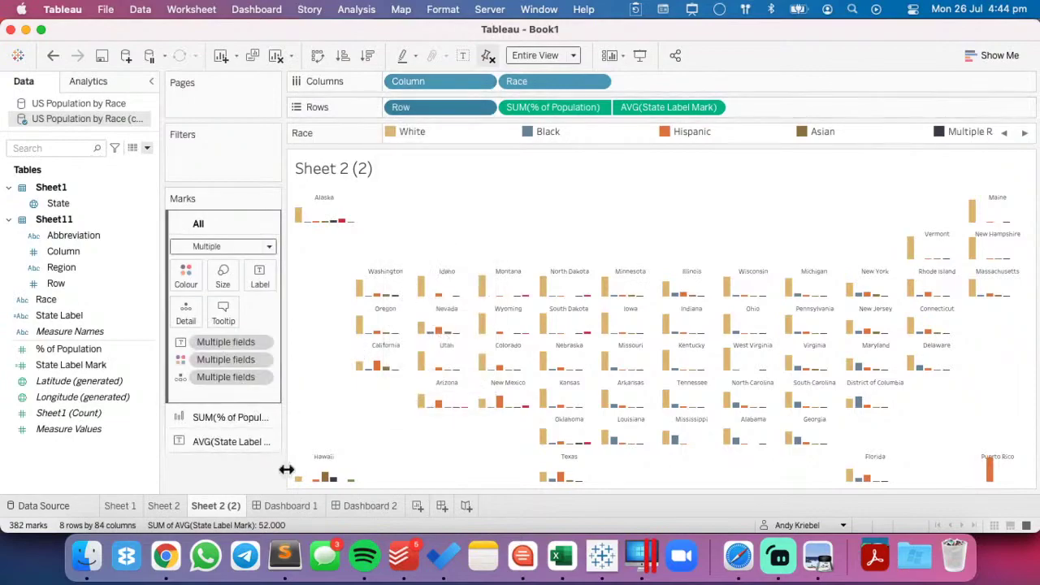
{"action": "left_click", "coordinate": [713, 106]}
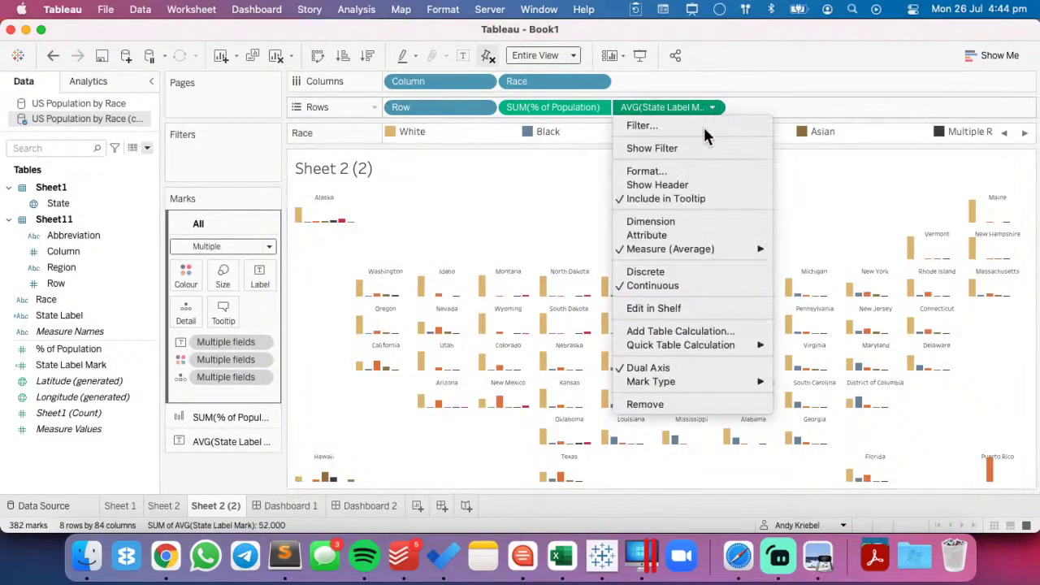
{"action": "left_click", "coordinate": [674, 199]}
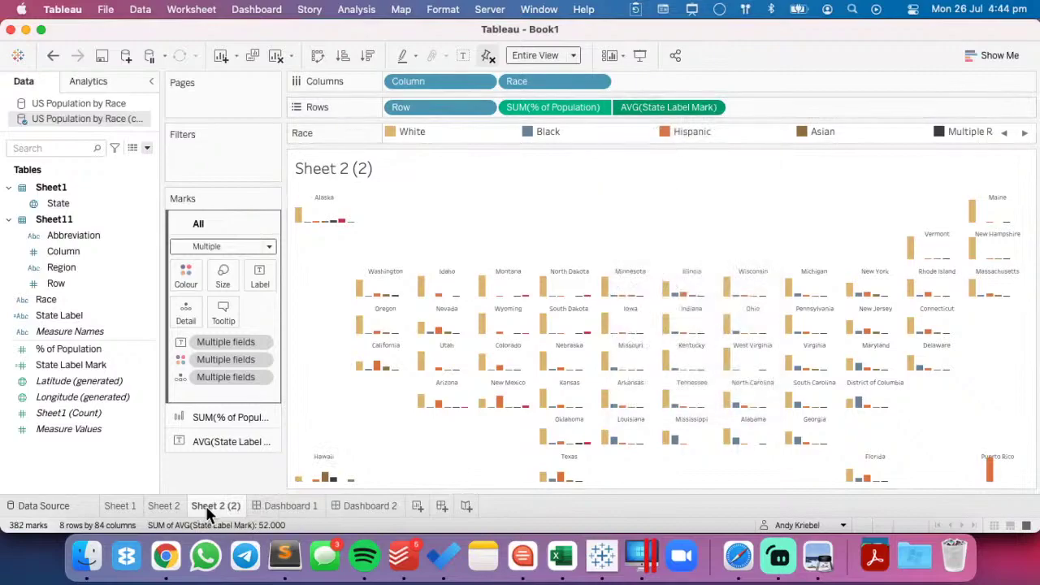
- Delete the top-level Tiled container and its contents from Dashboard 2
{"action": "left_click", "coordinate": [342, 504]}
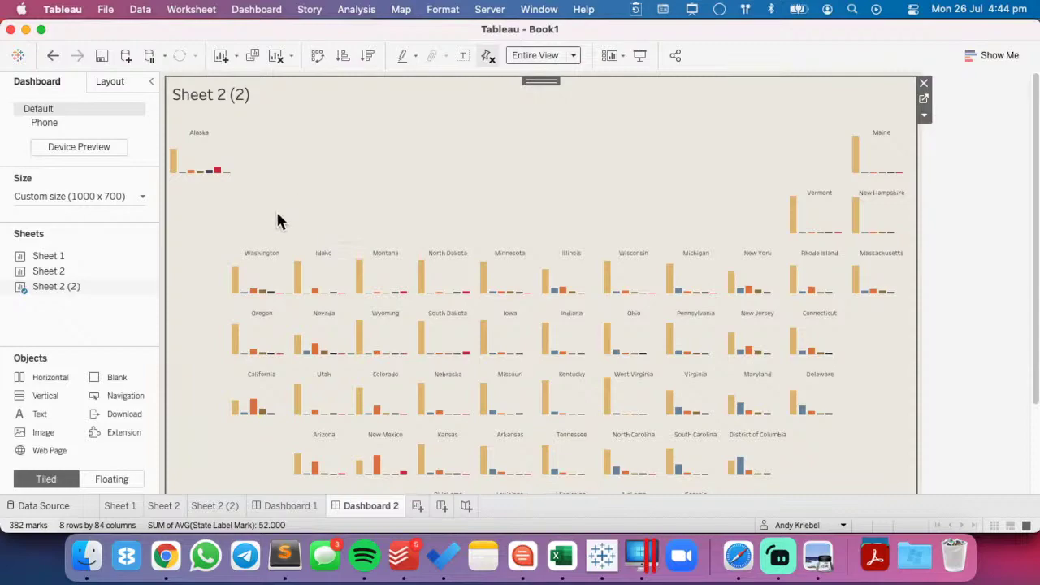
{"action": "left_click", "coordinate": [118, 82]}
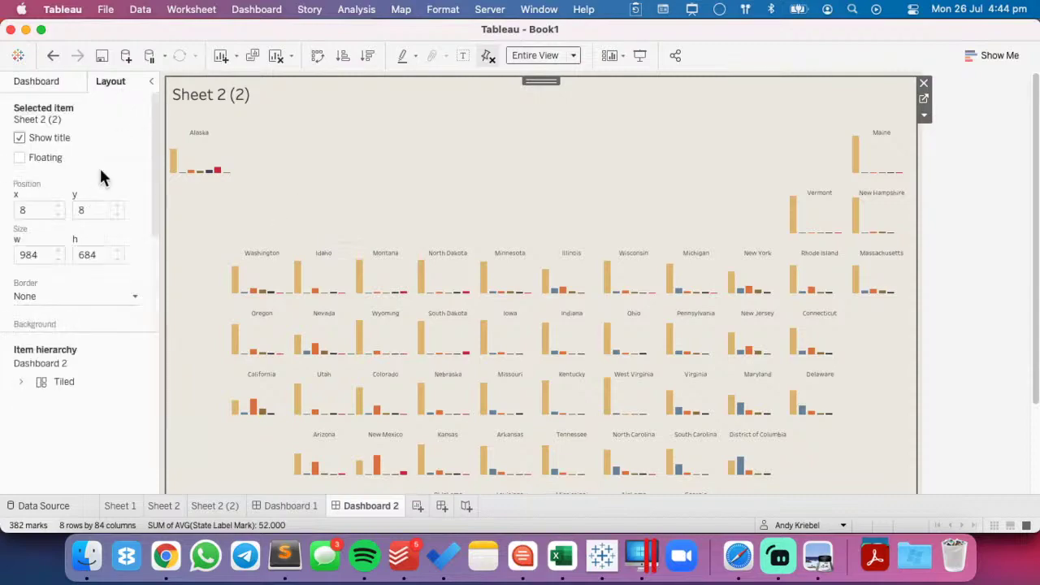
{"action": "left_click", "coordinate": [21, 380]}
{"action": "left_click", "coordinate": [60, 382]}
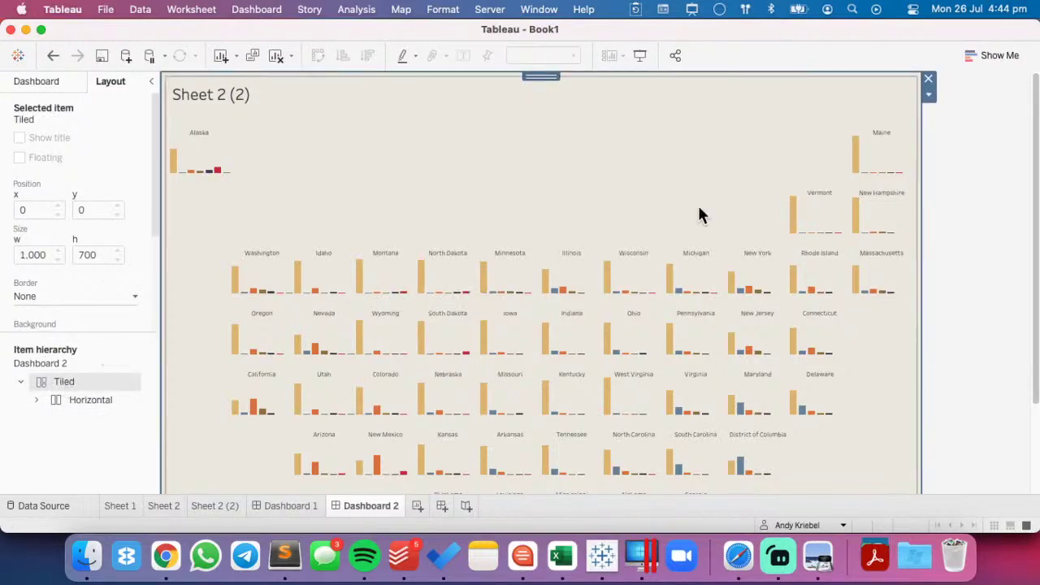
{"action": "left_click", "coordinate": [929, 82]}
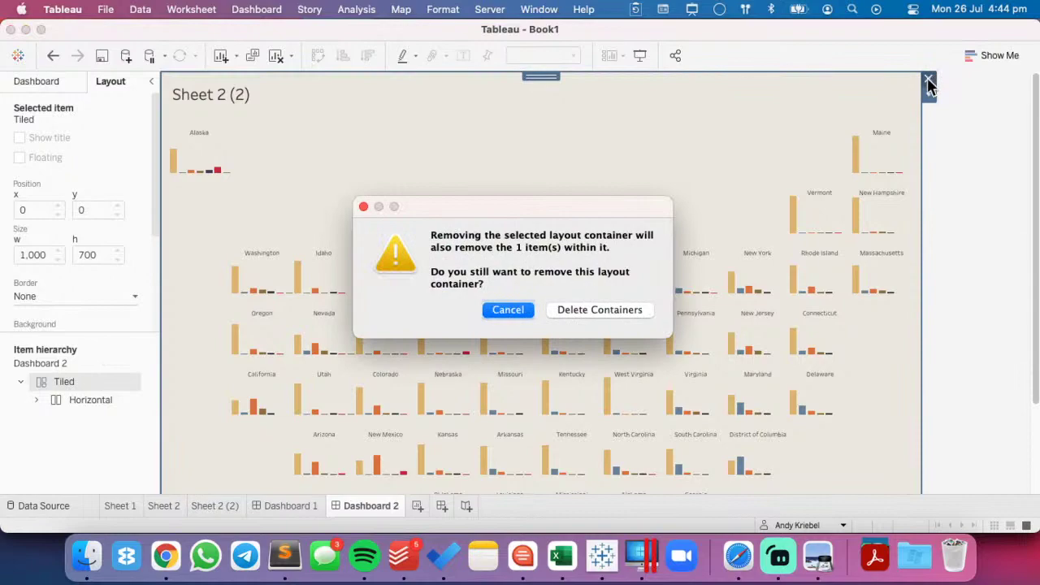
{"action": "left_click", "coordinate": [577, 313]}
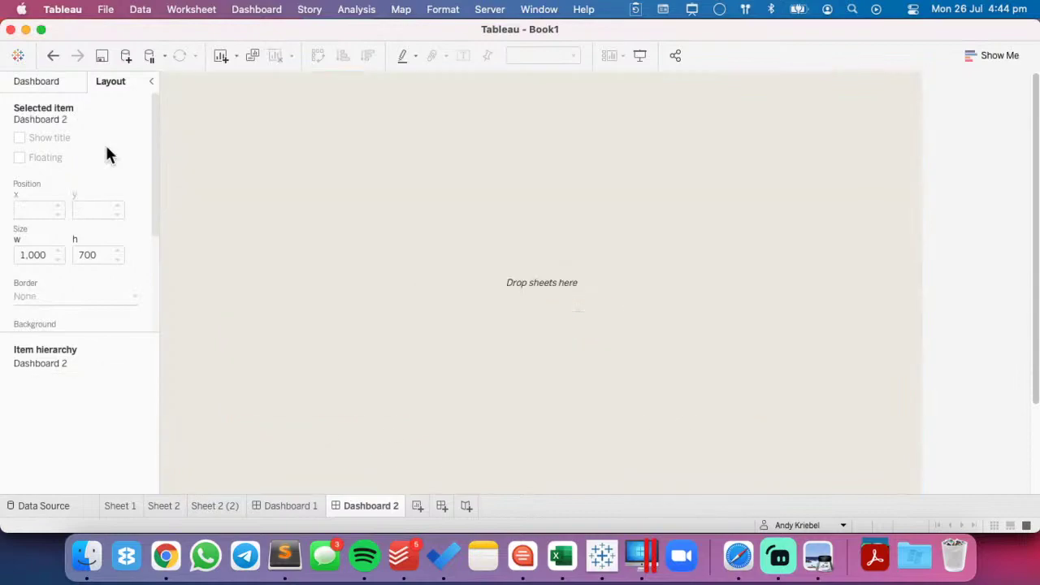
- Add a floating vertical container to Dashboard 2 and position it at x 0, y 0
{"action": "left_click", "coordinate": [39, 80]}
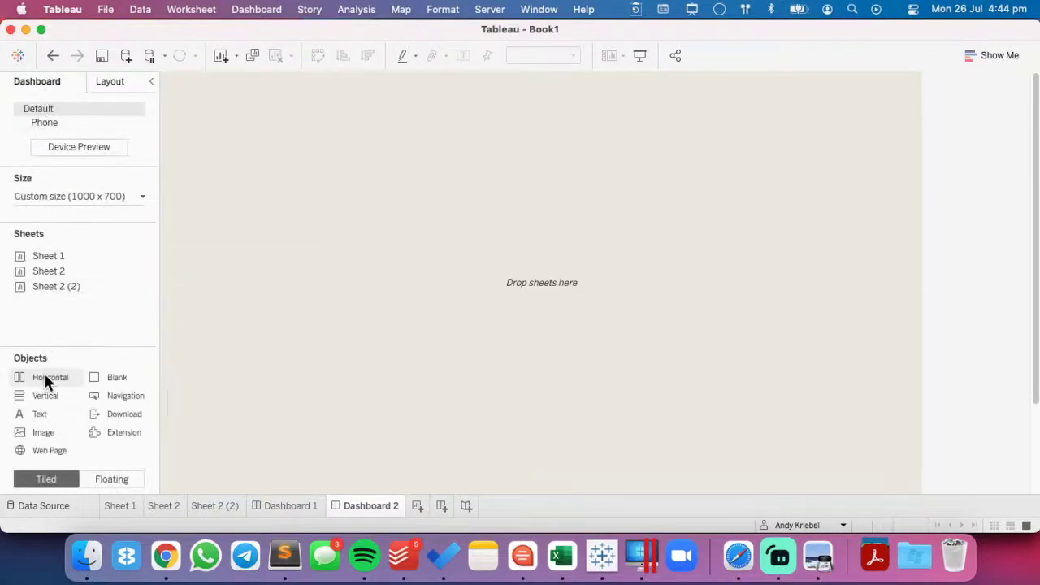
{"action": "left_click_drag", "start_coordinate": [44, 396], "coordinate": [318, 173]}
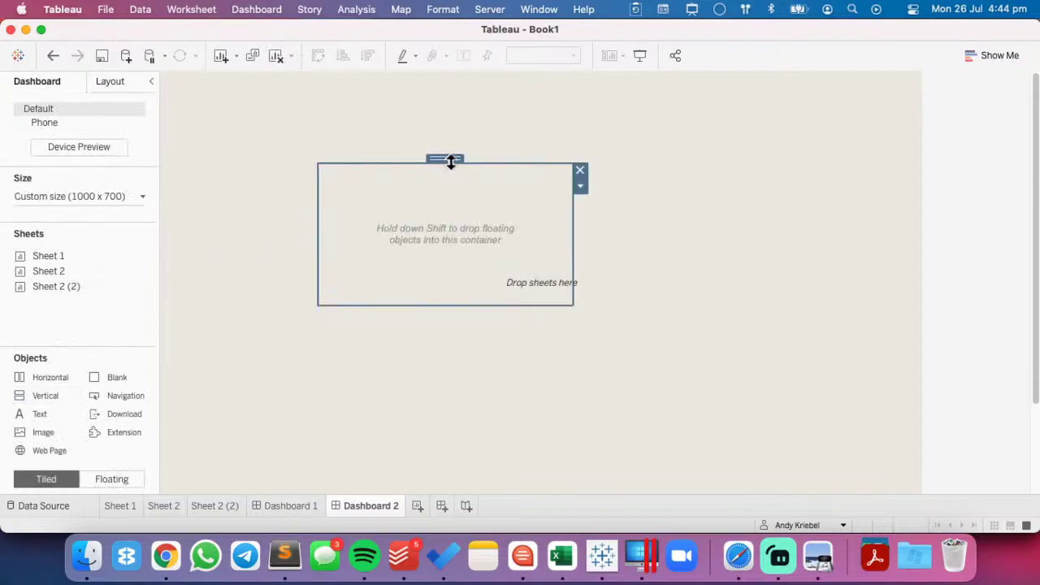
{"action": "left_click", "coordinate": [100, 75]}
{"action": "left_click", "coordinate": [39, 210]}
{"action": "type", "text": "0"}
{"action": "key", "text": "Tab"}
{"action": "type", "text": "0"}
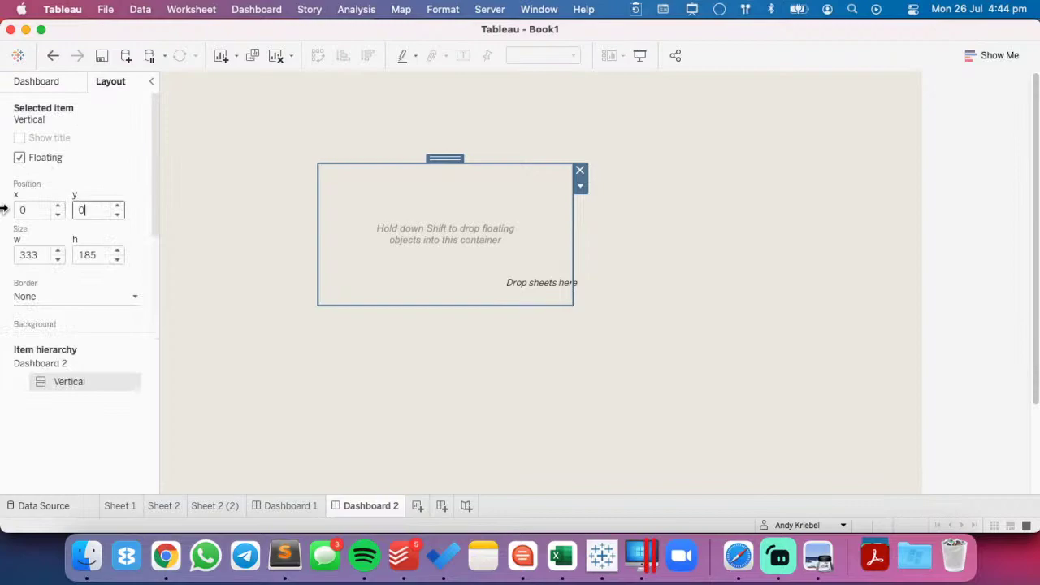
- Set the floating vertical container's size to 1,000 wide and 700 high
{"action": "key", "text": "Tab"}
{"action": "type", "text": "100"}
{"action": "key", "text": "Tab"}
{"action": "type", "text": "80"}
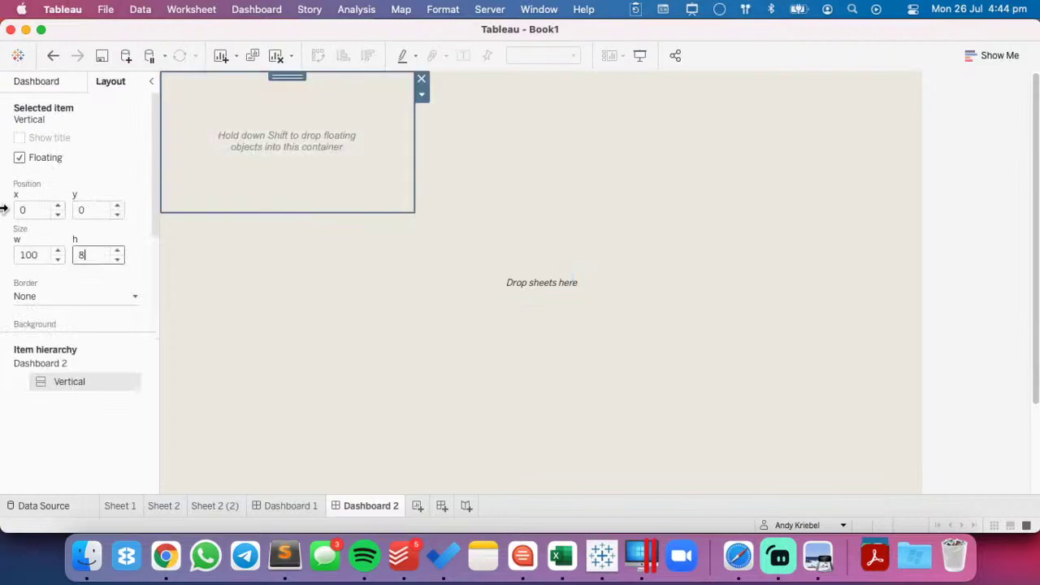
{"action": "key", "text": "BackSpace"}
{"action": "key", "text": "BackSpace"}
{"action": "type", "text": "700"}
{"action": "key", "text": "Tab"}
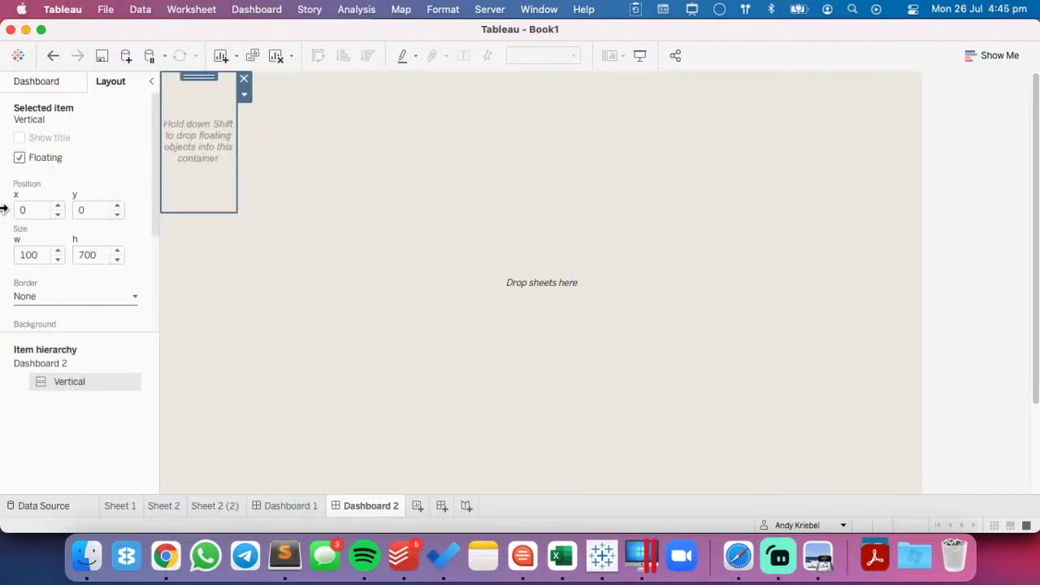
{"action": "left_click", "coordinate": [45, 253]}
{"action": "type", "text": "0"}
{"action": "key", "text": "Tab"}
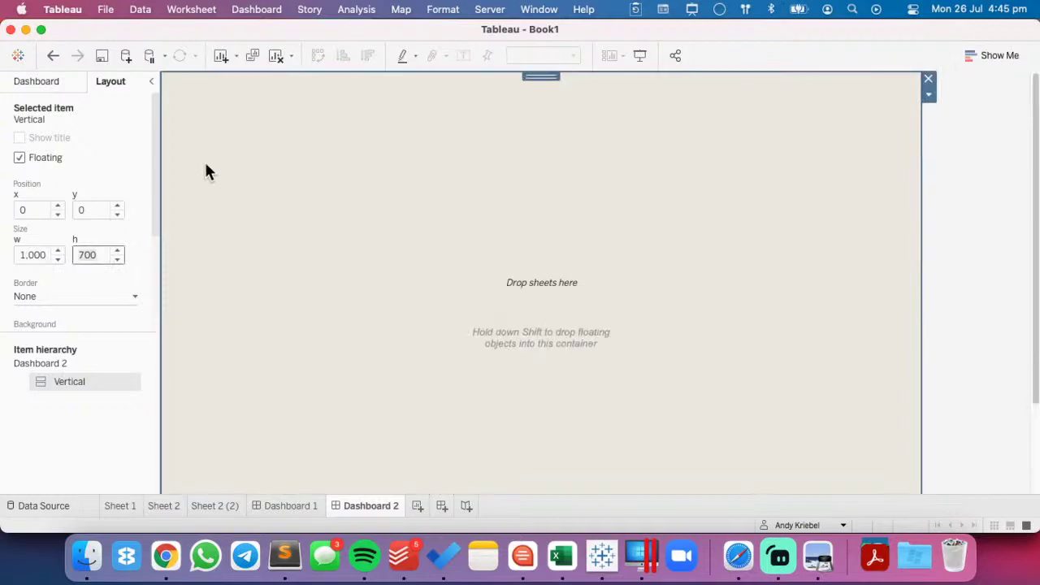
- Set the vertical container's inner padding to 20 on all sides
{"action": "left_click", "coordinate": [50, 84]}
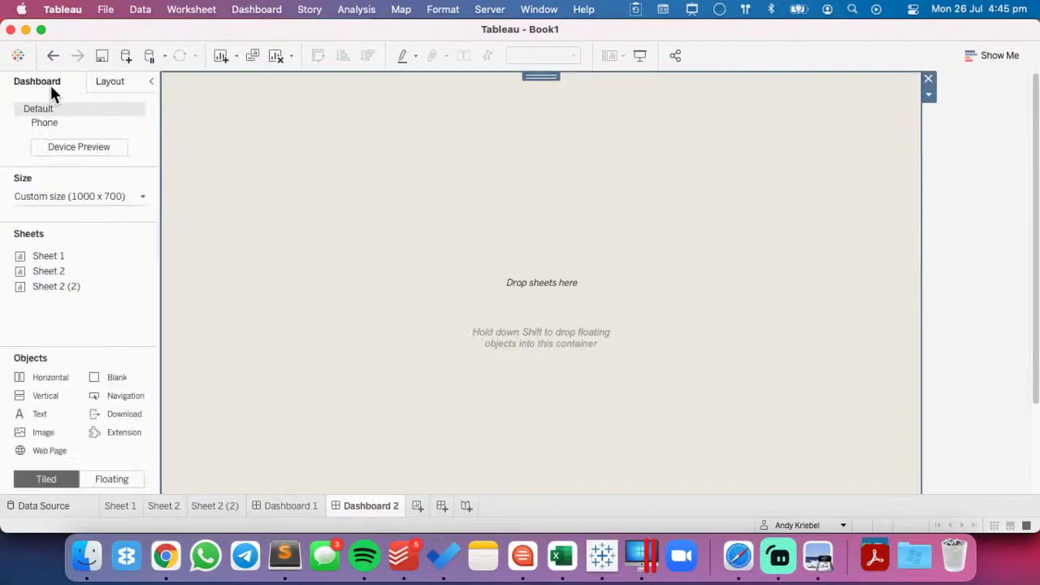
{"action": "left_click", "coordinate": [112, 84]}
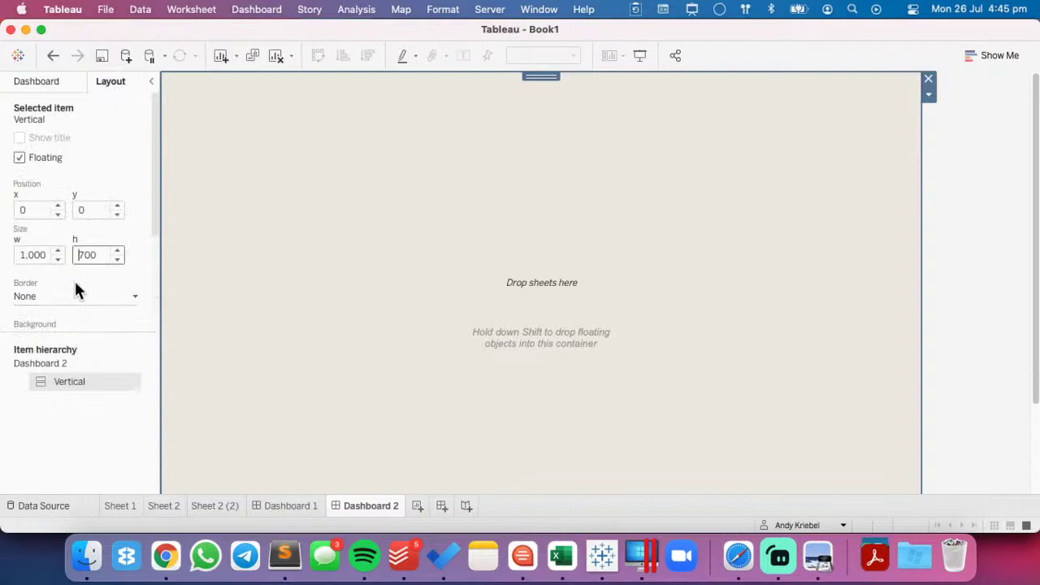
{"action": "scroll", "coordinate": [74, 278], "scroll_direction": "down", "scroll_amount": 4}
{"action": "left_click", "coordinate": [55, 303]}
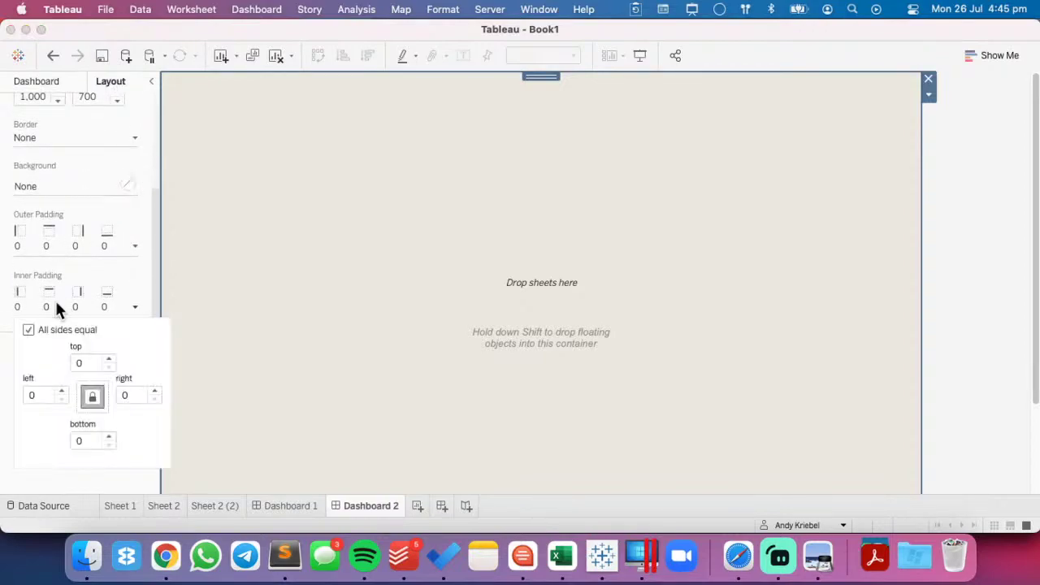
{"action": "left_click", "coordinate": [74, 363]}
{"action": "type", "text": "2"}
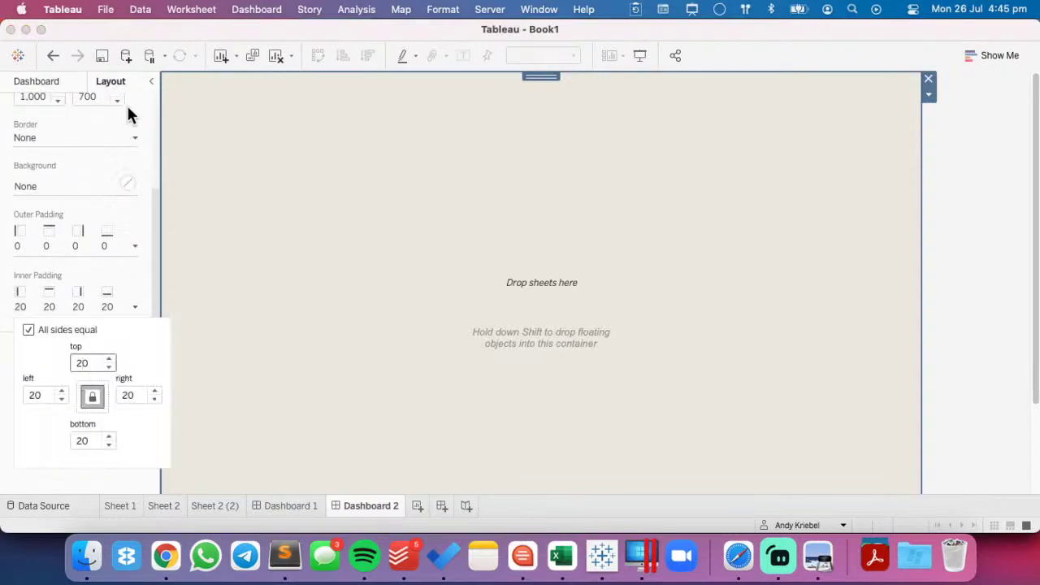
- Place Sheet 2 (2) inside the vertical container and remove the Tiled container holding the Race legend from Dashboard 2
{"action": "left_click", "coordinate": [40, 84]}
{"action": "left_click_drag", "start_coordinate": [50, 286], "coordinate": [381, 216]}
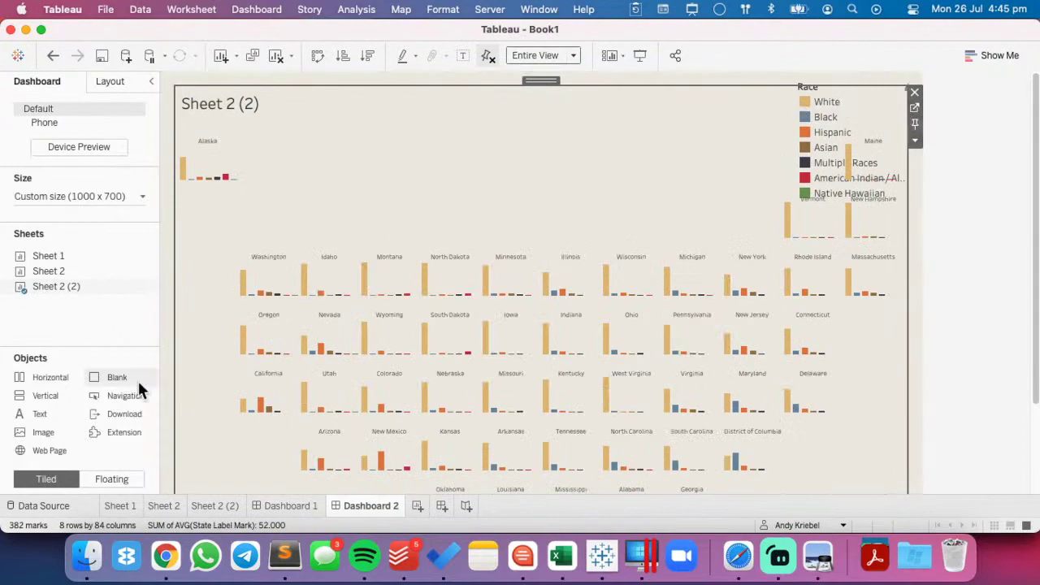
{"action": "left_click", "coordinate": [112, 82]}
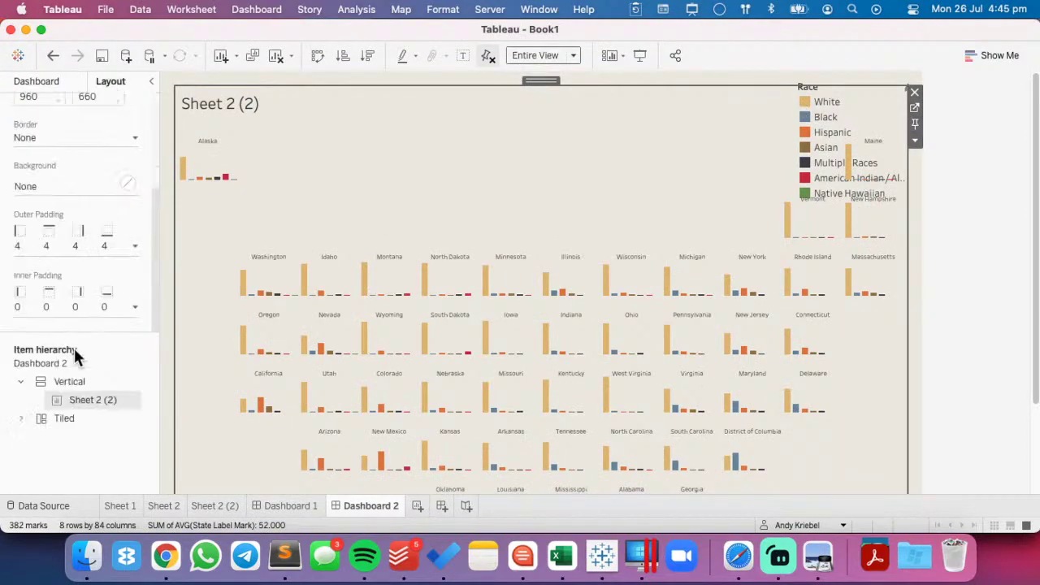
{"action": "left_click", "coordinate": [57, 418]}
{"action": "right_click", "coordinate": [59, 416]}
{"action": "left_click", "coordinate": [92, 463]}
{"action": "left_click", "coordinate": [562, 309]}
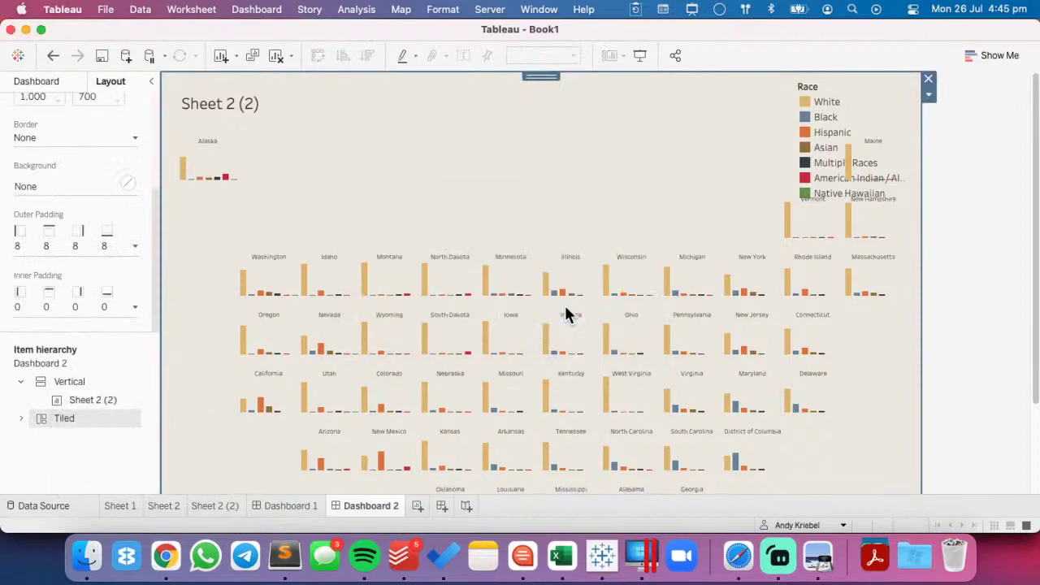
- Resize Dashboard 2 to a fixed custom size of 1100 px wide by 800 px high
{"action": "scroll", "coordinate": [960, 217], "scroll_direction": "down", "scroll_amount": 5}
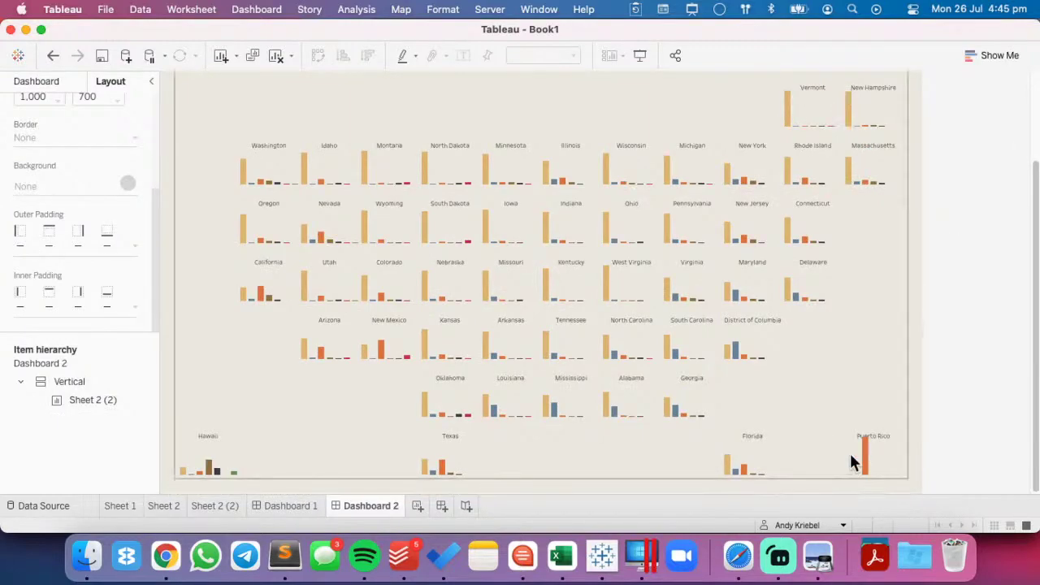
{"action": "mouse_move", "coordinate": [868, 462]}
{"action": "left_click", "coordinate": [869, 376]}
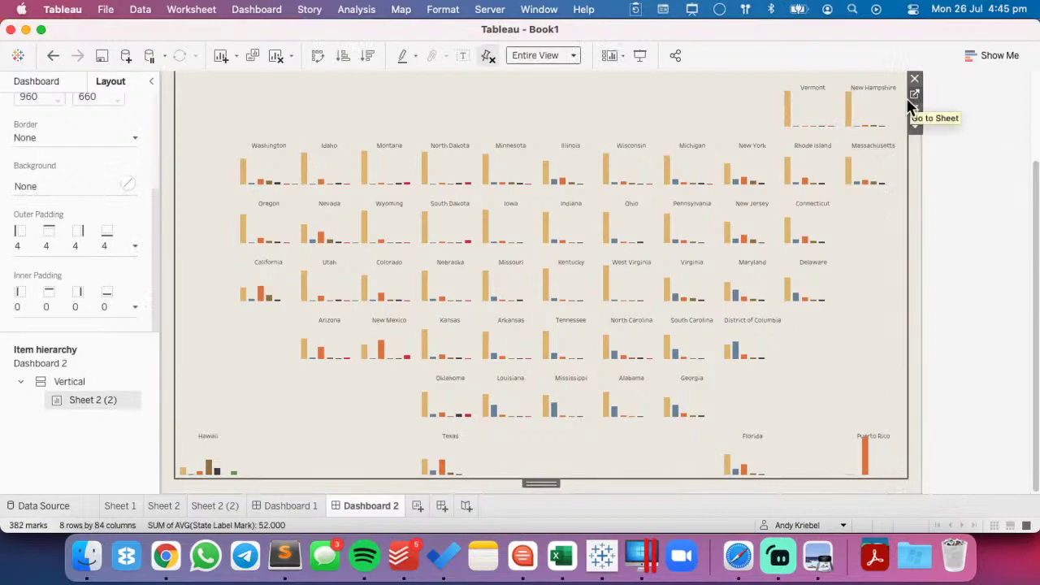
{"action": "scroll", "coordinate": [71, 152], "scroll_direction": "up", "scroll_amount": 5}
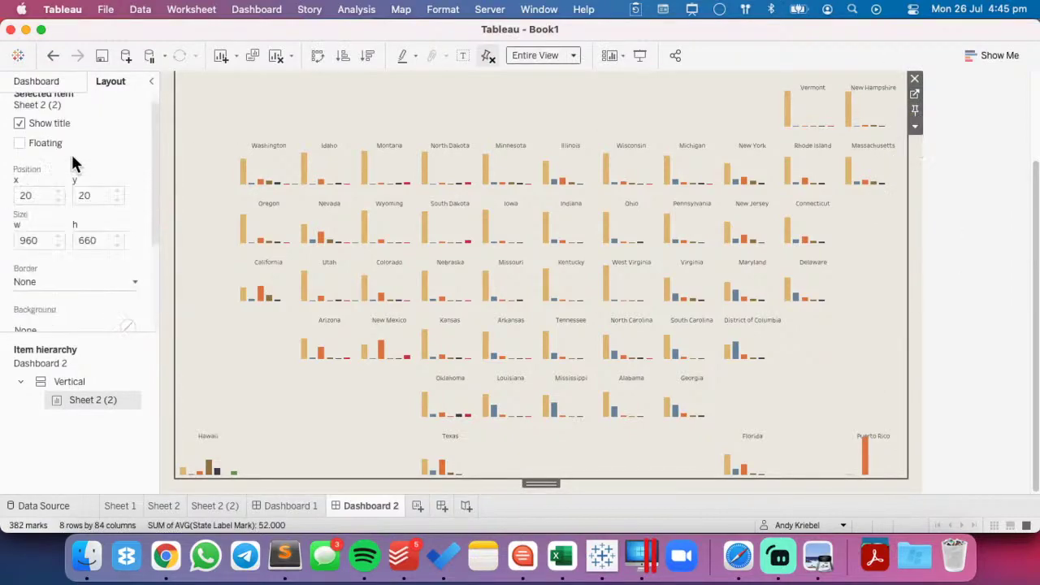
{"action": "left_click", "coordinate": [25, 81]}
{"action": "left_click", "coordinate": [51, 197]}
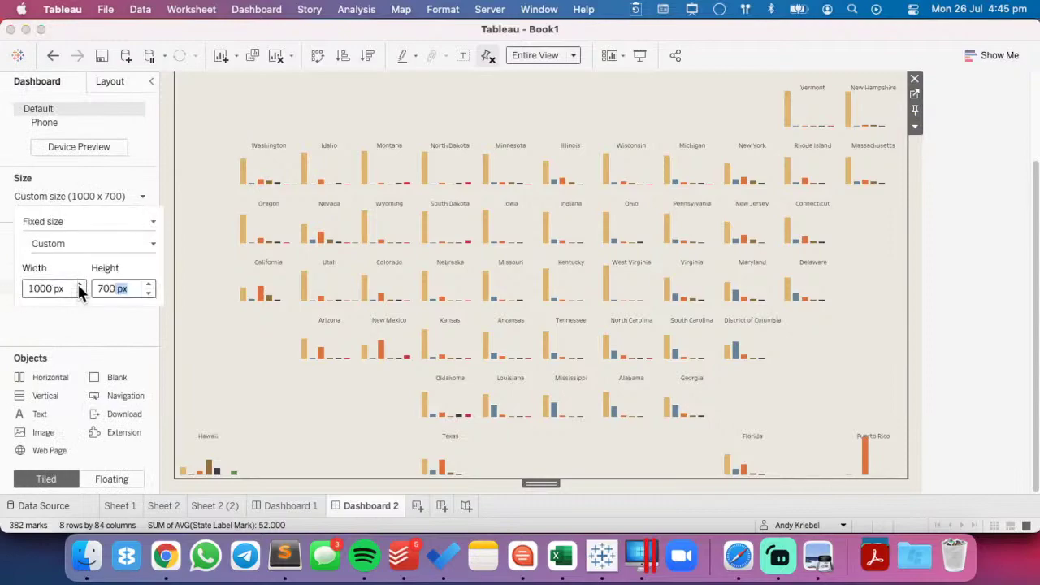
{"action": "left_click", "coordinate": [80, 284]}
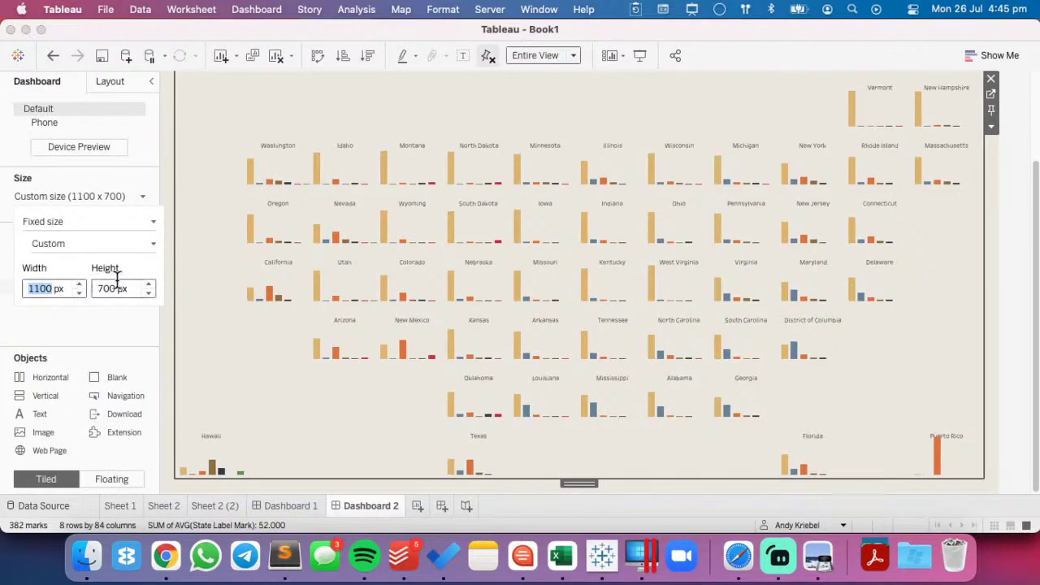
{"action": "left_click", "coordinate": [149, 284]}
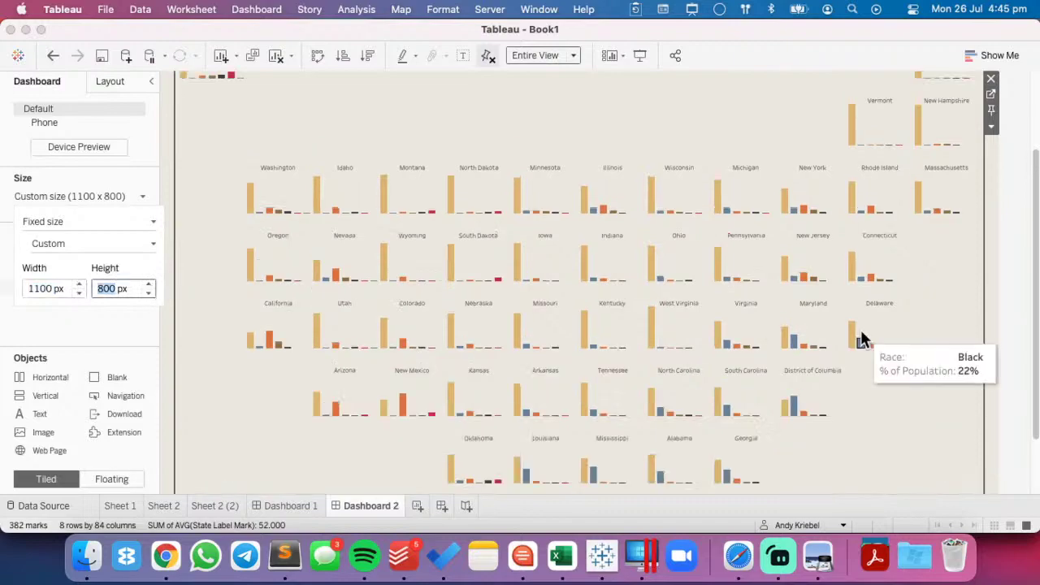
{"action": "scroll", "coordinate": [1023, 367], "scroll_direction": "down", "scroll_amount": 3}
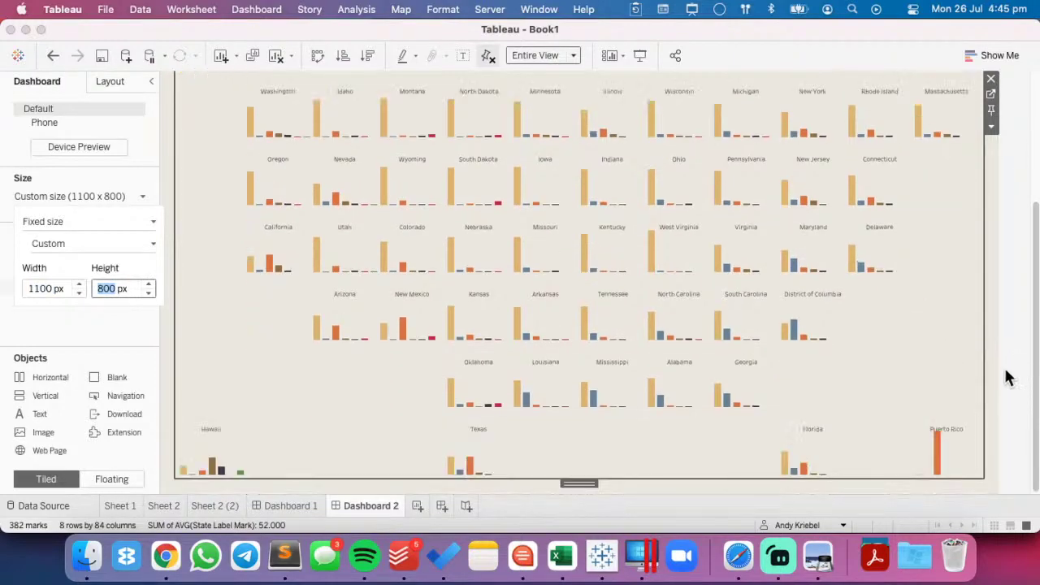
{"action": "left_click", "coordinate": [938, 406]}
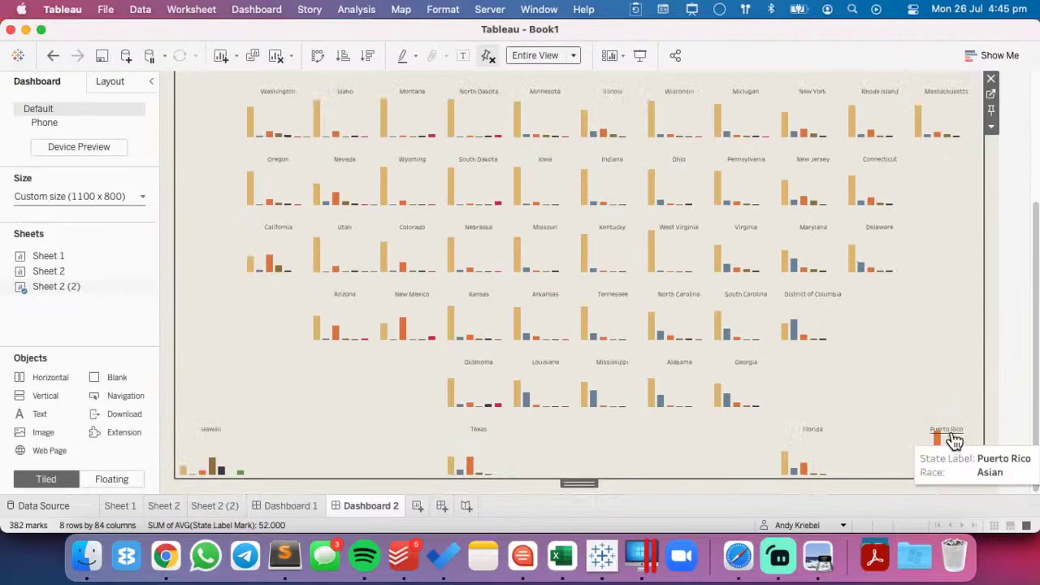
- Show the % of Population axis header on Sheet 2 (2) and set the axis range to Automatic
{"action": "left_click", "coordinate": [204, 506]}
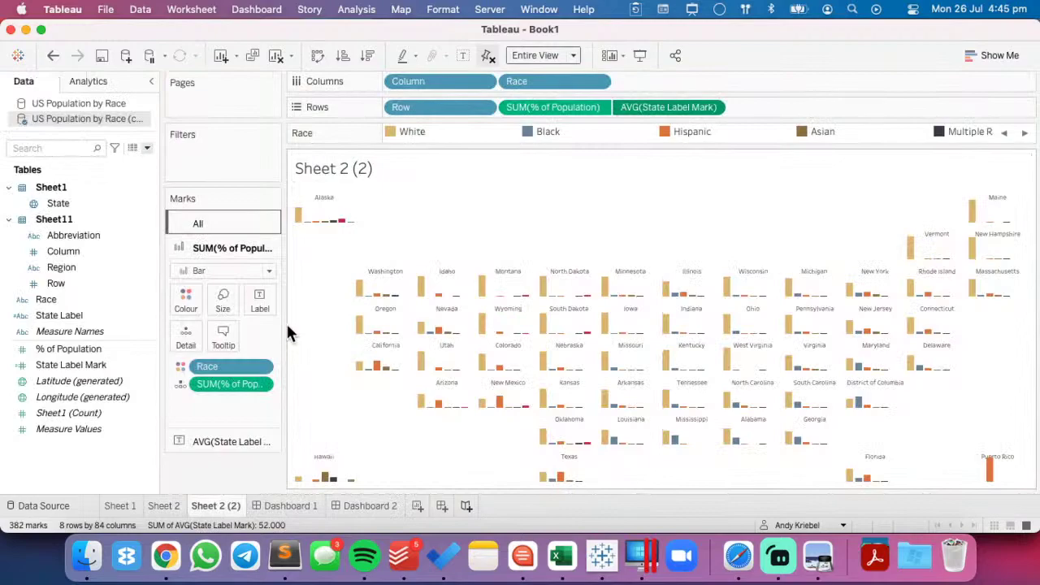
{"action": "left_click", "coordinate": [598, 107]}
{"action": "left_click", "coordinate": [535, 188]}
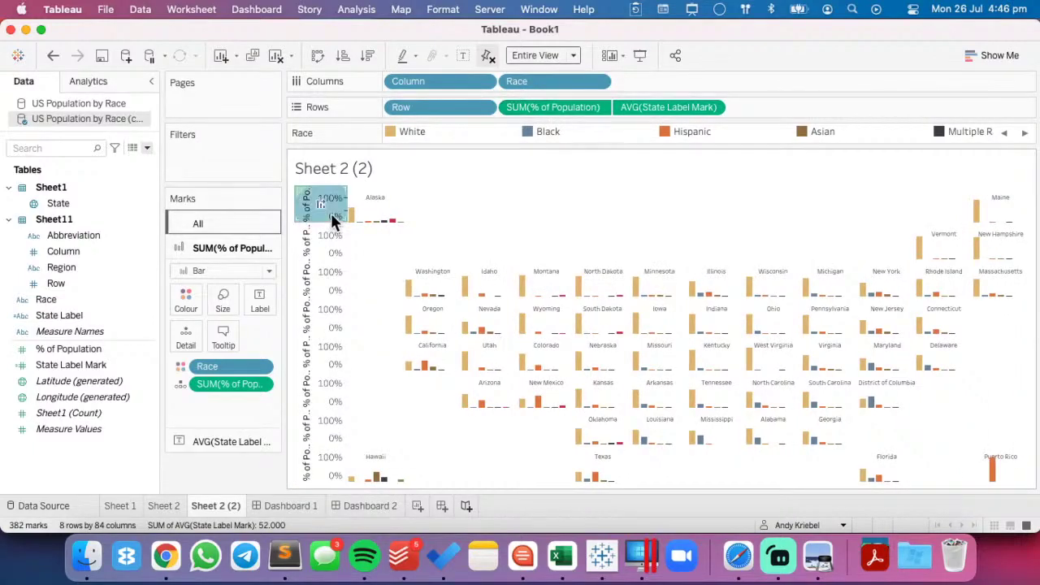
{"action": "right_click", "coordinate": [330, 213]}
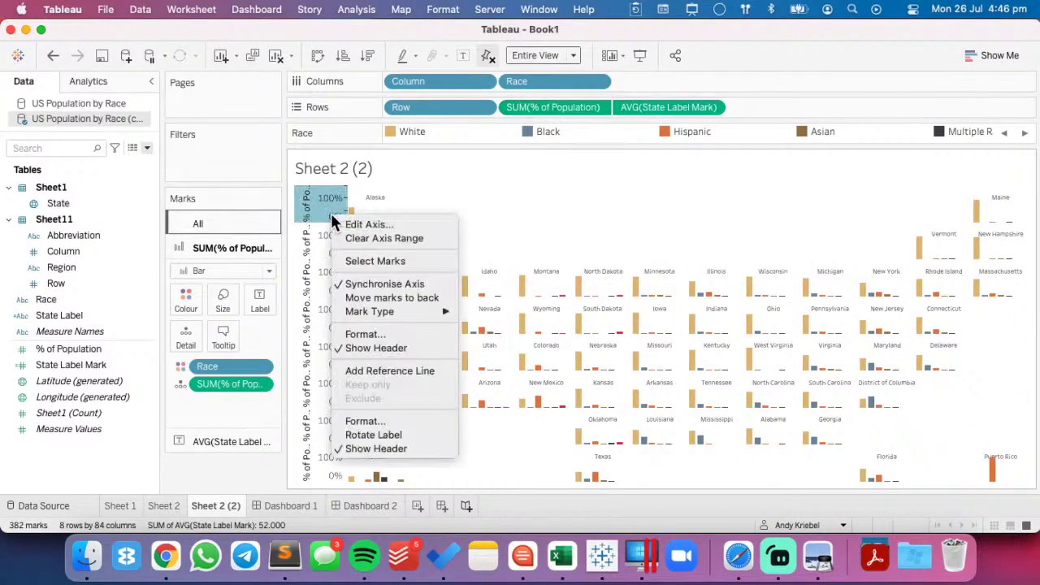
{"action": "left_click", "coordinate": [400, 223]}
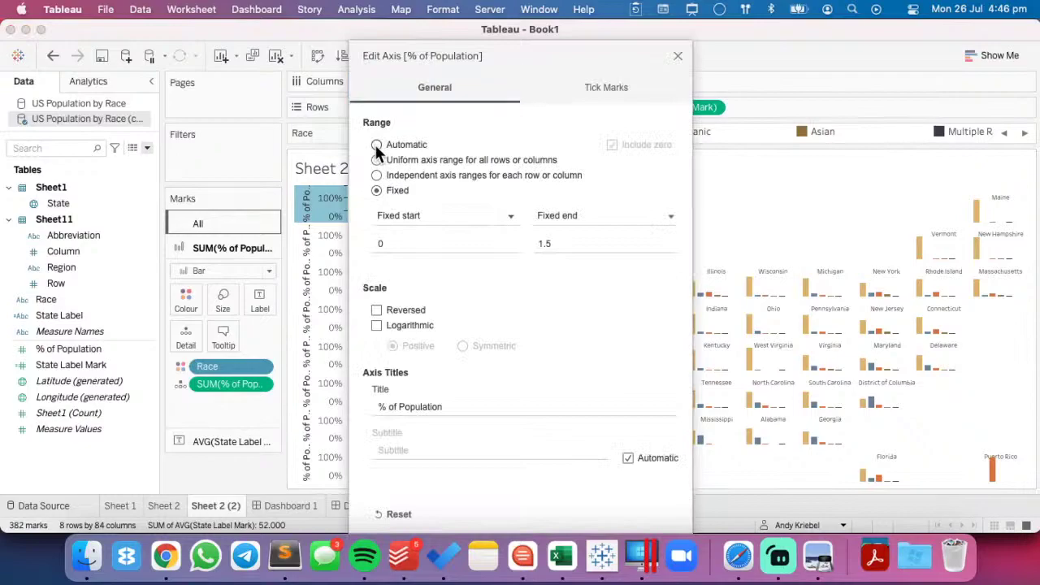
{"action": "left_click", "coordinate": [678, 57]}
- Change the State Label Mark calculation to IF [Race]='Asian' THEN 1.25 END and check the label spacing on Dashboard 2
{"action": "right_click", "coordinate": [85, 363]}
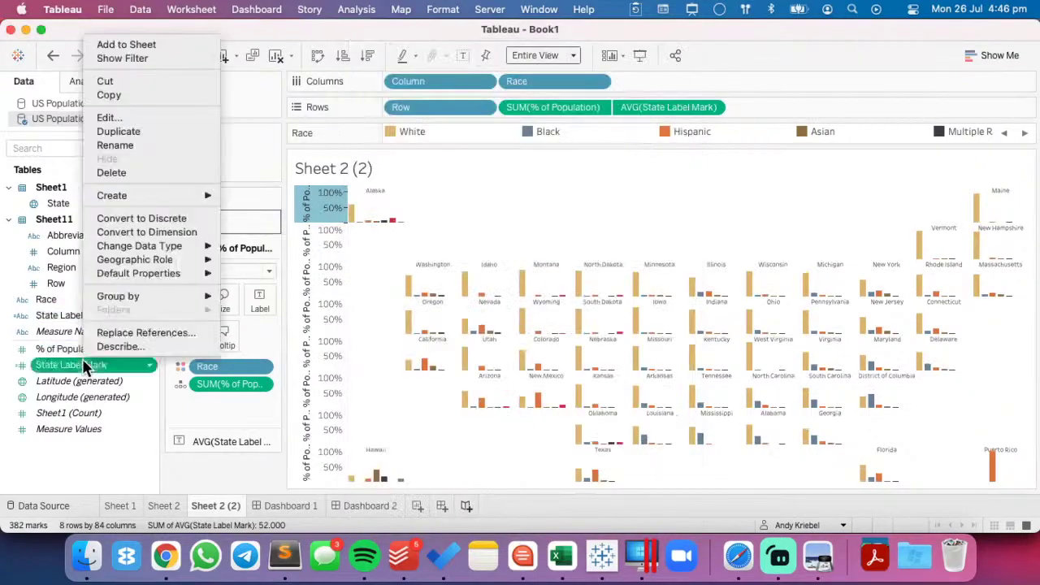
{"action": "left_click", "coordinate": [109, 117]}
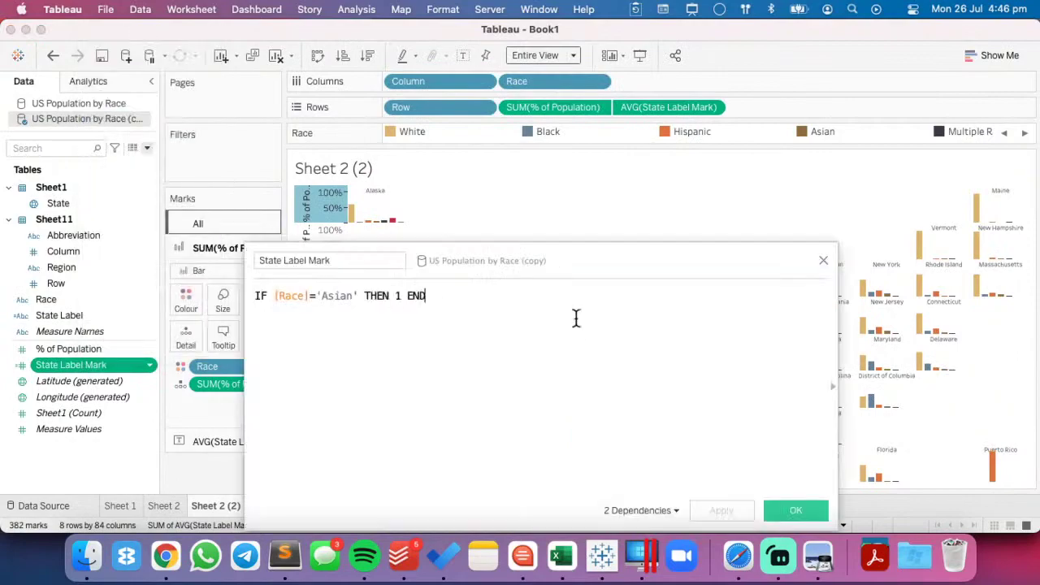
{"action": "left_click", "coordinate": [406, 295]}
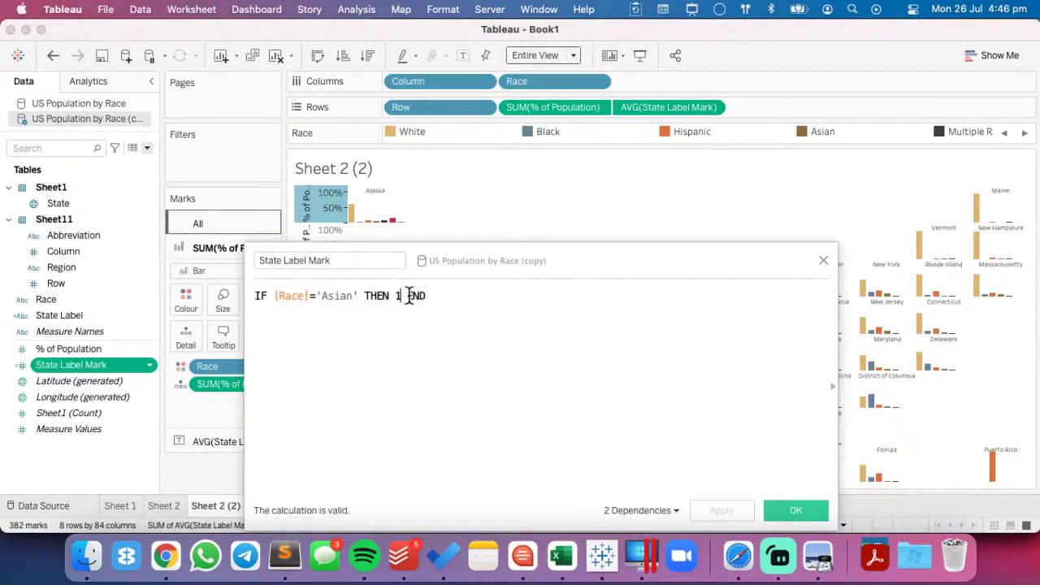
{"action": "type", "text": ".25"}
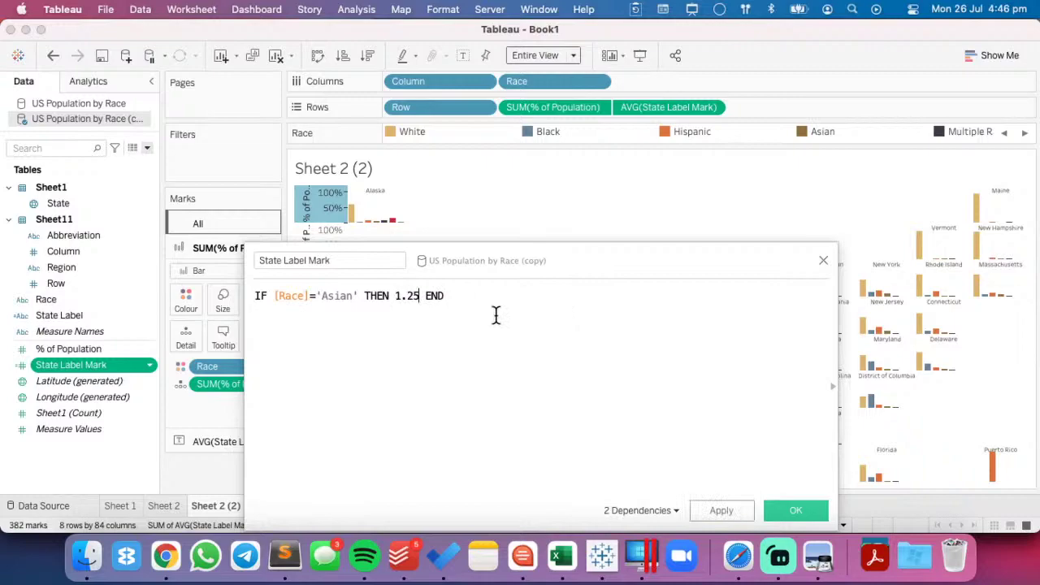
{"action": "left_click", "coordinate": [722, 510]}
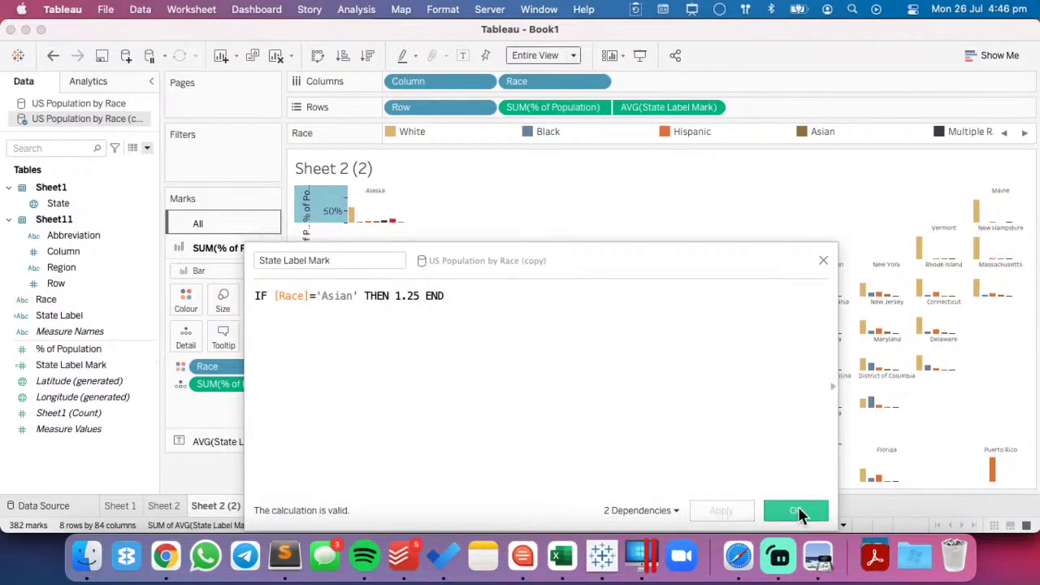
{"action": "left_click", "coordinate": [797, 512]}
{"action": "left_click", "coordinate": [346, 500]}
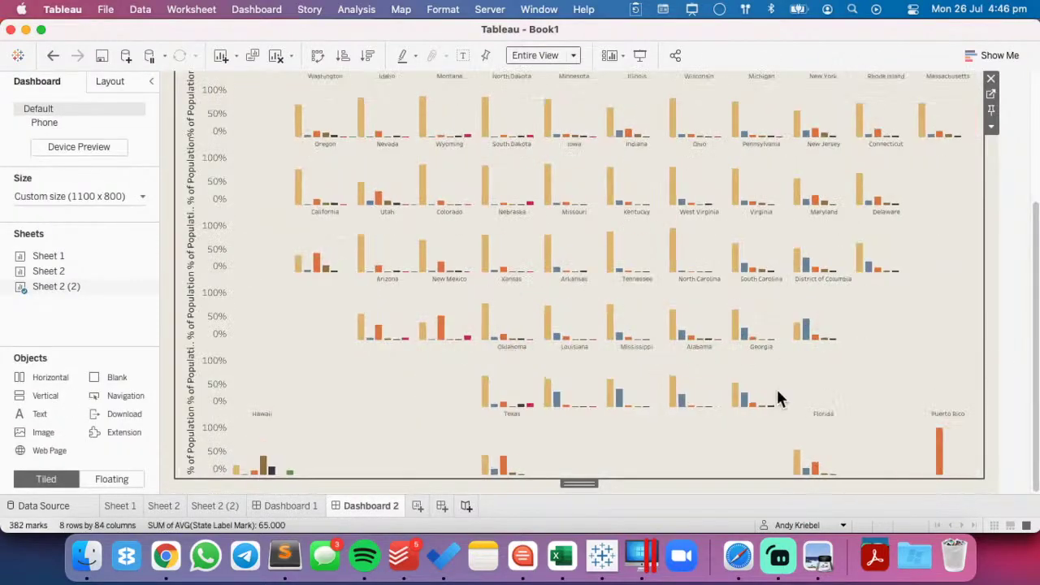
- Return to Sheet 2 (2) and change the State Label Mark calculation to IF [Race]='Asian' THEN 1.1 END
{"action": "double_click", "coordinate": [431, 289]}
{"action": "left_click", "coordinate": [61, 364]}
{"action": "right_click", "coordinate": [61, 365]}
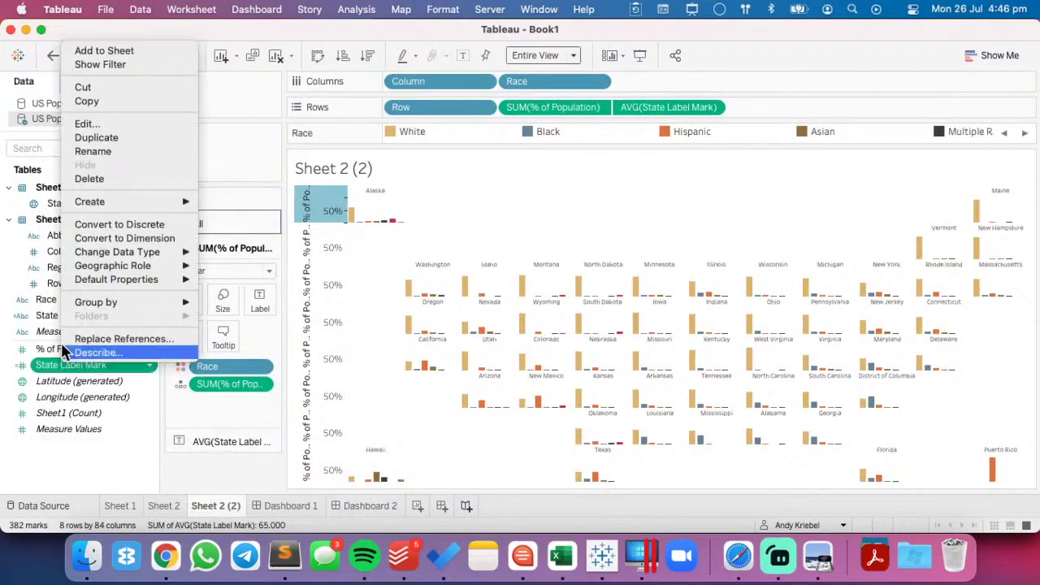
{"action": "left_click", "coordinate": [86, 126]}
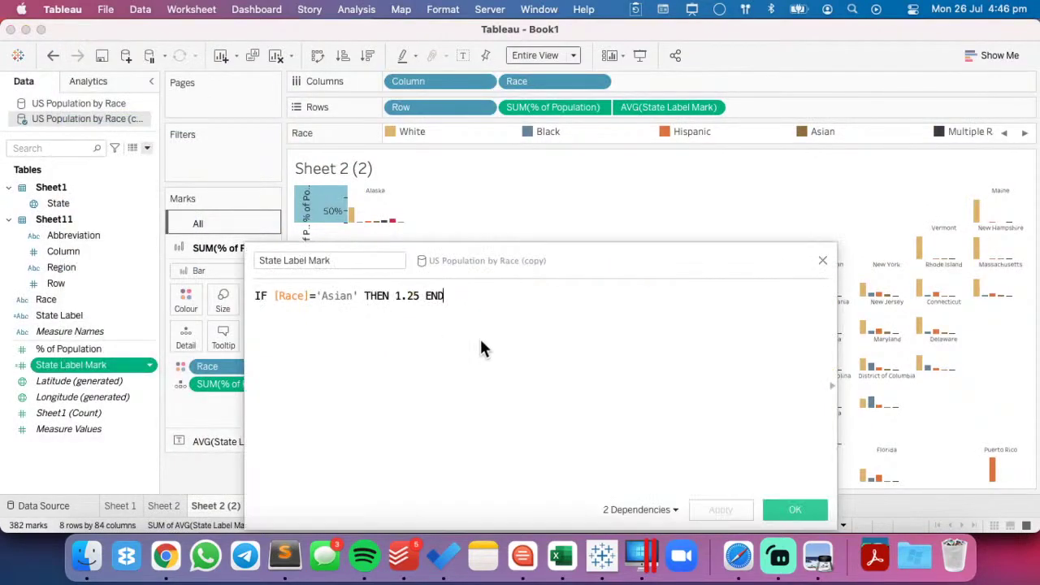
{"action": "left_click", "coordinate": [418, 296]}
{"action": "key", "text": "BackSpace"}
{"action": "key", "text": "BackSpace"}
{"action": "type", "text": "1"}
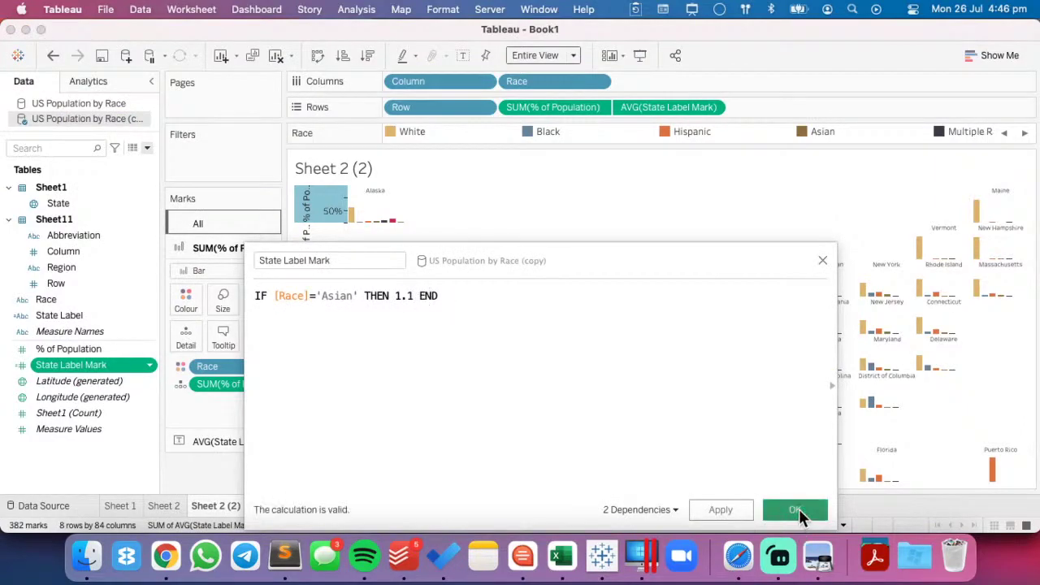
{"action": "left_click", "coordinate": [797, 510]}
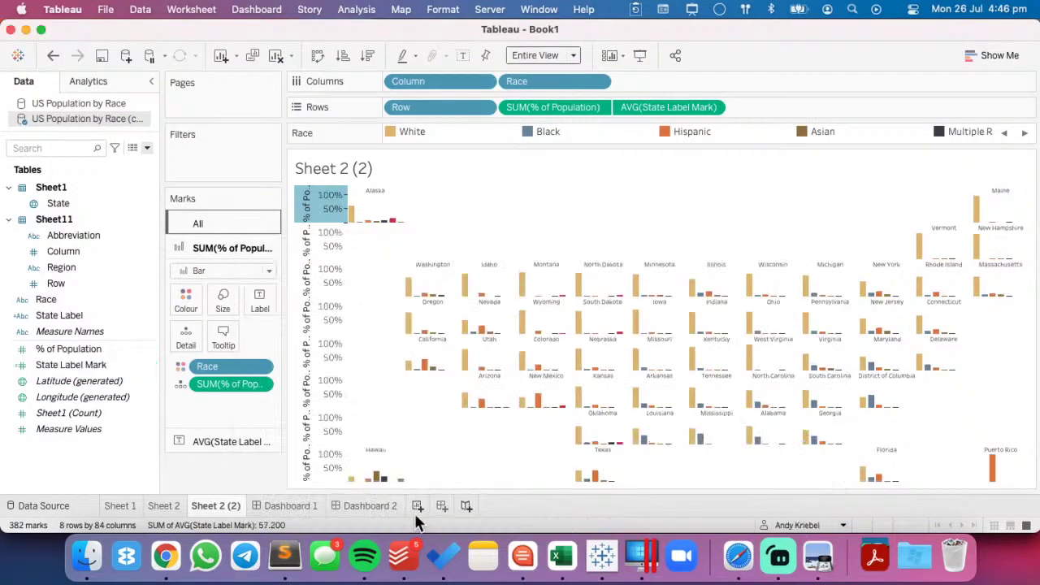
- Check the state label spacing on Dashboard 2 and undo the last State Label Mark calculation change
{"action": "left_click", "coordinate": [371, 506]}
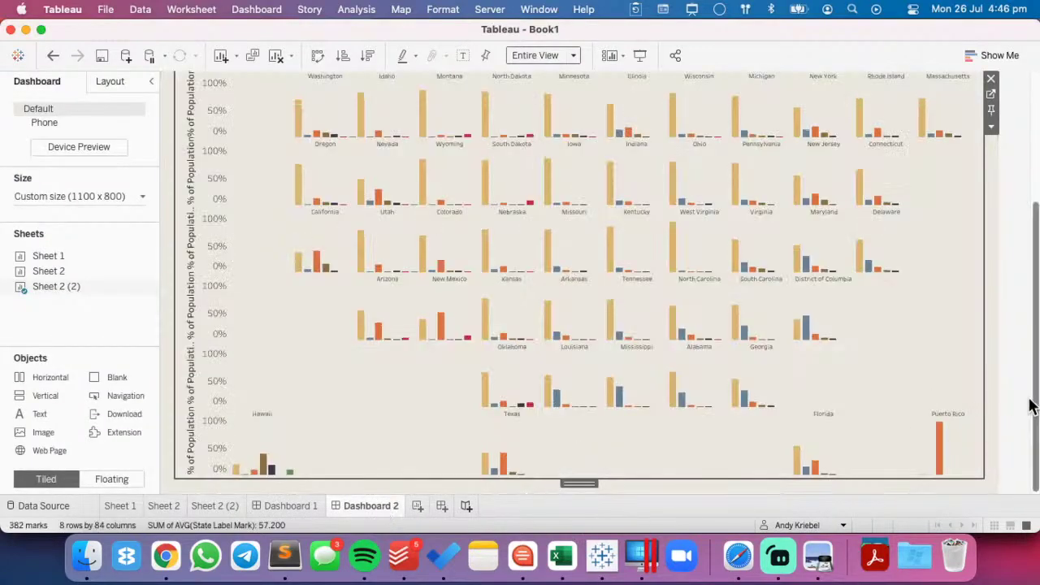
{"action": "left_click_drag", "start_coordinate": [1029, 395], "coordinate": [1024, 239]}
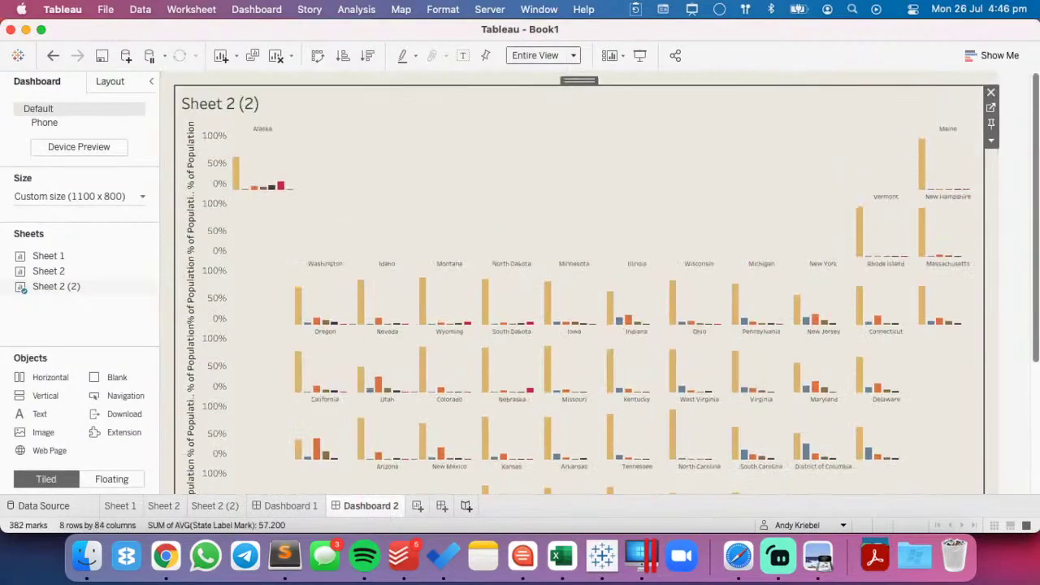
{"action": "left_click", "coordinate": [1024, 236]}
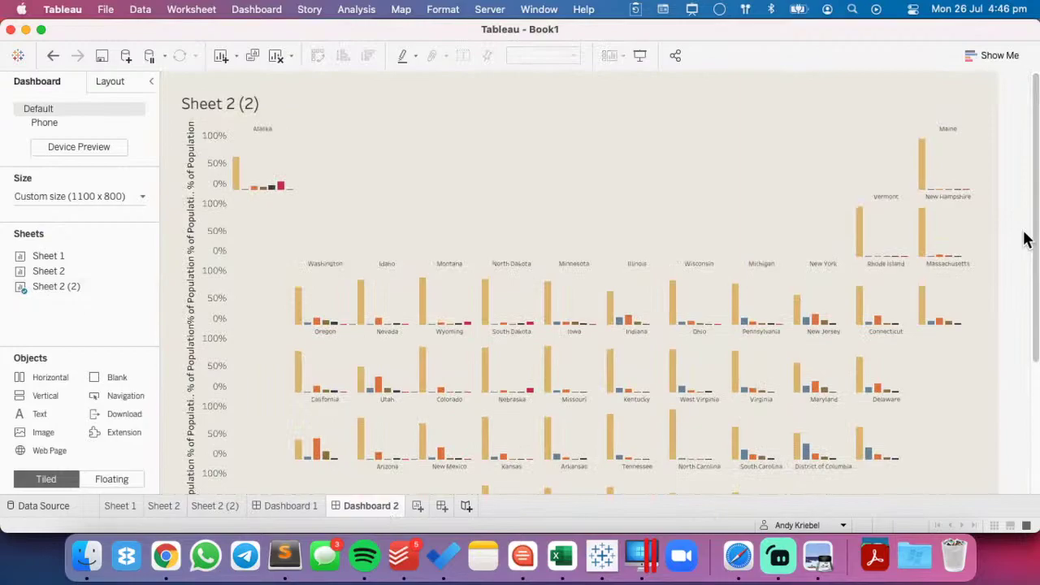
{"action": "mouse_move", "coordinate": [955, 203]}
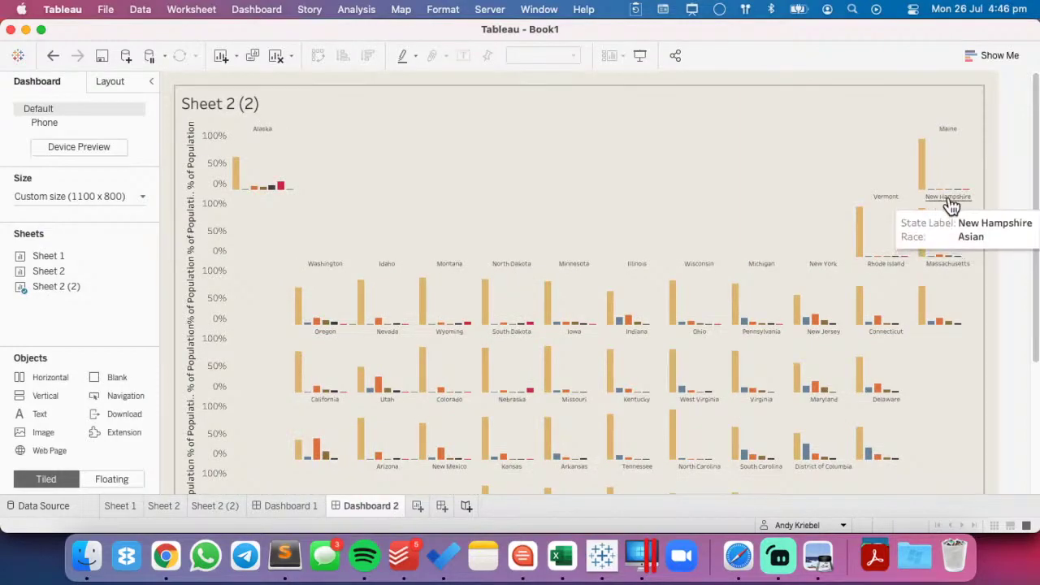
{"action": "left_click", "coordinate": [51, 55]}
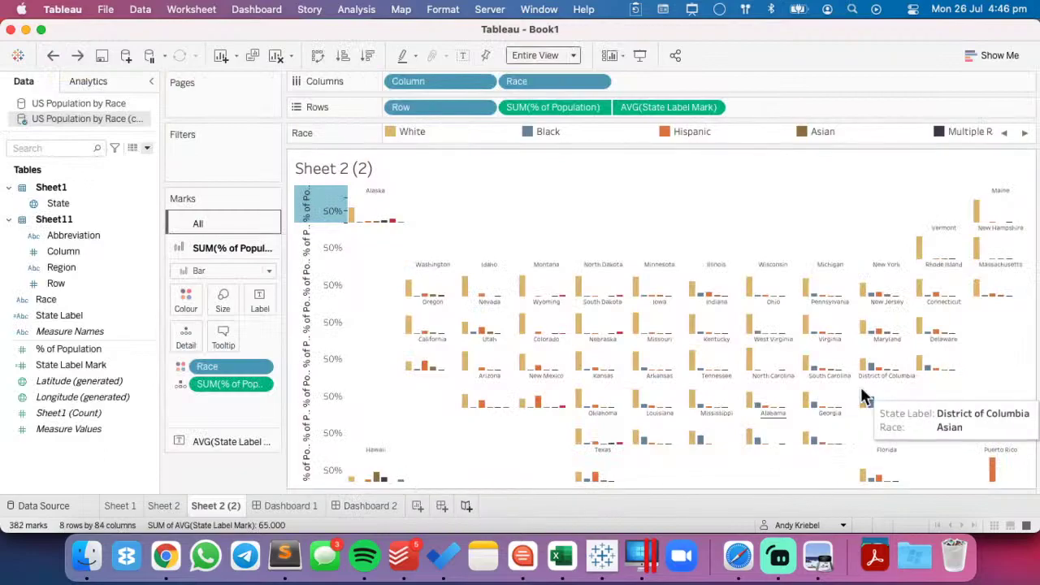
- Align the text of the AVG(State Label Mark) marks to bottom centre on Sheet 2 (2)
{"action": "left_click", "coordinate": [75, 365]}
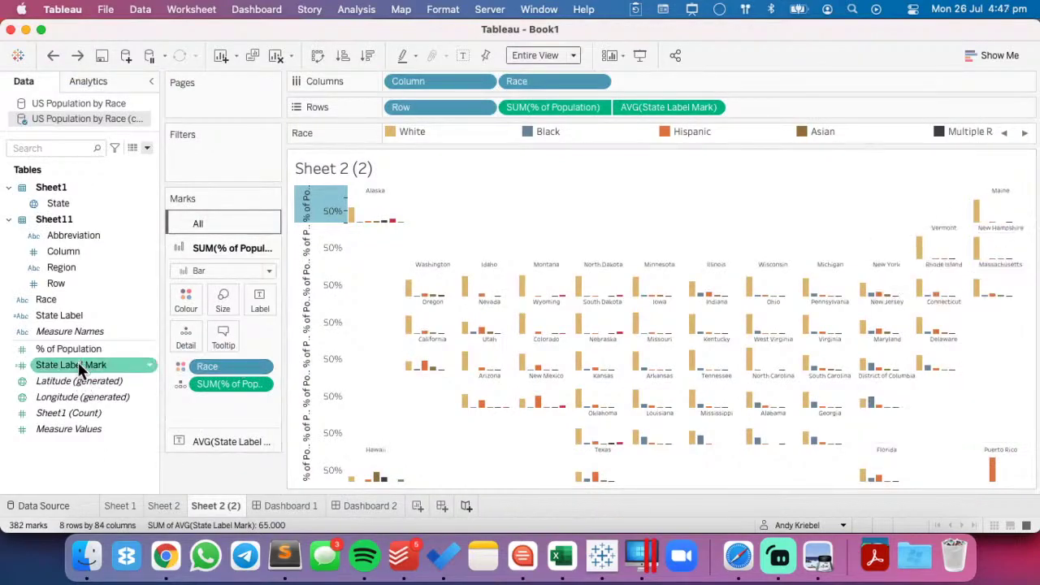
{"action": "left_click", "coordinate": [260, 303]}
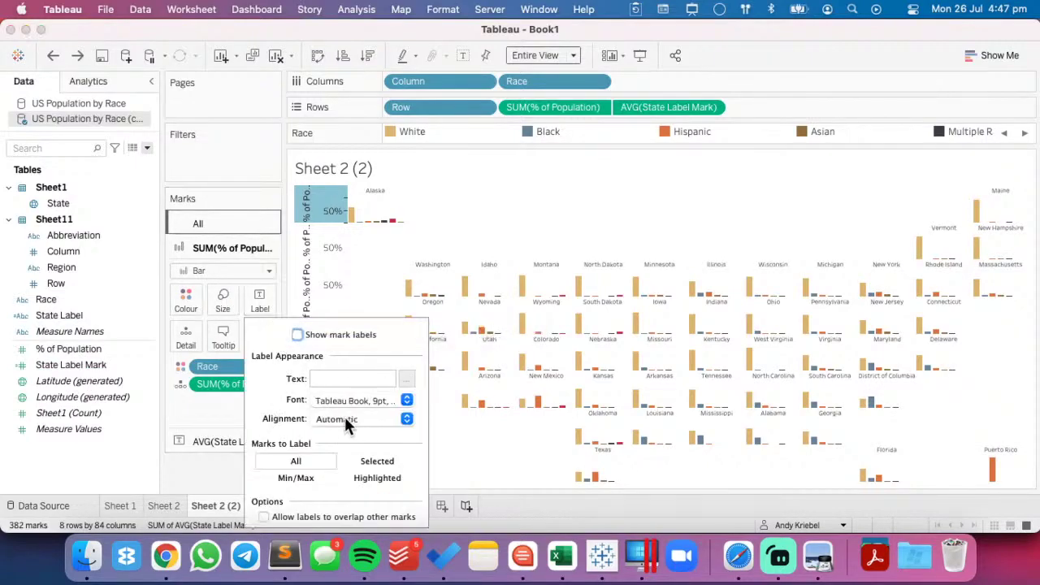
{"action": "left_click", "coordinate": [207, 440]}
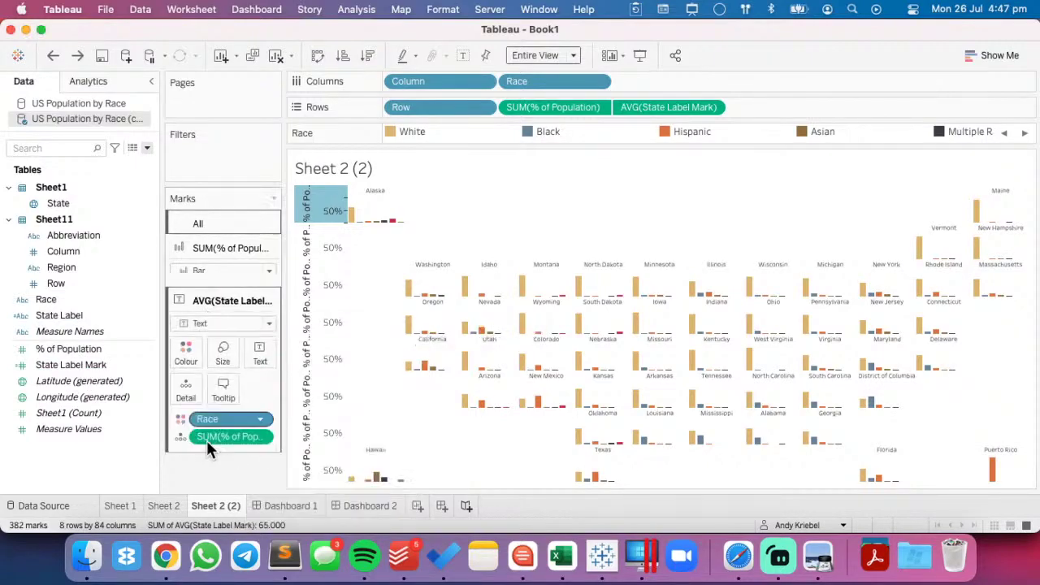
{"action": "left_click", "coordinate": [259, 324]}
{"action": "left_click", "coordinate": [329, 380]}
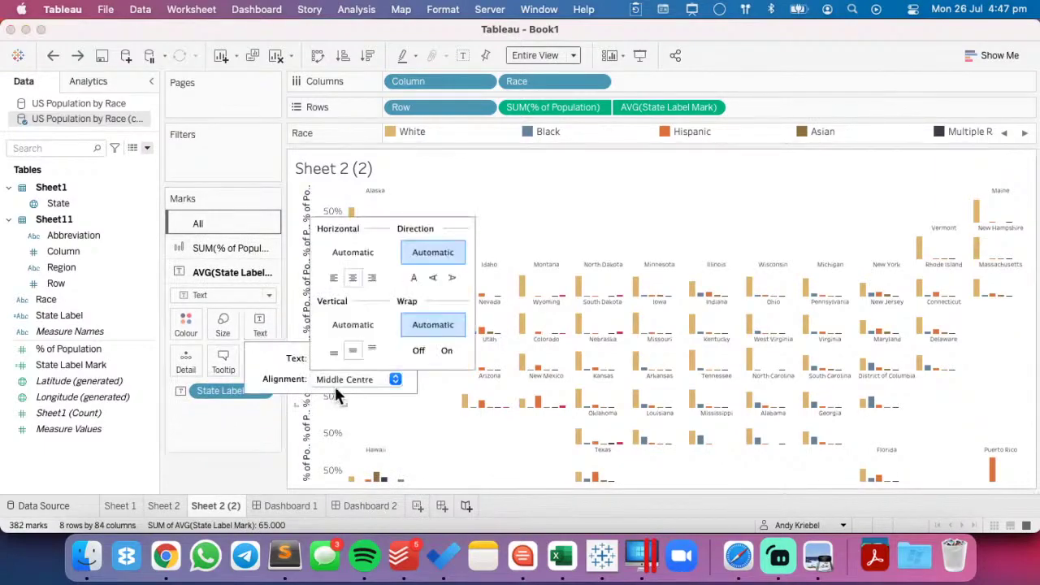
{"action": "left_click", "coordinate": [332, 352]}
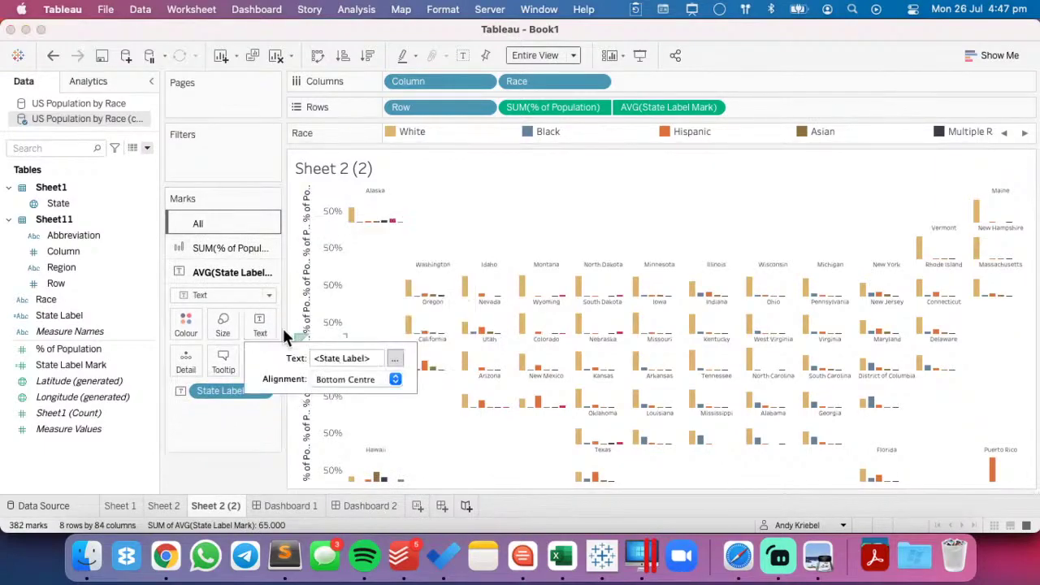
- Try the Circle mark type with middle-centre labels for the AVG(State Label Mark) marks, and undo both changes
{"action": "left_click", "coordinate": [210, 296]}
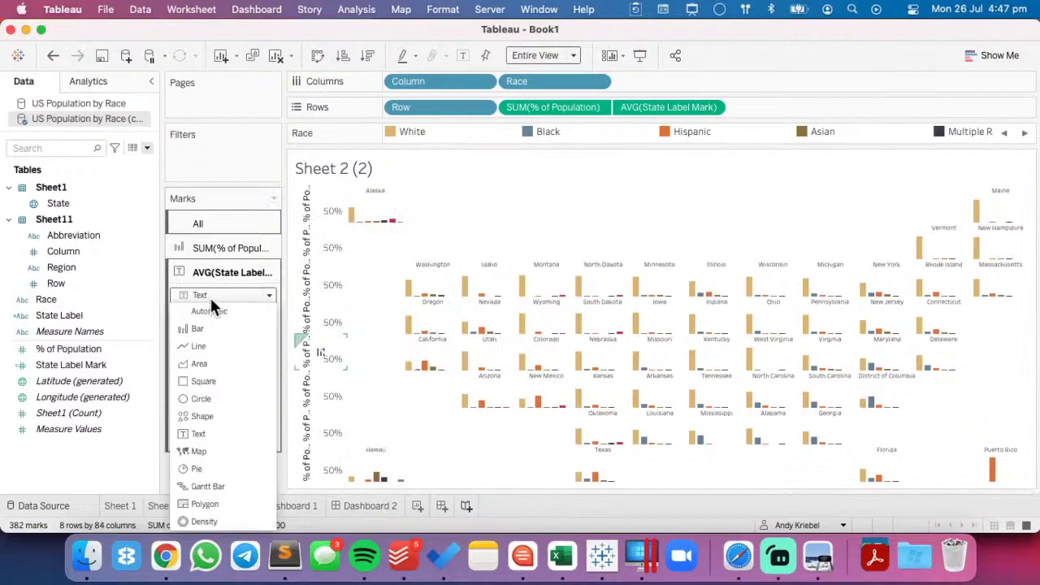
{"action": "left_click", "coordinate": [203, 397]}
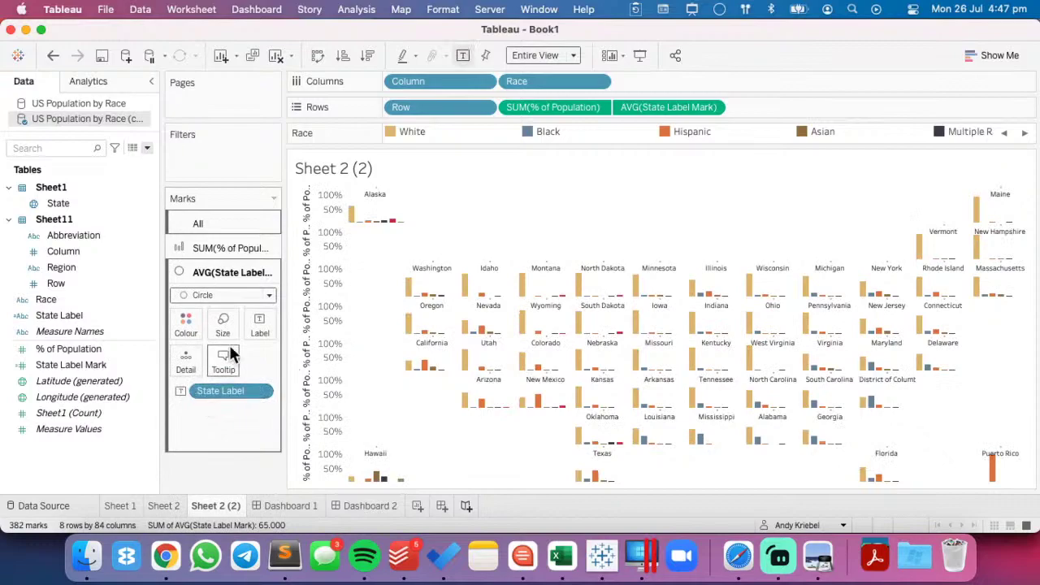
{"action": "left_click", "coordinate": [260, 325]}
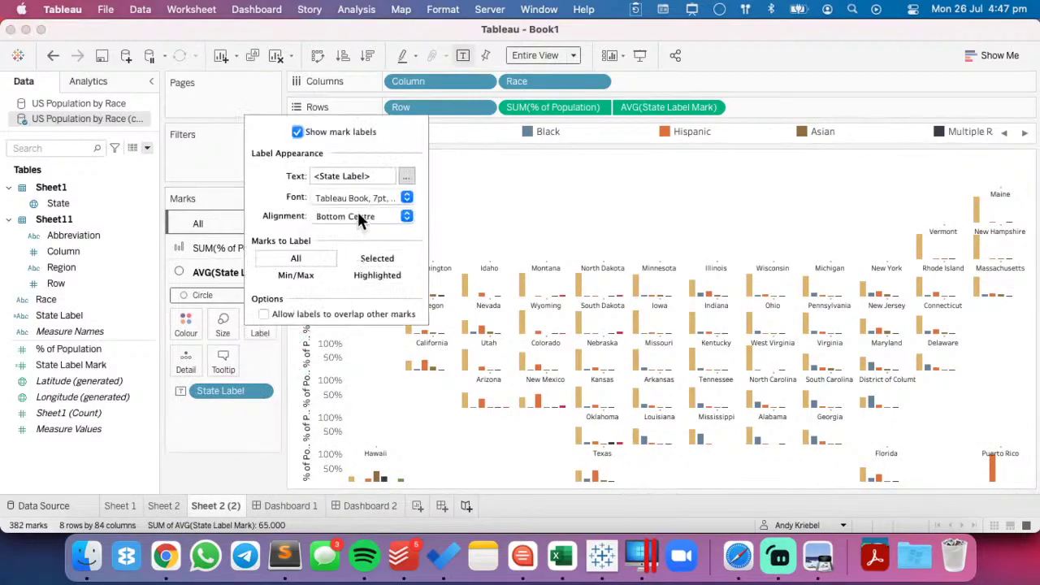
{"action": "left_click", "coordinate": [353, 216]}
{"action": "left_click", "coordinate": [353, 361]}
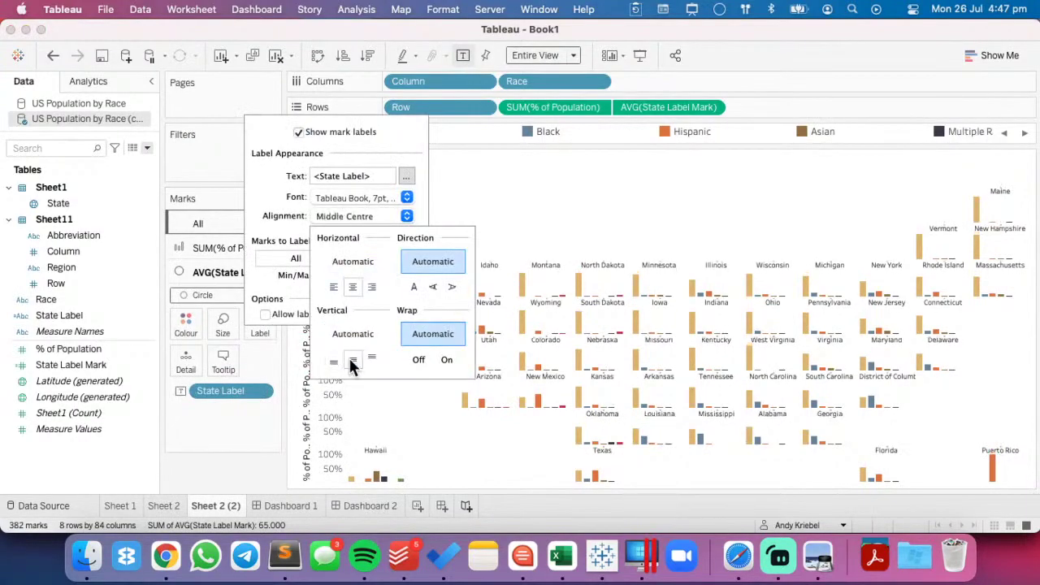
{"action": "left_click", "coordinate": [597, 246]}
{"action": "left_click", "coordinate": [194, 321]}
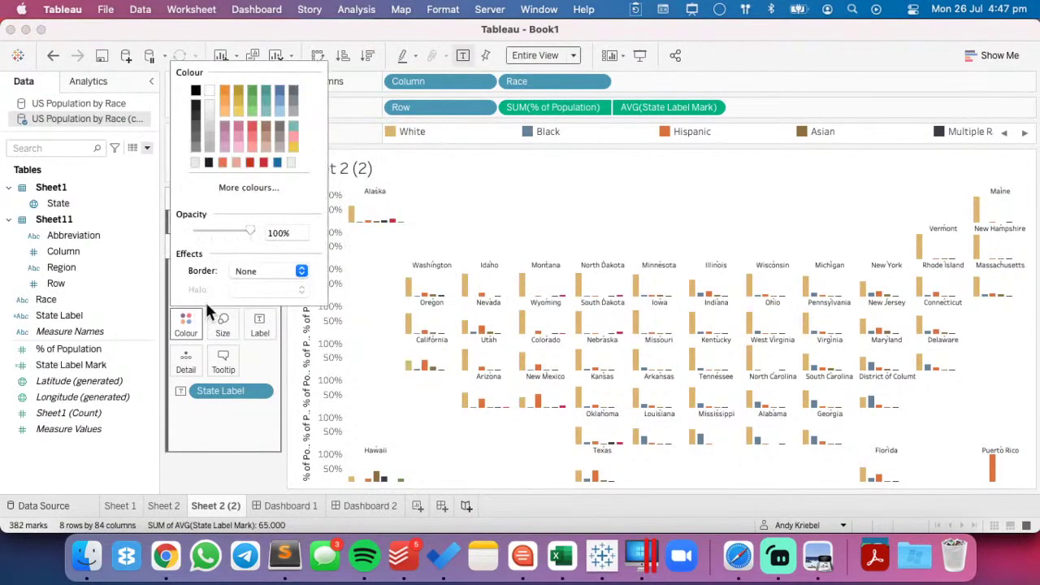
{"action": "left_click", "coordinate": [468, 236]}
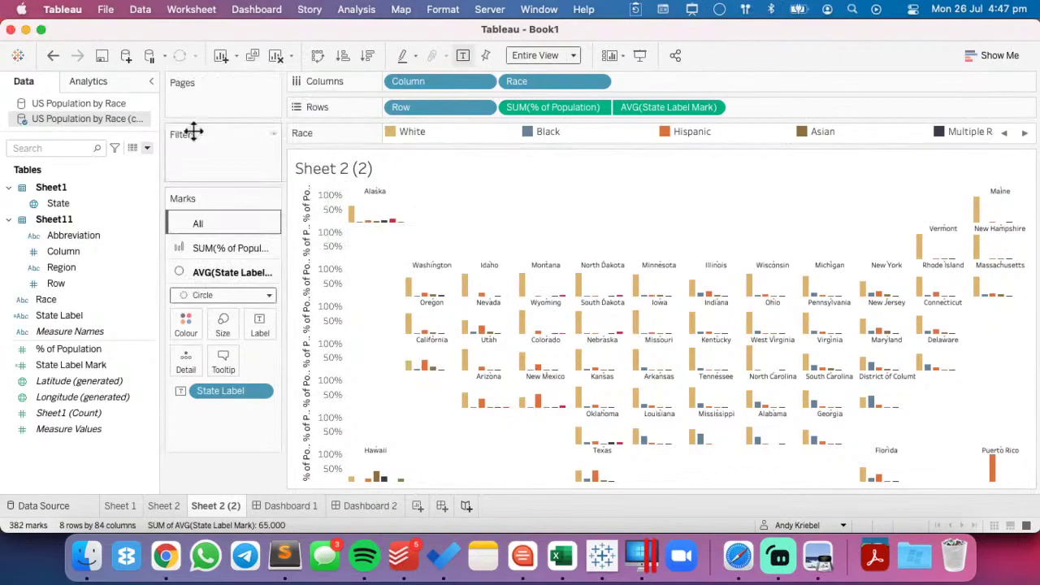
{"action": "left_click", "coordinate": [47, 54]}
{"action": "left_click", "coordinate": [48, 54]}
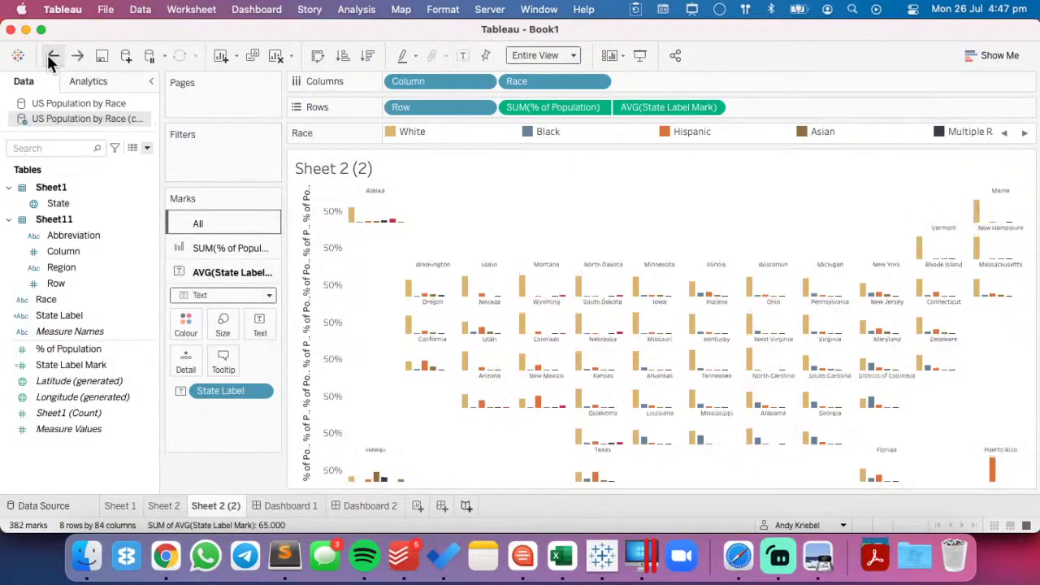
- Fix the end of the % of Population axis range at 2
{"action": "right_click", "coordinate": [334, 203]}
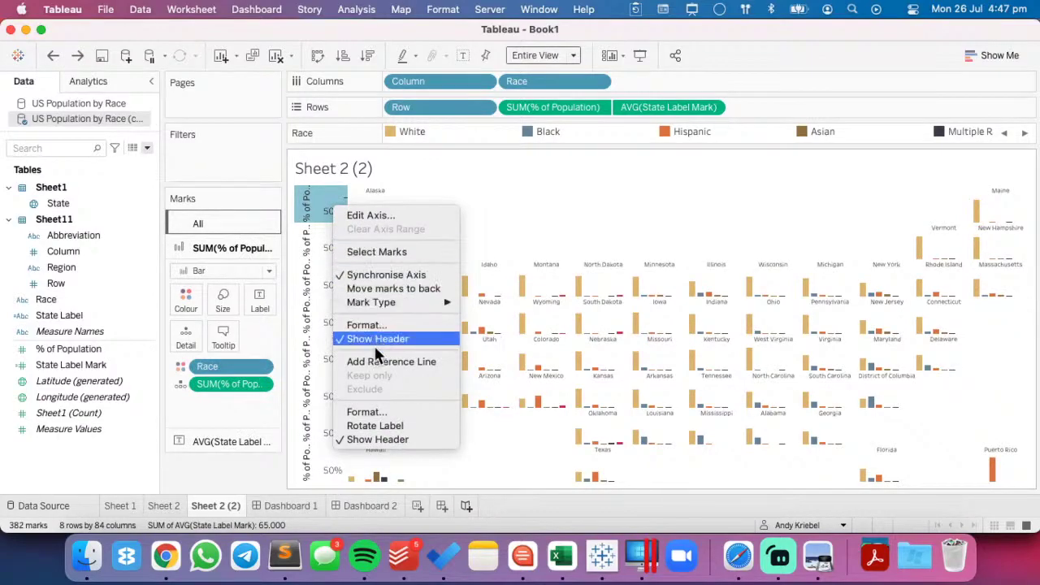
{"action": "left_click", "coordinate": [365, 214]}
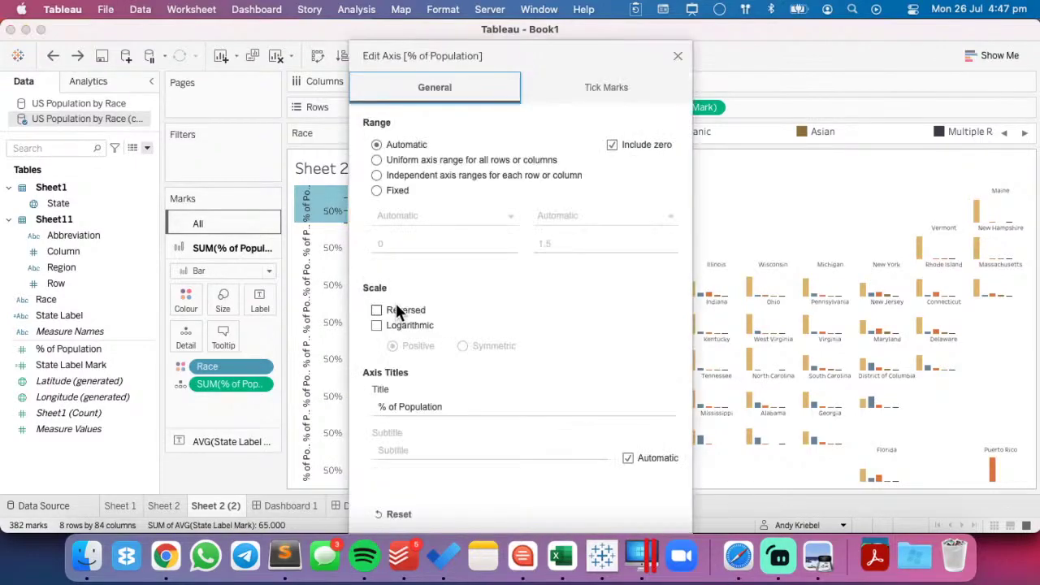
{"action": "left_click", "coordinate": [574, 243]}
{"action": "left_click", "coordinate": [574, 243]}
{"action": "type", "text": "2"}
{"action": "key", "text": "Tab"}
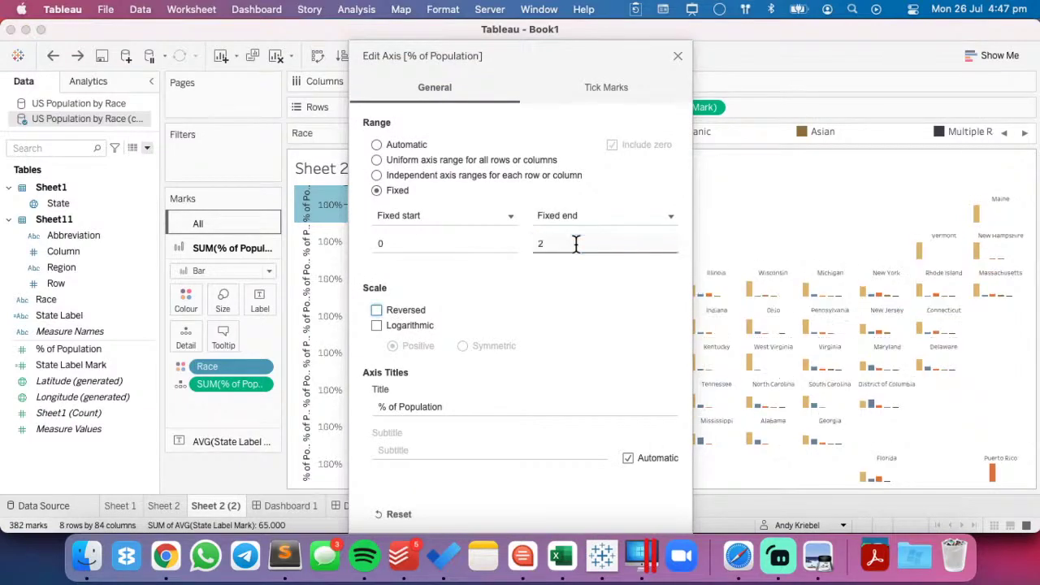
- Change the fixed end of the % of Population axis range to 1.5 and close the axis settings
{"action": "left_click", "coordinate": [574, 243]}
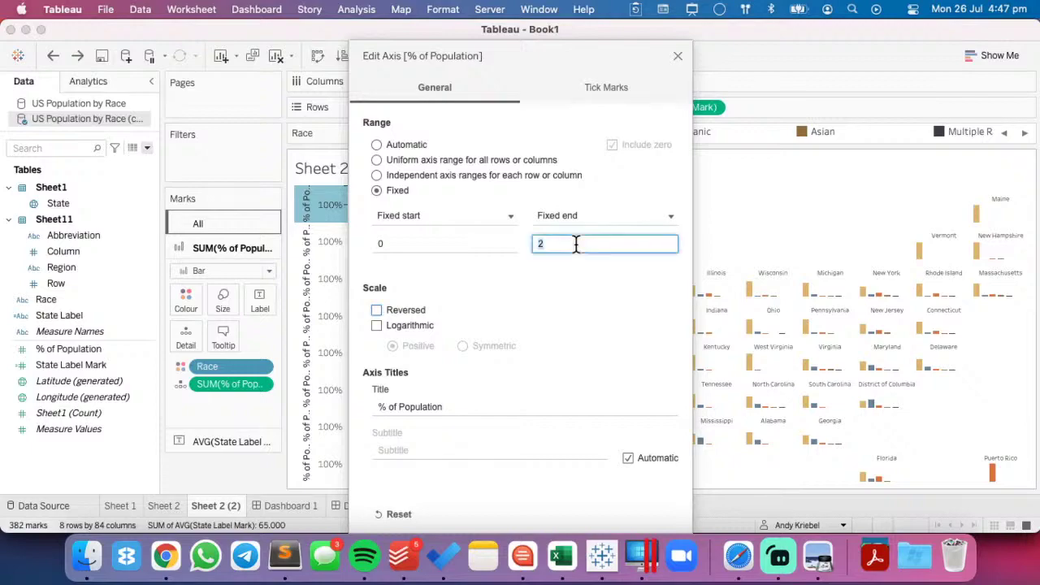
{"action": "type", "text": "1.5"}
{"action": "key", "text": "Tab"}
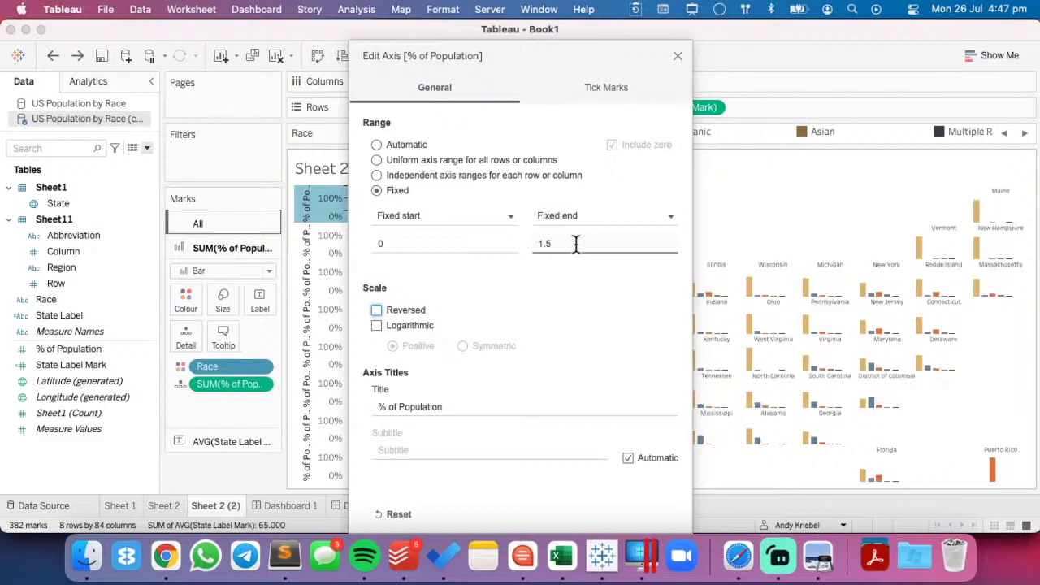
{"action": "left_click", "coordinate": [677, 58]}
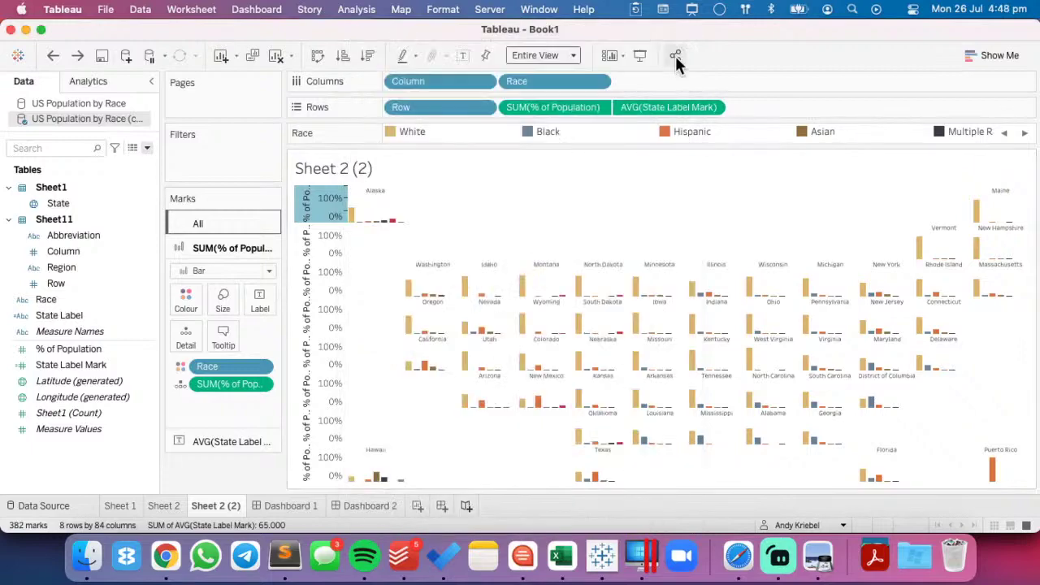
- Unfix the axes on Sheet 2 (2) to restore the automatic % of Population range
{"action": "left_click", "coordinate": [554, 217]}
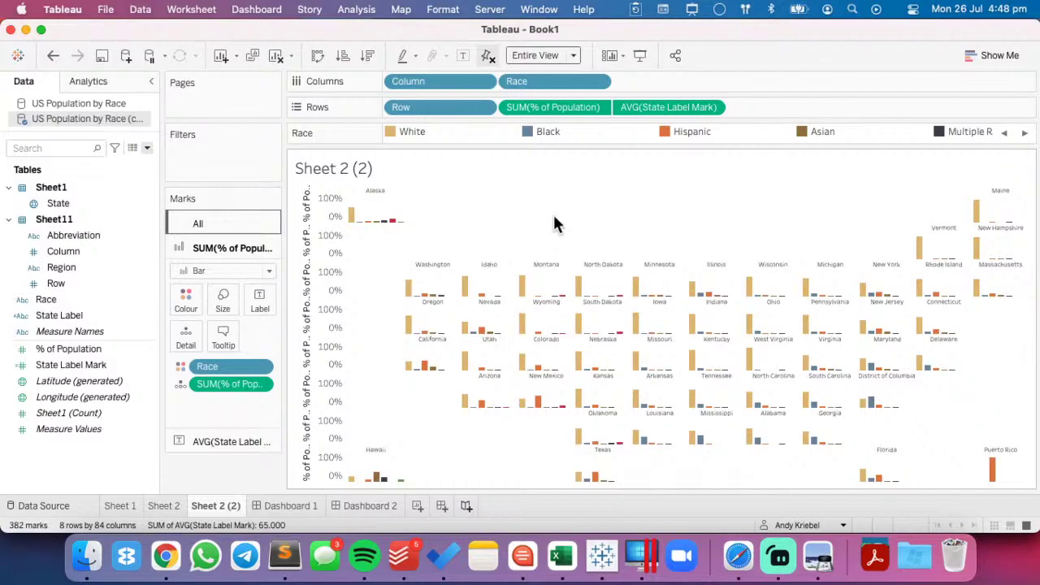
{"action": "right_click", "coordinate": [81, 365]}
{"action": "left_click", "coordinate": [324, 206]}
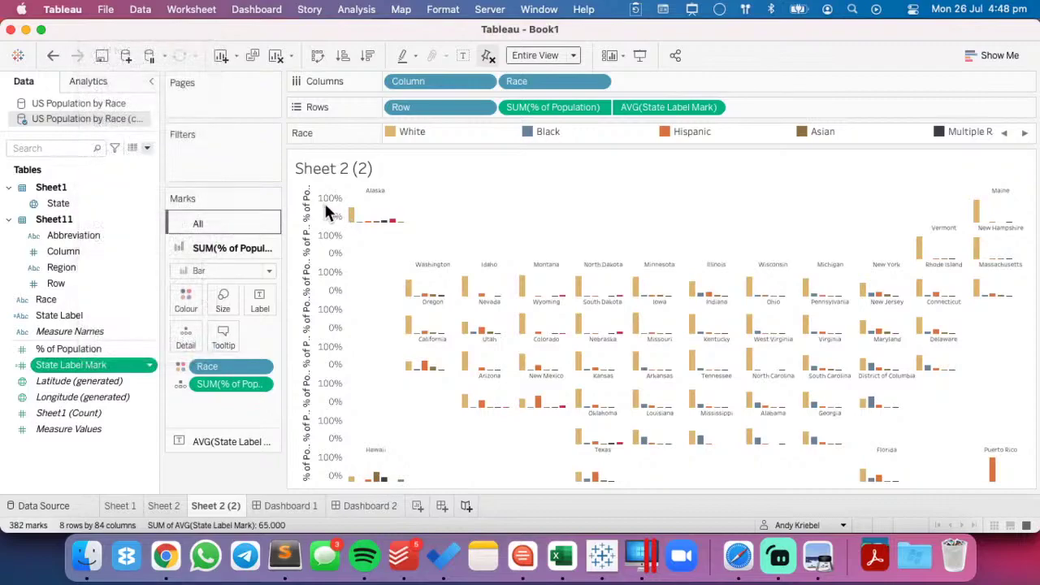
{"action": "left_click", "coordinate": [487, 56]}
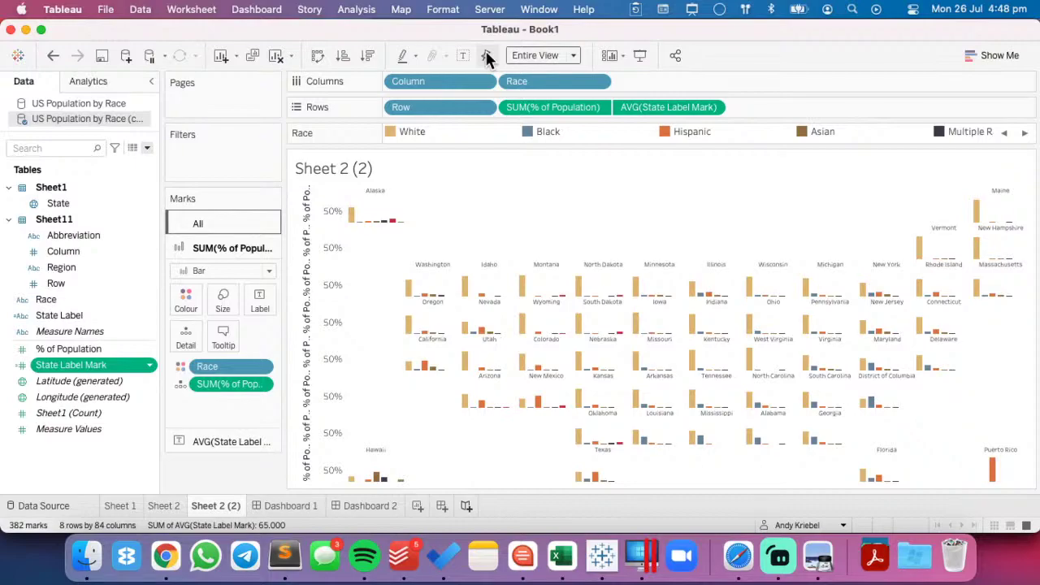
- Edit the State Label Mark calculation to return -0.1 when Race is 'Asian'
{"action": "right_click", "coordinate": [82, 364]}
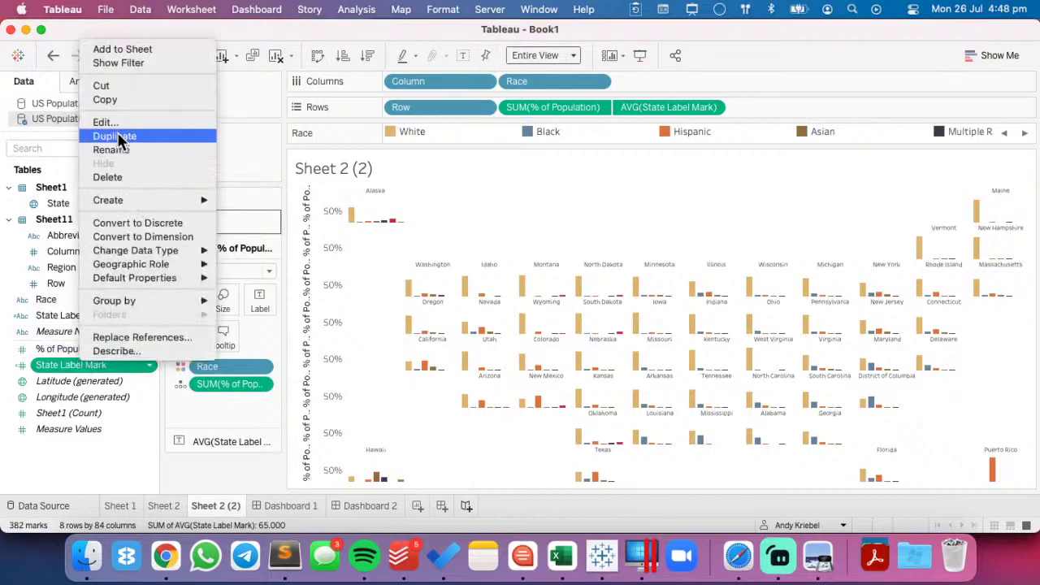
{"action": "left_click", "coordinate": [118, 122]}
{"action": "left_click", "coordinate": [412, 296]}
{"action": "key", "text": "BackSpace"}
{"action": "key", "text": "BackSpace"}
{"action": "key", "text": "BackSpace"}
{"action": "key", "text": "BackSpace"}
{"action": "type", "text": "-."}
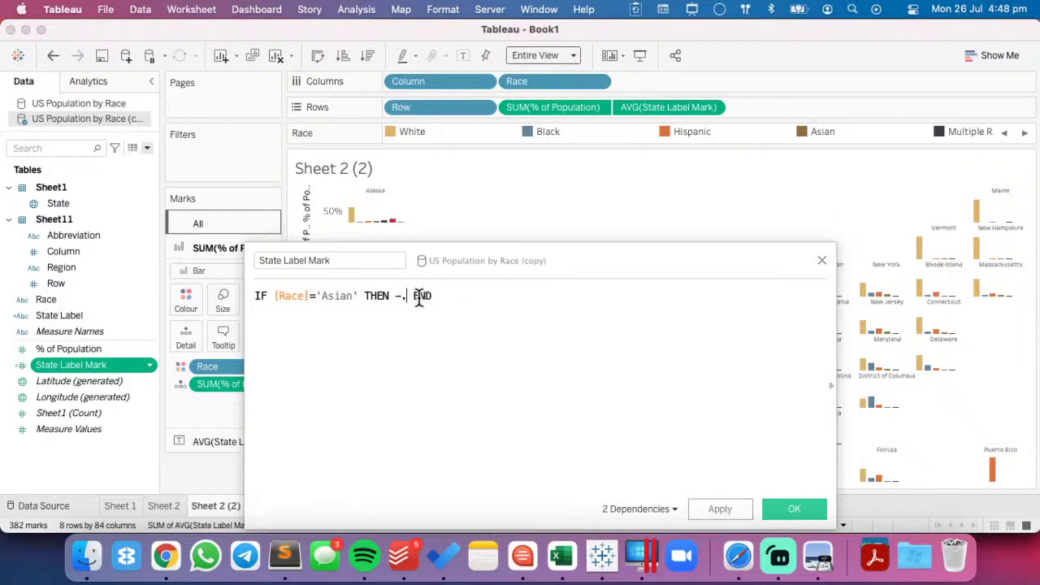
{"action": "type", "text": "1"}
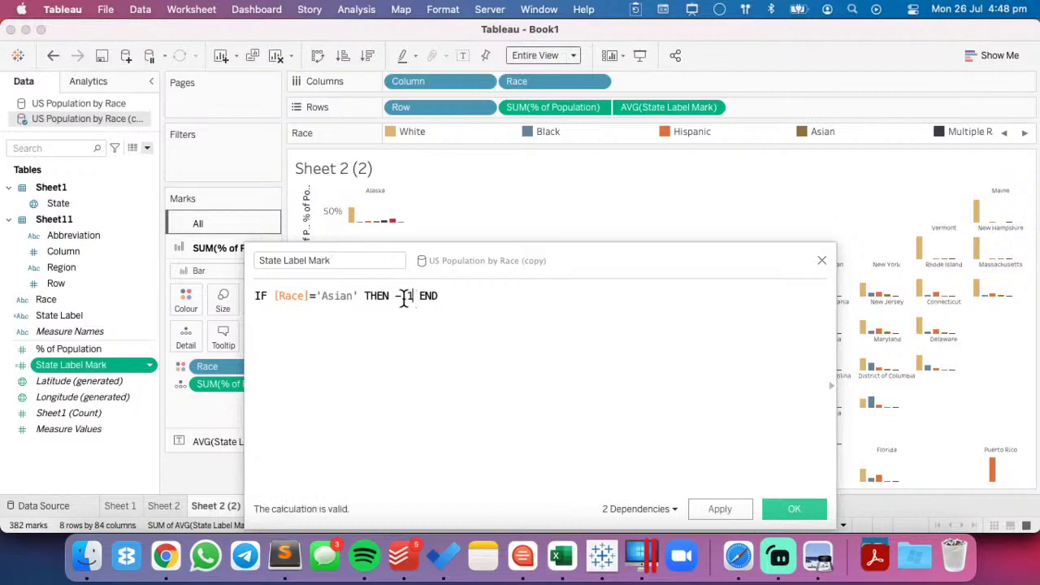
{"action": "left_click", "coordinate": [400, 296]}
{"action": "type", "text": "0."}
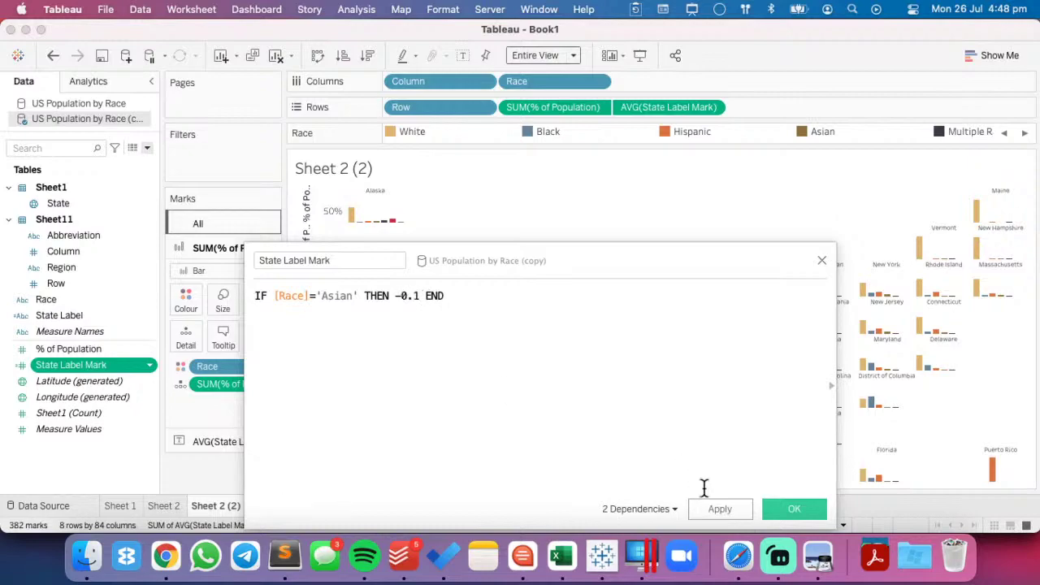
{"action": "left_click", "coordinate": [719, 512]}
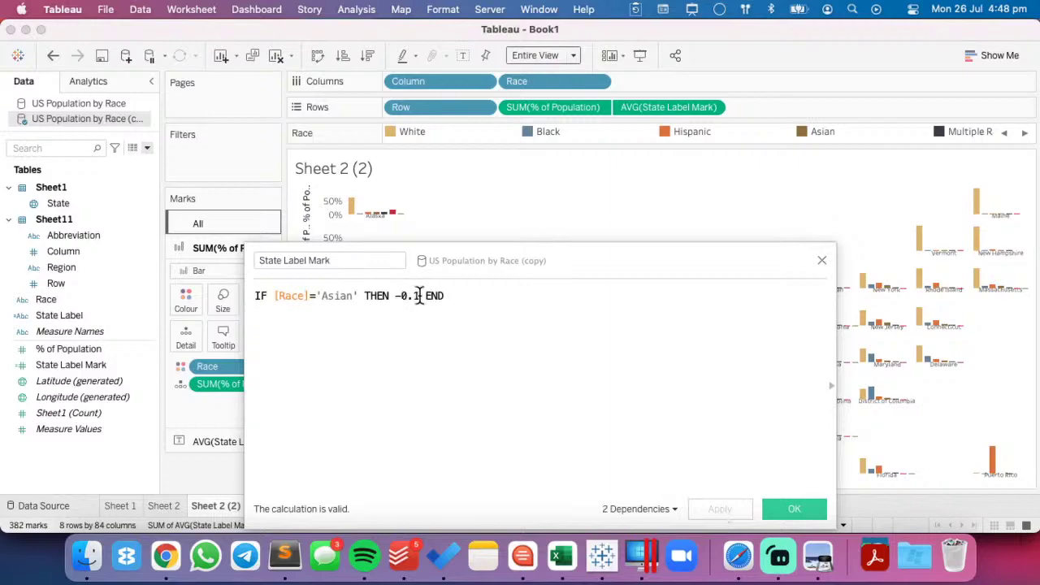
{"action": "left_click", "coordinate": [792, 512]}
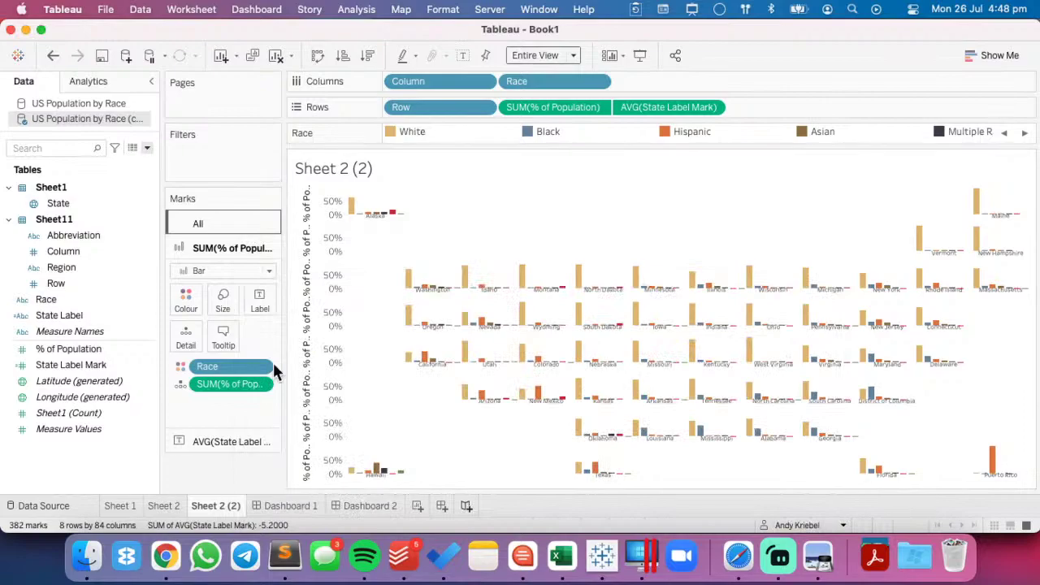
- Align the state name text marks to Bottom Centre
{"action": "left_click", "coordinate": [260, 302]}
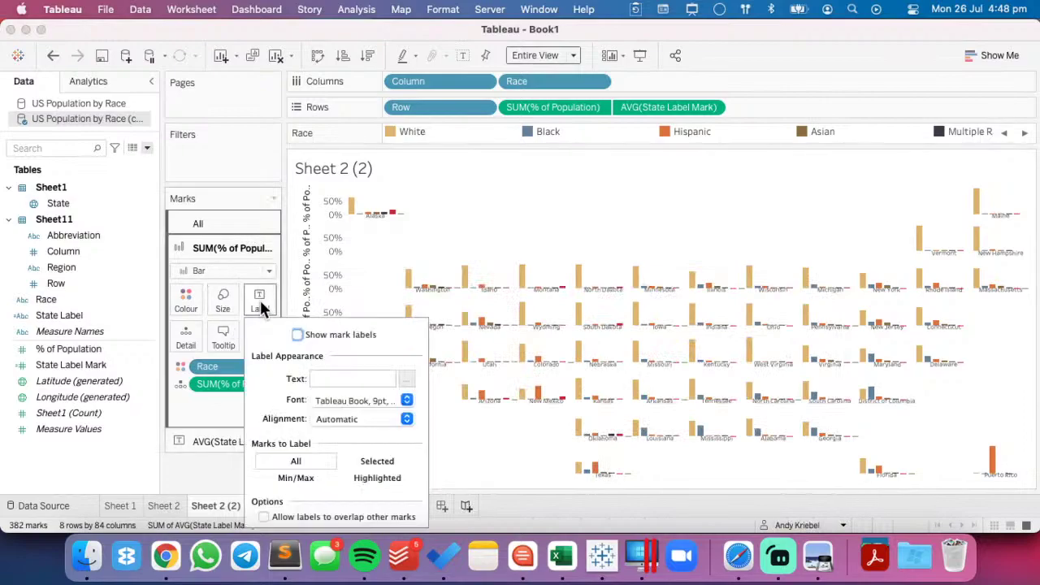
{"action": "left_click", "coordinate": [399, 242]}
{"action": "left_click", "coordinate": [216, 441]}
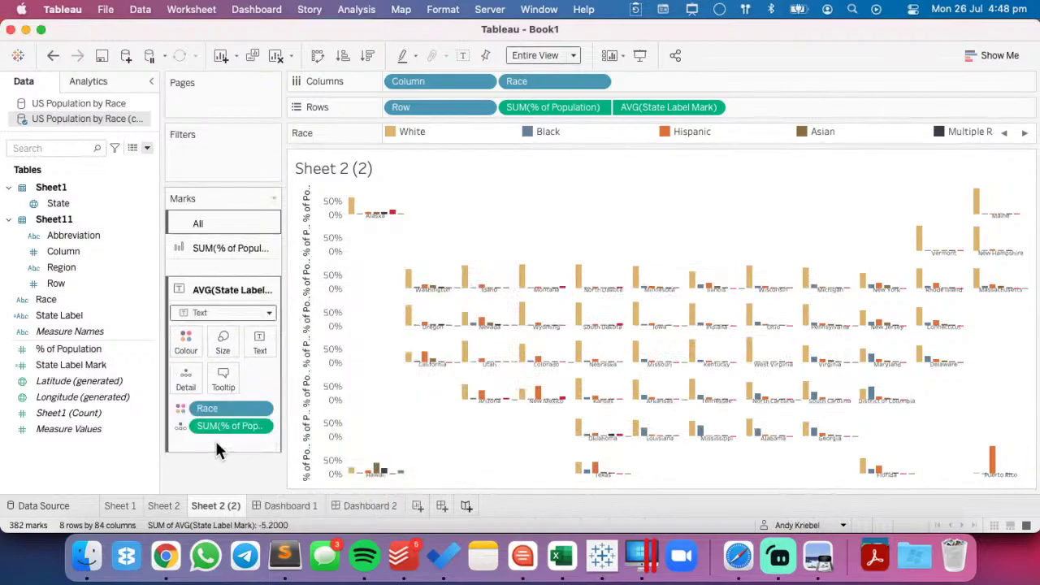
{"action": "left_click", "coordinate": [266, 326]}
{"action": "left_click", "coordinate": [338, 384]}
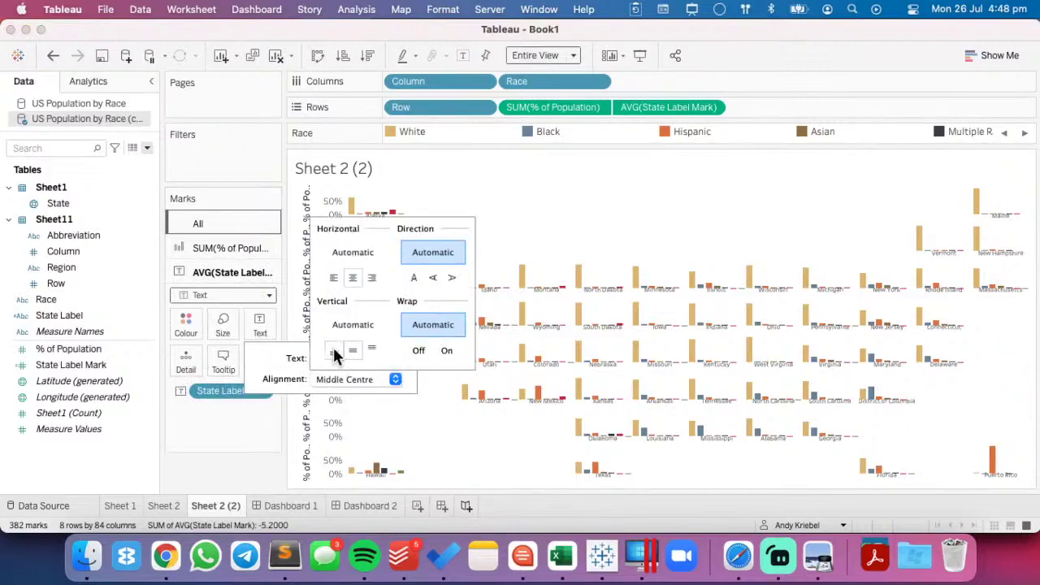
{"action": "left_click", "coordinate": [334, 349]}
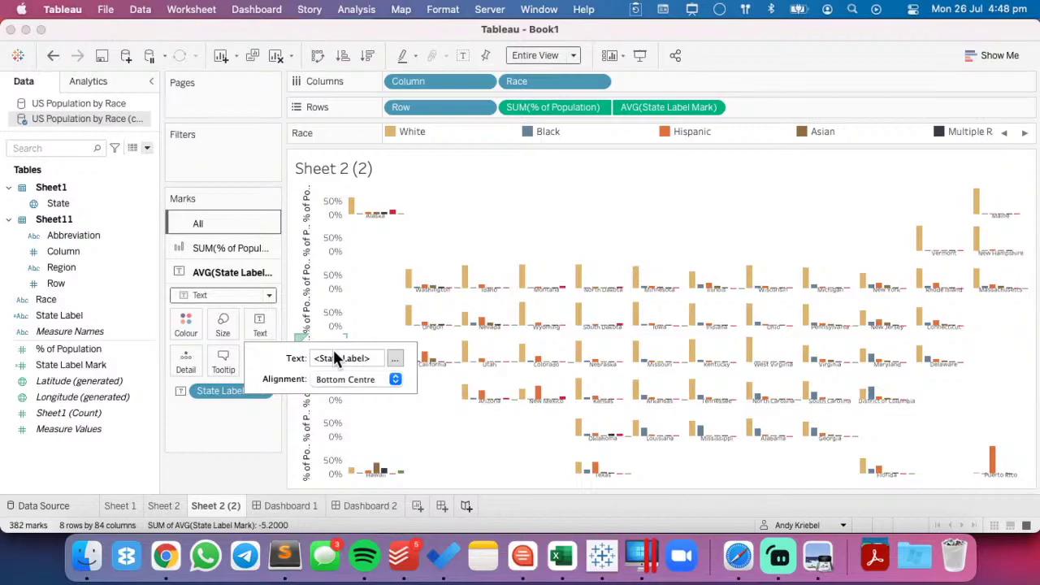
{"action": "left_click", "coordinate": [372, 263]}
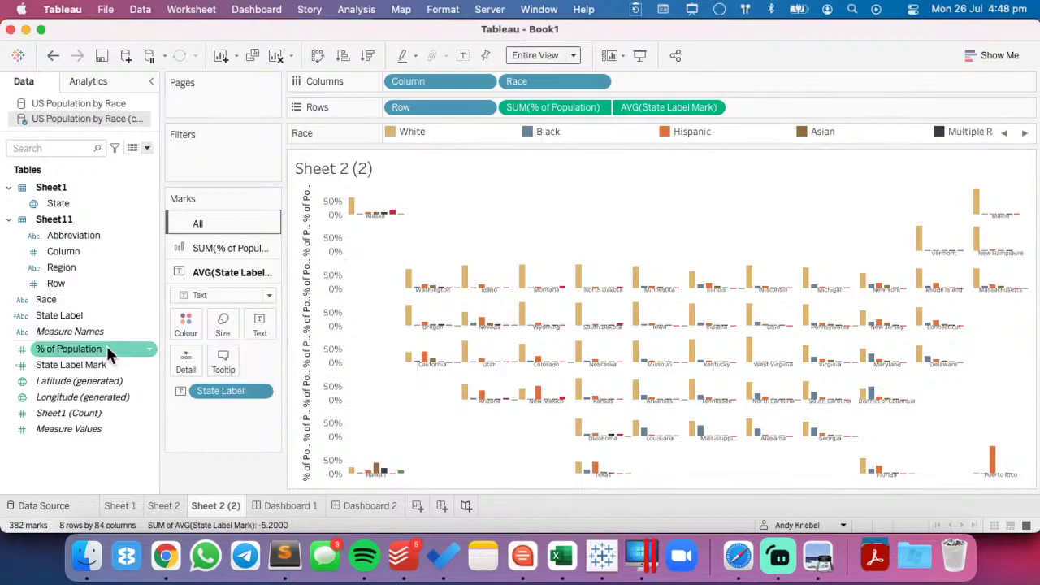
- Change the value returned for 'Asian' in the State Label Mark calculation to -0.2
{"action": "right_click", "coordinate": [97, 365]}
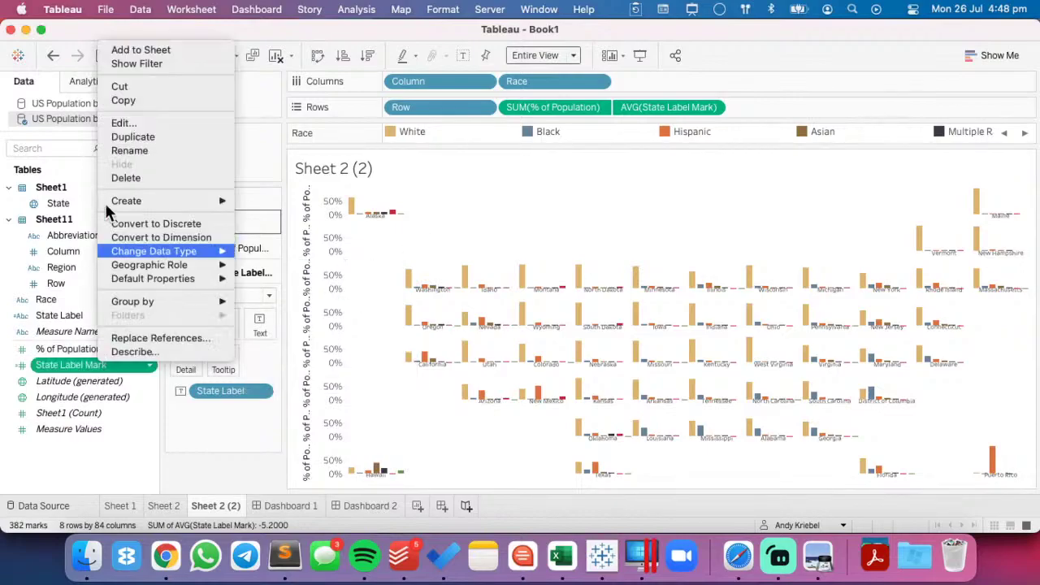
{"action": "left_click", "coordinate": [126, 124]}
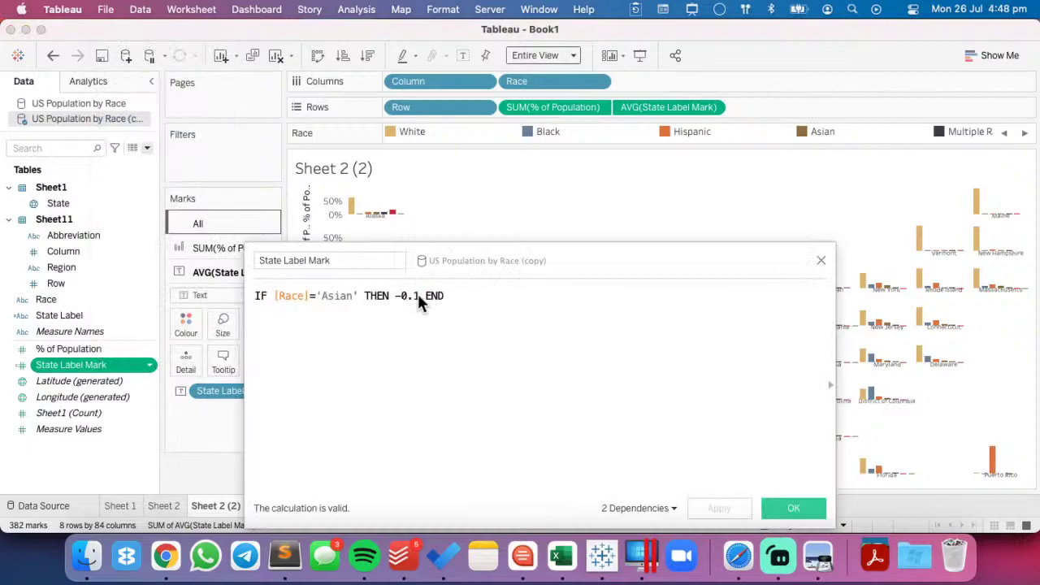
{"action": "type", "text": "2"}
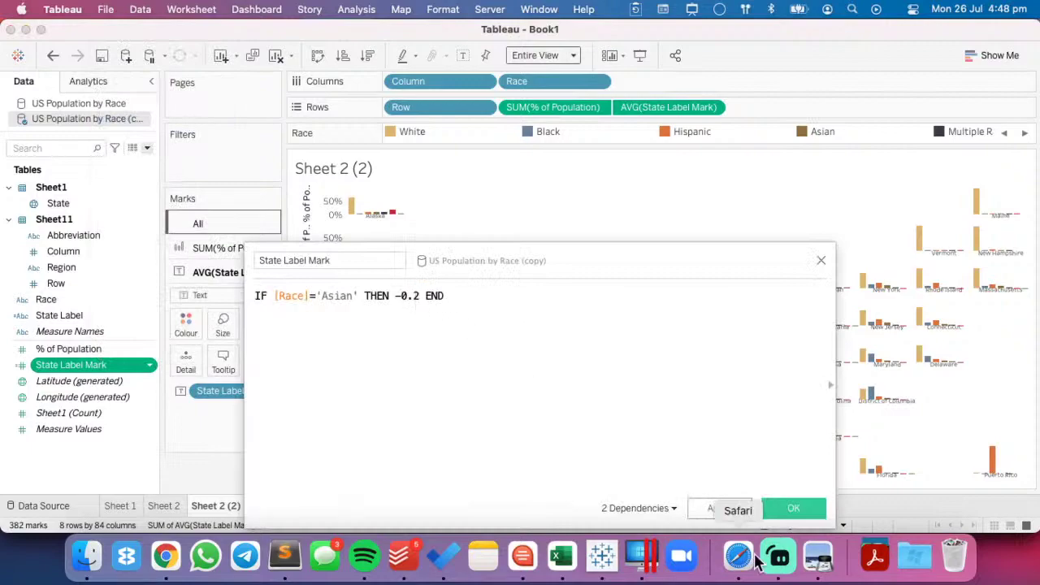
{"action": "left_click", "coordinate": [719, 508]}
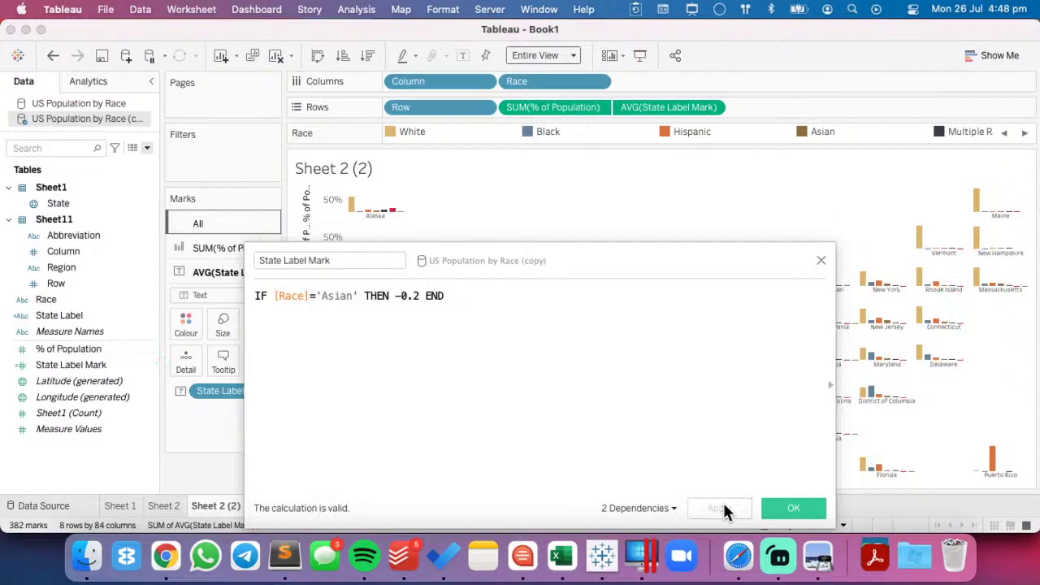
{"action": "left_click", "coordinate": [794, 509]}
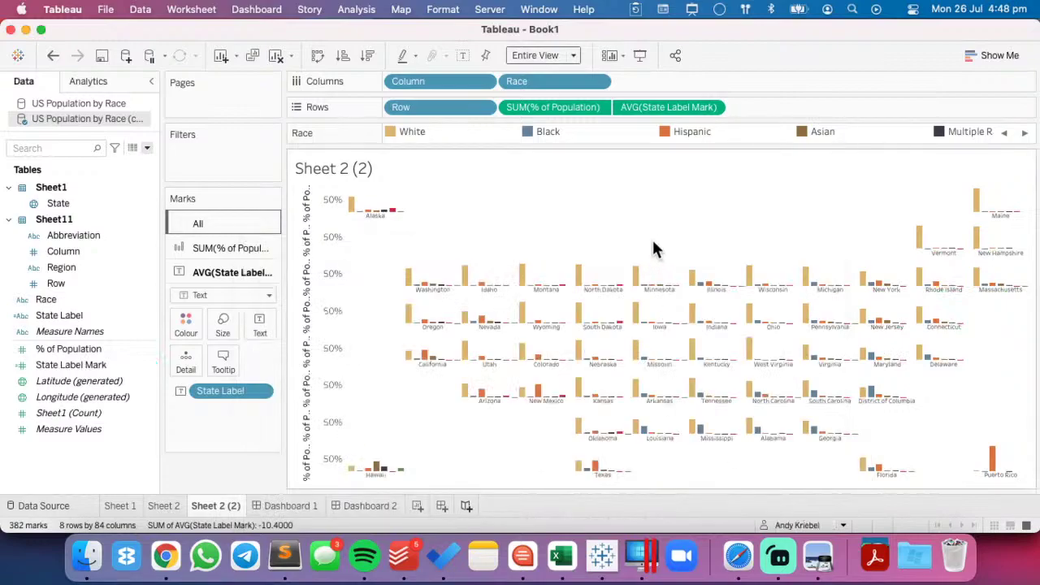
- Hide the % of Population axis header of the Sheet 2 (2) chart on Dashboard 2
{"action": "left_click", "coordinate": [370, 505]}
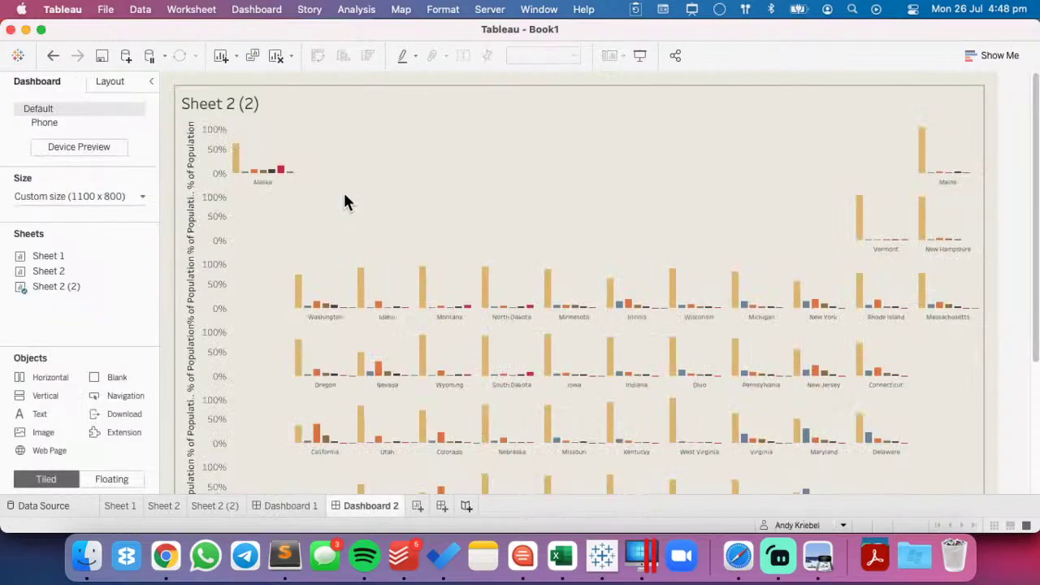
{"action": "right_click", "coordinate": [206, 151]}
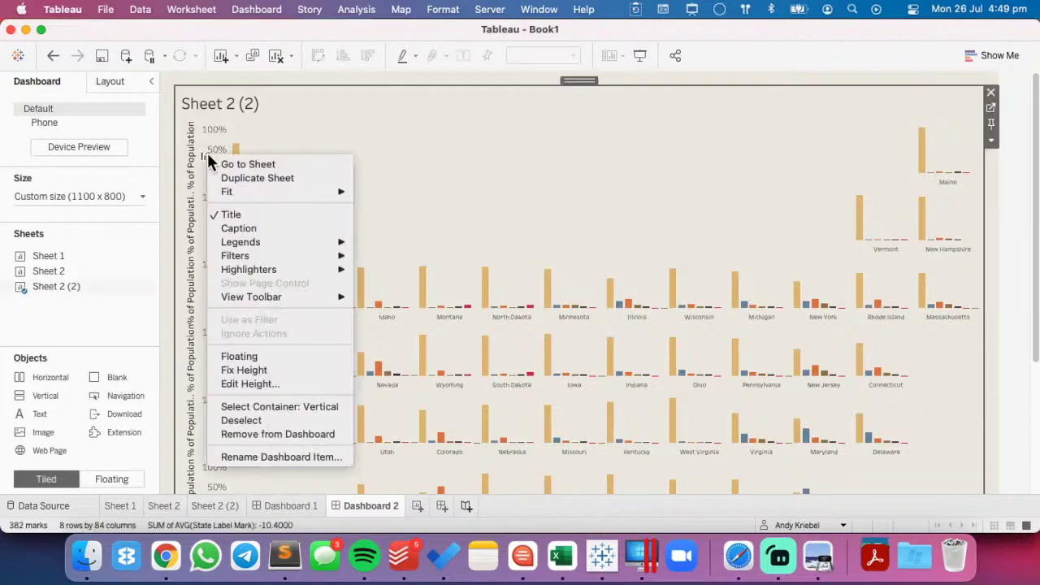
{"action": "left_click", "coordinate": [225, 136]}
{"action": "right_click", "coordinate": [225, 137]}
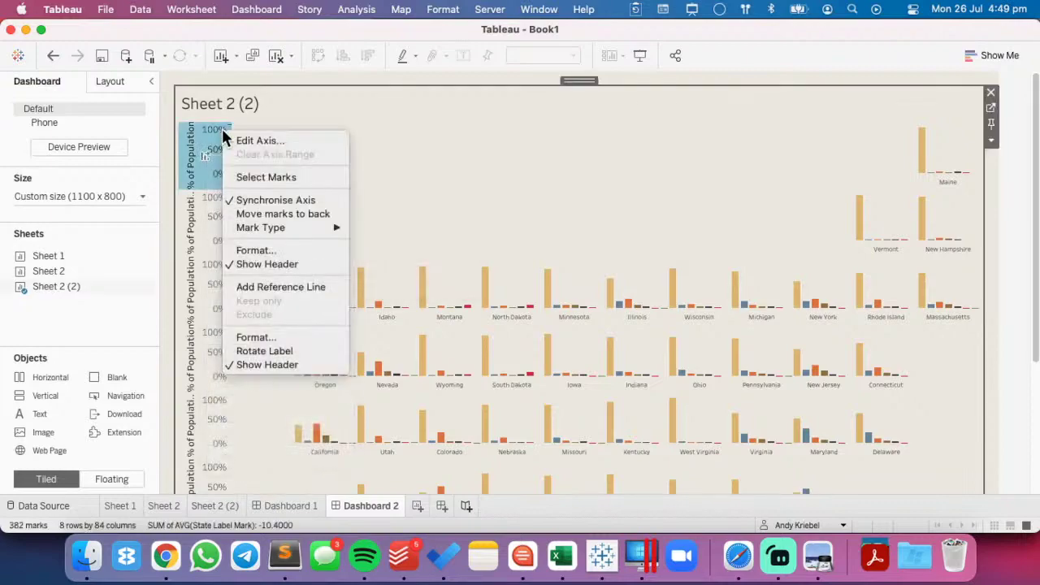
{"action": "left_click", "coordinate": [267, 258]}
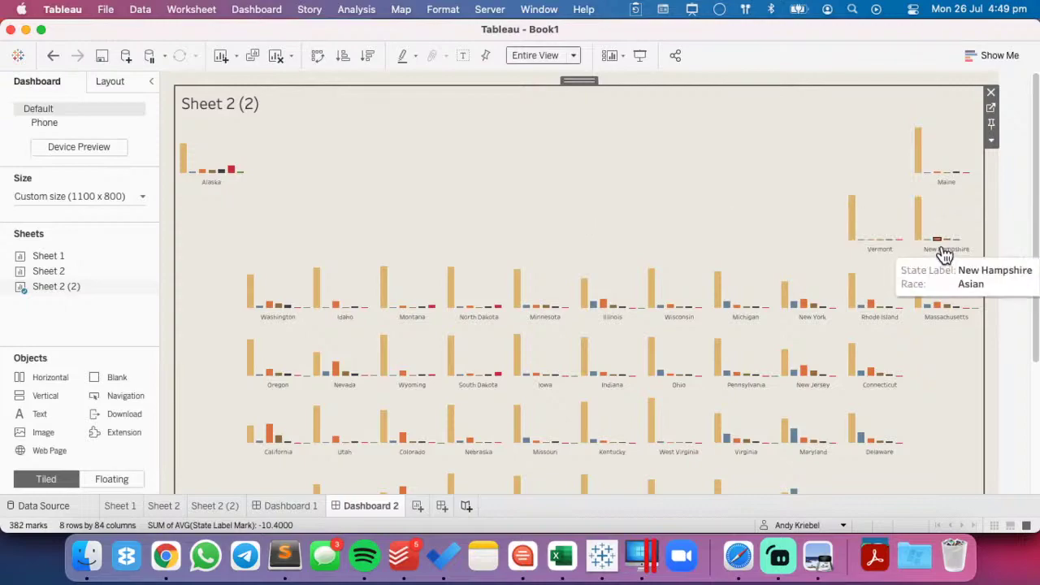
{"action": "mouse_move", "coordinate": [945, 246]}
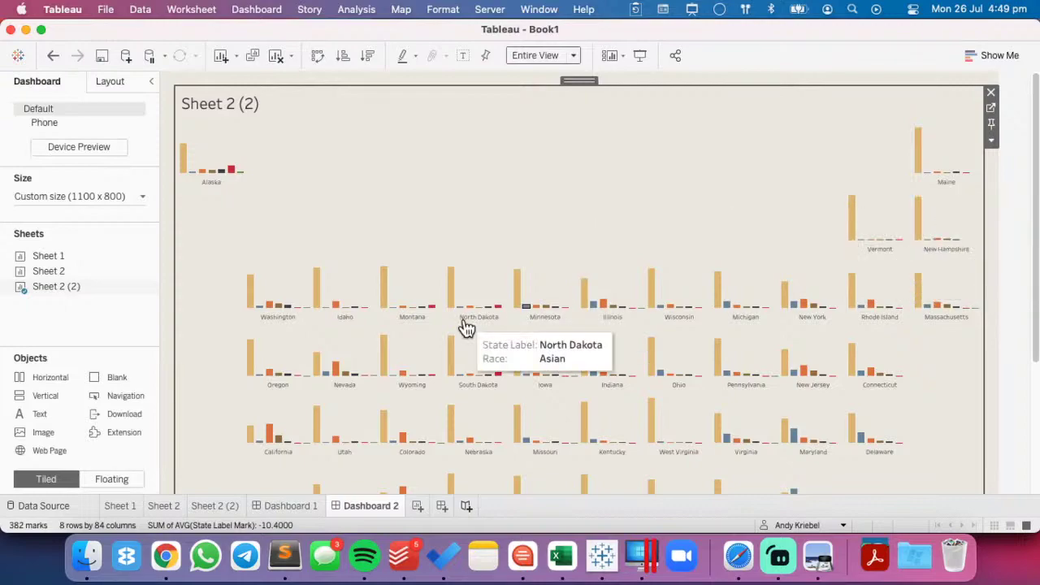
- Set the 'Asian' value in the State Label Mark calculation on Sheet 2 (2) to -0.15, and return to Dashboard 2
{"action": "left_click", "coordinate": [205, 505]}
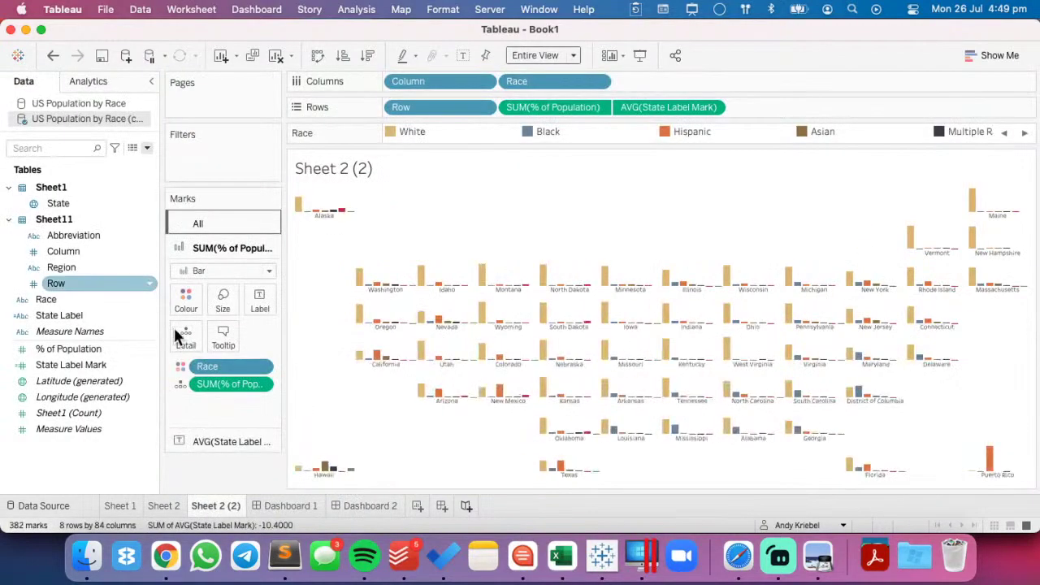
{"action": "right_click", "coordinate": [82, 365]}
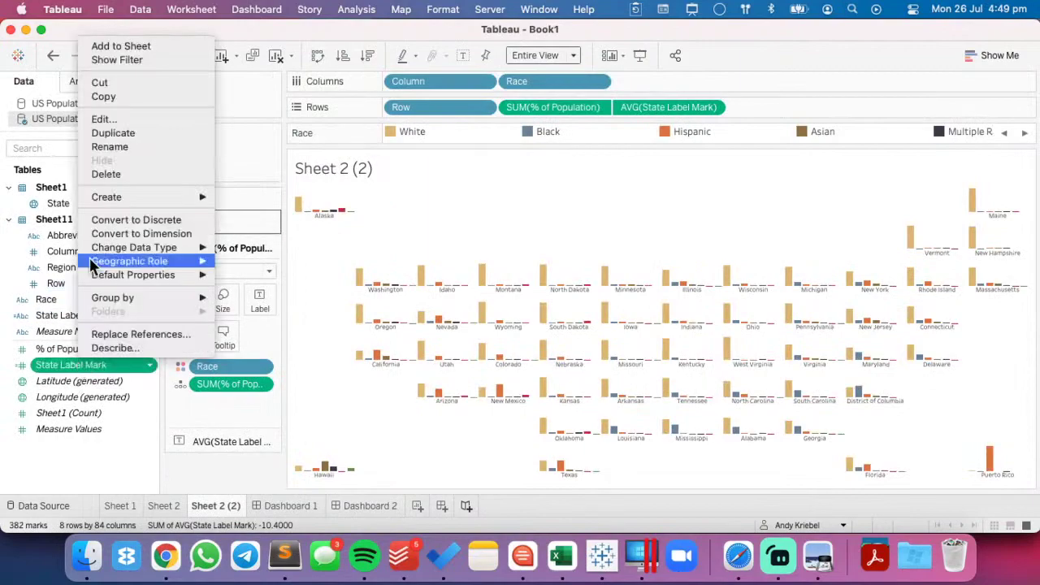
{"action": "left_click", "coordinate": [109, 122]}
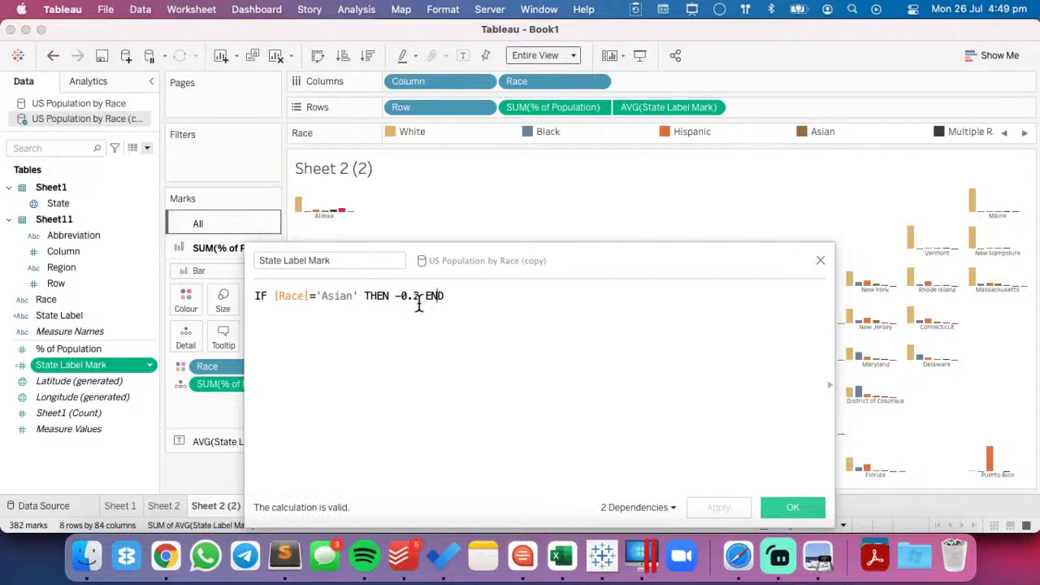
{"action": "key", "text": "BackSpace"}
{"action": "type", "text": "15"}
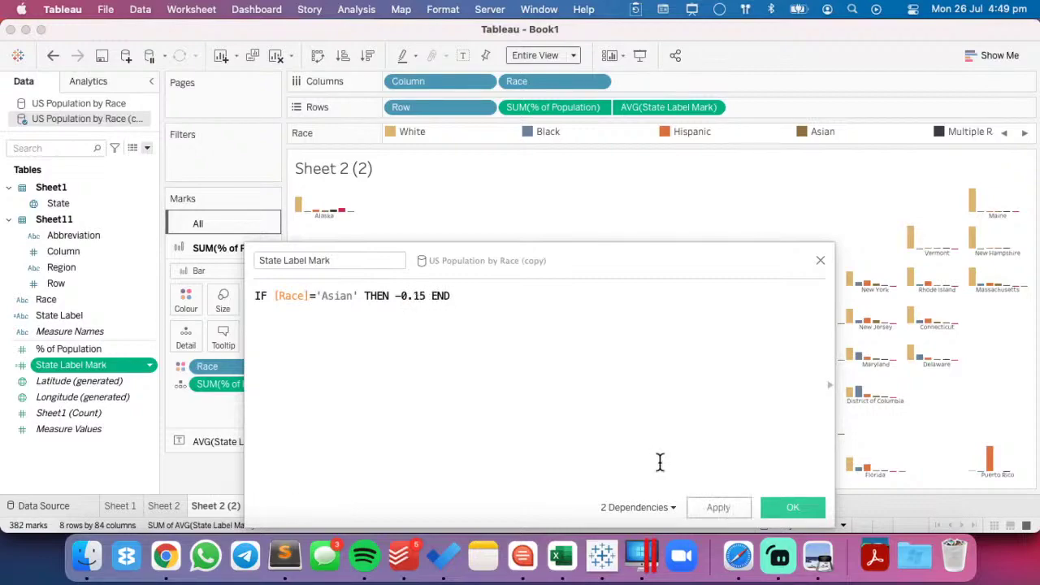
{"action": "left_click", "coordinate": [793, 508]}
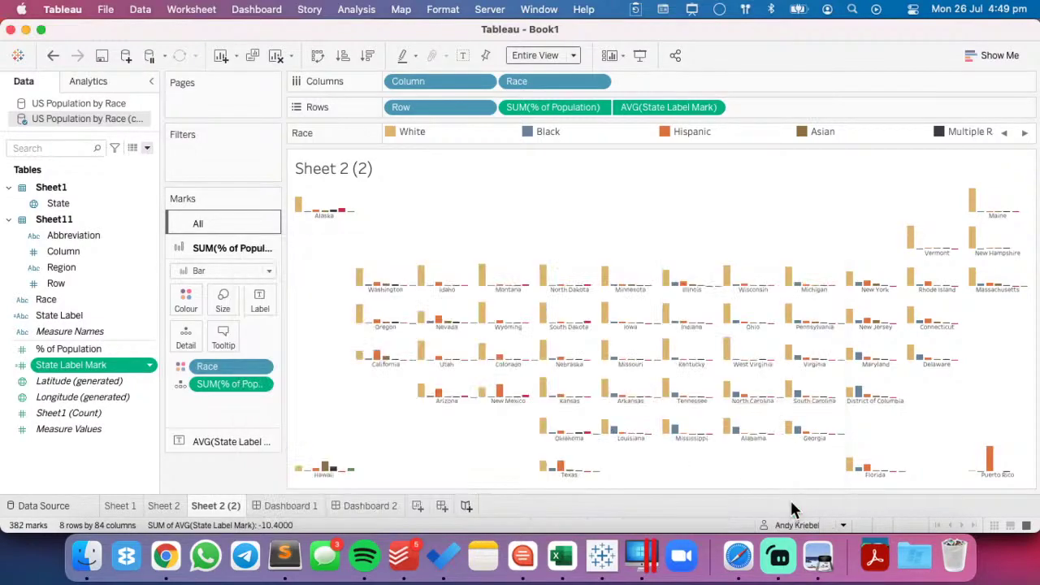
{"action": "left_click", "coordinate": [376, 506]}
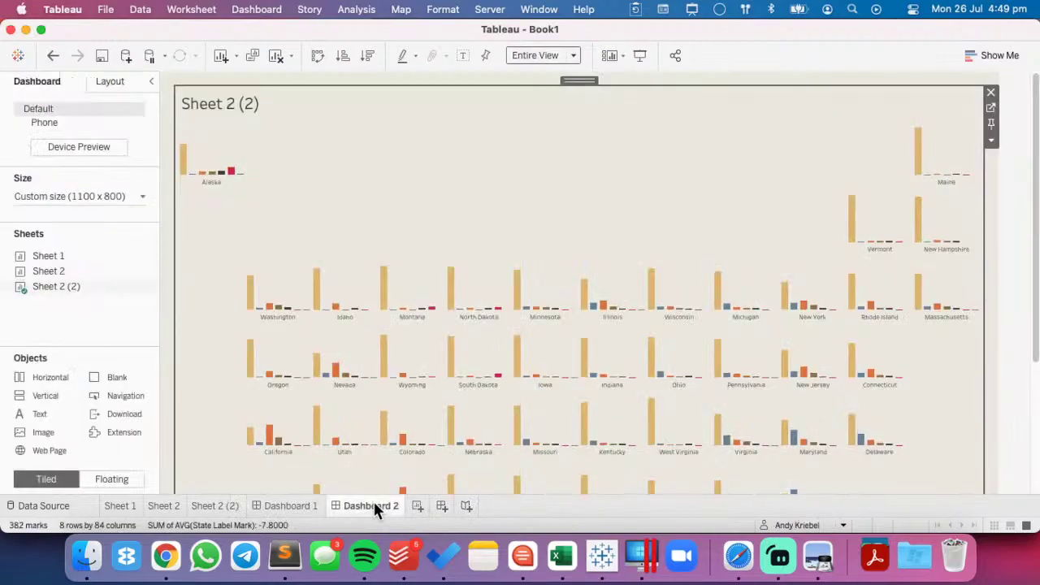
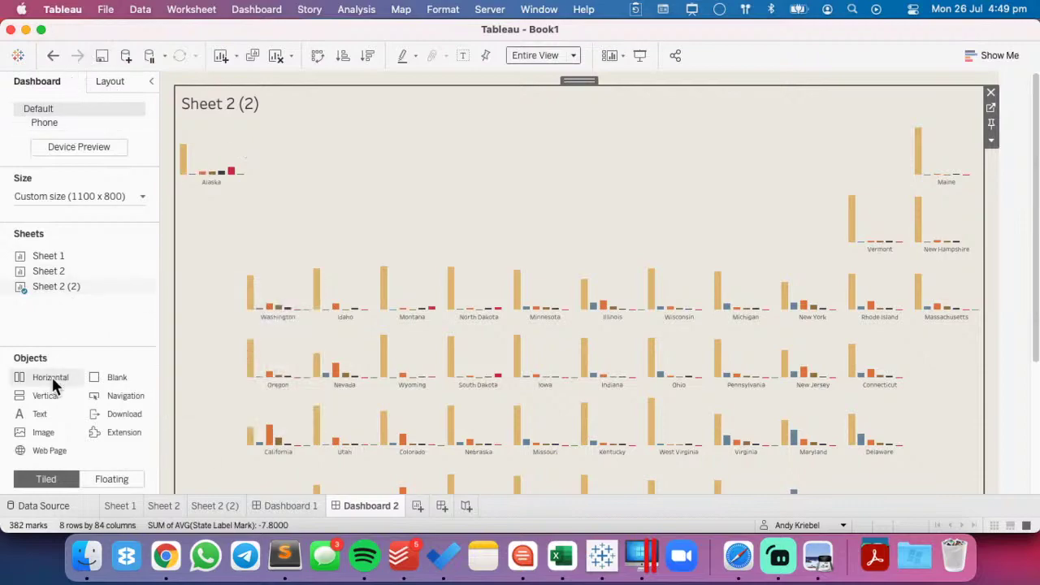
- Add a text object above the dashboard's chart reading AMERICA'S RACIAL BREAKDOWN BY STATE, checking the wording against the original graphic in Chrome
{"action": "left_click_drag", "start_coordinate": [43, 412], "coordinate": [274, 120]}
{"action": "key", "text": "super+Tab"}
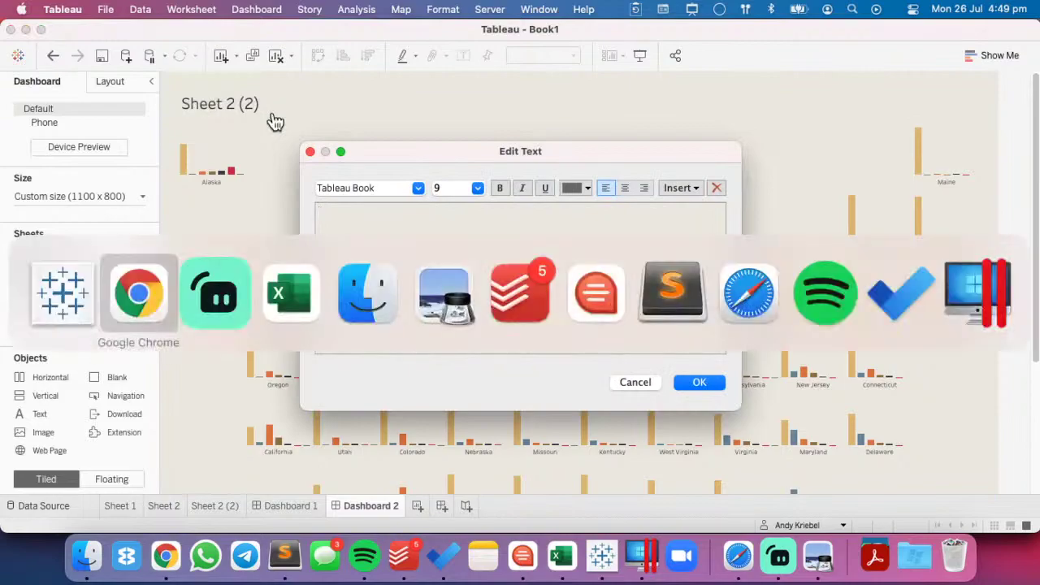
{"action": "scroll", "coordinate": [321, 243], "scroll_direction": "up", "scroll_amount": 3}
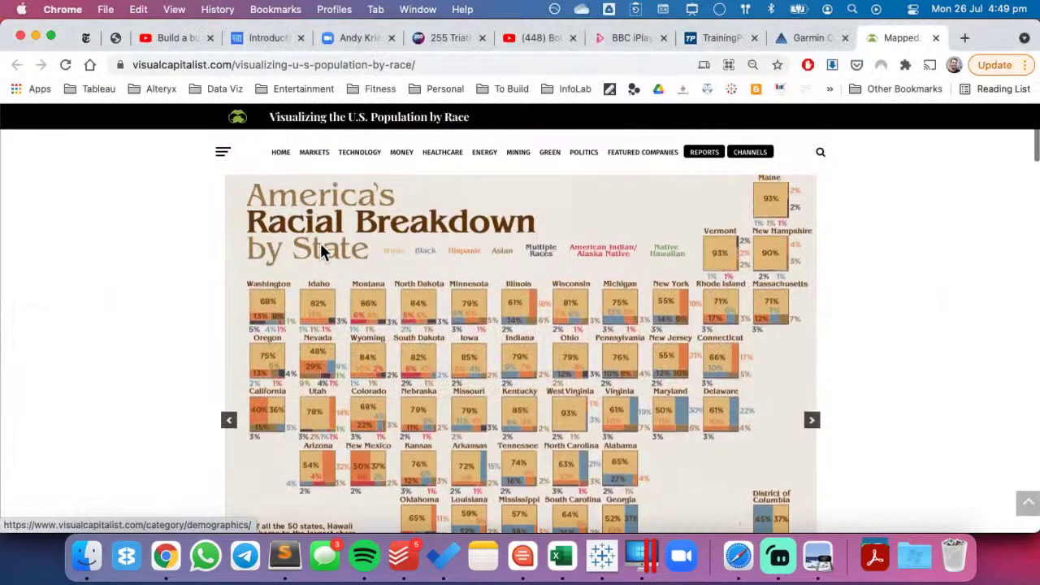
{"action": "key", "text": "super+Tab"}
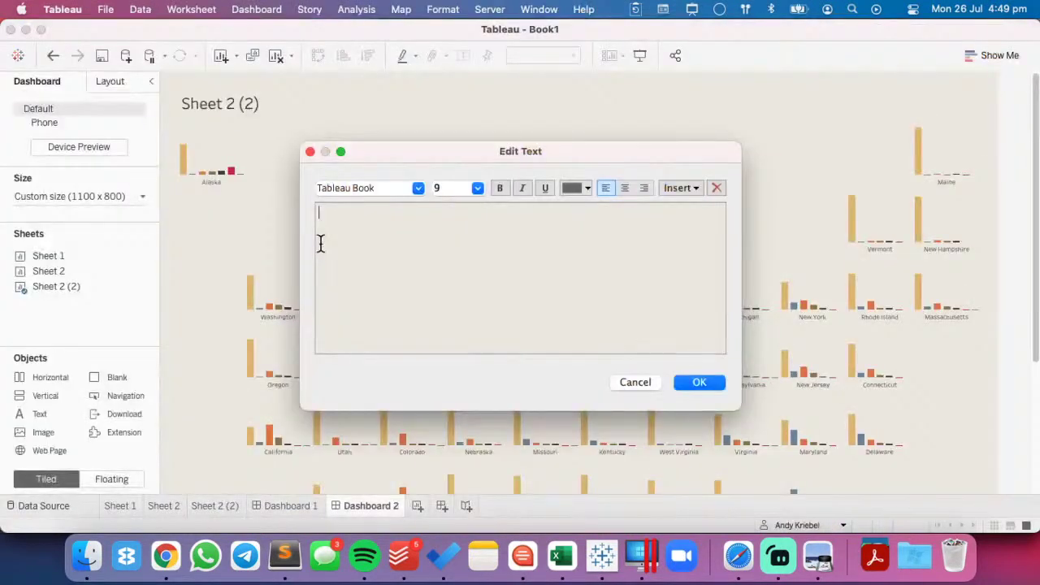
{"action": "type", "text": "AMERICA'S RACIAL BREAKDO"}
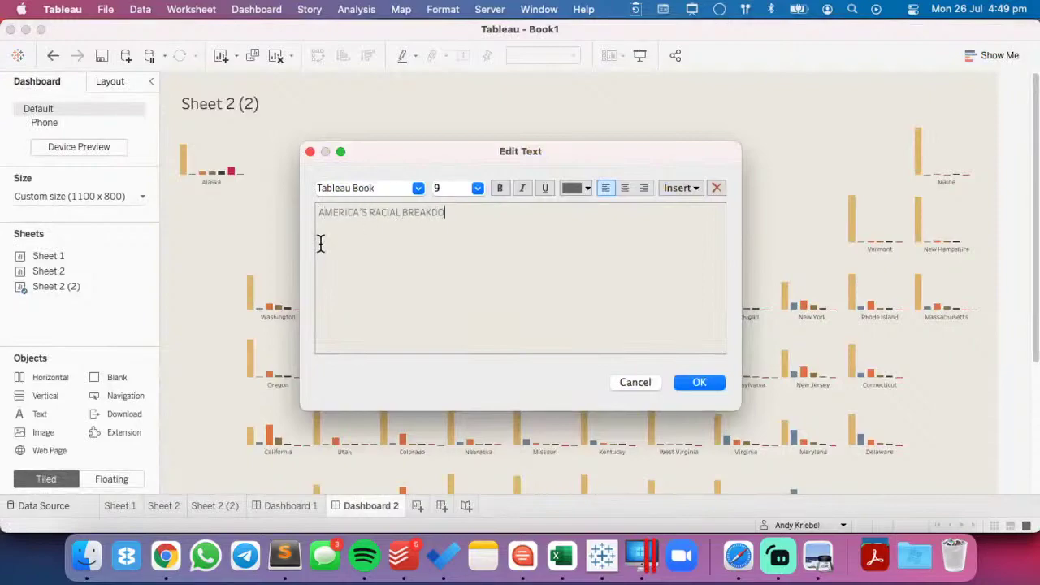
{"action": "type", "text": "WN BY STATE"}
- Set the whole dashboard title text to size 22 in a darker grey and apply the text changes
{"action": "key", "text": "super+a"}
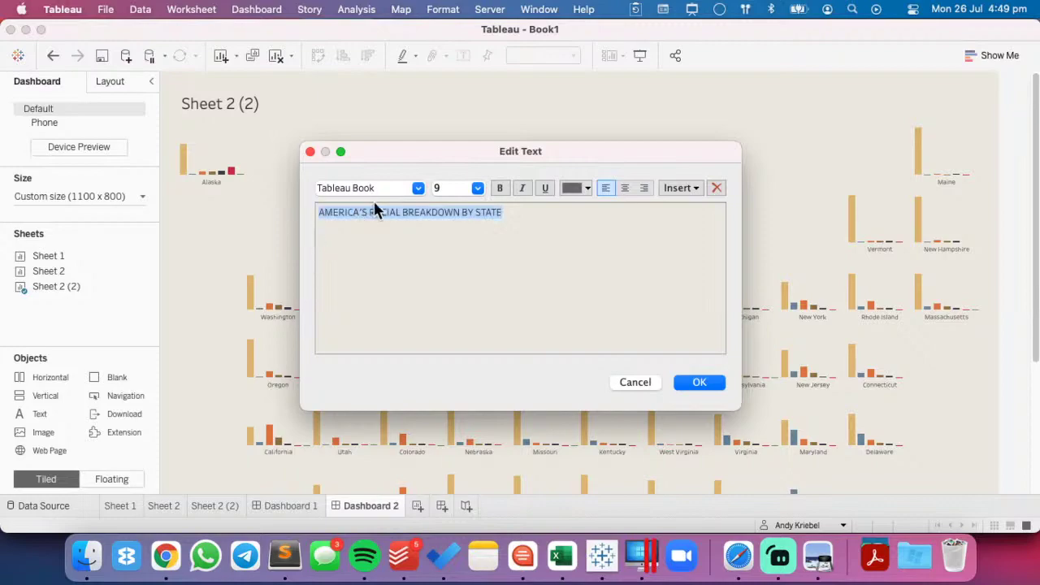
{"action": "left_click", "coordinate": [477, 189]}
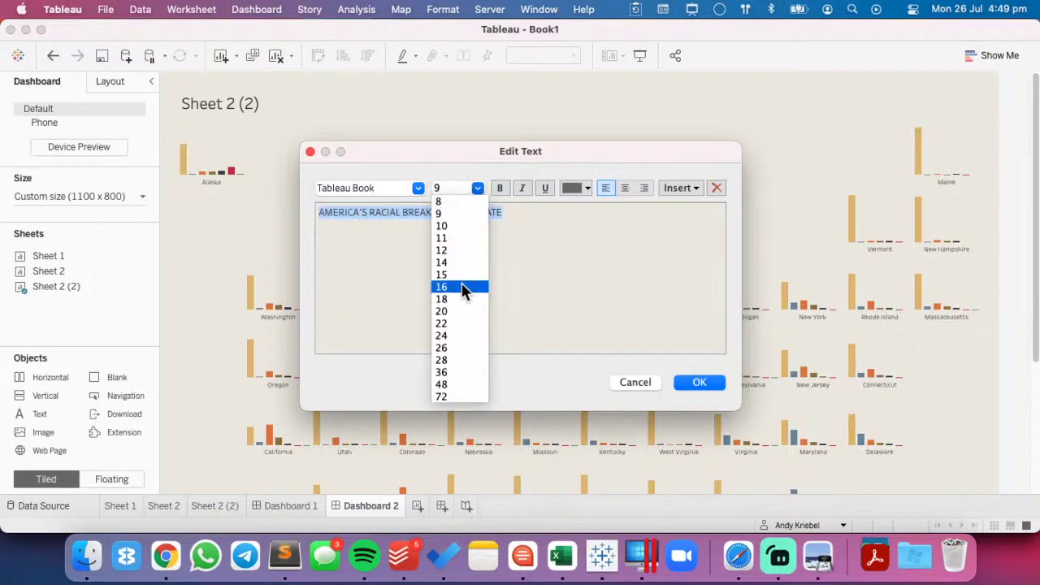
{"action": "left_click", "coordinate": [461, 324]}
{"action": "left_click", "coordinate": [573, 183]}
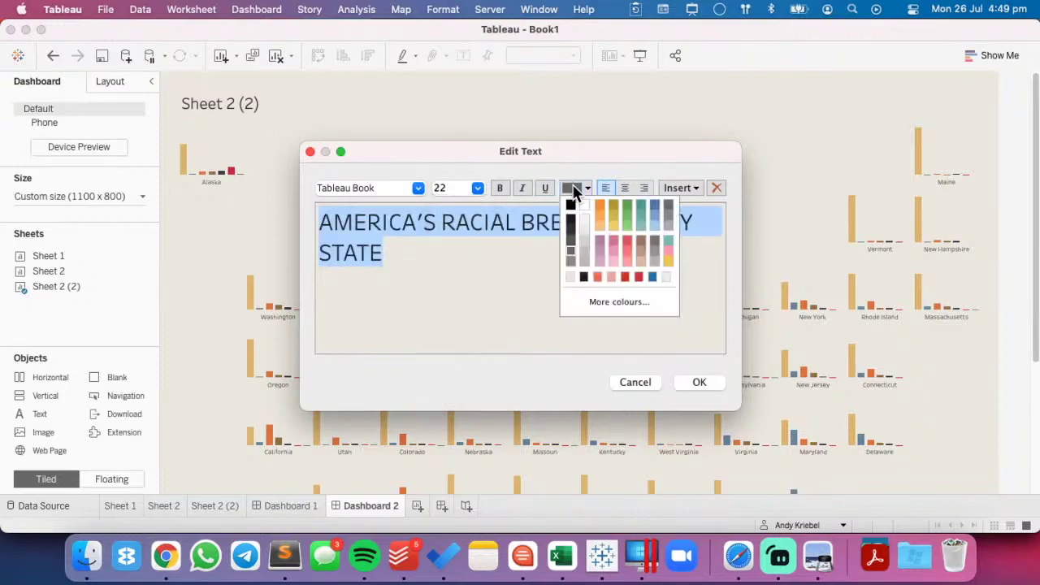
{"action": "left_click", "coordinate": [572, 238]}
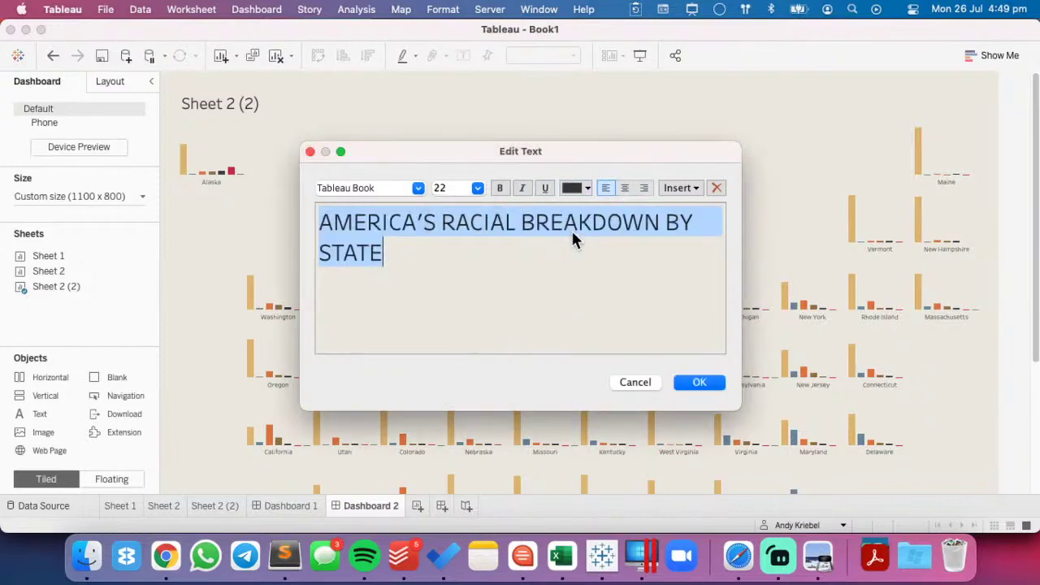
{"action": "left_click", "coordinate": [688, 382]}
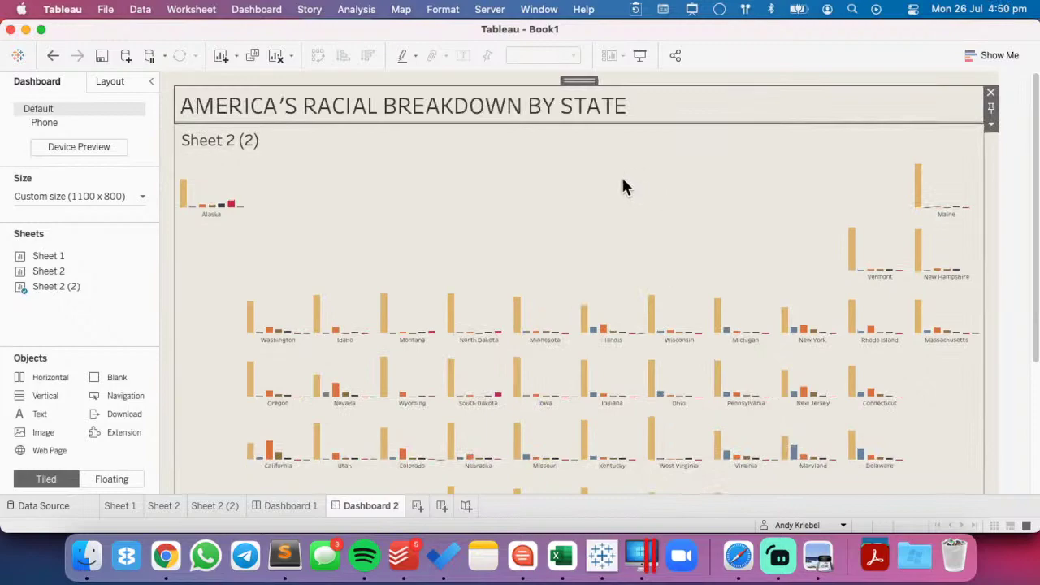
- Hide the sheet title of the Sheet 2 (2) chart on Dashboard 2
{"action": "left_click", "coordinate": [252, 139]}
{"action": "right_click", "coordinate": [255, 137]}
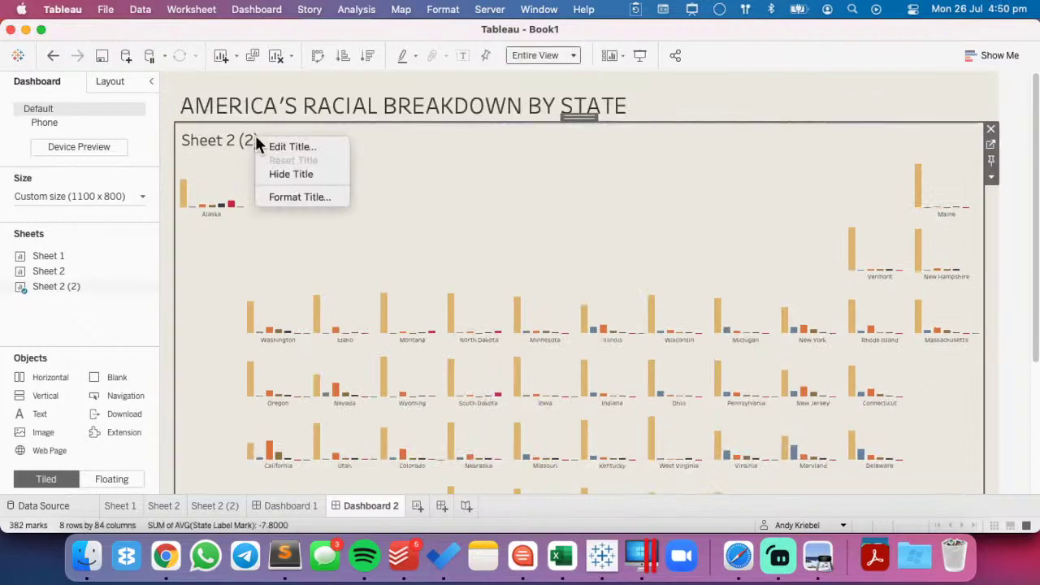
{"action": "left_click", "coordinate": [276, 174]}
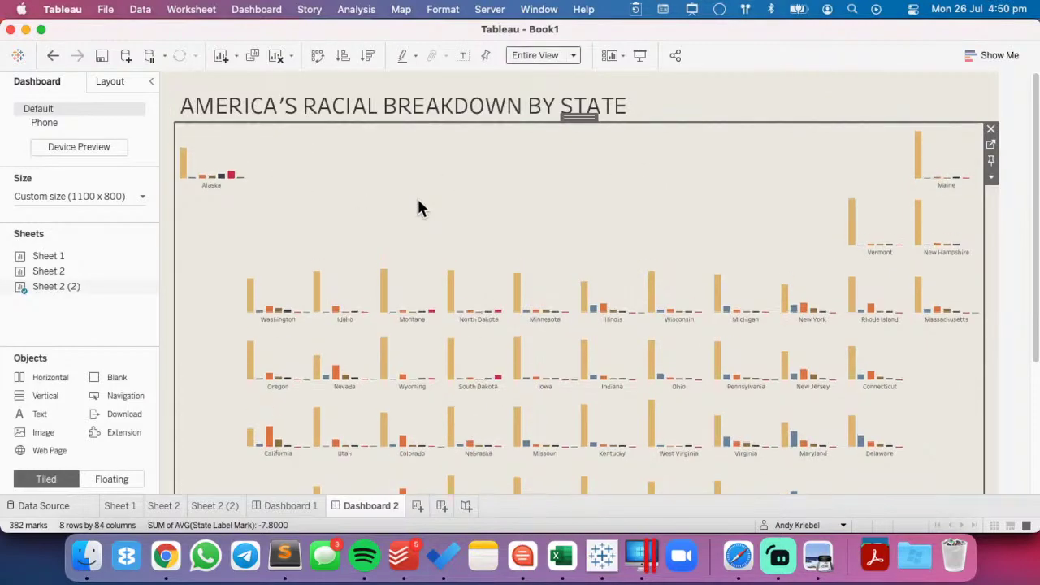
{"action": "double_click", "coordinate": [654, 116]}
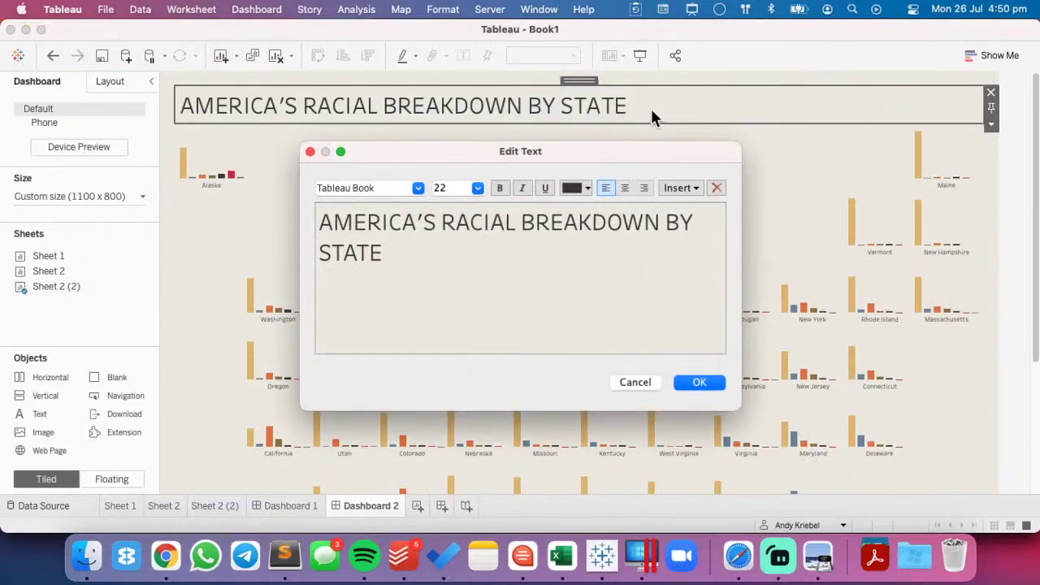
{"action": "key", "text": "super+Down"}
{"action": "key", "text": "Return"}
{"action": "type", "text": "CLC"}
{"action": "key", "text": "BackSpace"}
{"action": "type", "text": "ICK A"}
{"action": "left_click", "coordinate": [628, 382]}
{"action": "left_click", "coordinate": [707, 234]}
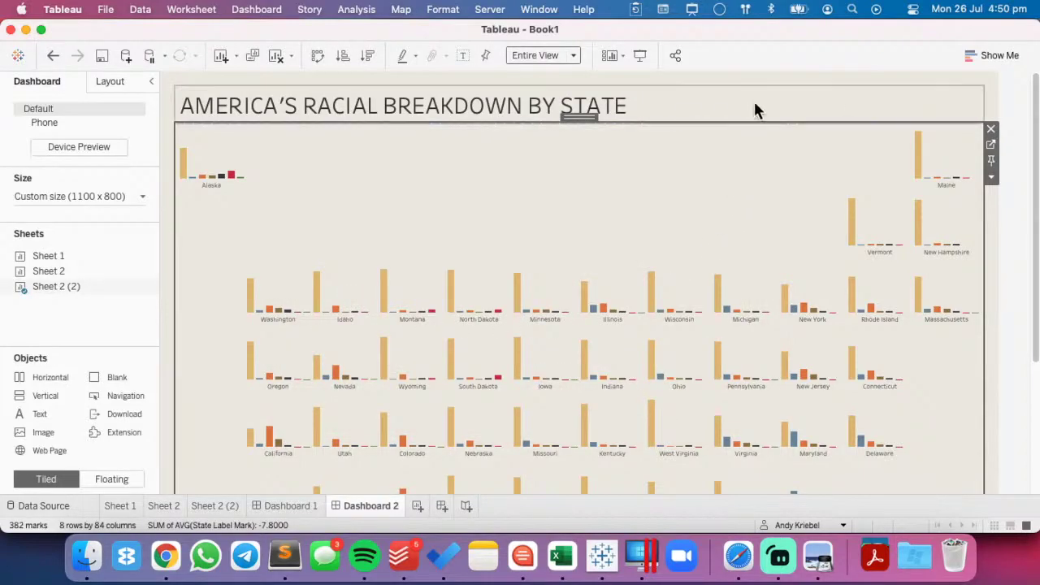
- Add a Region filter limited to West on Sheet 2 (2), and return to Dashboard 2
{"action": "left_click", "coordinate": [213, 507]}
{"action": "left_click_drag", "start_coordinate": [75, 267], "coordinate": [387, 227]}
{"action": "left_click", "coordinate": [386, 194]}
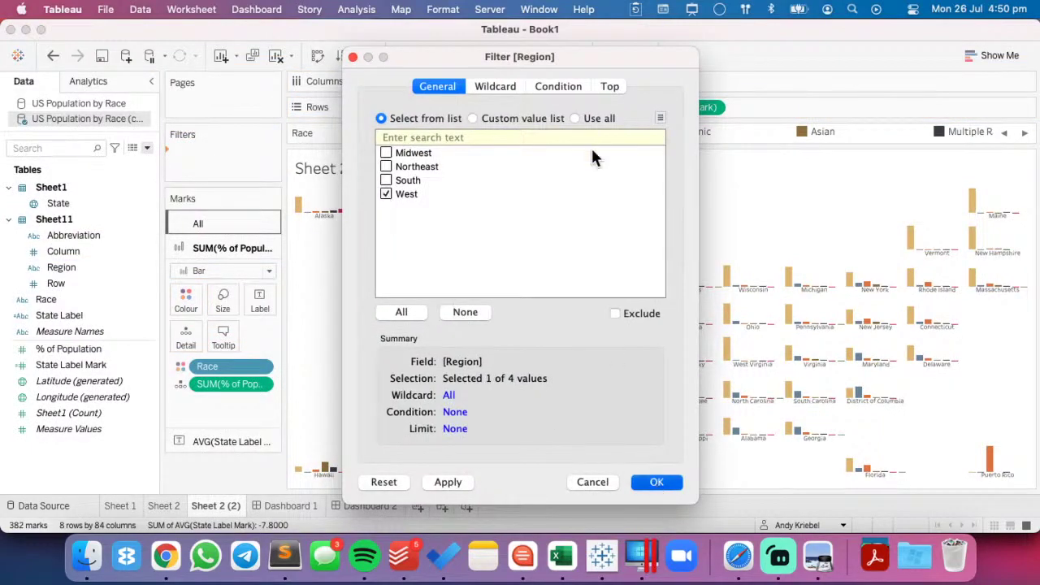
{"action": "key", "text": "Return"}
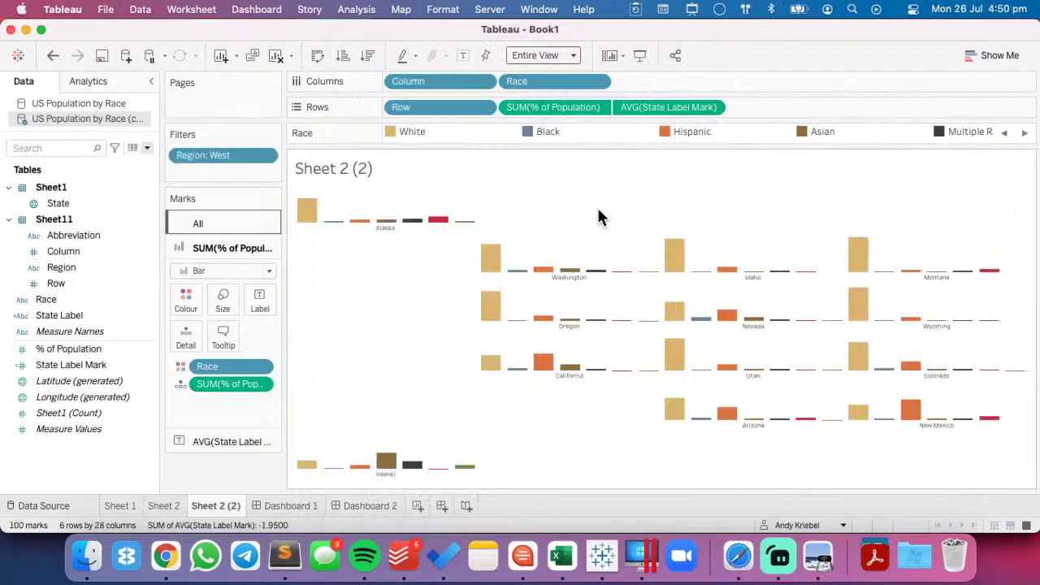
{"action": "left_click", "coordinate": [361, 506]}
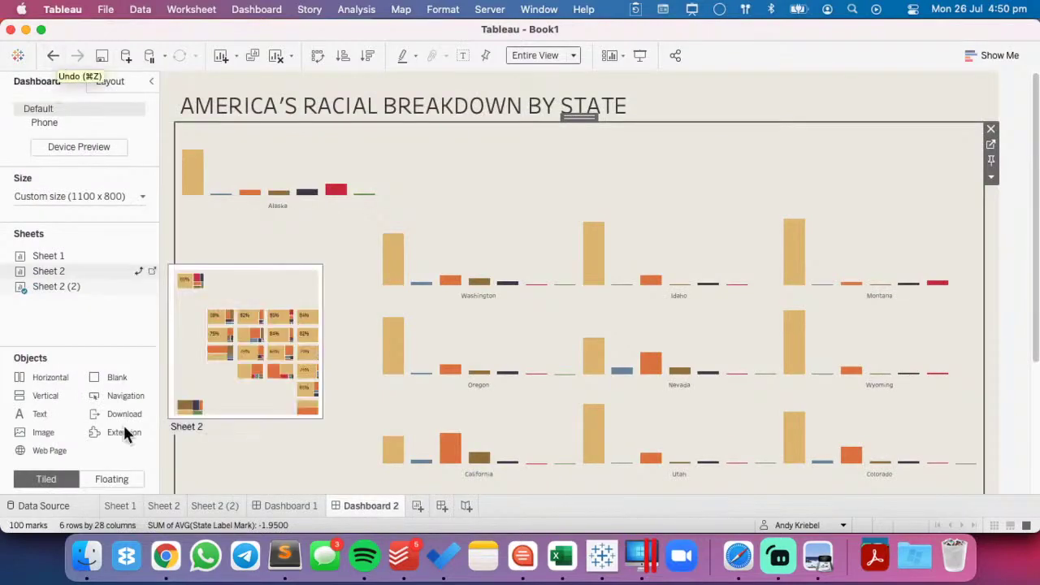
- Edit the Region filter on Sheet 2 (2) to include all regions
{"action": "left_click", "coordinate": [214, 505]}
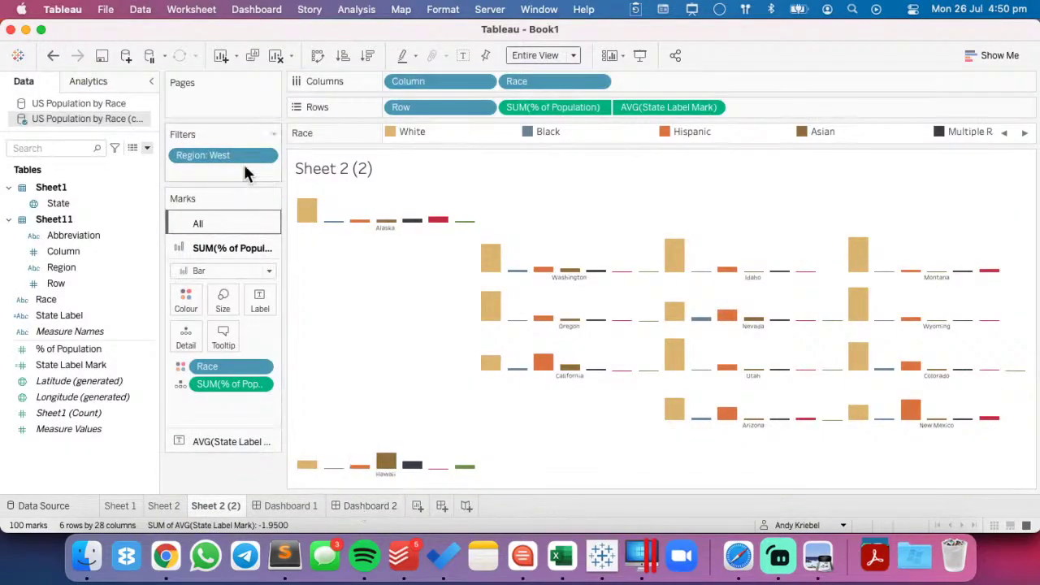
{"action": "left_click", "coordinate": [264, 156]}
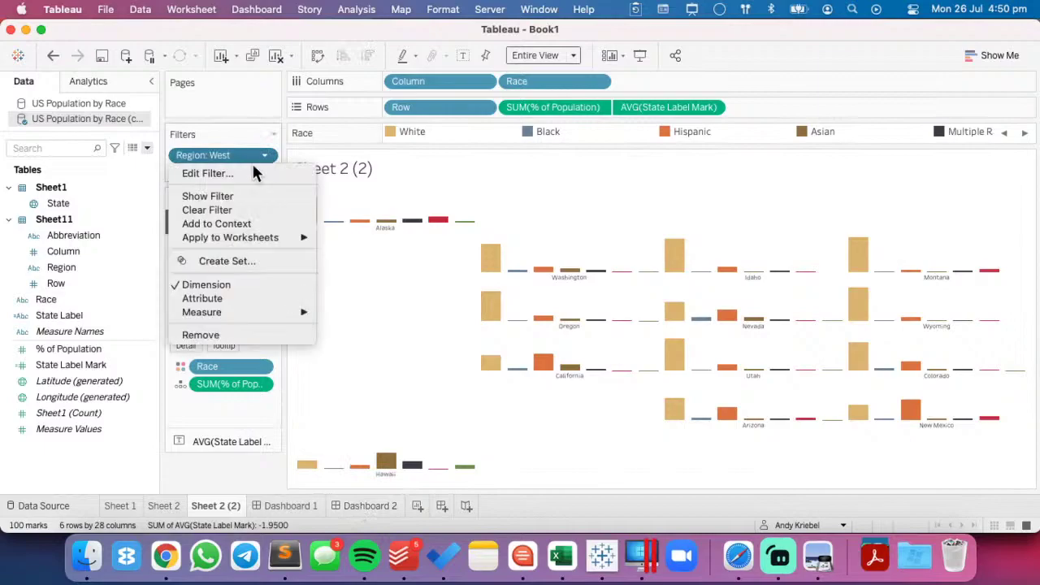
{"action": "left_click", "coordinate": [210, 172]}
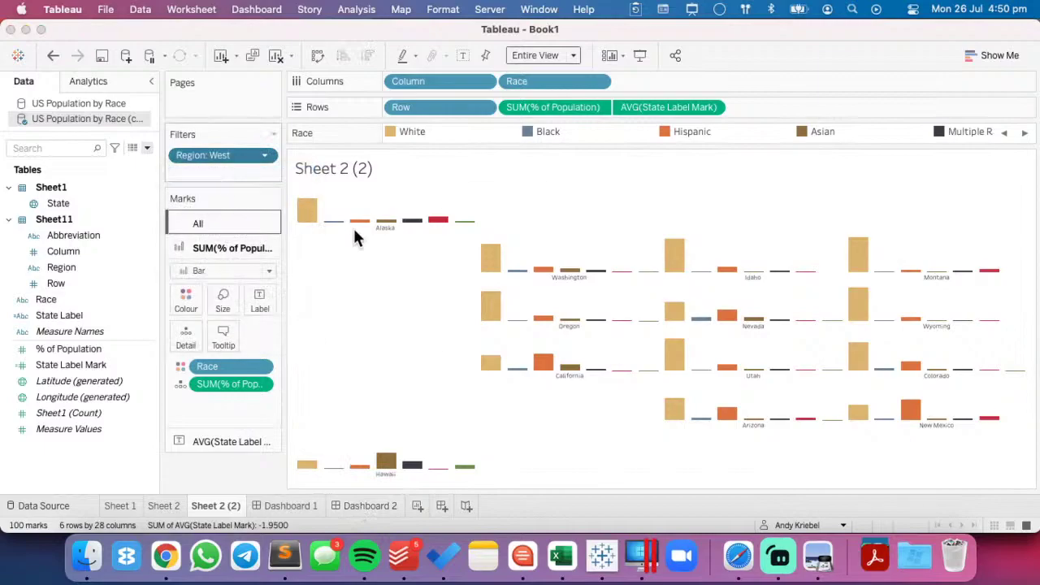
{"action": "left_click", "coordinate": [410, 313]}
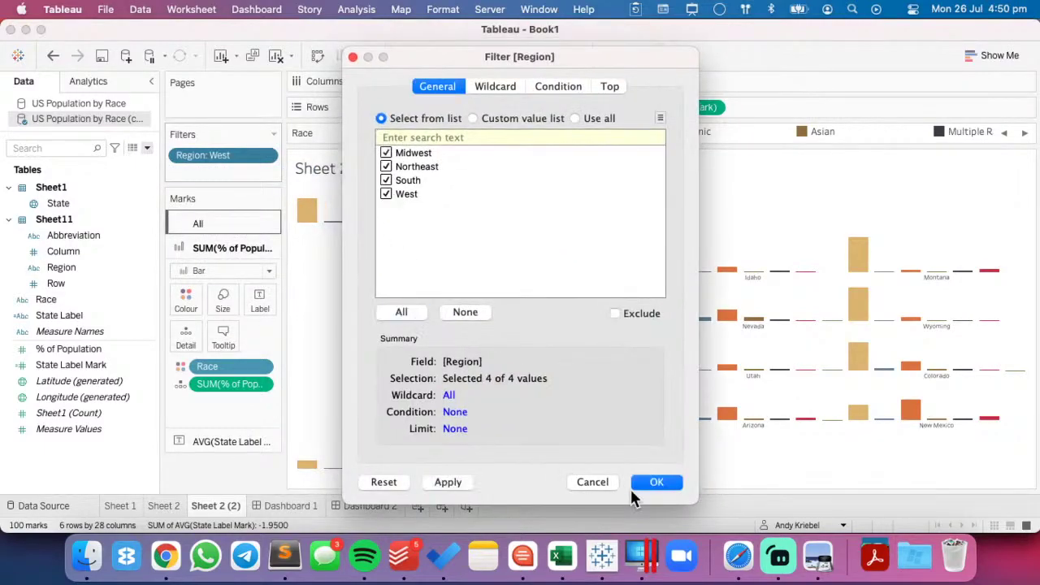
{"action": "left_click", "coordinate": [657, 482]}
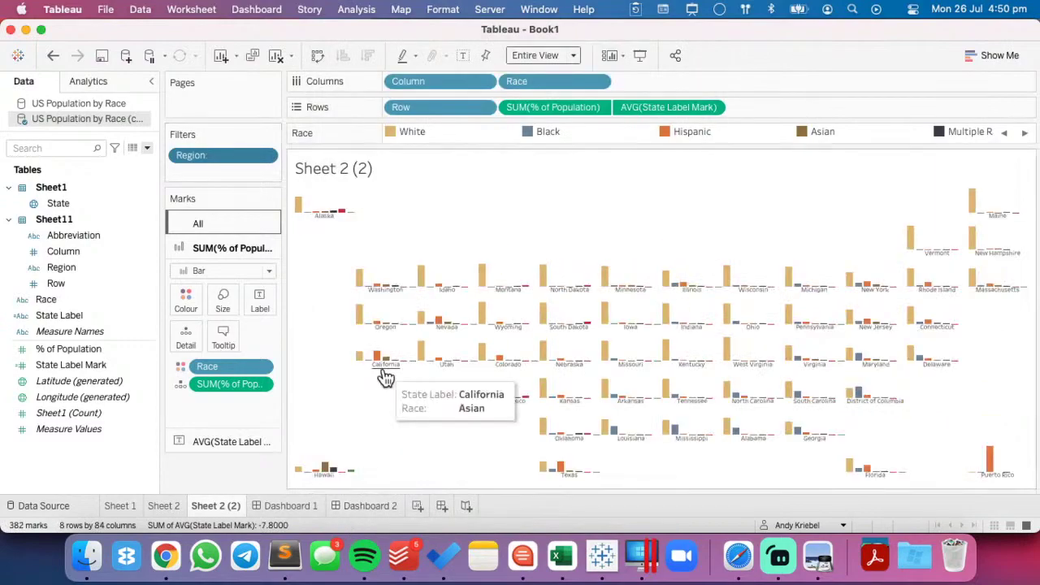
- Show the Region filter for the Sheet 2 (2) chart on Dashboard 2
{"action": "left_click", "coordinate": [364, 504]}
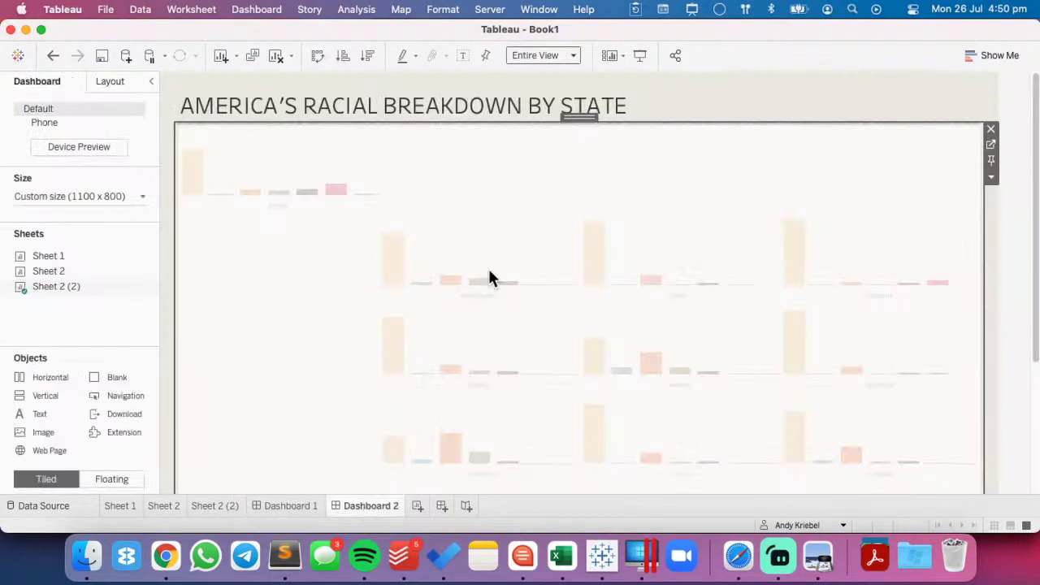
{"action": "left_click", "coordinate": [994, 185]}
{"action": "mouse_move", "coordinate": [924, 288]}
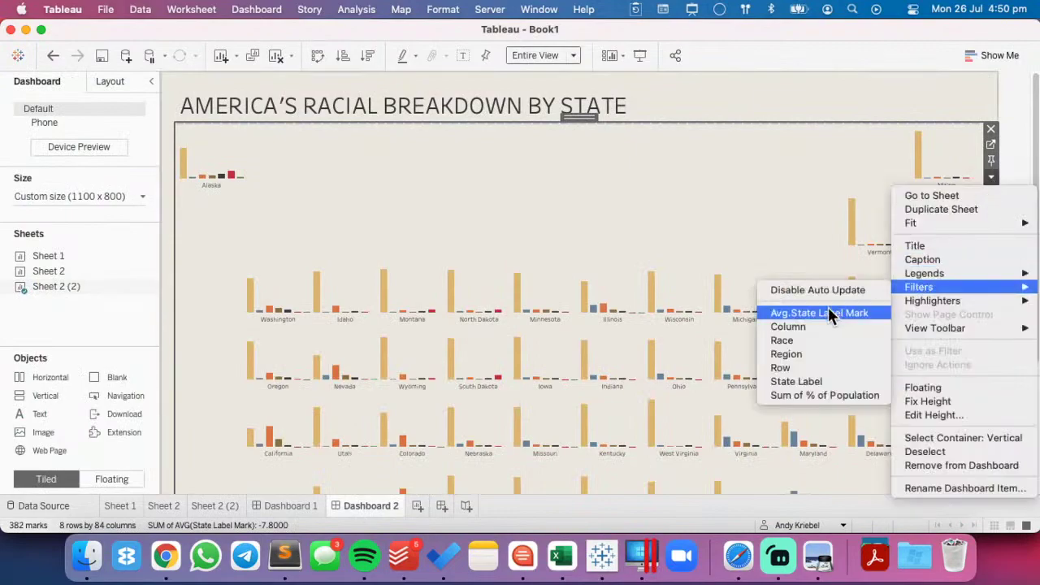
{"action": "left_click", "coordinate": [799, 354]}
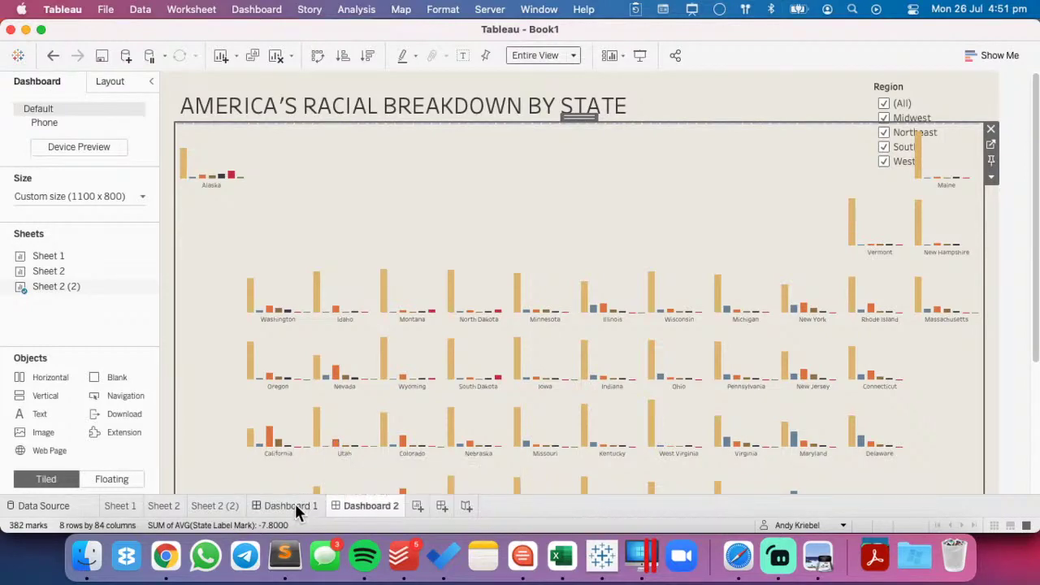
- Create a parameter named HIGHLIGHT A RACE with the String data type from Sheet 2 (2)
{"action": "left_click", "coordinate": [226, 508]}
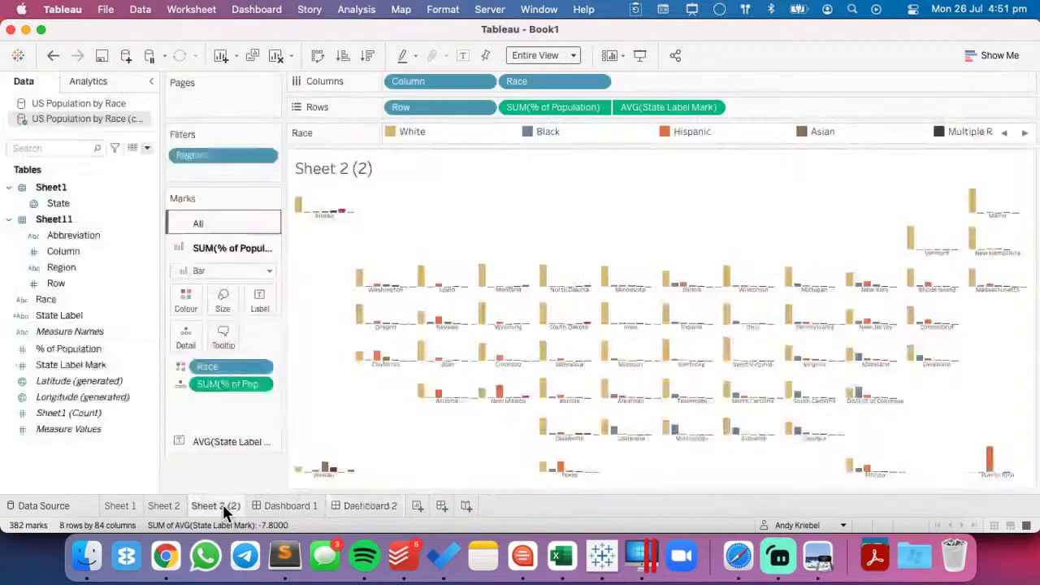
{"action": "right_click", "coordinate": [82, 453]}
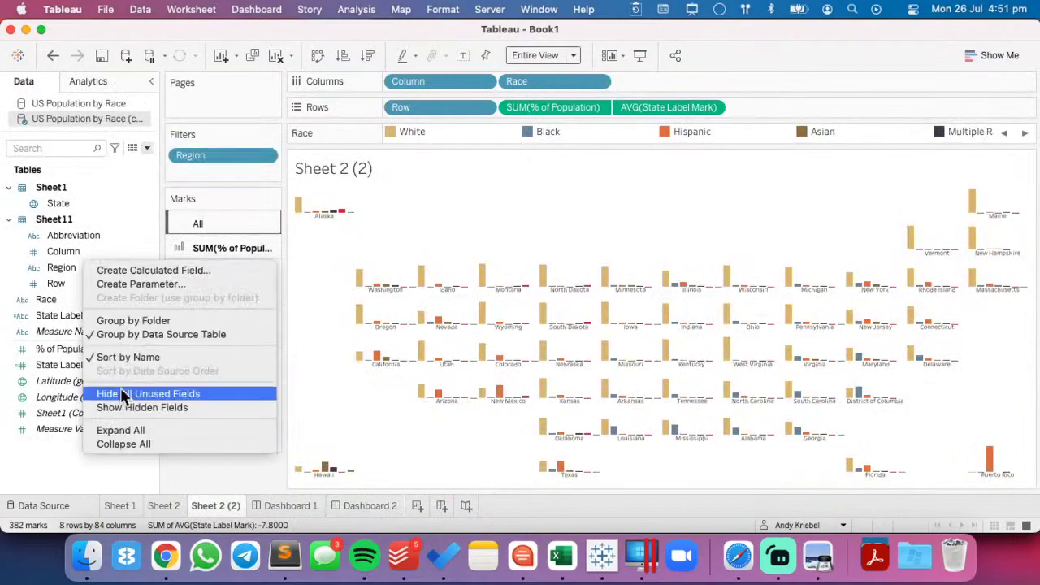
{"action": "left_click", "coordinate": [163, 282]}
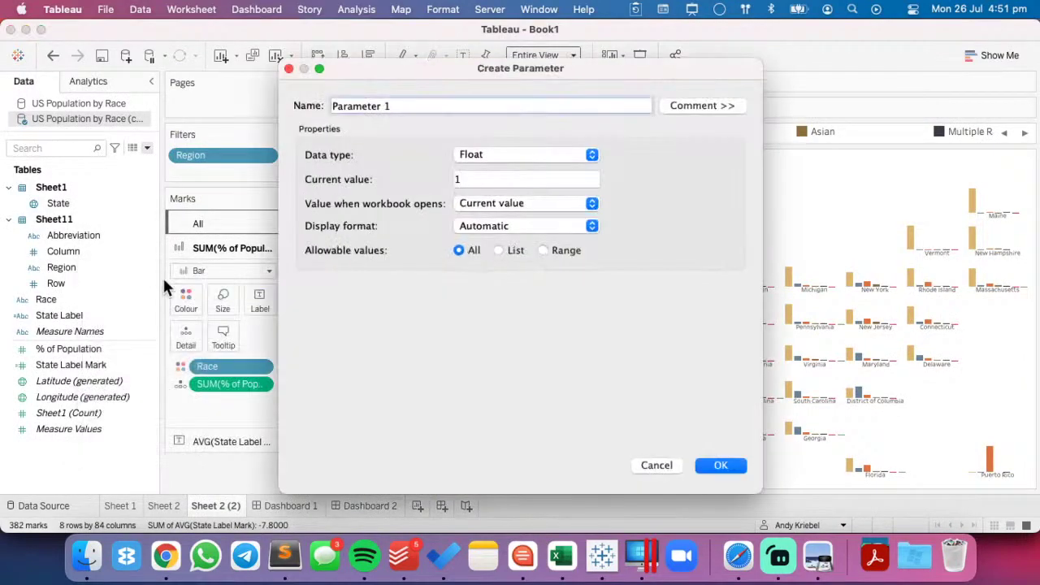
{"action": "type", "text": "HIGHLIGHTA"}
{"action": "key", "text": "BackSpace"}
{"action": "type", "text": "A RACE"}
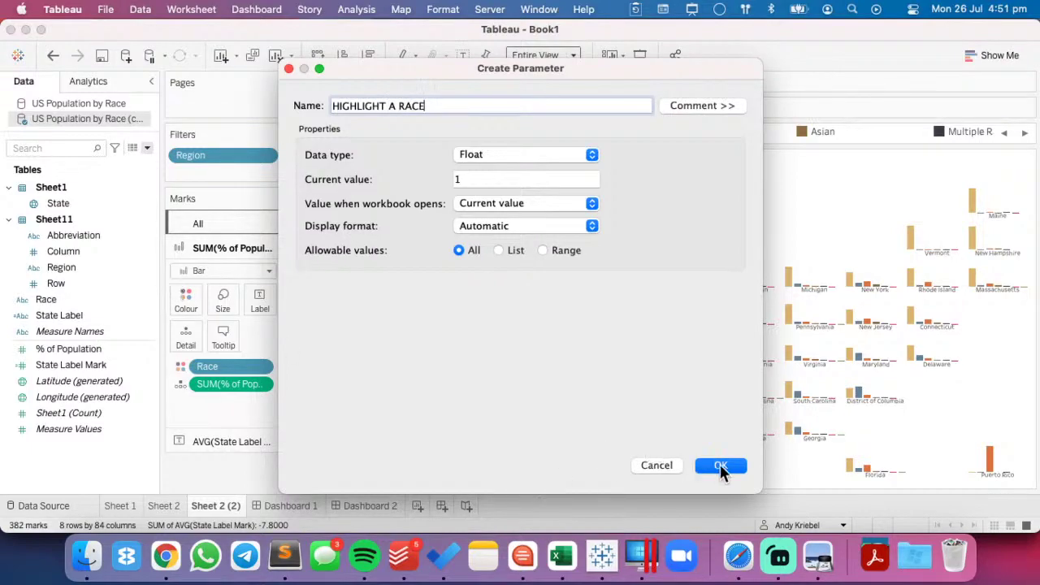
{"action": "left_click", "coordinate": [481, 154]}
{"action": "left_click", "coordinate": [481, 183]}
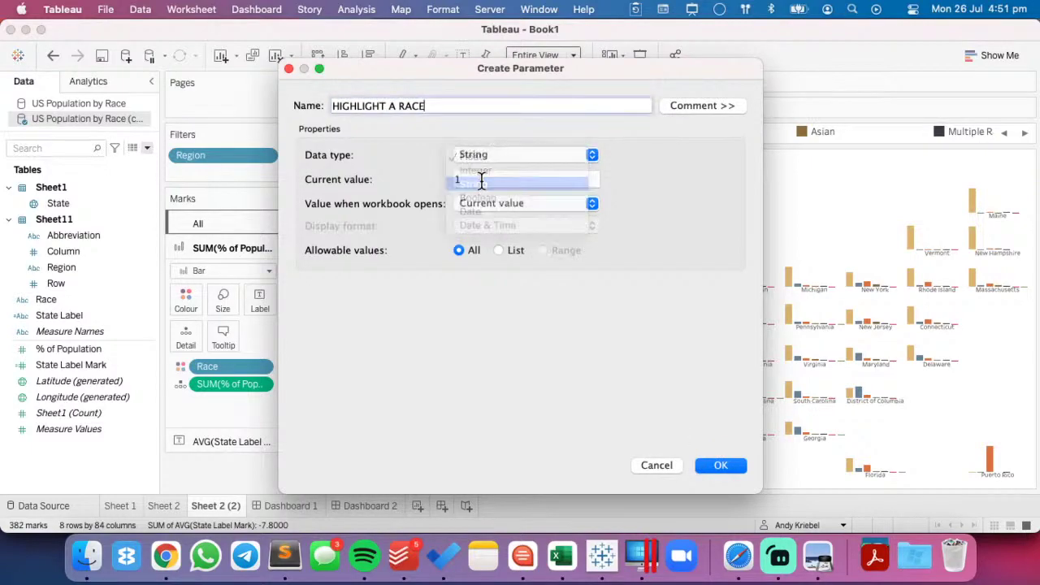
{"action": "left_click", "coordinate": [714, 463]}
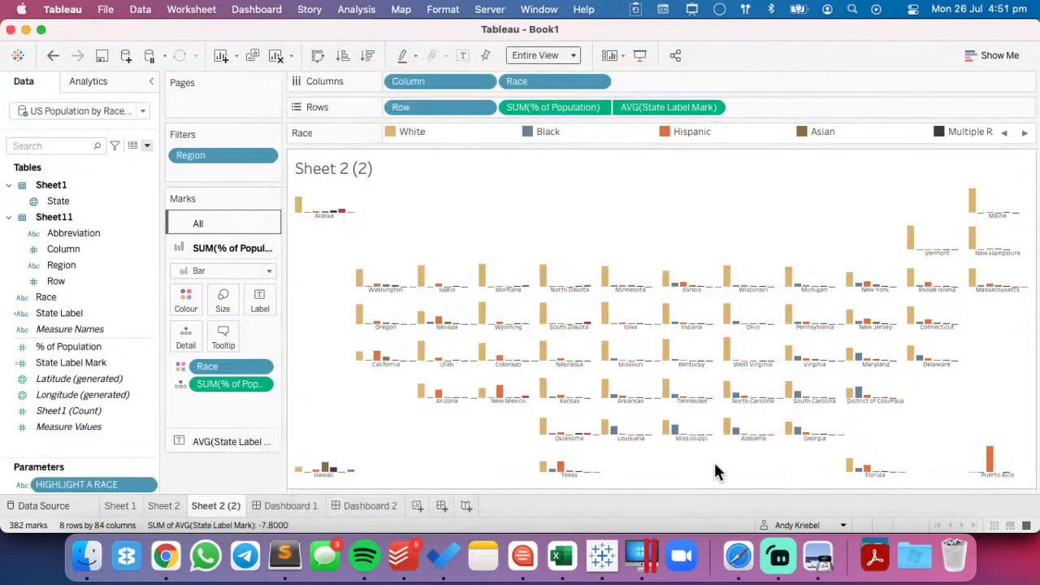
- Restrict the HIGHLIGHT A RACE parameter to a list containing (NONE) plus the Race values from US Population by Race (copy)
{"action": "right_click", "coordinate": [124, 482]}
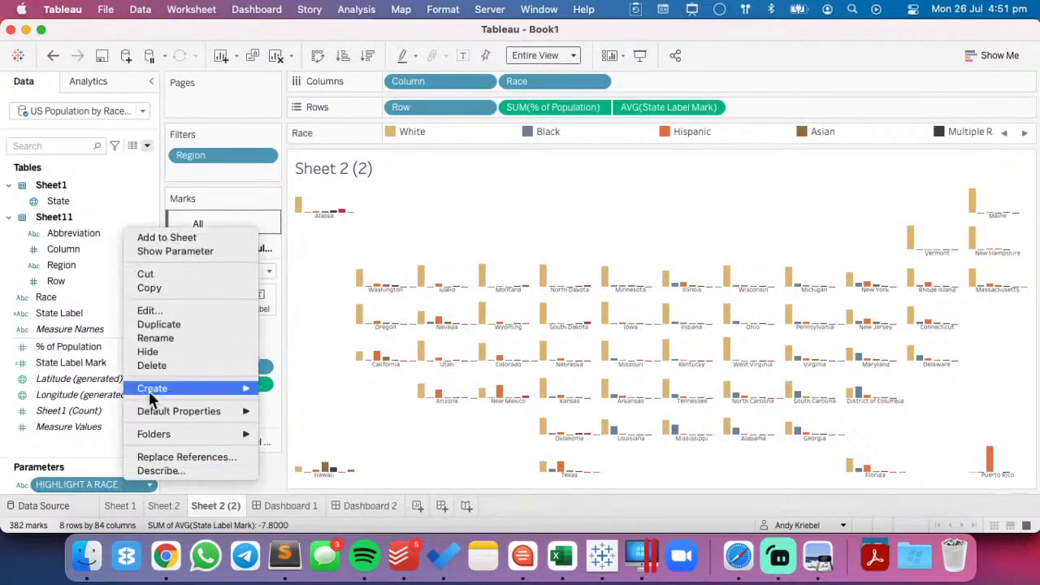
{"action": "left_click", "coordinate": [166, 312]}
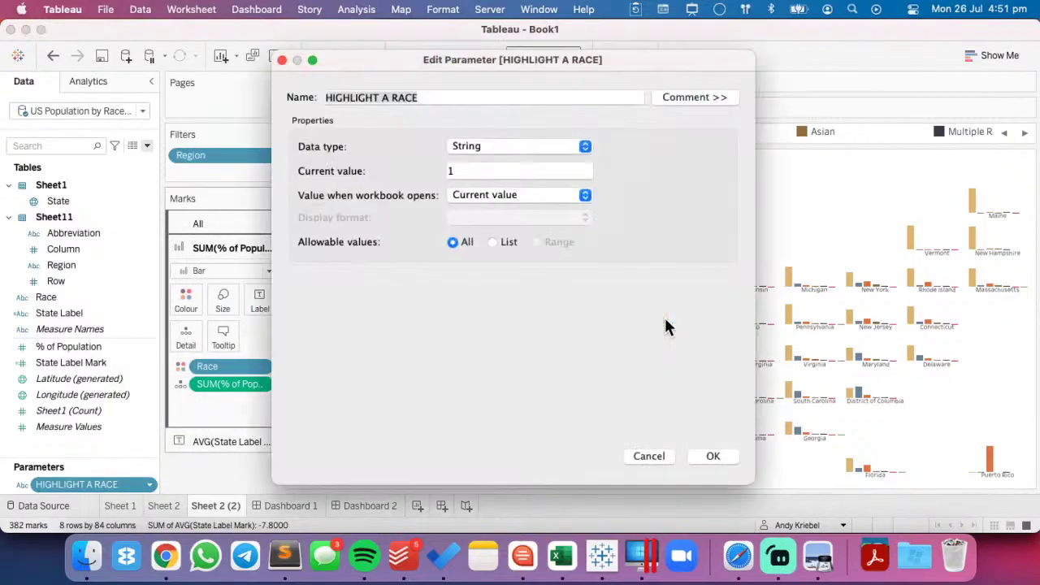
{"action": "left_click", "coordinate": [499, 250]}
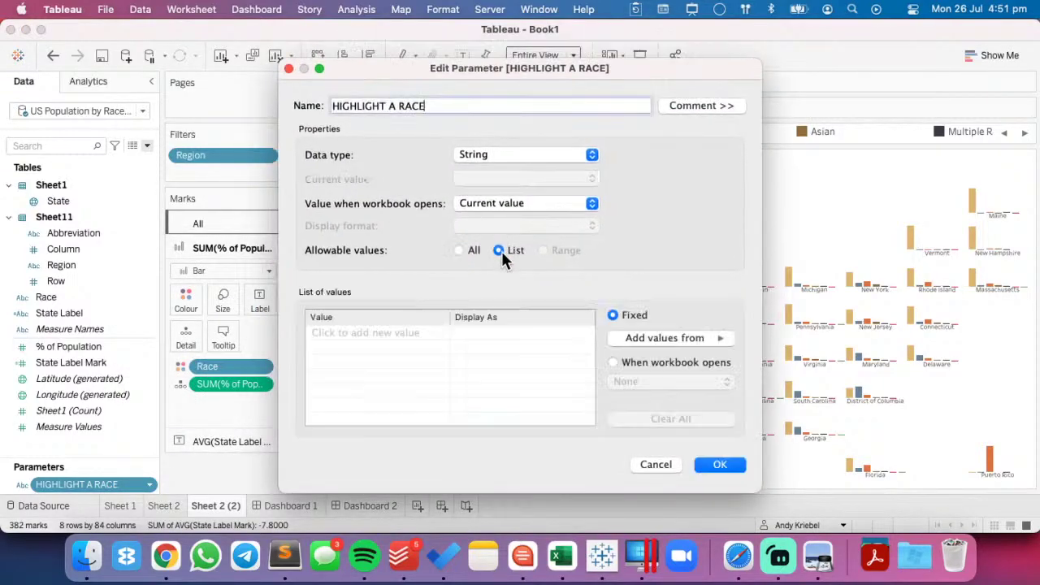
{"action": "left_click", "coordinate": [416, 329]}
{"action": "type", "text": "(NONE)"}
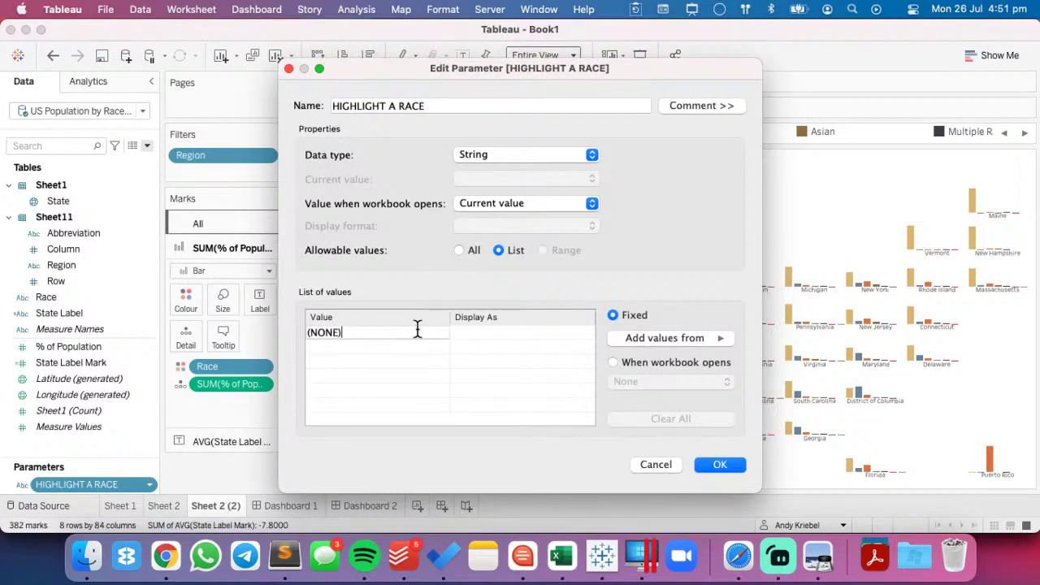
{"action": "left_click", "coordinate": [422, 355]}
{"action": "left_click", "coordinate": [710, 336]}
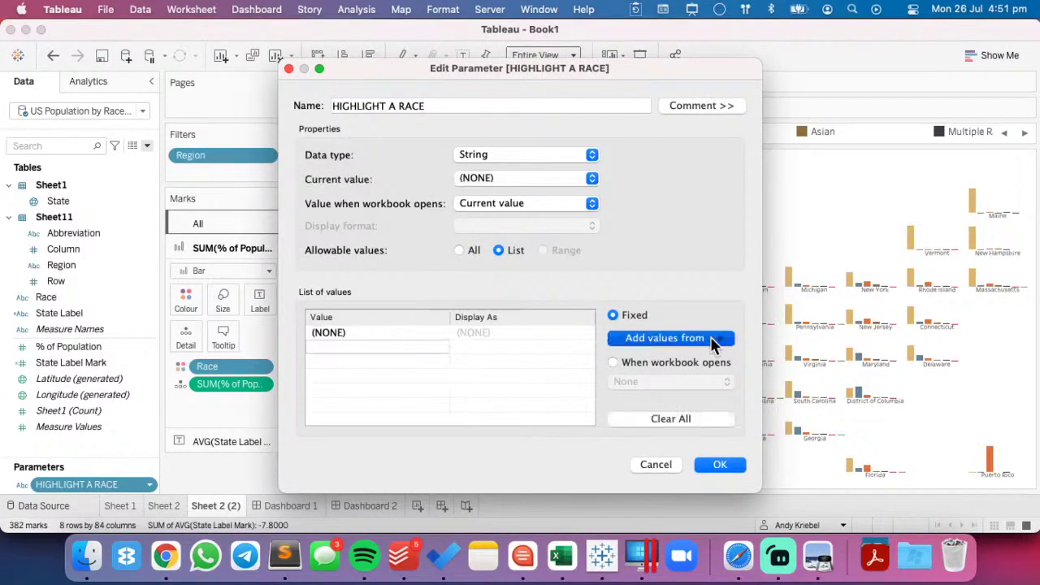
{"action": "mouse_move", "coordinate": [789, 350]}
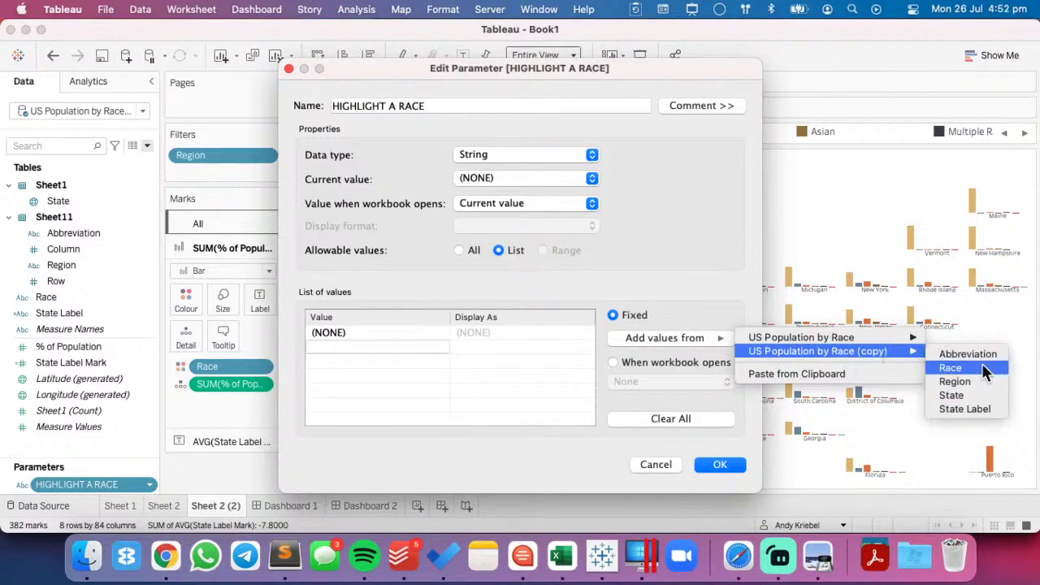
{"action": "left_click", "coordinate": [716, 465]}
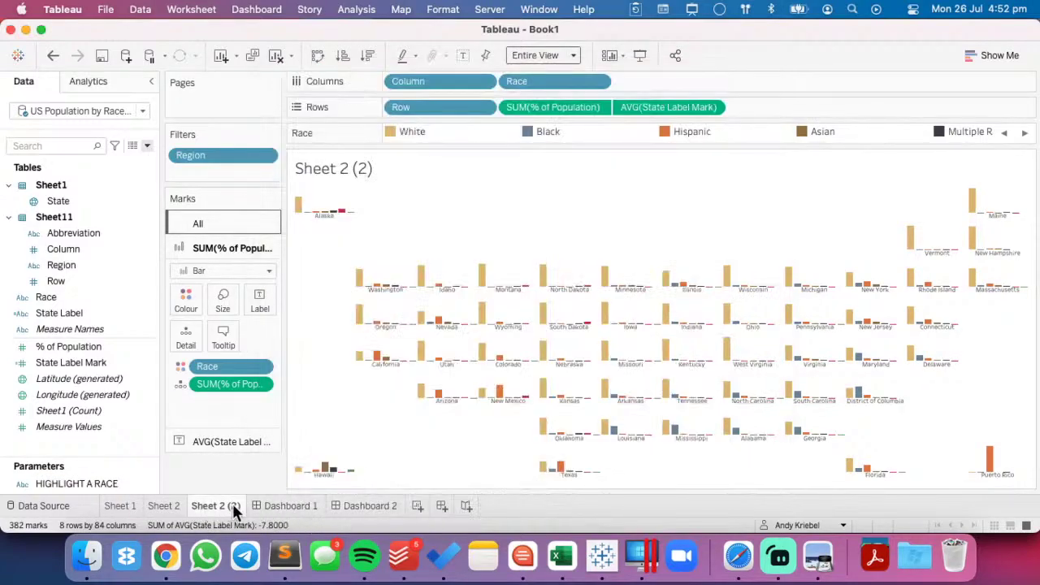
- Show the HIGHLIGHT A RACE parameter control for the Sheet 2 (2) chart on Dashboard 2
{"action": "left_click", "coordinate": [363, 508]}
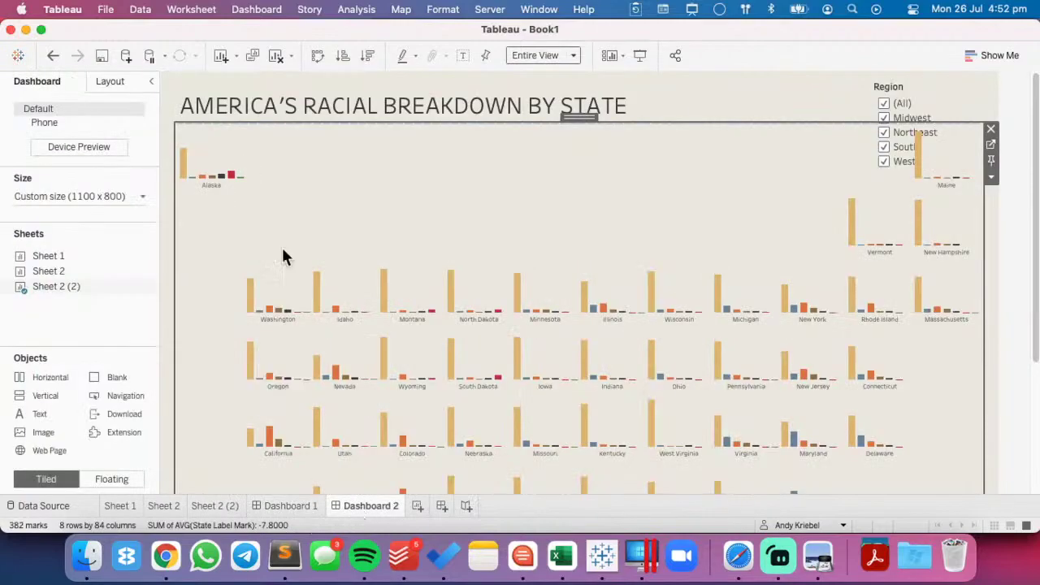
{"action": "left_click", "coordinate": [991, 176]}
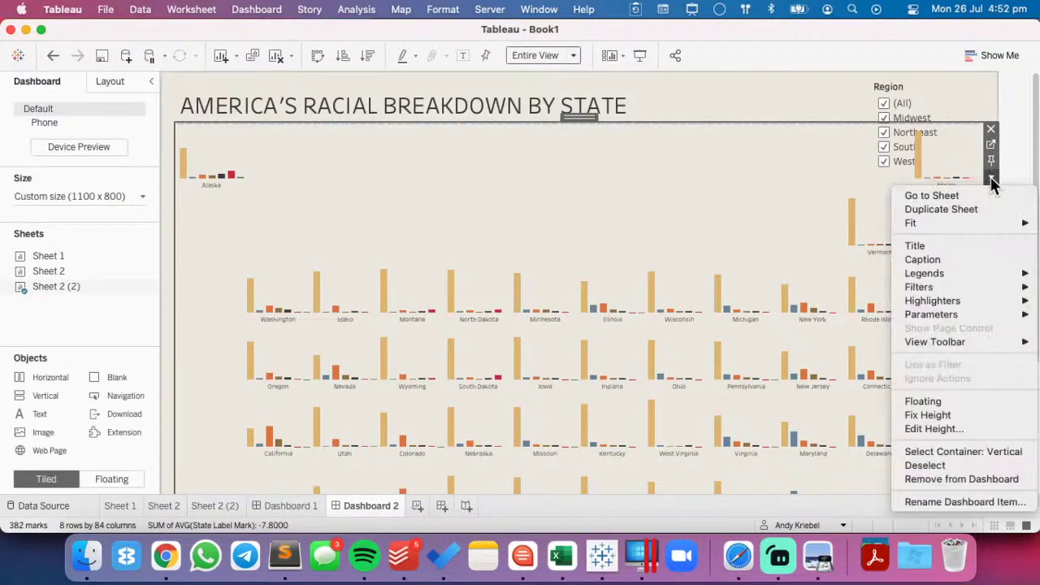
{"action": "mouse_move", "coordinate": [932, 293]}
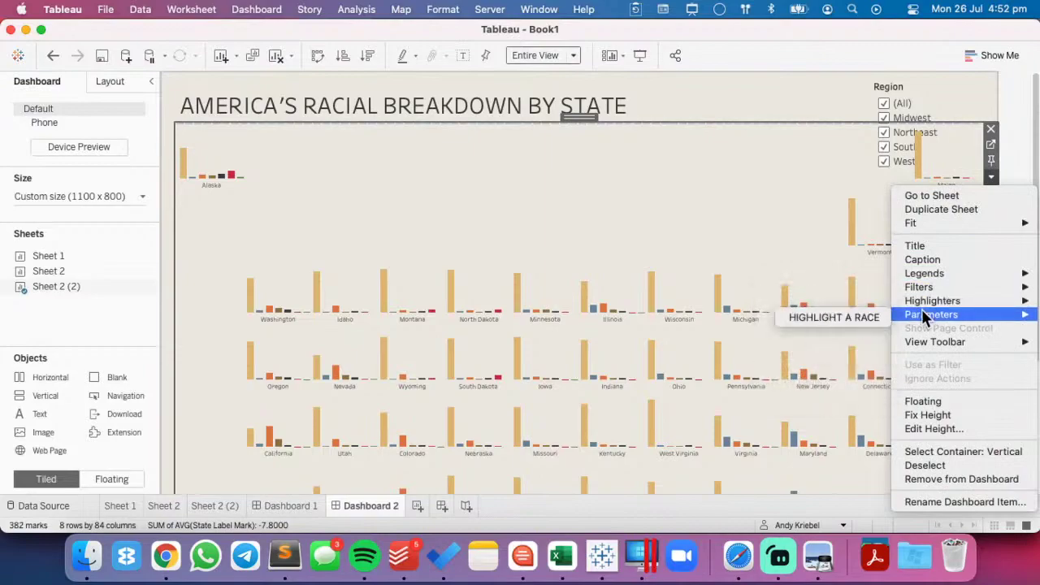
{"action": "left_click", "coordinate": [855, 319]}
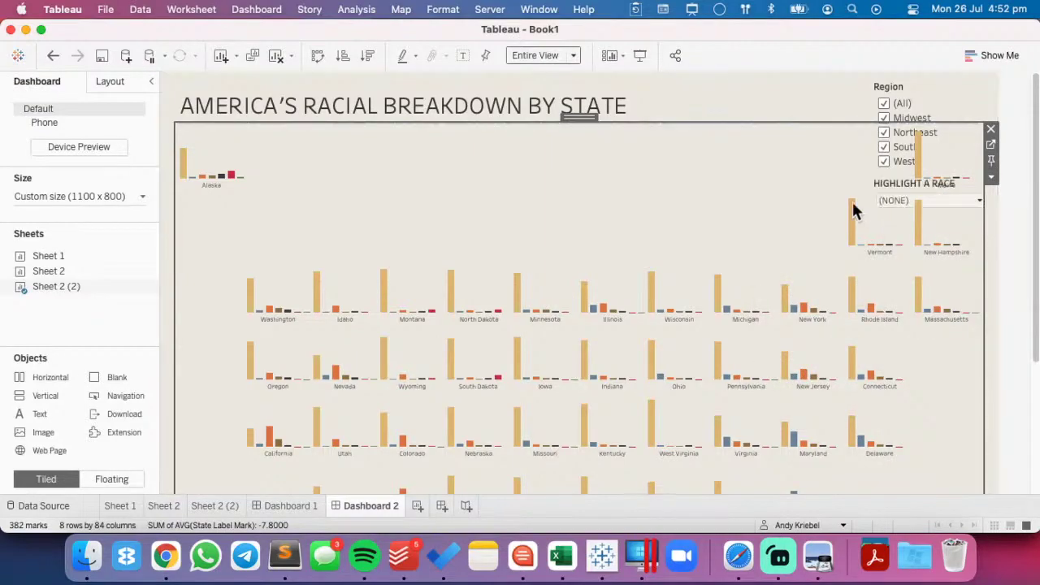
- Find the Region filter inside the Tiled container of the item hierarchy and make it floating
{"action": "left_click", "coordinate": [107, 83]}
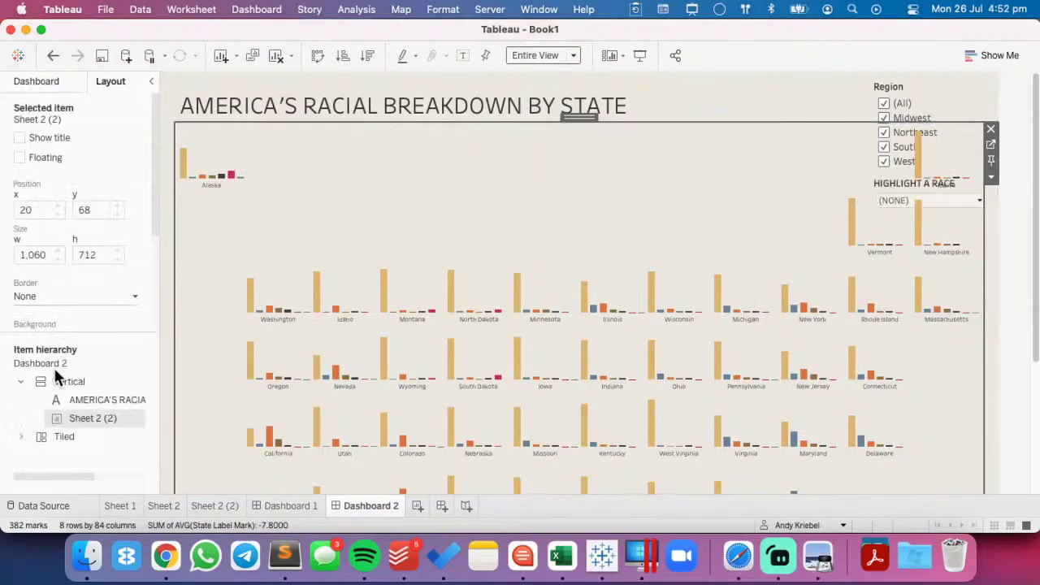
{"action": "left_click", "coordinate": [56, 437]}
{"action": "left_click", "coordinate": [23, 437]}
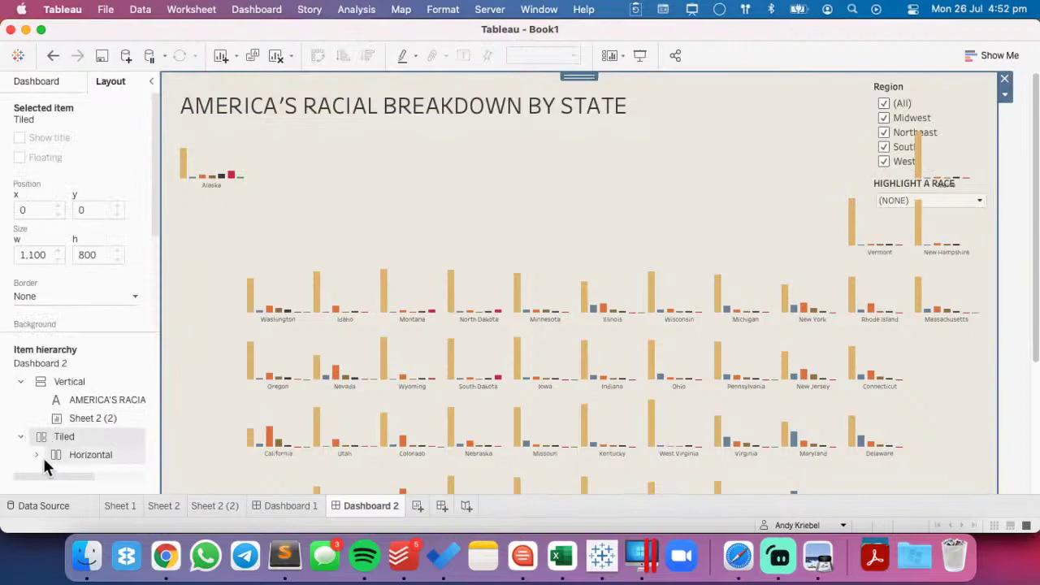
{"action": "left_click", "coordinate": [36, 455]}
{"action": "scroll", "coordinate": [95, 418], "scroll_direction": "down", "scroll_amount": 1}
{"action": "left_click", "coordinate": [50, 457]}
{"action": "scroll", "coordinate": [87, 438], "scroll_direction": "down", "scroll_amount": 2}
{"action": "scroll", "coordinate": [86, 435], "scroll_direction": "right", "scroll_amount": 1}
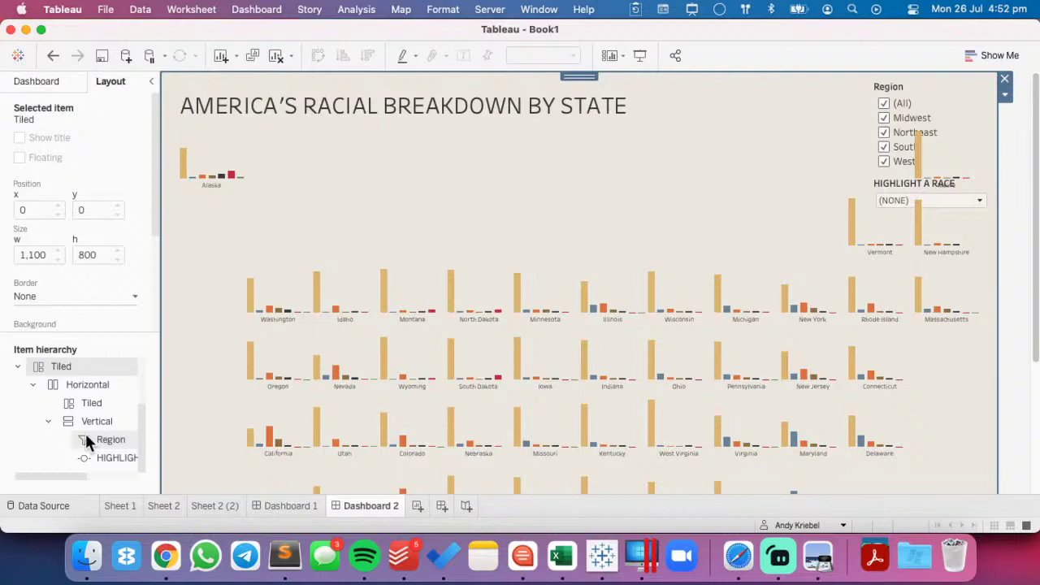
{"action": "left_click", "coordinate": [94, 441]}
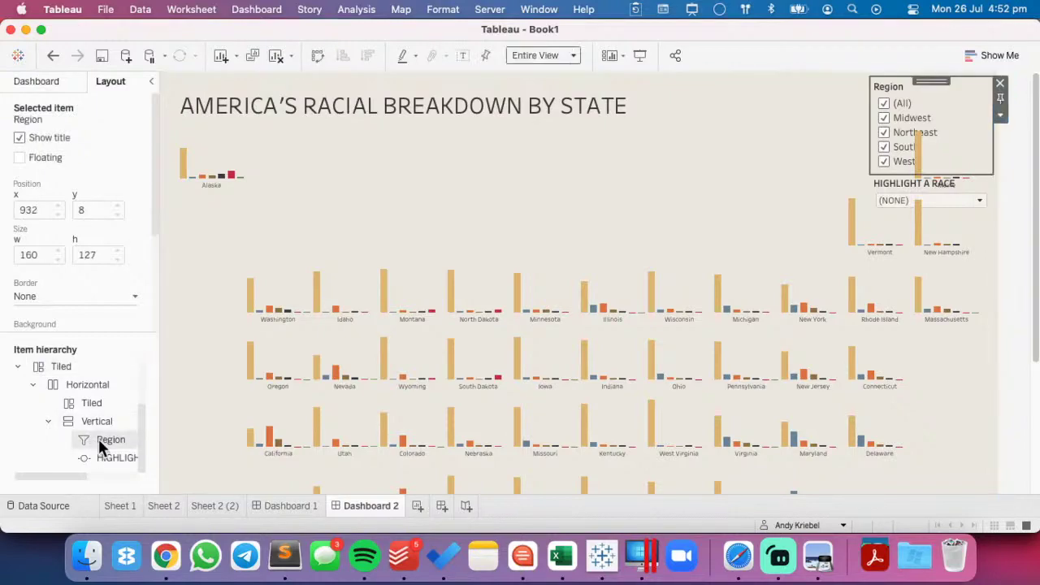
{"action": "right_click", "coordinate": [99, 439]}
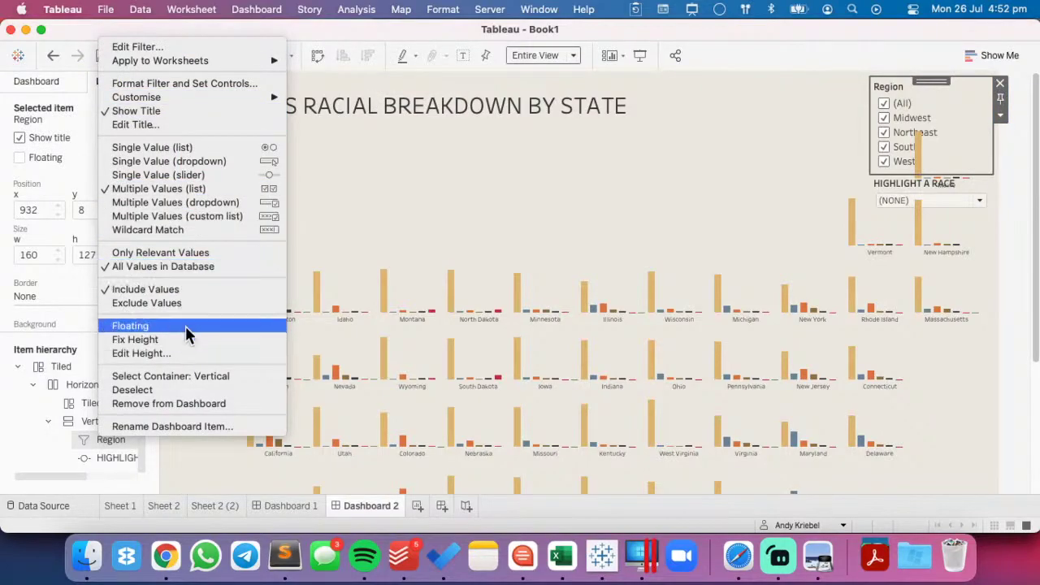
{"action": "key", "text": "Escape"}
- Make the HIGHLIGHT A RACE parameter control floating on the dashboard
{"action": "scroll", "coordinate": [96, 424], "scroll_direction": "down", "scroll_amount": 2}
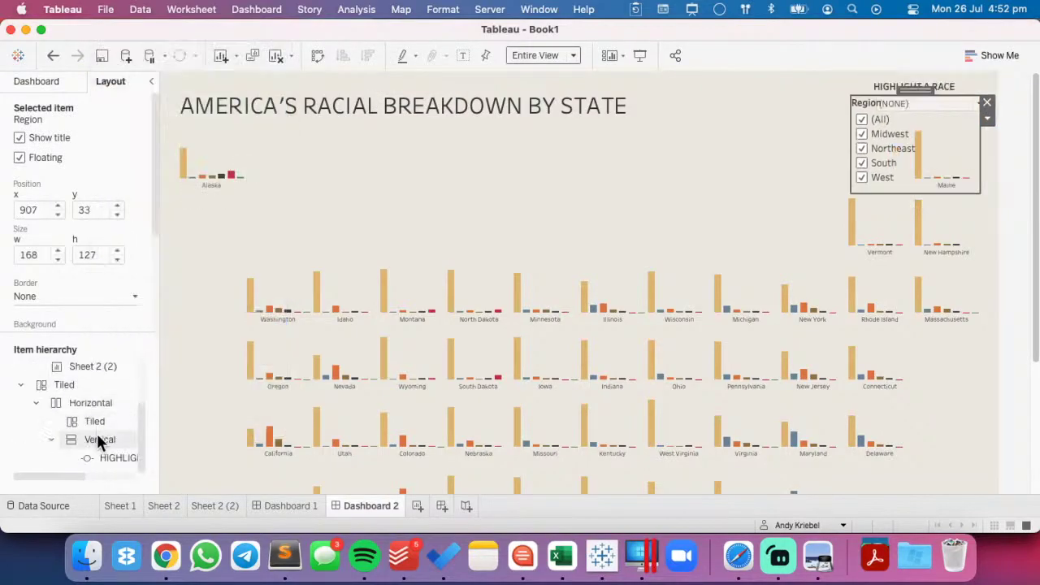
{"action": "left_click", "coordinate": [103, 458]}
{"action": "right_click", "coordinate": [103, 458]}
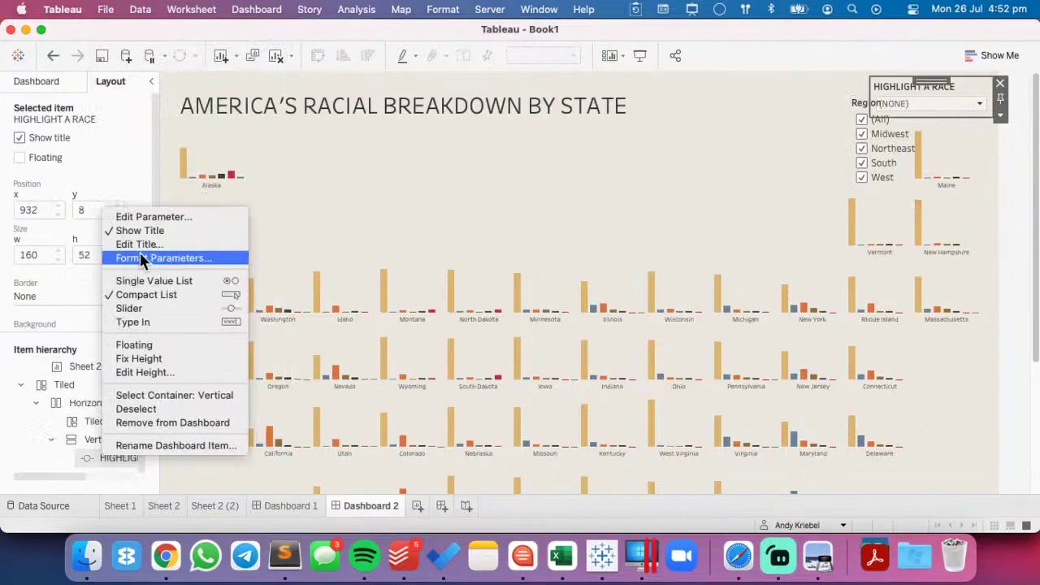
{"action": "left_click", "coordinate": [134, 345]}
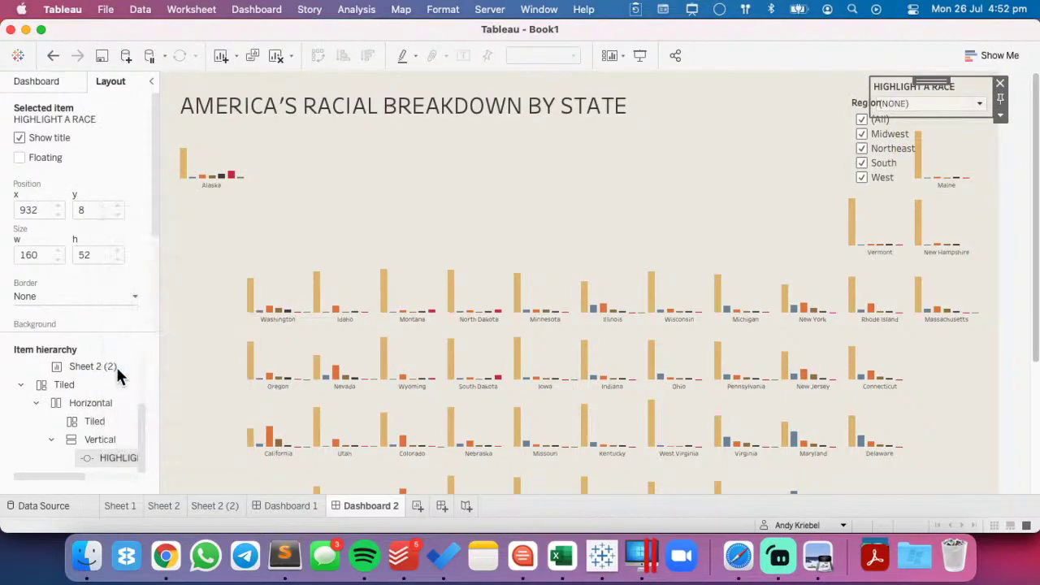
- Remove the leftover Tiled container from Dashboard 2
{"action": "left_click", "coordinate": [65, 459]}
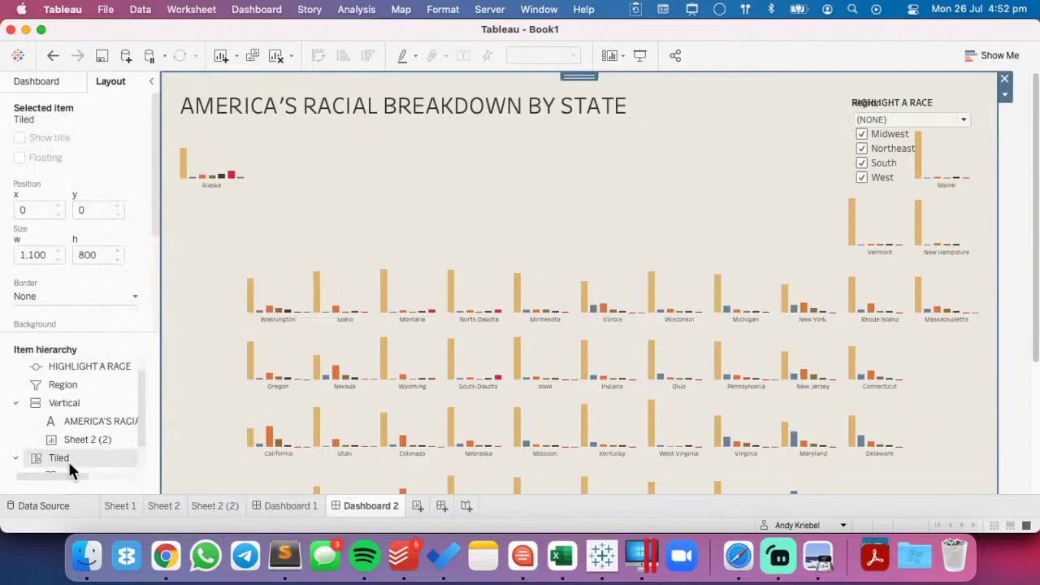
{"action": "right_click", "coordinate": [67, 460]}
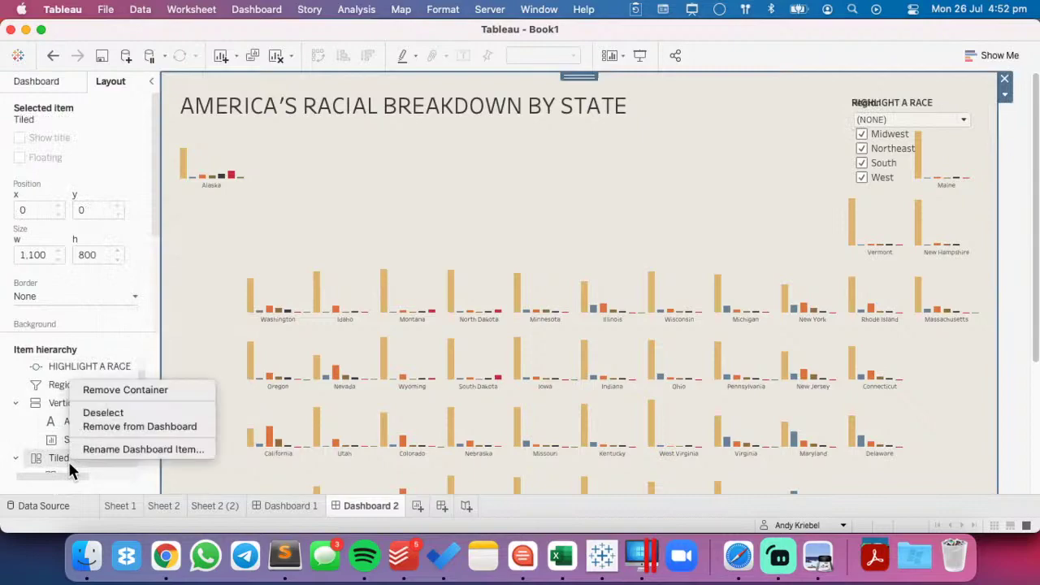
{"action": "left_click", "coordinate": [123, 426]}
{"action": "left_click", "coordinate": [572, 306]}
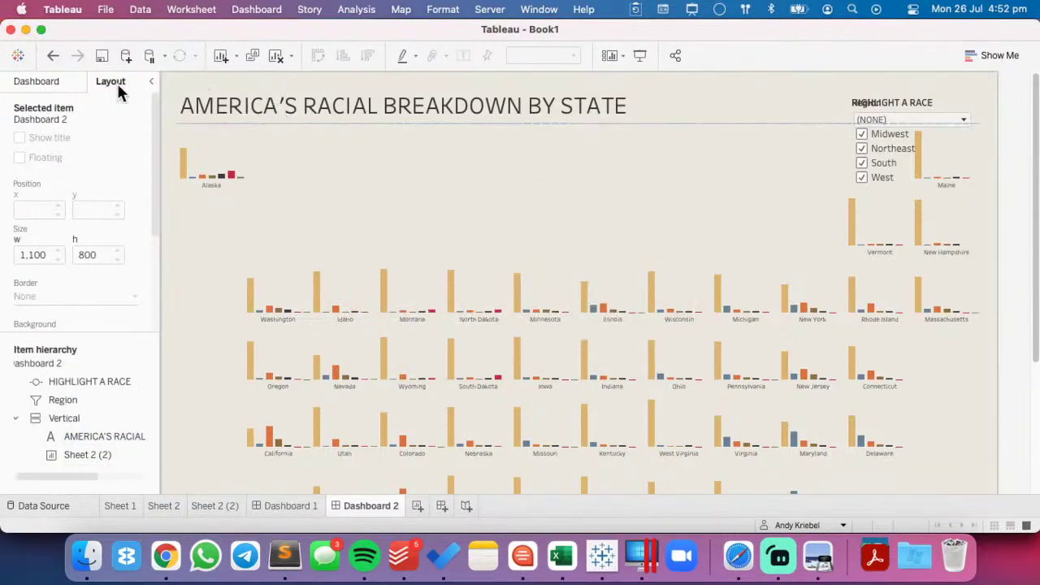
- Move the HIGHLIGHT A RACE control and the Region filter into the empty area between Alaska and Maine, with Region nearer Alaska
{"action": "left_click", "coordinate": [51, 82]}
{"action": "left_click", "coordinate": [934, 98]}
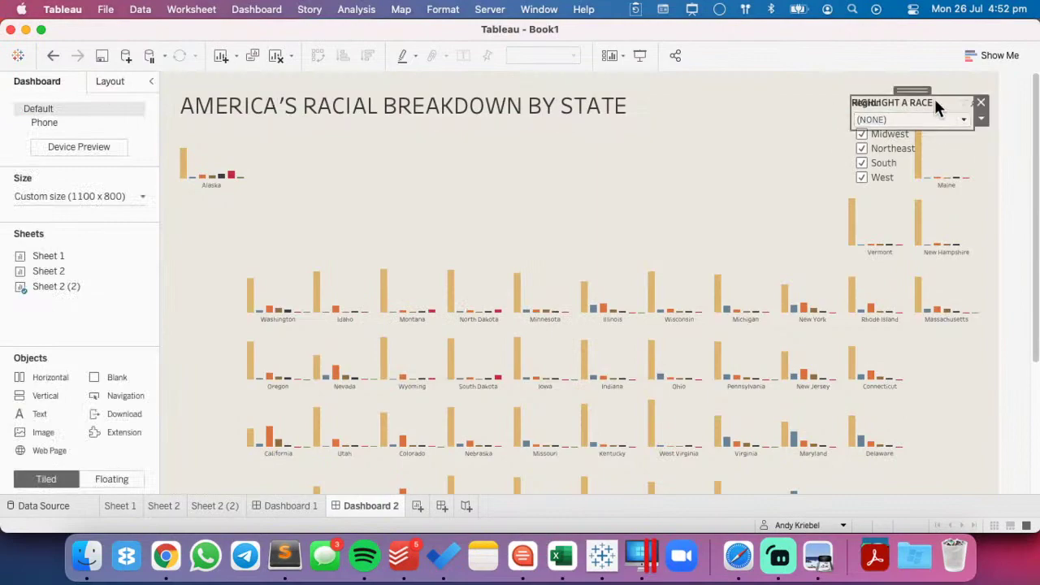
{"action": "left_click_drag", "start_coordinate": [912, 87], "coordinate": [677, 206]}
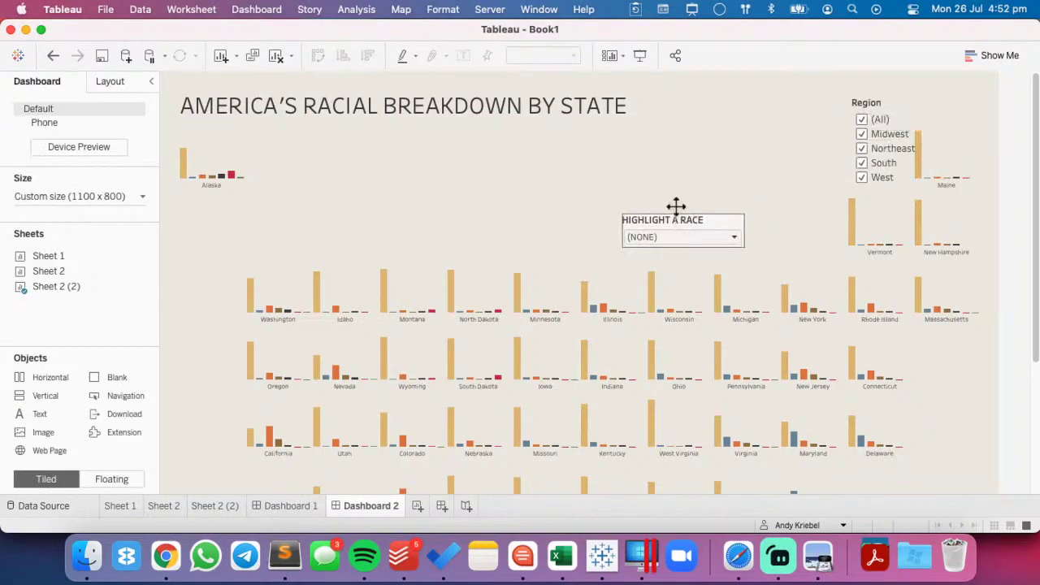
{"action": "left_click", "coordinate": [880, 99]}
{"action": "left_click_drag", "start_coordinate": [916, 87], "coordinate": [459, 154]}
- Change the Region filter's title to REGION and centre it
{"action": "double_click", "coordinate": [414, 170]}
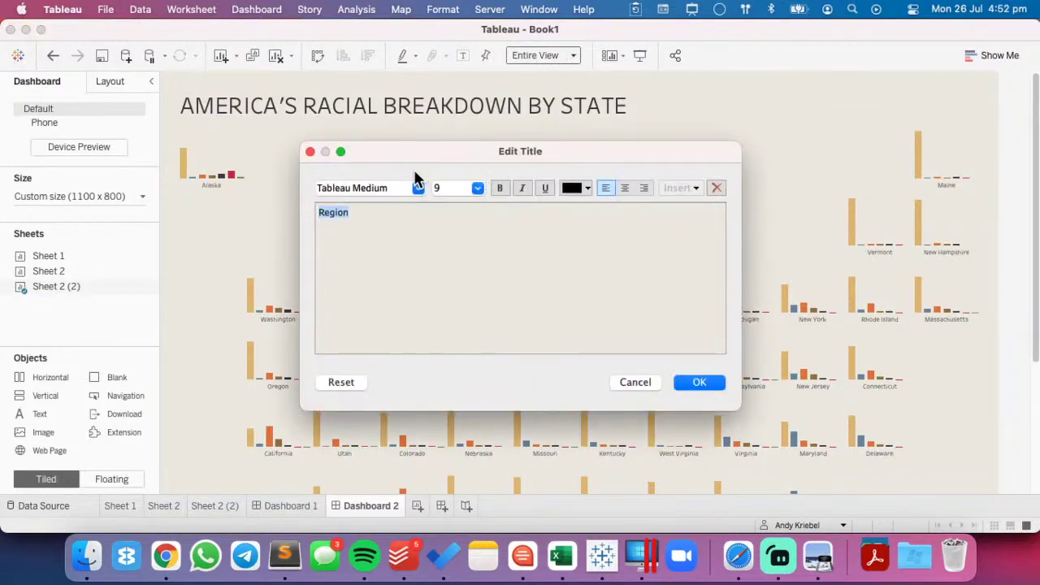
{"action": "type", "text": "REGION"}
{"action": "left_click", "coordinate": [624, 188]}
{"action": "left_click", "coordinate": [708, 387]}
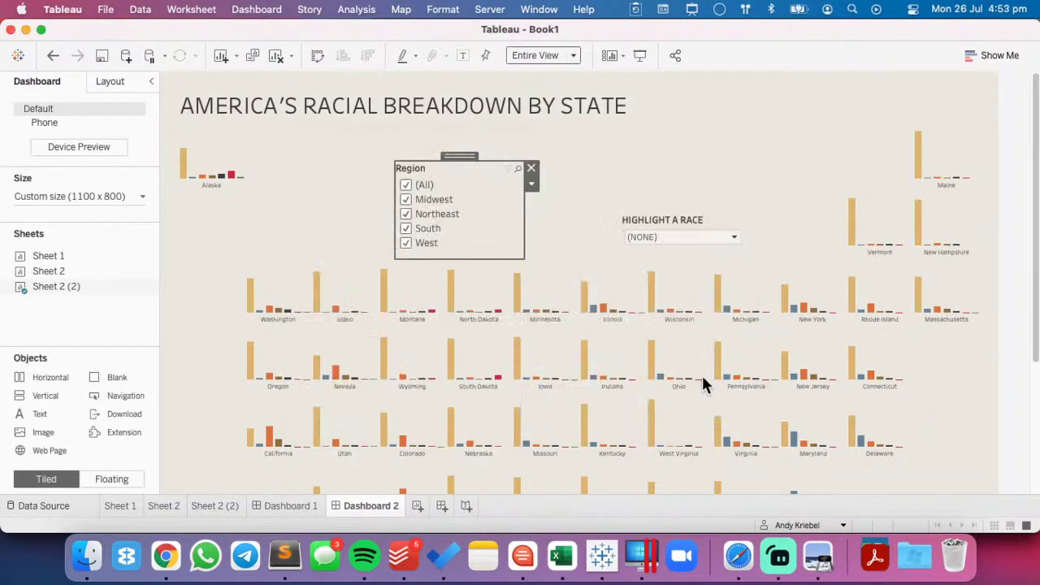
{"action": "left_click", "coordinate": [547, 218]}
- Switch the REGION filter's display to Multiple Values (dropdown)
{"action": "left_click", "coordinate": [467, 171]}
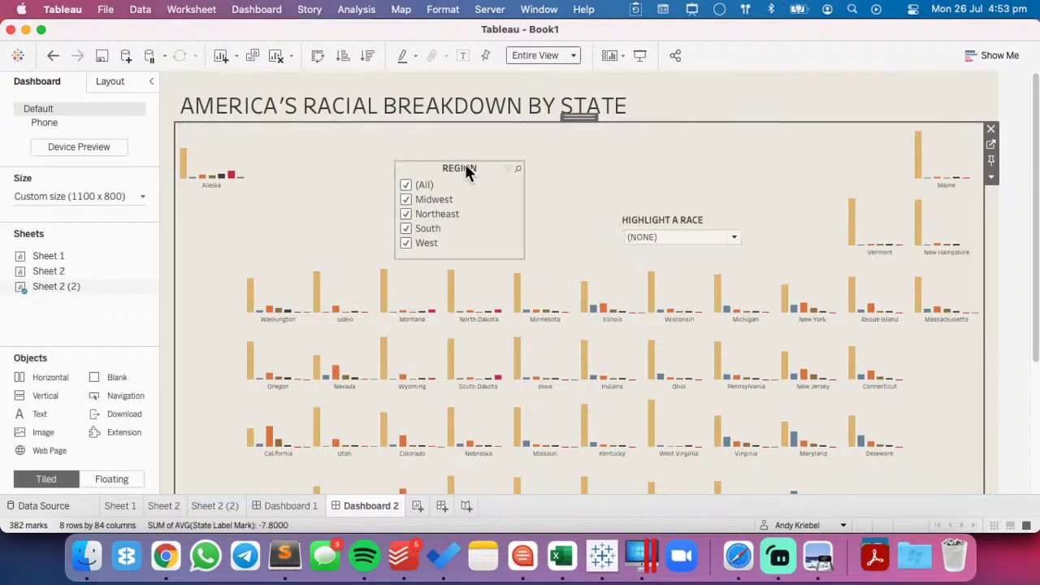
{"action": "left_click", "coordinate": [532, 186]}
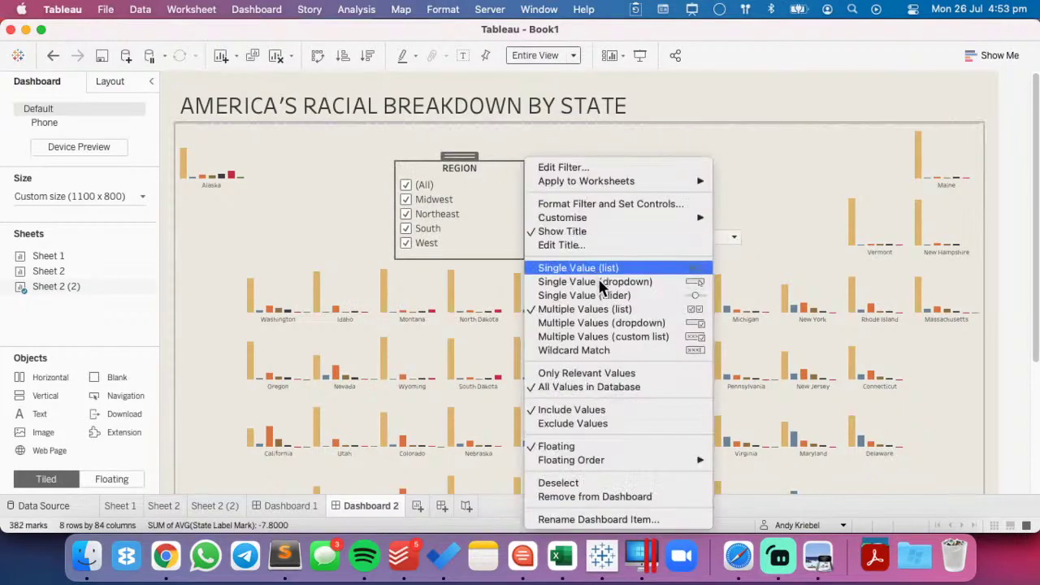
{"action": "left_click", "coordinate": [613, 322]}
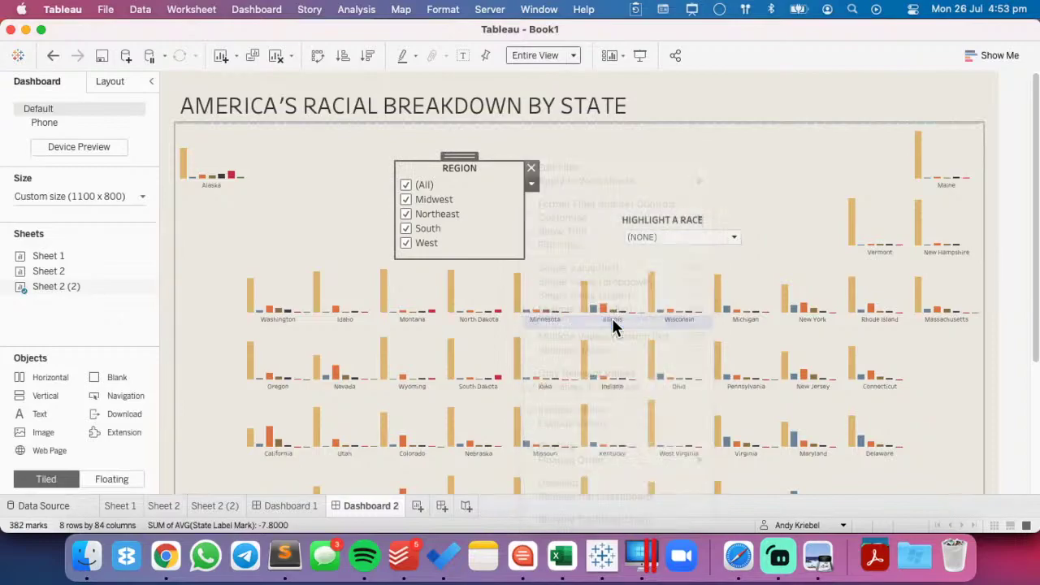
- Move the HIGHLIGHT A RACE control level with and beside the REGION filter, and centre its title
{"action": "left_click", "coordinate": [650, 217]}
{"action": "left_click_drag", "start_coordinate": [658, 213], "coordinate": [592, 153]}
{"action": "double_click", "coordinate": [602, 169]}
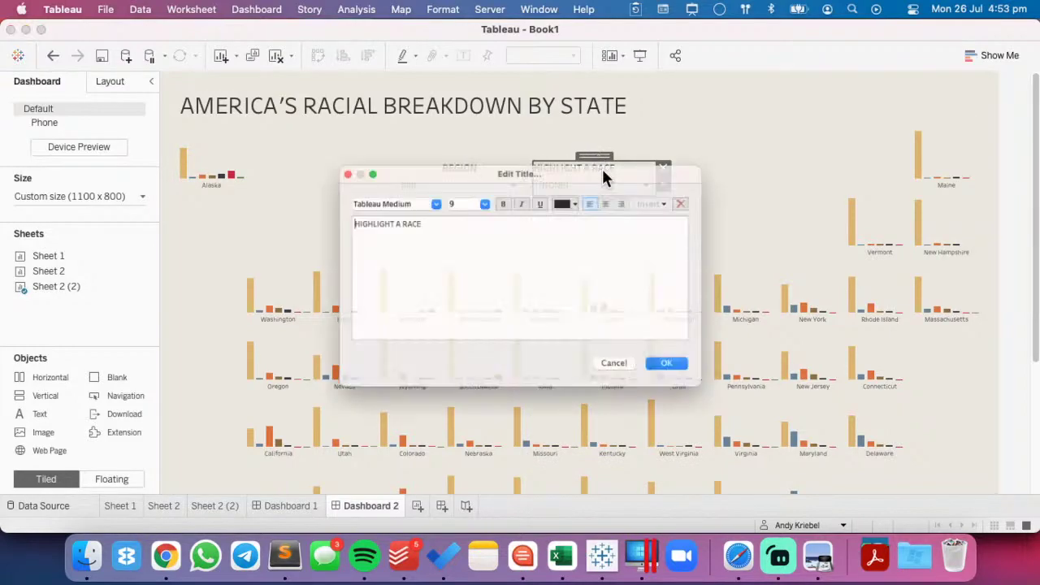
{"action": "left_click", "coordinate": [625, 188]}
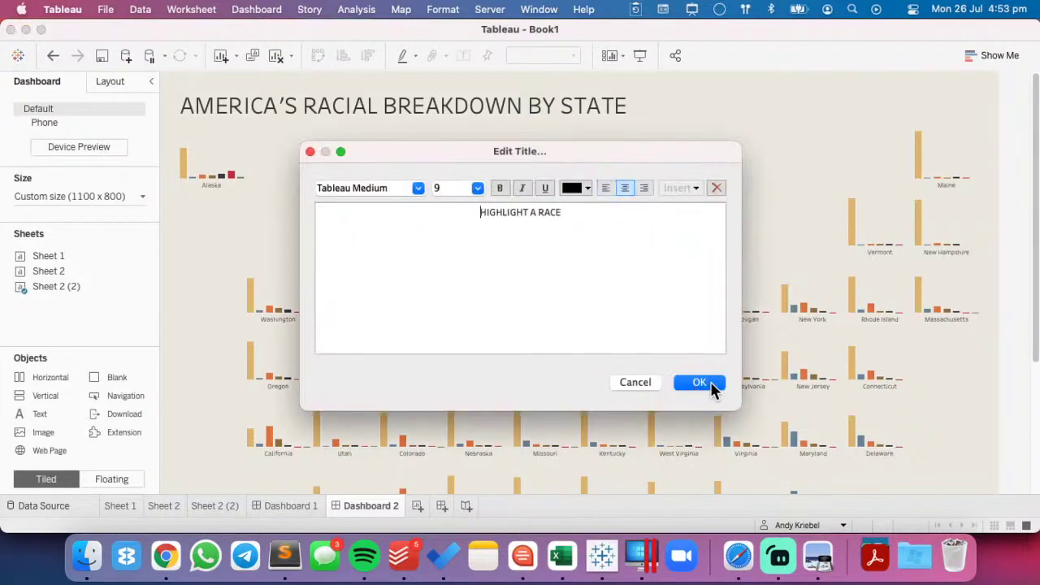
{"action": "left_click", "coordinate": [697, 384]}
{"action": "left_click", "coordinate": [680, 226]}
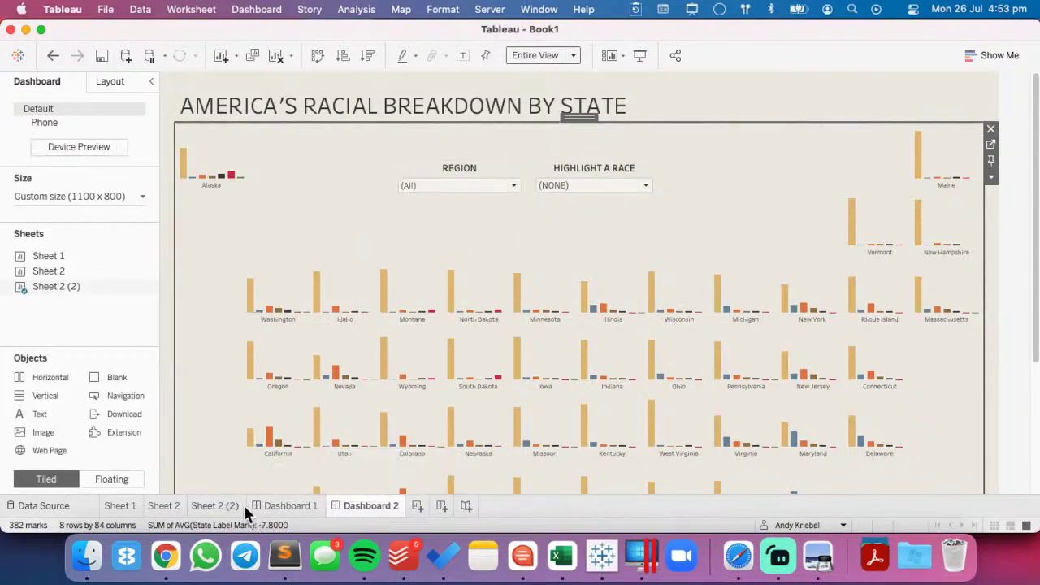
- On Sheet 2 (2), set up a calculated field named HIGHLIGHTED PARAMETER with the formula [Race] = [HIGHLIGHT A RACE]
{"action": "mouse_move", "coordinate": [220, 508]}
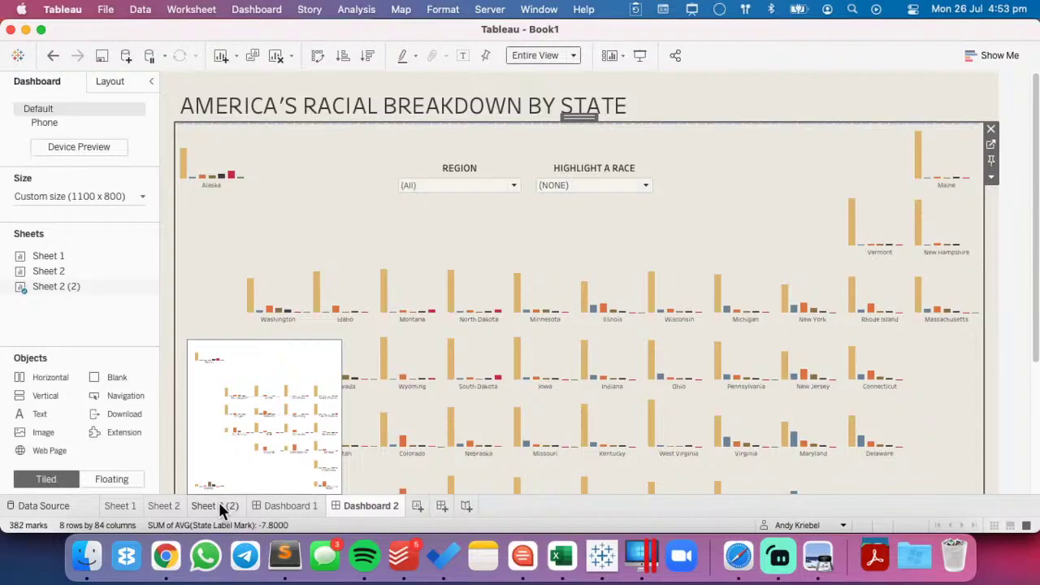
{"action": "left_click", "coordinate": [219, 504]}
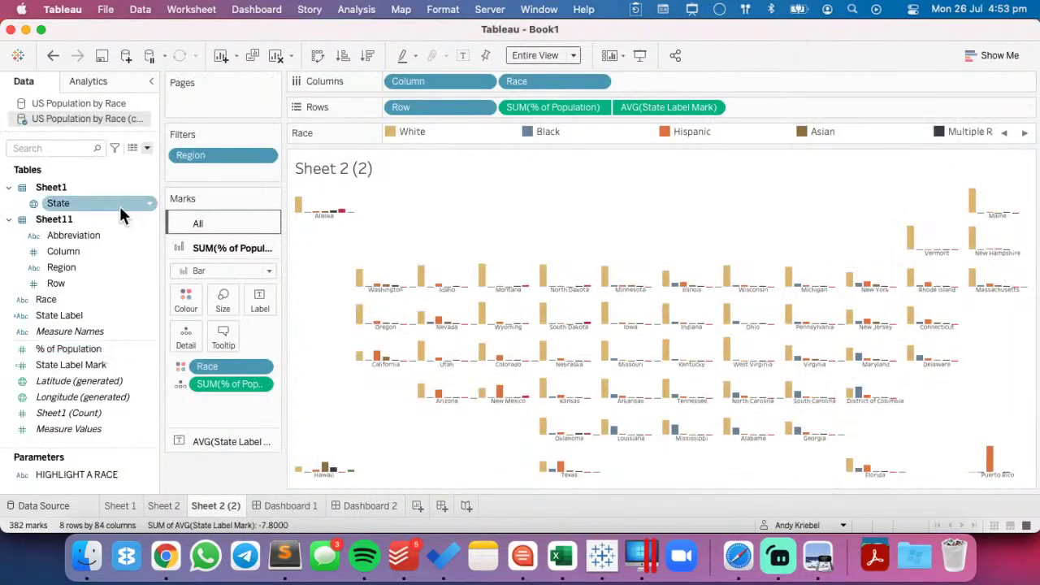
{"action": "left_click", "coordinate": [147, 147]}
{"action": "left_click", "coordinate": [135, 165]}
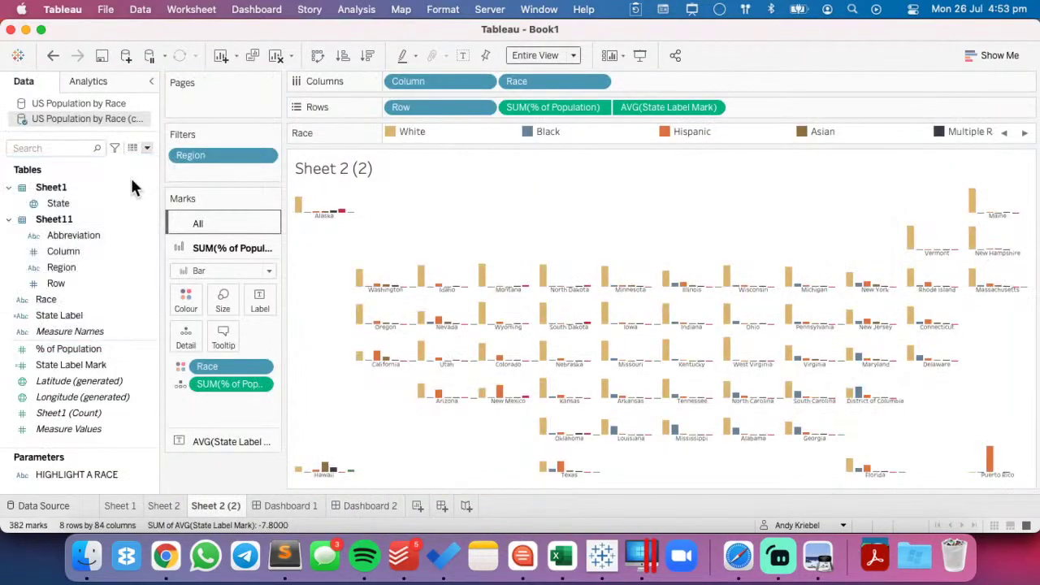
{"action": "type", "text": "Hi"}
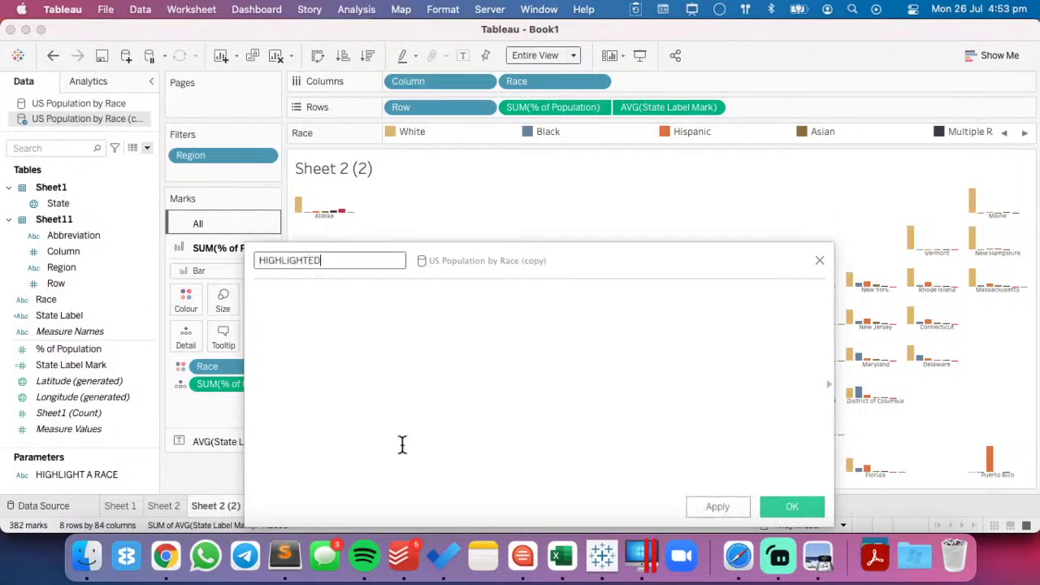
{"action": "key", "text": "Tab"}
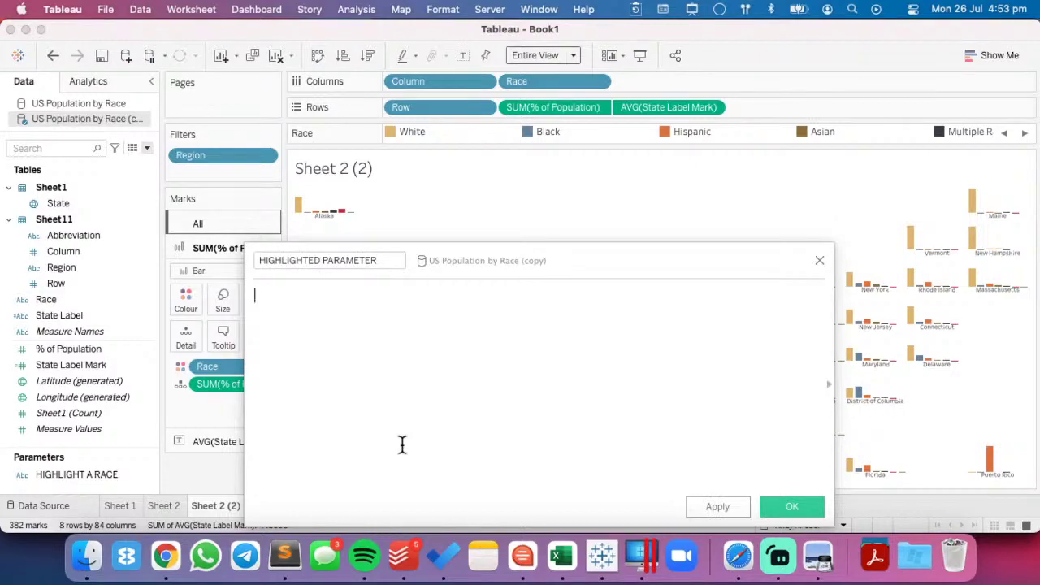
{"action": "type", "text": "RACE"}
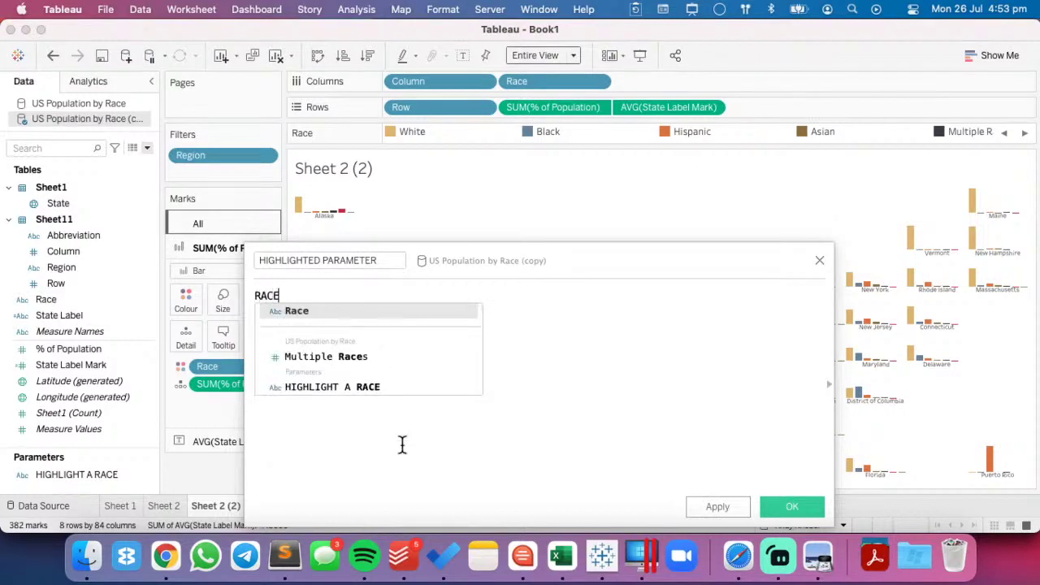
{"action": "key", "text": "Return"}
{"action": "type", "text": "= RAC"}
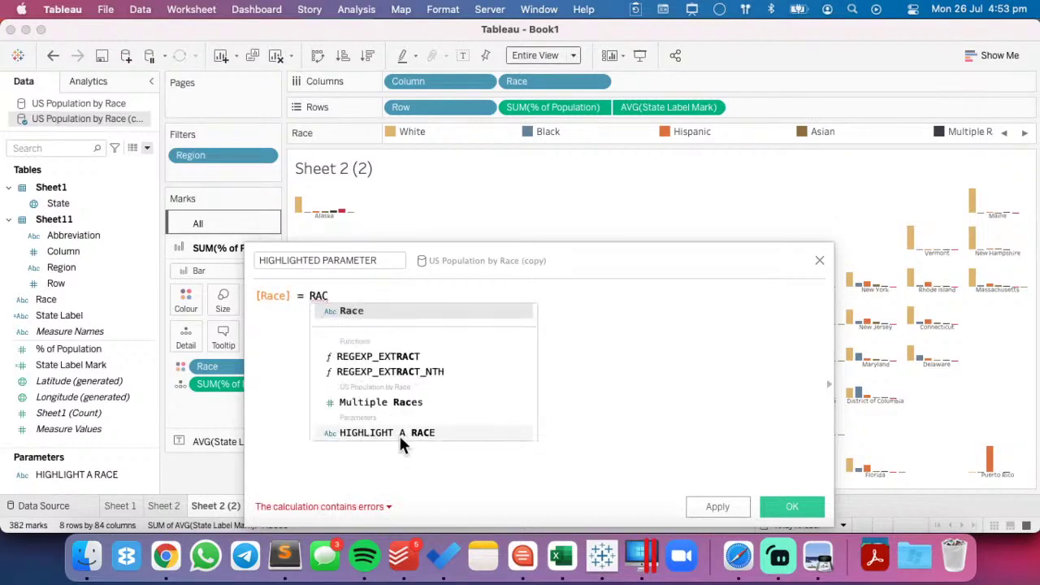
{"action": "double_click", "coordinate": [400, 427]}
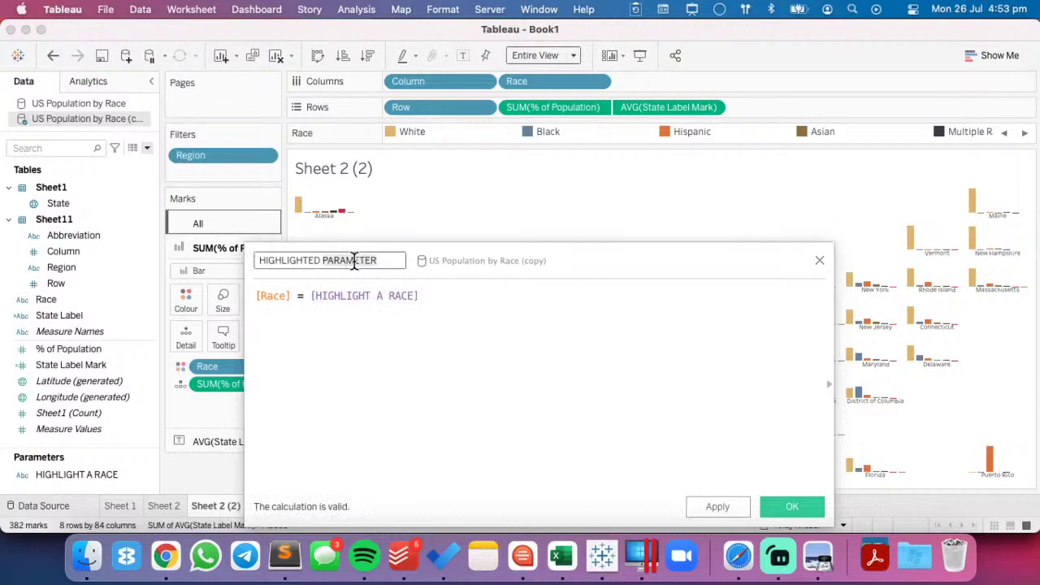
- Change the calculated field's name to HIGHLIGHTED RACE and save it
{"action": "double_click", "coordinate": [354, 260]}
{"action": "type", "text": "RACE"}
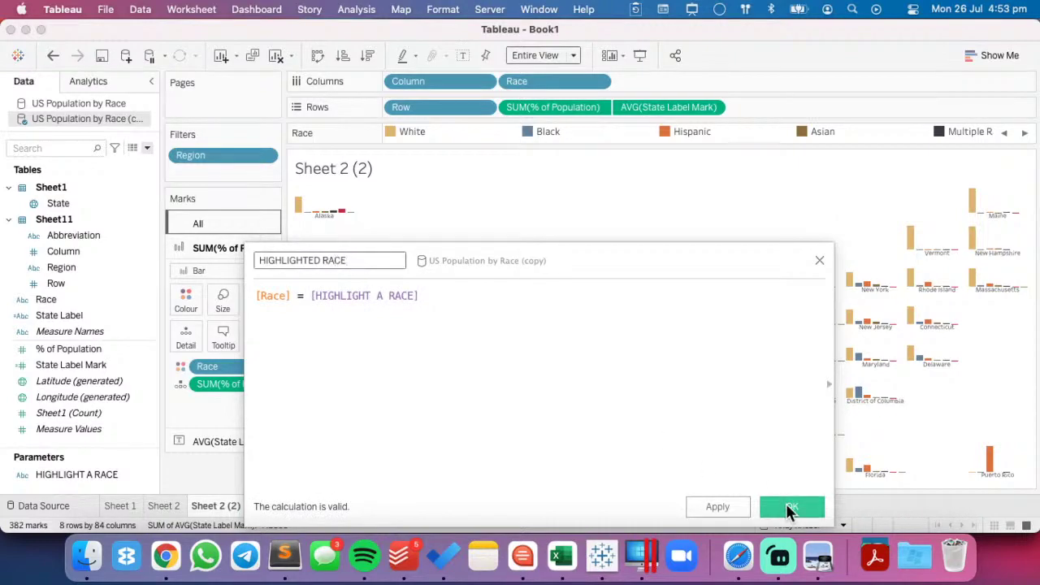
{"action": "key", "text": "Return"}
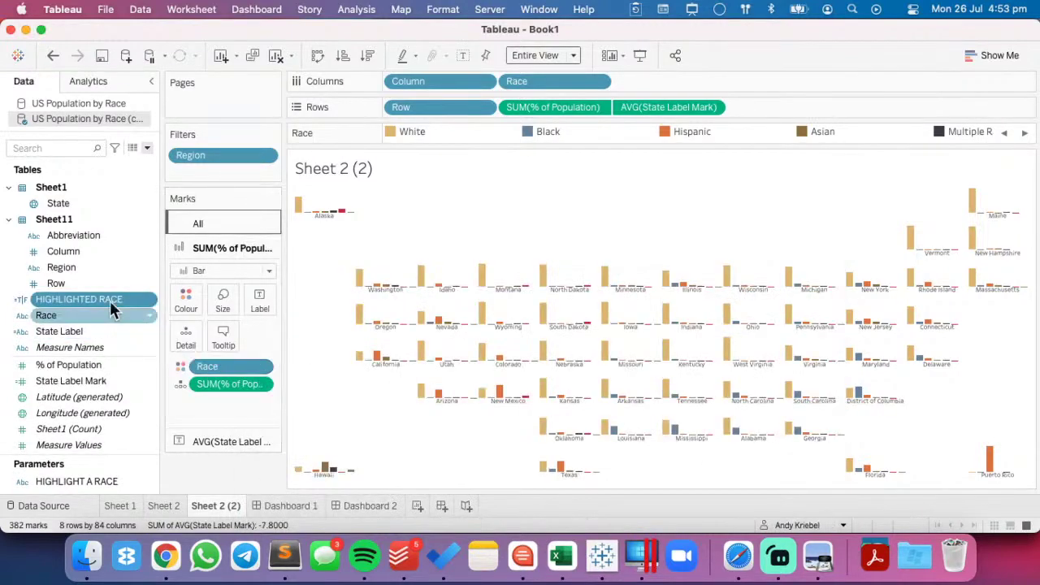
- Try colouring the population bars by HIGHLIGHTED RACE together with Race, and take the field back off the marks
{"action": "left_click_drag", "start_coordinate": [99, 298], "coordinate": [219, 401]}
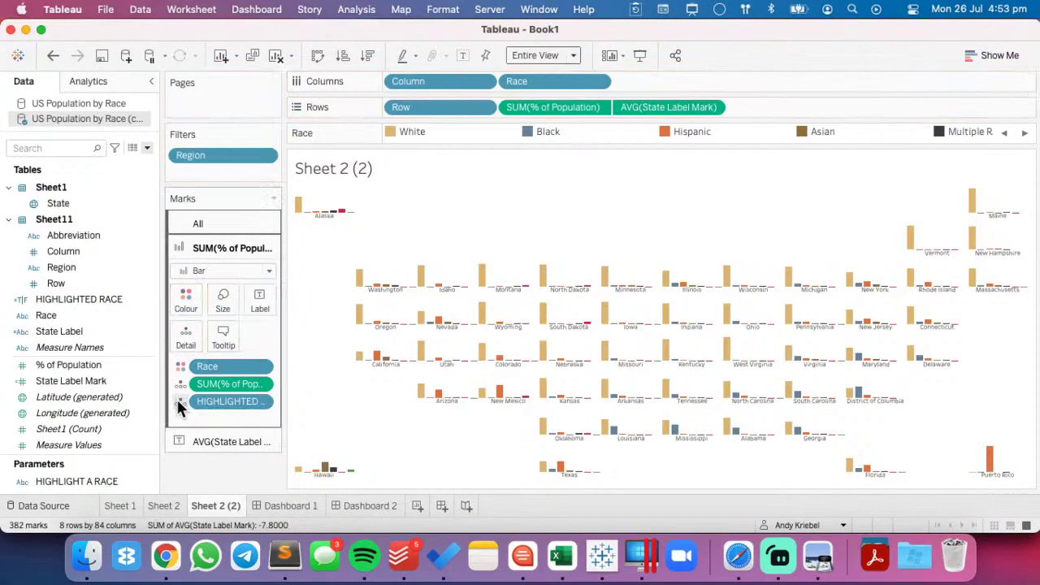
{"action": "left_click", "coordinate": [180, 404]}
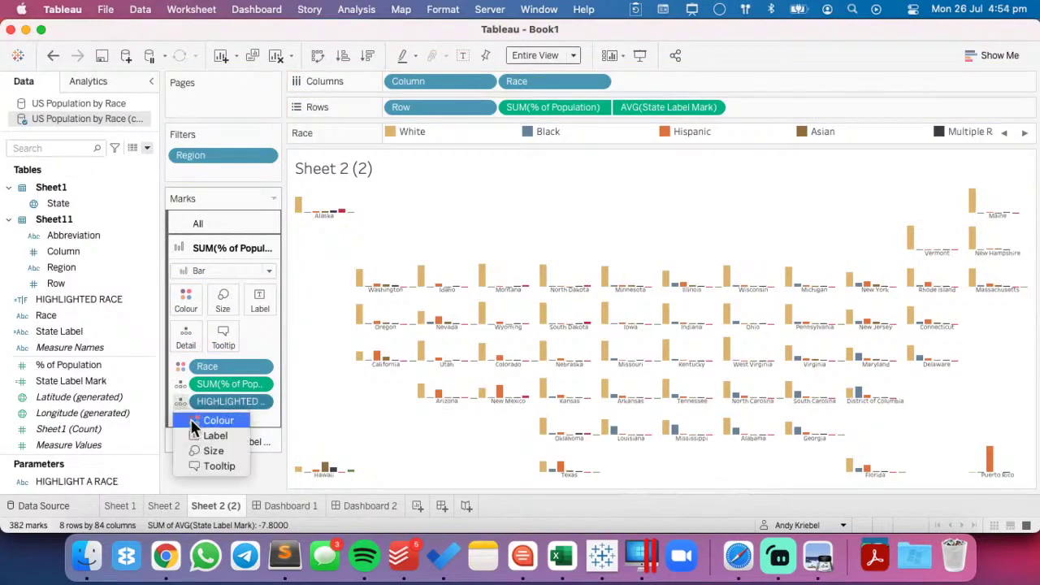
{"action": "left_click", "coordinate": [217, 423]}
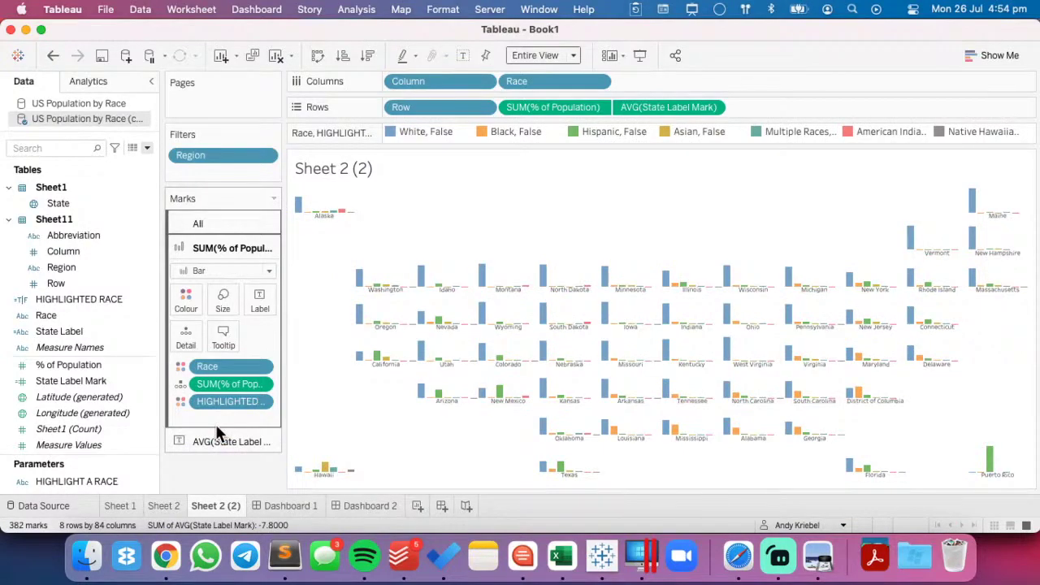
{"action": "left_click_drag", "start_coordinate": [217, 402], "coordinate": [130, 411]}
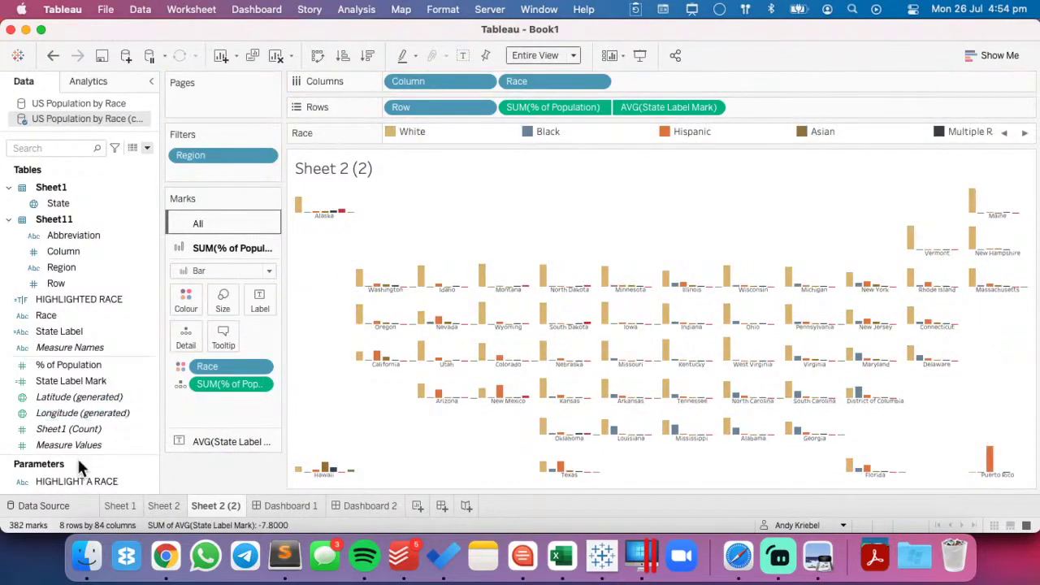
- Delete the HIGHLIGHTED RACE calculated field and the HIGHLIGHT A RACE parameter
{"action": "right_click", "coordinate": [80, 298]}
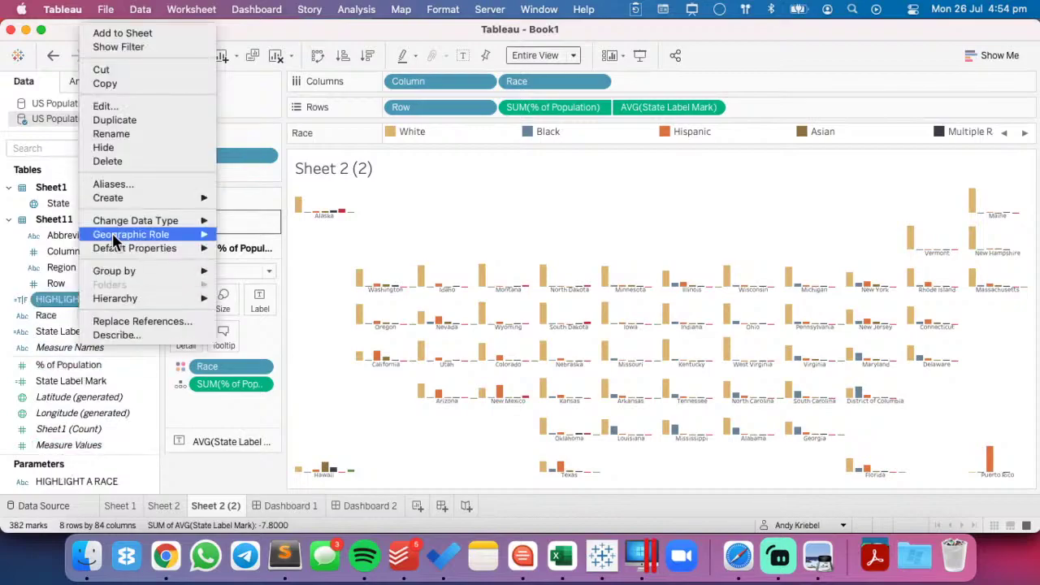
{"action": "left_click", "coordinate": [130, 152]}
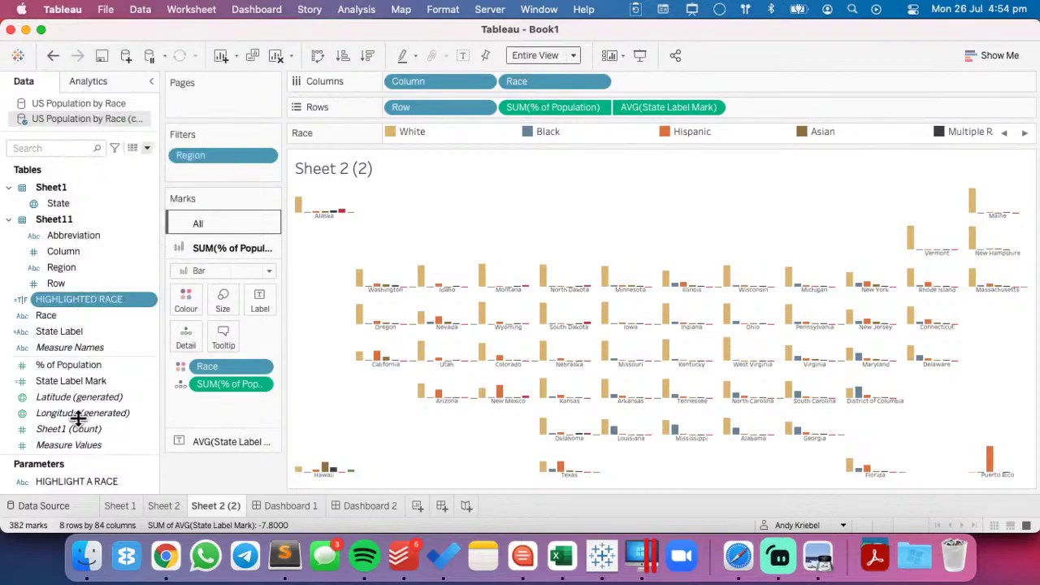
{"action": "right_click", "coordinate": [72, 481]}
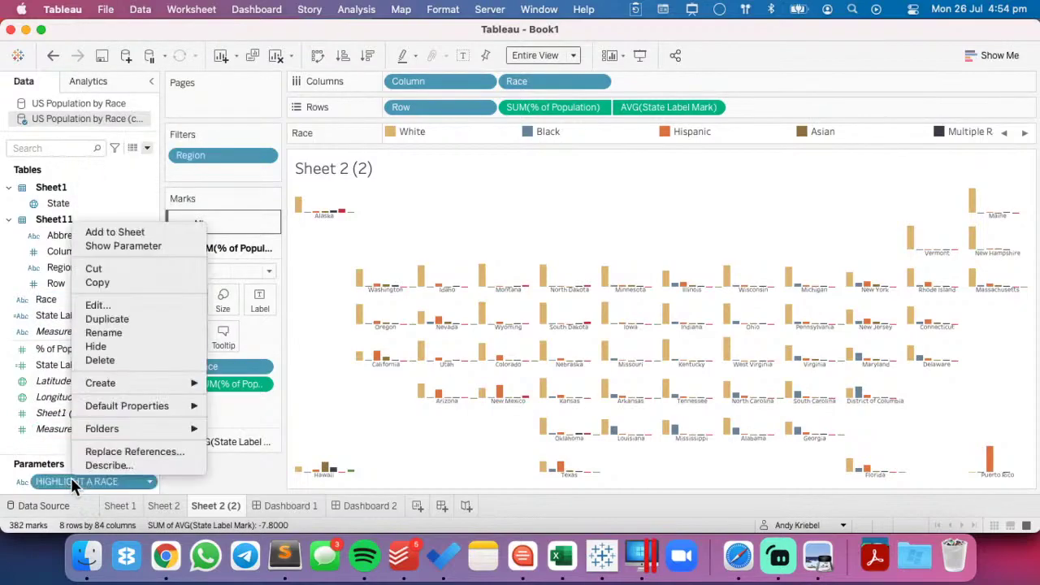
{"action": "left_click", "coordinate": [111, 358]}
- On Dashboard 2, show a Race highlighter for the state bar chart sheet
{"action": "mouse_move", "coordinate": [337, 486]}
{"action": "left_click", "coordinate": [361, 504]}
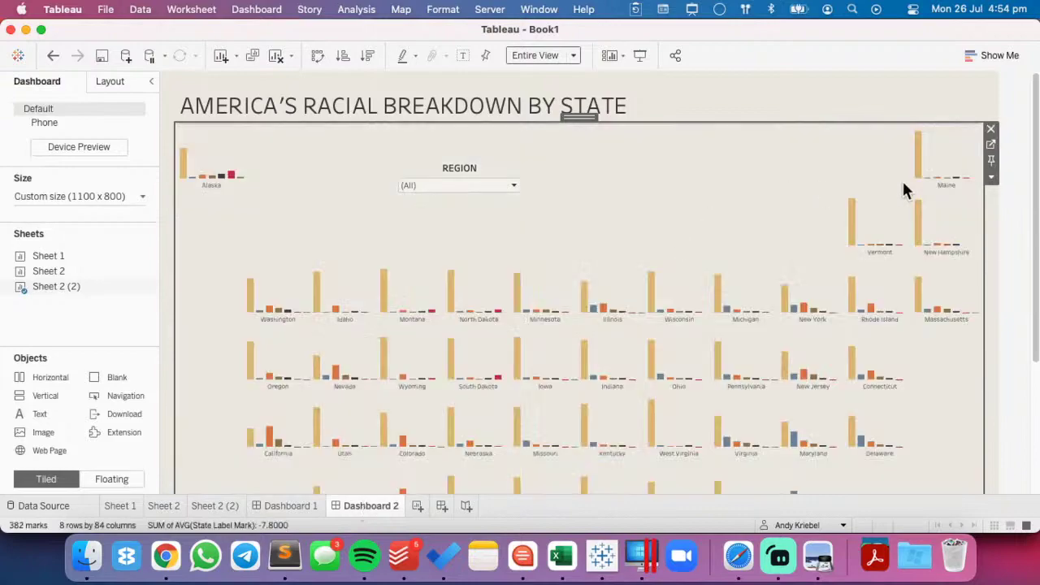
{"action": "left_click", "coordinate": [991, 176]}
{"action": "mouse_move", "coordinate": [927, 303]}
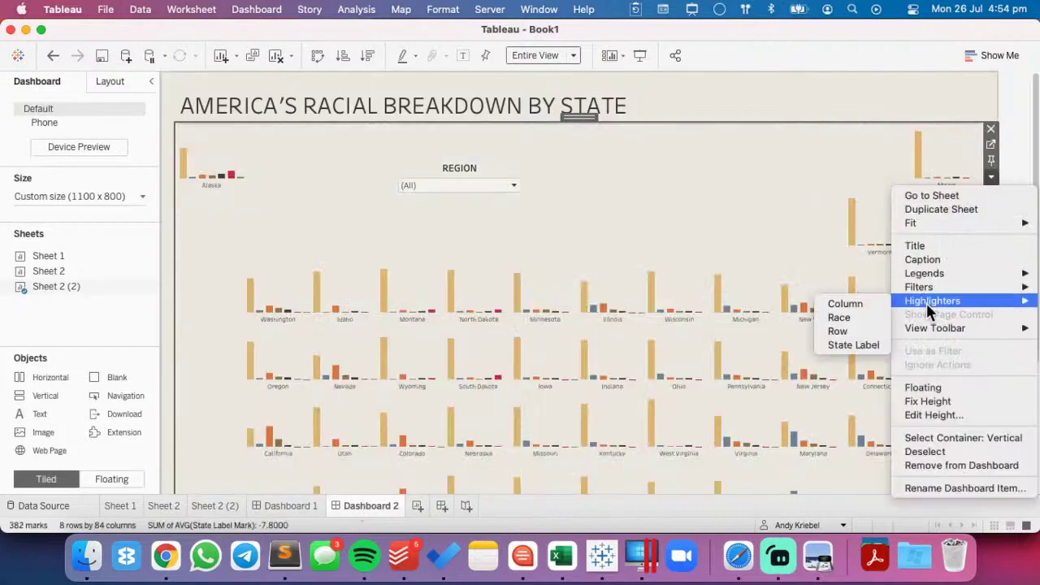
{"action": "left_click", "coordinate": [839, 317]}
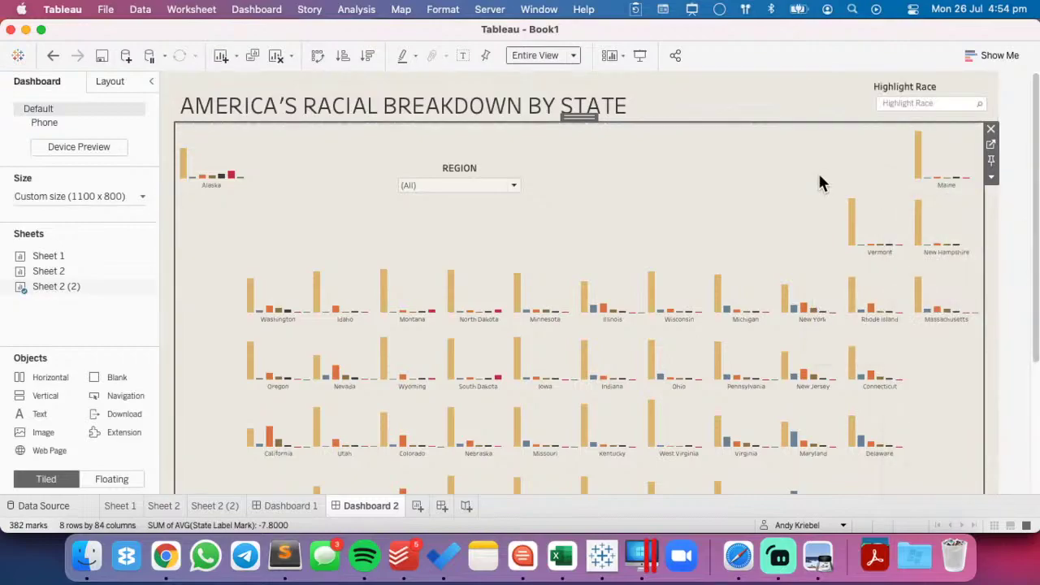
- Find the Highlight Race item in the dashboard's item hierarchy and make it floating
{"action": "left_click", "coordinate": [110, 84]}
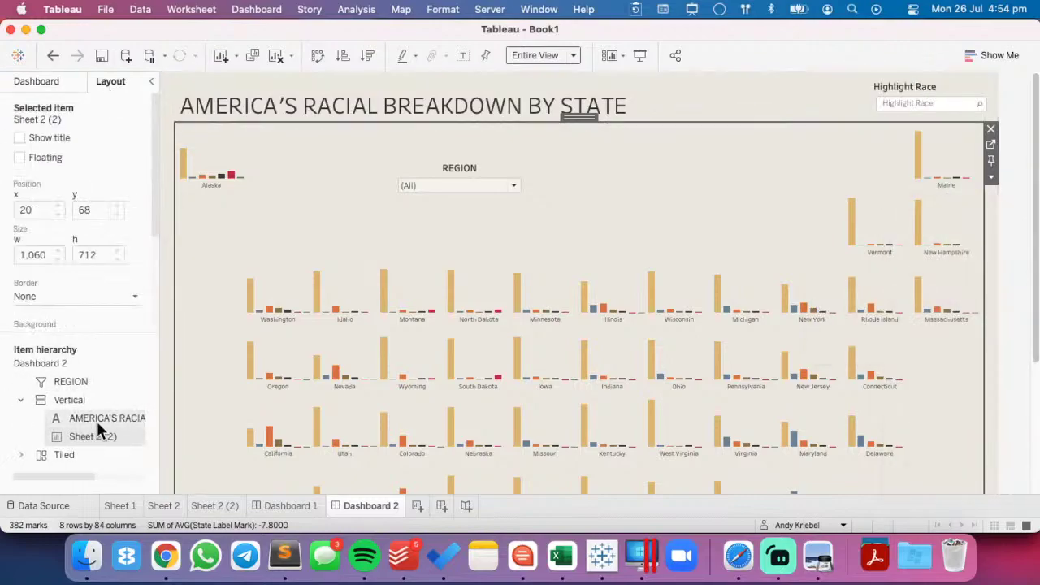
{"action": "left_click", "coordinate": [20, 455]}
{"action": "scroll", "coordinate": [61, 439], "scroll_direction": "down", "scroll_amount": 1}
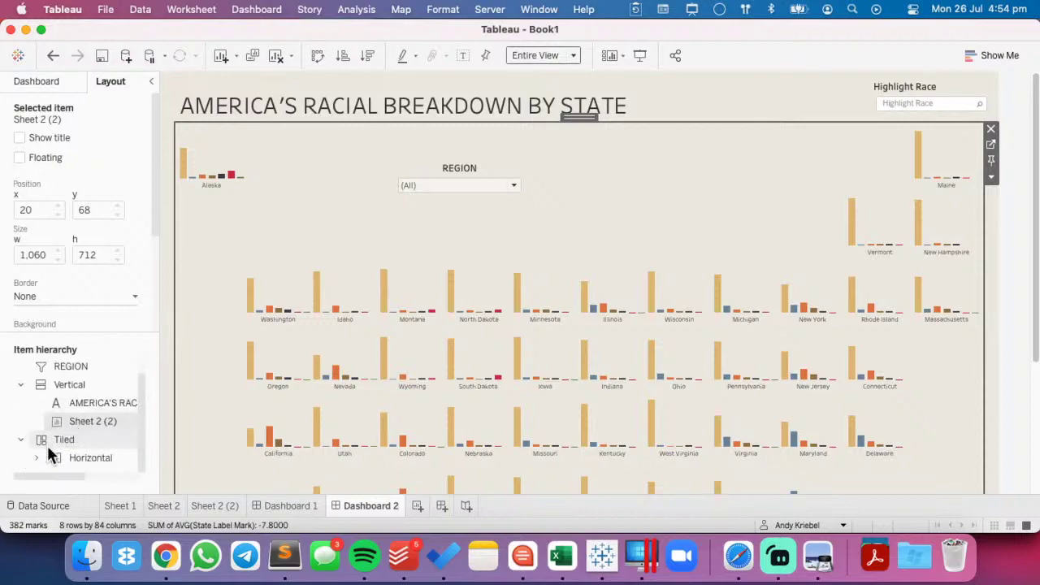
{"action": "left_click", "coordinate": [36, 457]}
{"action": "scroll", "coordinate": [41, 455], "scroll_direction": "down", "scroll_amount": 2}
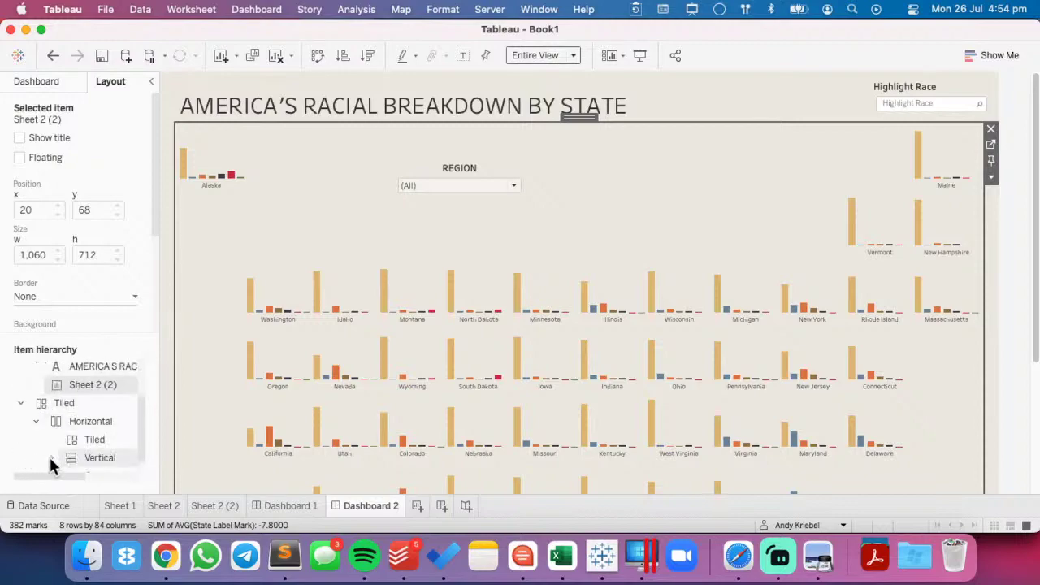
{"action": "left_click", "coordinate": [50, 457]}
{"action": "scroll", "coordinate": [49, 455], "scroll_direction": "down", "scroll_amount": 1}
{"action": "left_click", "coordinate": [99, 458]}
{"action": "right_click", "coordinate": [100, 460]}
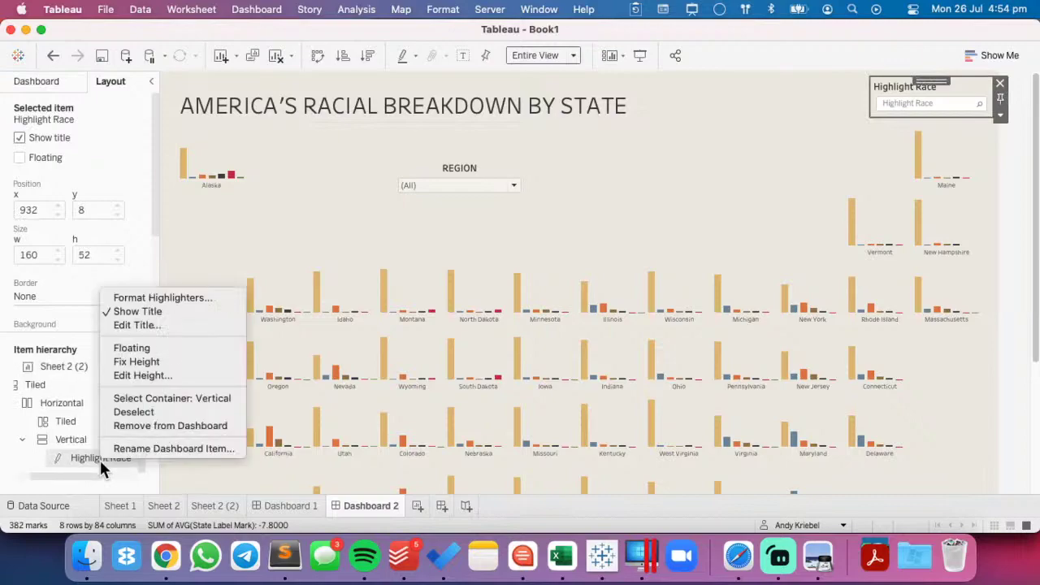
{"action": "left_click", "coordinate": [155, 351]}
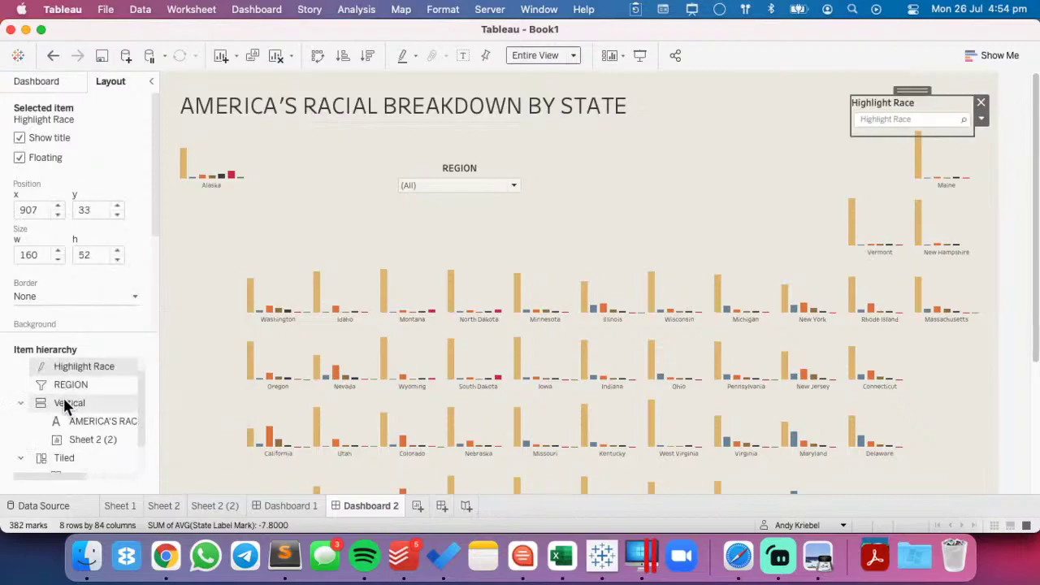
- Remove the leftover Tiled container from the dashboard's item hierarchy
{"action": "left_click", "coordinate": [64, 460]}
{"action": "right_click", "coordinate": [64, 460]}
{"action": "left_click", "coordinate": [105, 426]}
{"action": "left_click", "coordinate": [601, 310]}
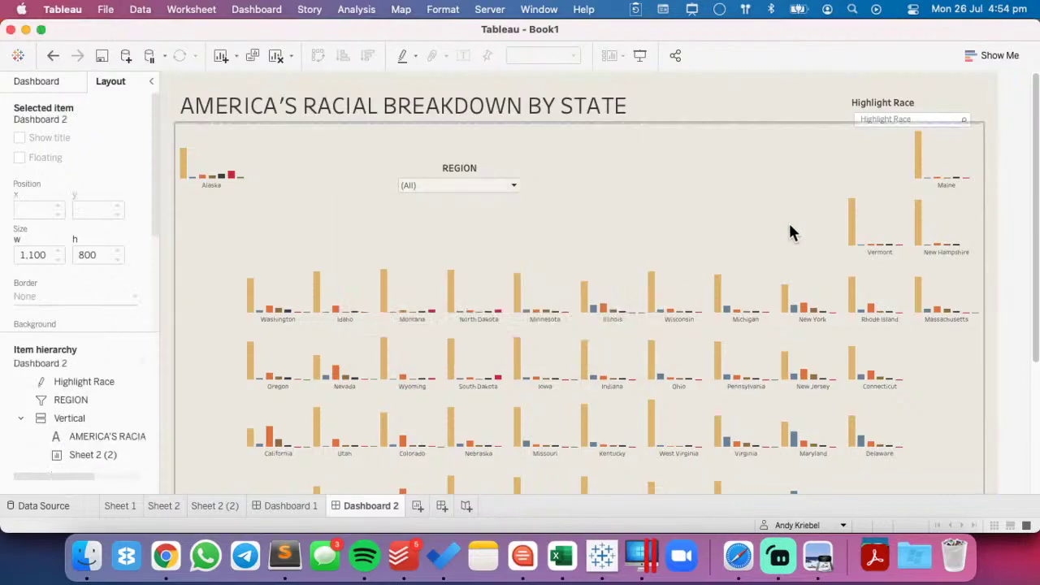
- Change the highlighter's title to HIGHLIGHT A RACE and centre it
{"action": "double_click", "coordinate": [894, 104]}
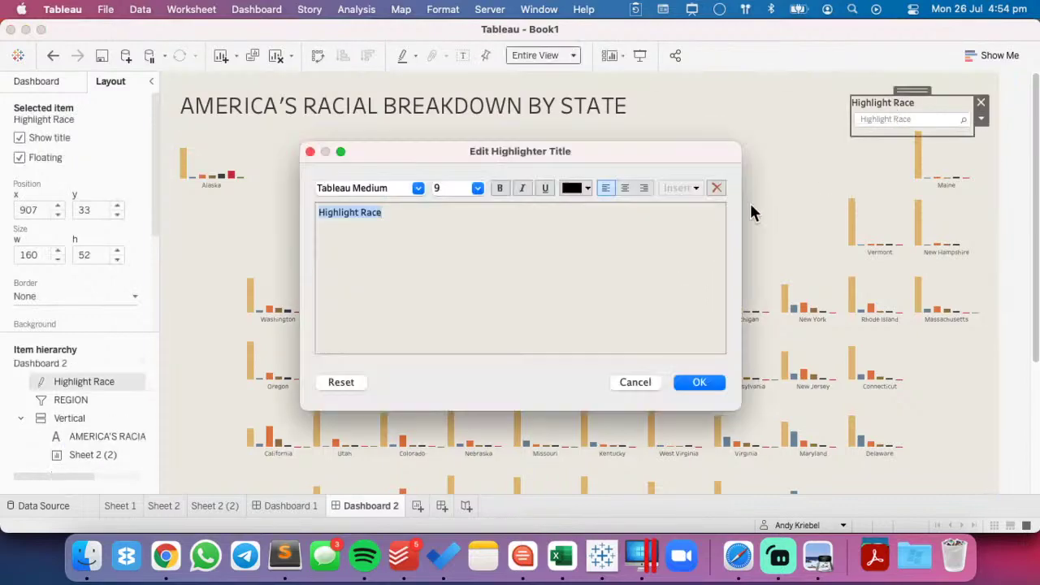
{"action": "left_click", "coordinate": [625, 189]}
{"action": "type", "text": "HiGHLIGHT A RA"}
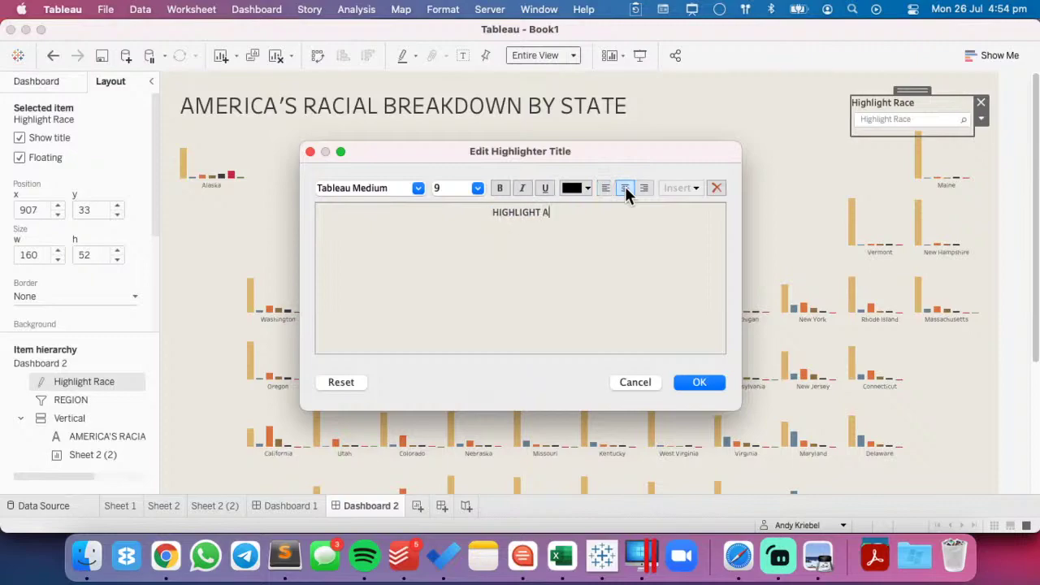
{"action": "type", "text": "CE"}
{"action": "left_click", "coordinate": [698, 384]}
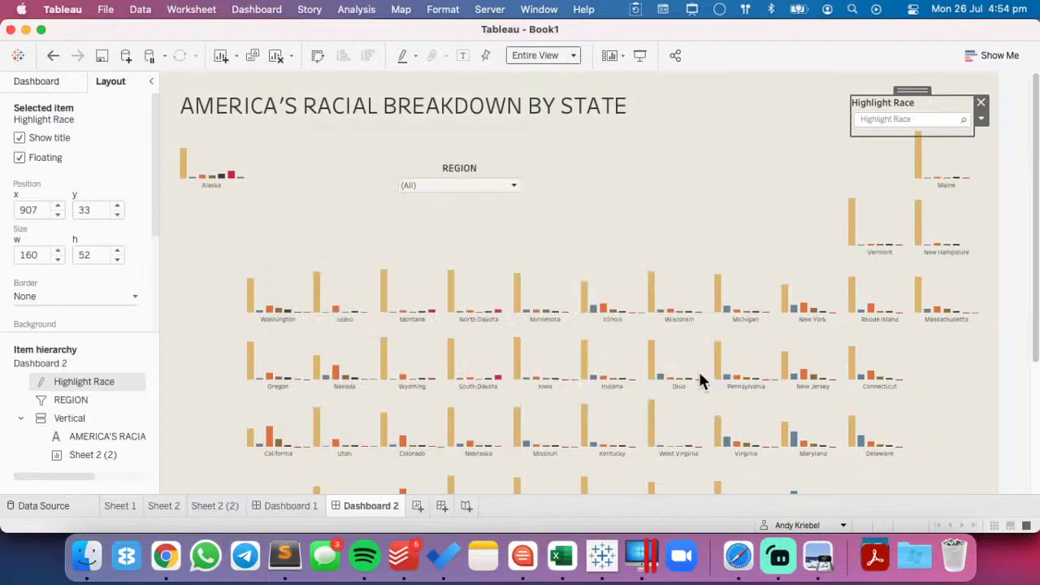
{"action": "left_click", "coordinate": [614, 221]}
- Move the floating HIGHLIGHT A RACE highlighter off the dashboard title to beside the REGION filter
{"action": "left_click", "coordinate": [912, 93]}
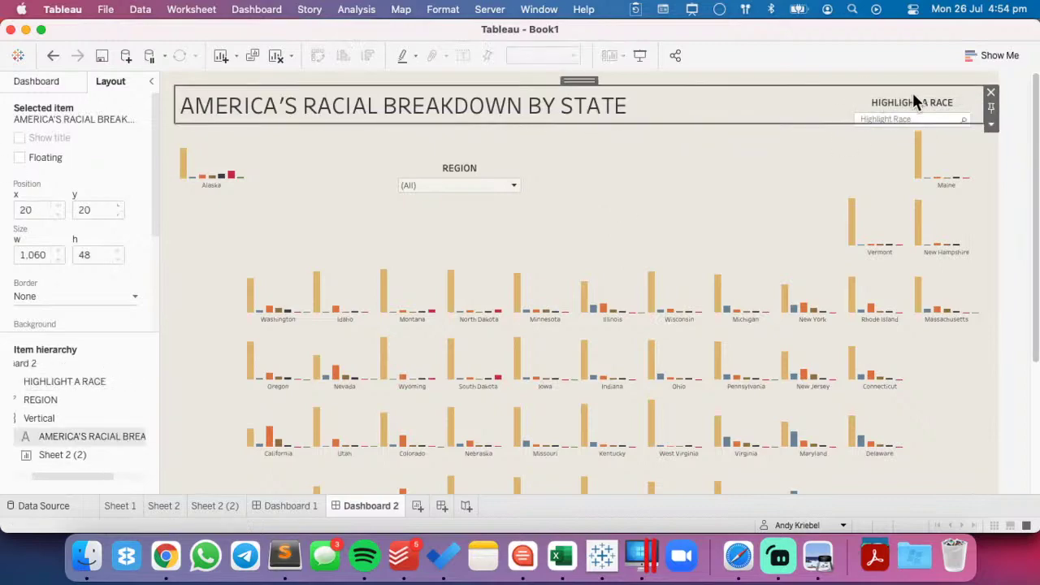
{"action": "left_click", "coordinate": [912, 95]}
{"action": "mouse_move", "coordinate": [912, 95]}
{"action": "left_mouse_down"}
{"action": "mouse_move", "coordinate": [687, 171]}
{"action": "mouse_move", "coordinate": [620, 170]}
{"action": "mouse_move", "coordinate": [606, 158]}
{"action": "left_mouse_up"}
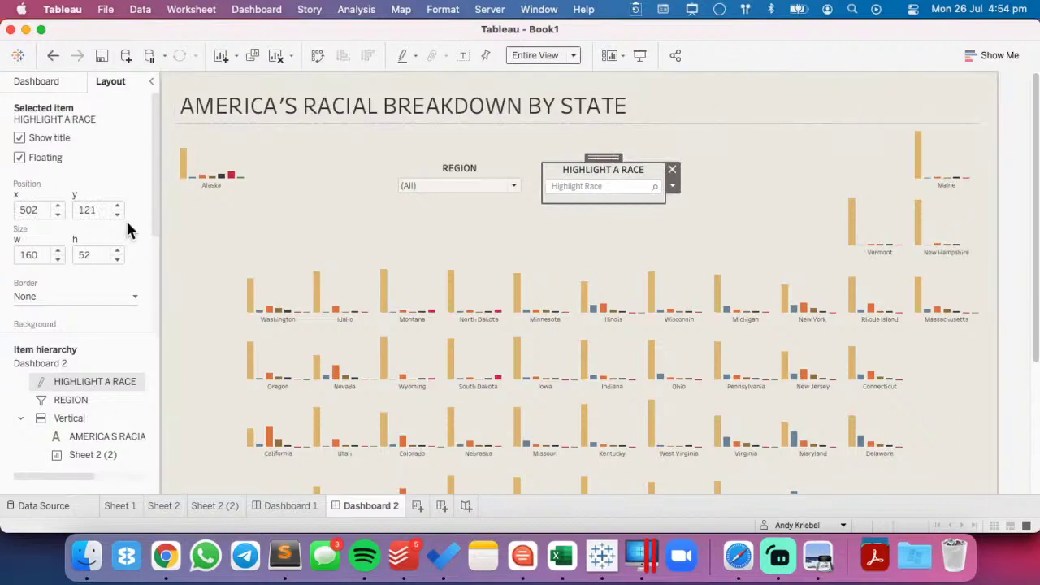
- Add a horizontal container between the dashboard title and the chart sheet, and place the title inside it
{"action": "left_click", "coordinate": [34, 83]}
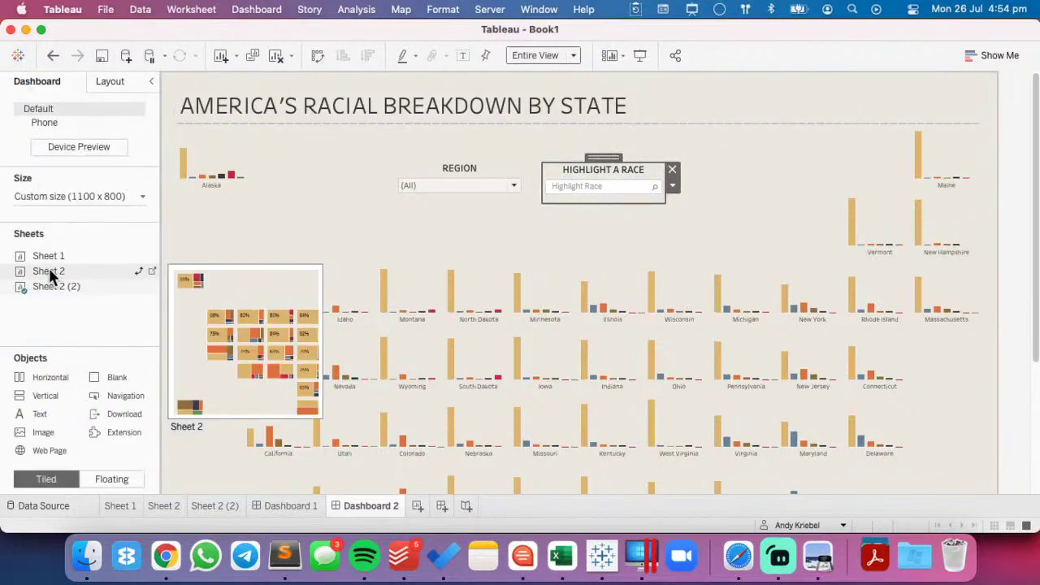
{"action": "left_click_drag", "start_coordinate": [120, 289], "coordinate": [271, 109]}
{"action": "left_click", "coordinate": [361, 102]}
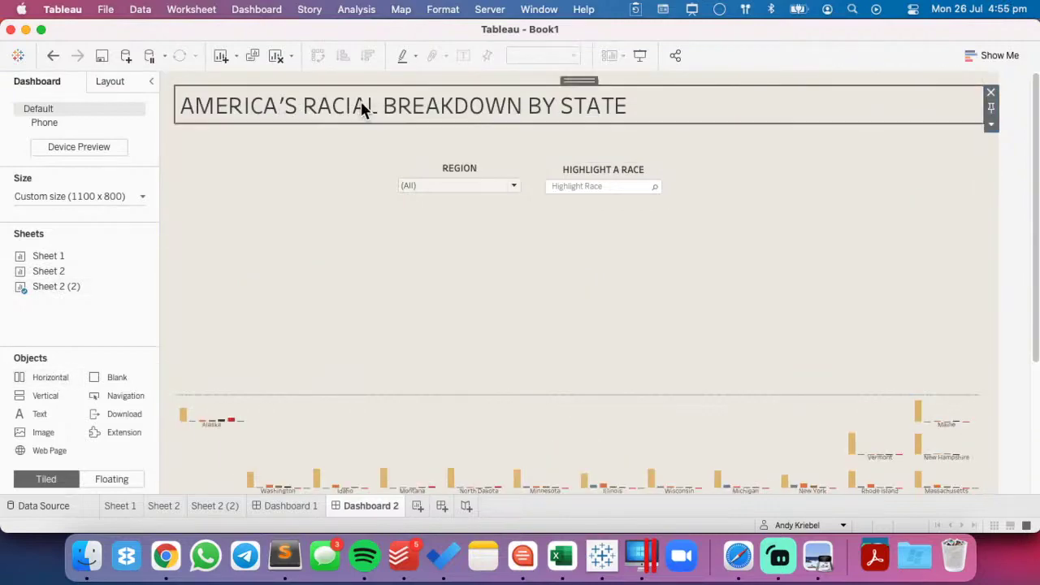
{"action": "left_click_drag", "start_coordinate": [579, 81], "coordinate": [560, 214]}
- Place the REGION filter and the HIGHLIGHT A RACE highlighter side by side after the title in the horizontal container
{"action": "left_click", "coordinate": [481, 161]}
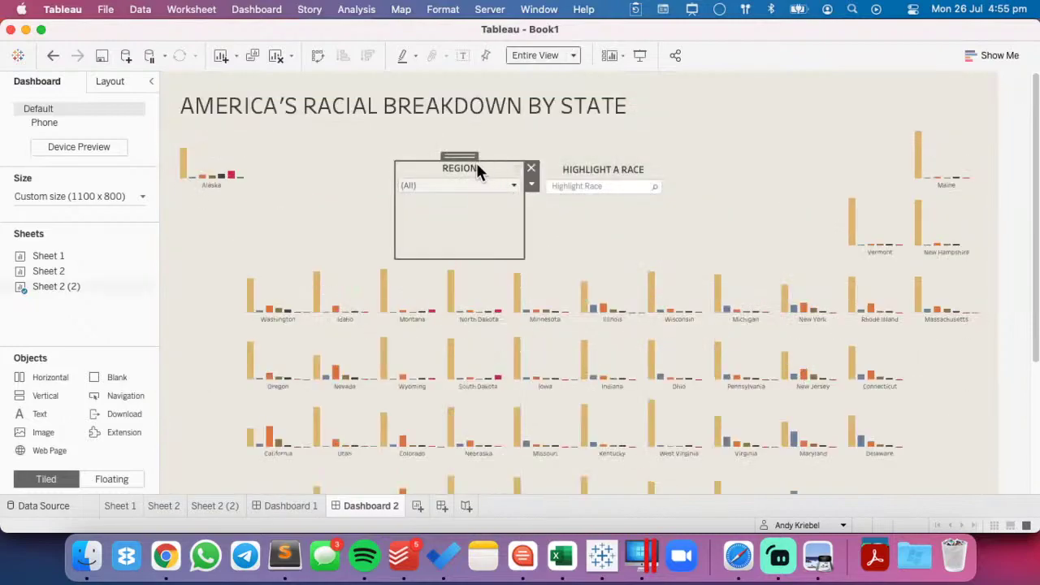
{"action": "left_click_drag", "start_coordinate": [459, 155], "coordinate": [838, 116]}
{"action": "left_click", "coordinate": [561, 177]}
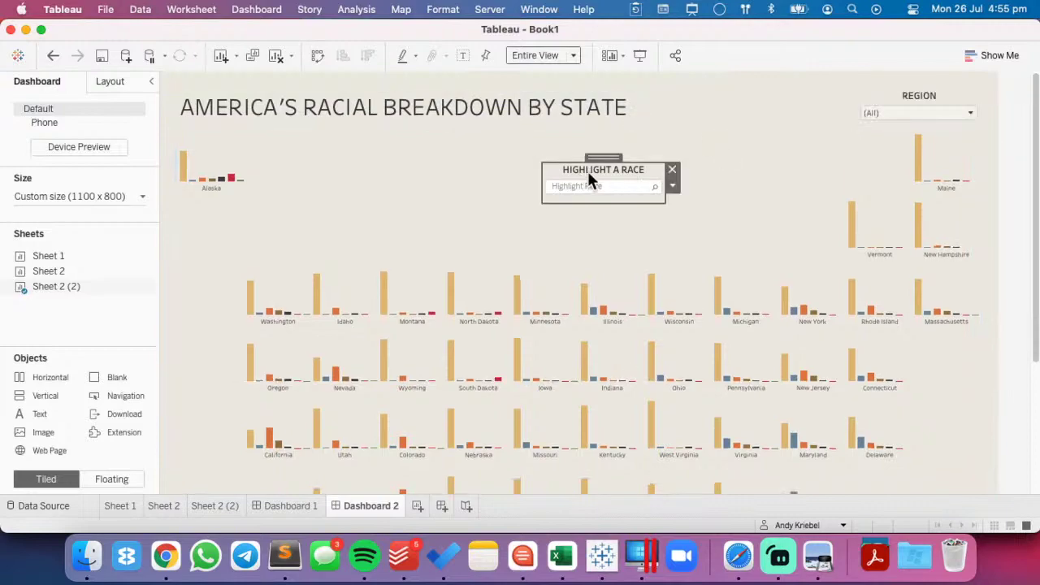
{"action": "left_click_drag", "start_coordinate": [602, 156], "coordinate": [948, 103]}
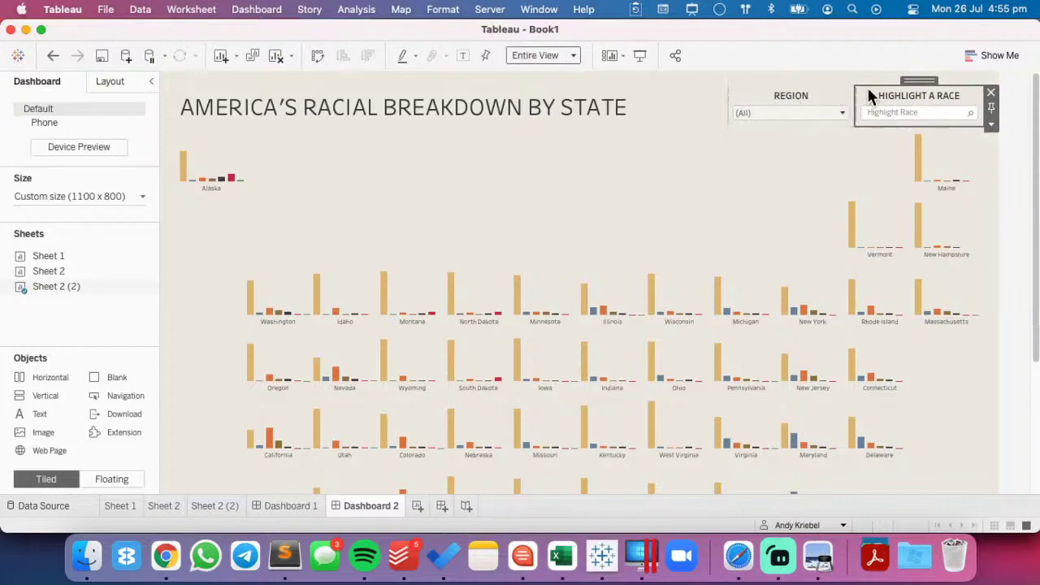
- Try a light grey body shading on the HIGHLIGHT A RACE highlighter, and undo it
{"action": "left_click", "coordinate": [991, 125]}
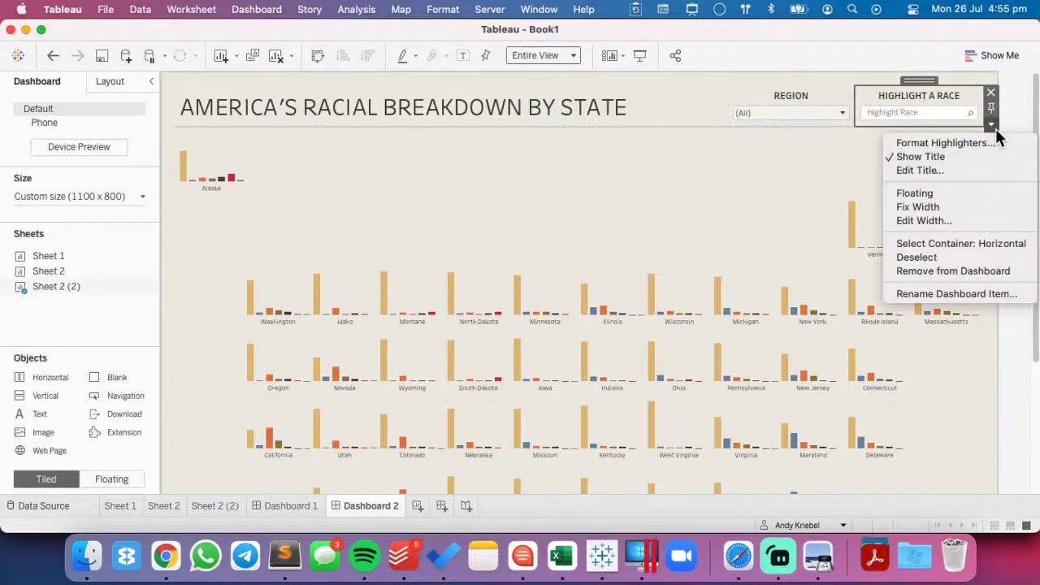
{"action": "left_click", "coordinate": [926, 142]}
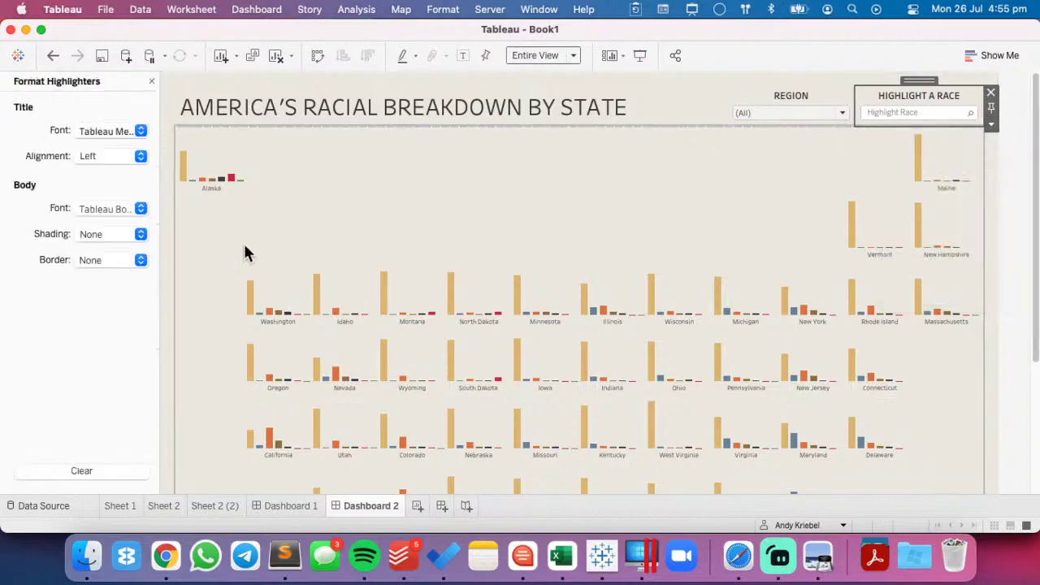
{"action": "left_click", "coordinate": [93, 235]}
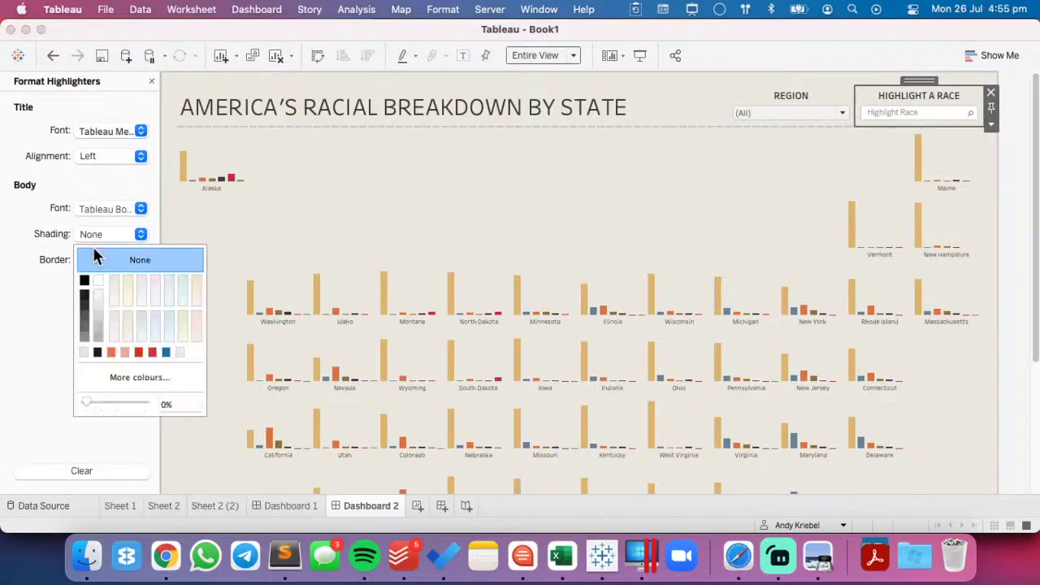
{"action": "left_click", "coordinate": [83, 353]}
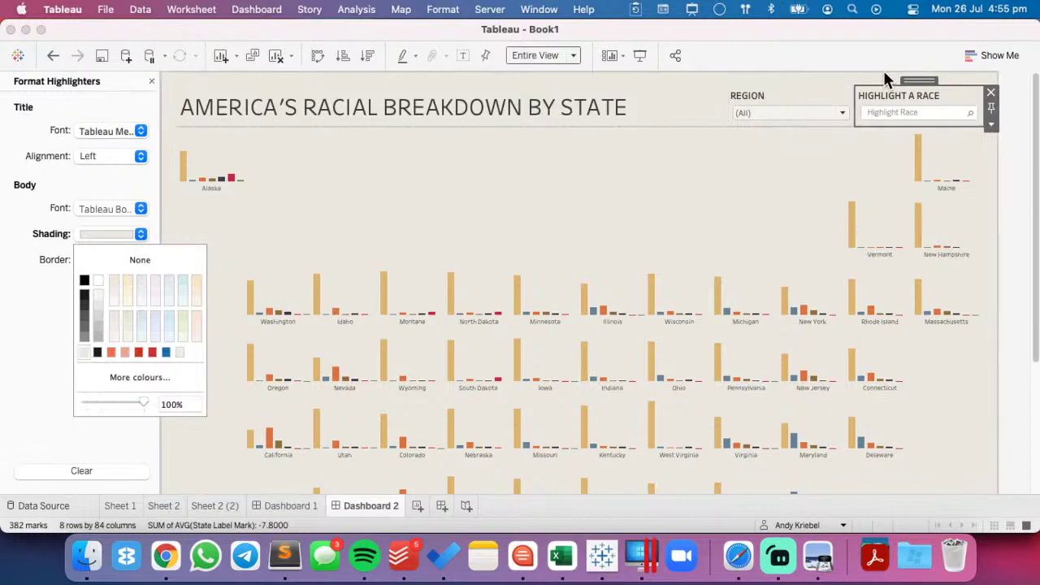
{"action": "left_click", "coordinate": [36, 295]}
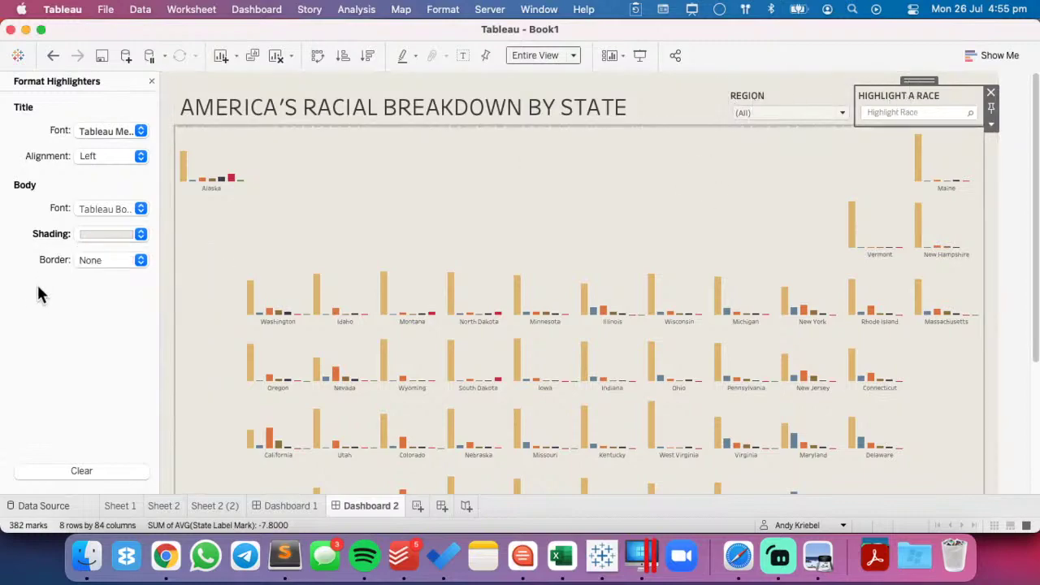
{"action": "left_click", "coordinate": [50, 55]}
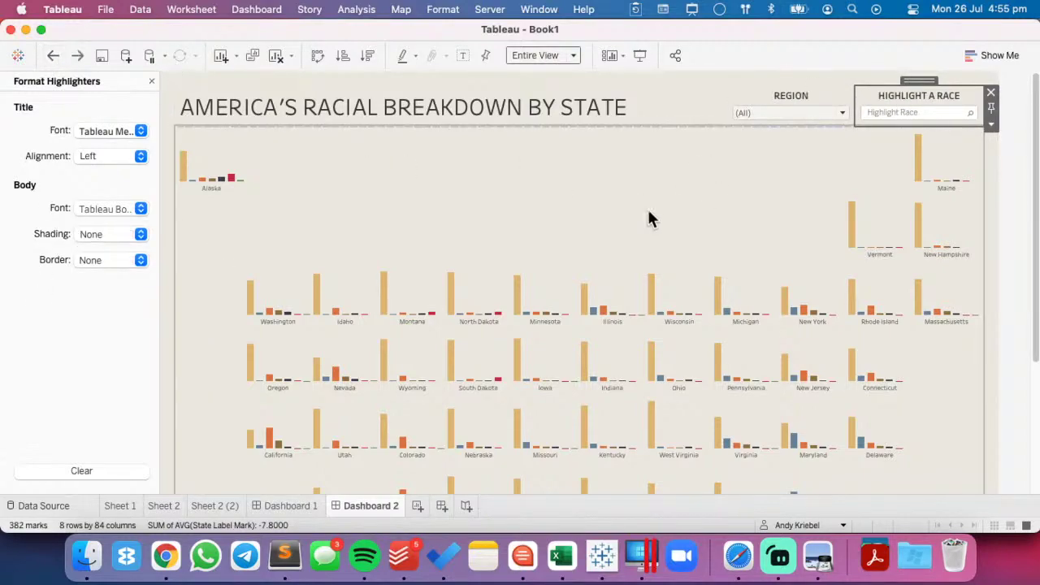
- Try a white body shading on the REGION filter, undo it, and close the formatting pane
{"action": "left_click", "coordinate": [783, 94]}
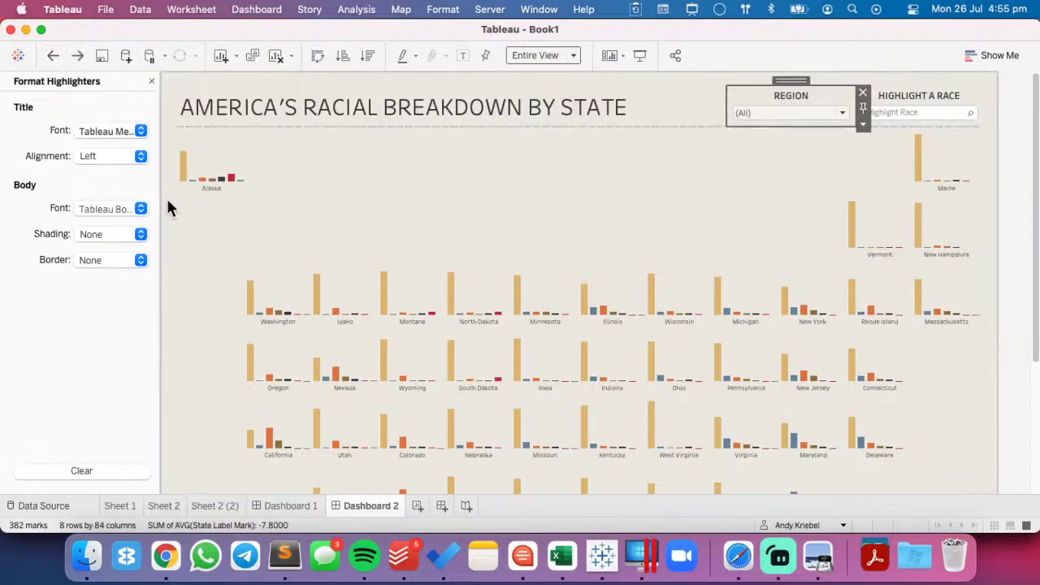
{"action": "left_click", "coordinate": [863, 124]}
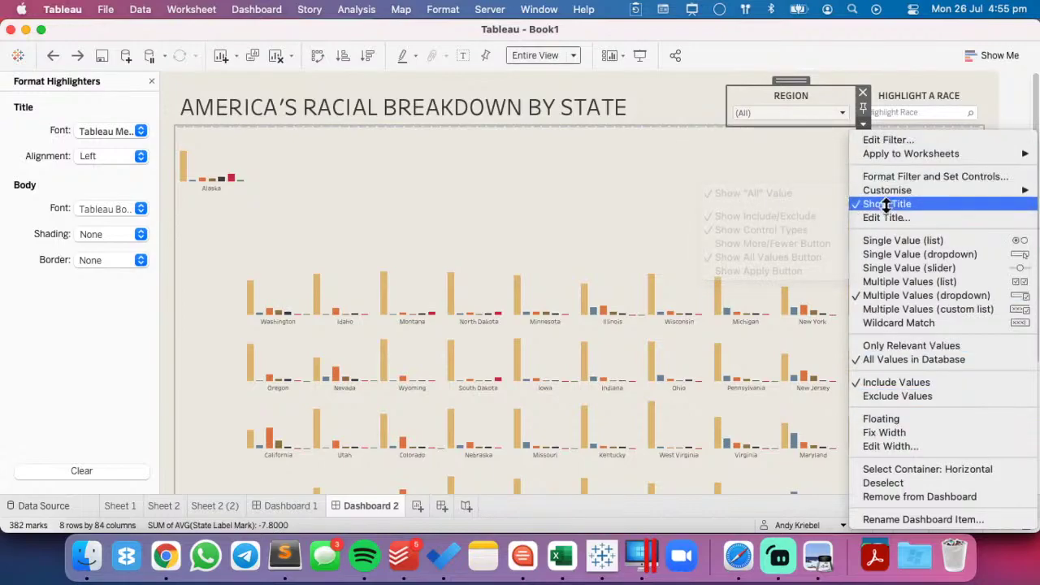
{"action": "left_click", "coordinate": [892, 176]}
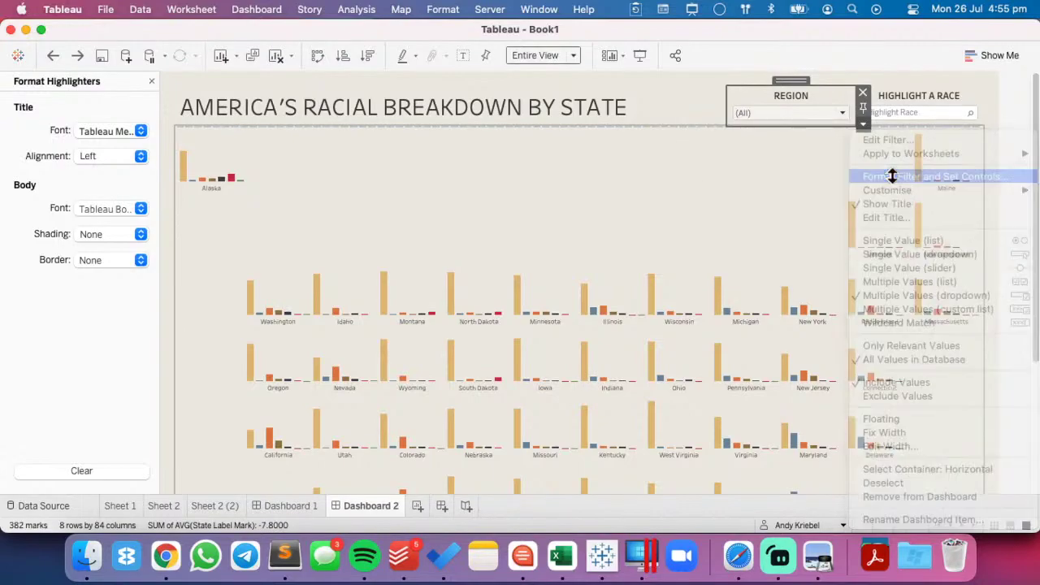
{"action": "left_click", "coordinate": [100, 235]}
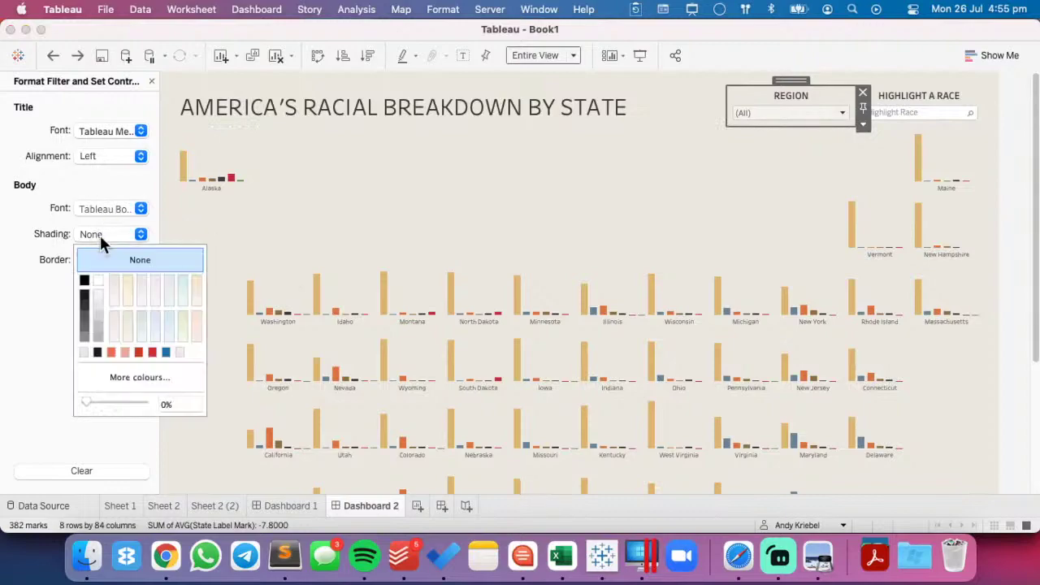
{"action": "left_click", "coordinate": [98, 281]}
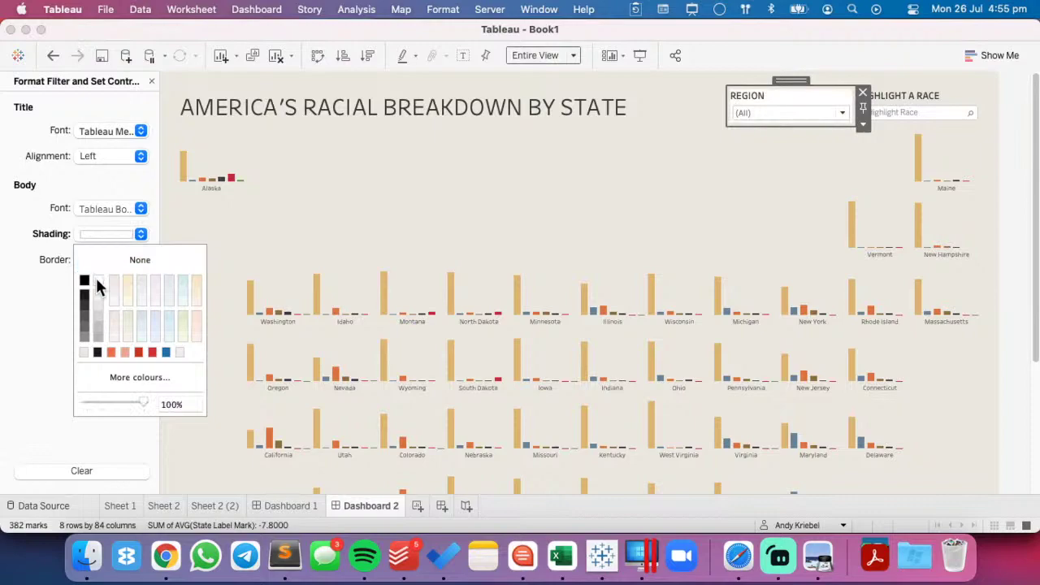
{"action": "left_click", "coordinate": [51, 57]}
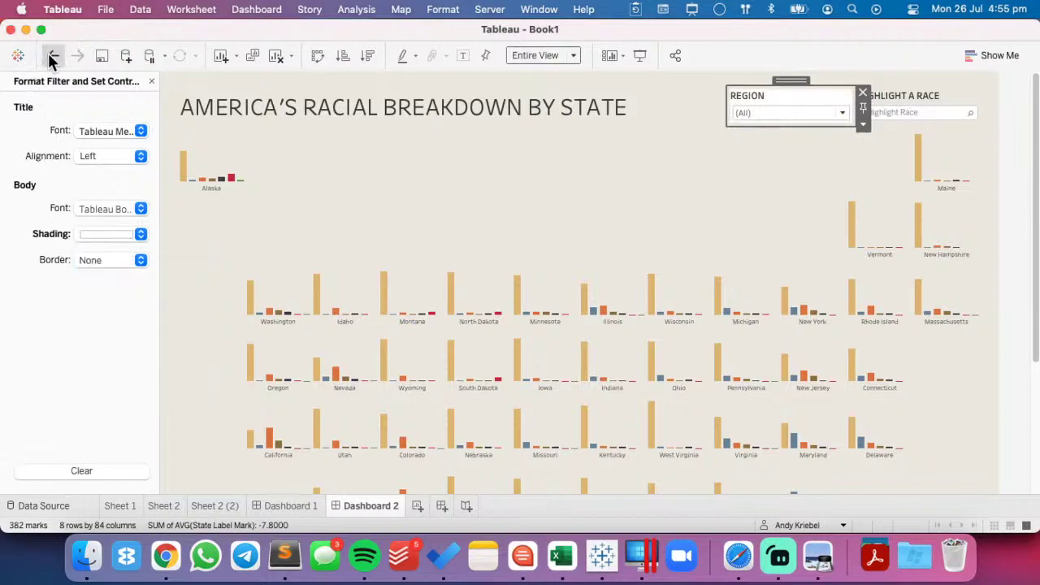
{"action": "left_click", "coordinate": [687, 204]}
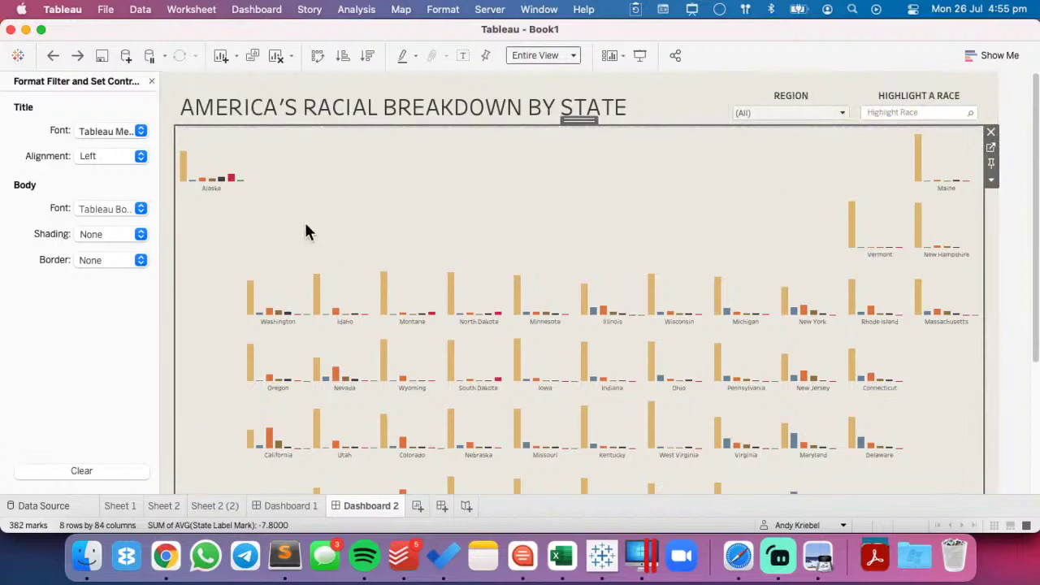
{"action": "left_click", "coordinate": [152, 81]}
- Test the HIGHLIGHT A RACE highlighter with Asian and clear the highlight
{"action": "left_click", "coordinate": [817, 88]}
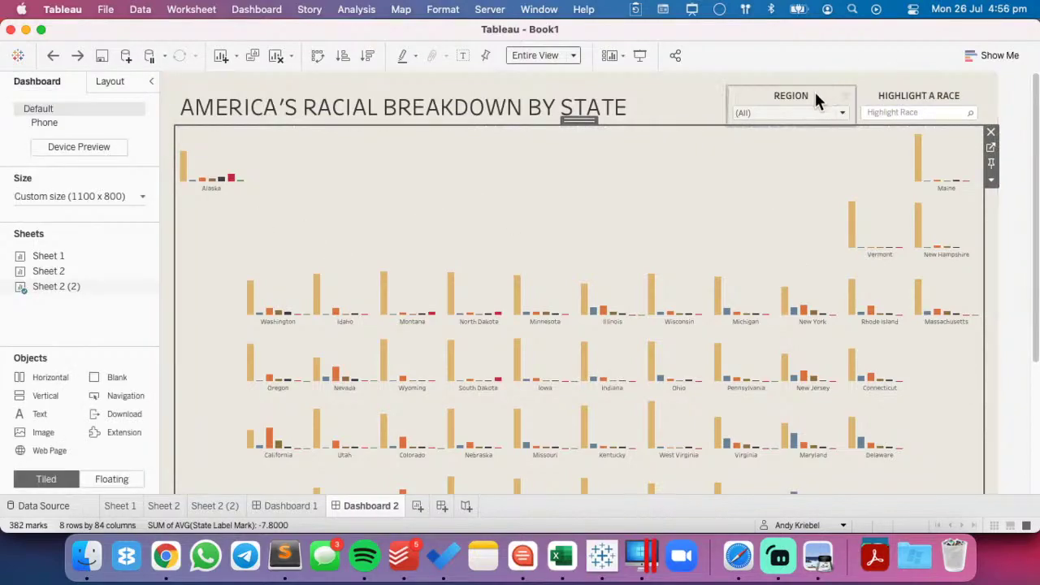
{"action": "left_click", "coordinate": [926, 93]}
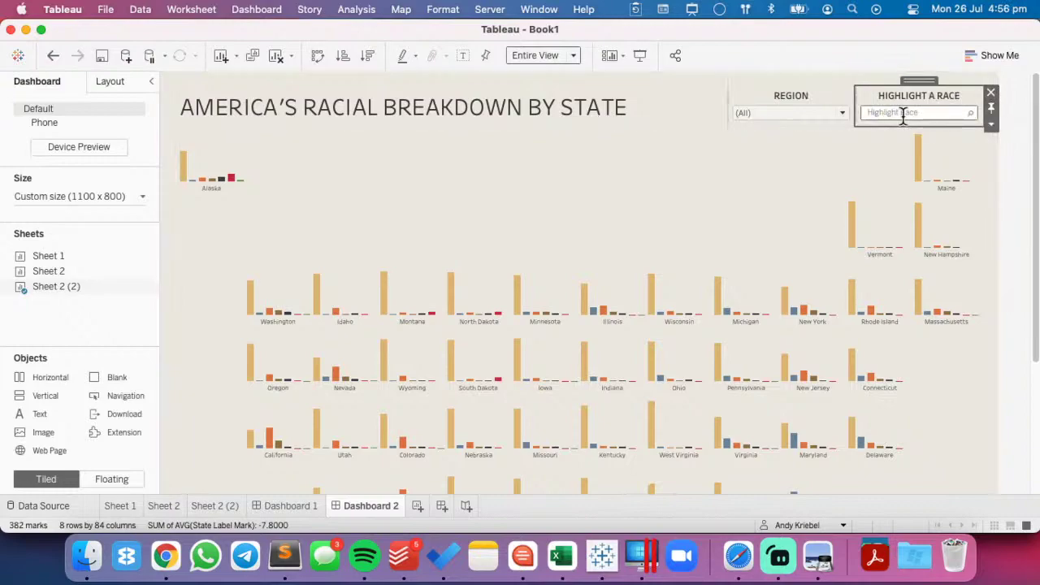
{"action": "left_click", "coordinate": [903, 115]}
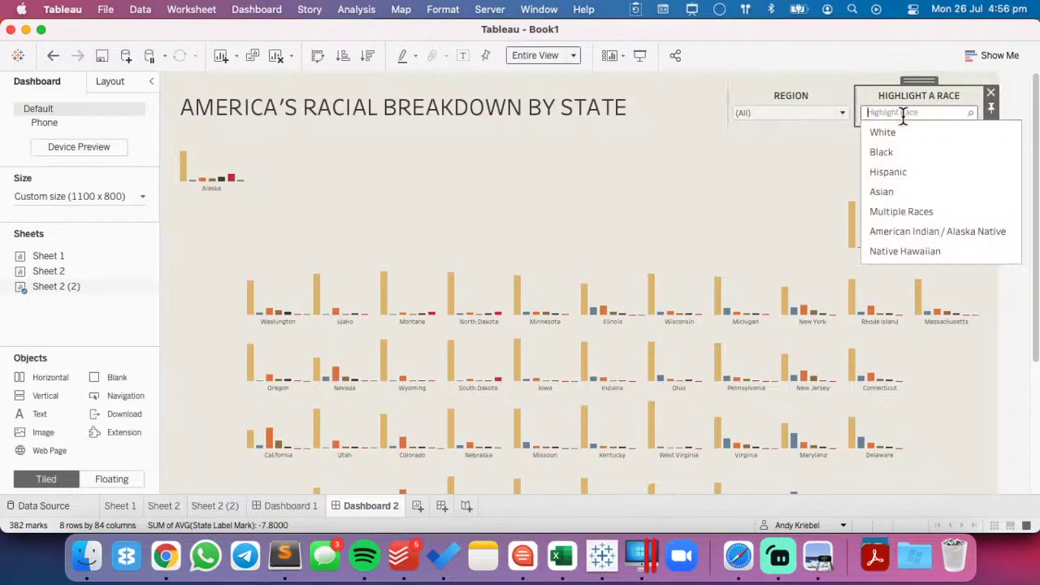
{"action": "left_click", "coordinate": [894, 194]}
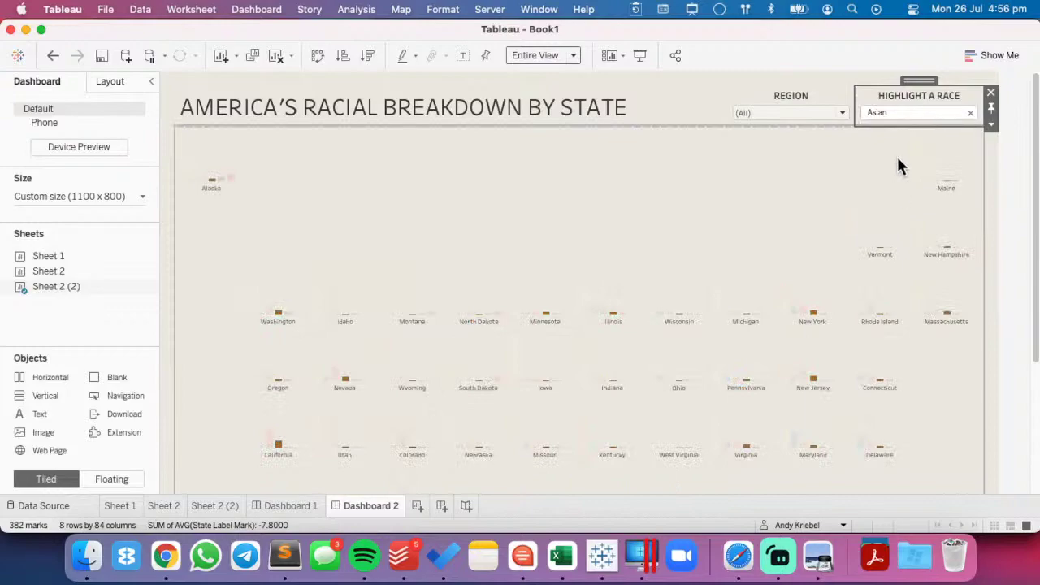
{"action": "left_click", "coordinate": [970, 112]}
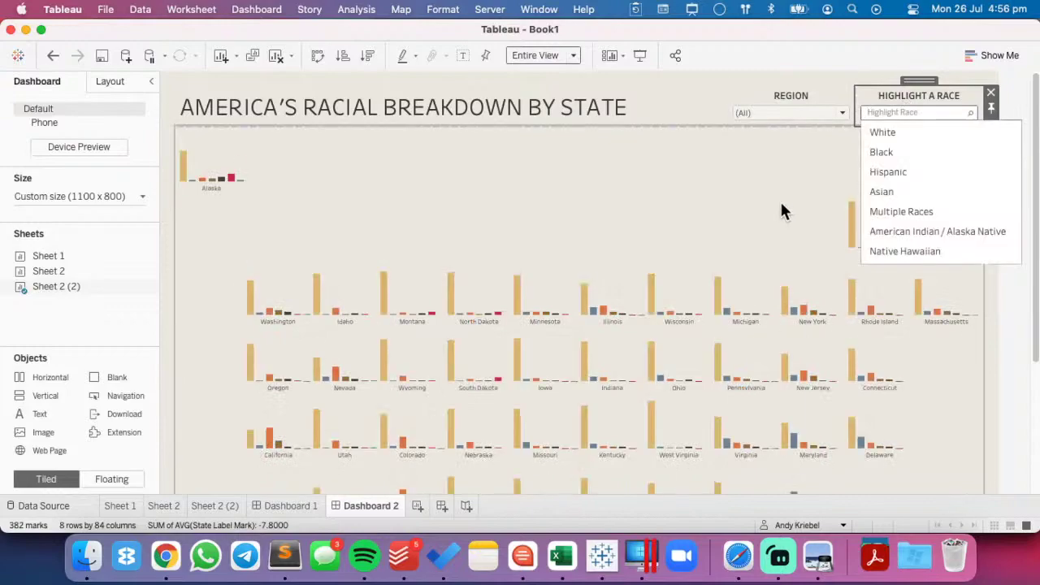
{"action": "left_click", "coordinate": [780, 210]}
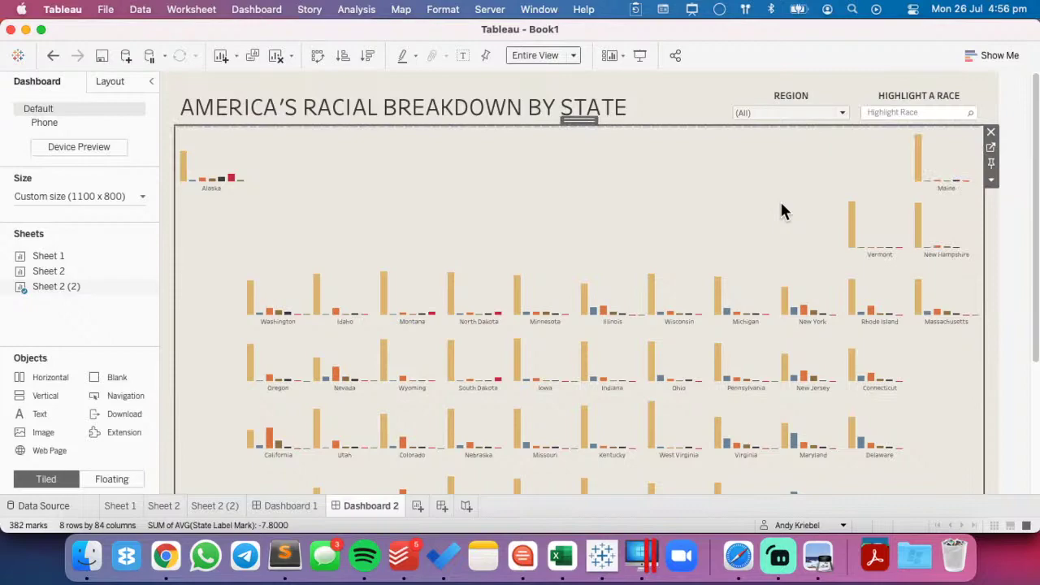
- Show mark labels on the % of Population bars in Sheet 2 (2) with their vertical alignment set to top
{"action": "left_click", "coordinate": [991, 147]}
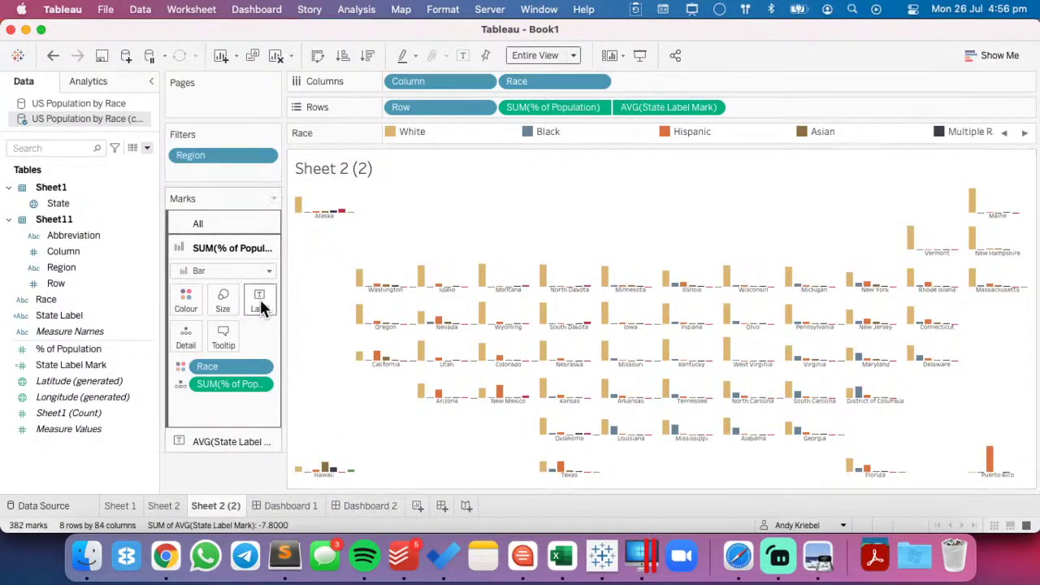
{"action": "left_click", "coordinate": [260, 300]}
{"action": "left_click", "coordinate": [297, 335]}
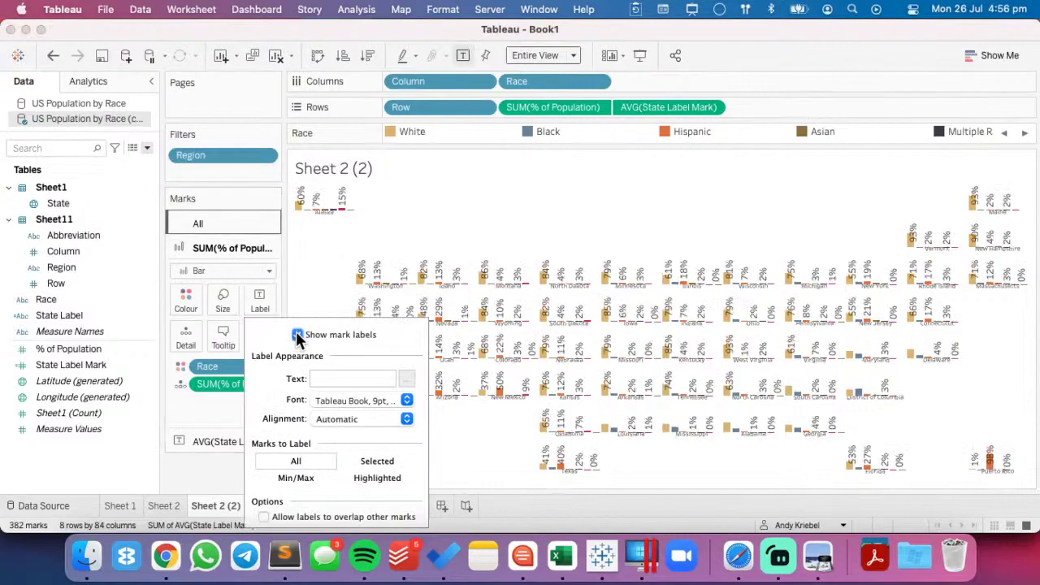
{"action": "left_click", "coordinate": [349, 418]}
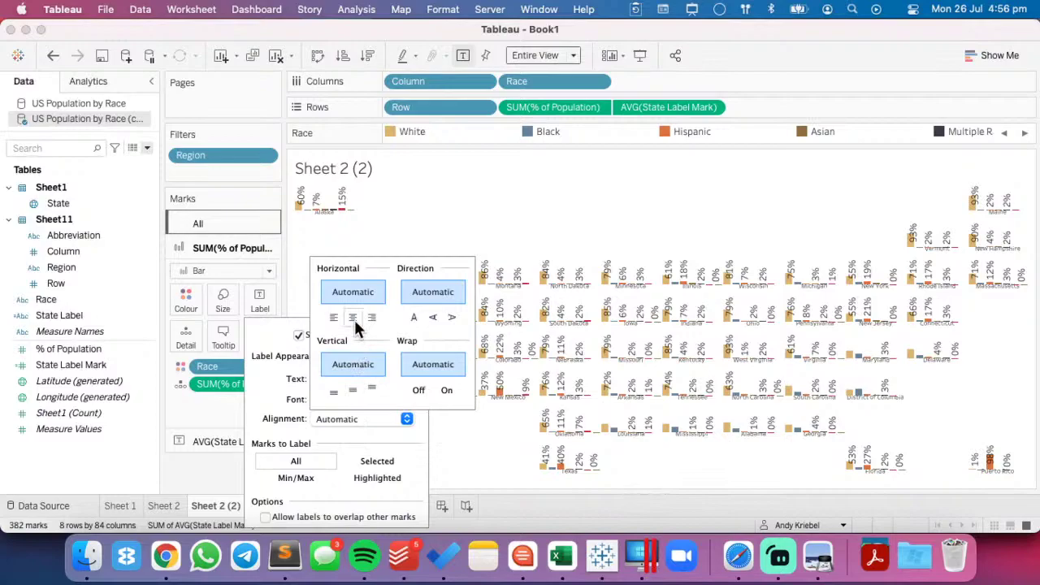
{"action": "left_click", "coordinate": [413, 319]}
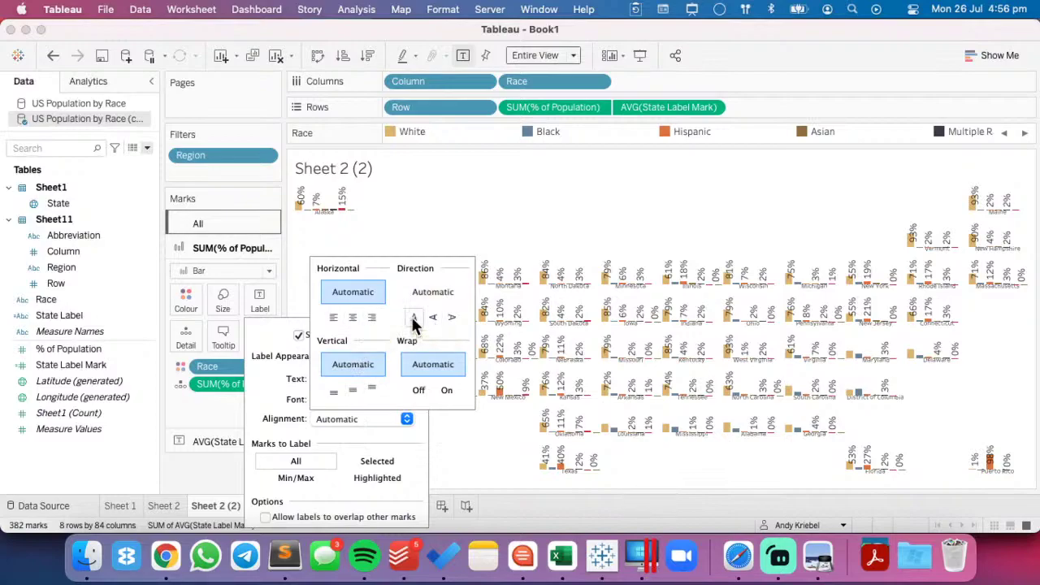
{"action": "left_click", "coordinate": [373, 391]}
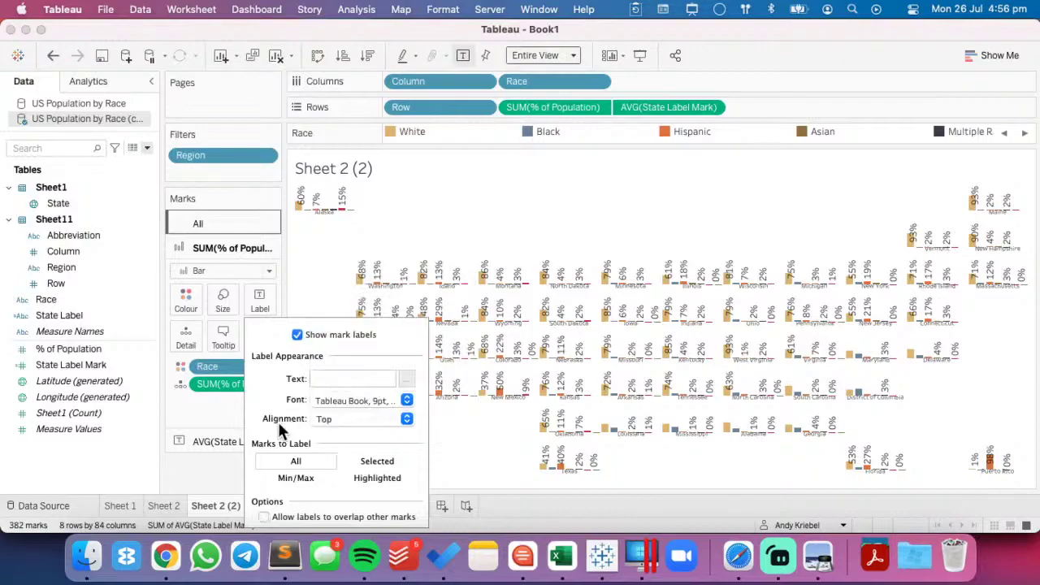
- Allow the bar labels to overlap other marks and limit them to highlighted marks
{"action": "left_click", "coordinate": [263, 518]}
{"action": "left_click", "coordinate": [369, 479]}
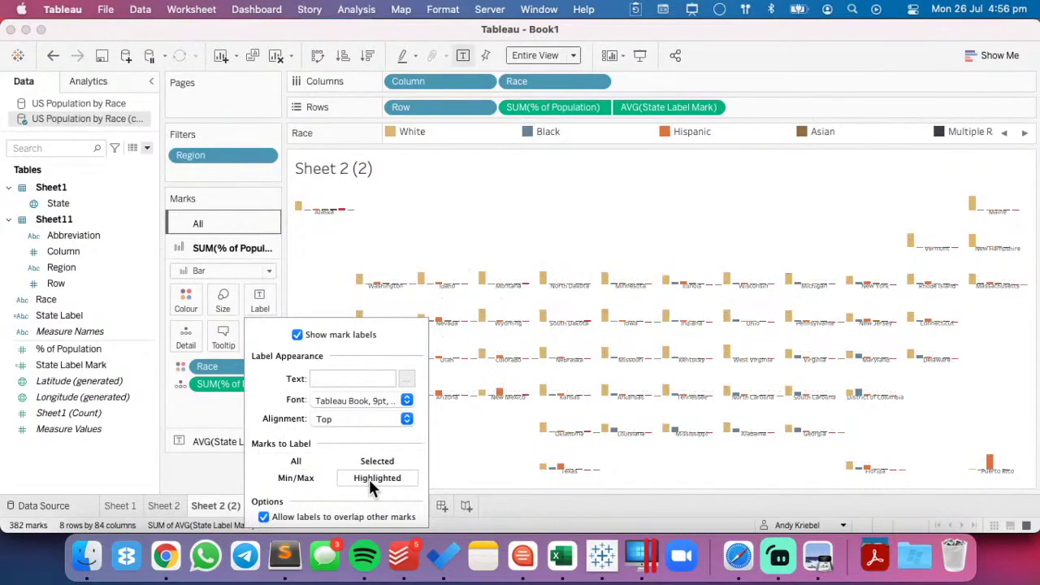
{"action": "left_click", "coordinate": [529, 249]}
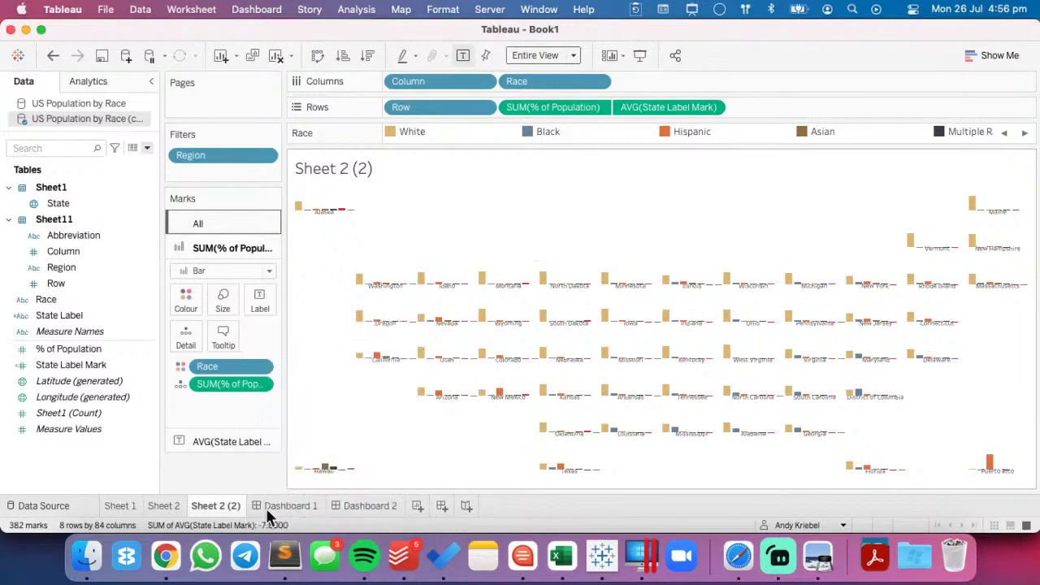
- Highlight Hispanic on Dashboard 2 to check the bar labels
{"action": "left_click", "coordinate": [364, 507]}
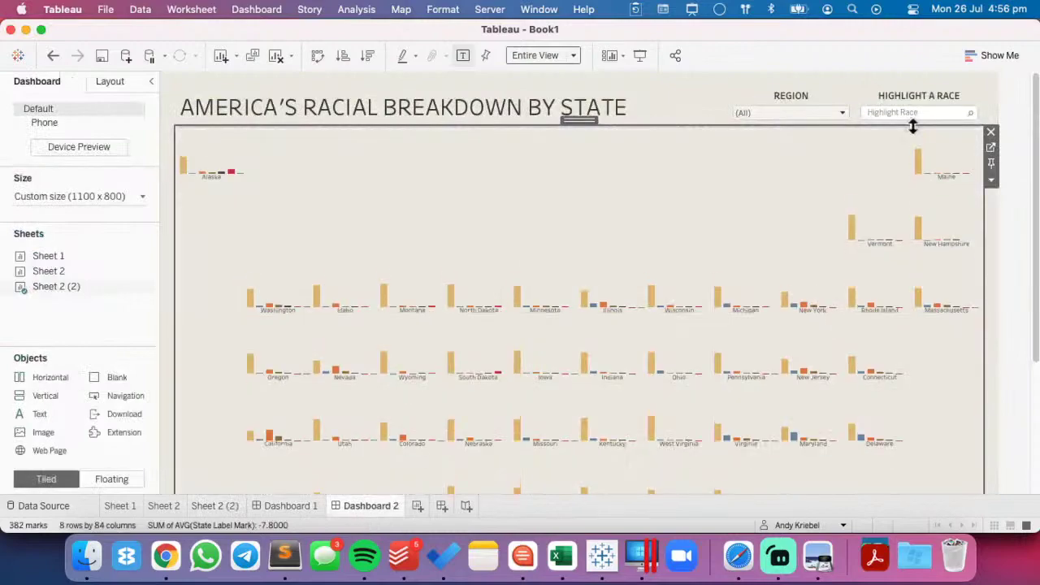
{"action": "left_click", "coordinate": [915, 112]}
{"action": "left_click", "coordinate": [899, 172]}
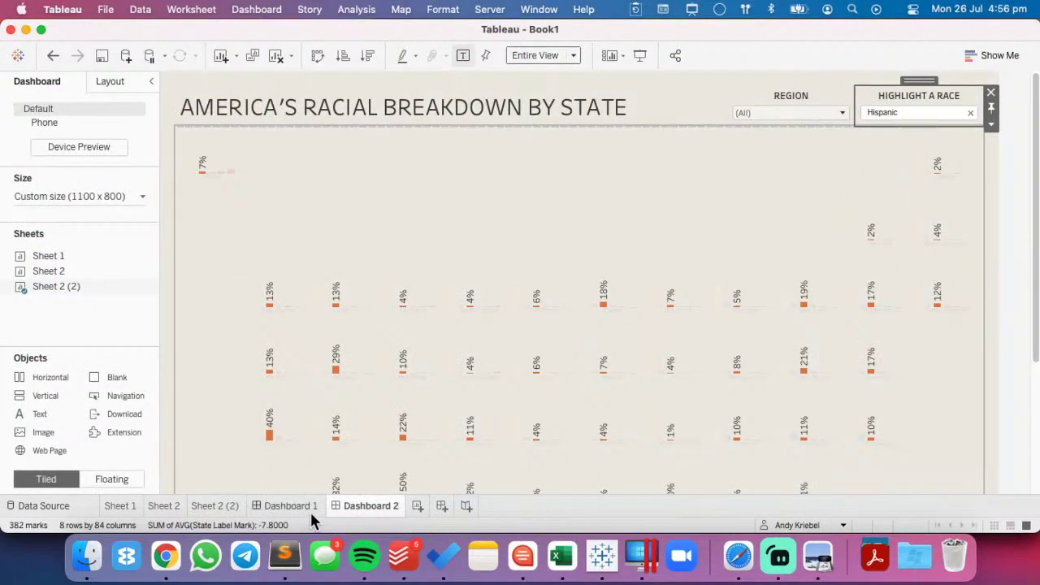
- Set the text direction of the bar labels in Sheet 2 (2) to horizontal, previewing with Hispanic highlighted
{"action": "left_click", "coordinate": [217, 511]}
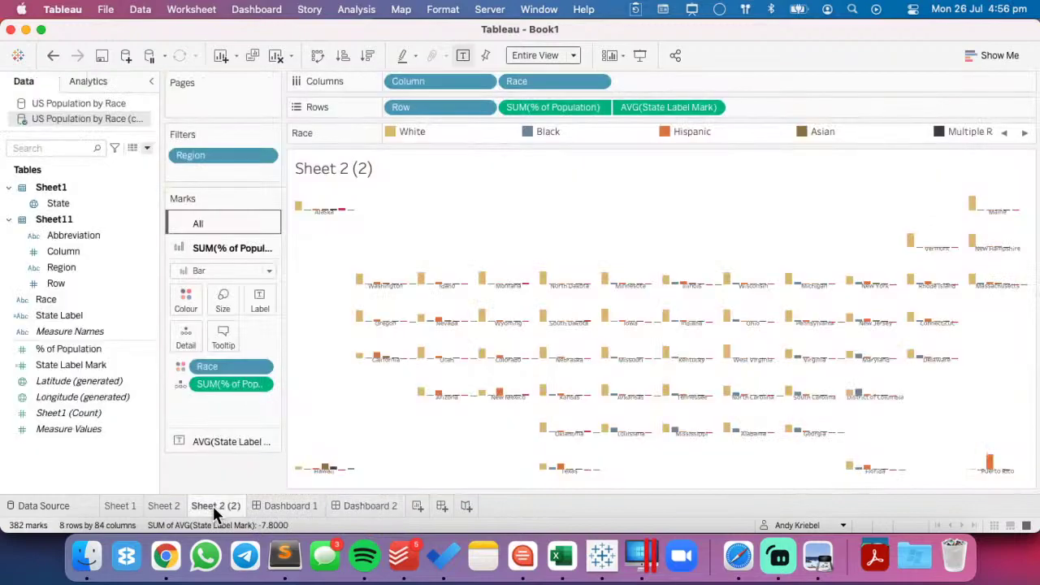
{"action": "left_click", "coordinate": [693, 133]}
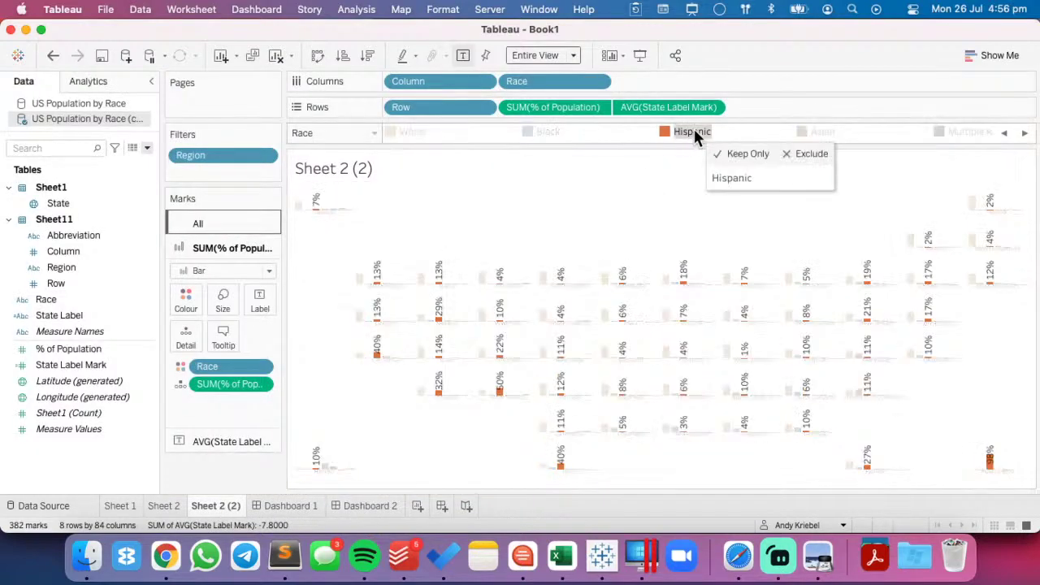
{"action": "left_click", "coordinate": [259, 307]}
{"action": "left_click", "coordinate": [345, 418]}
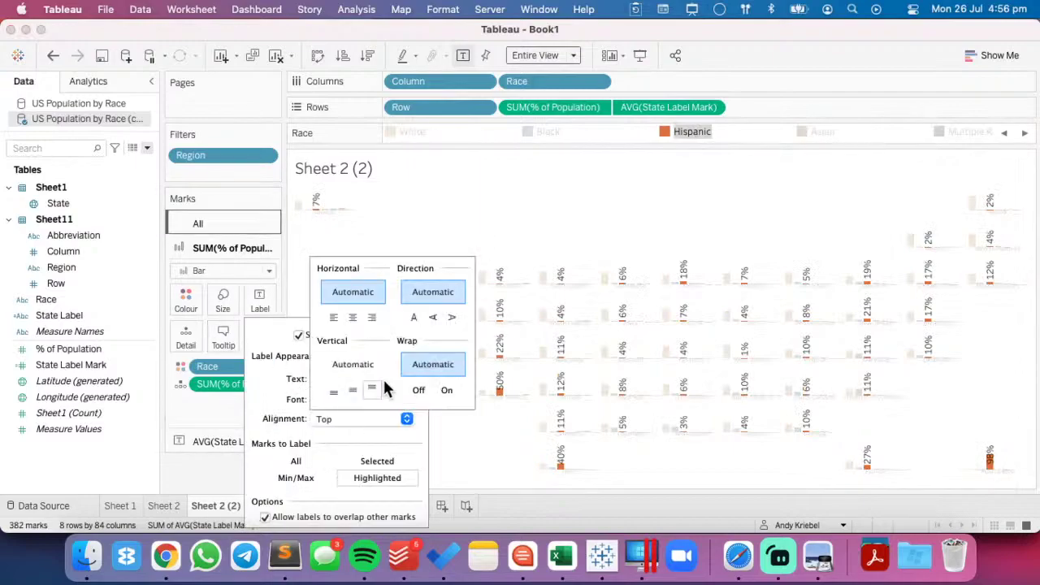
{"action": "left_click", "coordinate": [450, 319]}
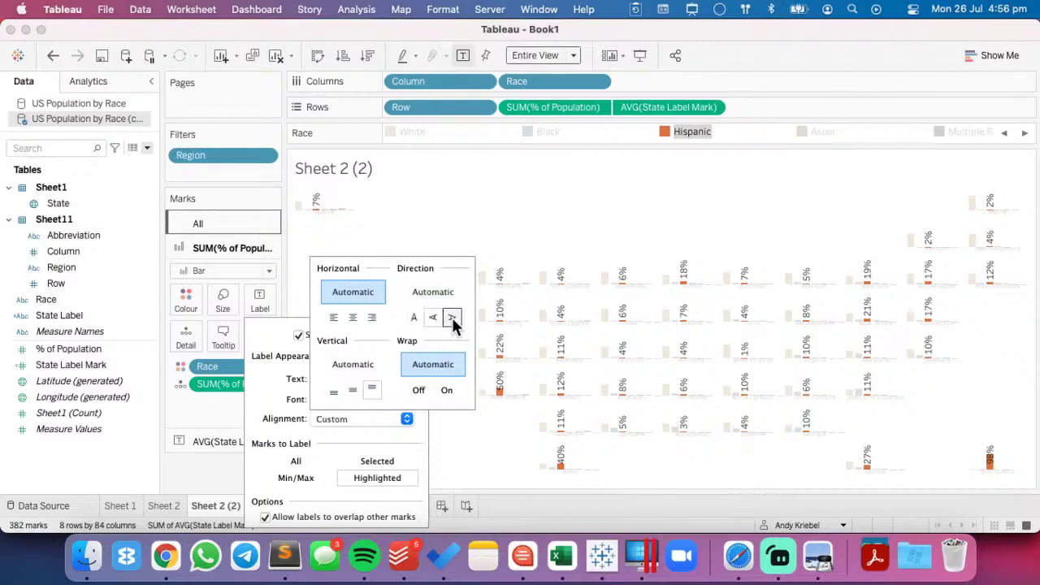
{"action": "left_click", "coordinate": [412, 319]}
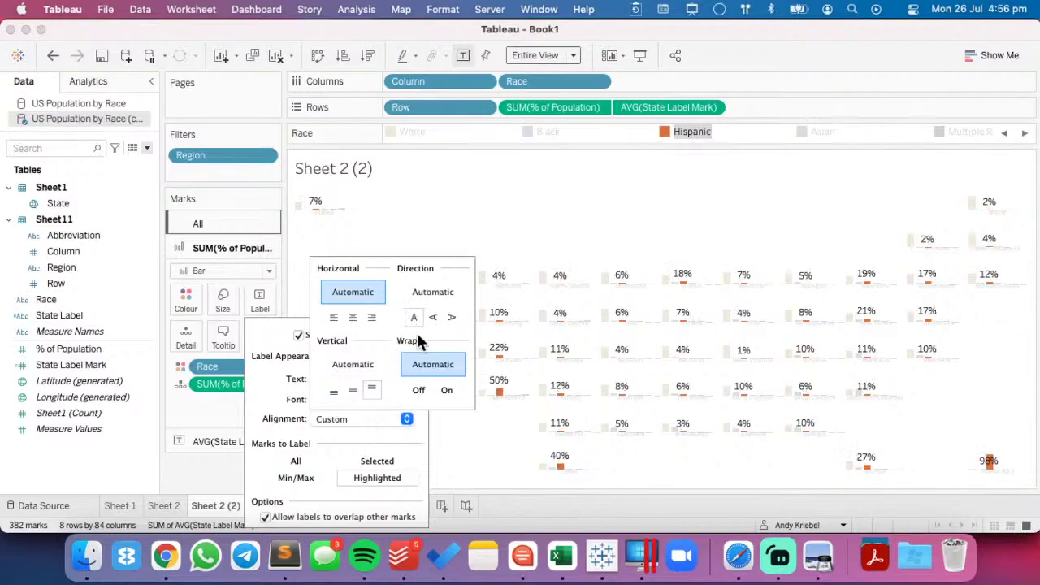
{"action": "left_click", "coordinate": [303, 459]}
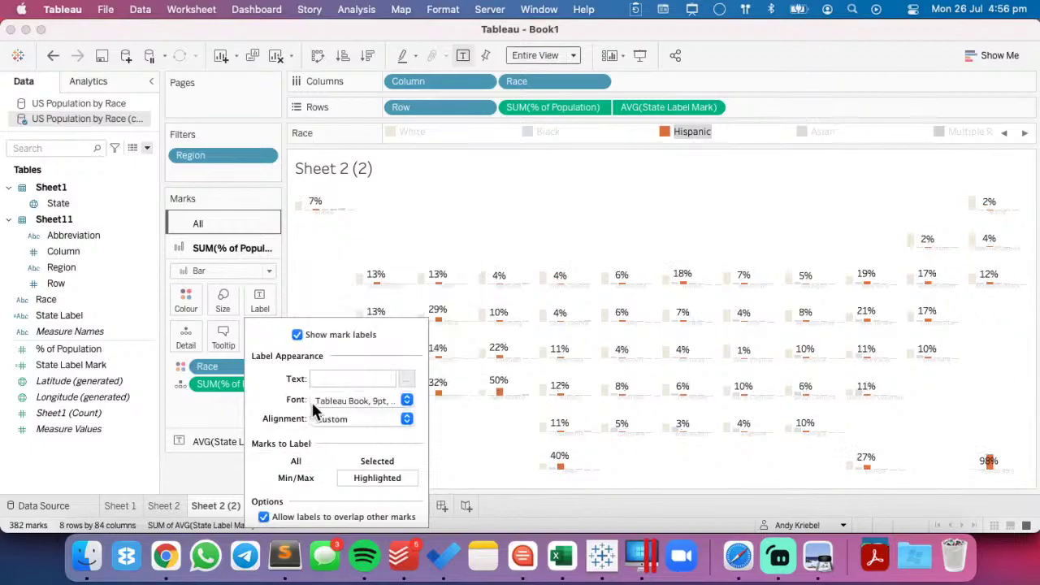
- Set the bar label font to size 8 and match its colour to the marks
{"action": "left_click", "coordinate": [364, 400]}
{"action": "left_click", "coordinate": [346, 187]}
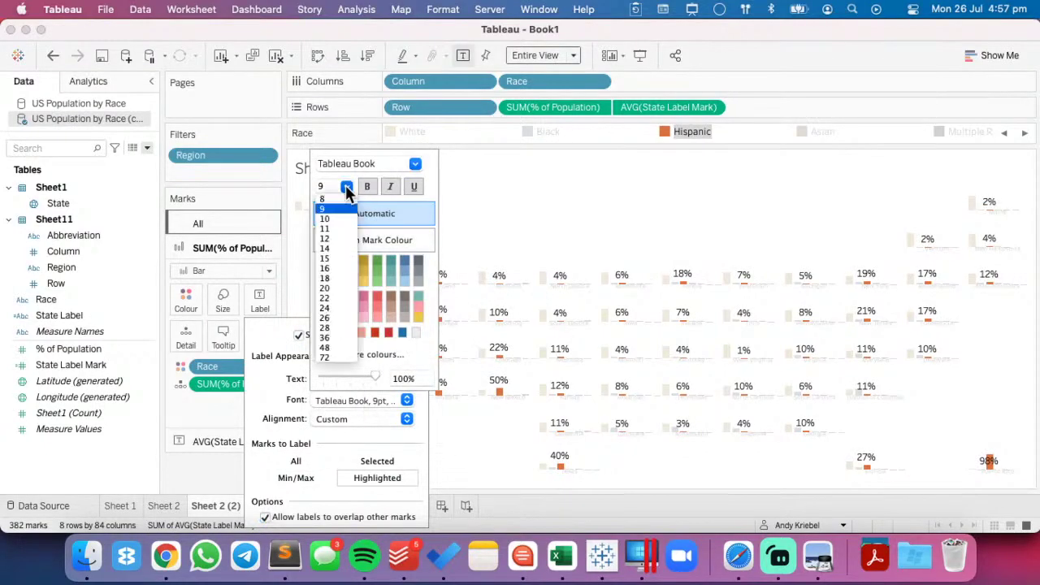
{"action": "left_click", "coordinate": [336, 201]}
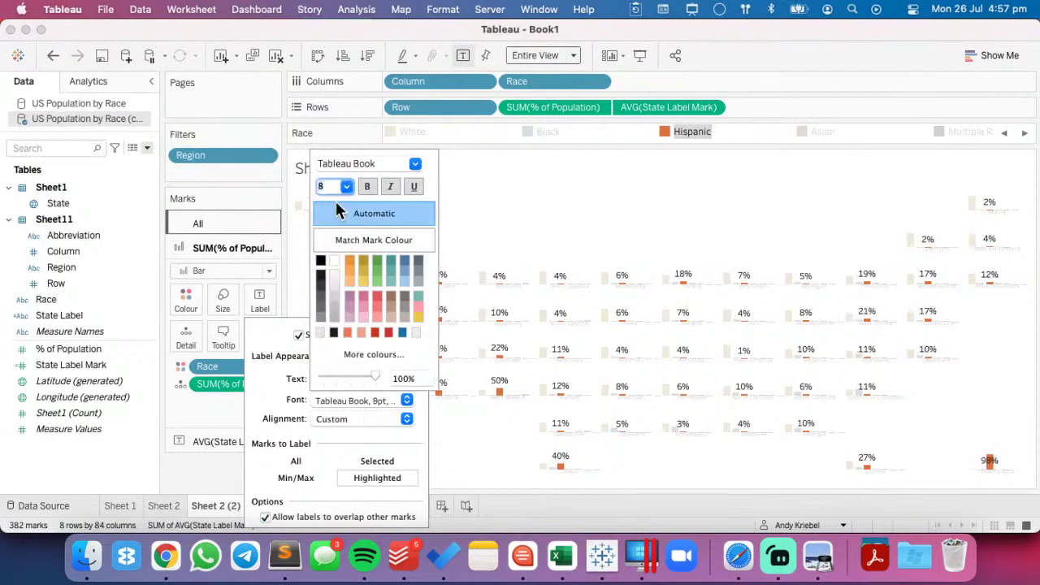
{"action": "left_click", "coordinate": [398, 239]}
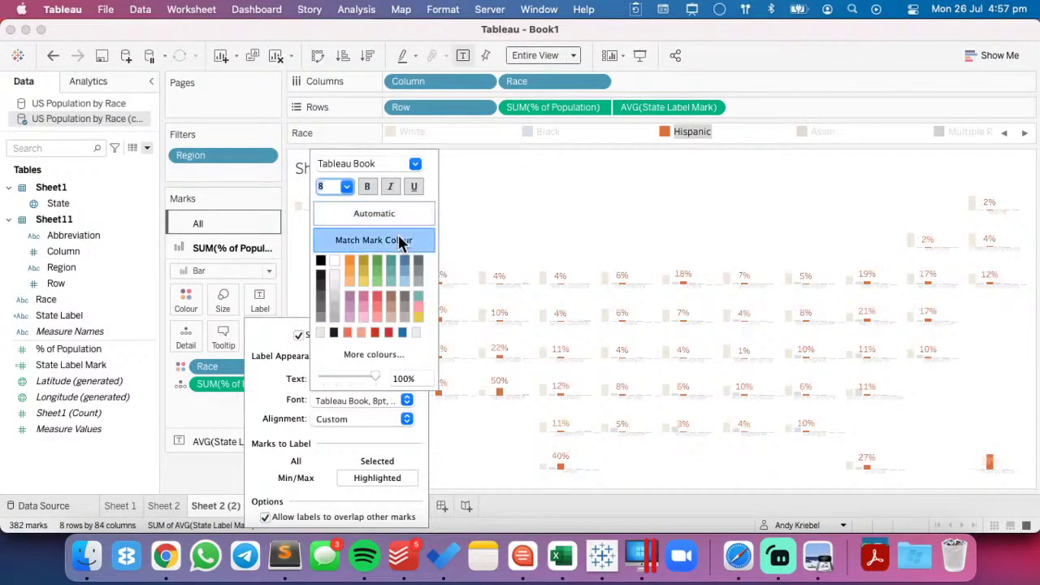
{"action": "left_click", "coordinate": [534, 255]}
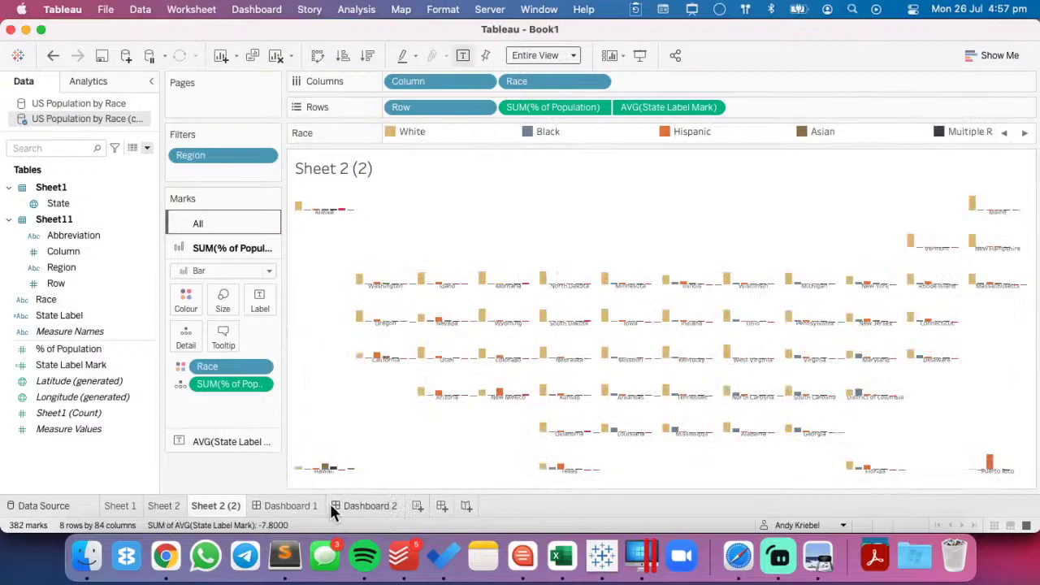
- Clear the Hispanic highlight on Dashboard 2, test the highlighter with White, and clear it
{"action": "left_click", "coordinate": [362, 507]}
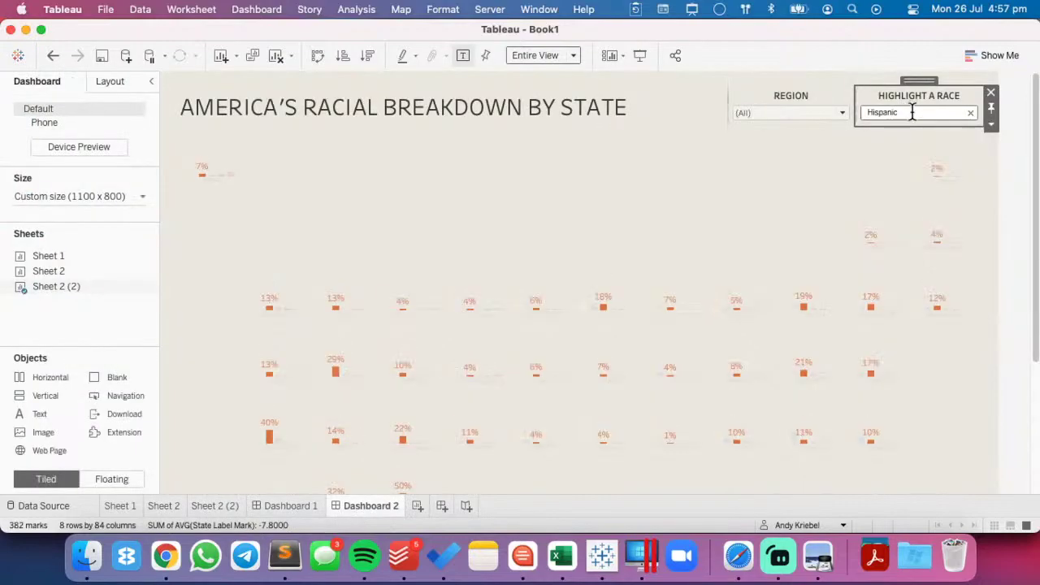
{"action": "left_click", "coordinate": [970, 113]}
{"action": "left_click", "coordinate": [890, 113]}
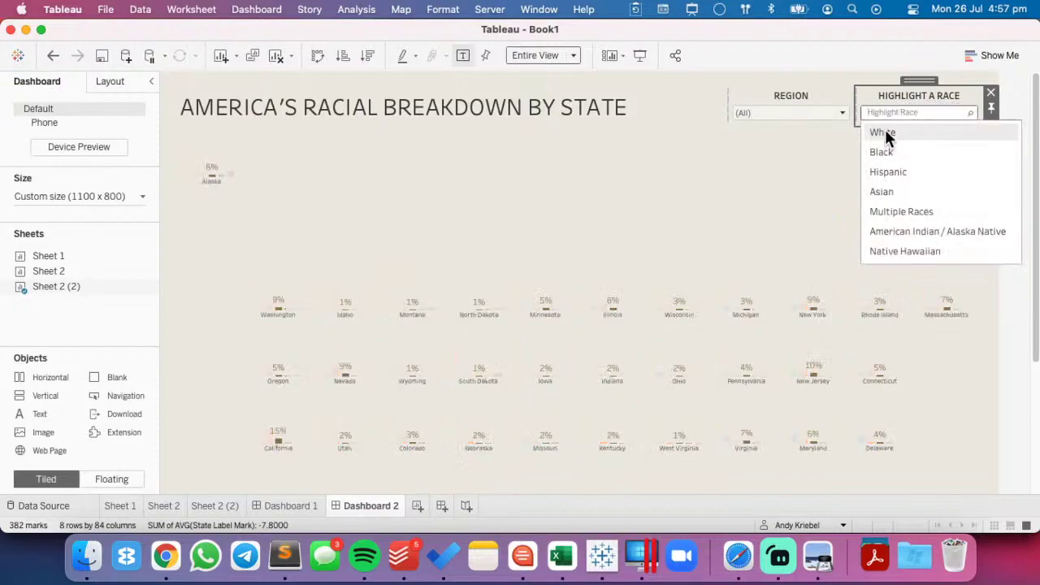
{"action": "left_click", "coordinate": [884, 133]}
{"action": "left_click", "coordinate": [971, 113]}
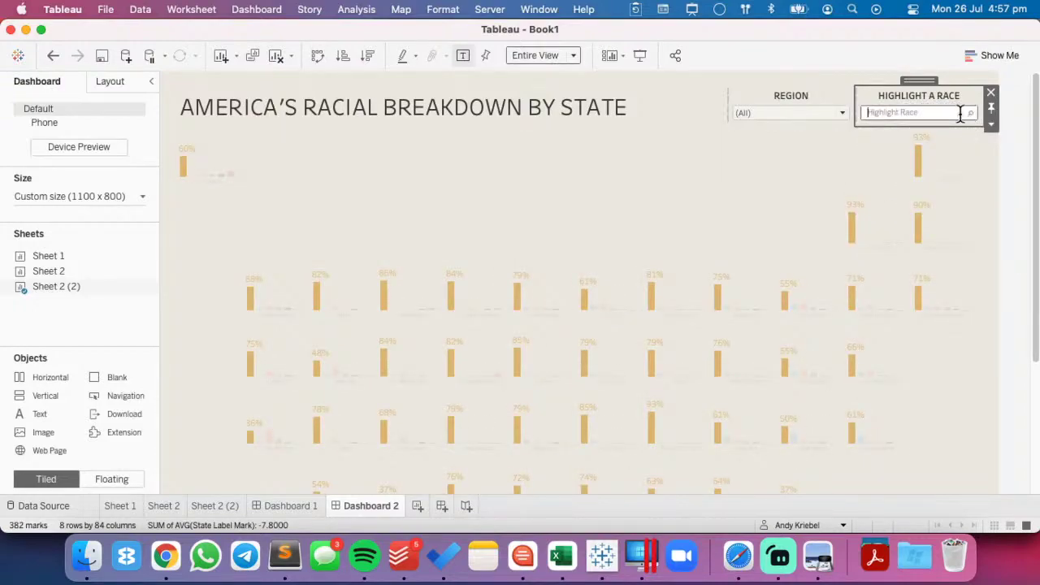
- Test the race highlighter on Dashboard 2 with Multiple Races and clear the highlight
{"action": "left_click", "coordinate": [903, 113]}
{"action": "left_click", "coordinate": [892, 213]}
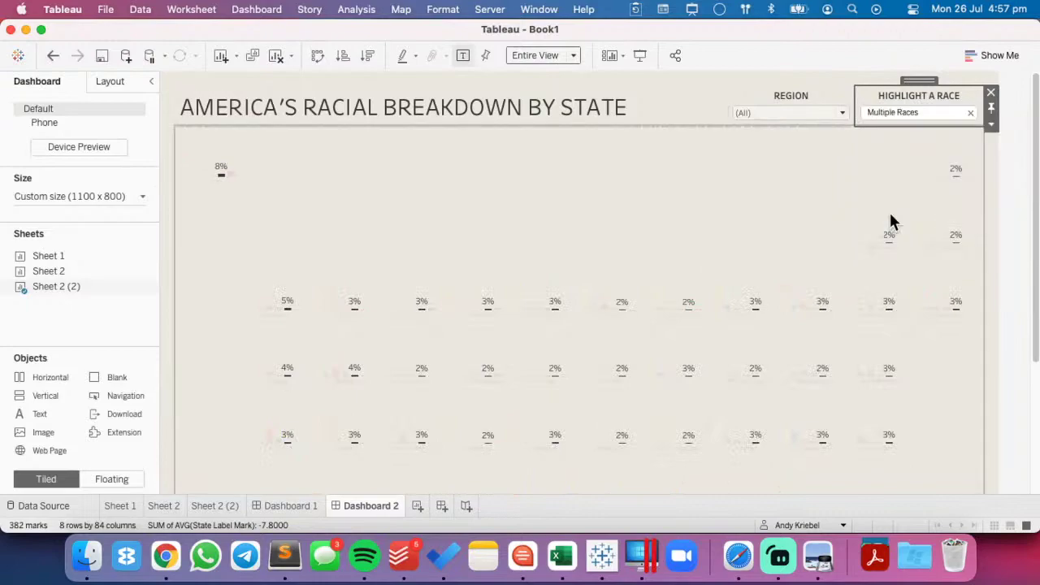
{"action": "left_click", "coordinate": [740, 218]}
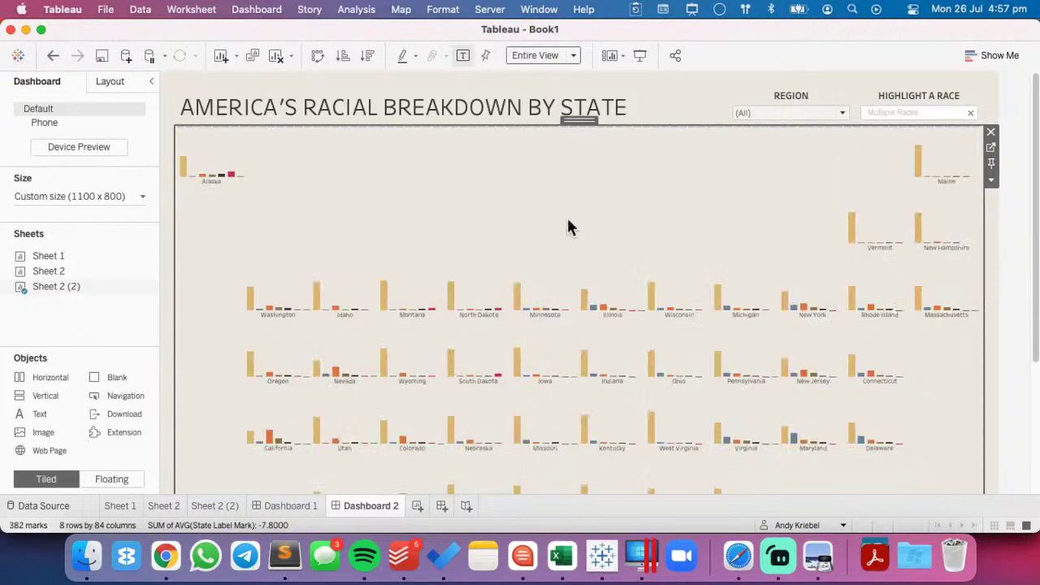
{"action": "left_click", "coordinate": [351, 108]}
{"action": "double_click", "coordinate": [456, 79]}
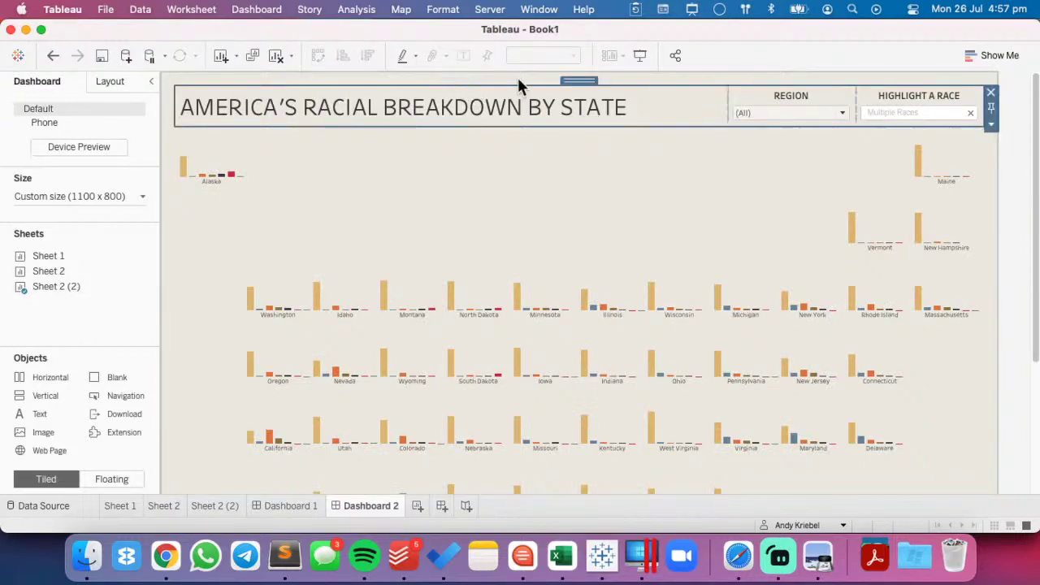
- Show the caption of the tile-map sheet on Dashboard 2
{"action": "left_click", "coordinate": [758, 189]}
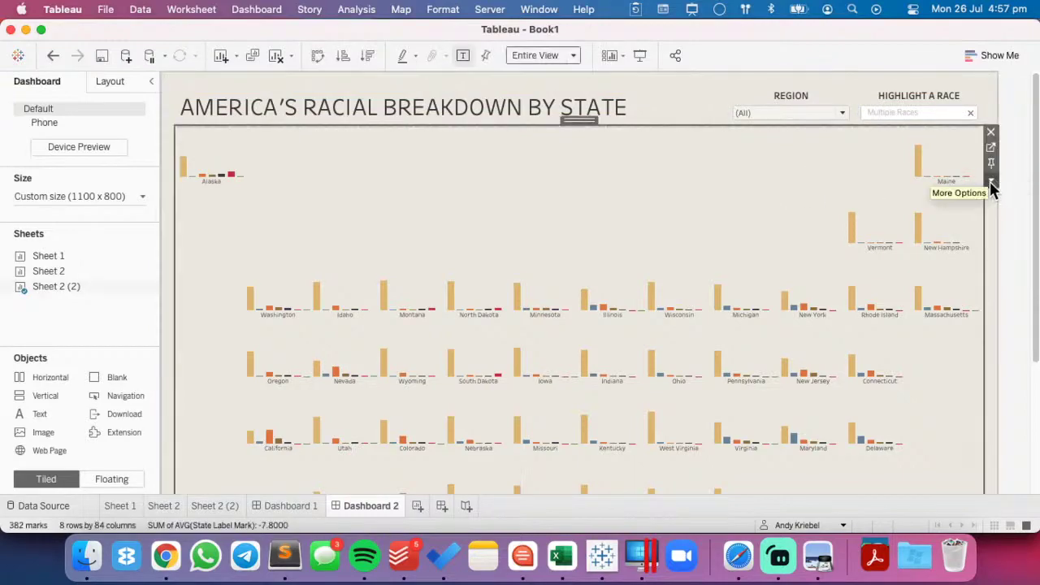
{"action": "left_click", "coordinate": [990, 183]}
{"action": "left_click", "coordinate": [950, 259]}
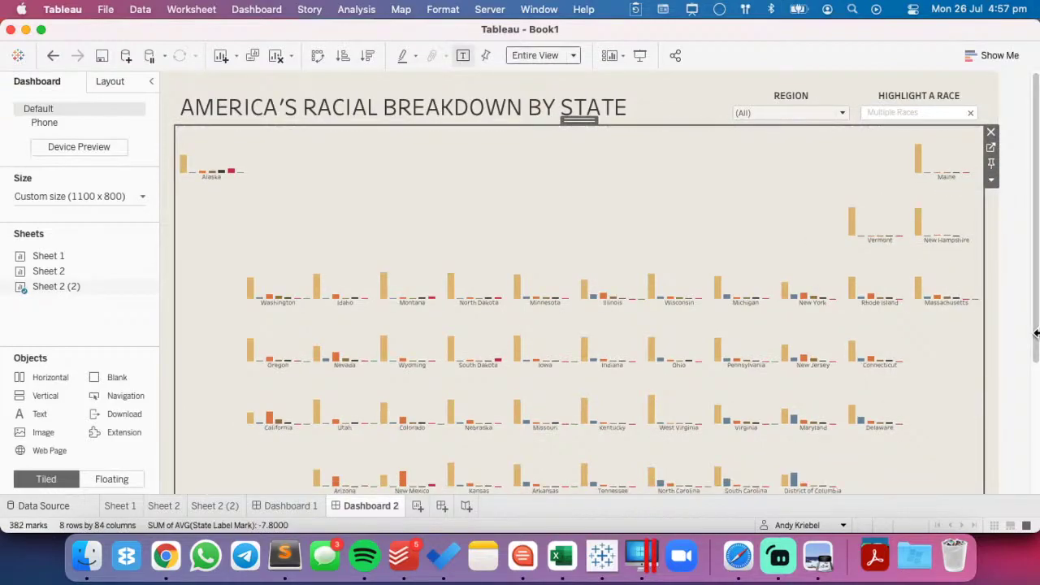
- Format the tile-map caption text as light grey, centred and size 8
{"action": "left_click_drag", "start_coordinate": [1033, 342], "coordinate": [962, 508]}
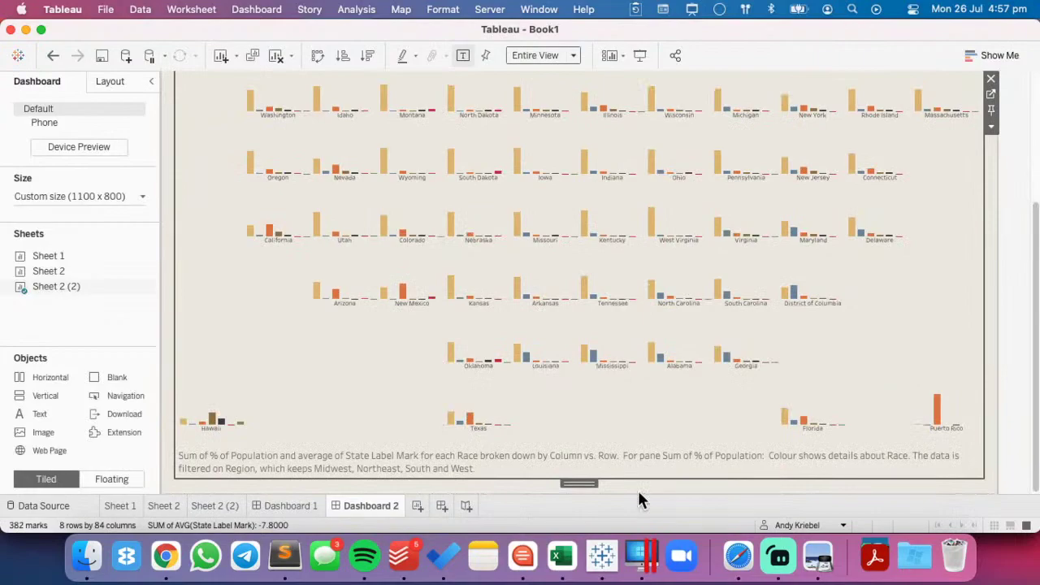
{"action": "double_click", "coordinate": [622, 468]}
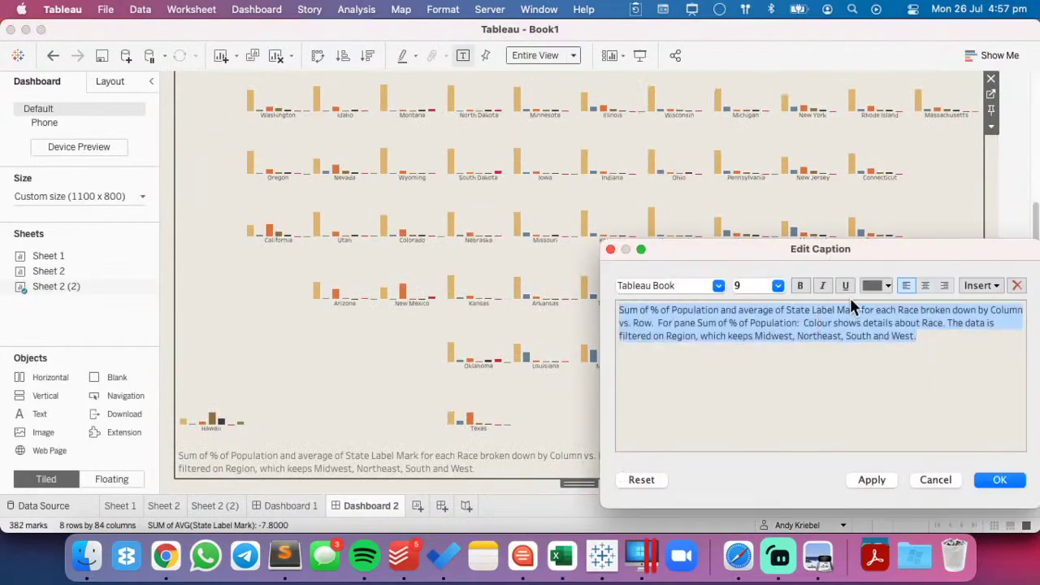
{"action": "left_click", "coordinate": [877, 289]}
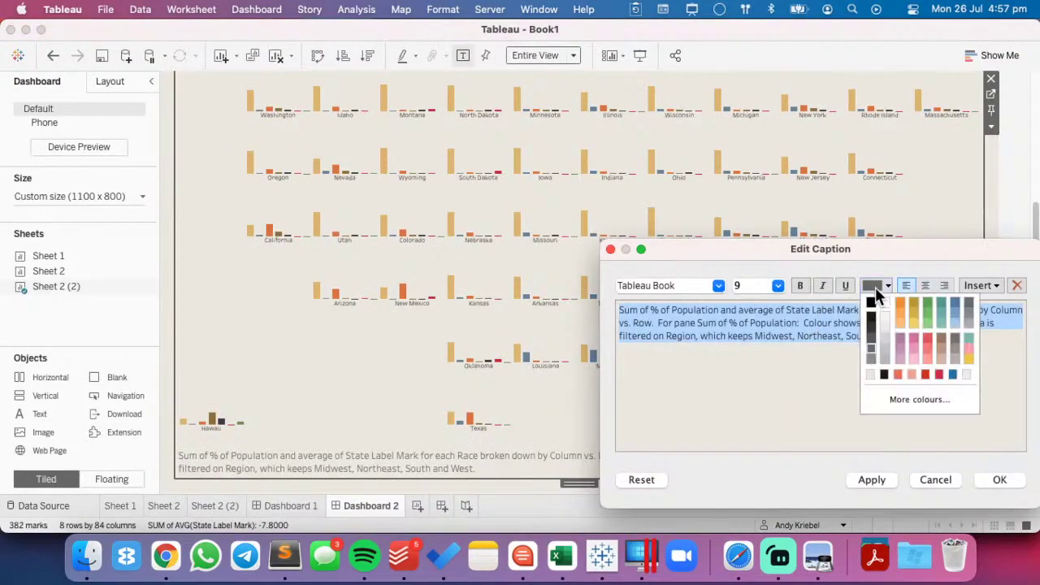
{"action": "left_click", "coordinate": [888, 359]}
{"action": "left_click", "coordinate": [925, 287]}
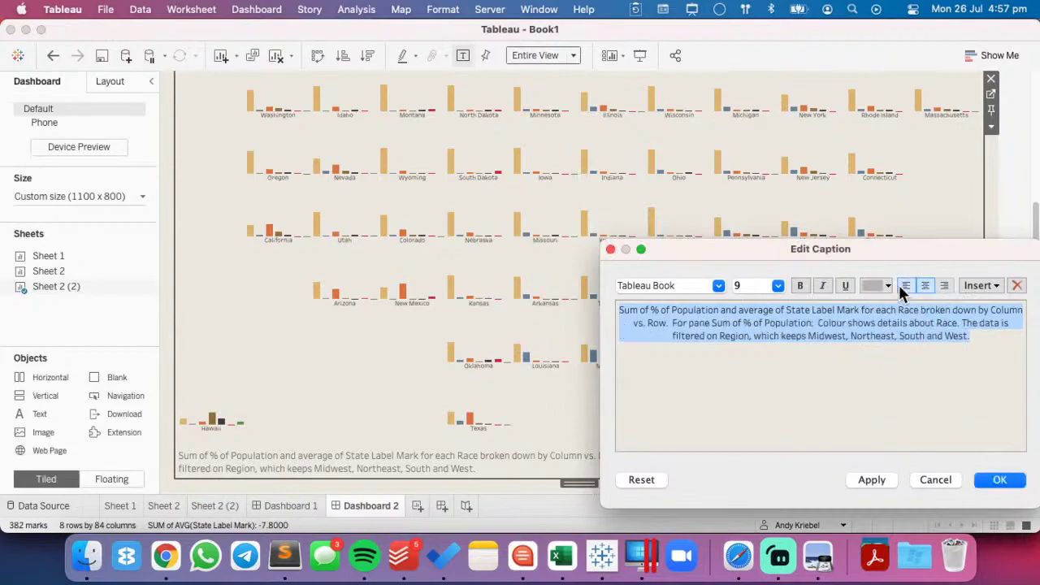
{"action": "left_click", "coordinate": [776, 289]}
{"action": "left_click", "coordinate": [757, 291]}
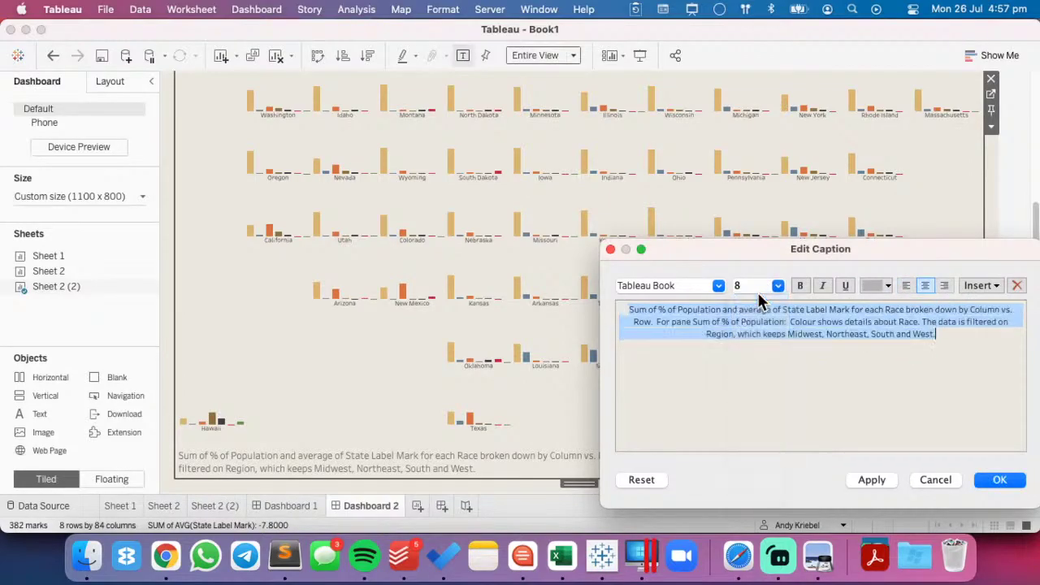
- Replace the caption text with "DATA SOURCE: KAISER FAMILY FOUNDATION", checking the sources under the Visual Capitalist graphic in Chrome
{"action": "type", "text": "DATA SOURCE"}
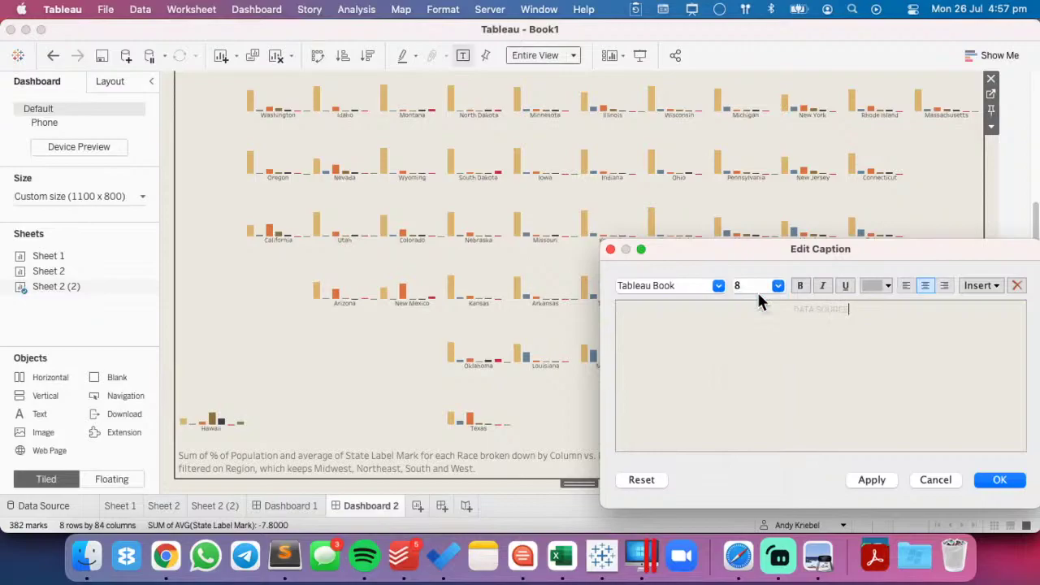
{"action": "type", "text": ":"}
{"action": "key", "text": "super+Tab"}
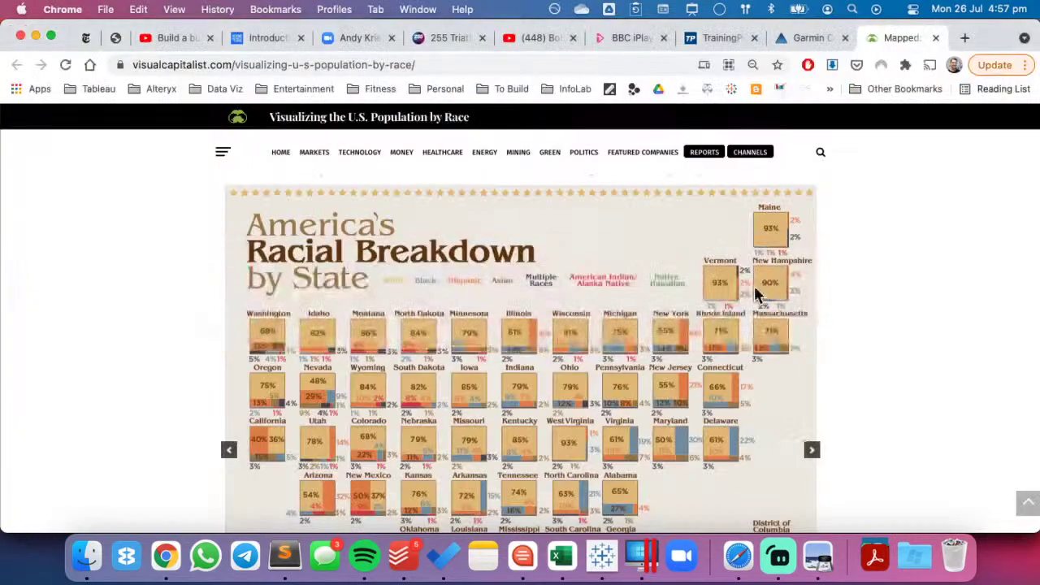
{"action": "scroll", "coordinate": [717, 329], "scroll_direction": "down", "scroll_amount": 4}
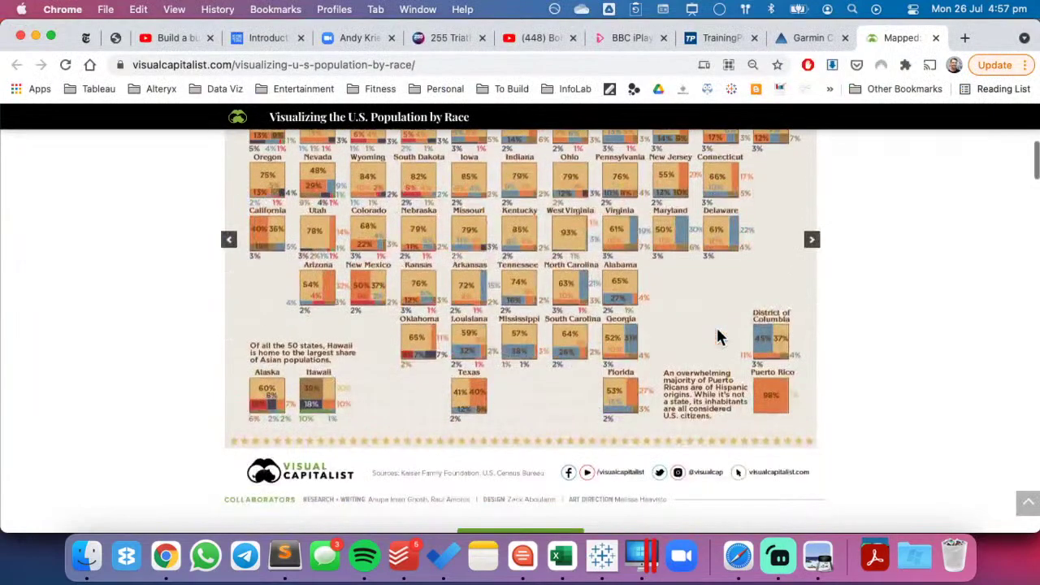
{"action": "key", "text": "super+Tab"}
{"action": "type", "text": ": KAISER FAMILY FOUNDATION"}
{"action": "key", "text": "BackSpace"}
{"action": "key", "text": "BackSpace"}
{"action": "key", "text": "BackSpace"}
{"action": "key", "text": "BackSpace"}
{"action": "key", "text": "BackSpace"}
{"action": "type", "text": "TION"}
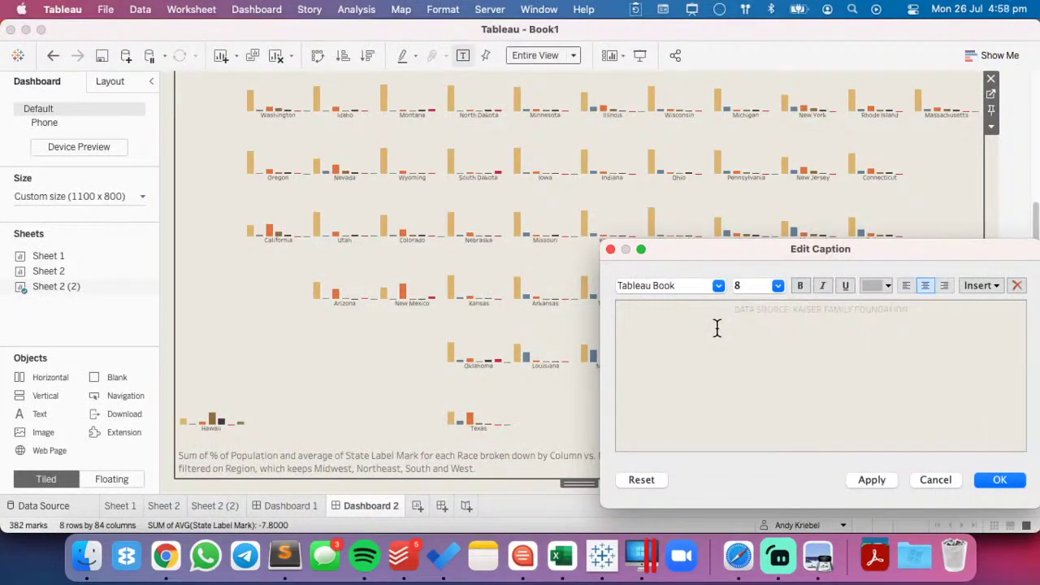
- Append ", U.S. CENSUS BUREAU • CREATED BY:" with the author's name and social handle, and apply the caption
{"action": "type", "text": ", U.S. CENSUS BUREAU - CREATED BY: ANDY KRIEBEL"}
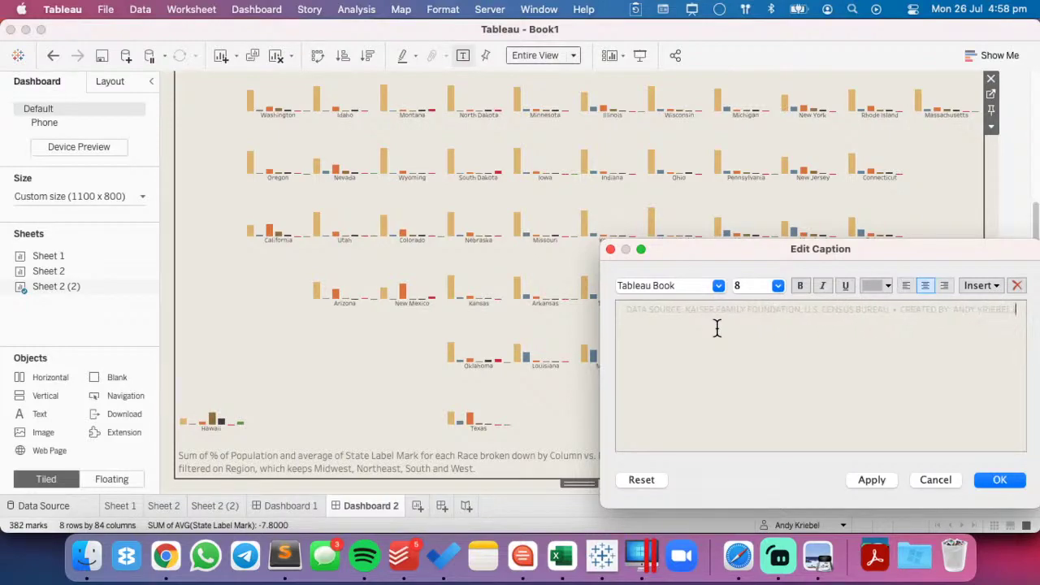
{"action": "key", "text": "Return"}
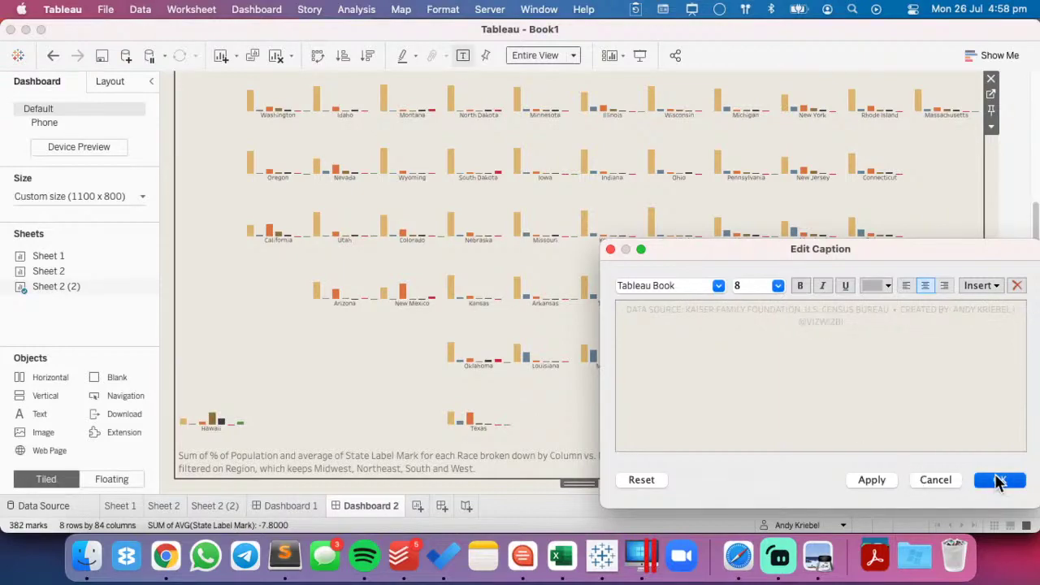
{"action": "key", "text": "Return"}
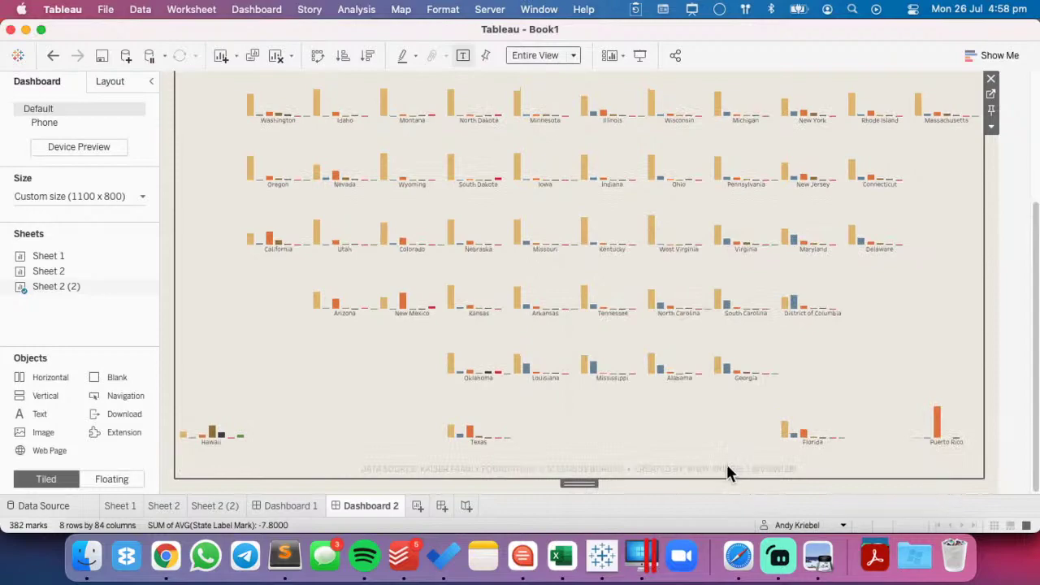
- Check the captioned dashboard from bottom to top and preview it in presentation mode
{"action": "left_click", "coordinate": [1015, 419]}
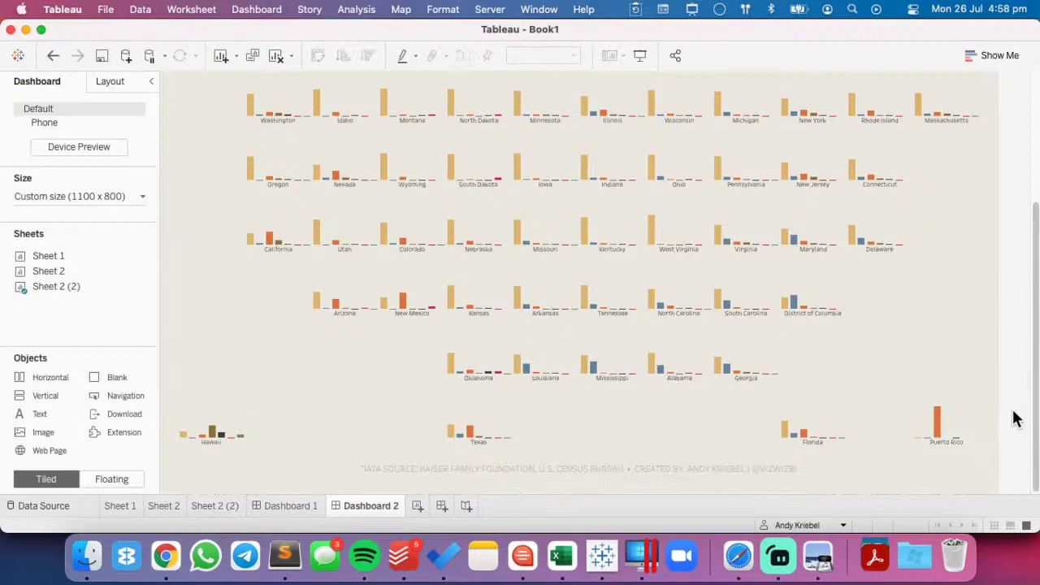
{"action": "scroll", "coordinate": [1015, 419], "scroll_direction": "up", "scroll_amount": 5}
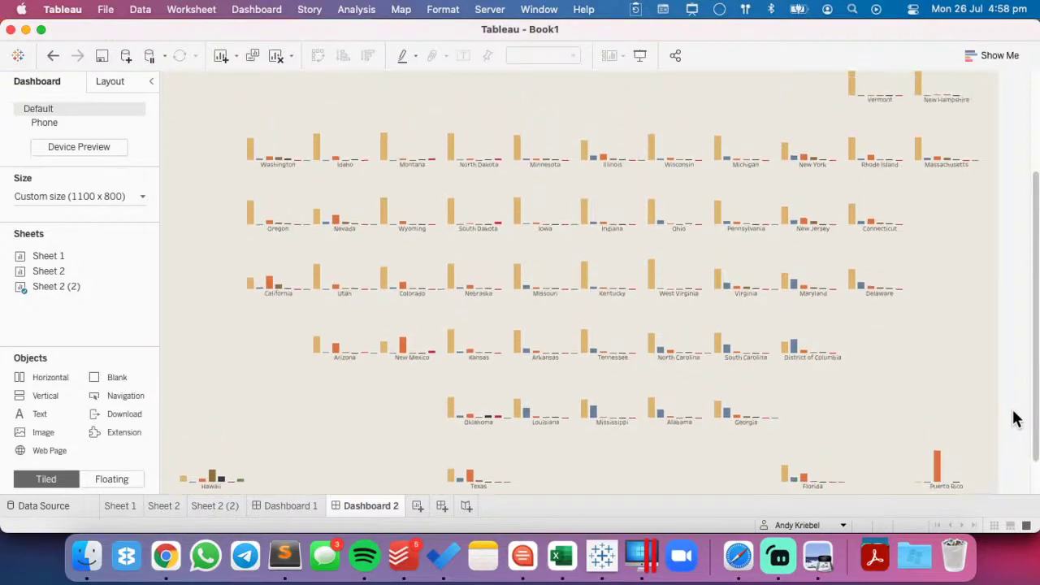
{"action": "left_click", "coordinate": [640, 55]}
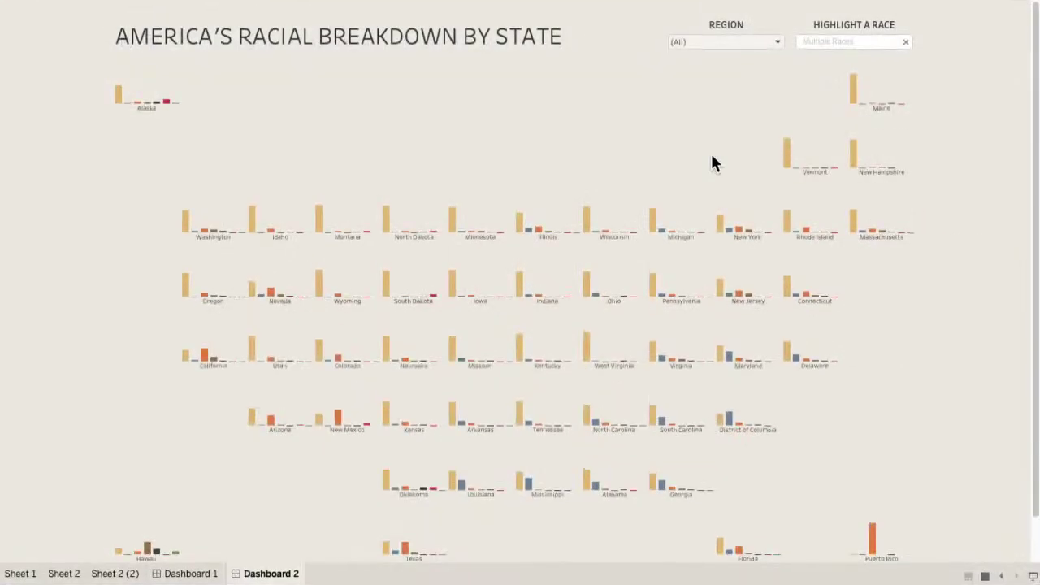
{"action": "key", "text": "Escape"}
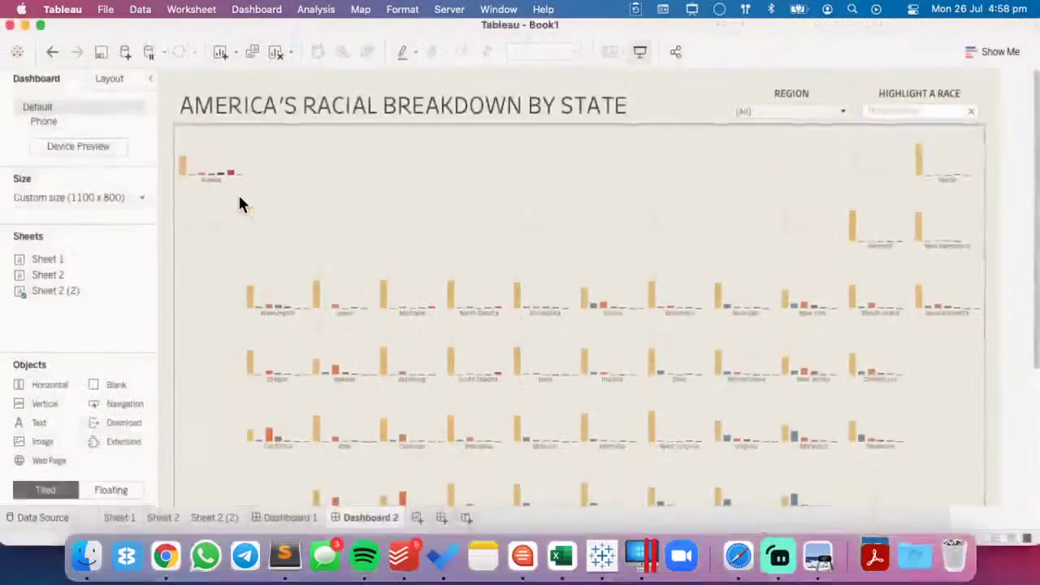
- Set the dashboard width to 1000 px and preview the whole dashboard in presentation mode
{"action": "left_click", "coordinate": [106, 198]}
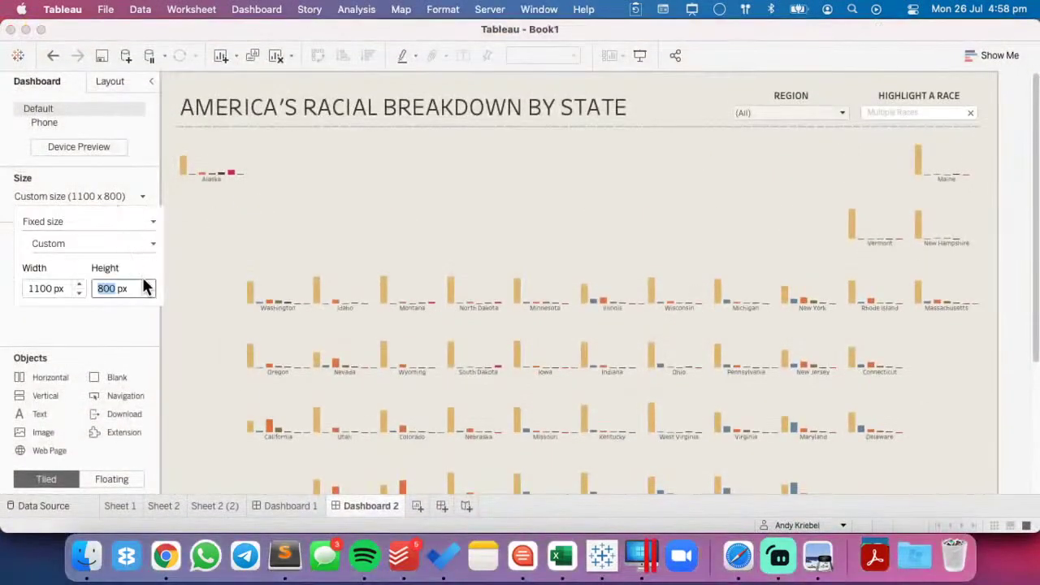
{"action": "left_click", "coordinate": [78, 294]}
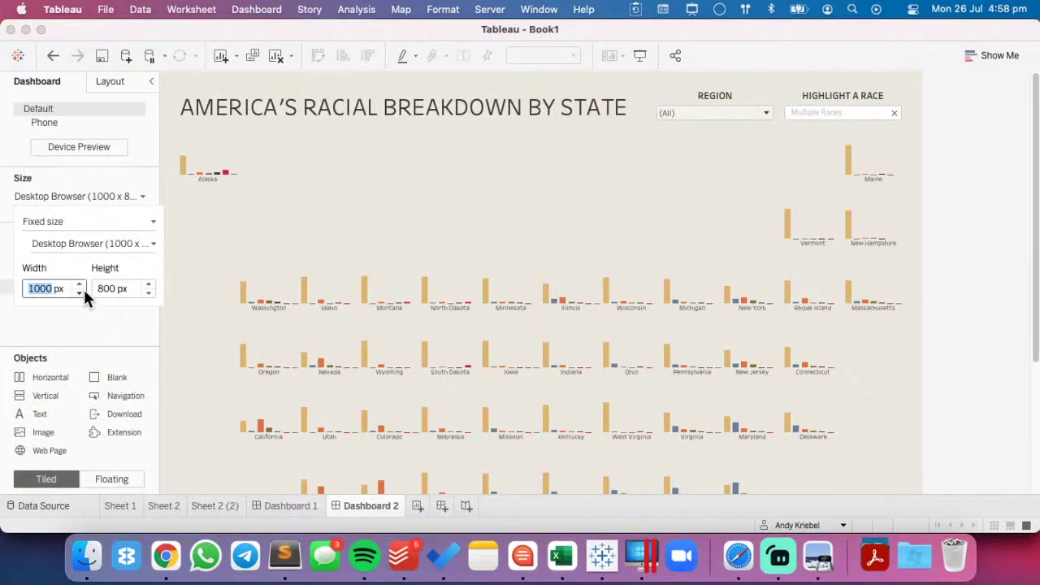
{"action": "scroll", "coordinate": [223, 312], "scroll_direction": "down", "scroll_amount": 5}
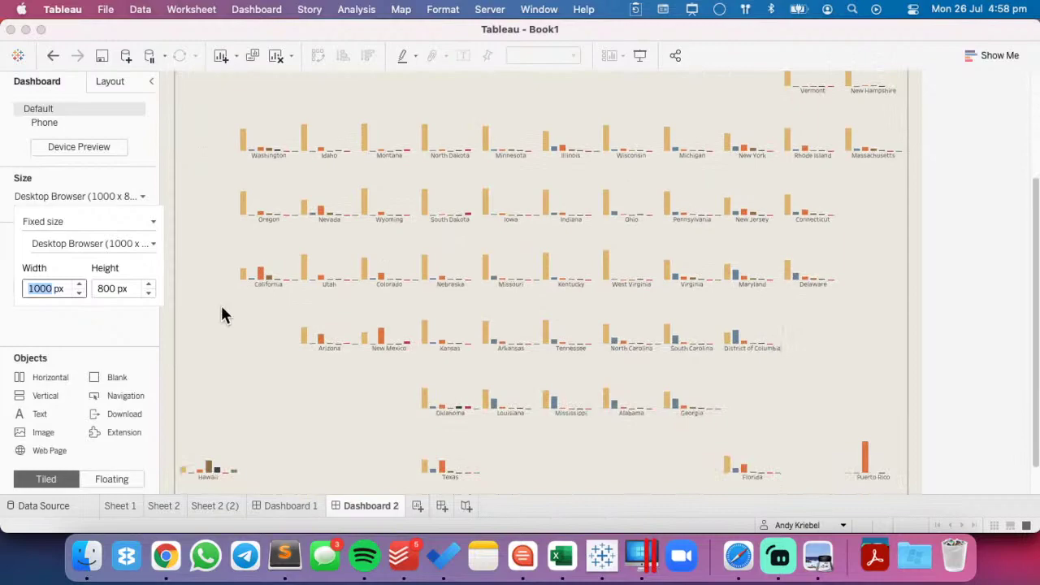
{"action": "left_click", "coordinate": [640, 57]}
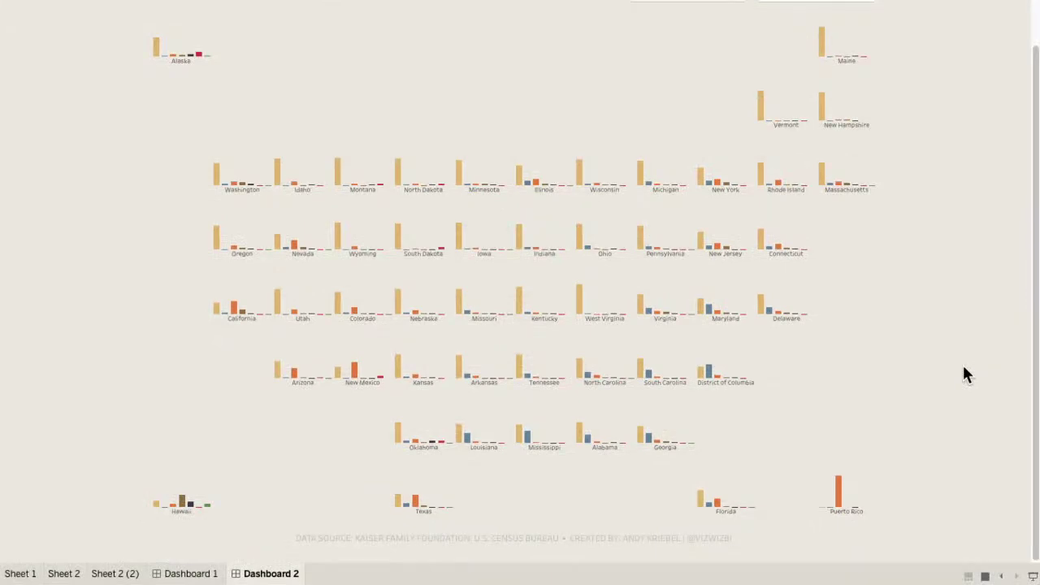
{"action": "scroll", "coordinate": [966, 374], "scroll_direction": "up", "scroll_amount": 2}
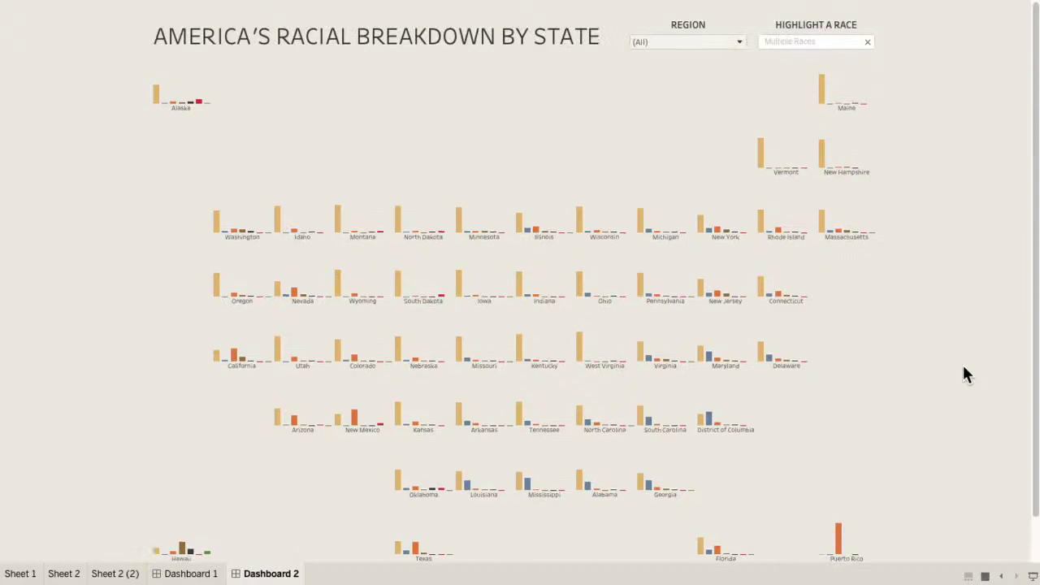
{"action": "key", "text": "Escape"}
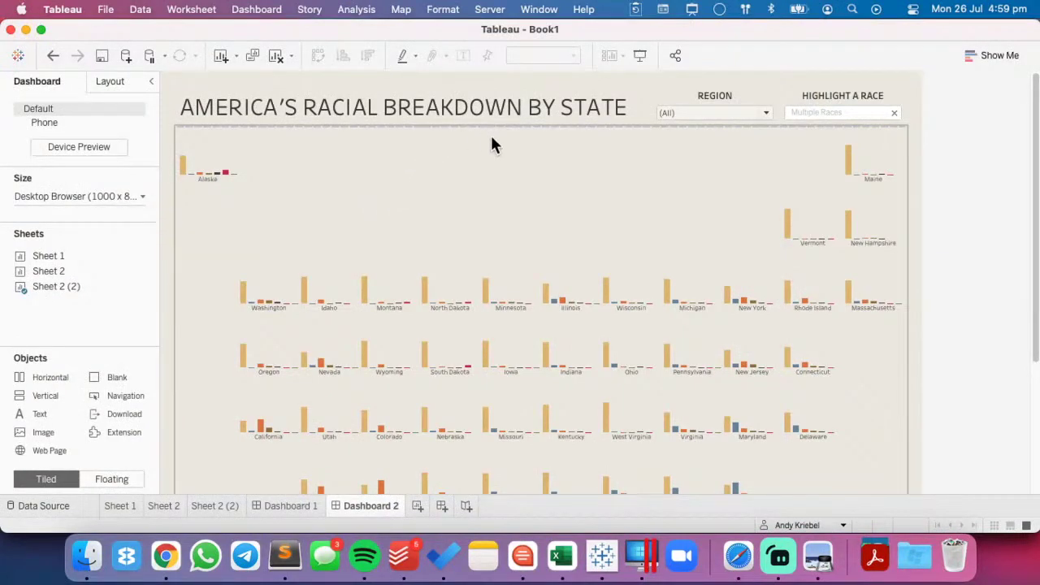
- Create a new worksheet and close the original "US Population by Race" data source, keeping only its copy
{"action": "left_click", "coordinate": [417, 505]}
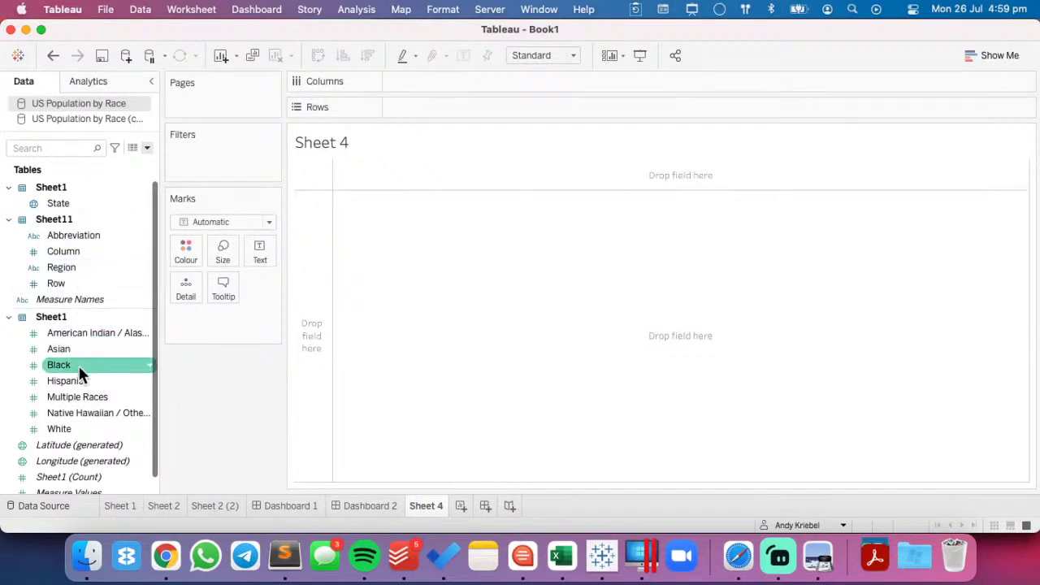
{"action": "right_click", "coordinate": [87, 104]}
{"action": "left_click", "coordinate": [116, 196]}
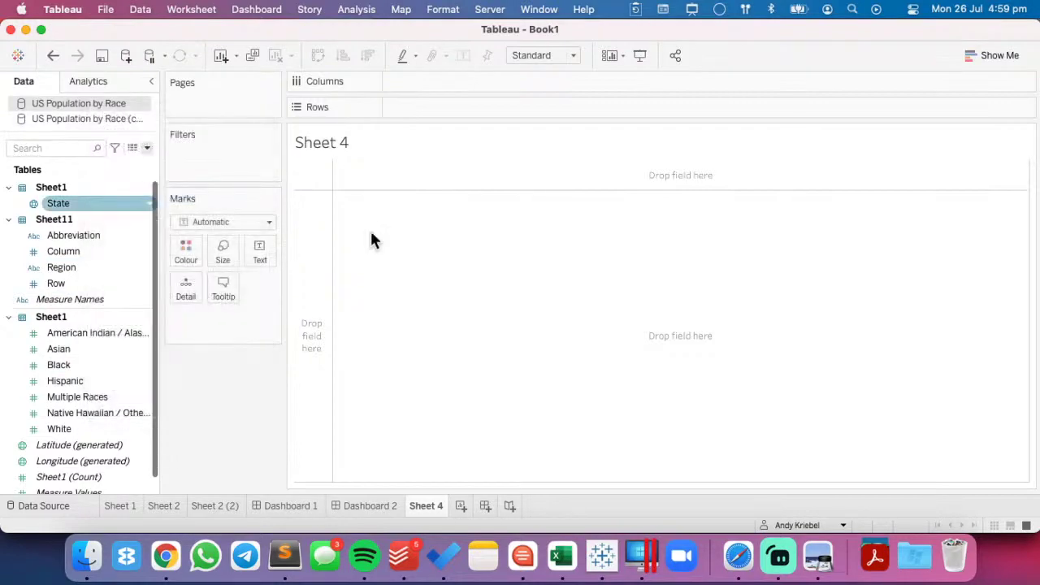
{"action": "left_click", "coordinate": [614, 343]}
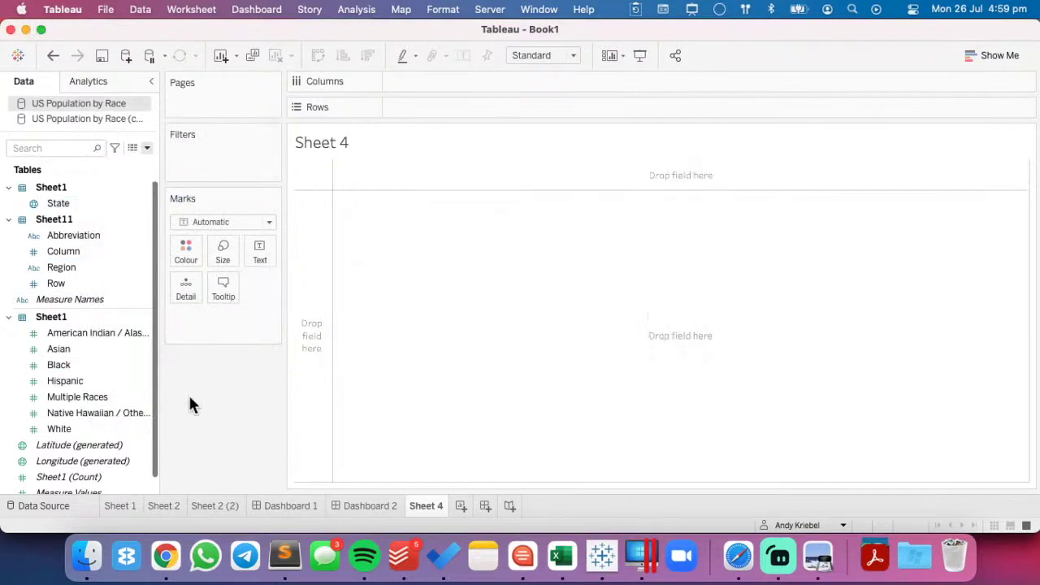
{"action": "left_click", "coordinate": [94, 367]}
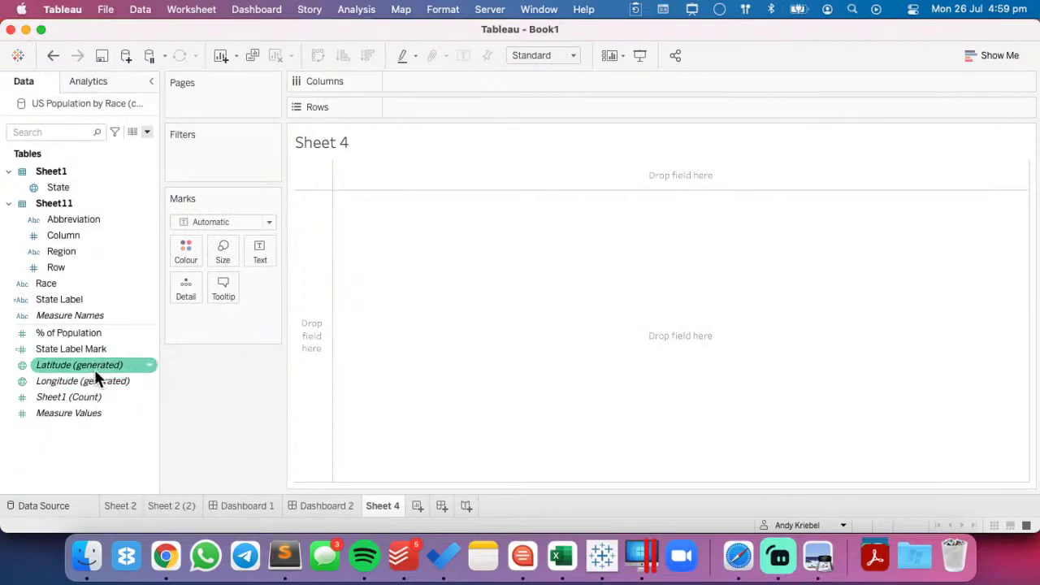
- Place Race on Columns in Sheet 4 and assign it to both text and colour
{"action": "mouse_move", "coordinate": [67, 281]}
{"action": "left_mouse_down"}
{"action": "mouse_move", "coordinate": [366, 84]}
{"action": "mouse_move", "coordinate": [415, 84]}
{"action": "left_mouse_up"}
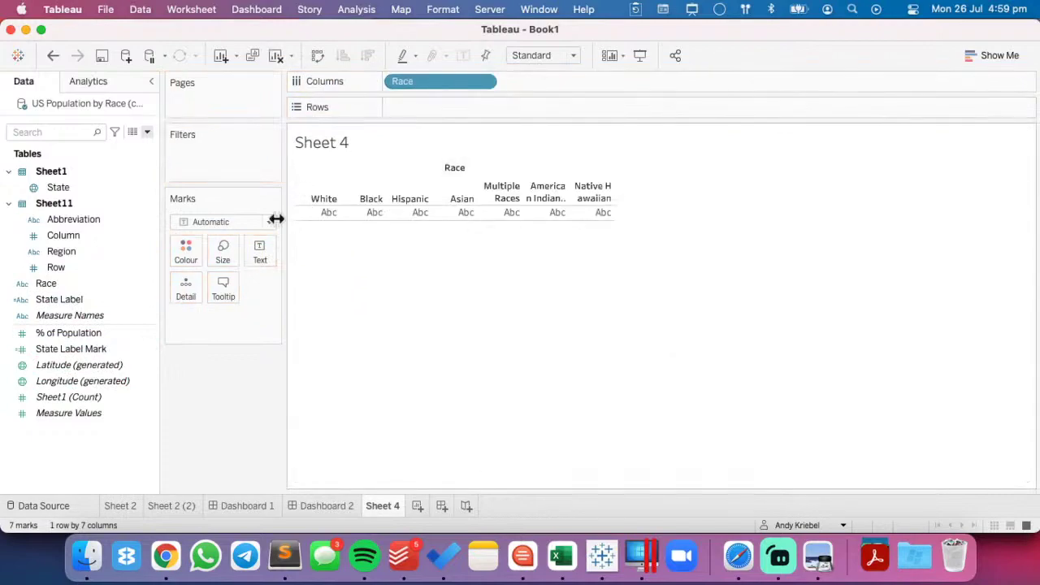
{"action": "left_click_drag", "start_coordinate": [70, 283], "coordinate": [259, 252]}
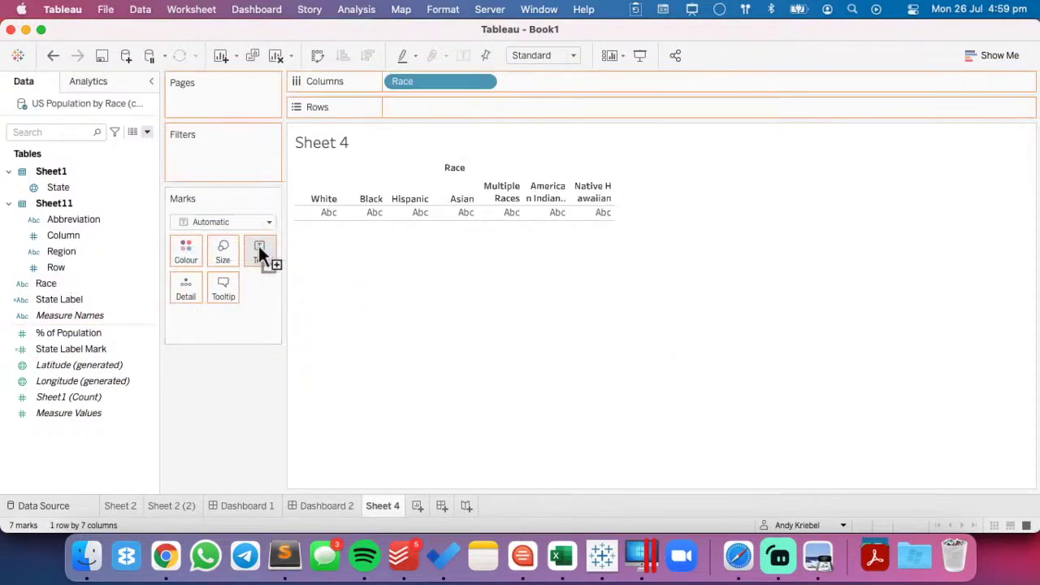
{"action": "left_click_drag", "start_coordinate": [95, 283], "coordinate": [181, 252]}
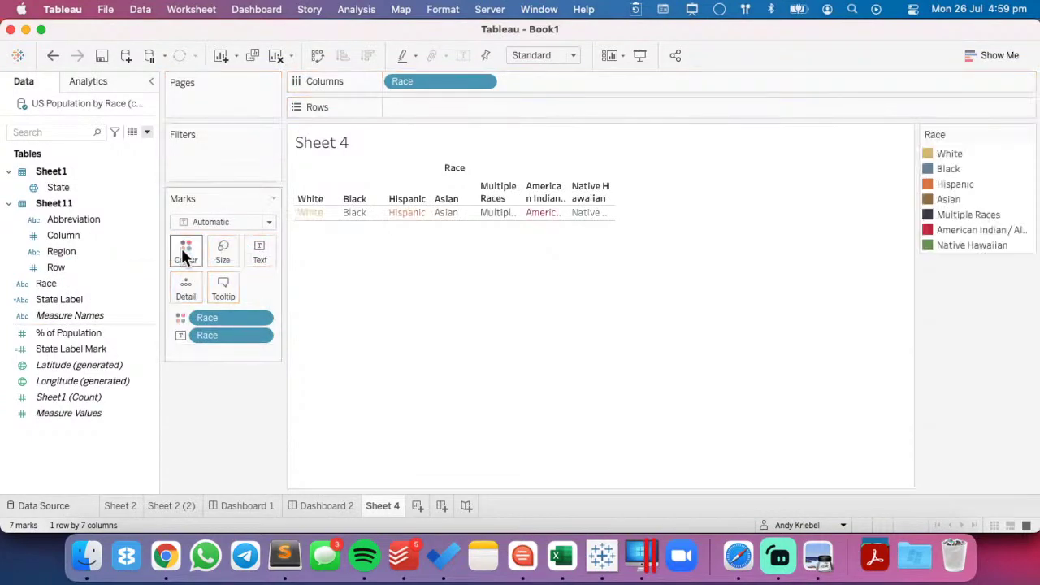
- Hide the Race column header in Sheet 4 and turn off its tooltips
{"action": "left_click", "coordinate": [484, 81]}
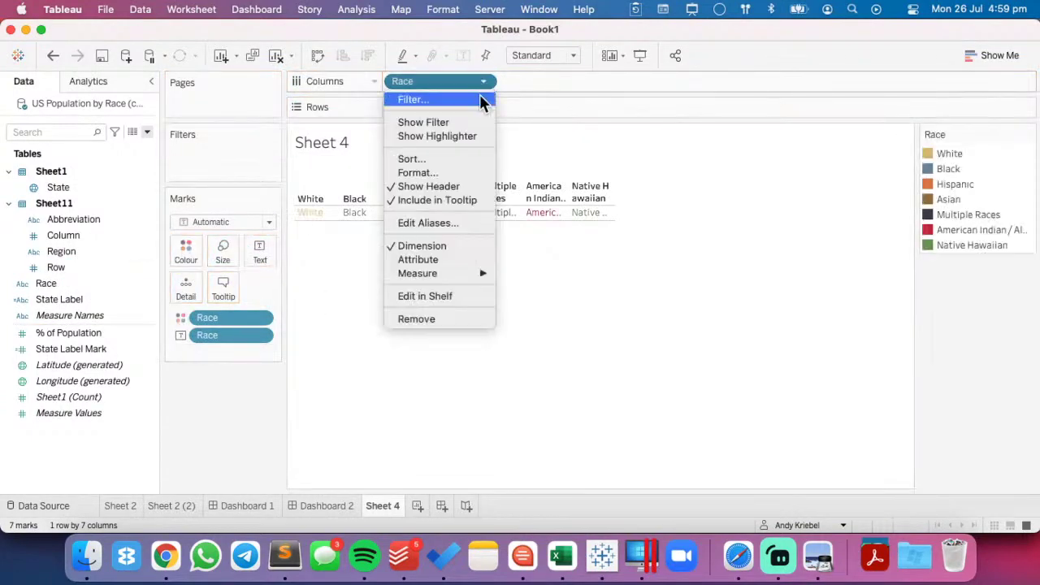
{"action": "left_click", "coordinate": [449, 187]}
{"action": "left_click", "coordinate": [261, 251]}
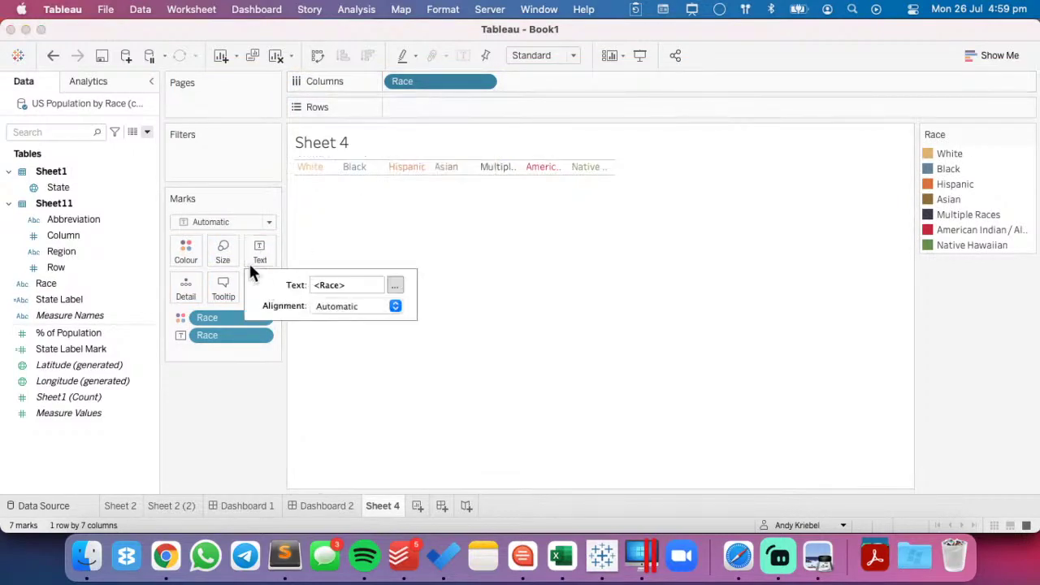
{"action": "left_click", "coordinate": [218, 288]}
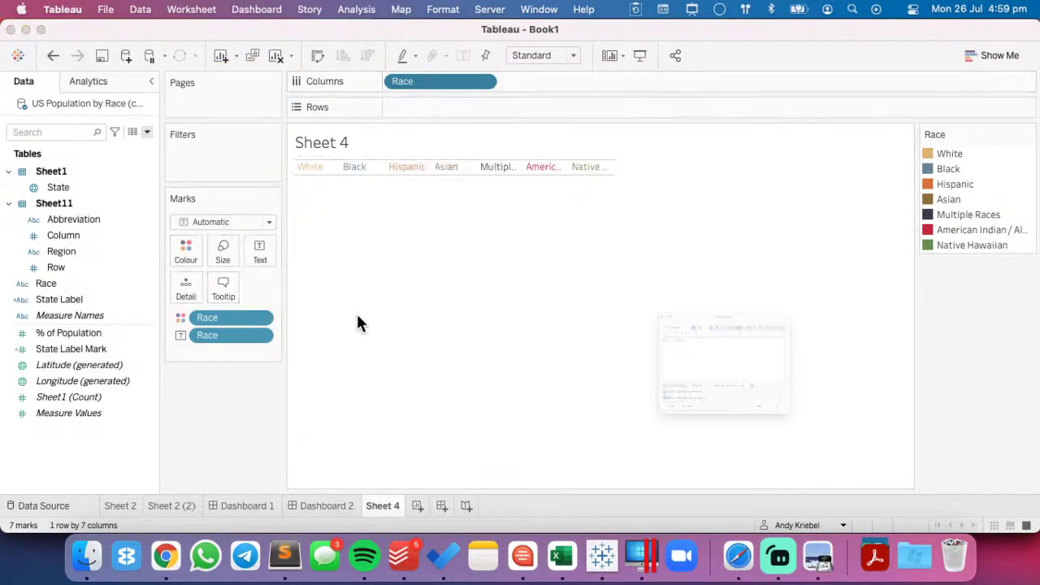
{"action": "left_click", "coordinate": [530, 435]}
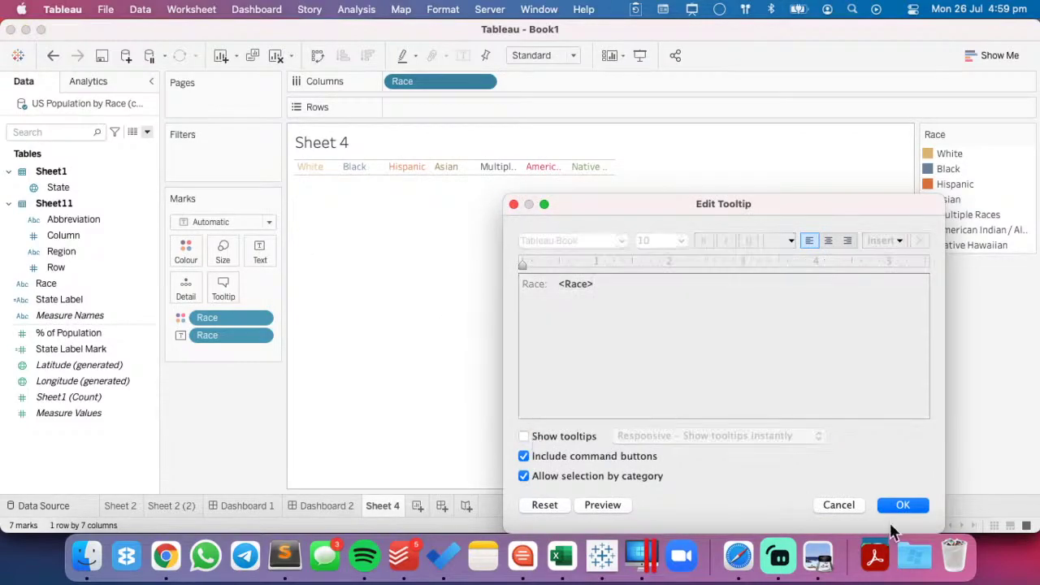
{"action": "left_click", "coordinate": [904, 507]}
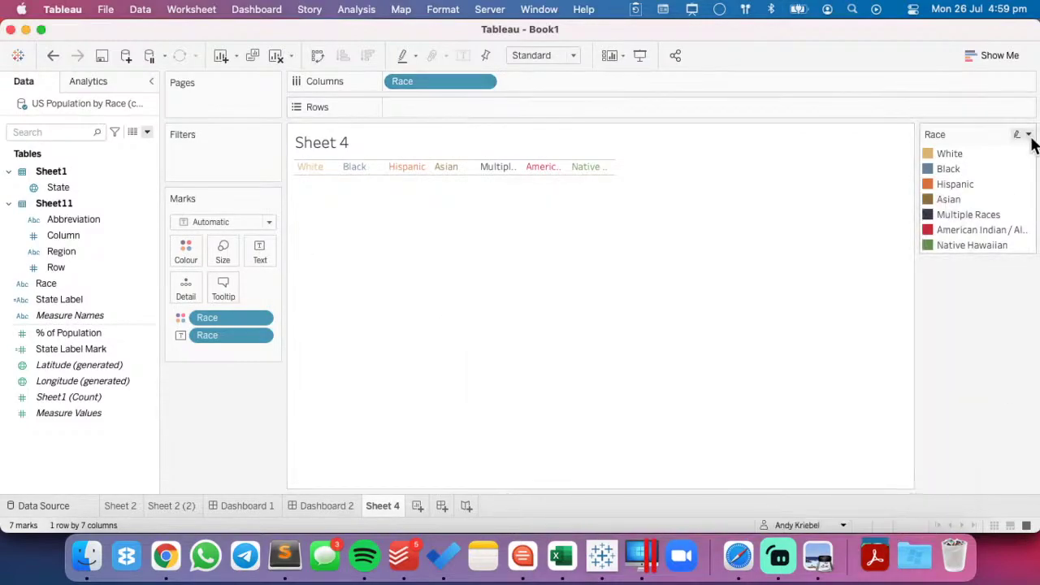
- Hide the Race colour legend card and set the sheet's row divider pane border to None
{"action": "left_click", "coordinate": [1028, 137]}
{"action": "left_click", "coordinate": [941, 254]}
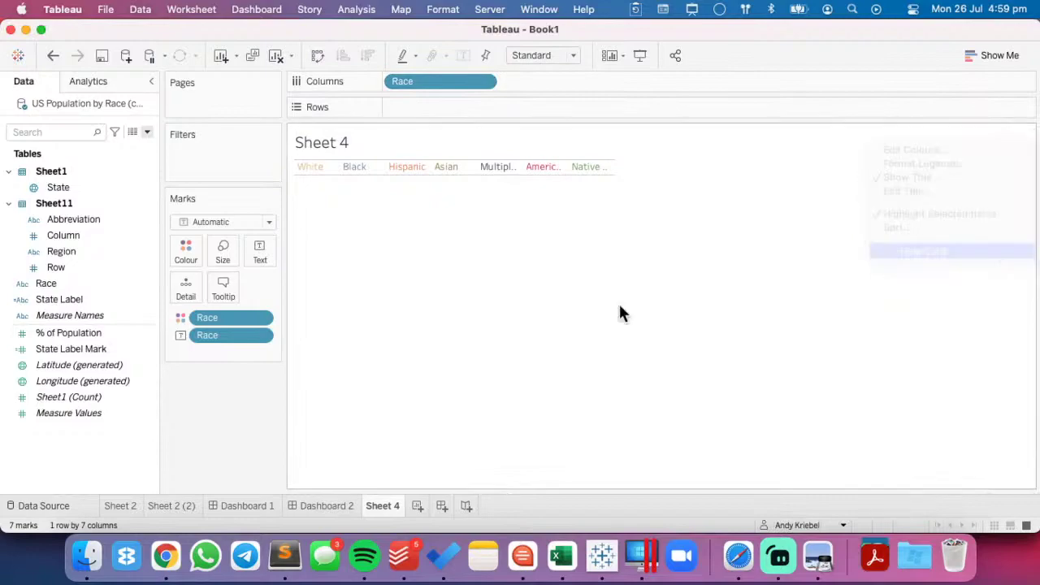
{"action": "left_click", "coordinate": [443, 9]}
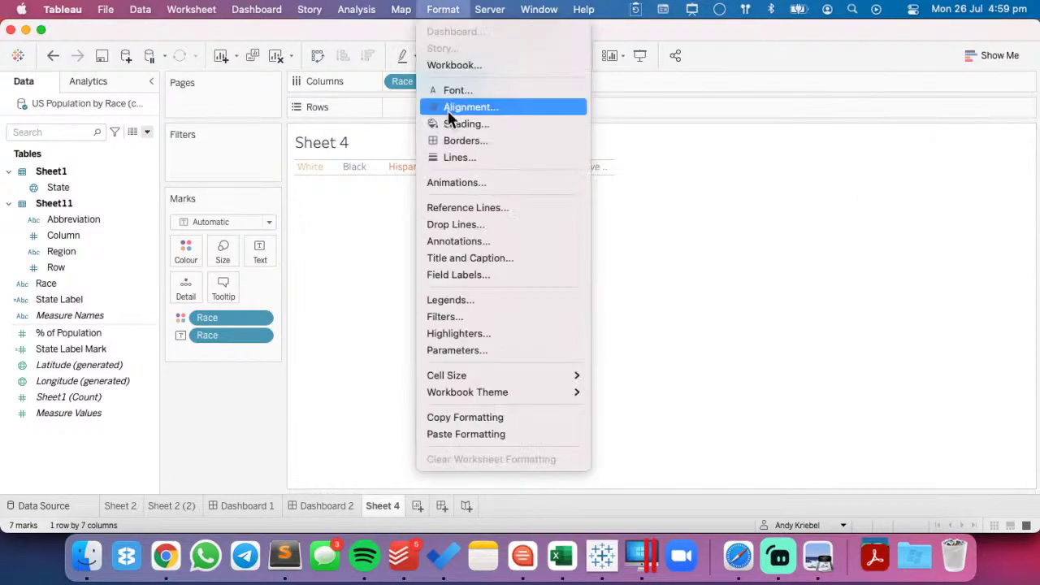
{"action": "left_click", "coordinate": [456, 141]}
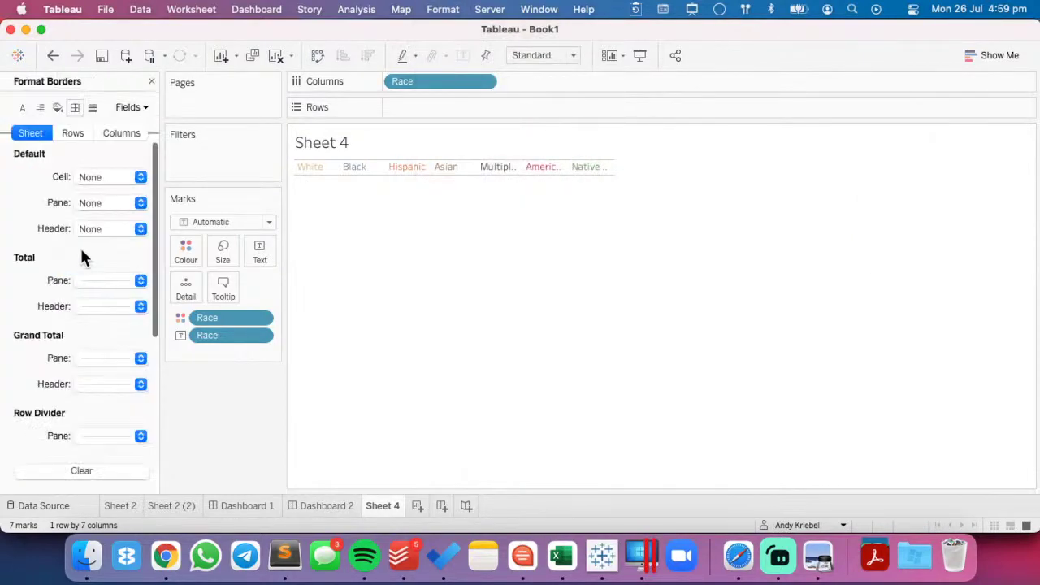
{"action": "left_click", "coordinate": [101, 435]}
{"action": "left_click", "coordinate": [132, 213]}
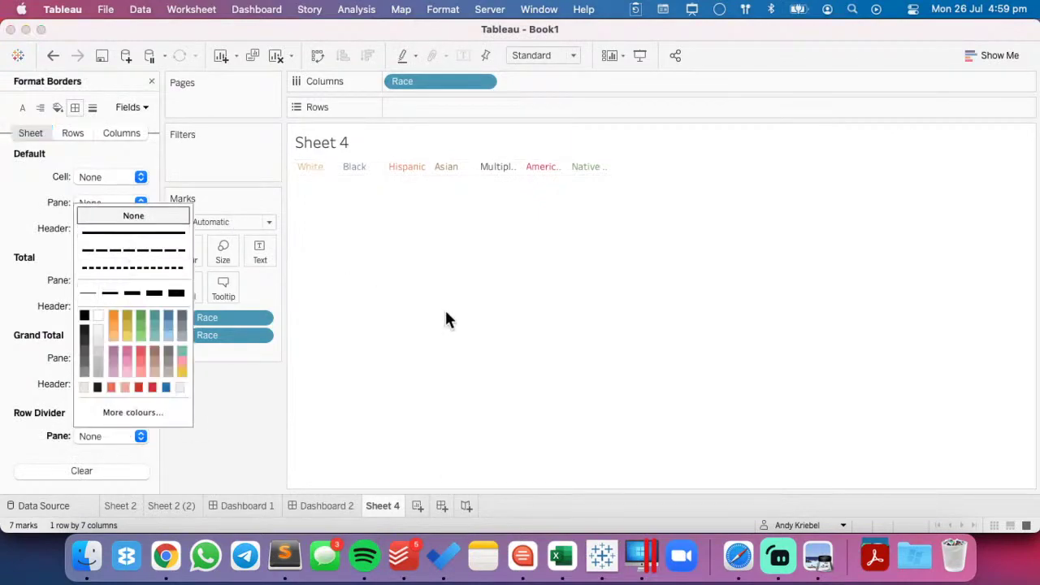
{"action": "left_click", "coordinate": [446, 312]}
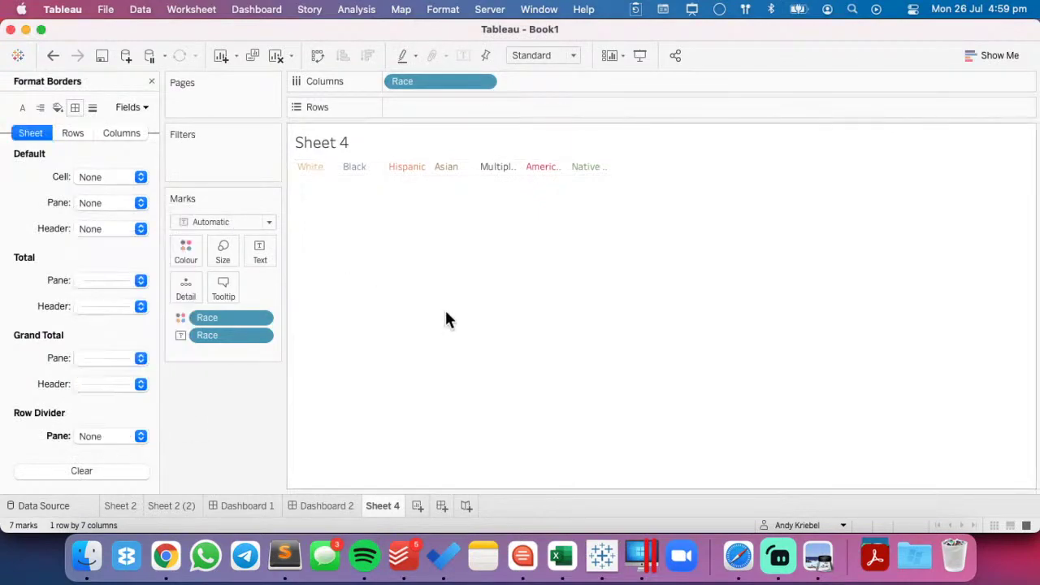
{"action": "left_click", "coordinate": [150, 82]}
- Rename Sheet 4 as LEGEND
{"action": "double_click", "coordinate": [377, 505]}
{"action": "type", "text": "LEGEND"}
{"action": "key", "text": "Return"}
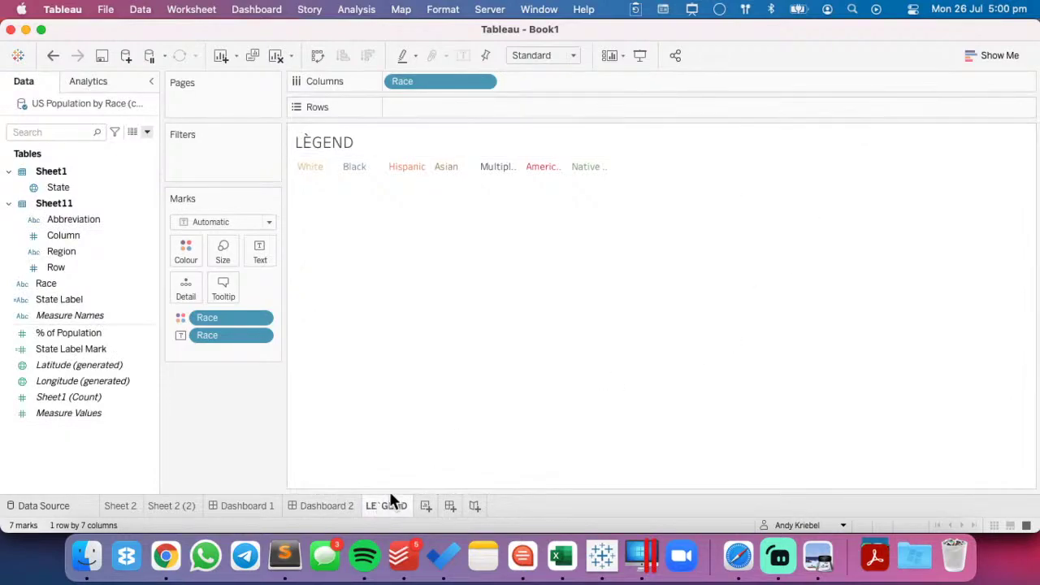
{"action": "left_click", "coordinate": [770, 35]}
{"action": "key", "text": "BackSpace"}
{"action": "key", "text": "Return"}
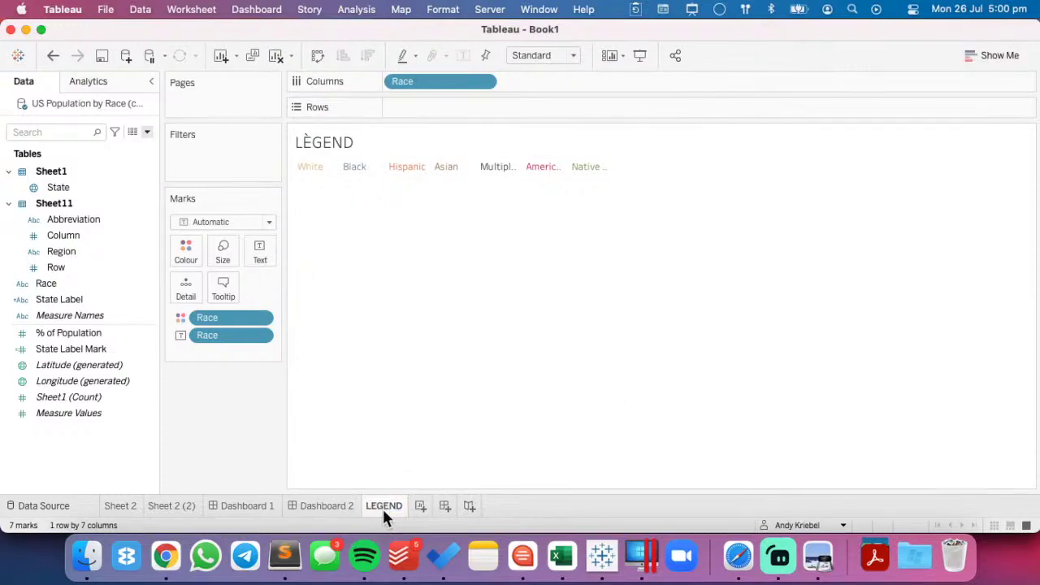
- Place the LEGEND sheet between the title and the tile map on Dashboard 2 and hide its title
{"action": "left_click", "coordinate": [331, 506]}
{"action": "left_click", "coordinate": [405, 165]}
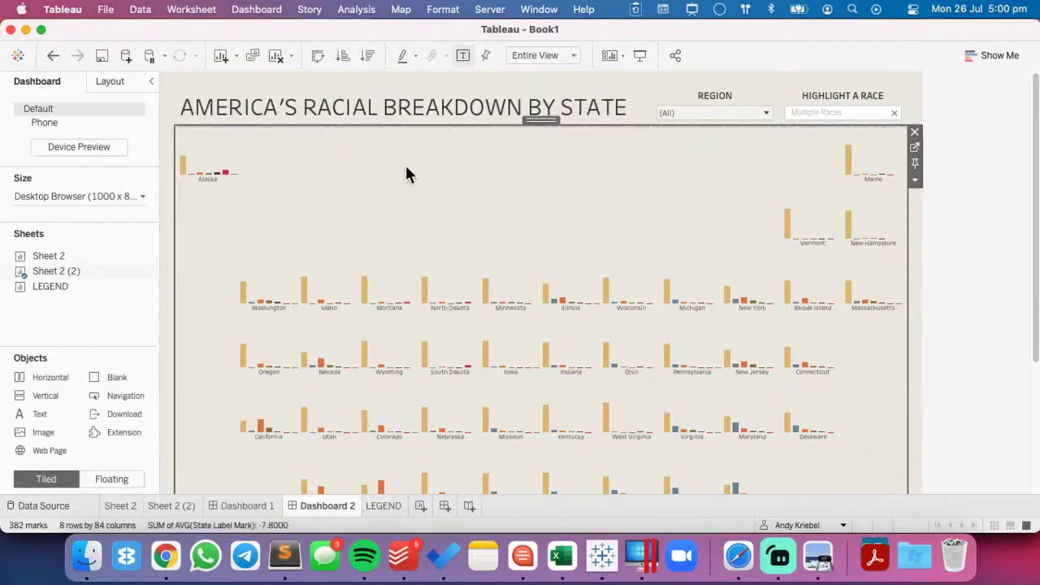
{"action": "mouse_move", "coordinate": [59, 291]}
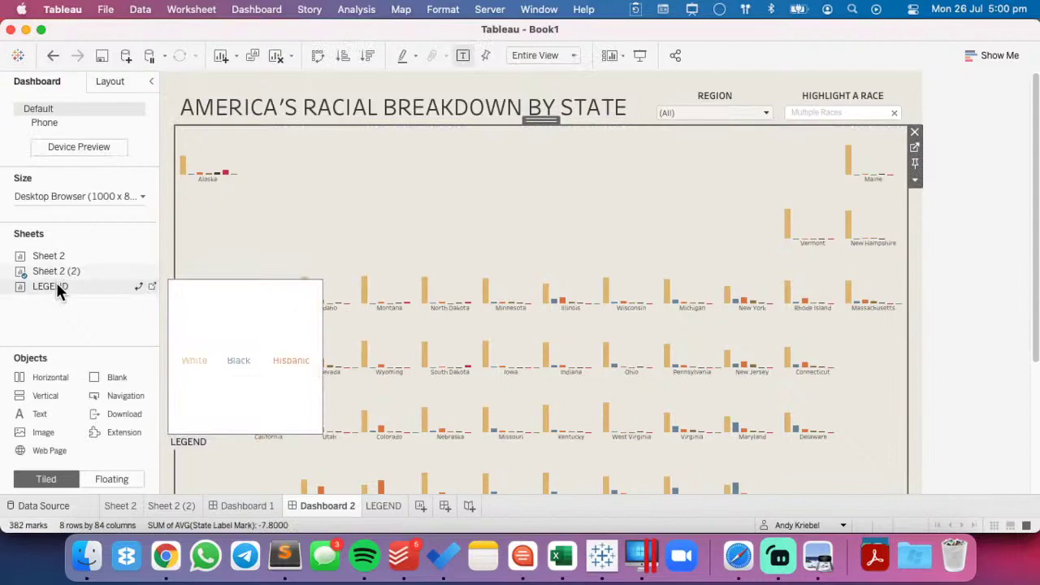
{"action": "left_click_drag", "start_coordinate": [56, 286], "coordinate": [305, 133]}
{"action": "right_click", "coordinate": [306, 132]}
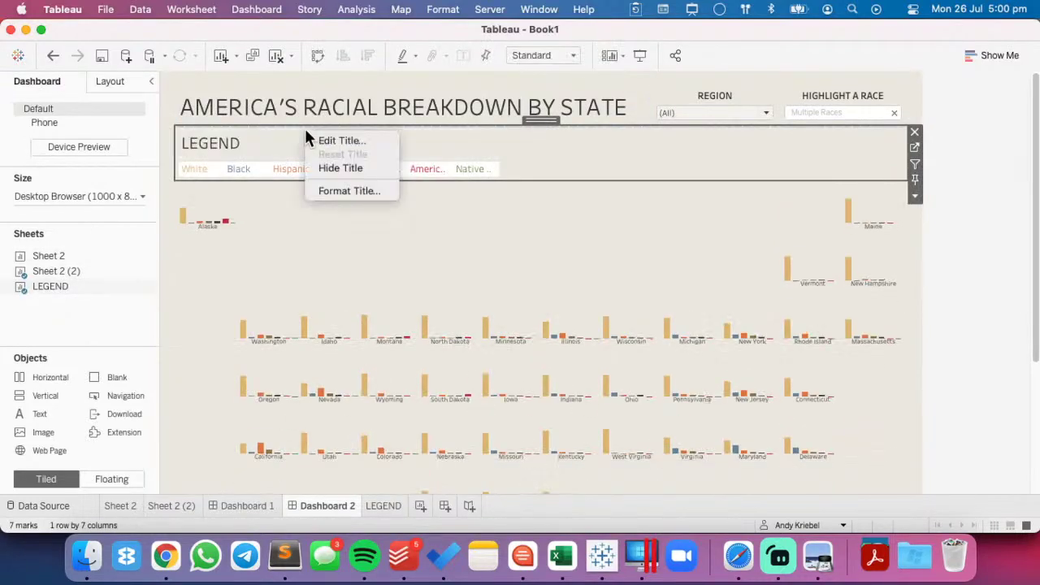
{"action": "left_click", "coordinate": [340, 168]}
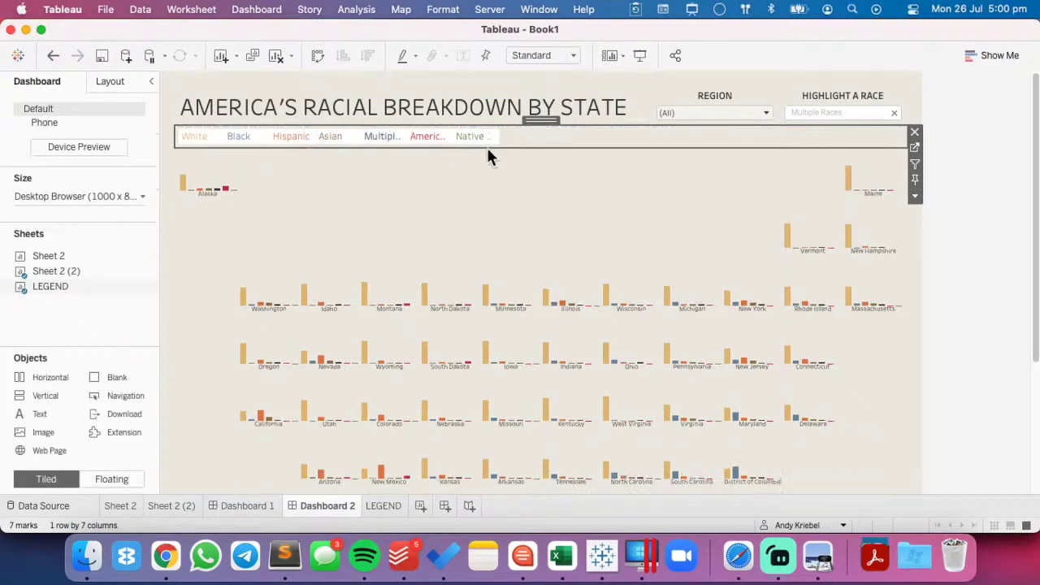
- Set the legend's worksheet shading to None
{"action": "right_click", "coordinate": [532, 135]}
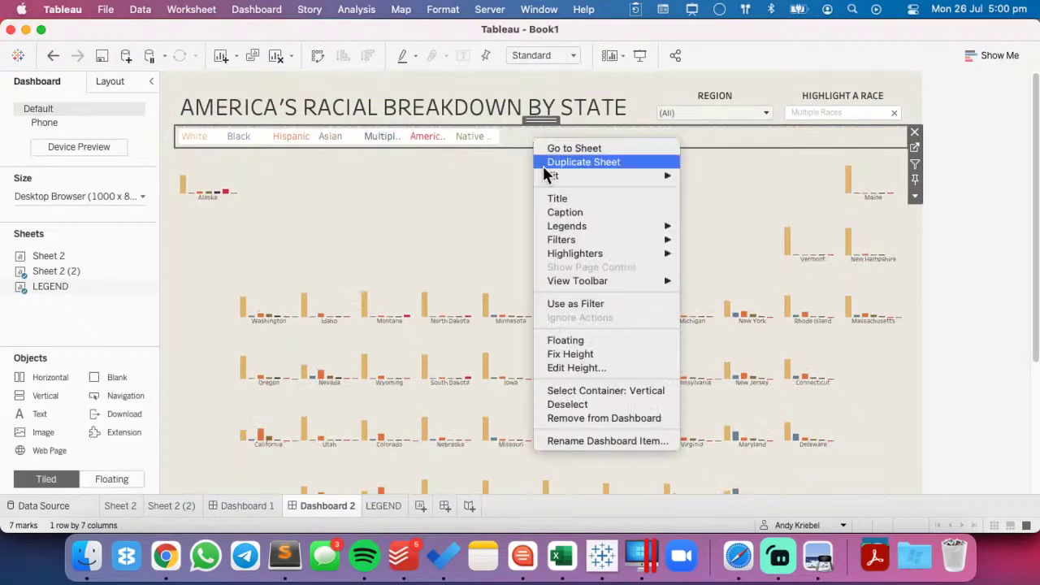
{"action": "left_click", "coordinate": [443, 9]}
{"action": "left_click", "coordinate": [452, 124]}
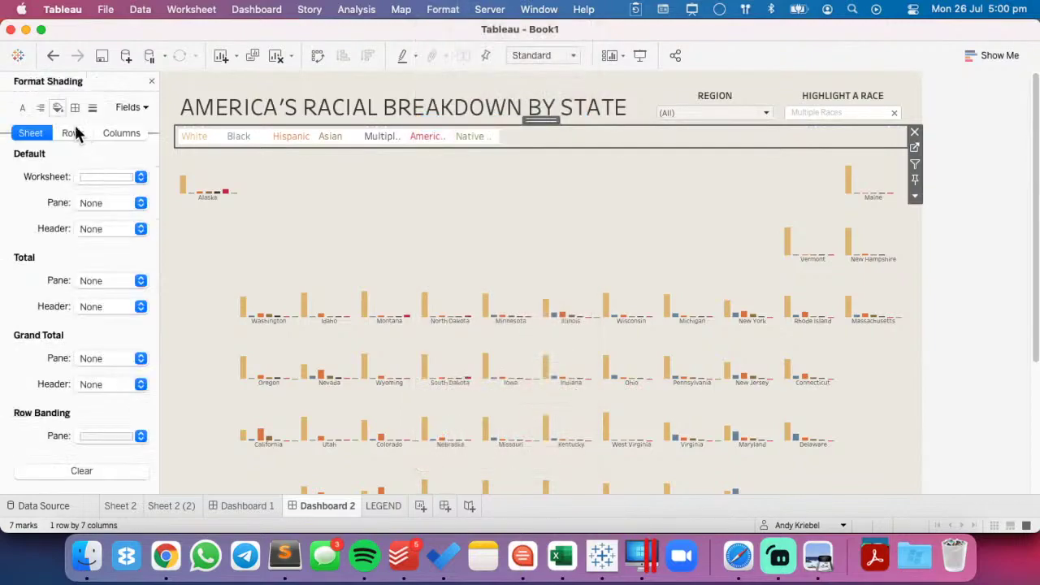
{"action": "left_click", "coordinate": [98, 178]}
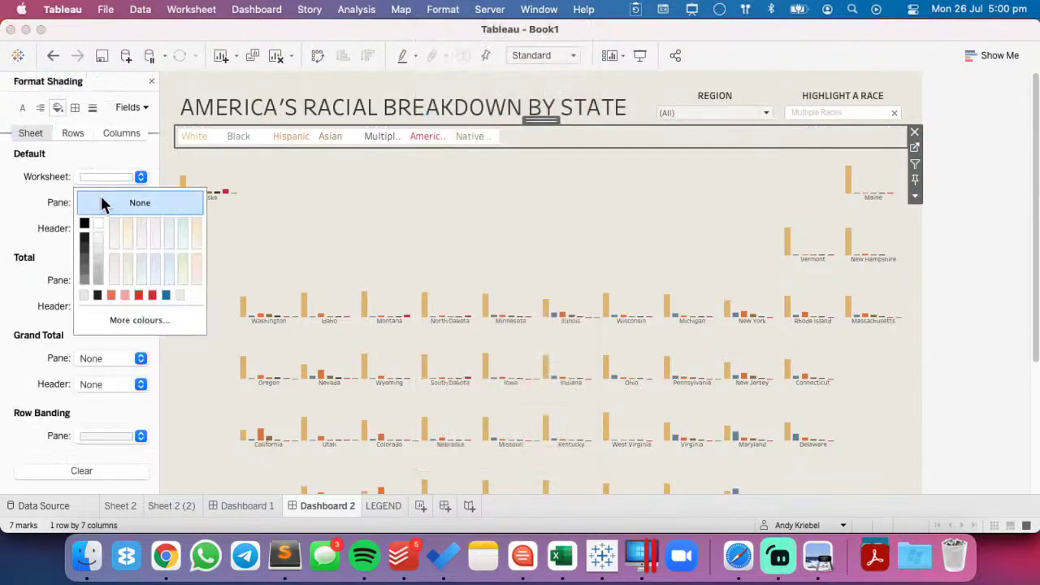
- Set the legend's fit to Entire View on the dashboard
{"action": "left_click", "coordinate": [542, 55]}
{"action": "left_click", "coordinate": [539, 96]}
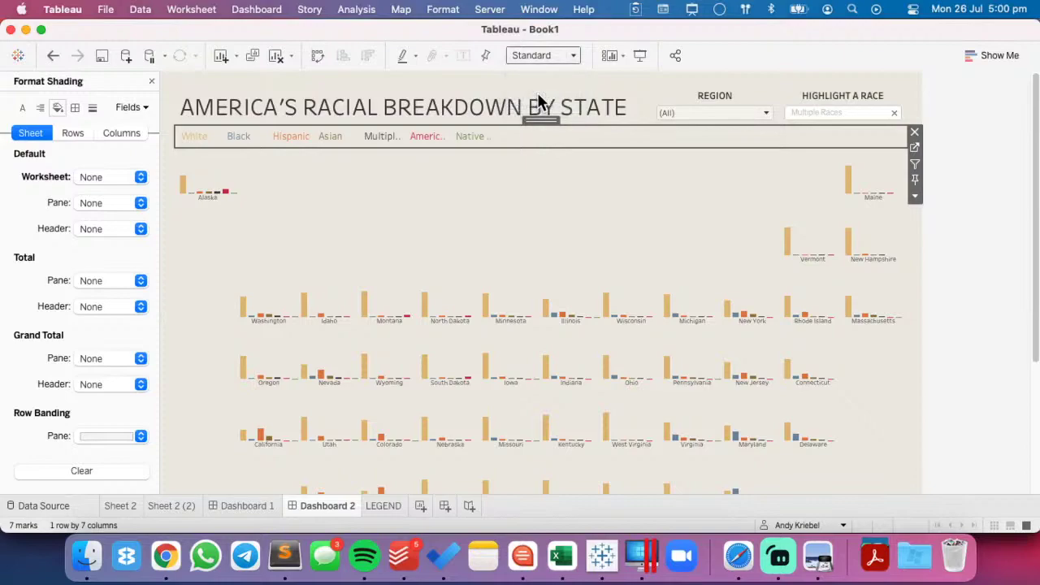
{"action": "left_click", "coordinate": [542, 54]}
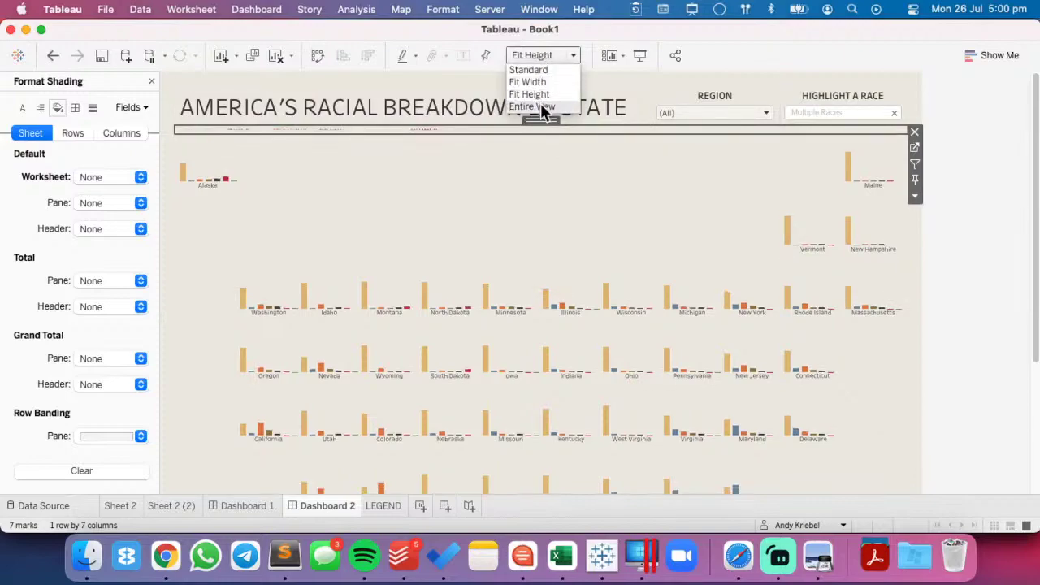
{"action": "left_click", "coordinate": [540, 108]}
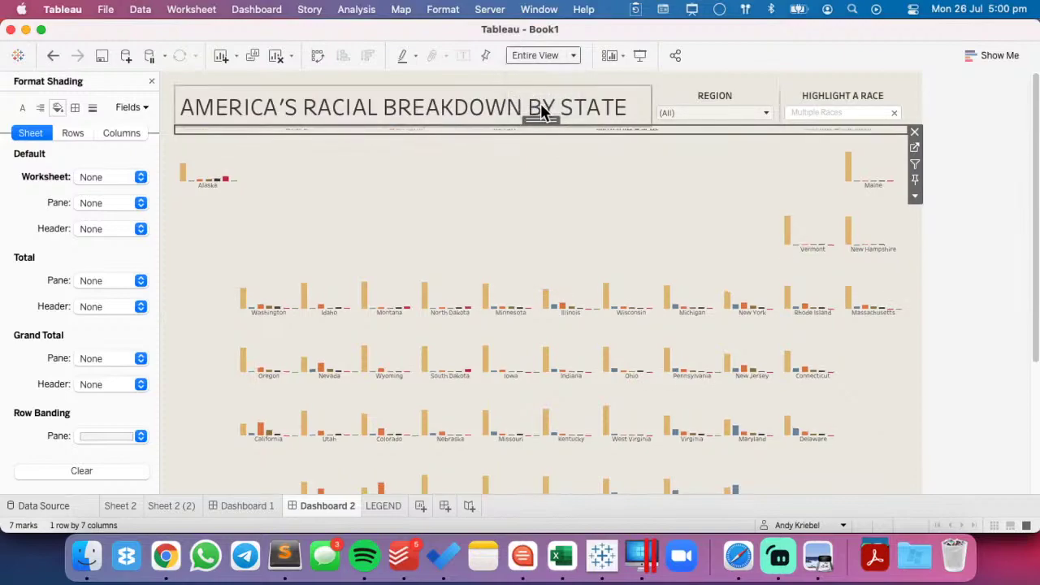
- Set the legend's height to 50 pixels
{"action": "left_click", "coordinate": [915, 196]}
{"action": "left_click", "coordinate": [929, 434]}
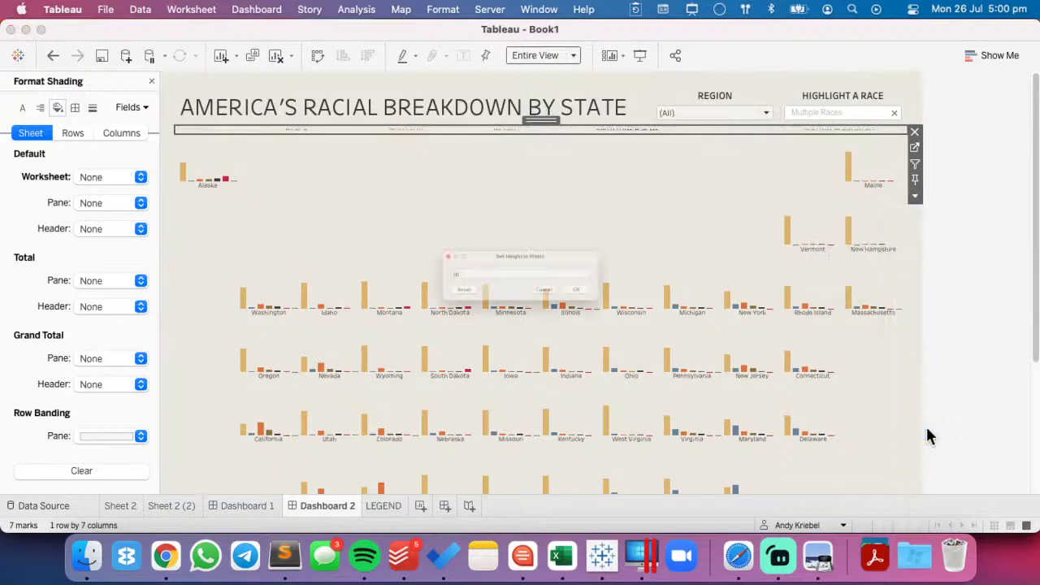
{"action": "type", "text": "50"}
{"action": "key", "text": "Return"}
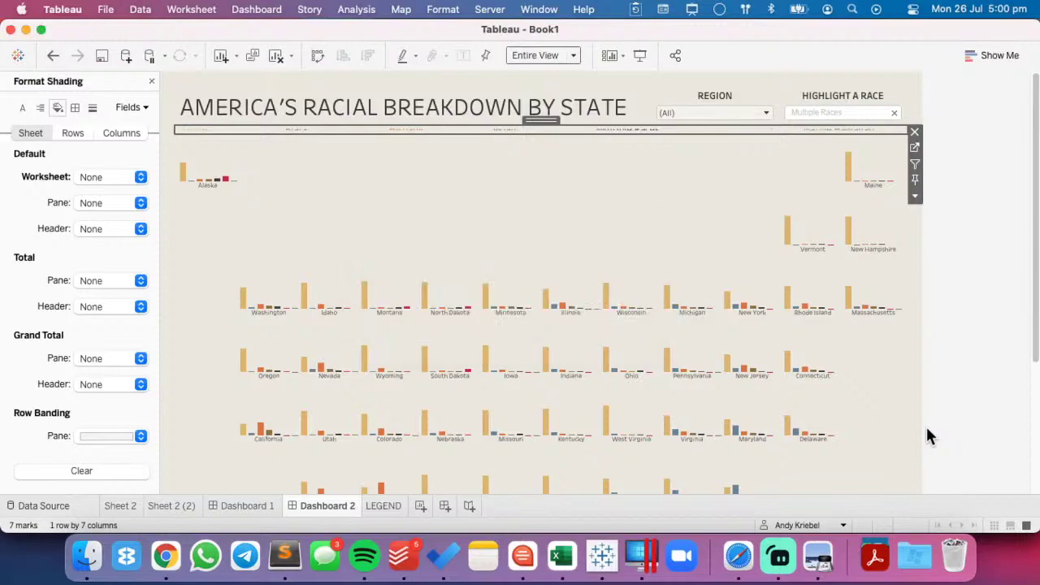
{"action": "left_click", "coordinate": [588, 246]}
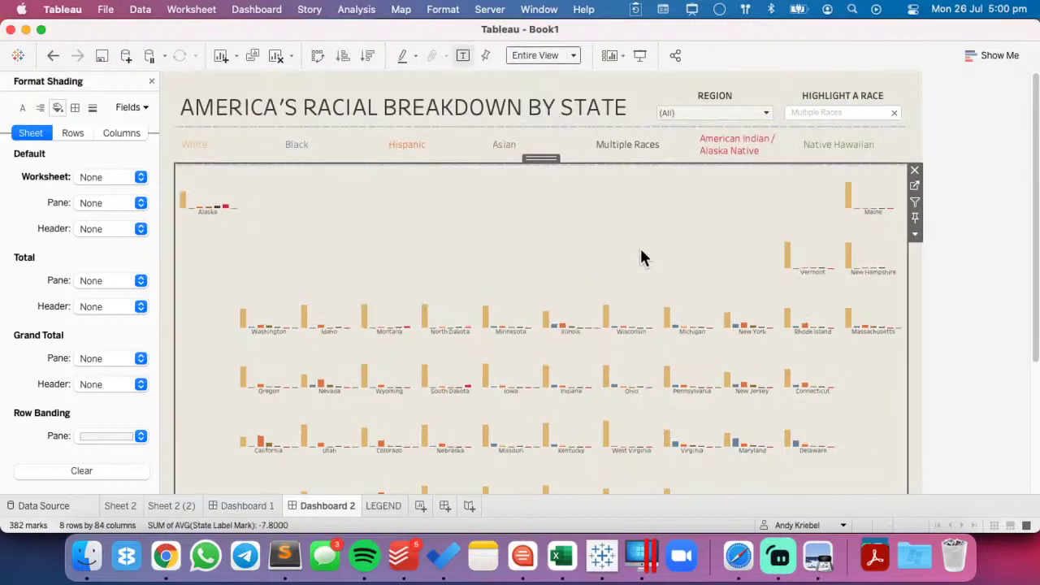
- Add a dashboard highlight action named "Highlight Race"
{"action": "left_click", "coordinate": [850, 98]}
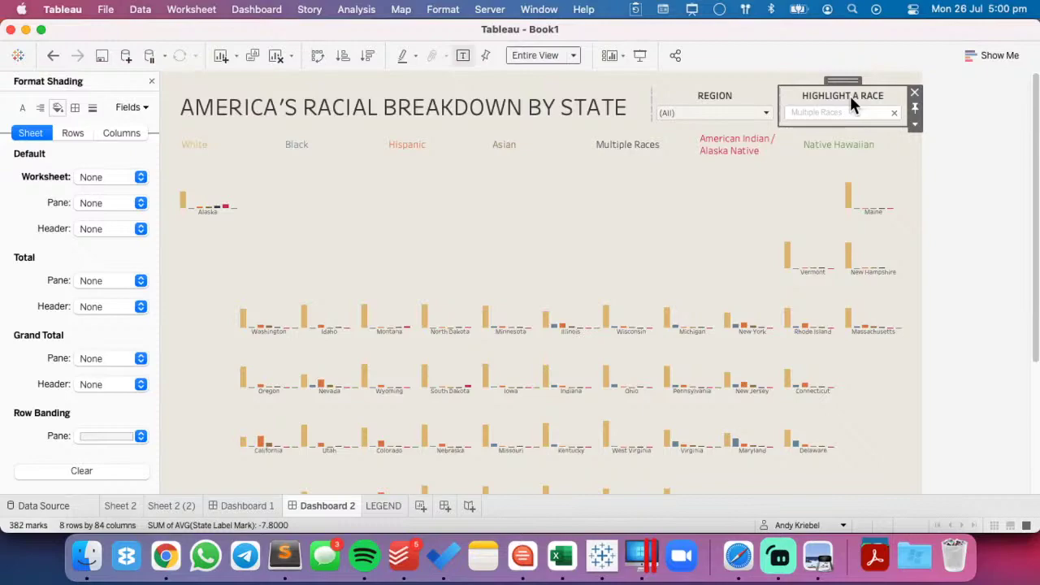
{"action": "left_click", "coordinate": [256, 9]}
{"action": "left_click", "coordinate": [256, 213]}
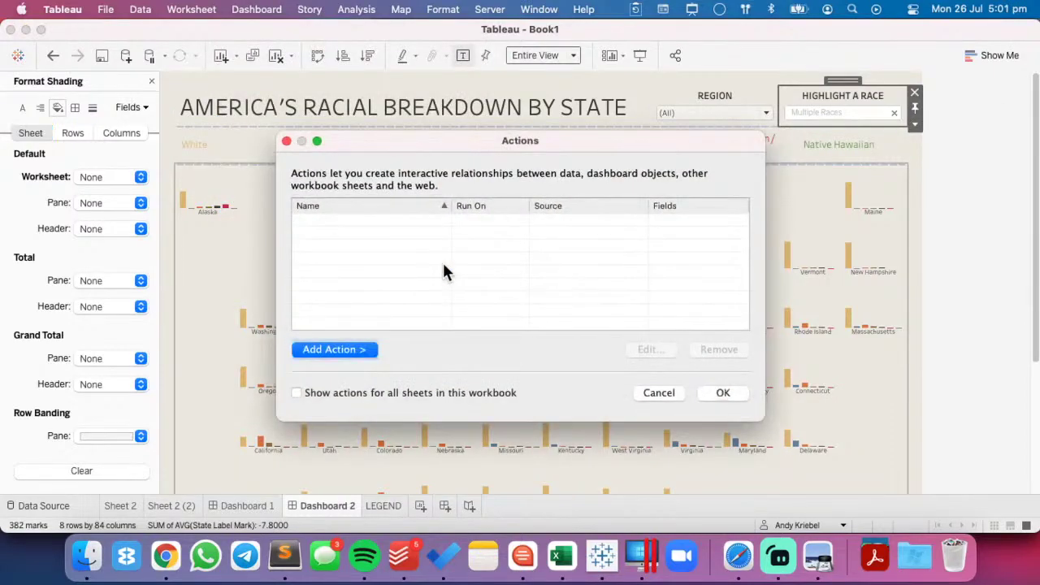
{"action": "left_click", "coordinate": [364, 352]}
{"action": "left_click", "coordinate": [432, 361]}
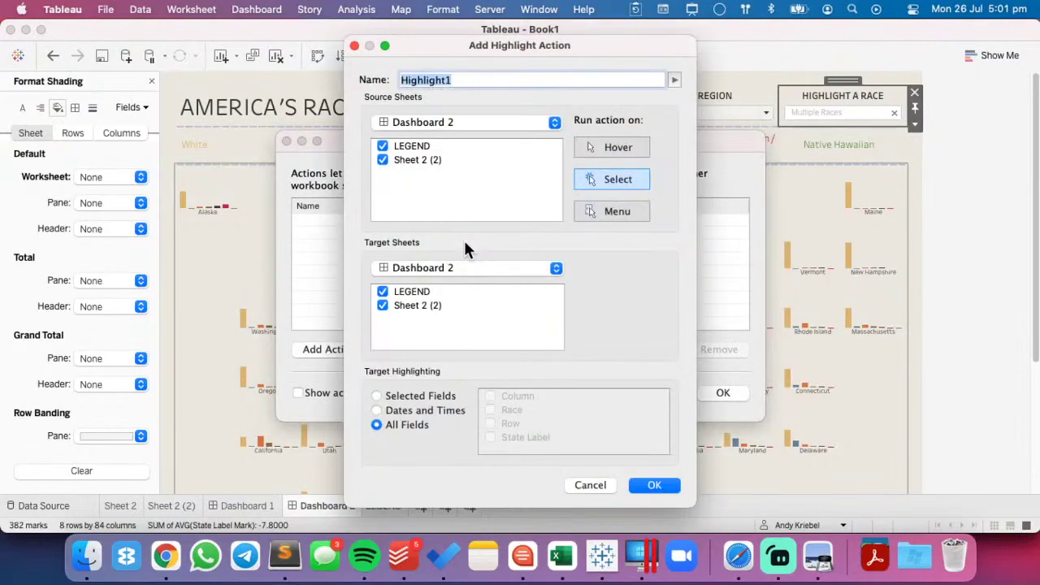
{"action": "key", "text": "Right"}
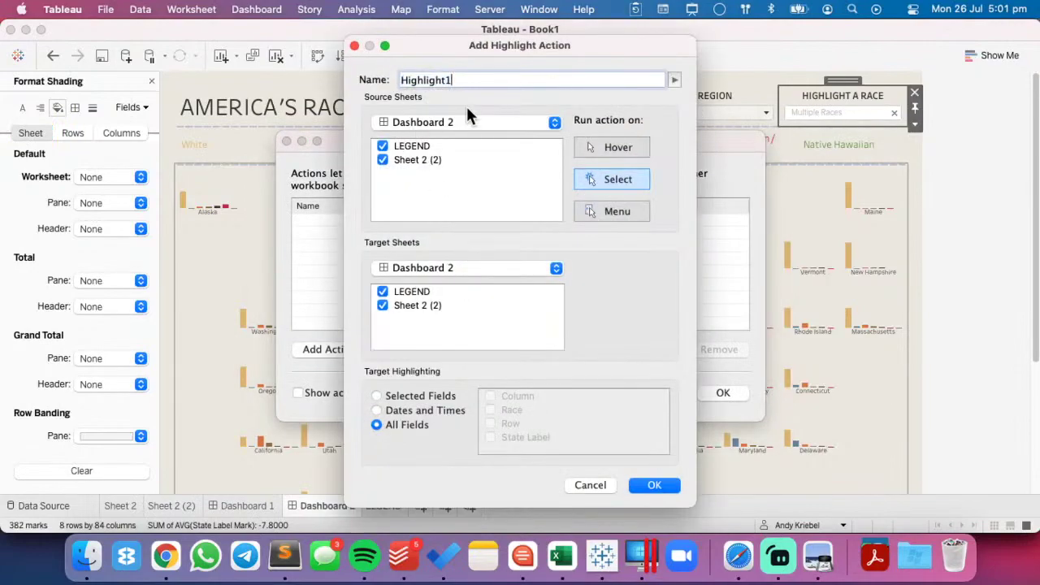
{"action": "type", "text": "RACE"}
{"action": "key", "text": "BackSpace"}
{"action": "key", "text": "BackSpace"}
{"action": "key", "text": "BackSpace"}
{"action": "type", "text": "ace"}
- Restrict the highlight action to LEGEND as source, Sheet 2 (2) as target and Race as the selected field, and save it
{"action": "left_click", "coordinate": [383, 160]}
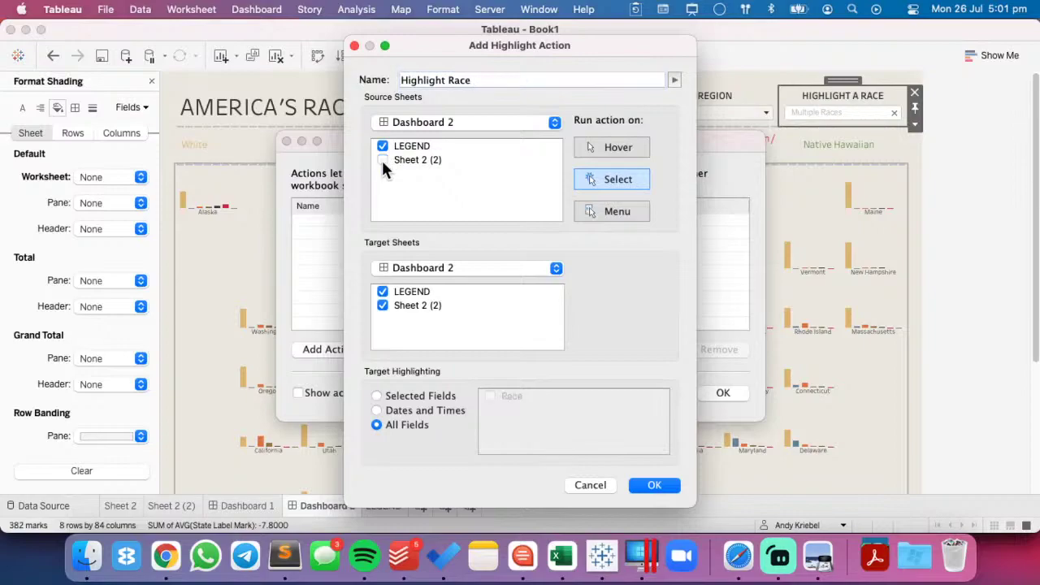
{"action": "left_click", "coordinate": [383, 291]}
{"action": "left_click", "coordinate": [408, 403]}
{"action": "left_click", "coordinate": [489, 395]}
{"action": "left_click", "coordinate": [650, 486]}
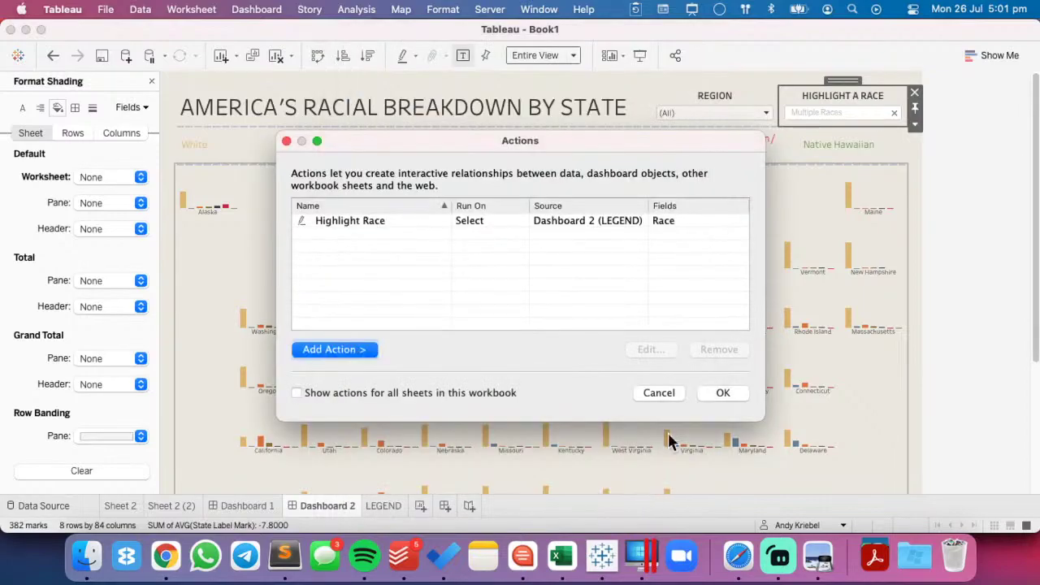
{"action": "left_click", "coordinate": [722, 392]}
- Test the legend highlighting on Multiple Races and remove the Highlight a Race control from the dashboard
{"action": "left_click", "coordinate": [718, 145]}
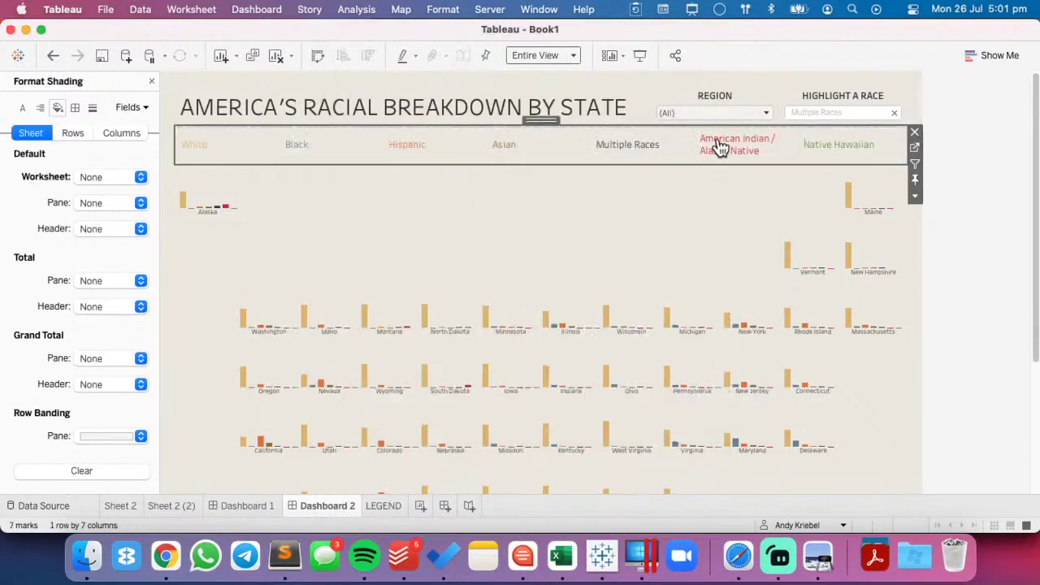
{"action": "left_click", "coordinate": [638, 148]}
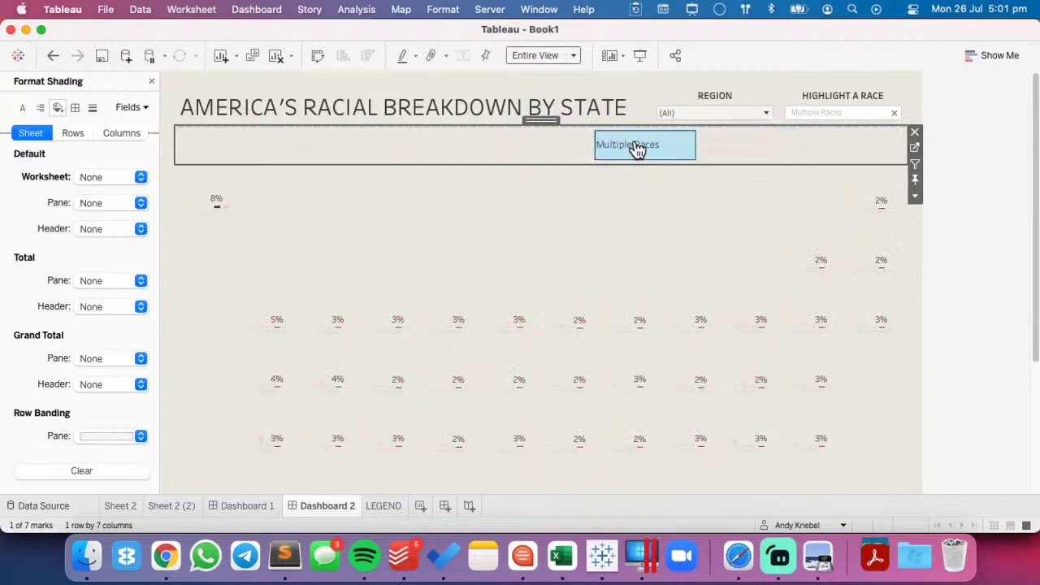
{"action": "left_click", "coordinate": [846, 95]}
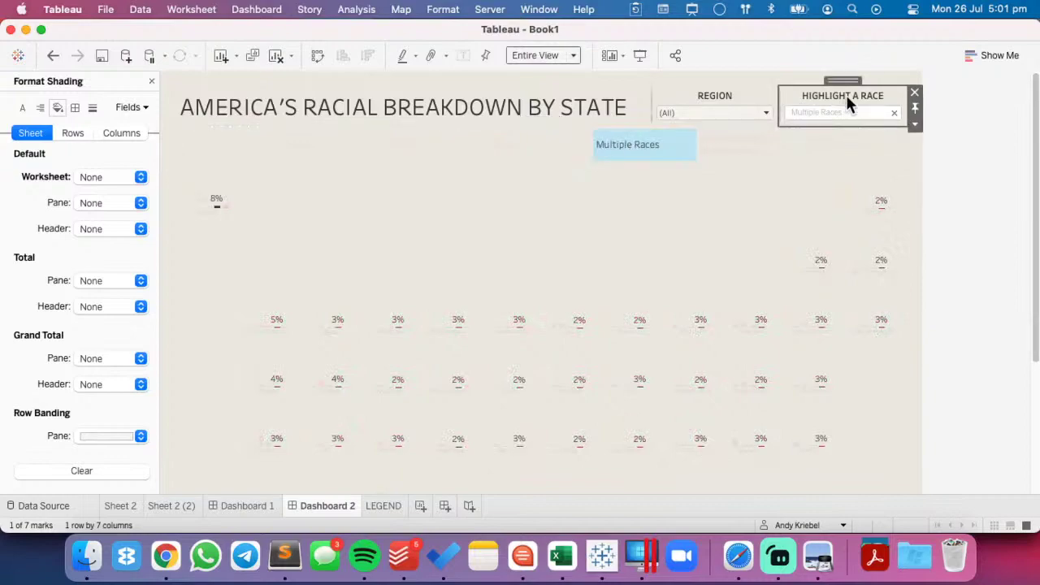
{"action": "left_click", "coordinate": [915, 93]}
{"action": "left_click", "coordinate": [679, 156]}
{"action": "left_click", "coordinate": [620, 244]}
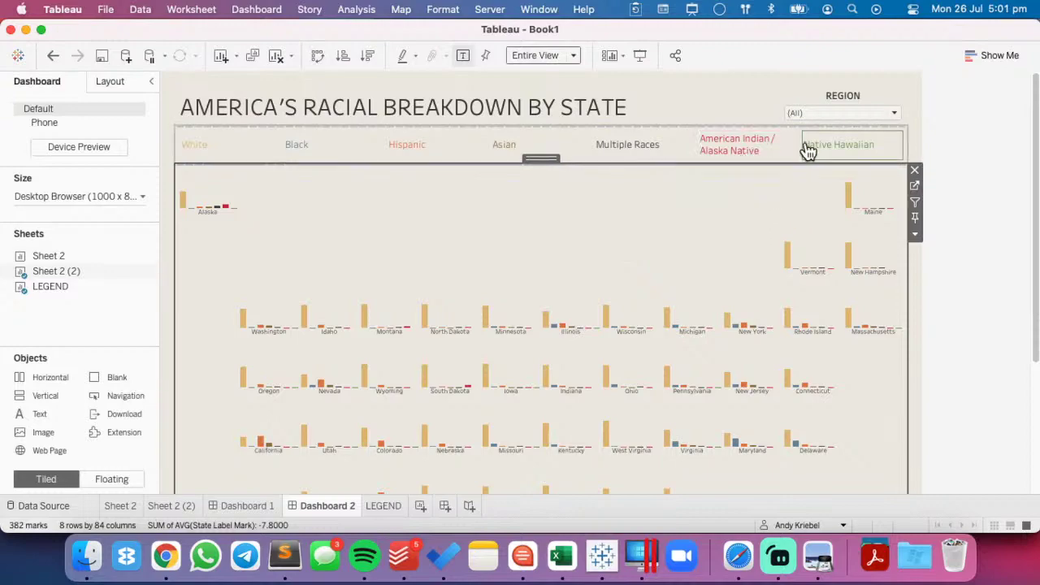
- Centre-align the race labels on the LEGEND sheet and return to Dashboard 2
{"action": "left_click", "coordinate": [381, 505]}
{"action": "left_click", "coordinate": [257, 248]}
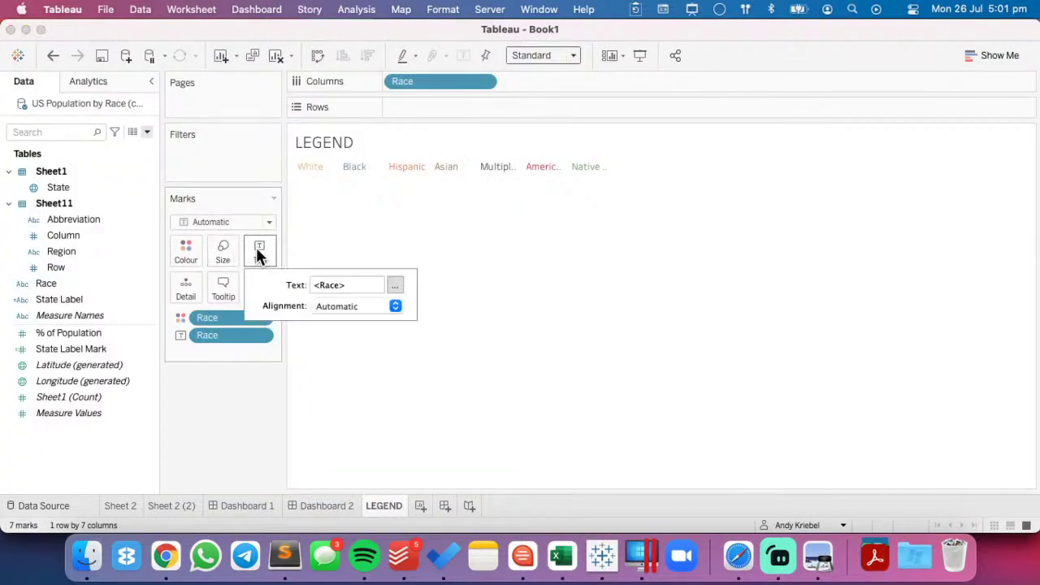
{"action": "left_click", "coordinate": [333, 306]}
{"action": "left_click", "coordinate": [352, 377]}
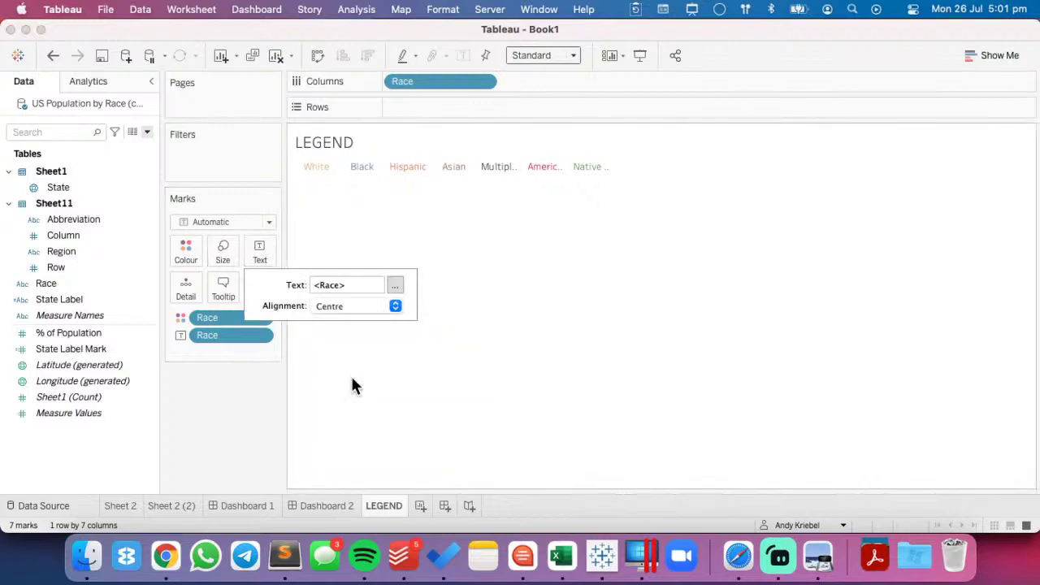
{"action": "left_click", "coordinate": [231, 413]}
{"action": "left_click", "coordinate": [324, 505]}
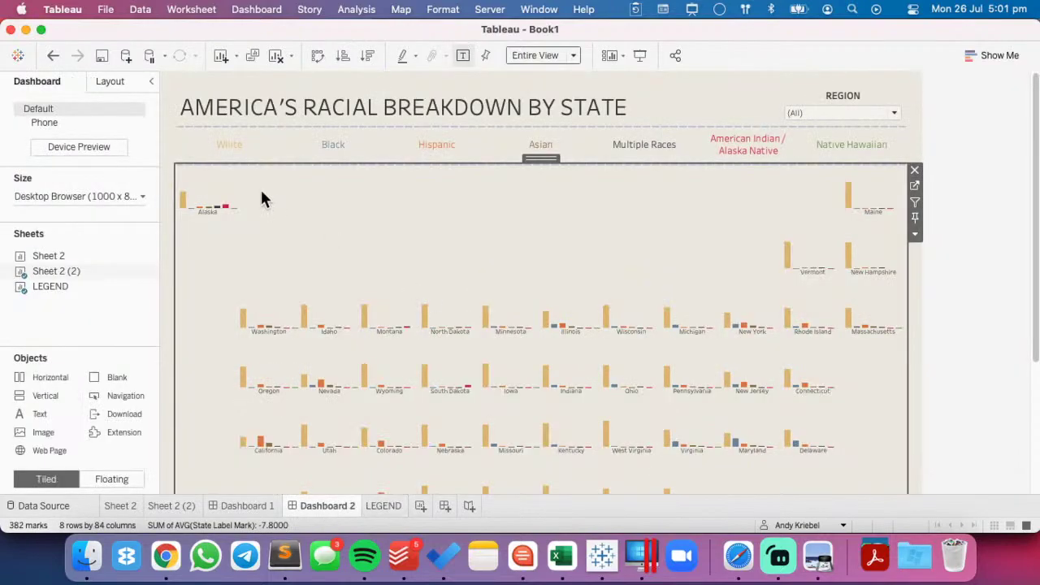
- Give the legend unequal outer padding, with 100 on both the left and right sides
{"action": "left_click", "coordinate": [186, 154]}
{"action": "left_click", "coordinate": [186, 153]}
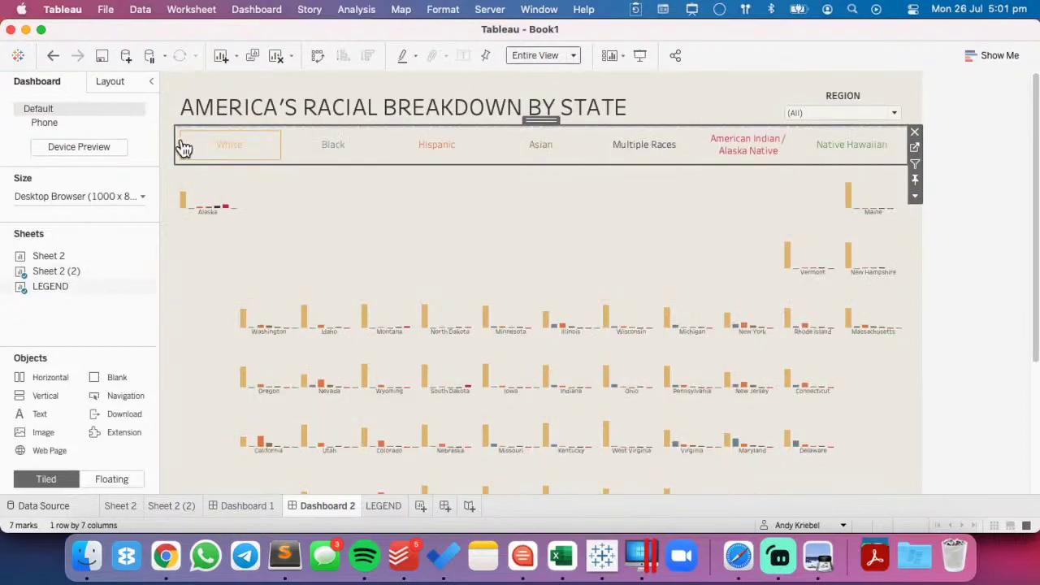
{"action": "left_click", "coordinate": [114, 82]}
{"action": "scroll", "coordinate": [75, 265], "scroll_direction": "down", "scroll_amount": 4}
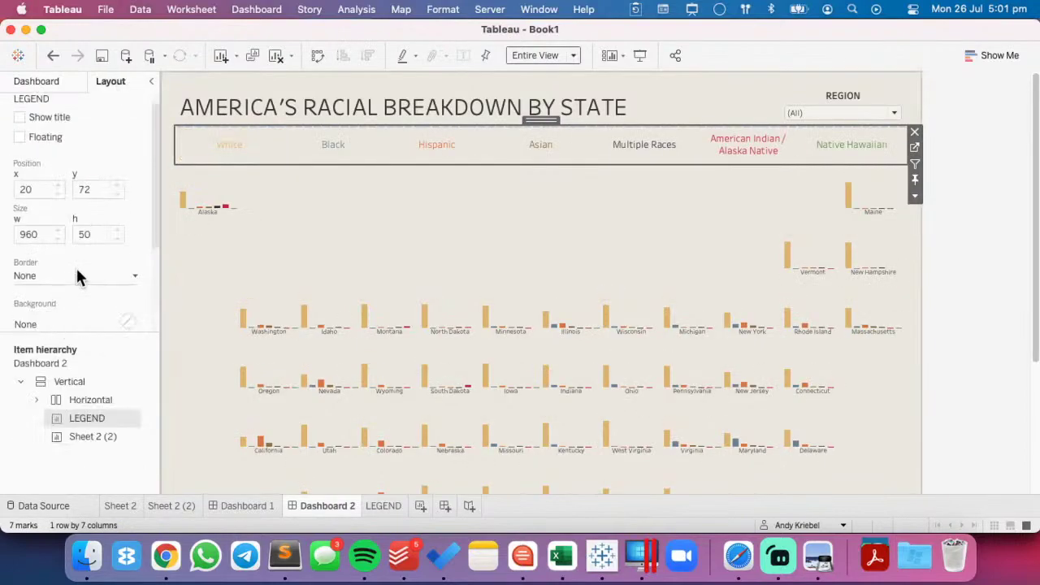
{"action": "left_click", "coordinate": [51, 244]}
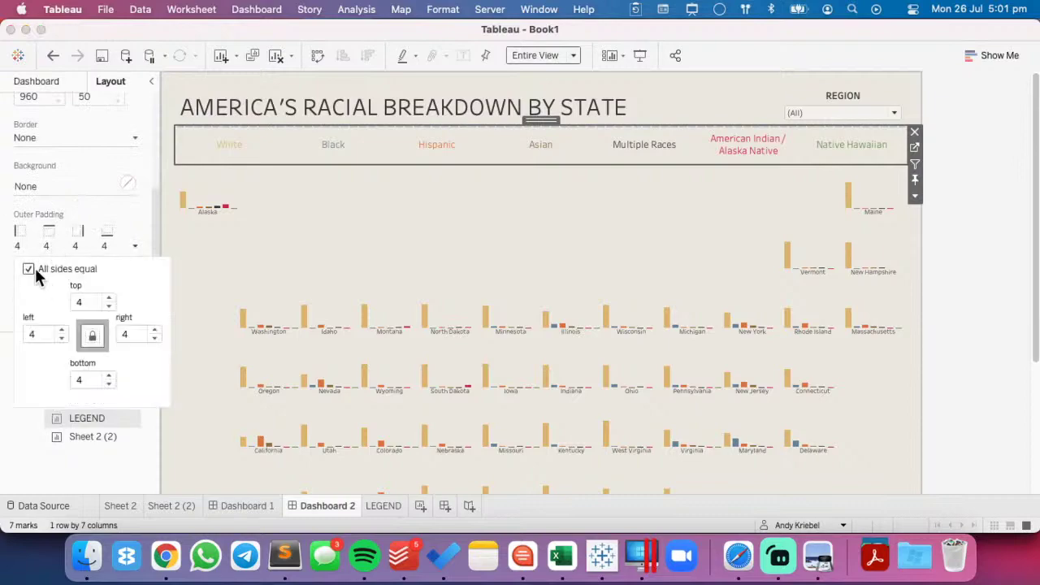
{"action": "left_click", "coordinate": [29, 269]}
{"action": "left_click", "coordinate": [24, 337]}
{"action": "type", "text": "5"}
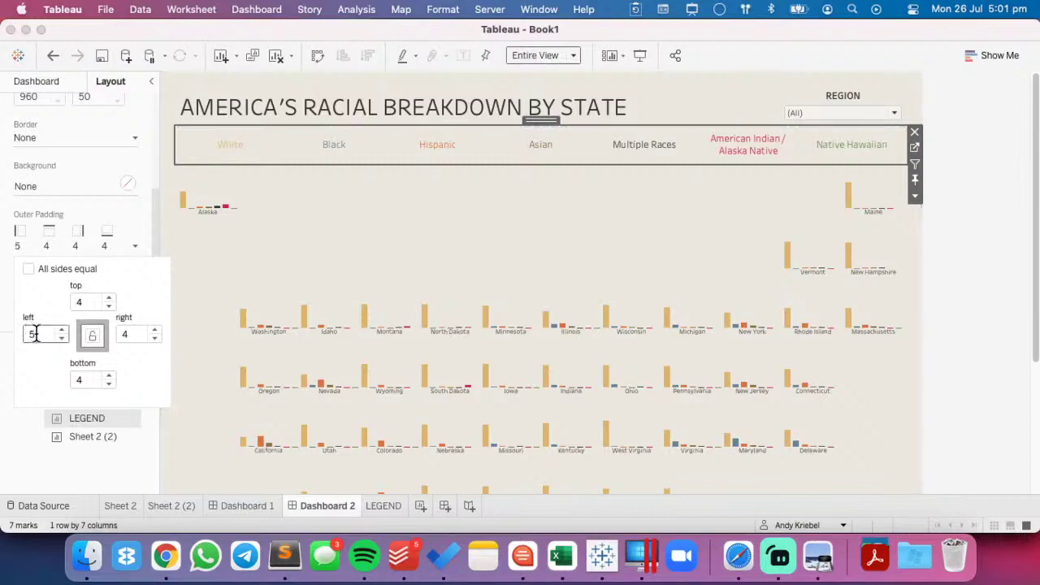
{"action": "type", "text": "100"}
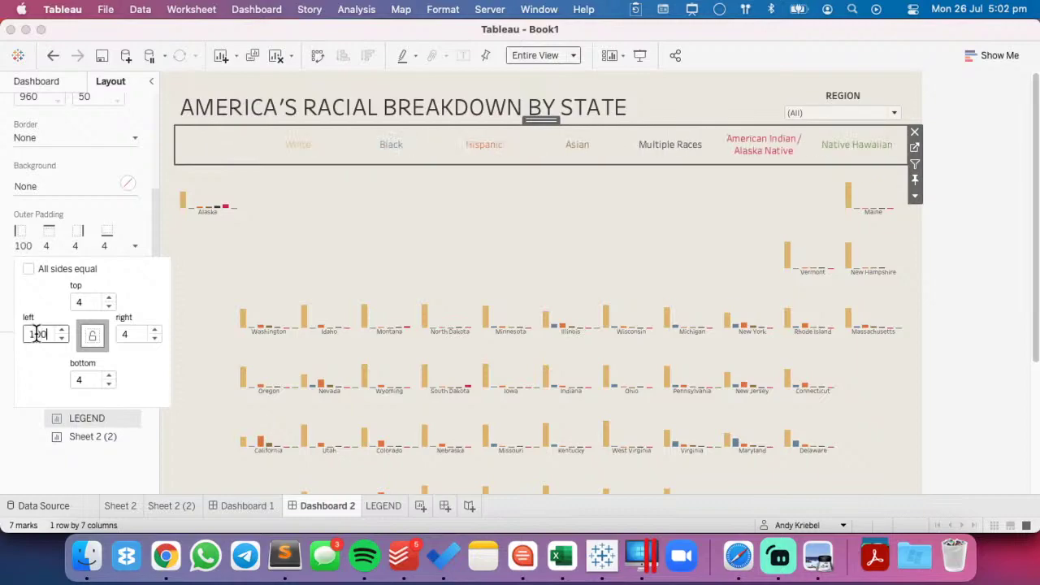
{"action": "key", "text": "Tab"}
{"action": "type", "text": "100"}
{"action": "key", "text": "Tab"}
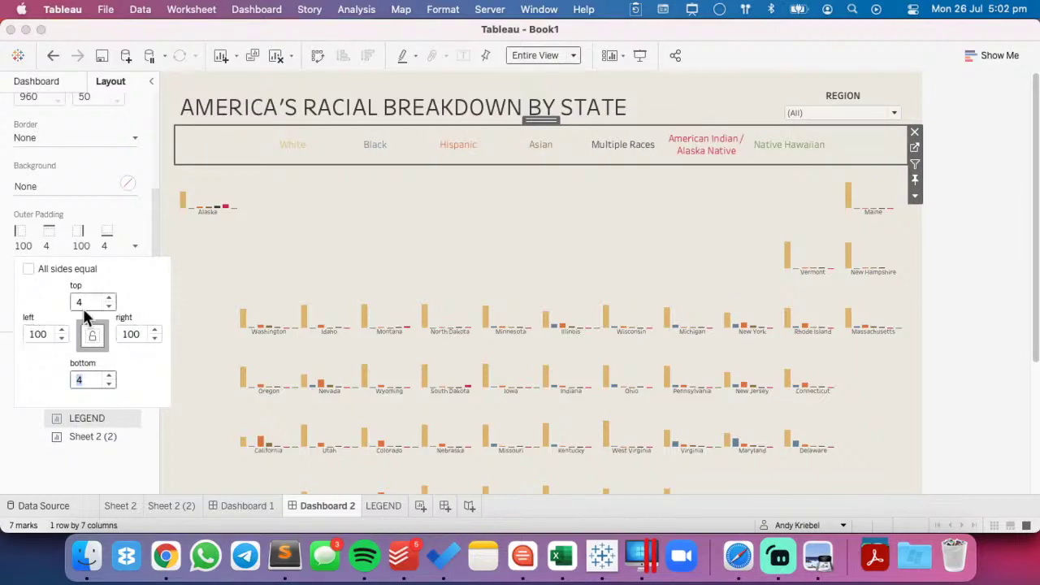
{"action": "left_click", "coordinate": [634, 253]}
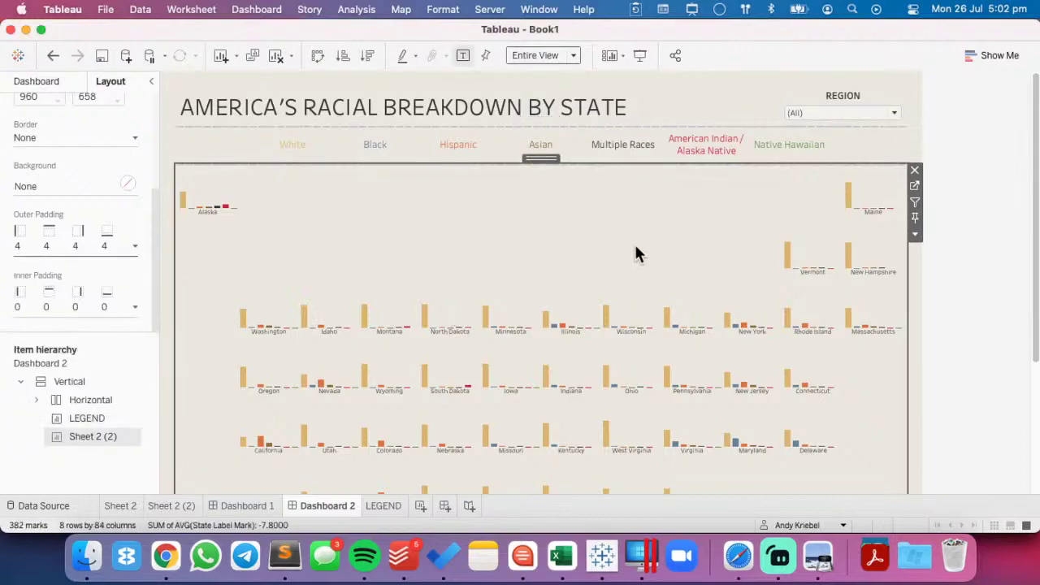
{"action": "left_click", "coordinate": [982, 208]}
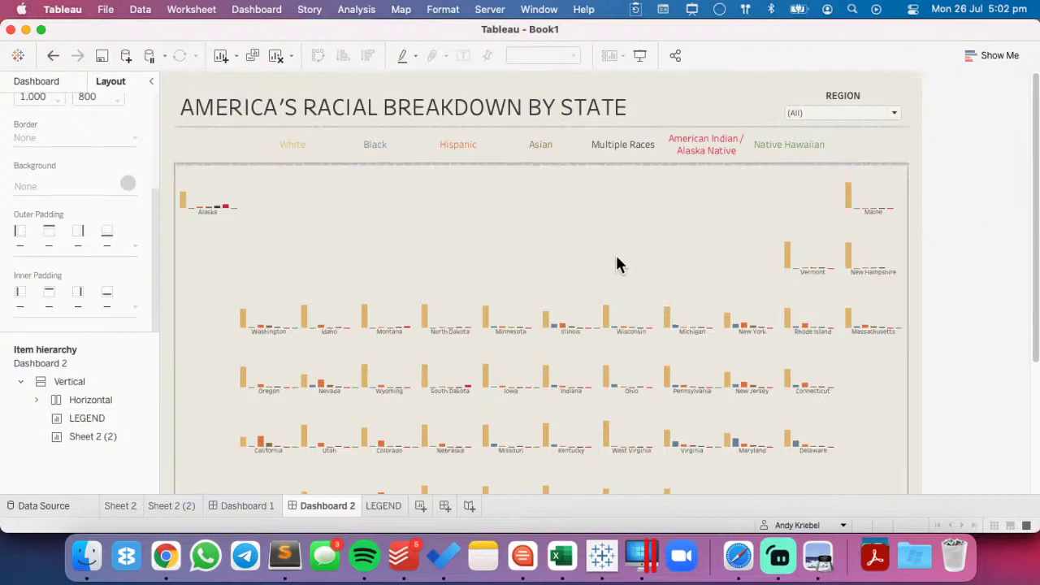
- Delete Dashboard 1 from the workbook
{"action": "left_click", "coordinate": [263, 510]}
{"action": "right_click", "coordinate": [262, 508]}
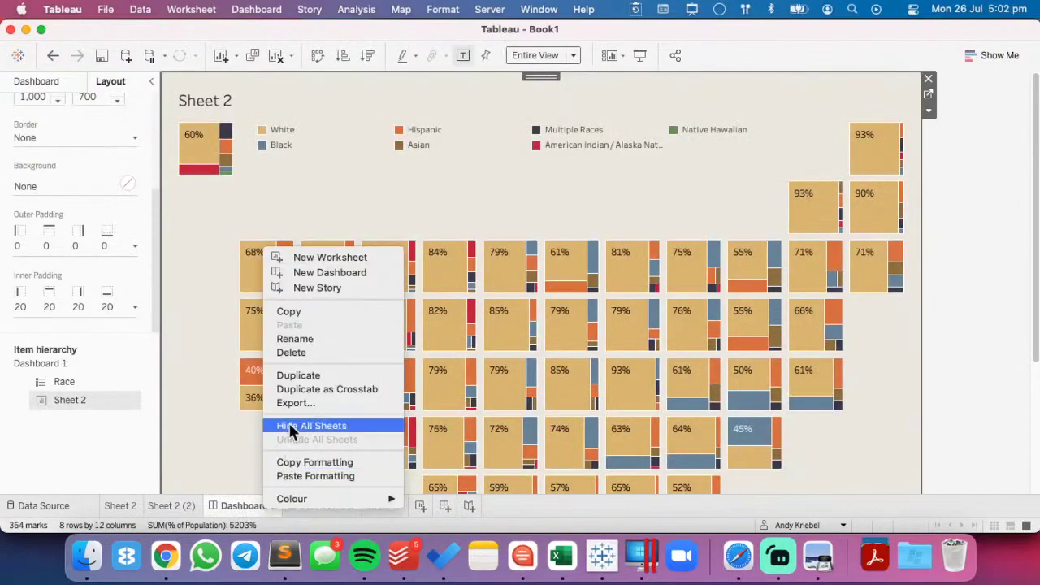
{"action": "left_click", "coordinate": [305, 363]}
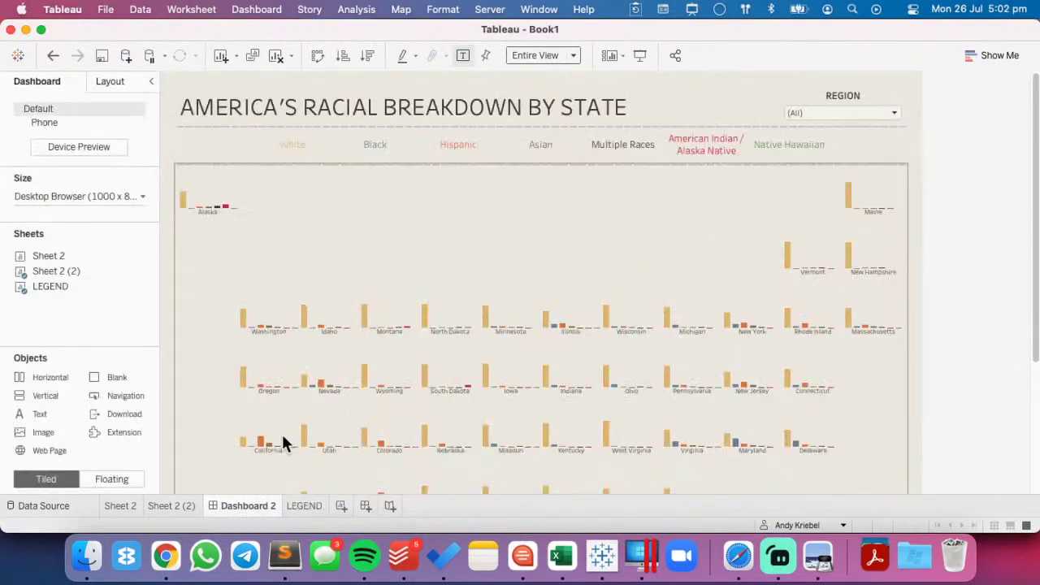
- Rename Dashboard 2 as "Tiled Bar Chart"
{"action": "double_click", "coordinate": [261, 505]}
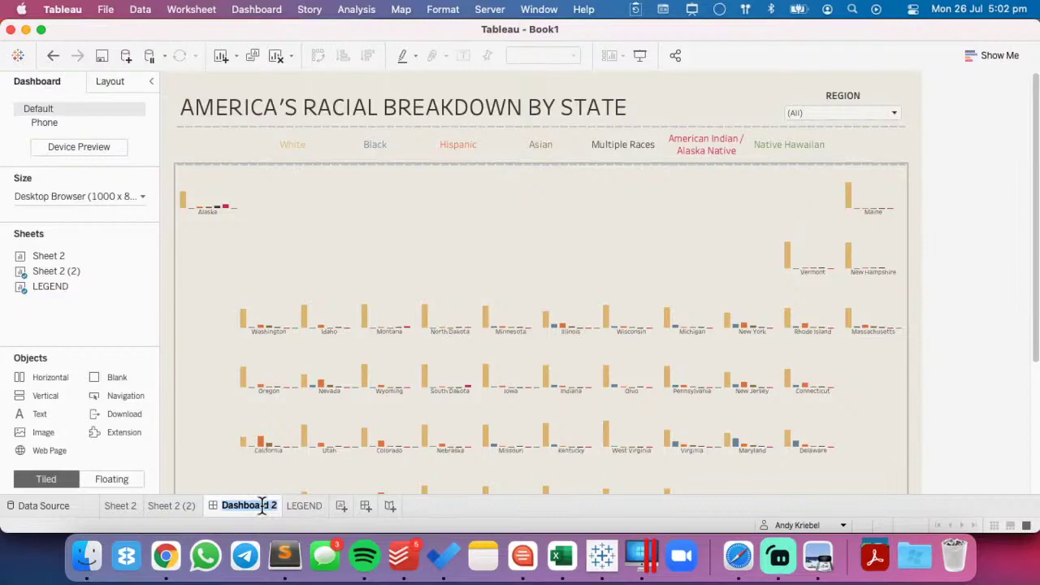
{"action": "type", "text": "tile"}
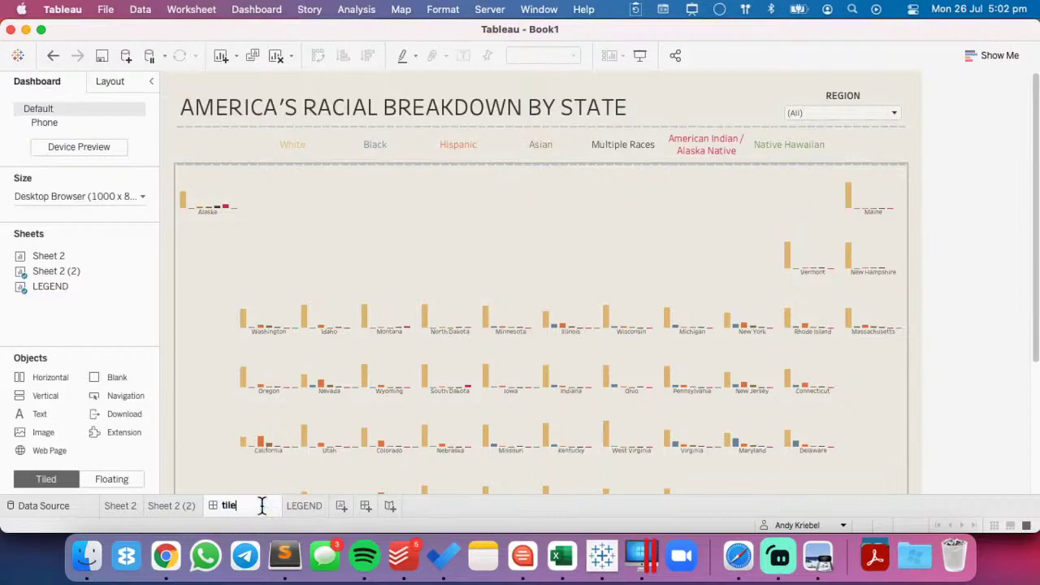
{"action": "type", "text": "TILED"}
{"action": "key", "text": "BackSpace"}
{"action": "key", "text": "BackSpace"}
{"action": "key", "text": "BackSpace"}
{"action": "type", "text": "led bar Chart"}
{"action": "key", "text": "Return"}
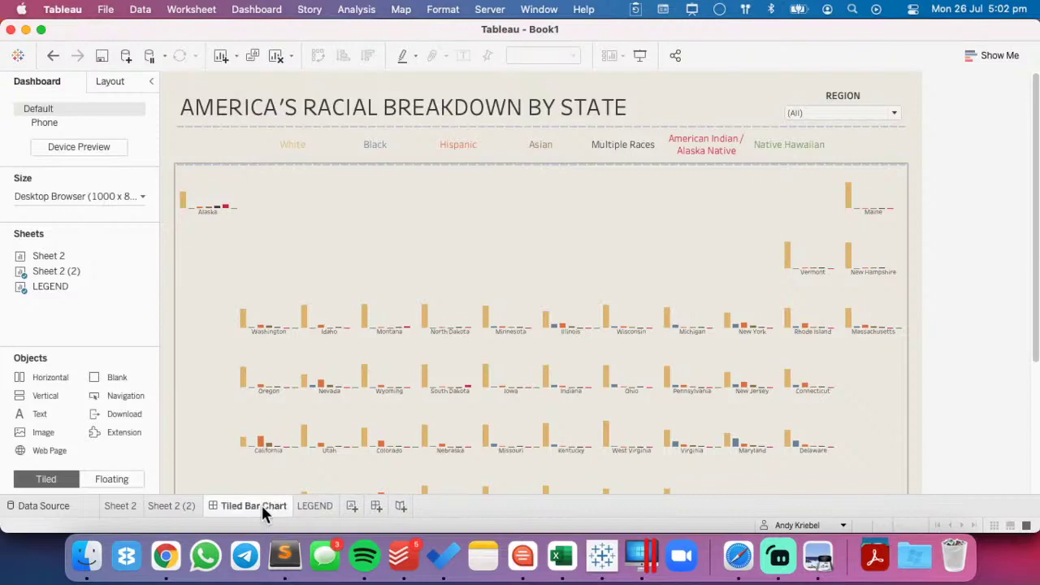
- Duplicate the Tiled Bar Chart dashboard and replace Sheet 2 (2) with Sheet 2 in the copy
{"action": "right_click", "coordinate": [260, 503]}
{"action": "key", "text": "Escape"}
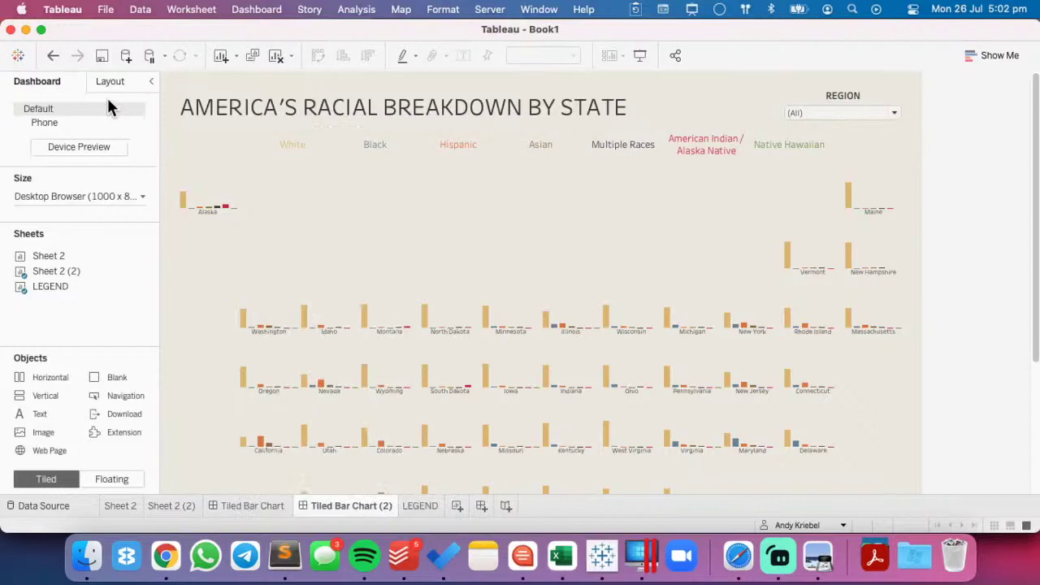
{"action": "mouse_move", "coordinate": [73, 266]}
{"action": "left_click_drag", "start_coordinate": [62, 259], "coordinate": [401, 215]}
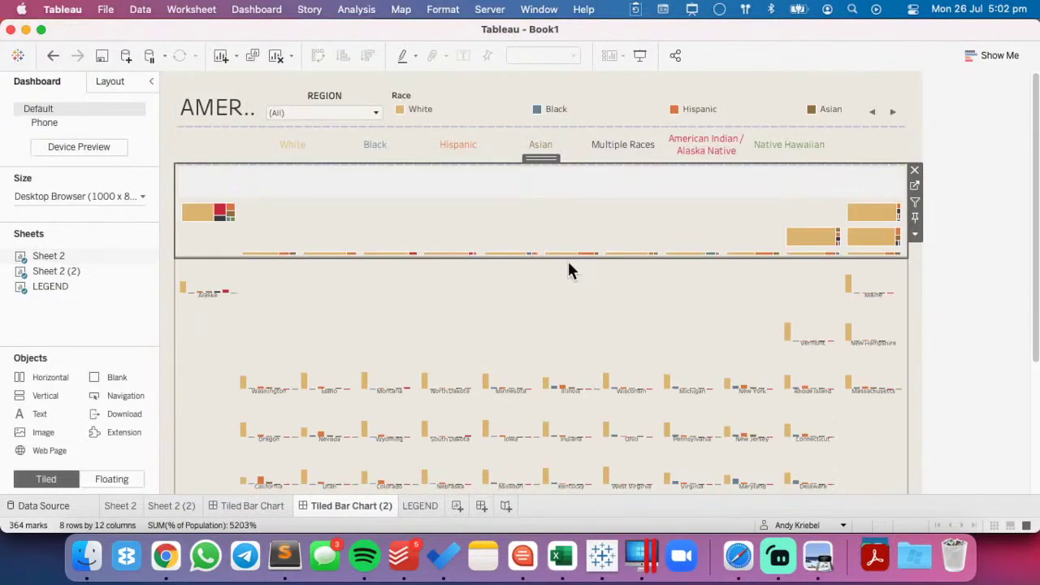
{"action": "left_click", "coordinate": [699, 300]}
{"action": "left_click", "coordinate": [913, 262]}
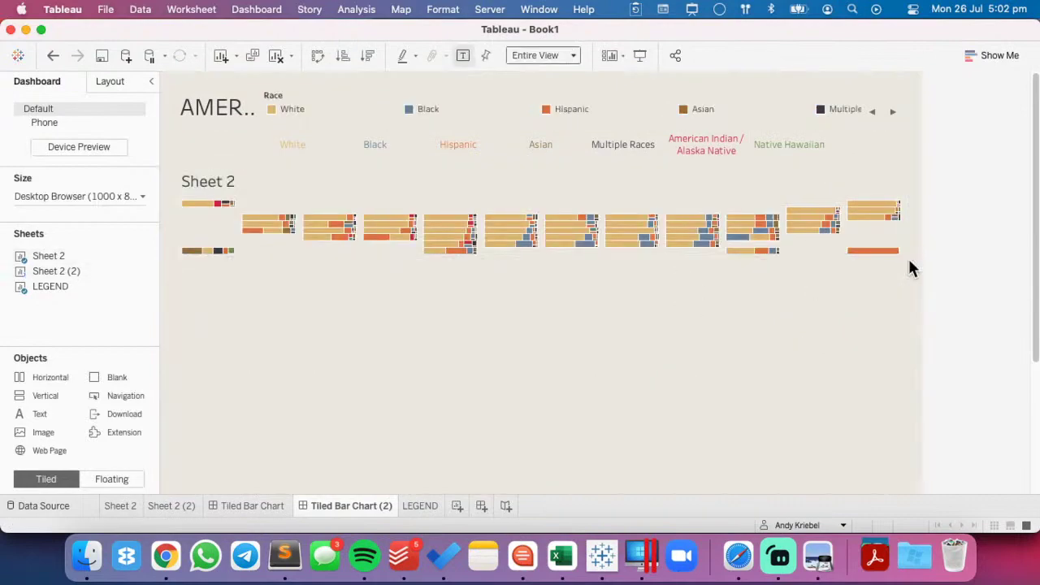
- Remove the Race colour legend from the duplicated dashboard and hide the Sheet 2 title
{"action": "left_click", "coordinate": [303, 109]}
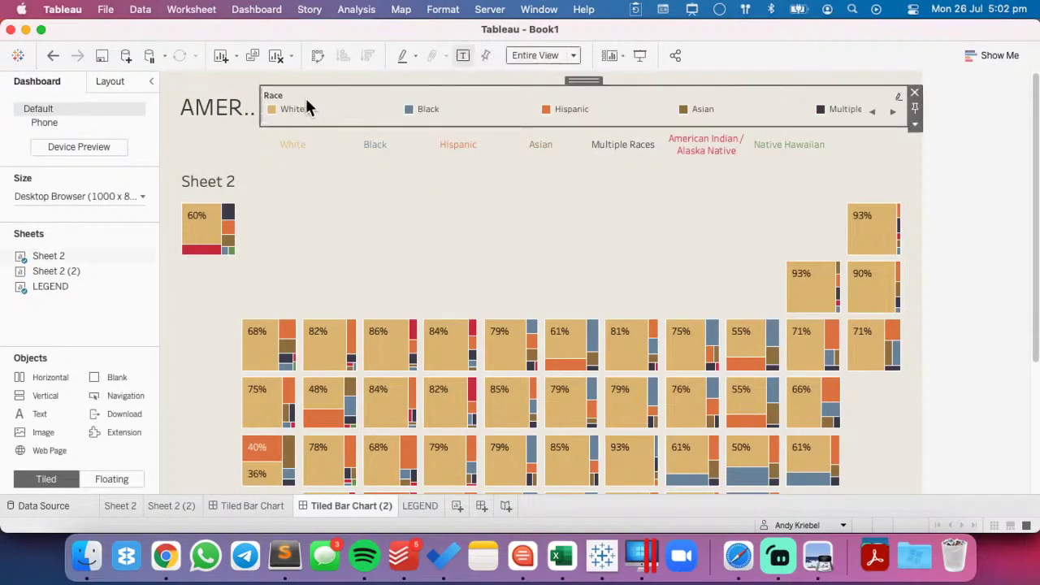
{"action": "left_click", "coordinate": [915, 100]}
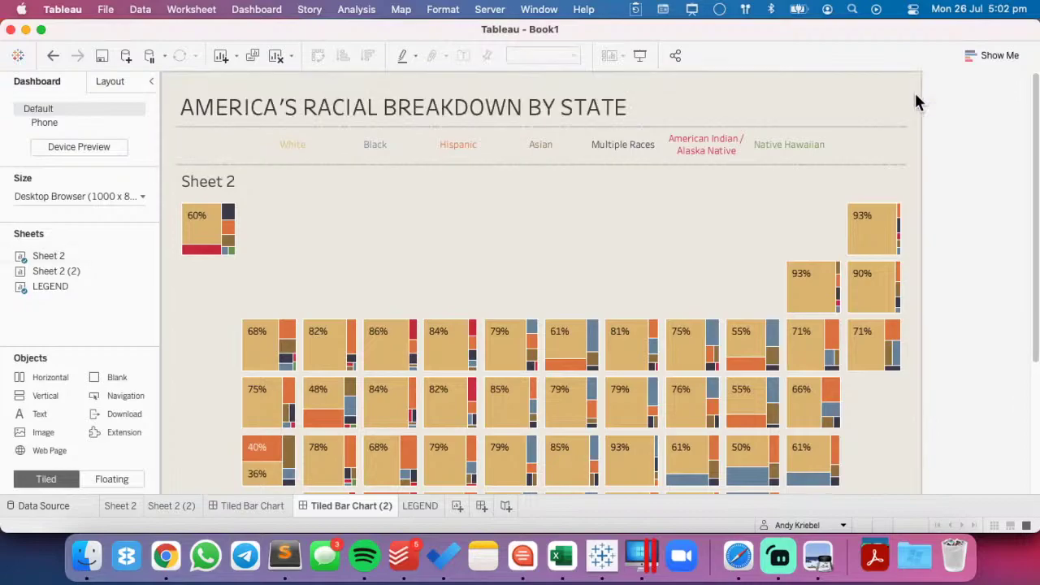
{"action": "right_click", "coordinate": [211, 180]}
{"action": "left_click", "coordinate": [341, 479]}
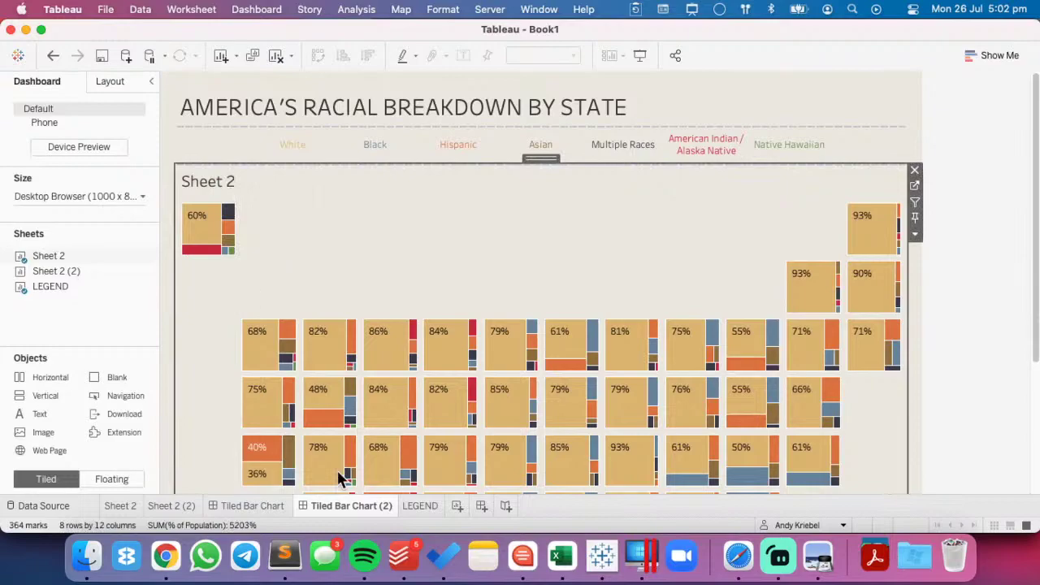
- Copy the data source caption text from the Tiled Bar Chart dashboard, leaving that caption as it is
{"action": "left_click", "coordinate": [264, 505]}
{"action": "scroll", "coordinate": [540, 432], "scroll_direction": "down", "scroll_amount": 5}
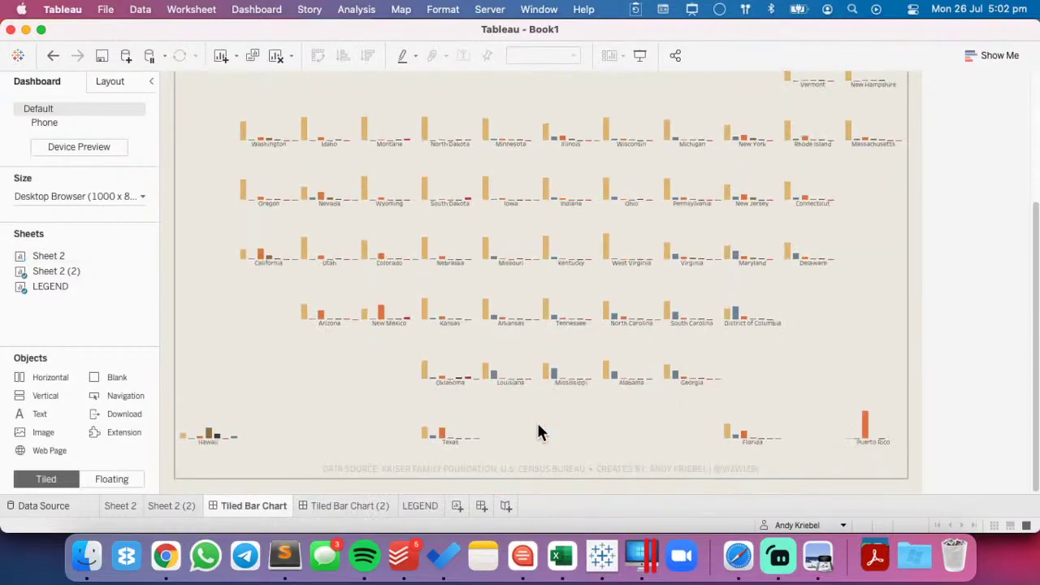
{"action": "double_click", "coordinate": [488, 468]}
{"action": "key", "text": "super+c"}
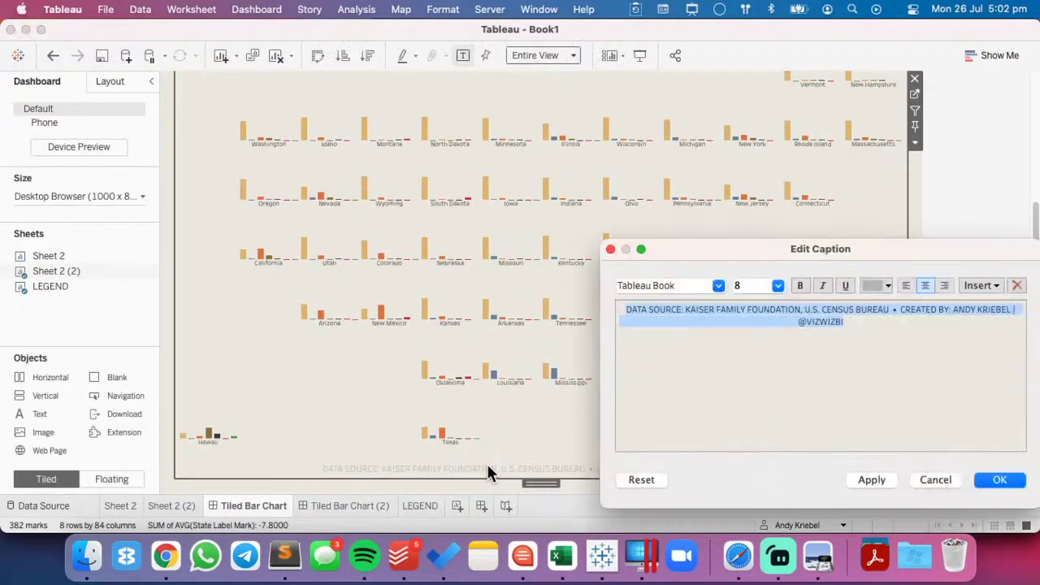
{"action": "left_click", "coordinate": [1000, 479]}
{"action": "scroll", "coordinate": [409, 353], "scroll_direction": "up", "scroll_amount": 5}
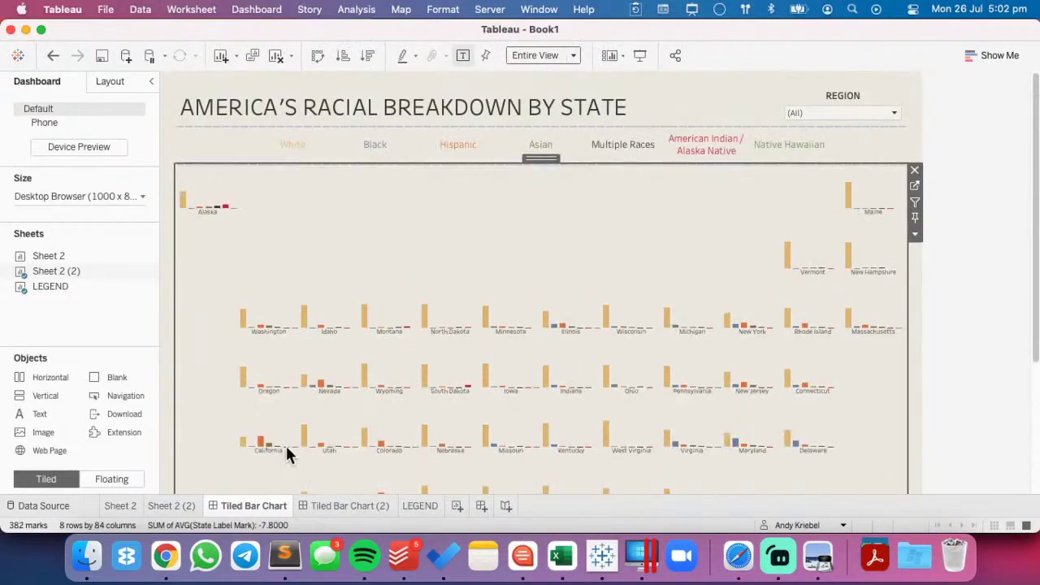
- Show the Sheet 2 caption on Tiled Bar Chart (2) and replace its text with the copied source caption, centred
{"action": "left_click", "coordinate": [327, 506]}
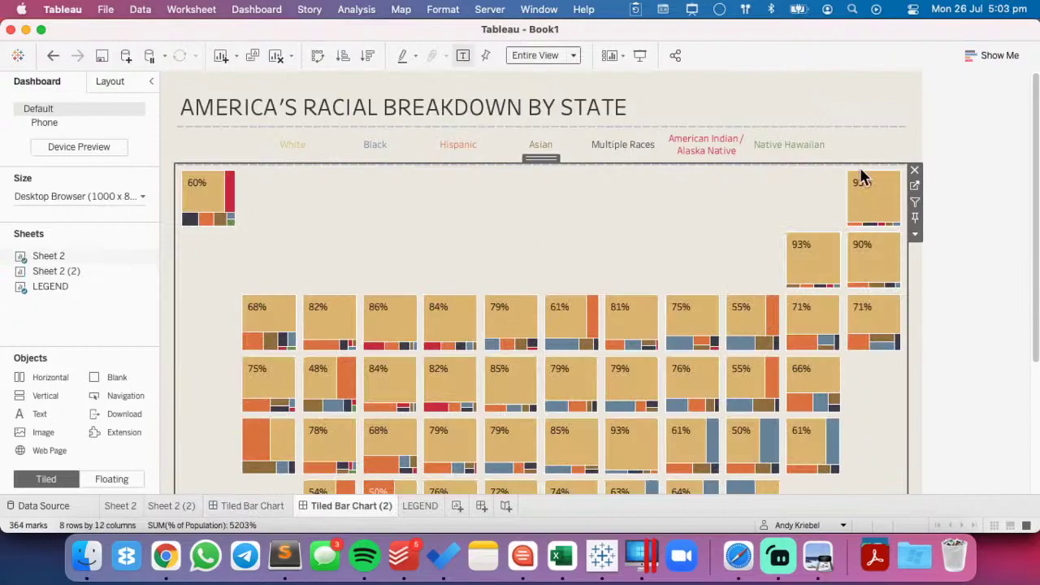
{"action": "left_click", "coordinate": [915, 236]}
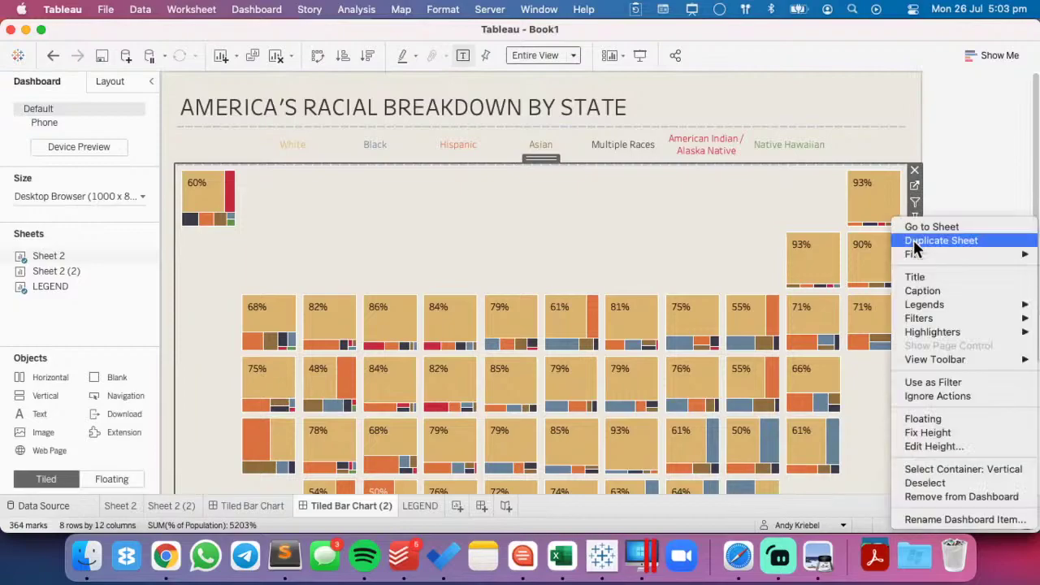
{"action": "left_click", "coordinate": [922, 291]}
{"action": "scroll", "coordinate": [571, 299], "scroll_direction": "down", "scroll_amount": 5}
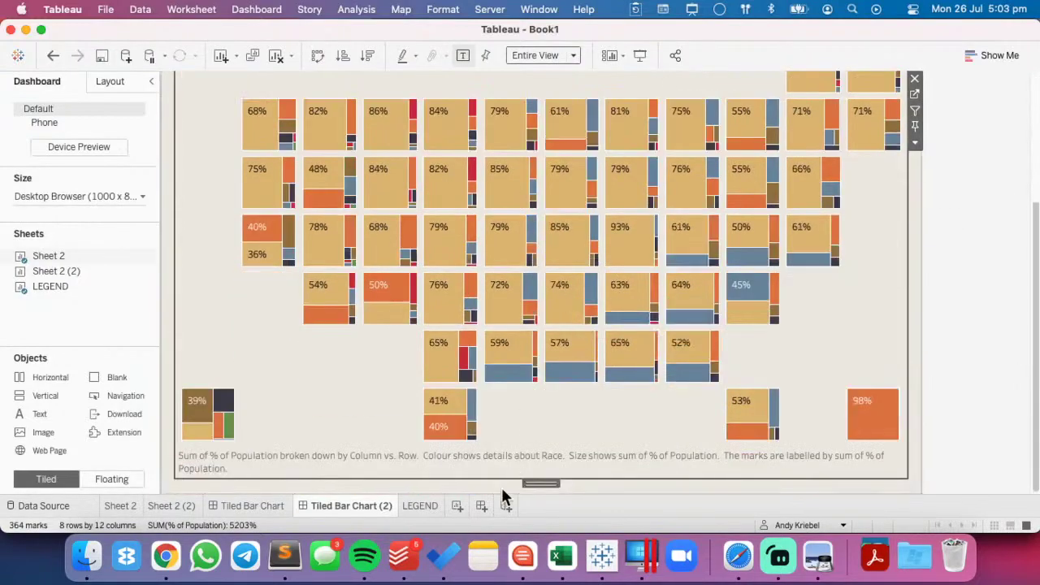
{"action": "double_click", "coordinate": [511, 462]}
{"action": "key", "text": "super+v"}
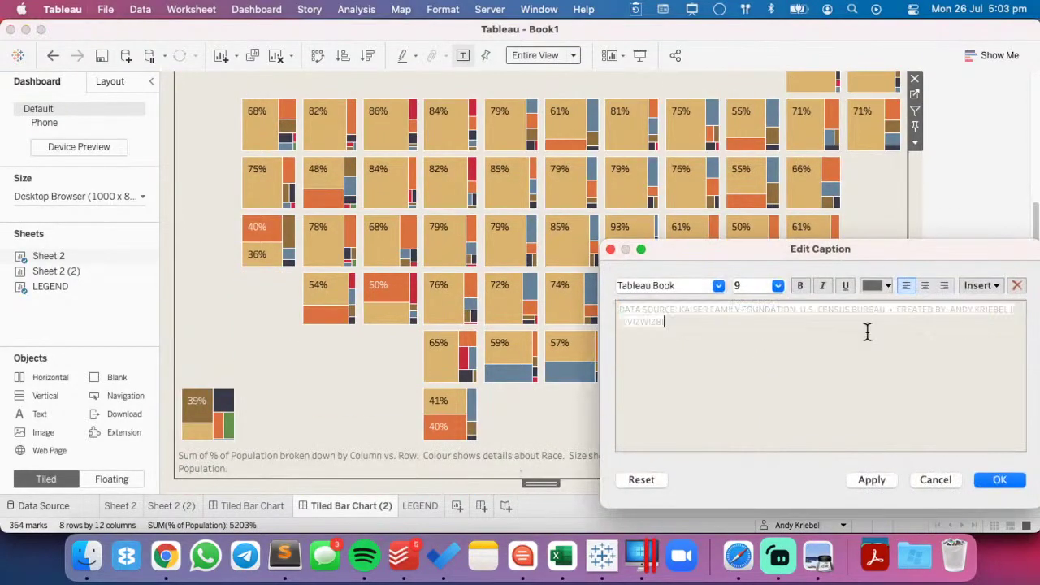
{"action": "left_click", "coordinate": [925, 286]}
{"action": "left_click", "coordinate": [998, 480]}
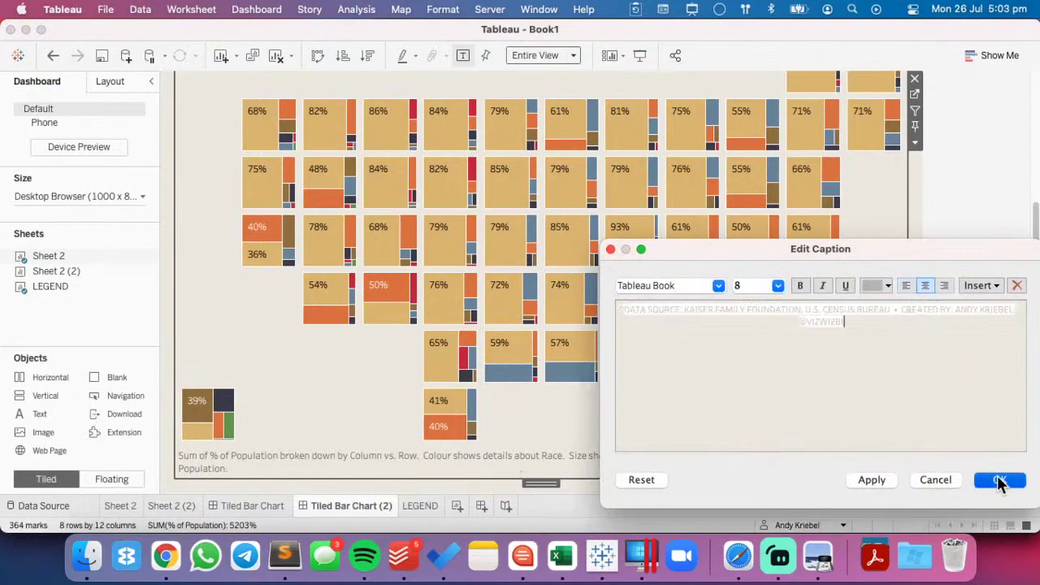
{"action": "scroll", "coordinate": [998, 279], "scroll_direction": "up", "scroll_amount": 5}
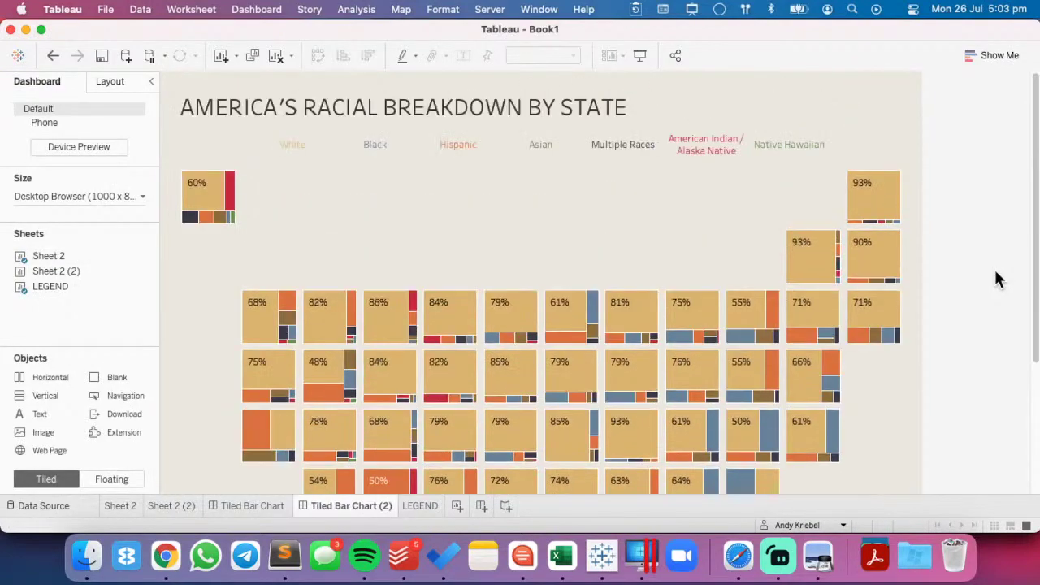
- Test the legend highlighting on the treemap from Native Hawaiian through to Hispanic, and clear the selection
{"action": "left_click", "coordinate": [771, 152]}
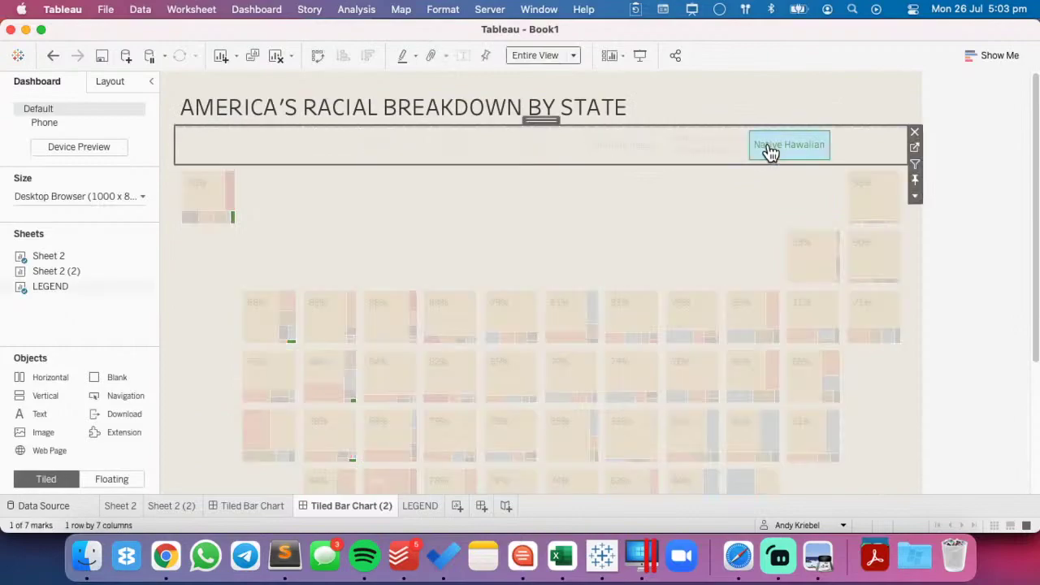
{"action": "left_click", "coordinate": [708, 146]}
{"action": "left_click", "coordinate": [623, 146]}
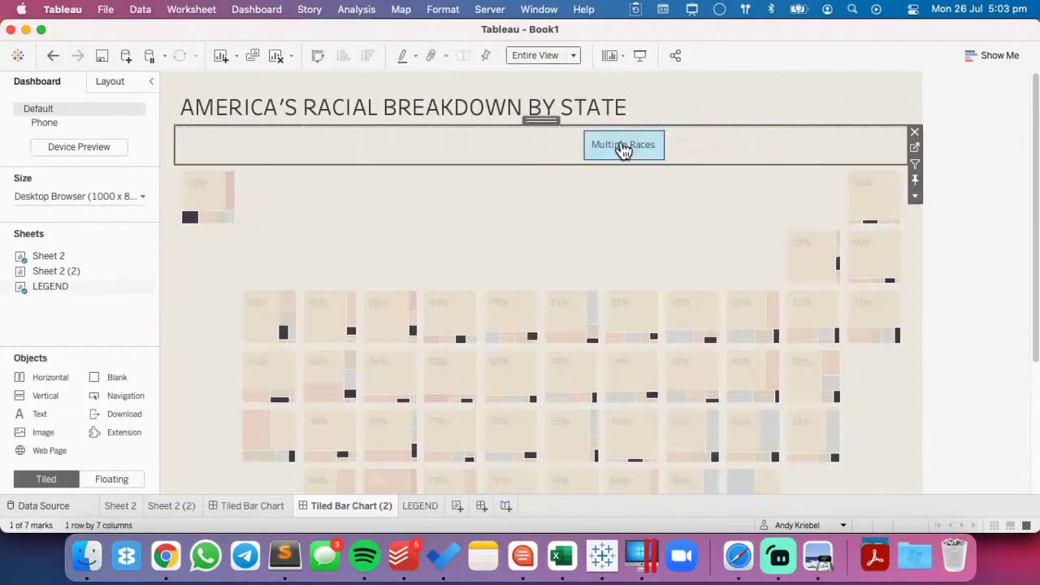
{"action": "left_click", "coordinate": [519, 150]}
{"action": "left_click", "coordinate": [446, 148]}
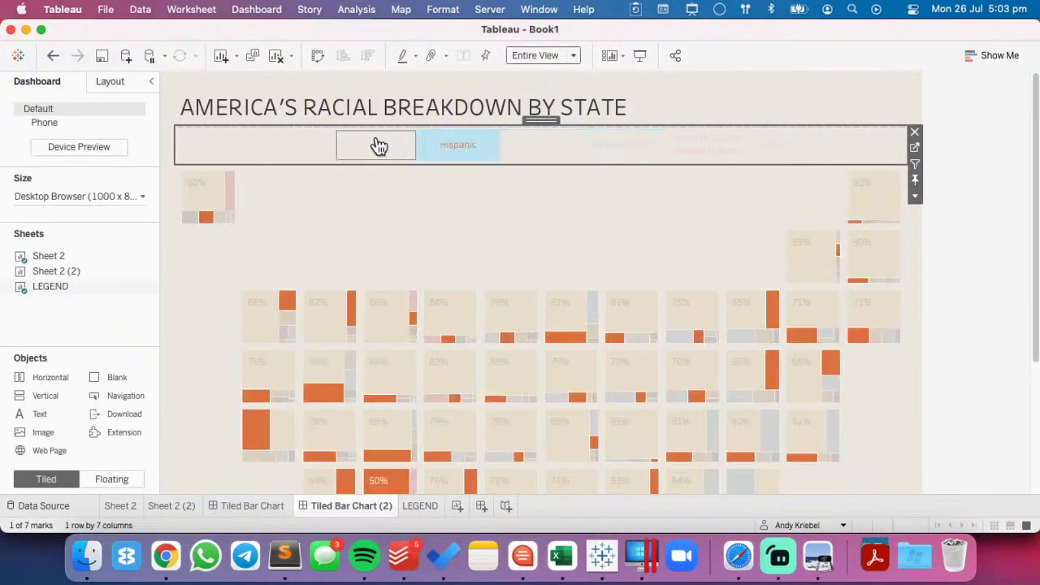
{"action": "left_click", "coordinate": [449, 232]}
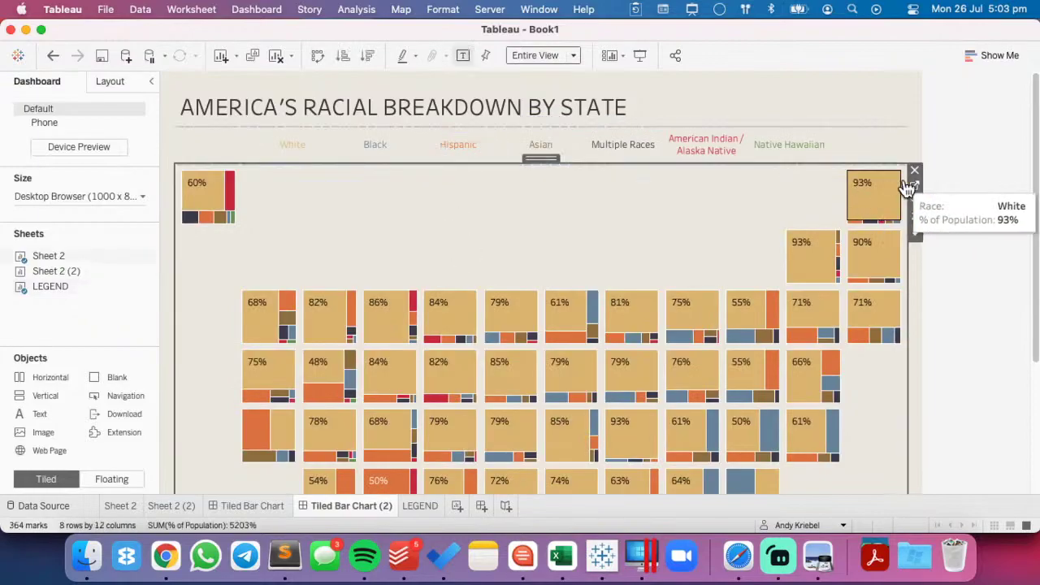
- Open the treemap's source sheet, Sheet 2, and limit its mark labels to highlighted marks
{"action": "left_click", "coordinate": [913, 186]}
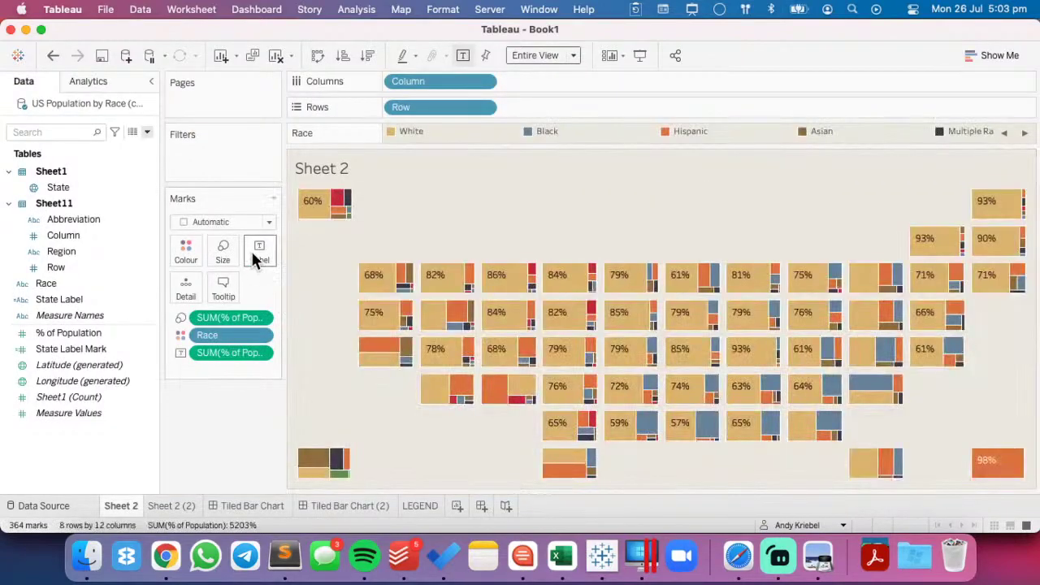
{"action": "left_click", "coordinate": [259, 250]}
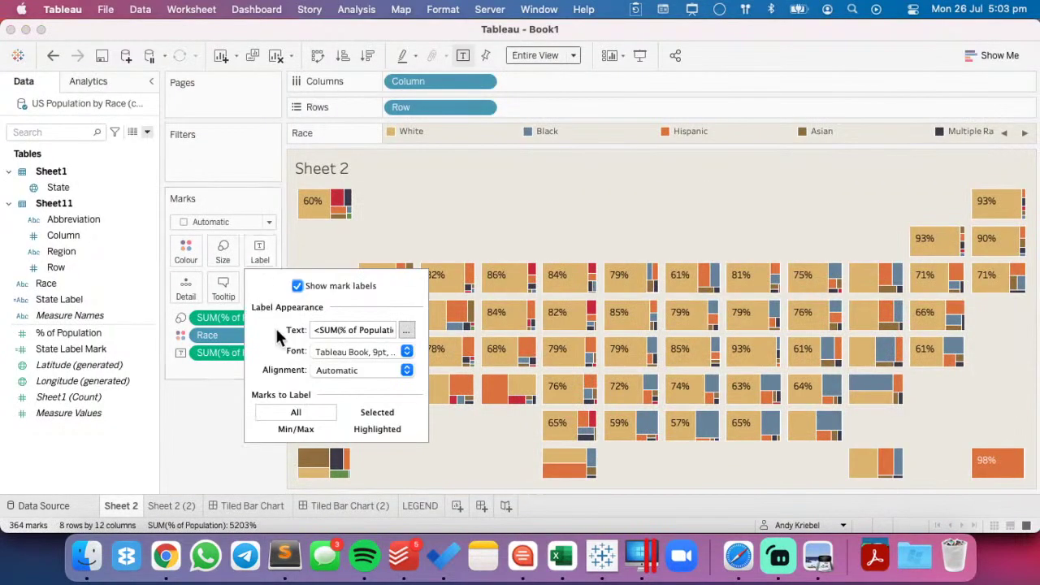
{"action": "left_click", "coordinate": [359, 427]}
{"action": "left_click", "coordinate": [443, 213]}
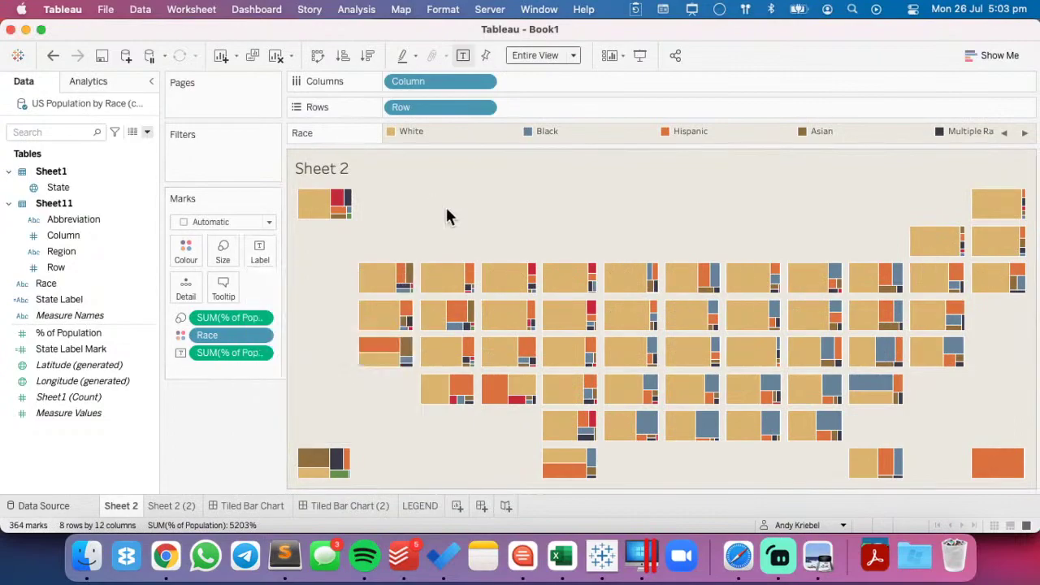
- Test the highlighted-only labels on Tiled Bar Chart (2) with the Hispanic and Asian legend entries, and clear the selection
{"action": "left_click", "coordinate": [367, 505]}
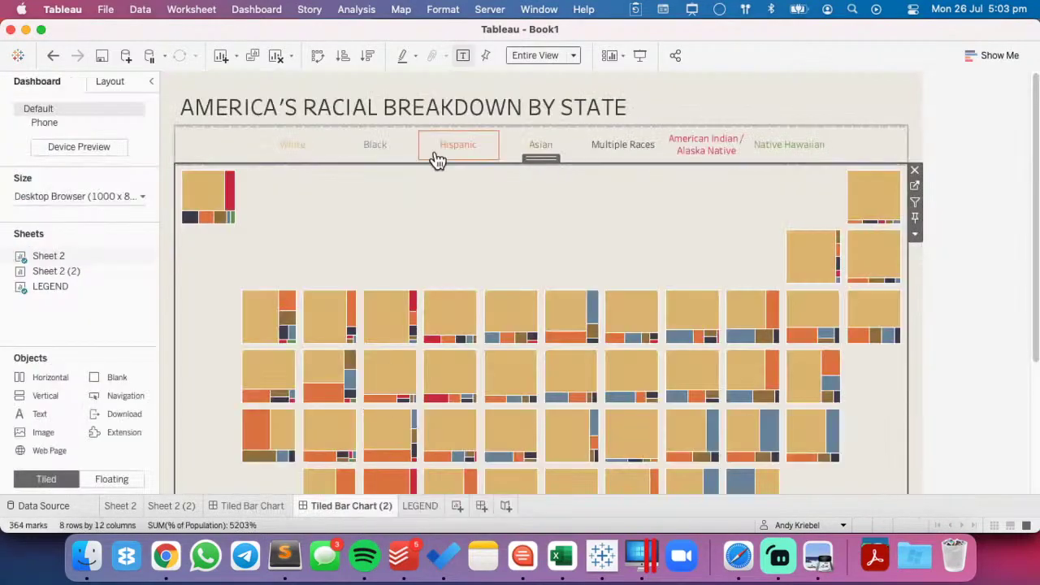
{"action": "left_click", "coordinate": [455, 147]}
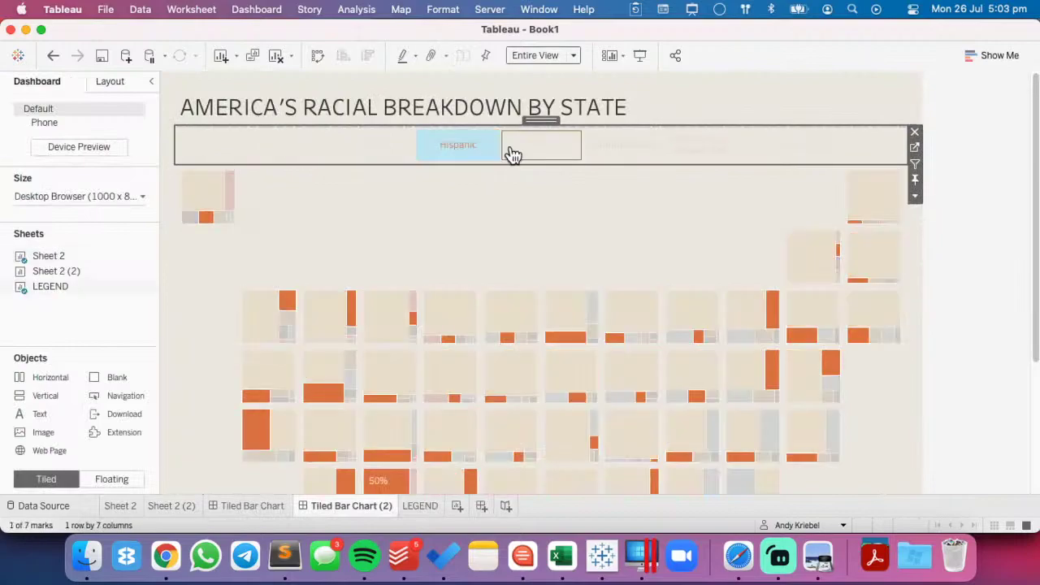
{"action": "left_click", "coordinate": [535, 153]}
{"action": "left_click", "coordinate": [460, 153]}
{"action": "left_click", "coordinate": [460, 154]}
{"action": "left_click", "coordinate": [572, 224]}
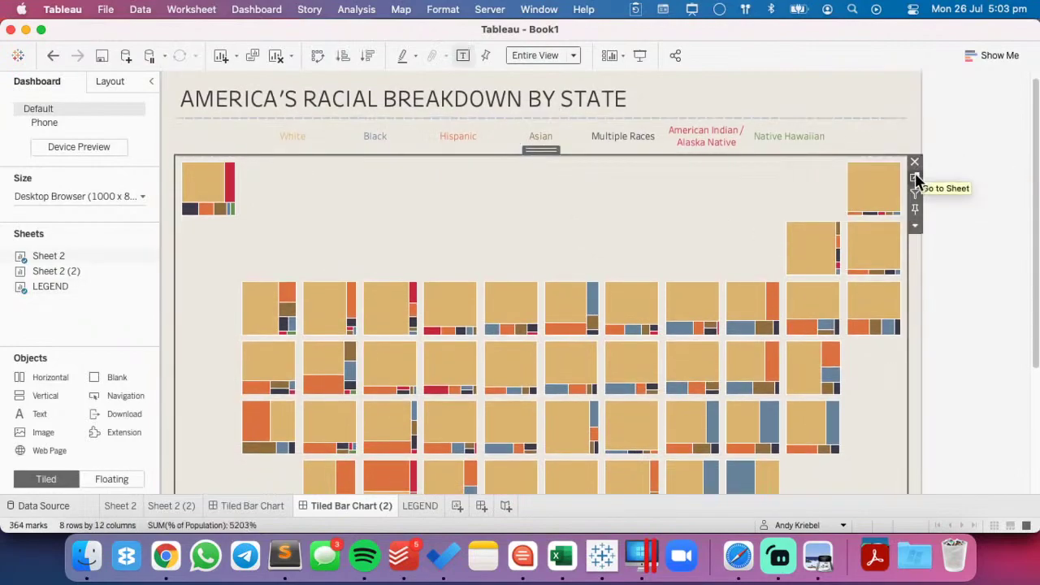
{"action": "left_click", "coordinate": [915, 178]}
{"action": "left_click", "coordinate": [259, 251]}
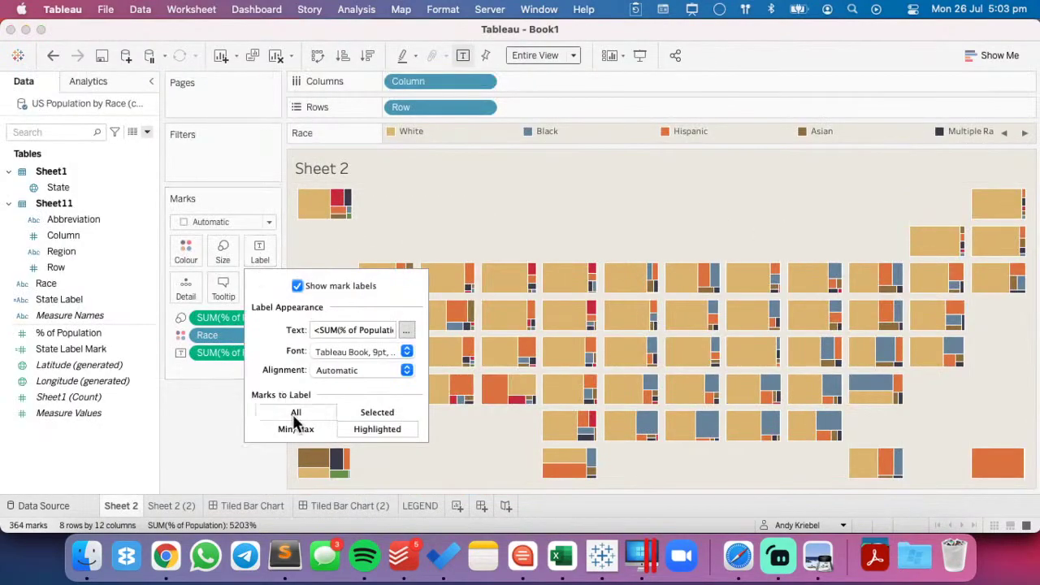
{"action": "left_click", "coordinate": [202, 398]}
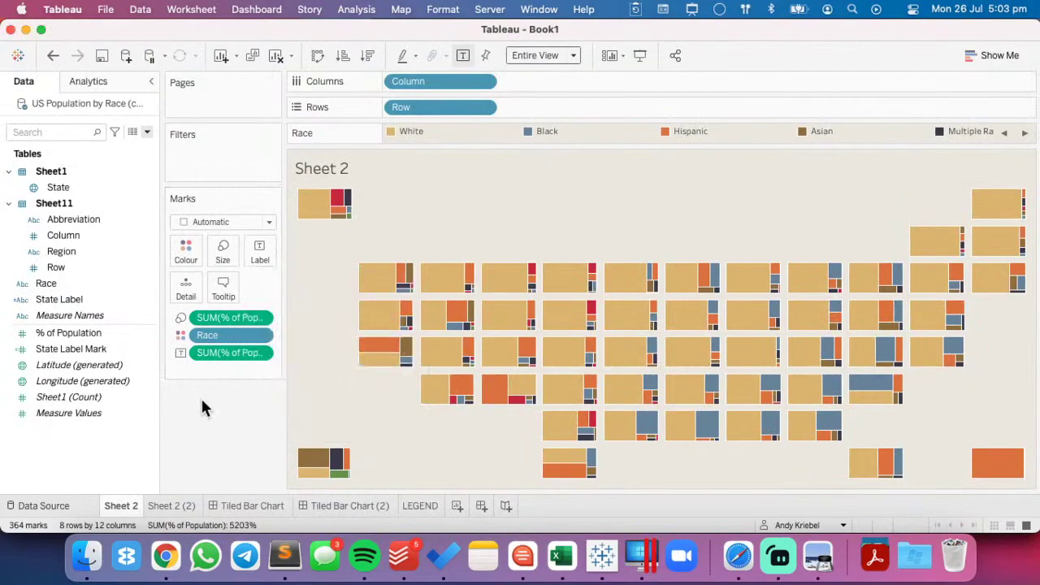
- Rename the Tiled Bar Chart (2) dashboard as Tiled Tree Map
{"action": "left_click", "coordinate": [342, 503]}
{"action": "double_click", "coordinate": [340, 505]}
{"action": "type", "text": "Tree Map"}
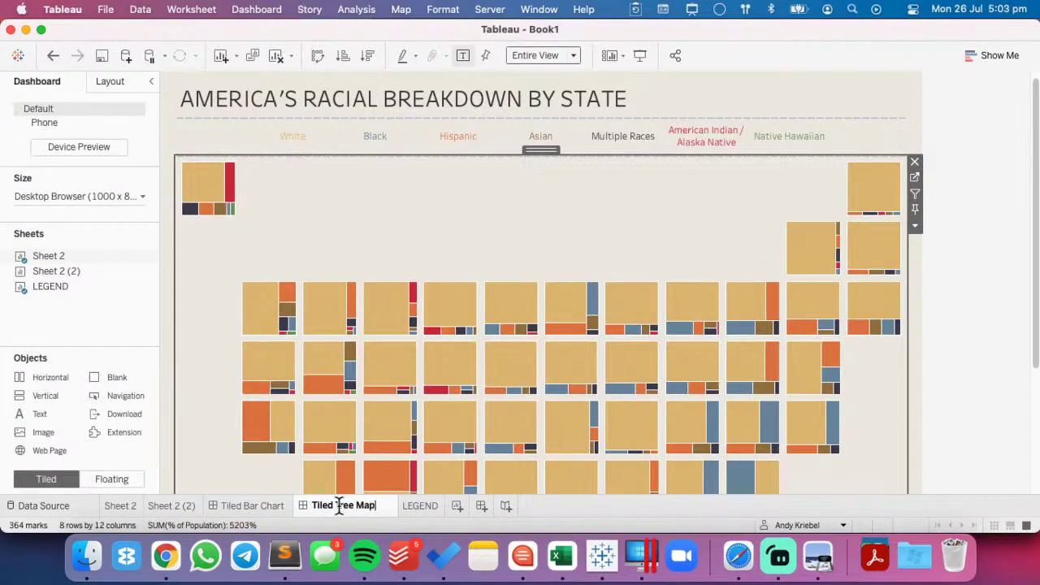
{"action": "key", "text": "Return"}
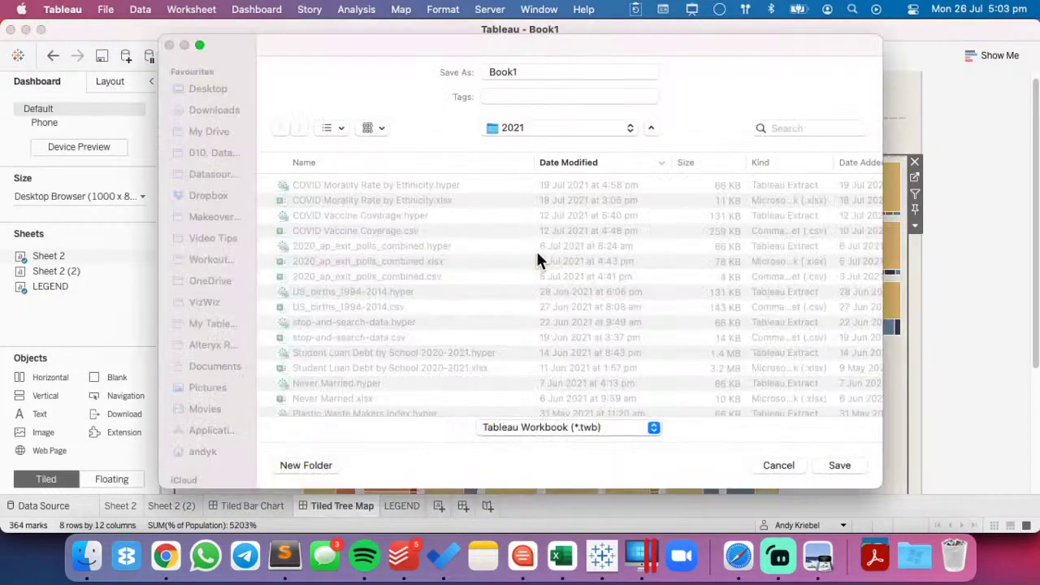
- Choose the 2021 folder inside Makeover Monday as the save location for the workbook
{"action": "left_click", "coordinate": [213, 216]}
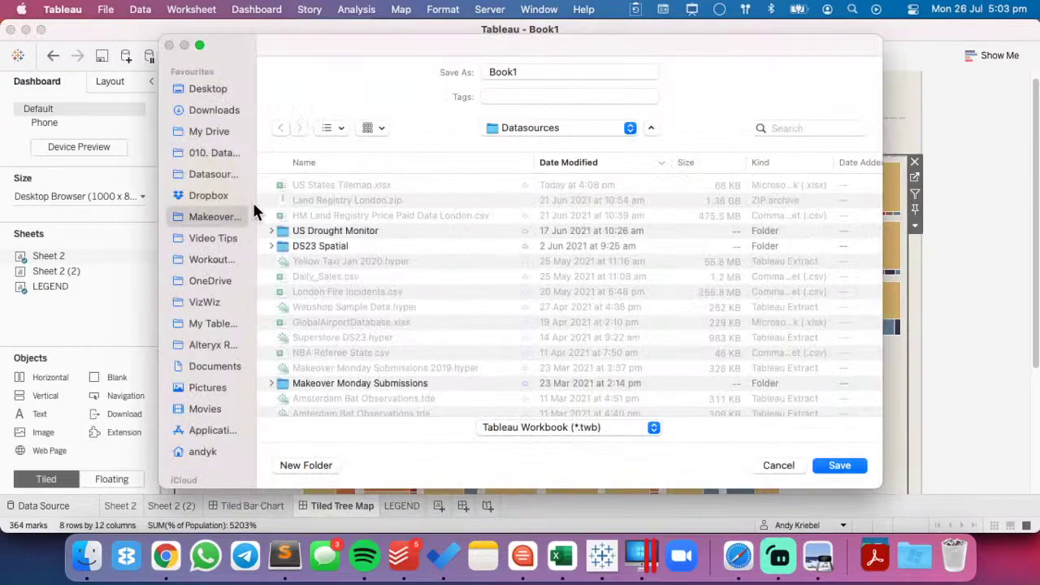
{"action": "left_click", "coordinate": [284, 185]}
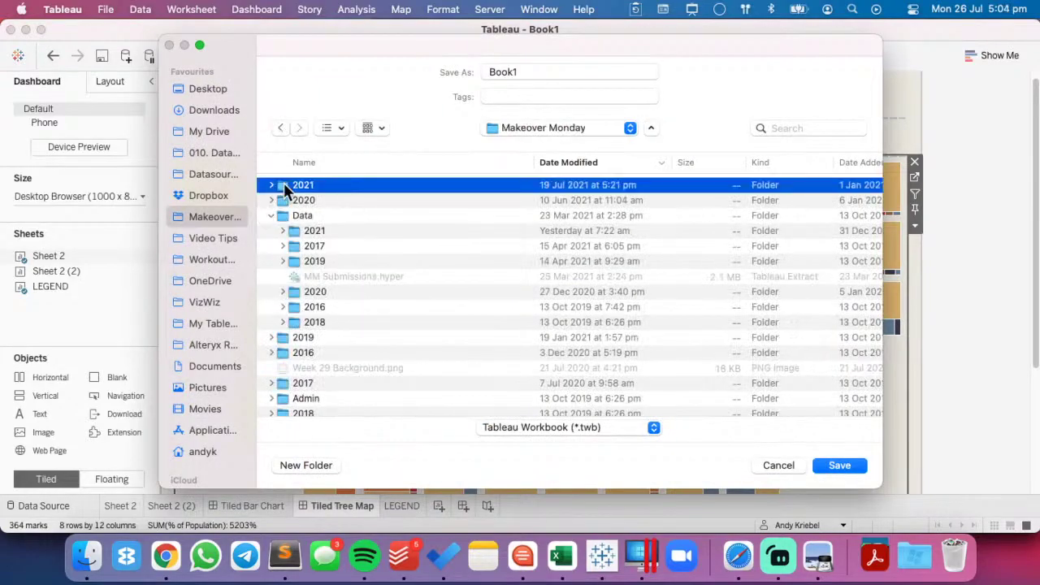
{"action": "double_click", "coordinate": [283, 184]}
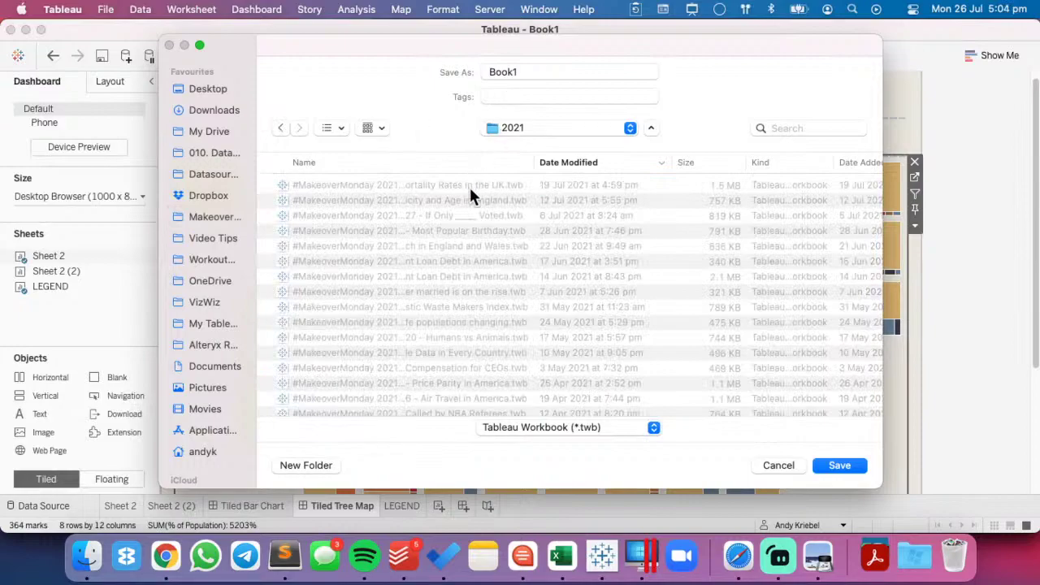
- Save the workbook as "#MakeoverMonday 2021 Week 30 - Americas Racial Breakdown by State", without an apostrophe
{"action": "type", "text": "#MakeoverMonday 2021 Week 29 -"}
{"action": "left_click", "coordinate": [632, 72]}
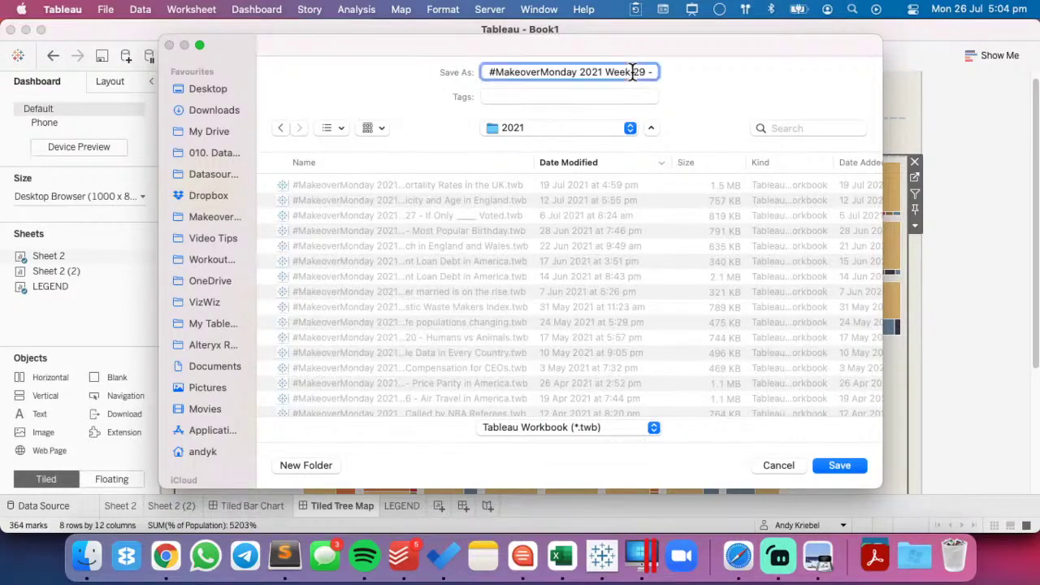
{"action": "key", "text": "shift+super+Right"}
{"action": "key", "text": "BackSpace"}
{"action": "type", "text": "30-v"}
{"action": "key", "text": "BackSpace"}
{"action": "key", "text": "BackSpace"}
{"action": "type", "text": "- America"}
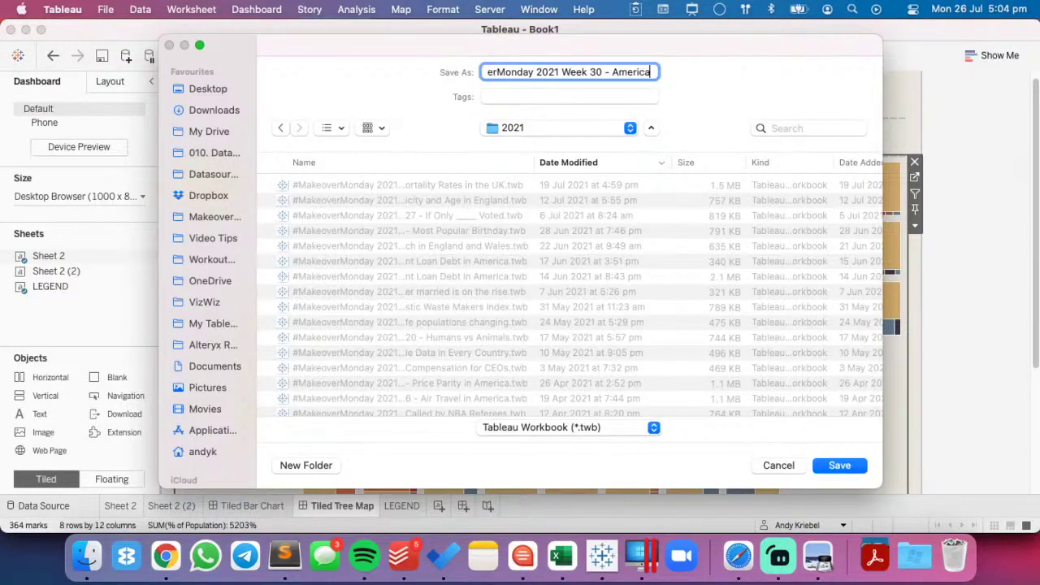
{"action": "type", "text": "s"}
{"action": "key", "text": "BackSpace"}
{"action": "type", "text": "'s"}
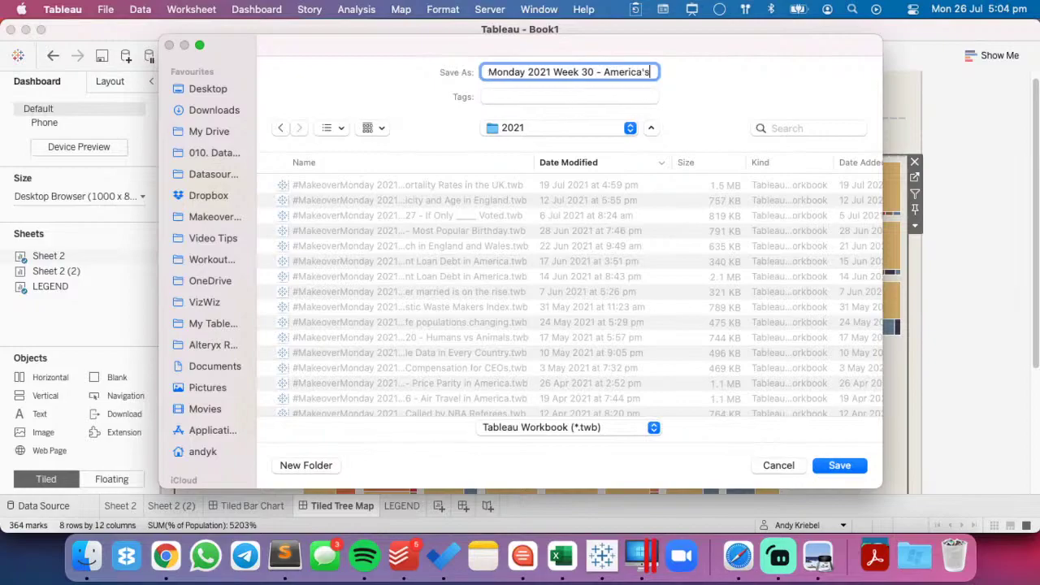
{"action": "type", "text": " Racial Bre"}
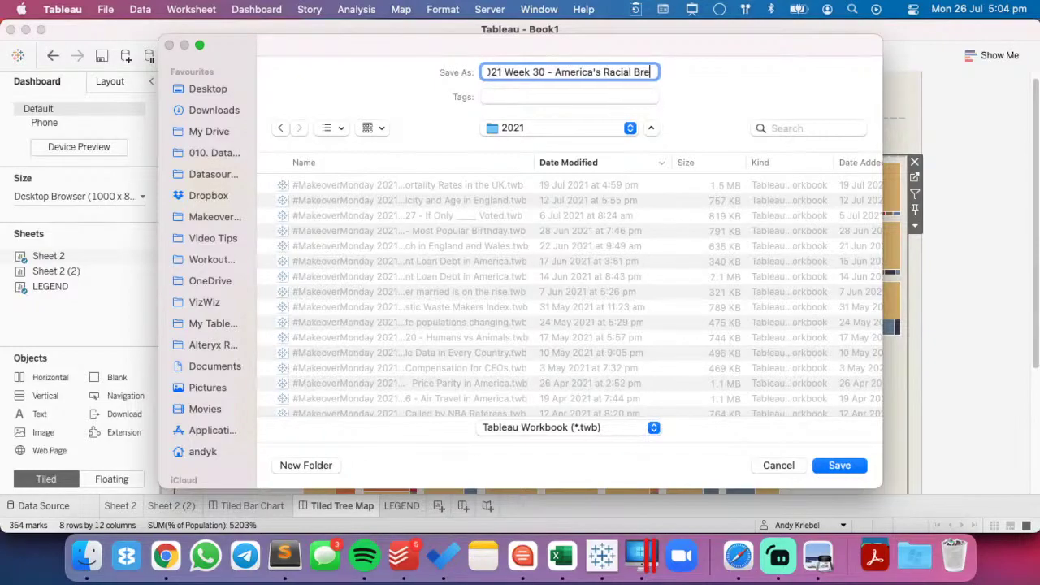
{"action": "type", "text": "akdown by State"}
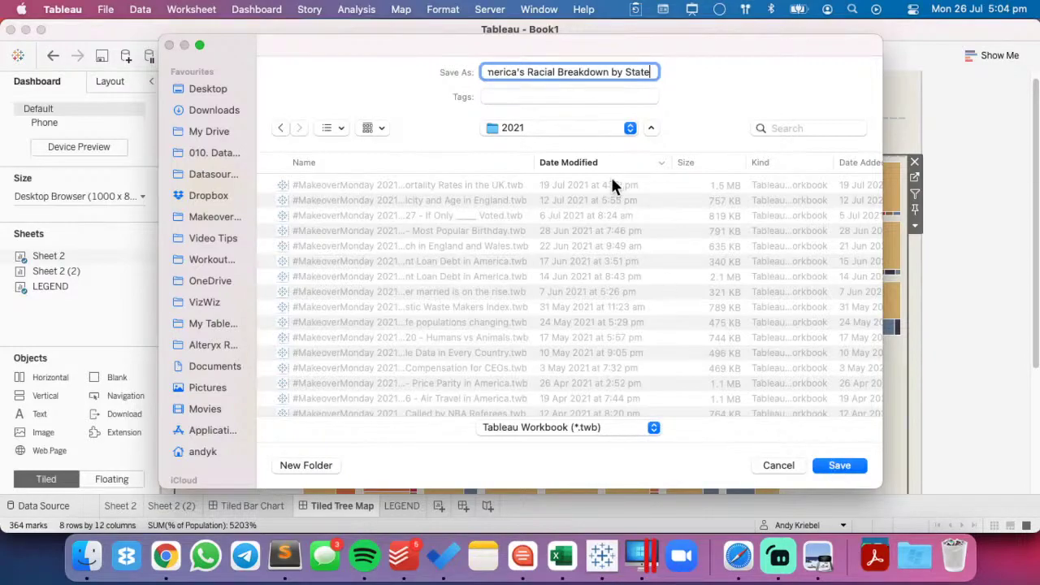
{"action": "left_click", "coordinate": [519, 71]}
{"action": "left_click", "coordinate": [836, 468]}
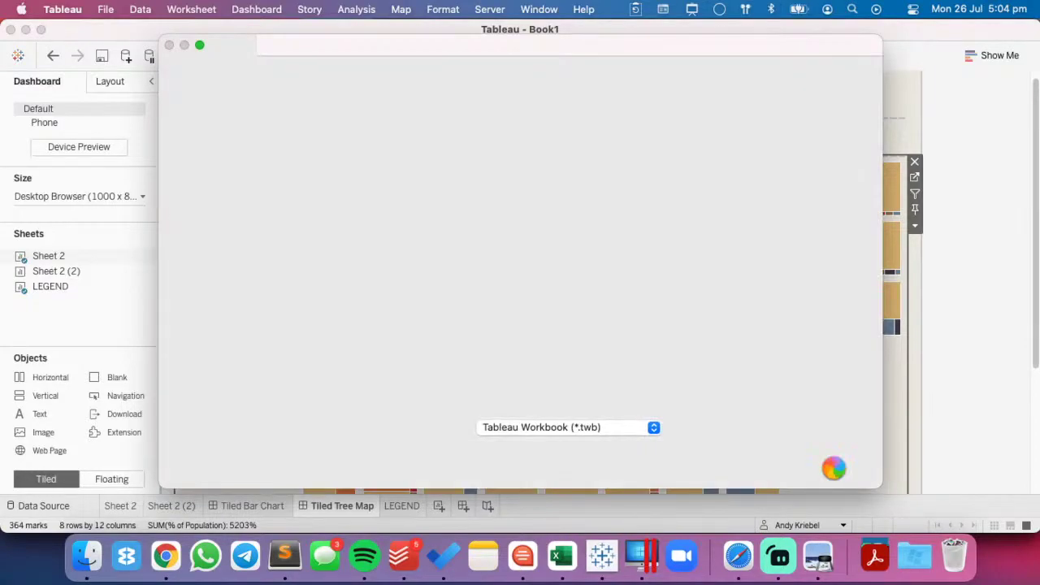
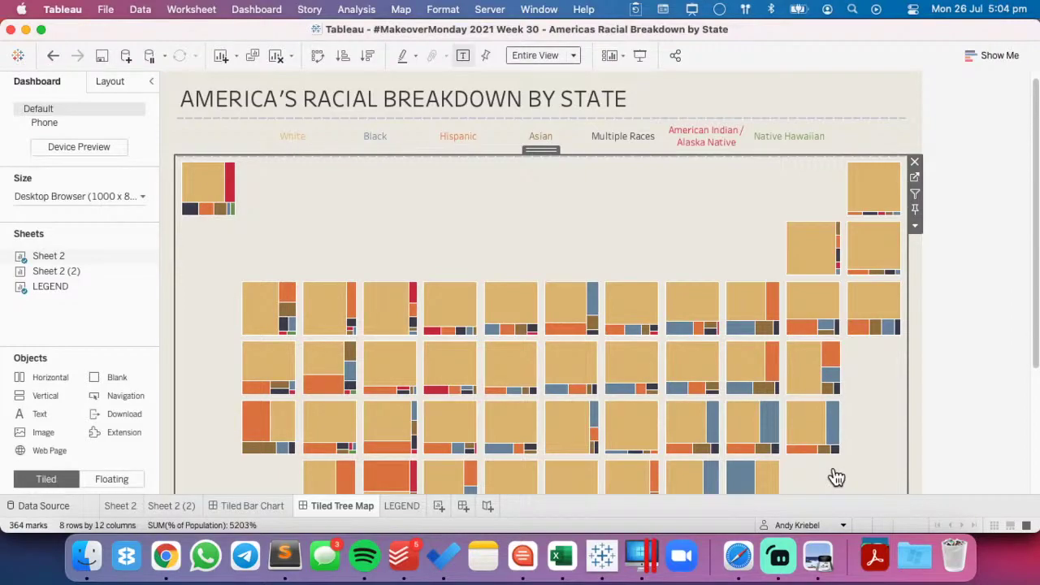
- Test the Tiled Tree Map highlighting for Multiple Races, American Indian / Alaska Native, Native Hawaiian, Black and White, and clear the selection
{"action": "left_click", "coordinate": [633, 143]}
{"action": "left_click", "coordinate": [699, 142]}
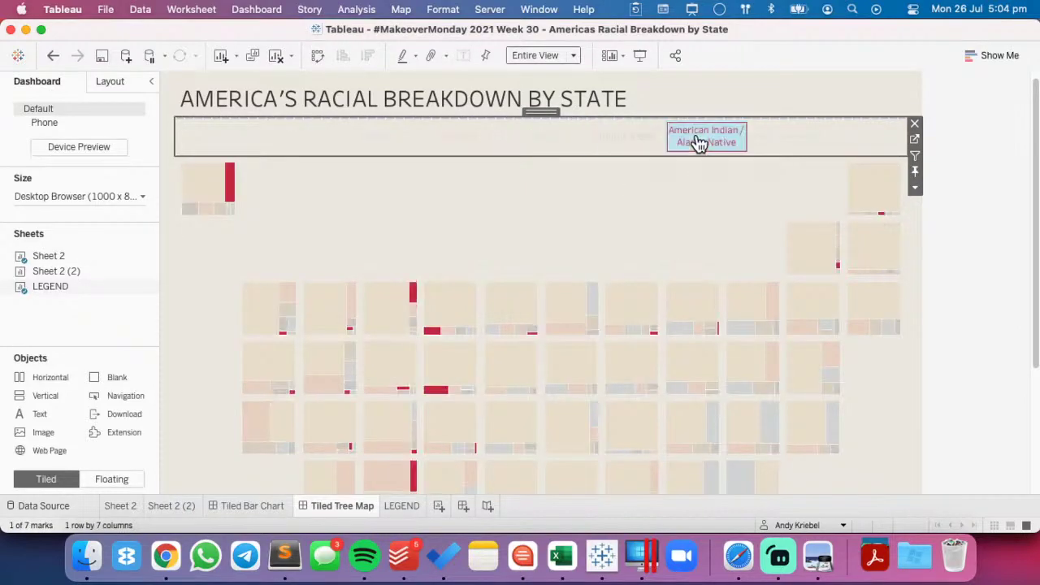
{"action": "left_click", "coordinate": [776, 139]}
{"action": "left_click", "coordinate": [397, 141]}
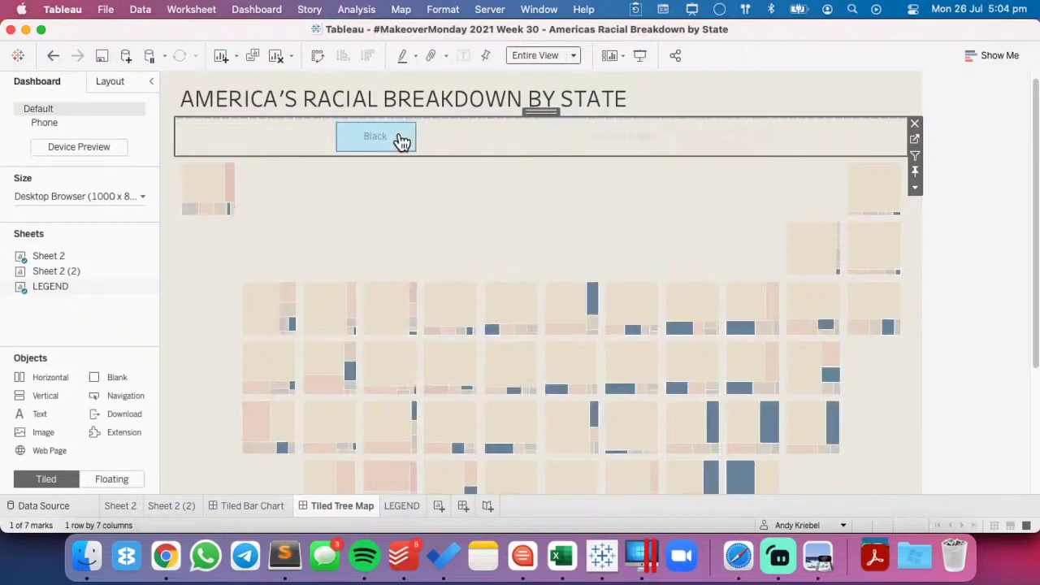
{"action": "left_click", "coordinate": [289, 145]}
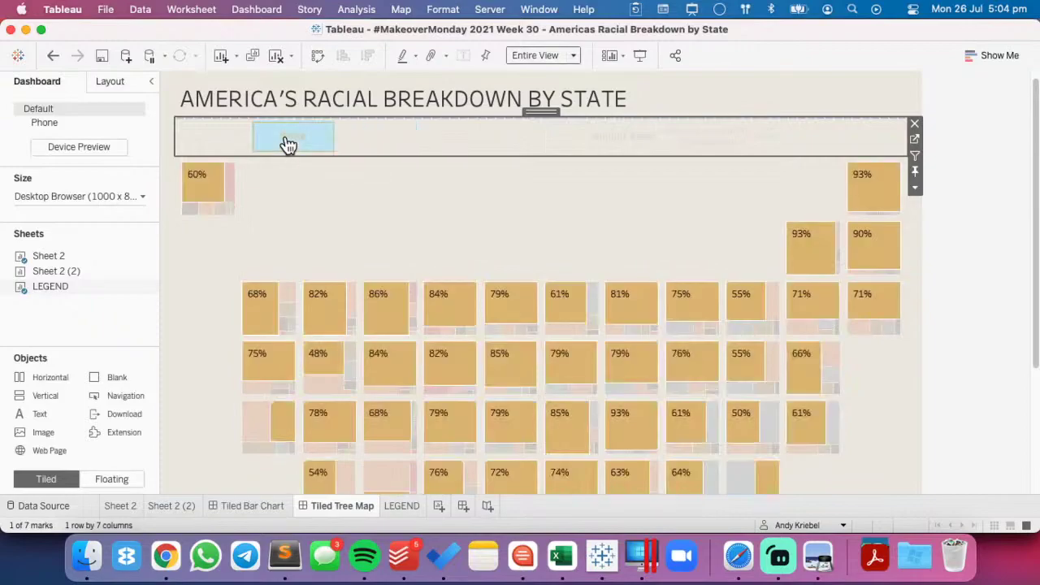
{"action": "left_click", "coordinate": [289, 145]}
{"action": "left_click", "coordinate": [373, 213]}
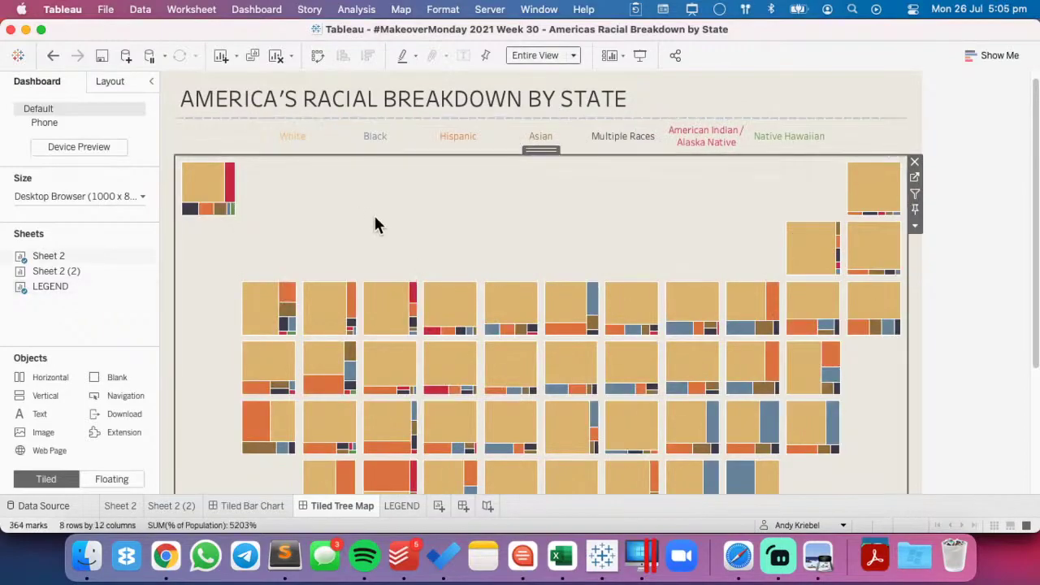
- Set the Sheet 2 mark label font to size 7 and its colour to Match Mark Colour
{"action": "left_click", "coordinate": [914, 195]}
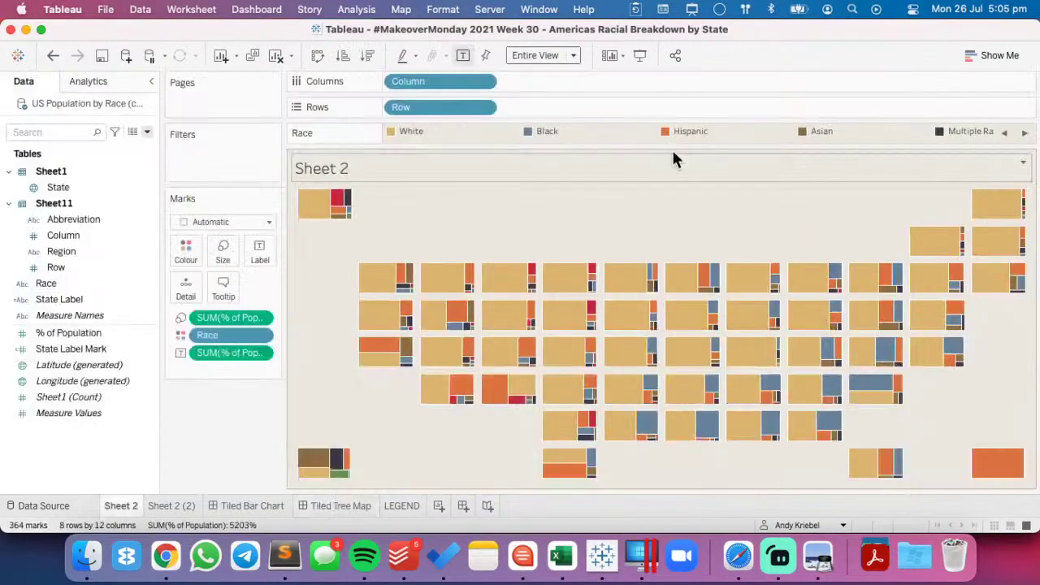
{"action": "left_click", "coordinate": [258, 253]}
{"action": "left_click", "coordinate": [359, 350]}
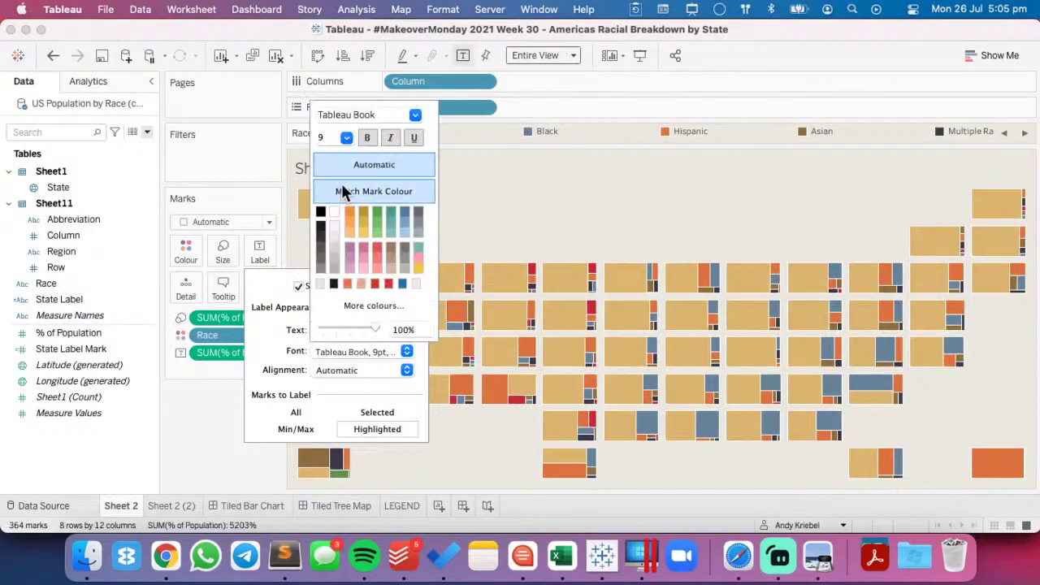
{"action": "left_click", "coordinate": [323, 140]}
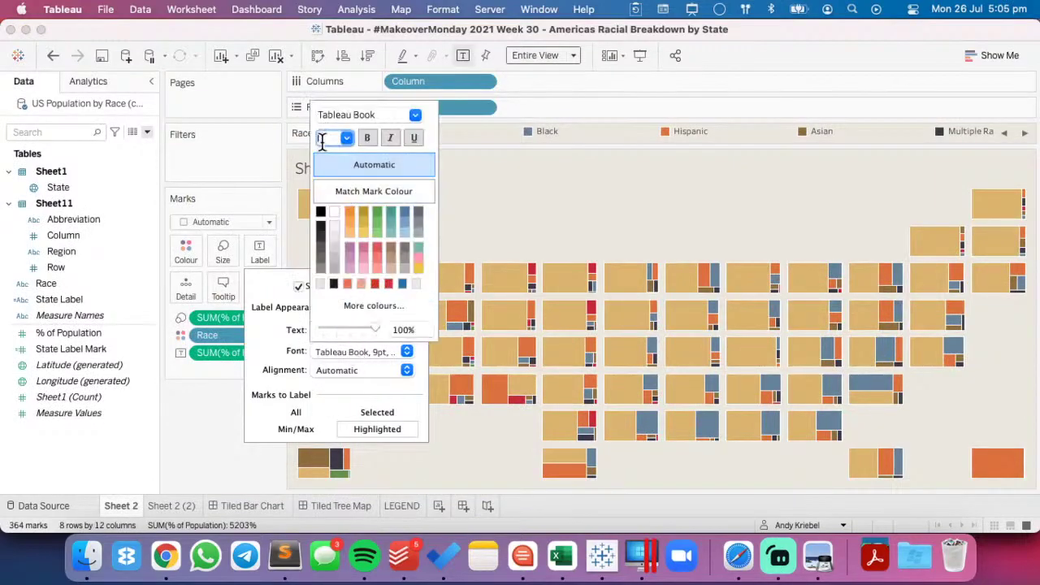
{"action": "type", "text": "7"}
{"action": "key", "text": "Return"}
{"action": "left_click", "coordinate": [364, 199]}
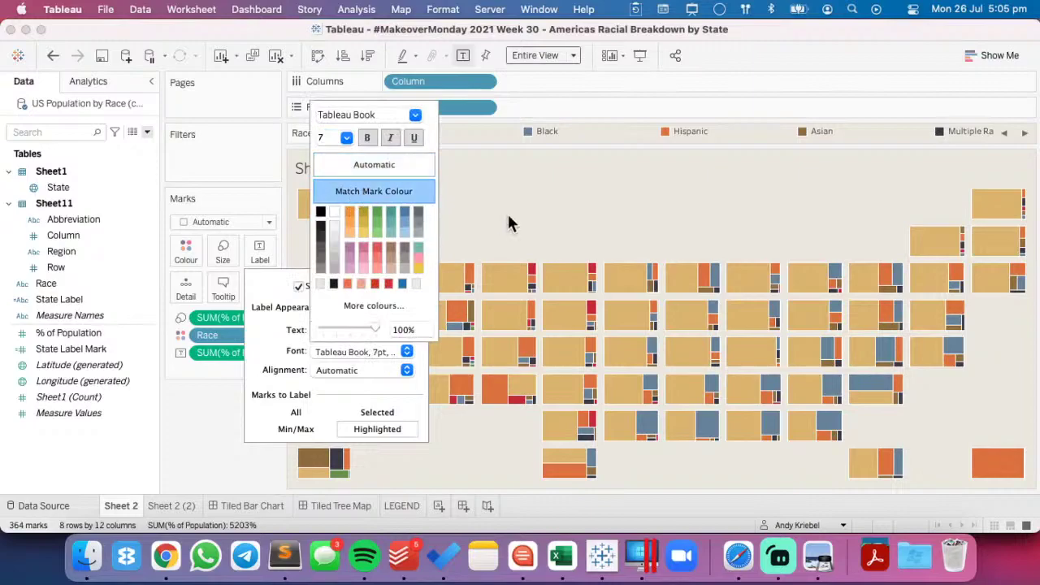
{"action": "left_click", "coordinate": [524, 208]}
- Highlight Black in the Sheet 2 Race legend to check the labels, clear it, and review the label settings
{"action": "left_click", "coordinate": [546, 132]}
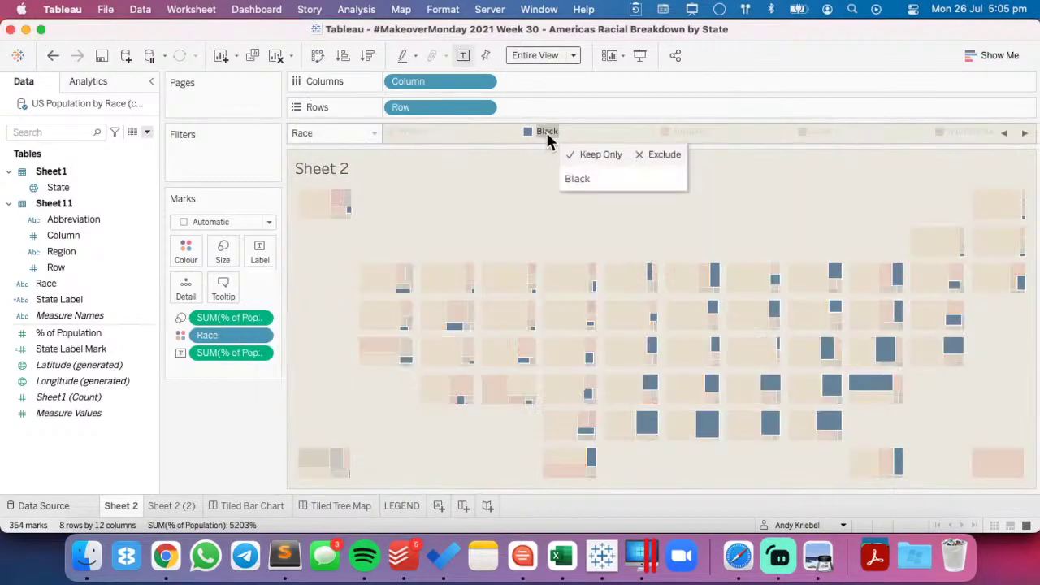
{"action": "left_click", "coordinate": [495, 209]}
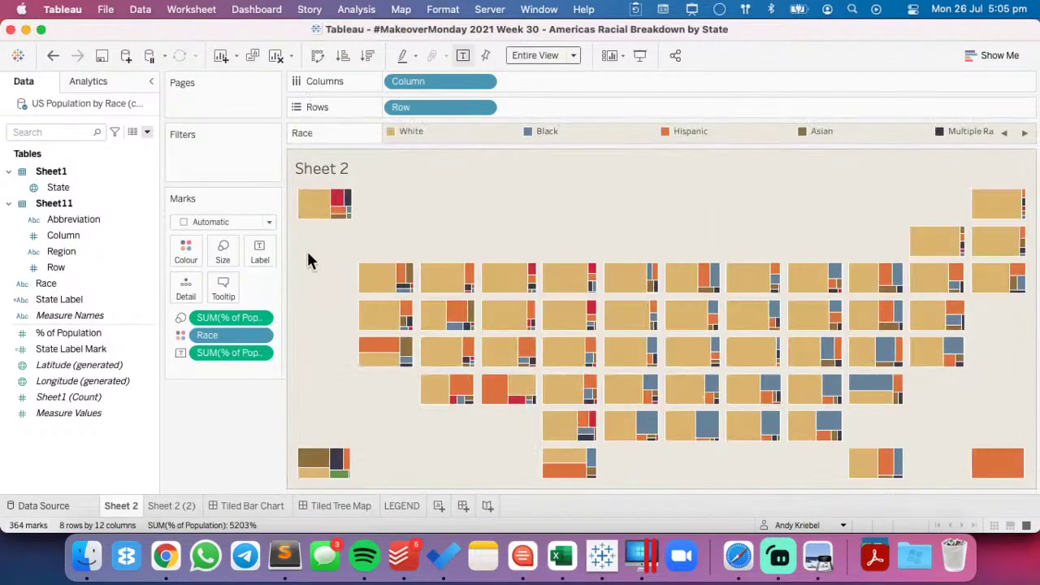
{"action": "left_click", "coordinate": [259, 251]}
{"action": "left_click", "coordinate": [451, 216]}
- Test the restyled labels on Tiled Tree Map by highlighting Asian, Multiple Races, American Indian / Alaska Native and White
{"action": "left_click", "coordinate": [340, 504]}
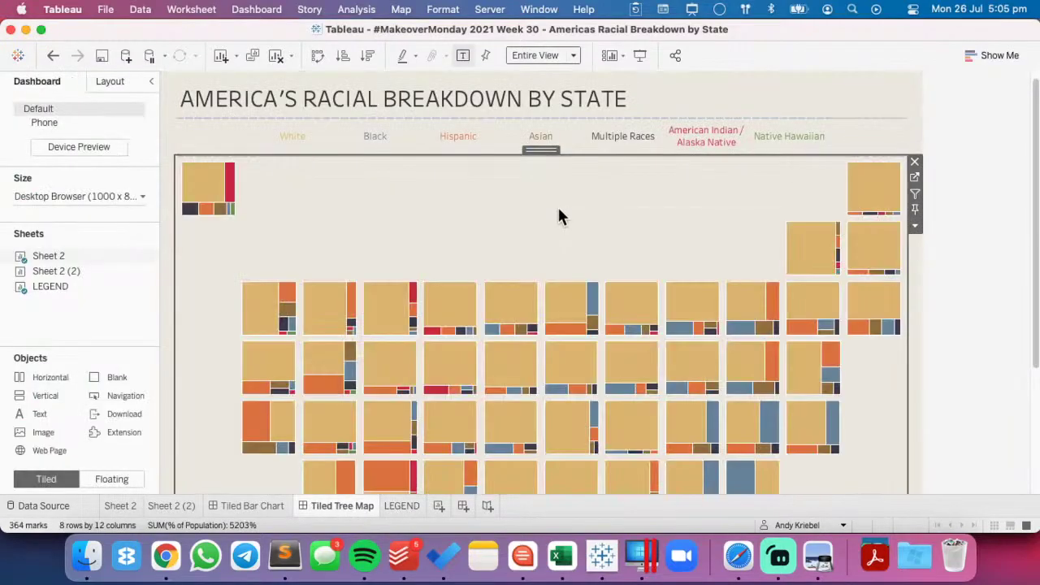
{"action": "left_click", "coordinate": [544, 140]}
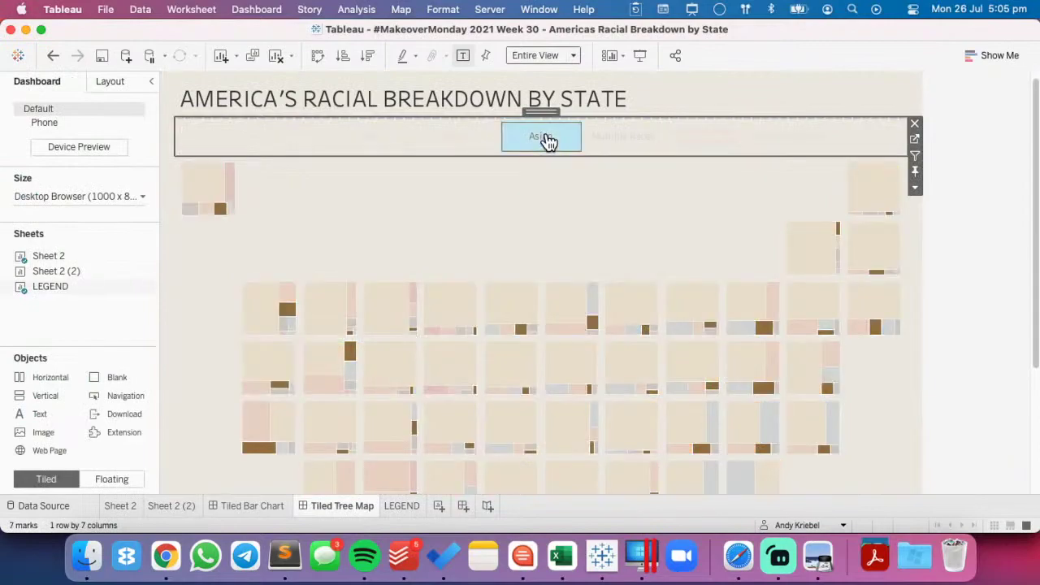
{"action": "left_click", "coordinate": [626, 138]}
{"action": "left_click", "coordinate": [690, 144]}
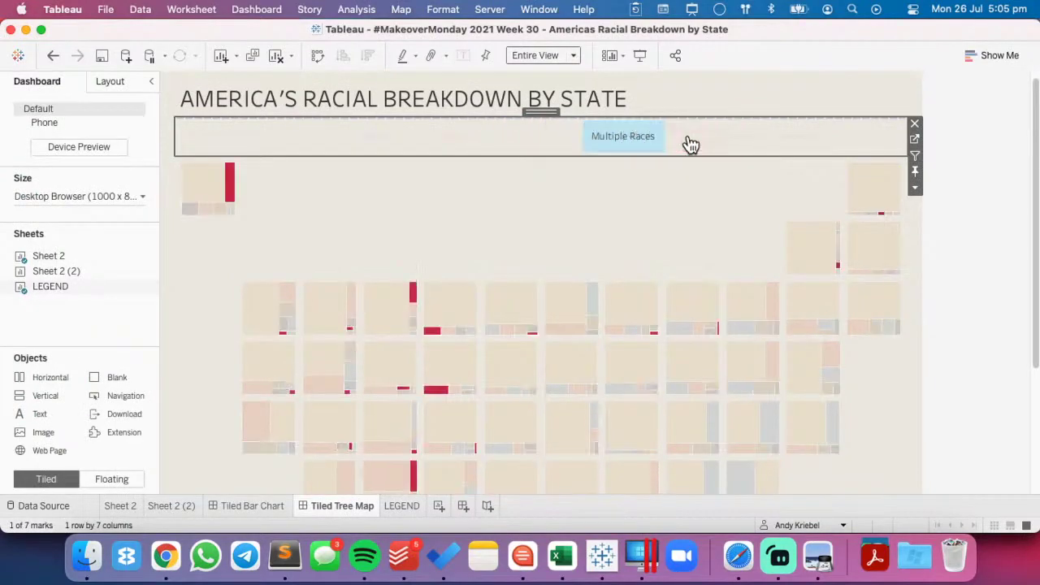
{"action": "left_click", "coordinate": [633, 149]}
{"action": "left_click", "coordinate": [631, 144]}
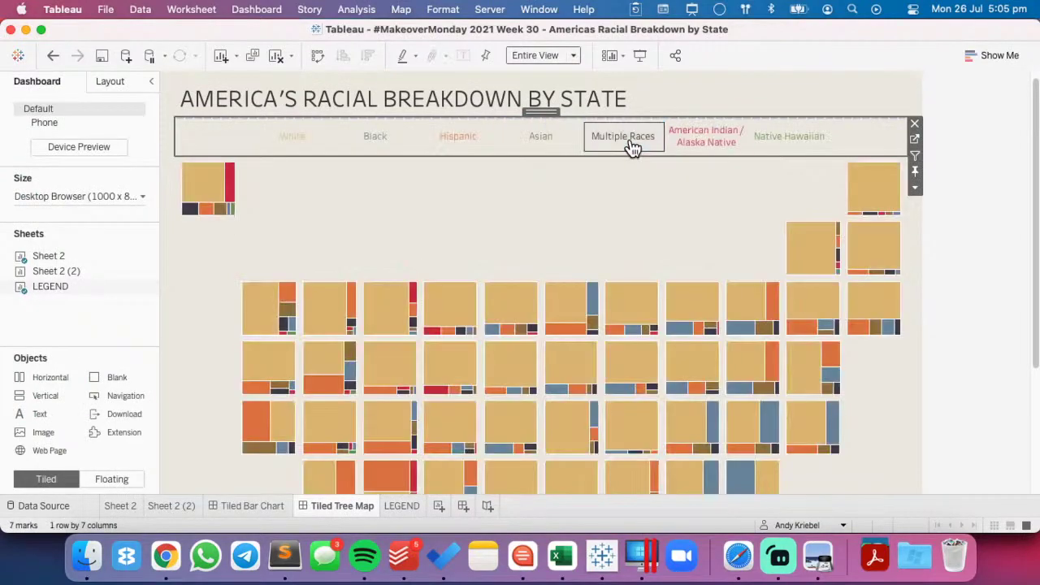
{"action": "left_click", "coordinate": [628, 212]}
{"action": "left_click", "coordinate": [332, 153]}
{"action": "left_click", "coordinate": [293, 144]}
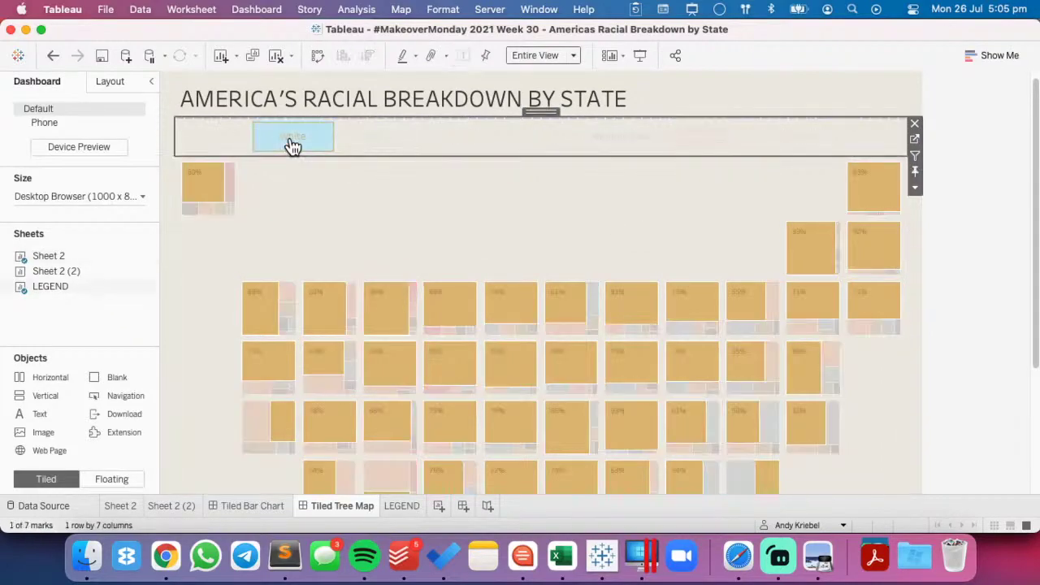
- Highlight Black in the Tiled Tree Map legend to check the labels and tooltips, and clear the selection
{"action": "left_click", "coordinate": [363, 144]}
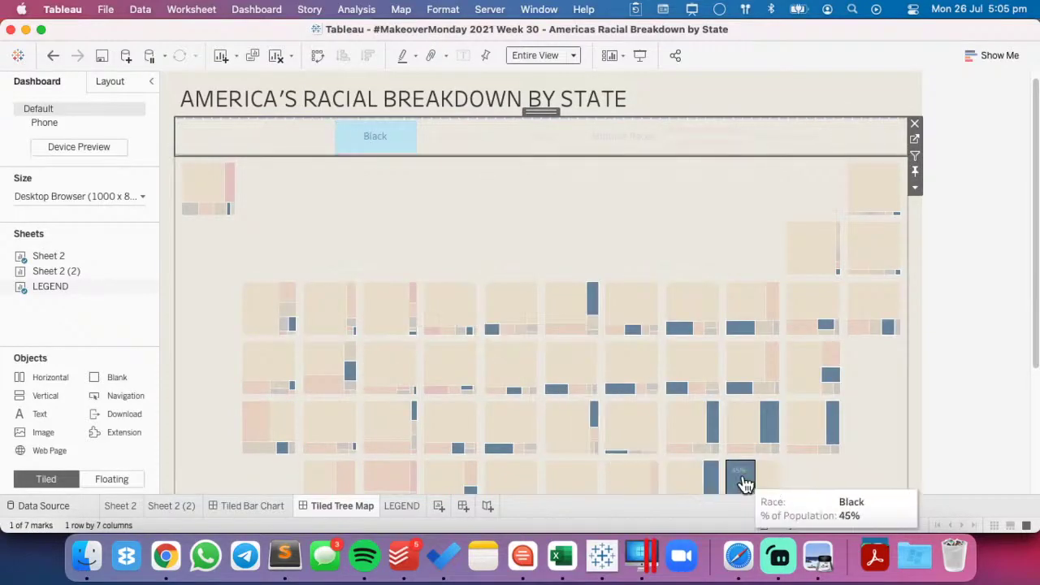
{"action": "left_click", "coordinate": [340, 147]}
{"action": "left_click", "coordinate": [348, 218]}
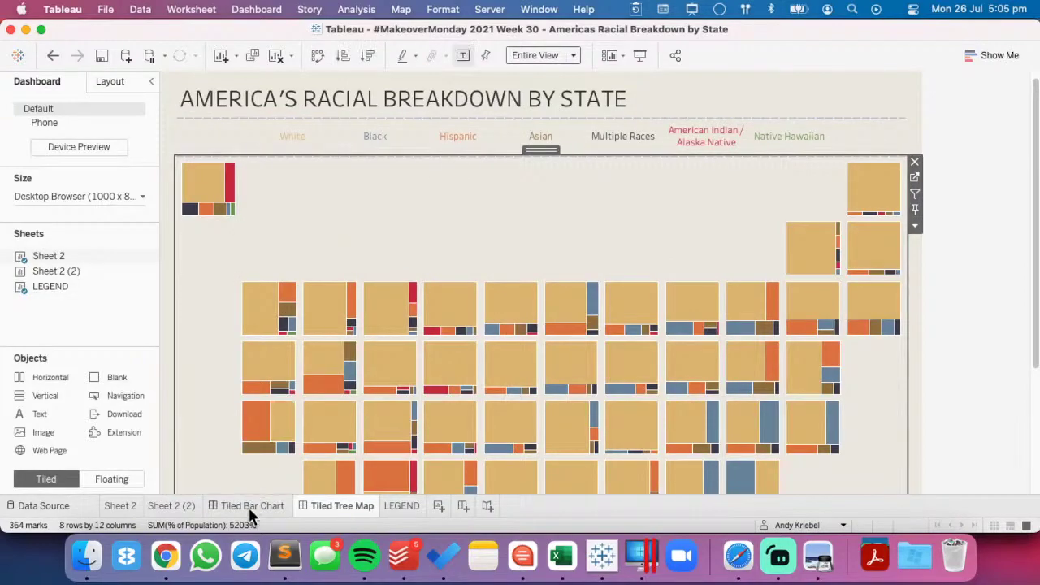
- Add State as a detail field to the marks on Sheet 2
{"action": "left_click", "coordinate": [119, 505]}
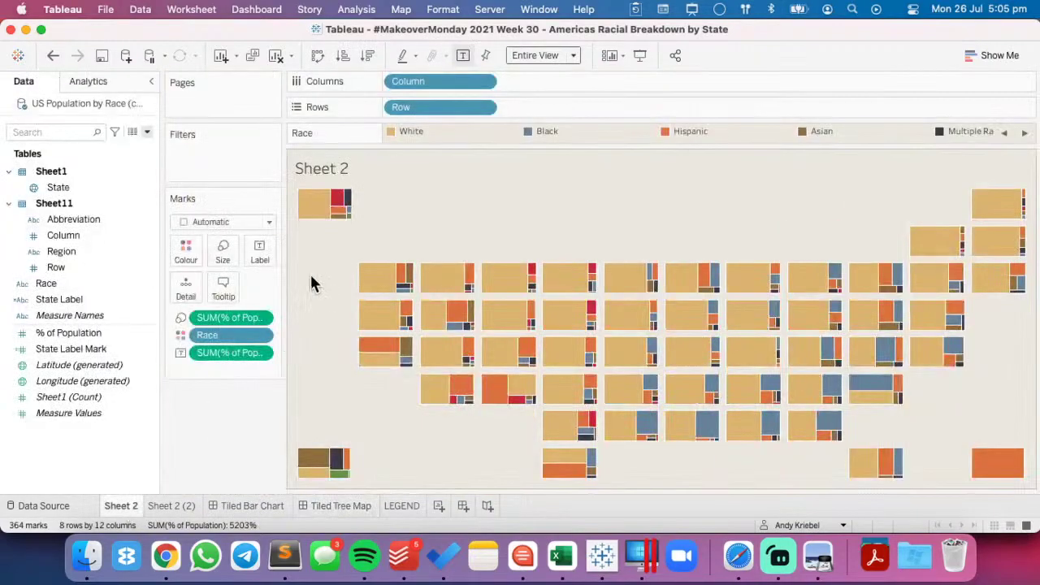
{"action": "left_click", "coordinate": [222, 286]}
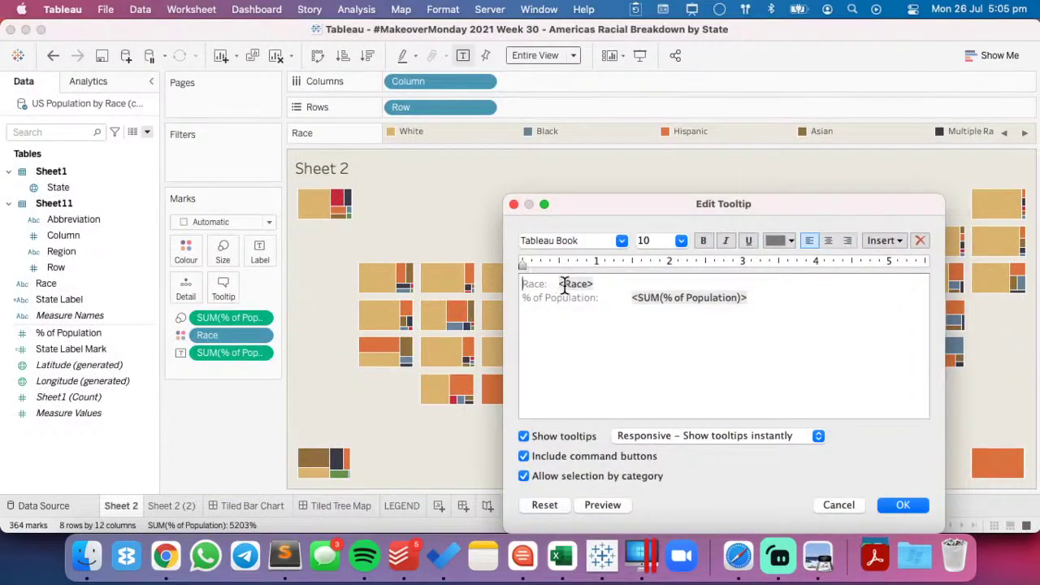
{"action": "left_click", "coordinate": [839, 506]}
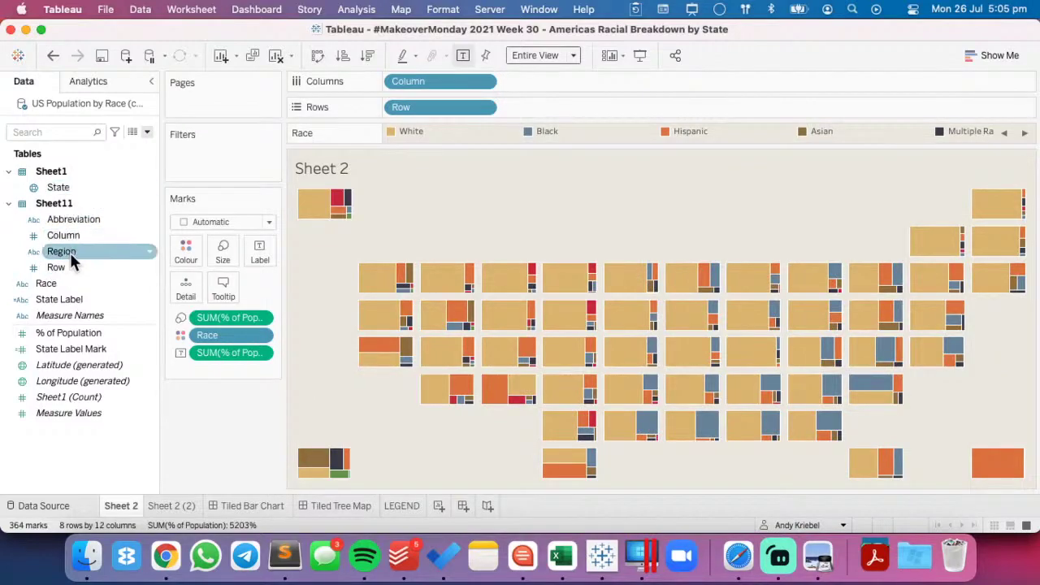
{"action": "left_click_drag", "start_coordinate": [65, 190], "coordinate": [175, 287]}
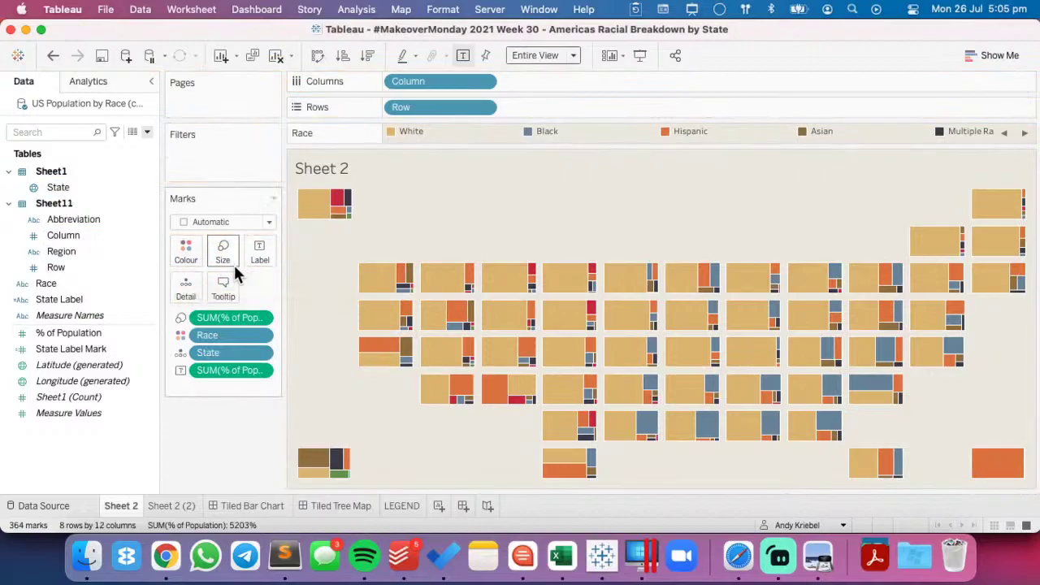
- Rewrite the first line of the Sheet 2 tooltip as "<State> | <Race>" and remove the separate State line
{"action": "left_click", "coordinate": [223, 286]}
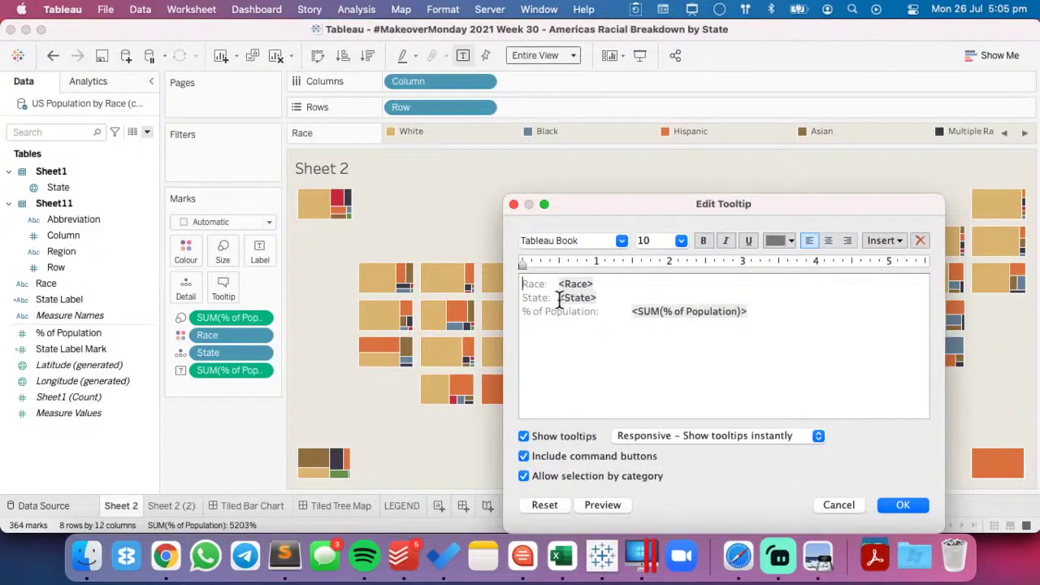
{"action": "left_click_drag", "start_coordinate": [559, 298], "coordinate": [593, 297]}
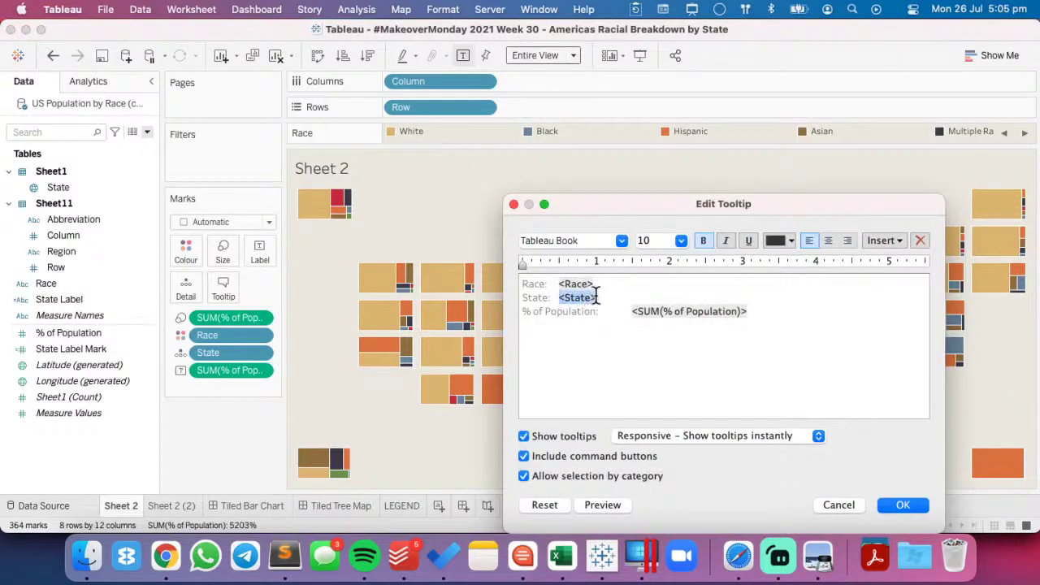
{"action": "key", "text": "cmd+x"}
{"action": "left_click_drag", "start_coordinate": [559, 284], "coordinate": [490, 286]}
{"action": "key", "text": "cmd+v"}
{"action": "type", "text": "|"}
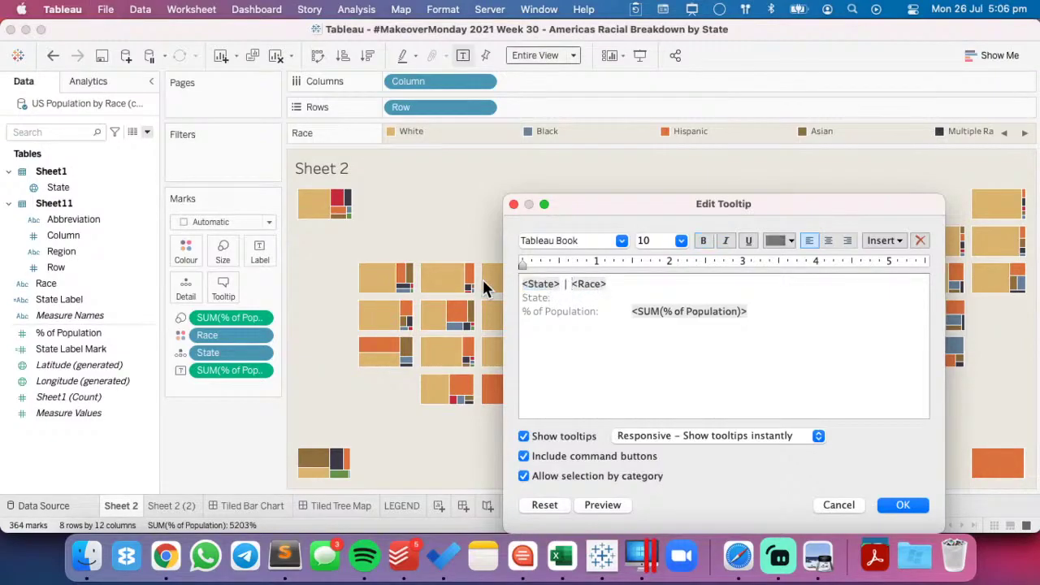
{"action": "key", "text": "BackSpace"}
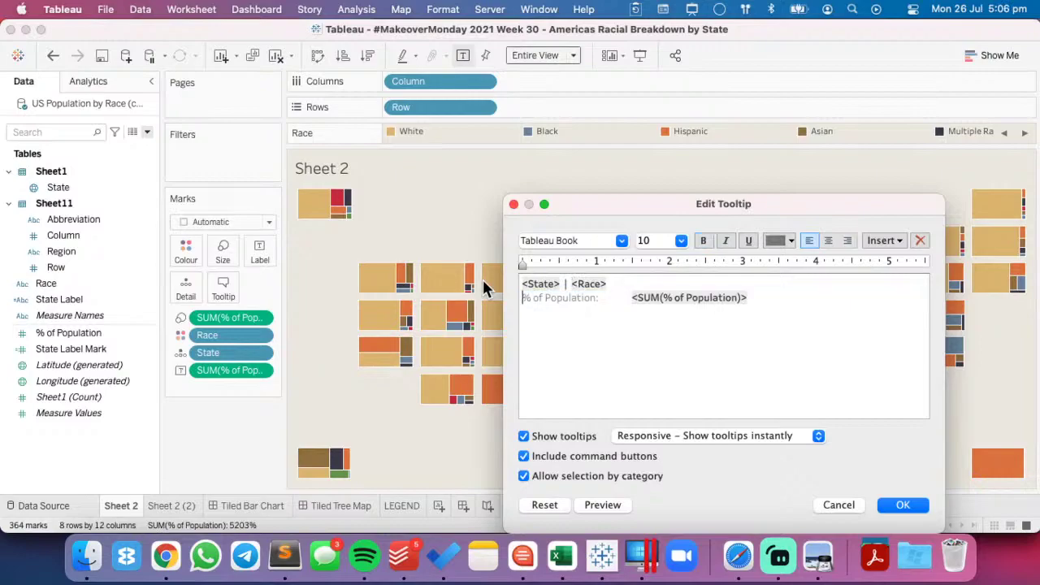
- Set the tooltip's SUM(% of Population) field to size 14, disable command buttons and selection by category, and apply the changes
{"action": "left_click", "coordinate": [631, 298]}
{"action": "double_click", "coordinate": [662, 297]}
{"action": "left_click", "coordinate": [680, 240]}
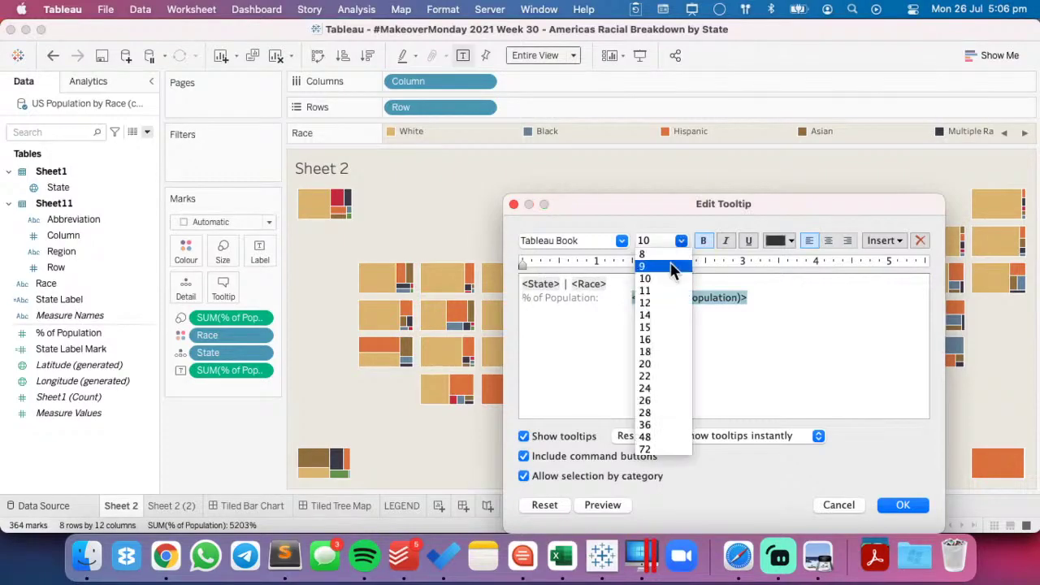
{"action": "left_click", "coordinate": [654, 315]}
{"action": "left_click", "coordinate": [572, 456]}
{"action": "left_click", "coordinate": [571, 476]}
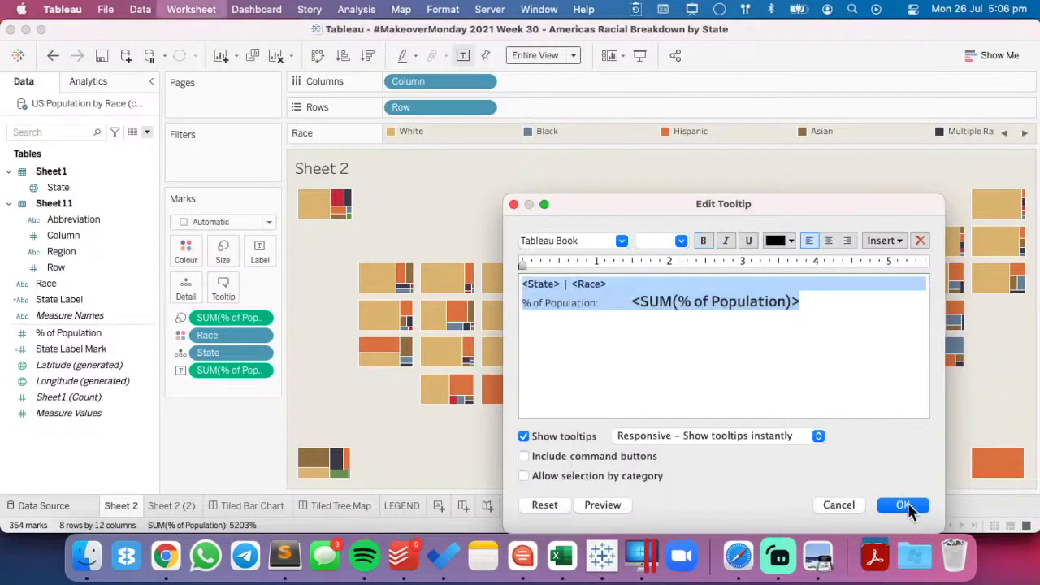
{"action": "left_click", "coordinate": [907, 506]}
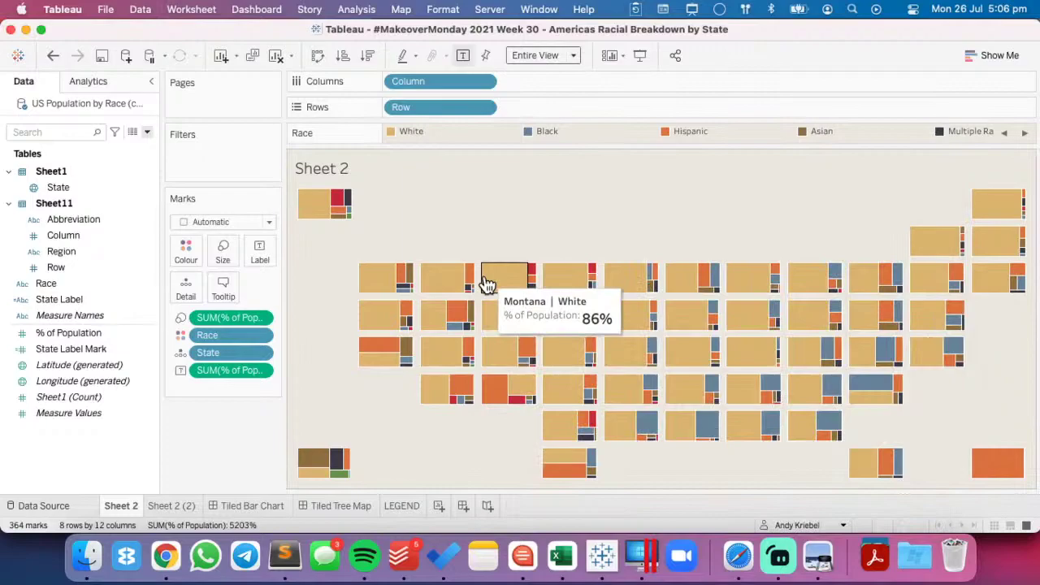
{"action": "left_click", "coordinate": [227, 291]}
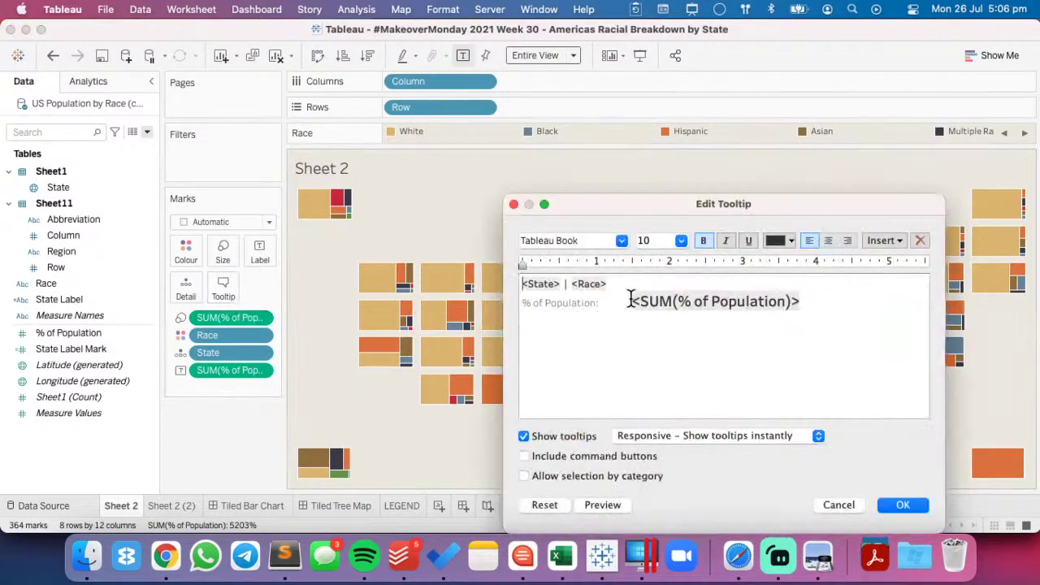
{"action": "double_click", "coordinate": [662, 301]}
{"action": "left_click", "coordinate": [680, 242]}
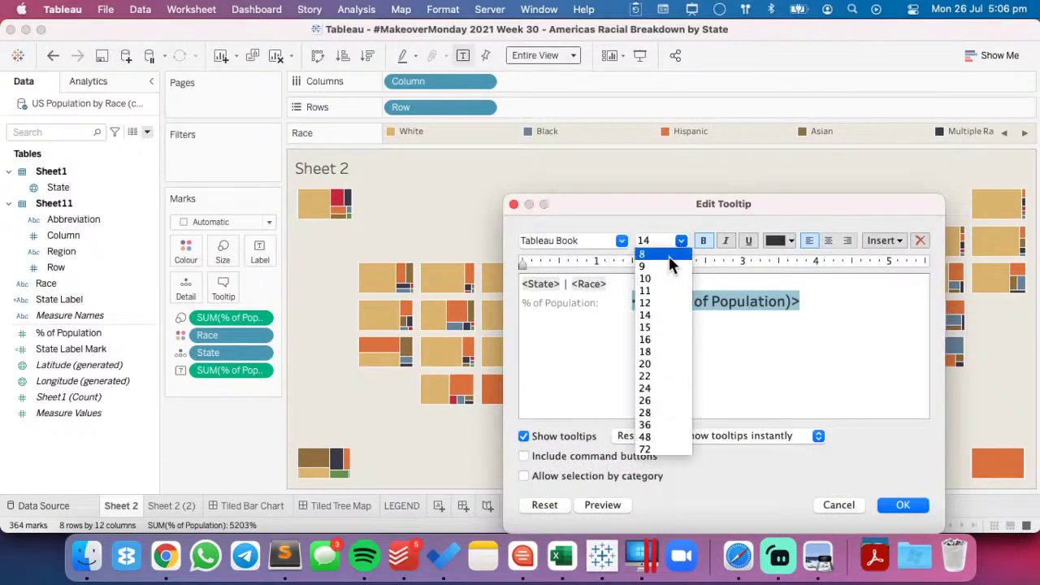
{"action": "left_click", "coordinate": [655, 300]}
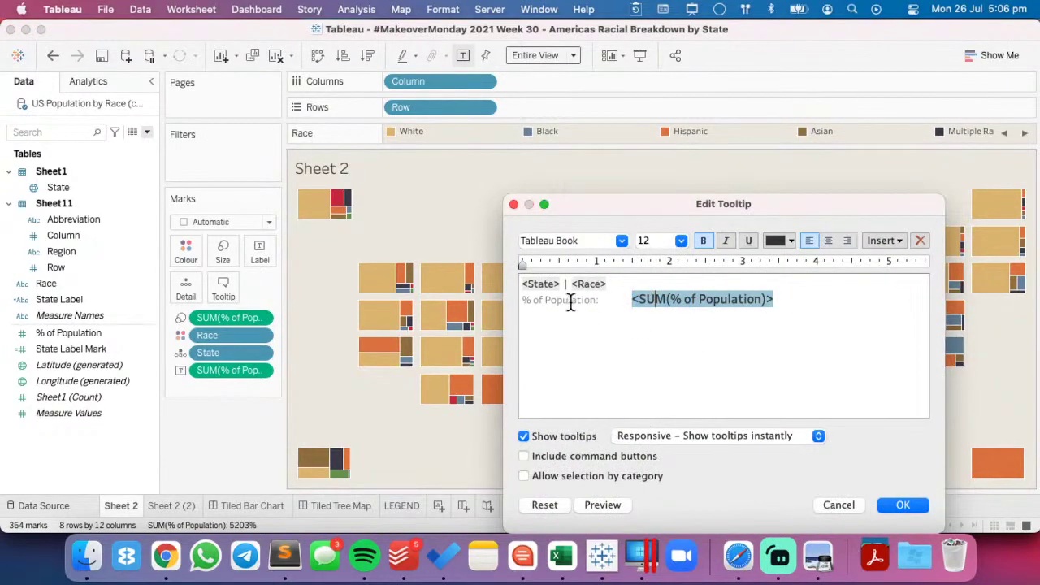
{"action": "left_click", "coordinate": [622, 299]}
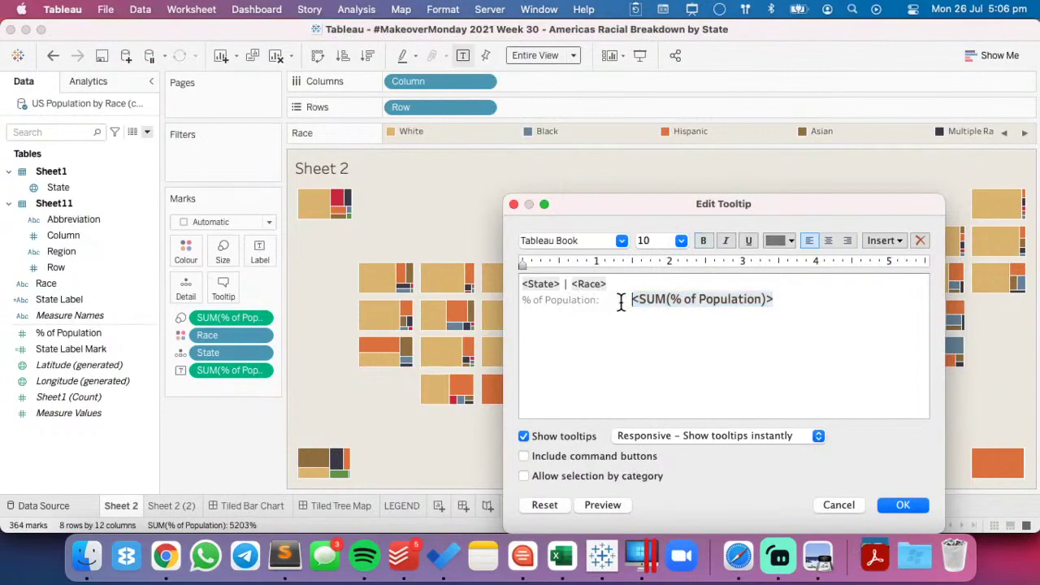
{"action": "key", "text": "super+shift+Left"}
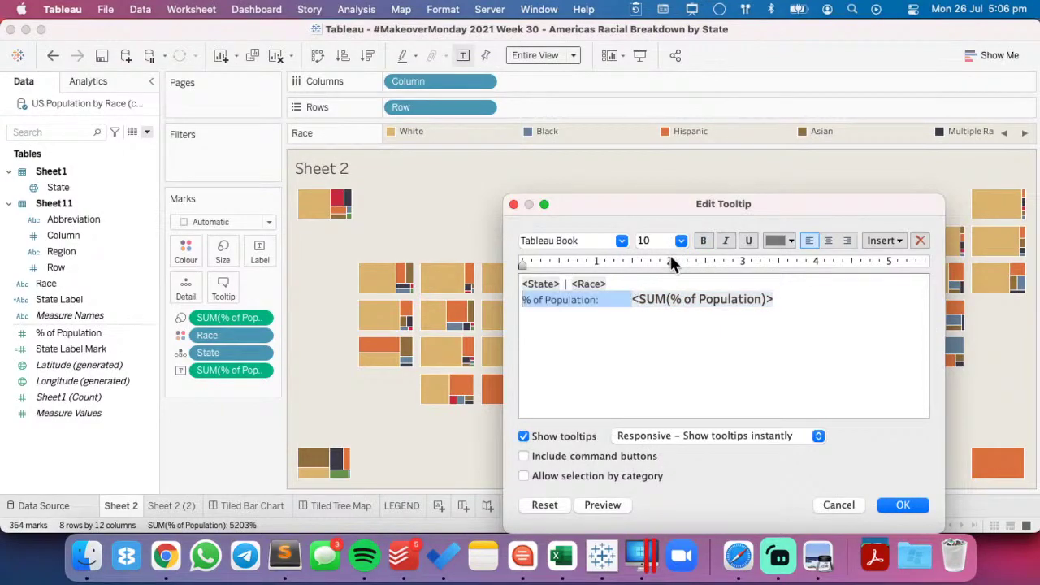
{"action": "key", "text": "BackSpace"}
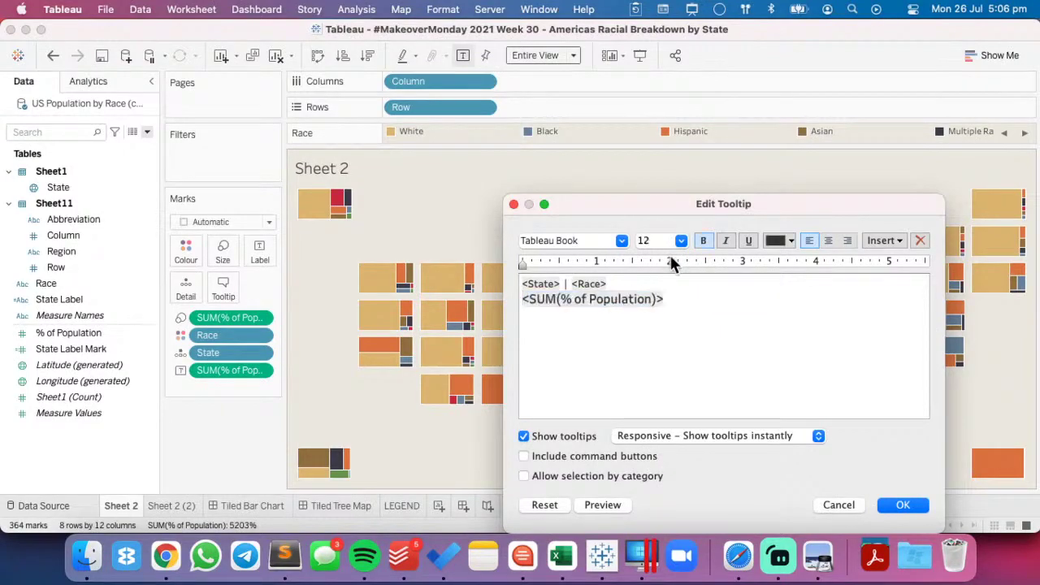
{"action": "key", "text": "Return"}
{"action": "key", "text": "super+v"}
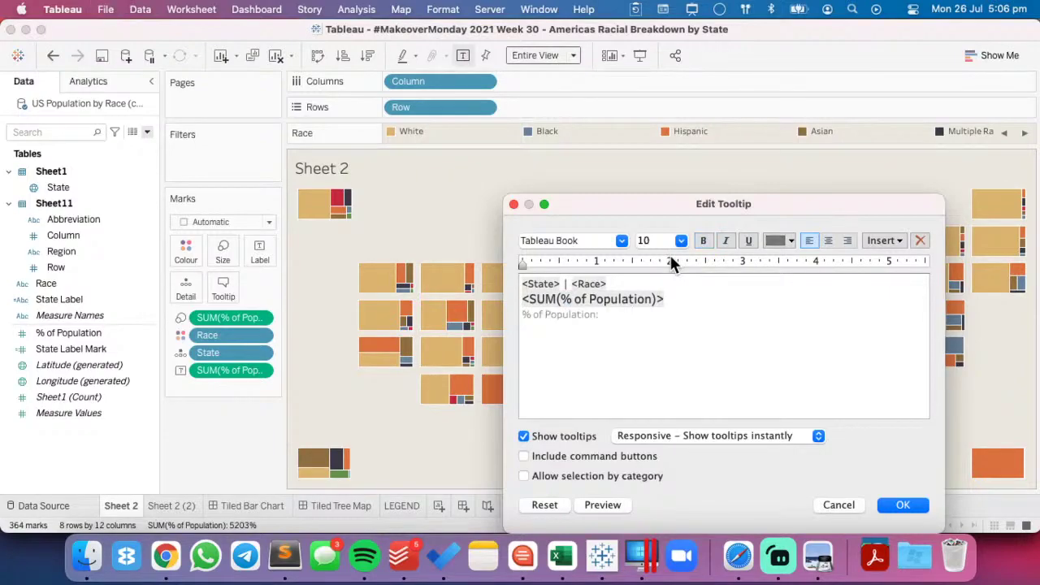
{"action": "key", "text": "BackSpace"}
{"action": "left_click", "coordinate": [629, 282]}
{"action": "key", "text": "Return"}
{"action": "double_click", "coordinate": [624, 313]}
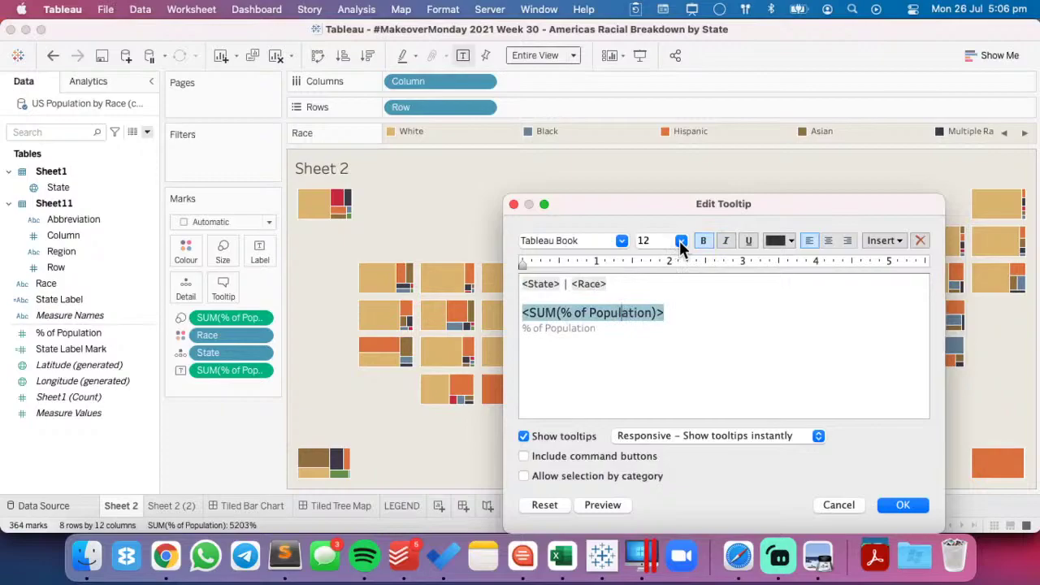
{"action": "left_click", "coordinate": [681, 244]}
{"action": "left_click", "coordinate": [655, 311]}
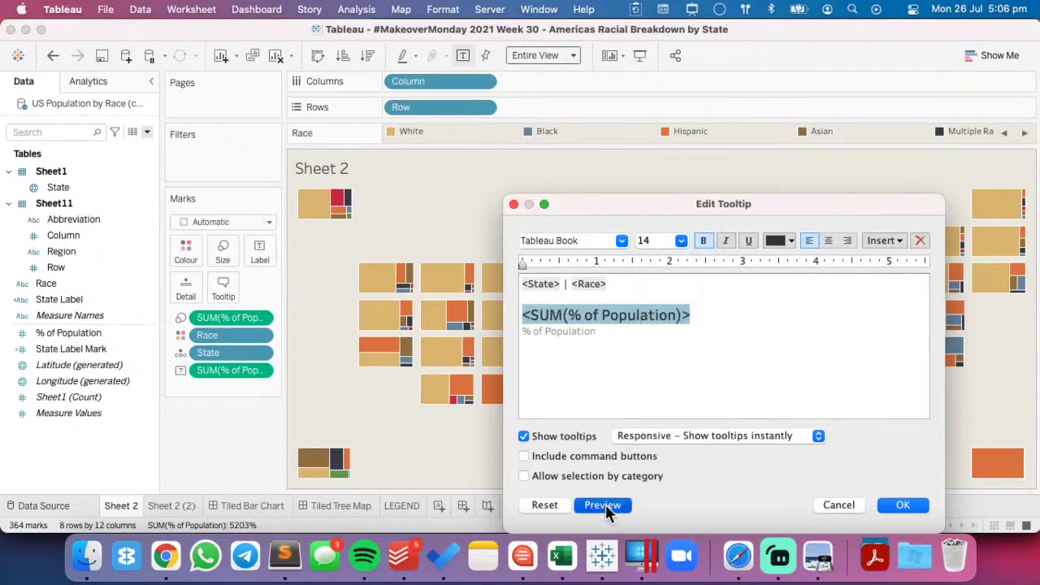
{"action": "mouse_move", "coordinate": [605, 505]}
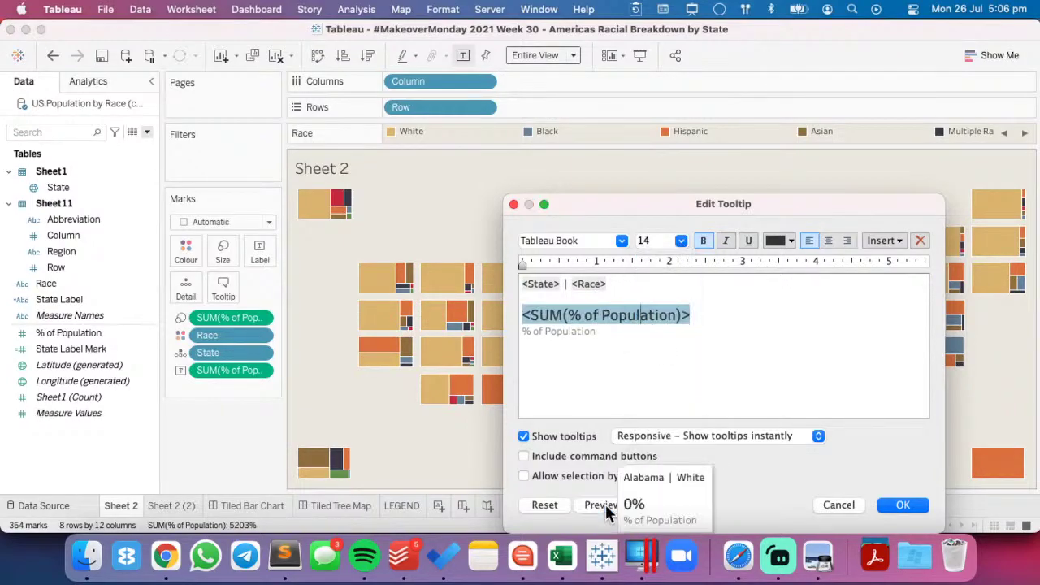
{"action": "left_click", "coordinate": [841, 504]}
- Move the "% of Population:" caption in the Sheet 2 tooltip behind the SUM(% of Population) field on the same line
{"action": "left_click", "coordinate": [223, 285]}
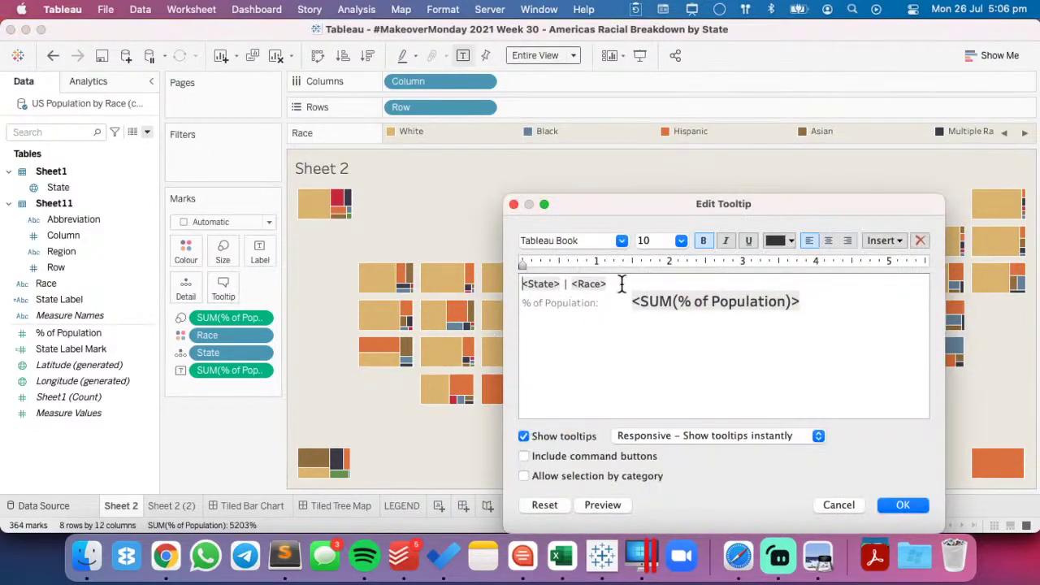
{"action": "left_click", "coordinate": [630, 301]}
{"action": "key", "text": "super+shift+Left"}
{"action": "key", "text": "super+c"}
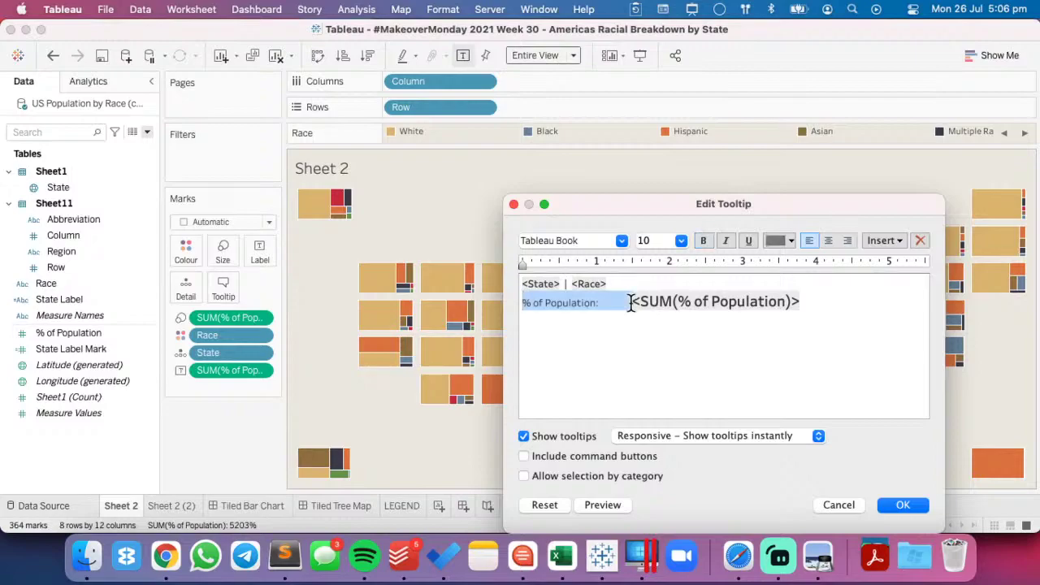
{"action": "key", "text": "BackSpace"}
{"action": "key", "text": "super+Right"}
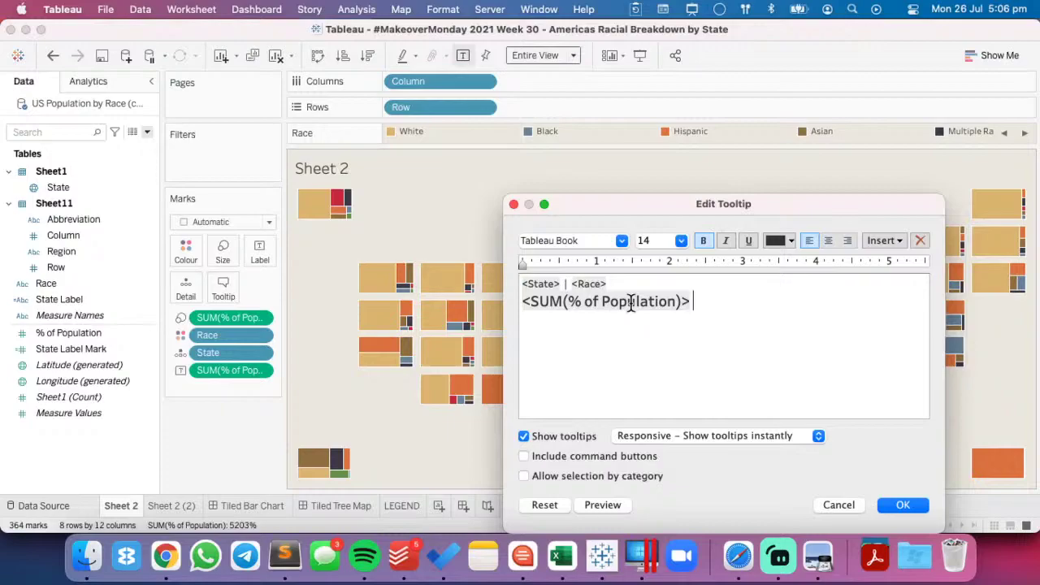
{"action": "key", "text": "super+v"}
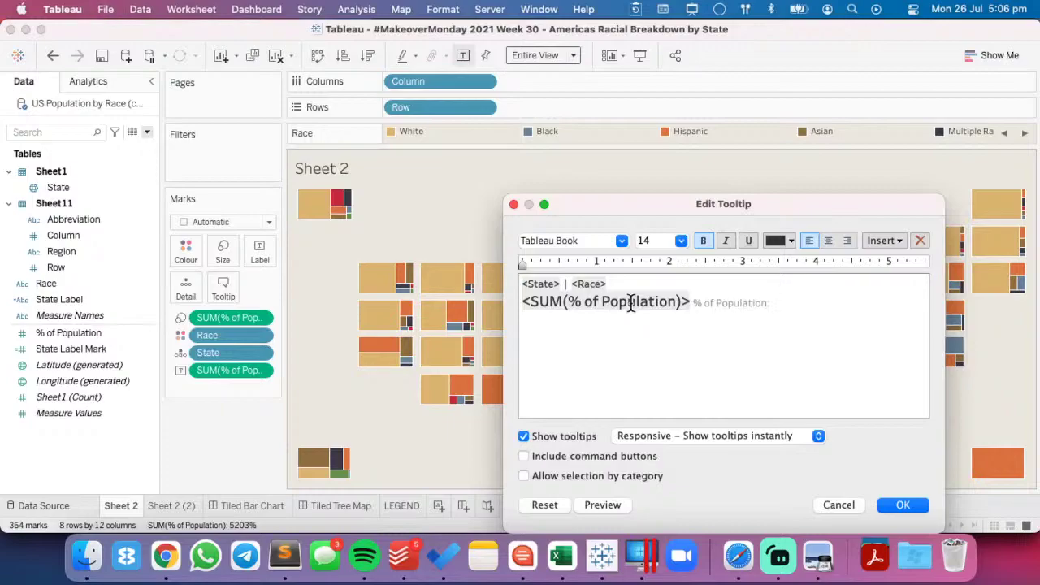
- Shorten the tooltip caption to "of Population", preview the tooltip and apply it
{"action": "left_click", "coordinate": [706, 303]}
{"action": "key", "text": "BackSpace"}
{"action": "key", "text": "BackSpace"}
{"action": "mouse_move", "coordinate": [597, 503]}
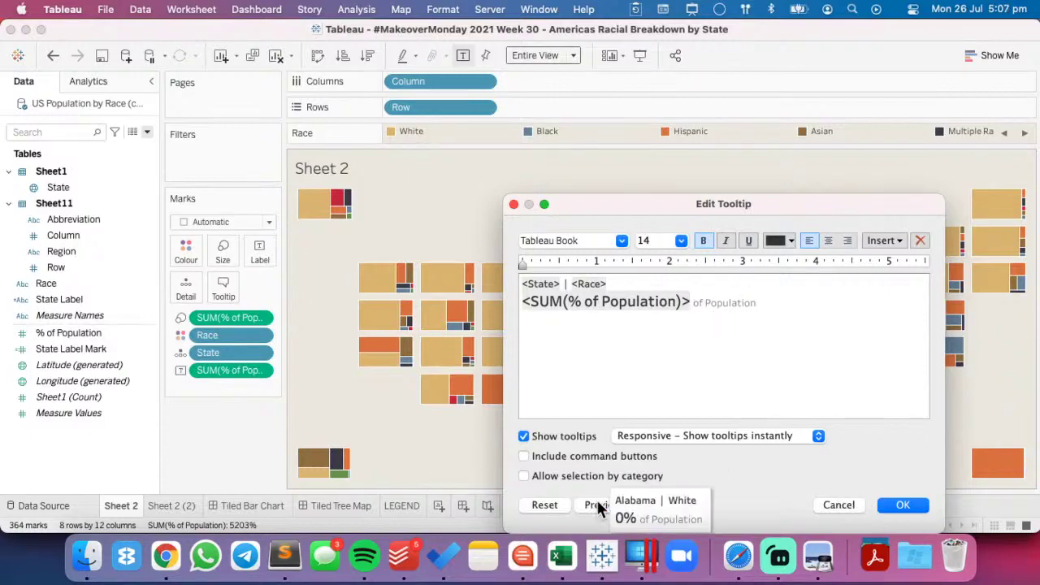
{"action": "left_click", "coordinate": [903, 505]}
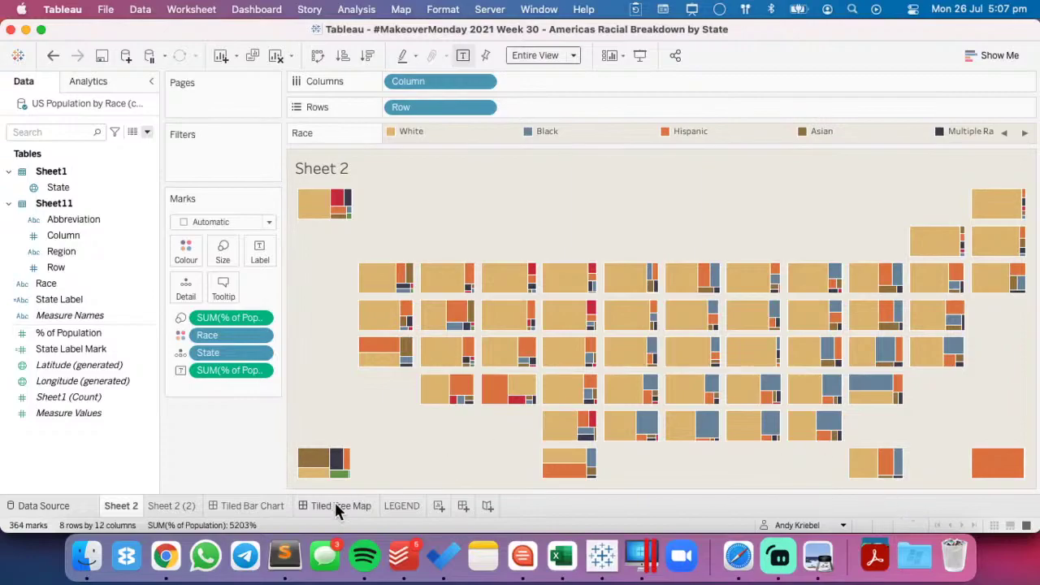
{"action": "mouse_move", "coordinate": [454, 402]}
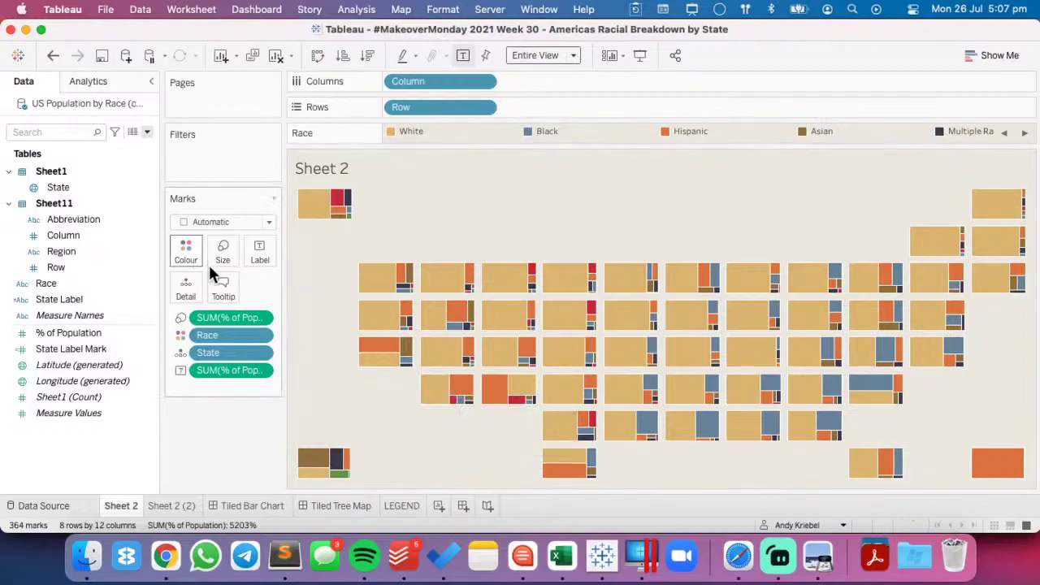
- Replace the Sheet 2 (2) tooltip text for the SUM(% of Population) bars with a copy of the full Sheet 2 tooltip
{"action": "left_click", "coordinate": [220, 289]}
{"action": "key", "text": "super+a"}
{"action": "key", "text": "super+c"}
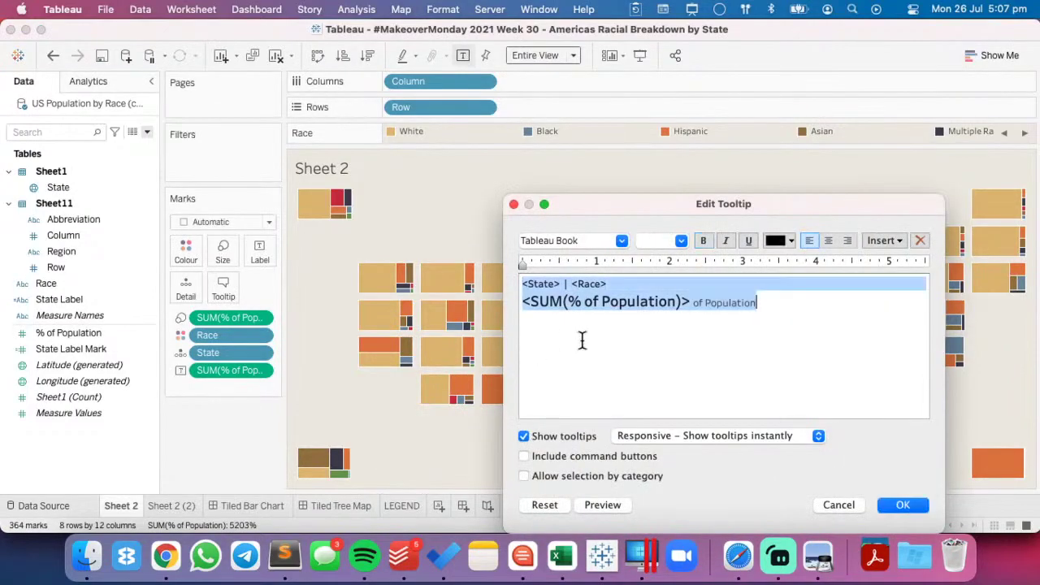
{"action": "left_click", "coordinate": [894, 501]}
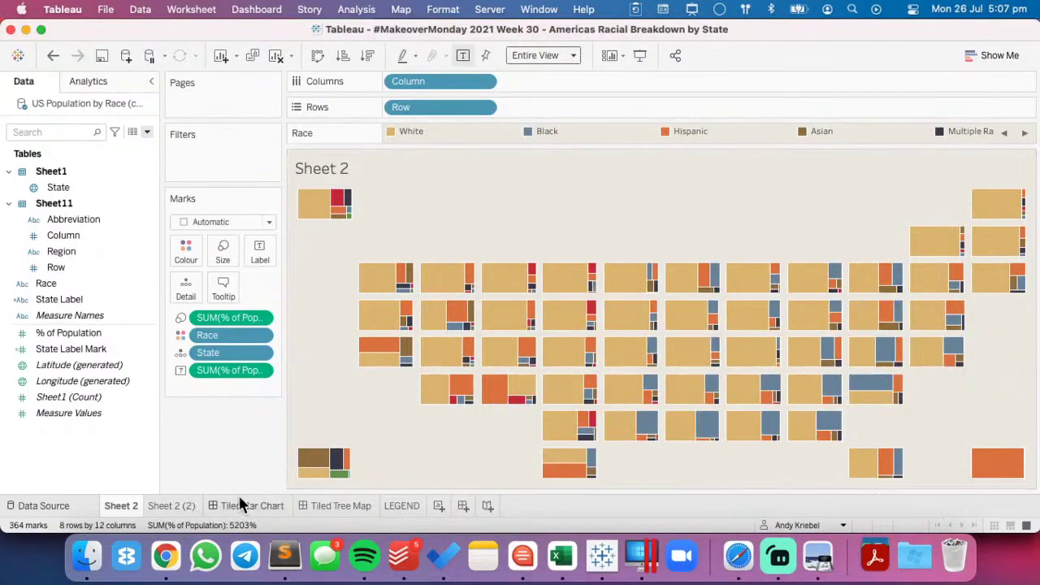
{"action": "left_click", "coordinate": [185, 504]}
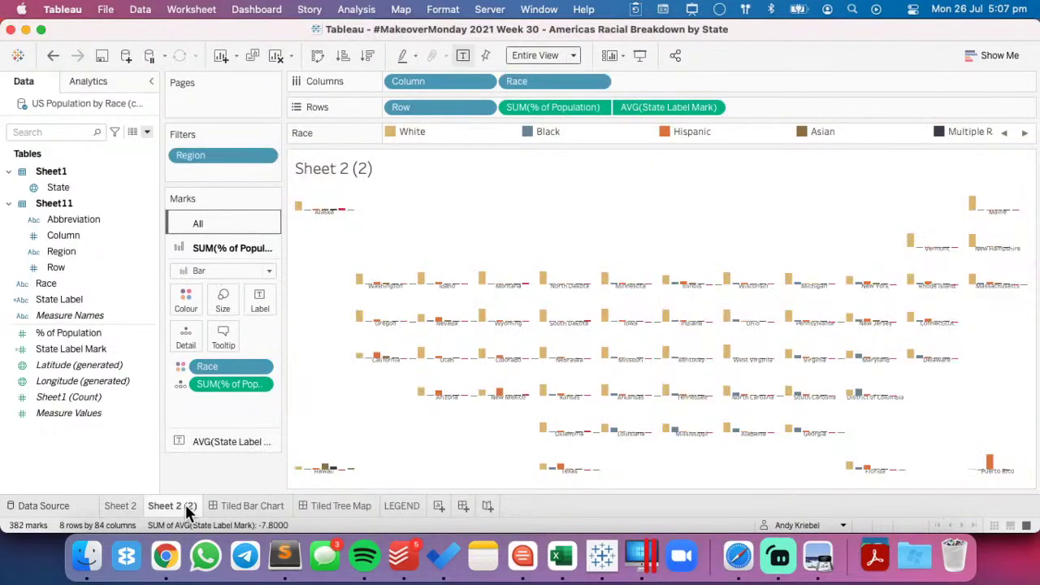
{"action": "left_click", "coordinate": [226, 339]}
{"action": "key", "text": "super+a"}
{"action": "key", "text": "super+v"}
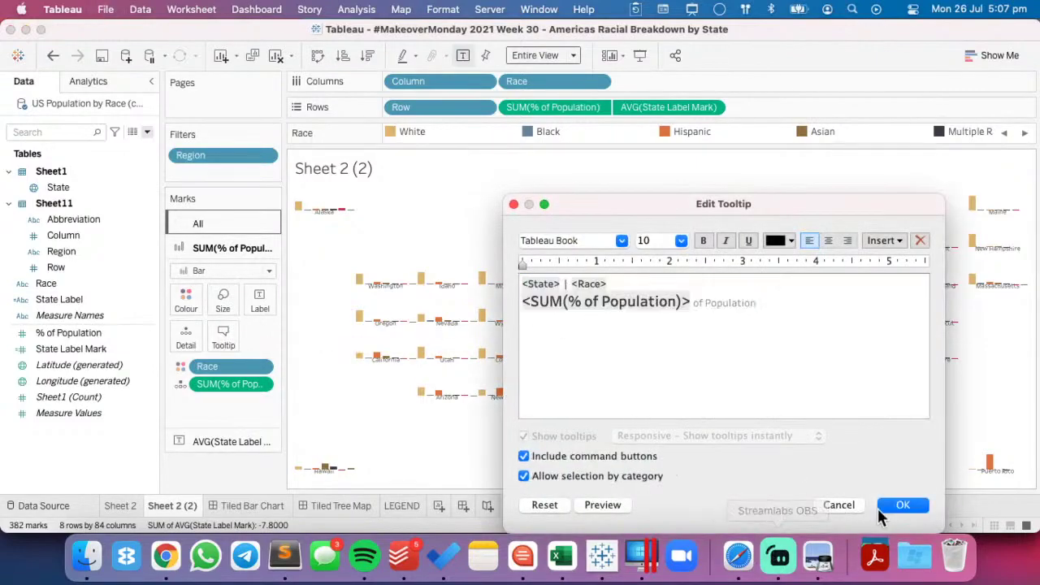
- Disable command buttons and selection by category in the Sheet 2 (2) tooltip and apply it
{"action": "left_click", "coordinate": [597, 458]}
{"action": "left_click", "coordinate": [595, 478]}
{"action": "left_click", "coordinate": [916, 504]}
{"action": "mouse_move", "coordinate": [788, 359]}
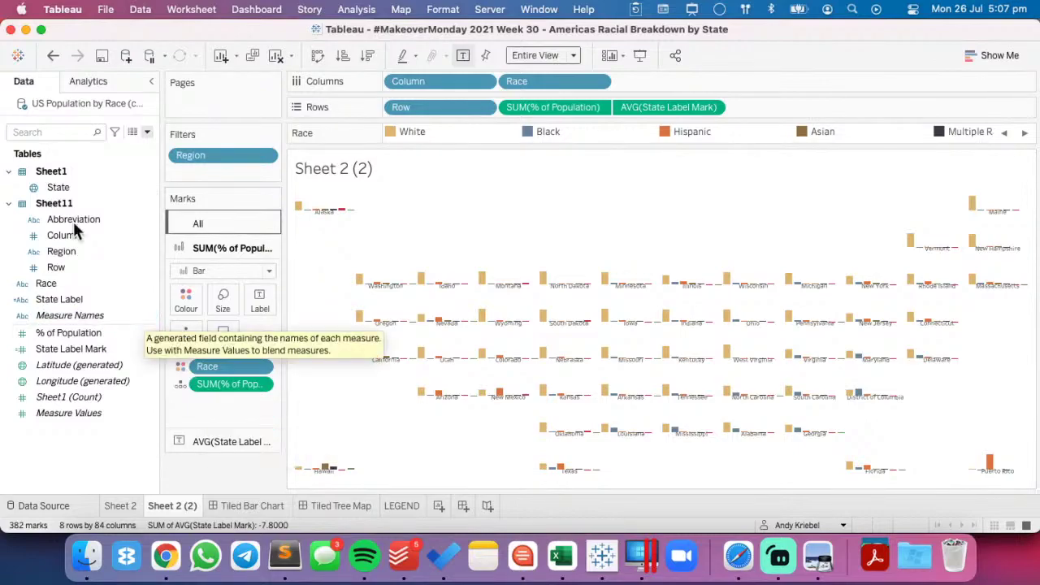
- Add State to the detail of all marks on Sheet 2 (2) and apply the tooltip with its State field
{"action": "left_click_drag", "start_coordinate": [81, 188], "coordinate": [187, 337]}
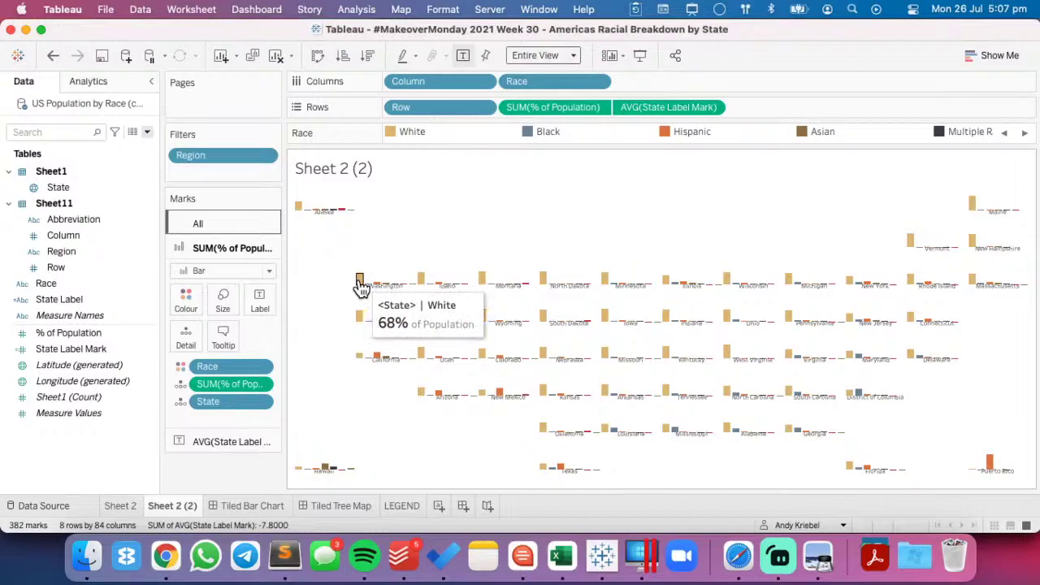
{"action": "left_click", "coordinate": [225, 333]}
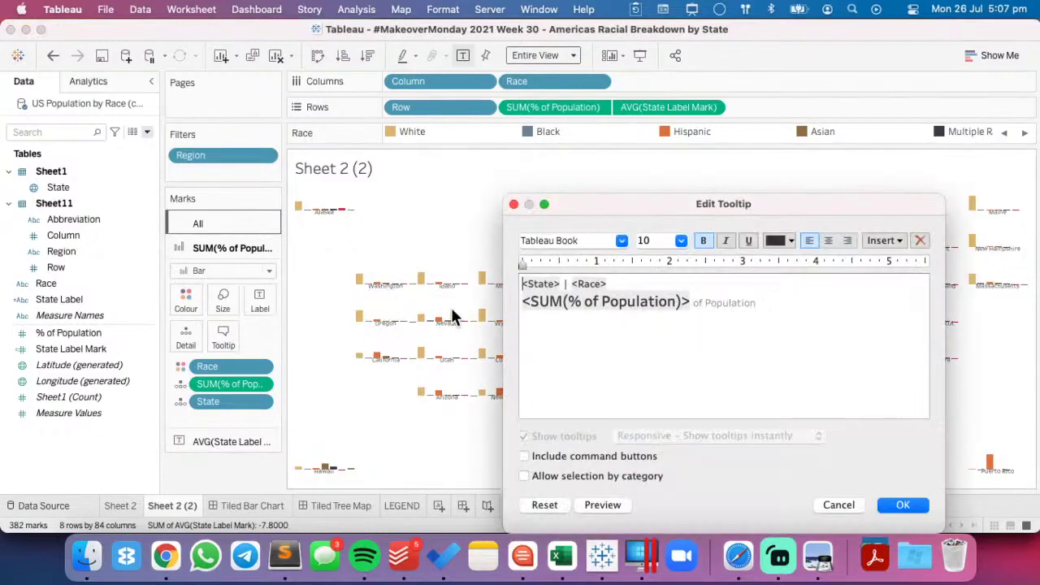
{"action": "left_click", "coordinate": [902, 507]}
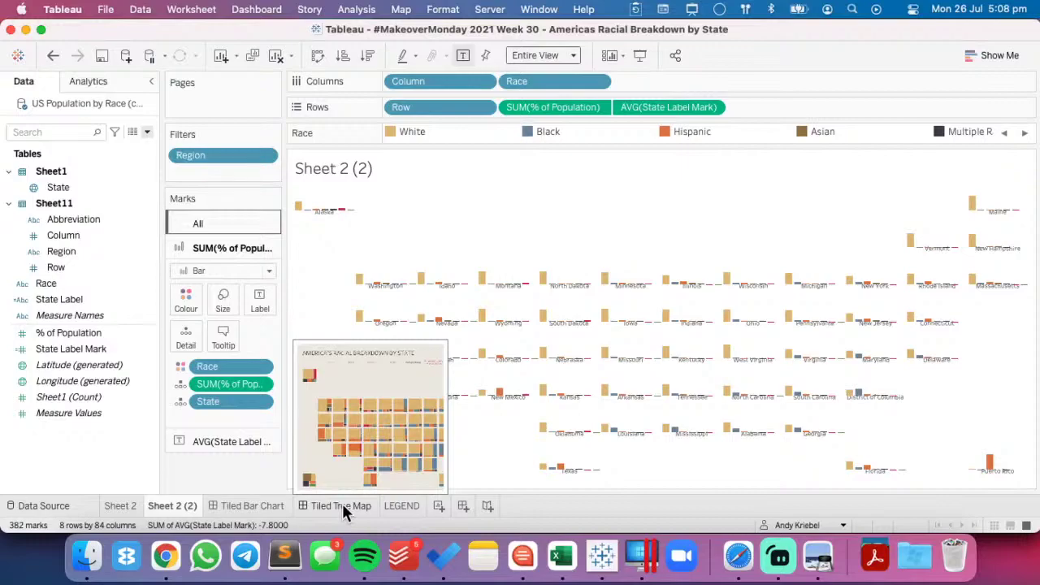
- Open Sheet 2 from the Tiled Tree Map dashboard and set its mark labels to show for all marks
{"action": "left_click", "coordinate": [342, 506]}
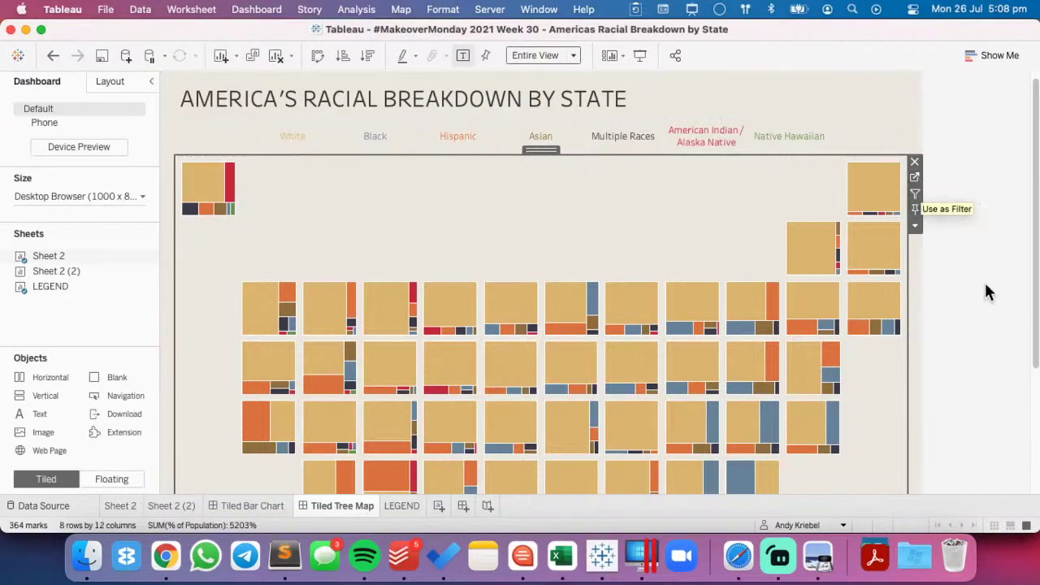
{"action": "left_click", "coordinate": [914, 177]}
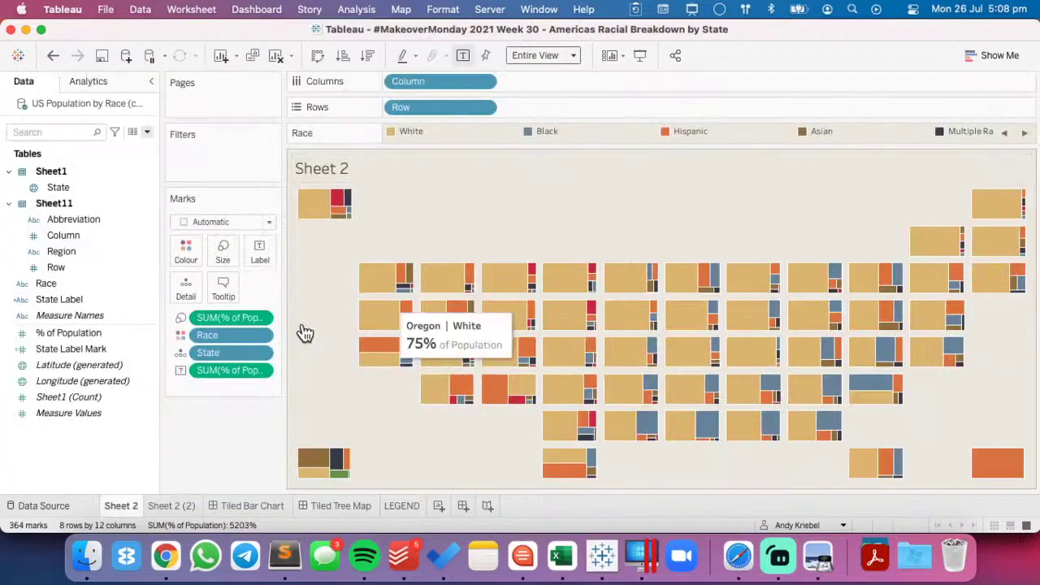
{"action": "left_click", "coordinate": [257, 250]}
{"action": "left_click", "coordinate": [300, 412]}
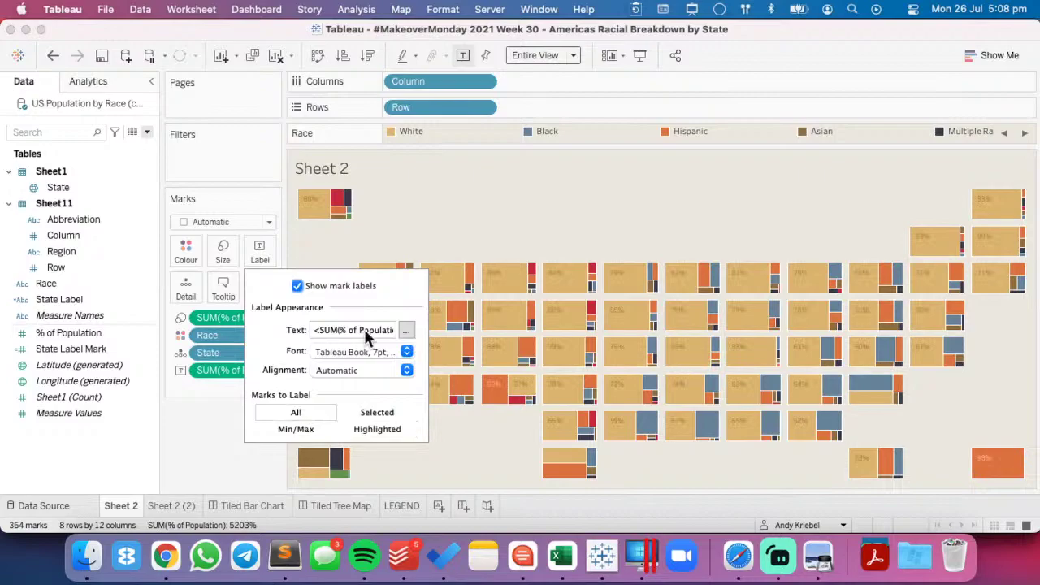
{"action": "left_click", "coordinate": [472, 240]}
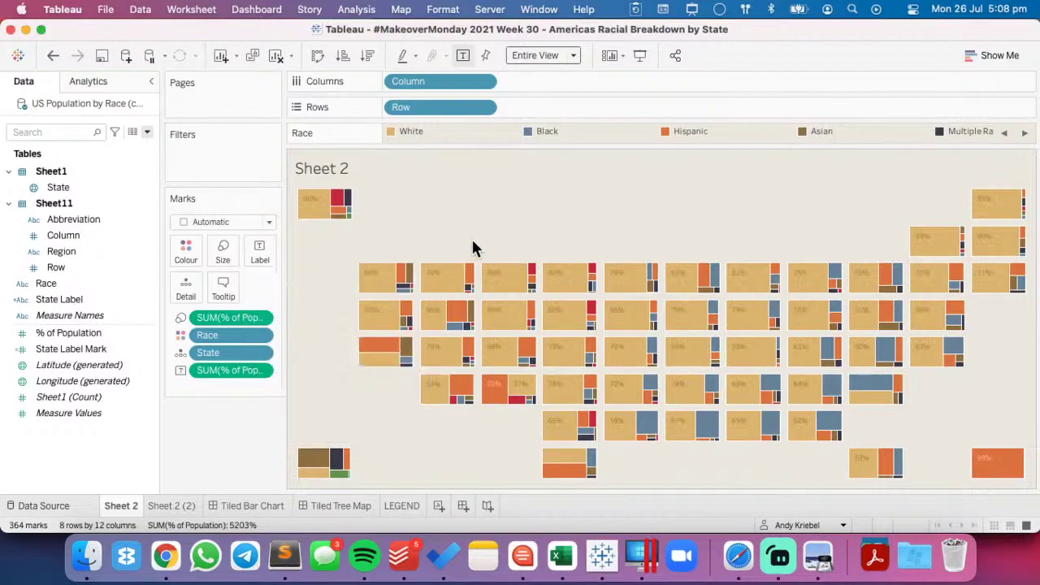
{"action": "left_click", "coordinate": [362, 506]}
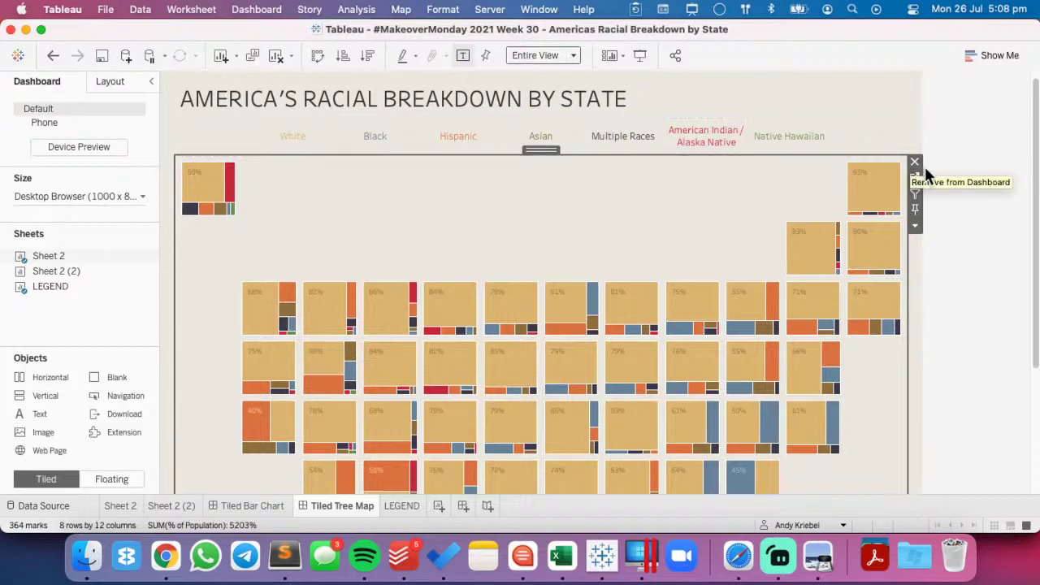
{"action": "left_click", "coordinate": [915, 227]}
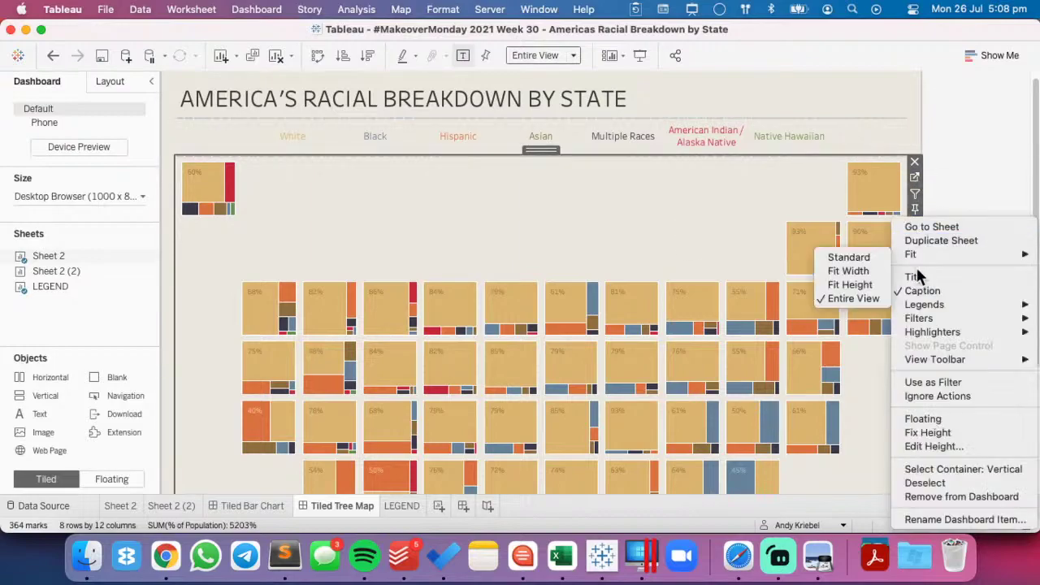
{"action": "mouse_move", "coordinate": [919, 325]}
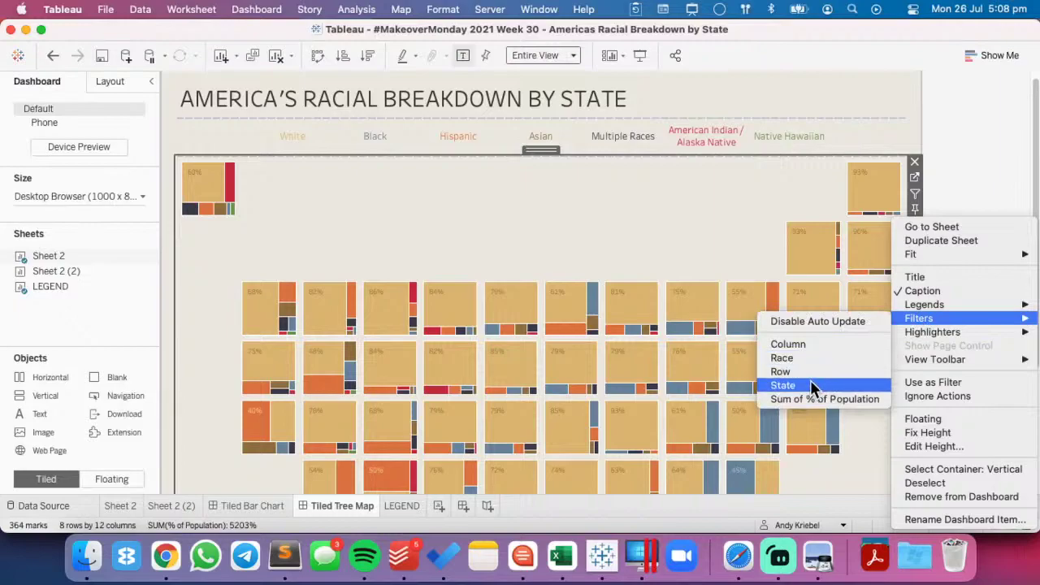
{"action": "left_click", "coordinate": [680, 233]}
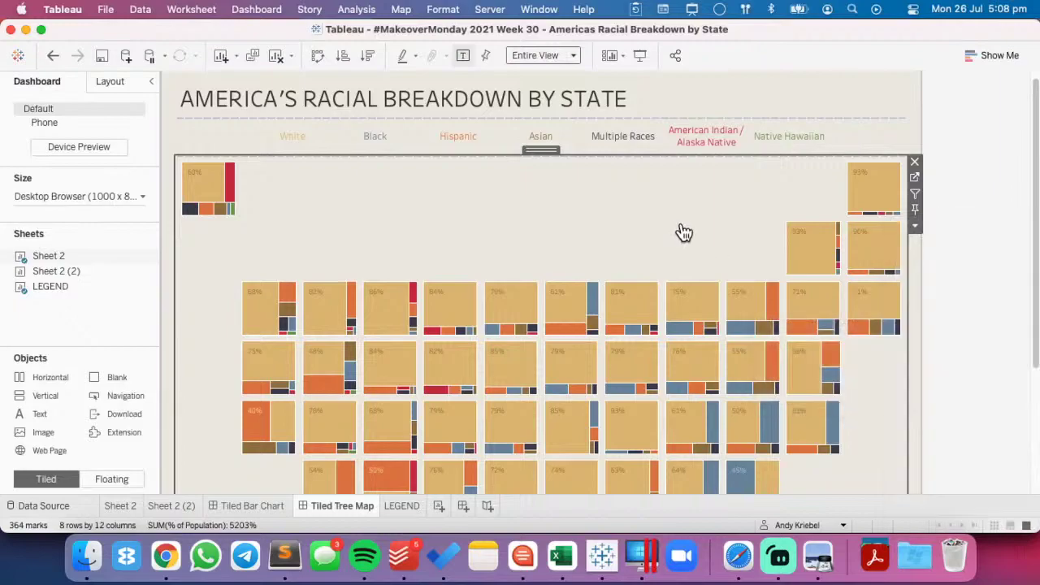
- Add a Region filter to Sheet 2 with all regions selected
{"action": "left_click", "coordinate": [914, 179]}
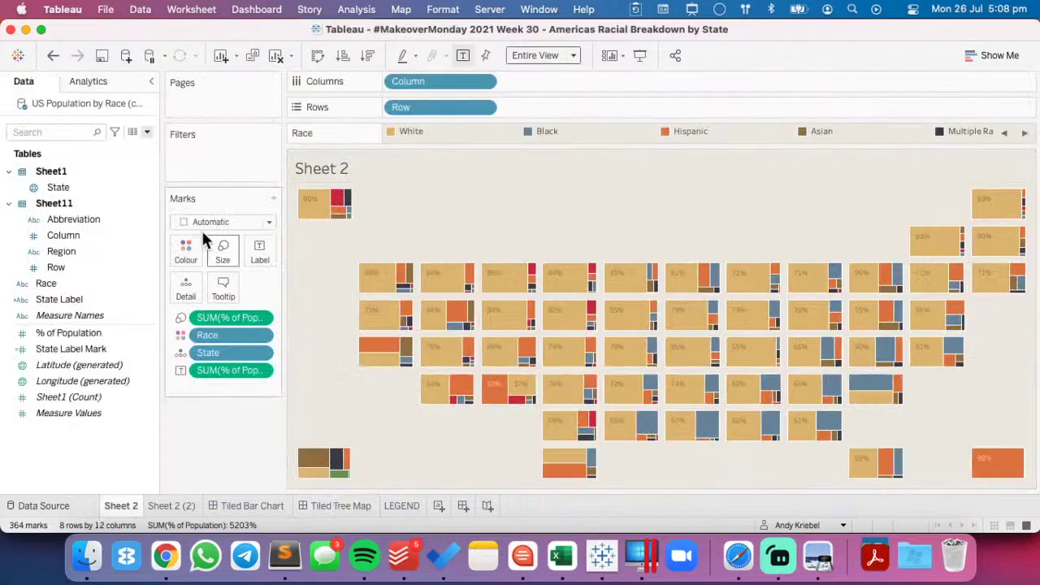
{"action": "left_click_drag", "start_coordinate": [71, 248], "coordinate": [223, 156]}
{"action": "left_click", "coordinate": [401, 312]}
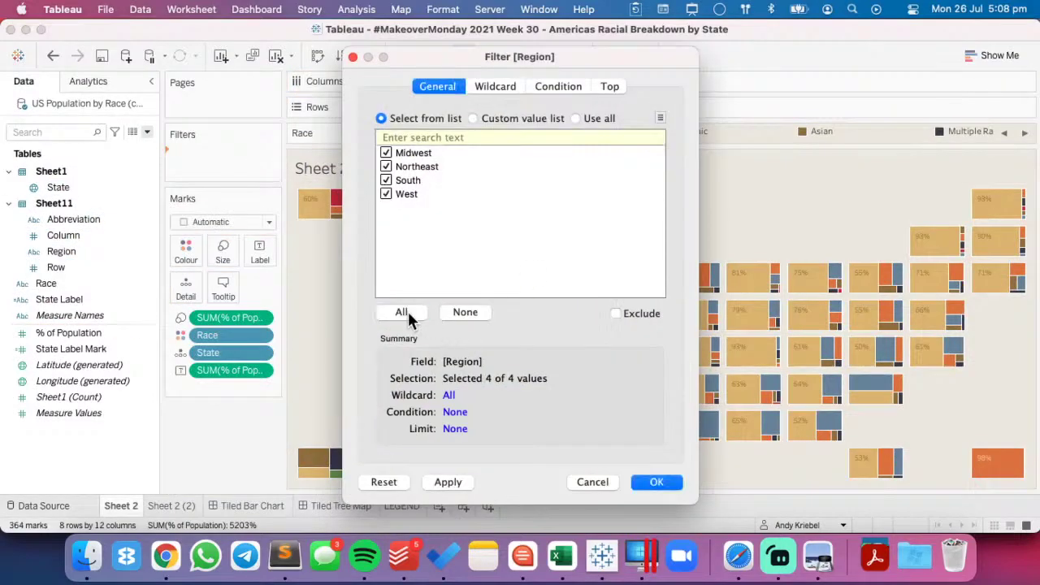
{"action": "left_click", "coordinate": [657, 483]}
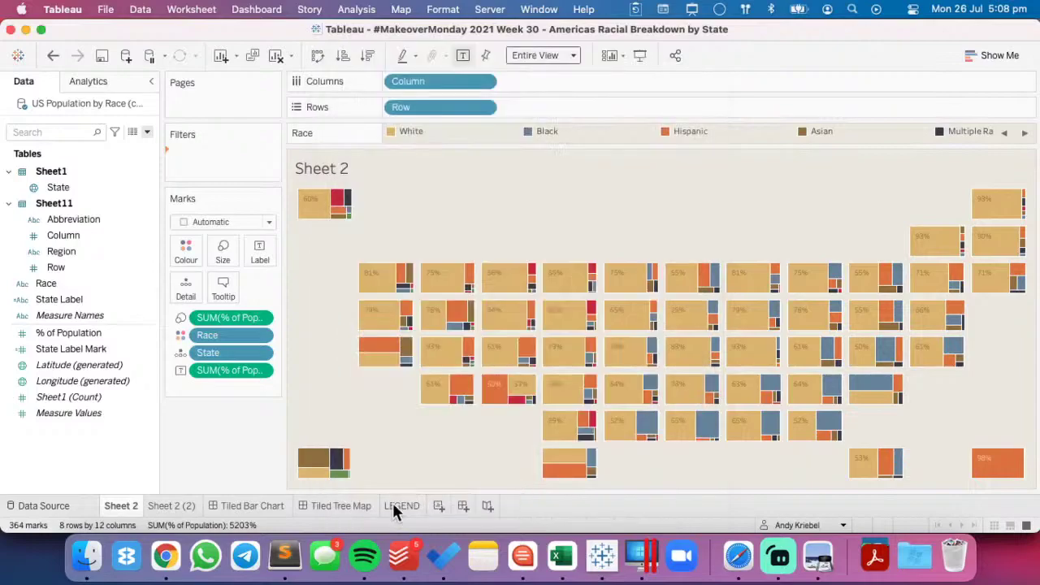
- Show the Region filter for the tree map on the Tiled Tree Map dashboard
{"action": "left_click", "coordinate": [341, 505]}
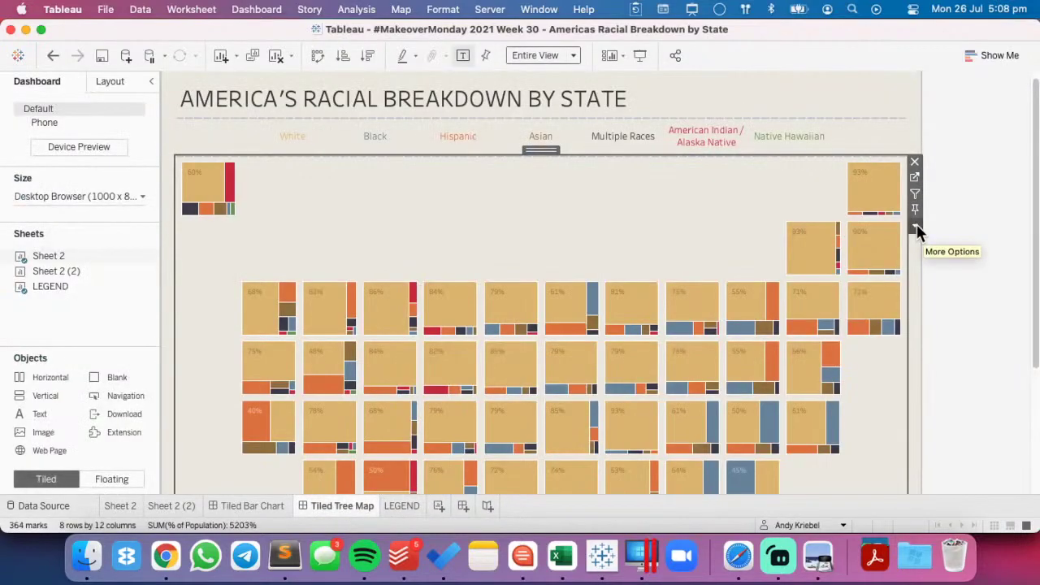
{"action": "left_click", "coordinate": [914, 223]}
{"action": "mouse_move", "coordinate": [921, 318]}
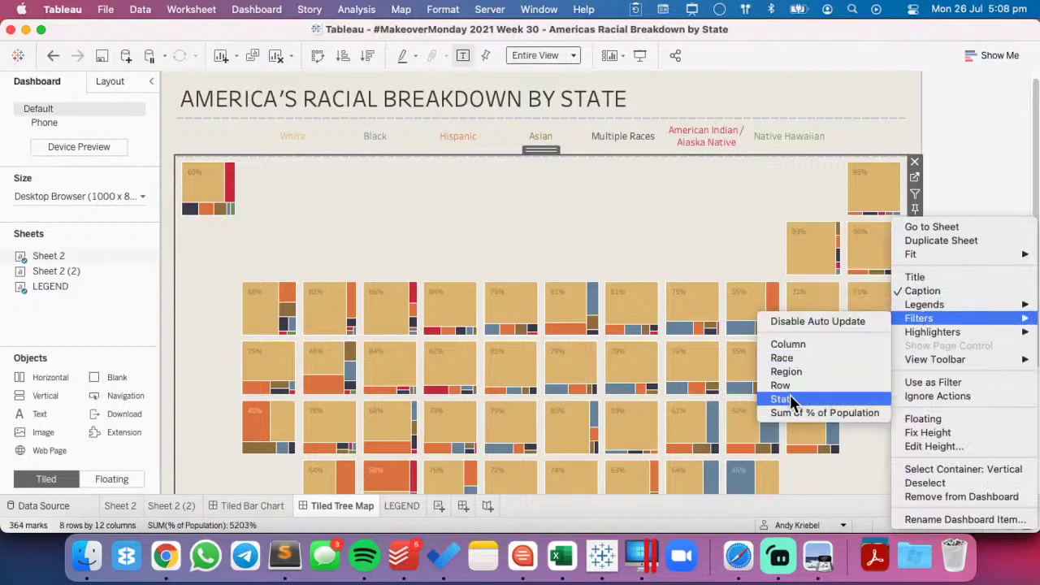
{"action": "left_click", "coordinate": [795, 372]}
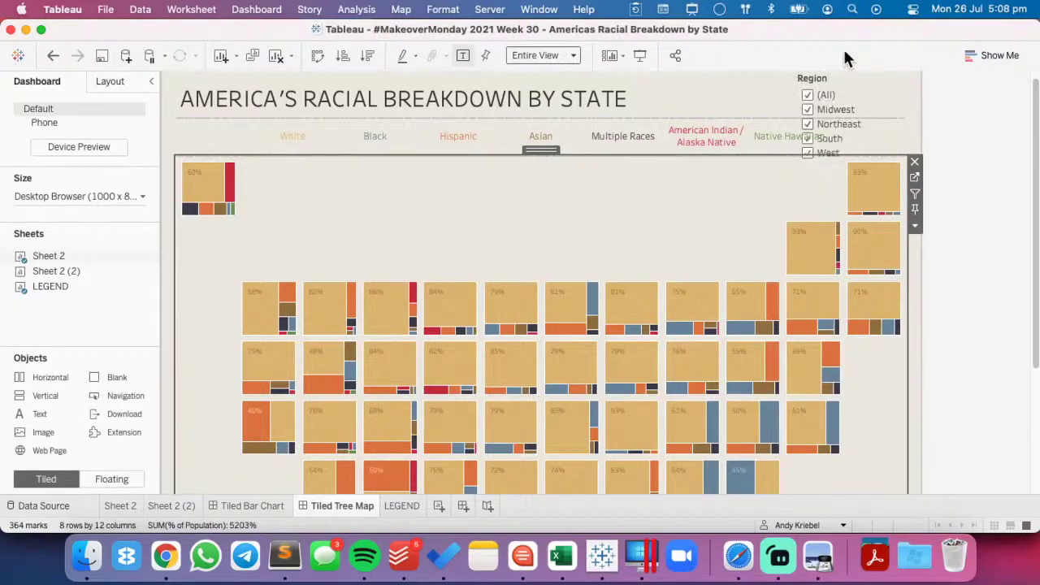
- Find the Region filter inside the nested tiled containers of the item hierarchy and make it floating
{"action": "left_click", "coordinate": [839, 88]}
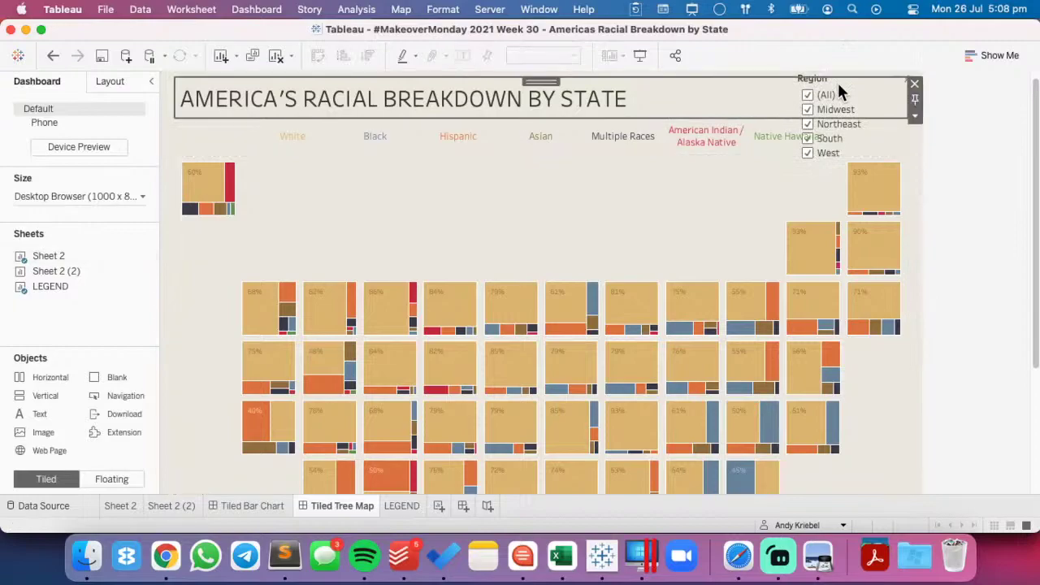
{"action": "left_click", "coordinate": [108, 81]}
{"action": "scroll", "coordinate": [81, 439], "scroll_direction": "left", "scroll_amount": 3}
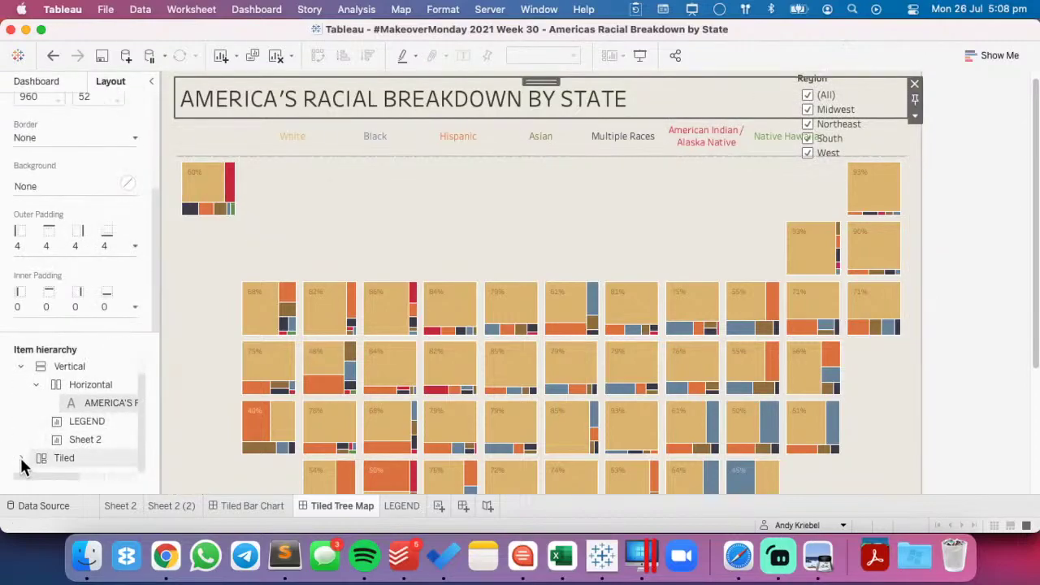
{"action": "scroll", "coordinate": [22, 465], "scroll_direction": "down", "scroll_amount": 2}
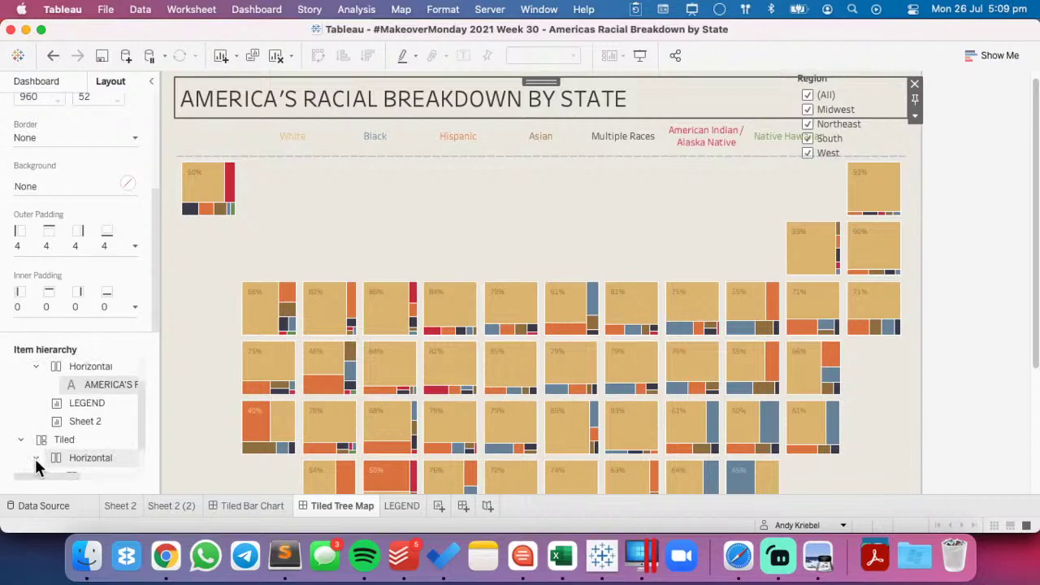
{"action": "left_click", "coordinate": [35, 458]}
{"action": "scroll", "coordinate": [37, 452], "scroll_direction": "down", "scroll_amount": 2}
{"action": "left_click", "coordinate": [49, 458]}
{"action": "scroll", "coordinate": [96, 437], "scroll_direction": "down", "scroll_amount": 1}
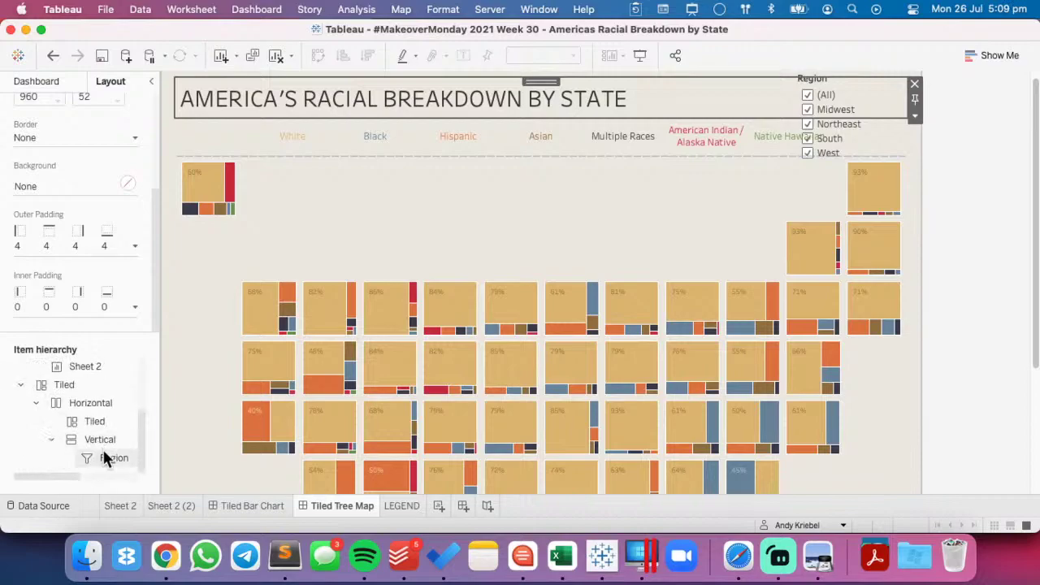
{"action": "left_click", "coordinate": [106, 455]}
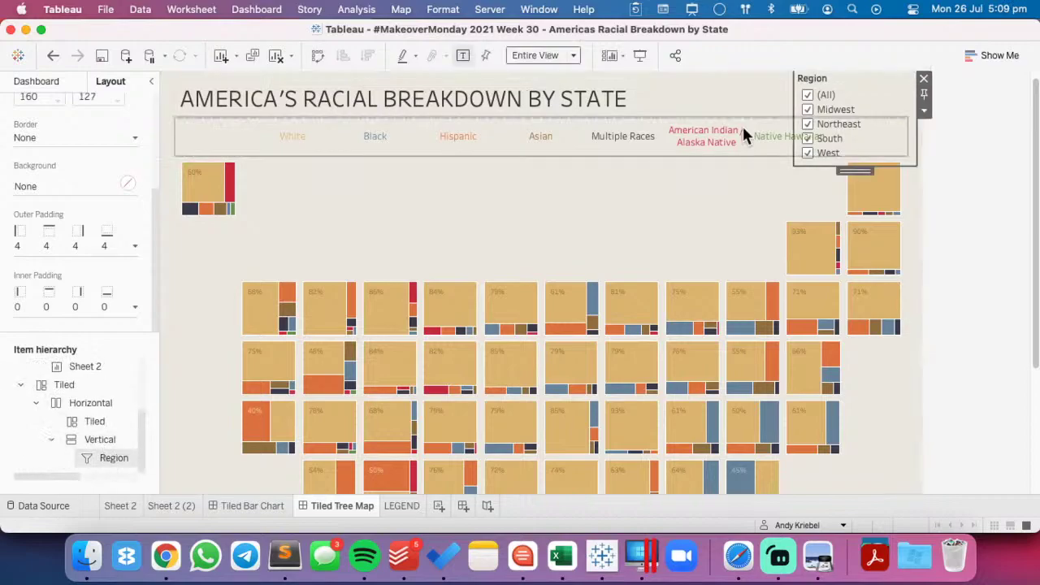
{"action": "left_click", "coordinate": [924, 110]}
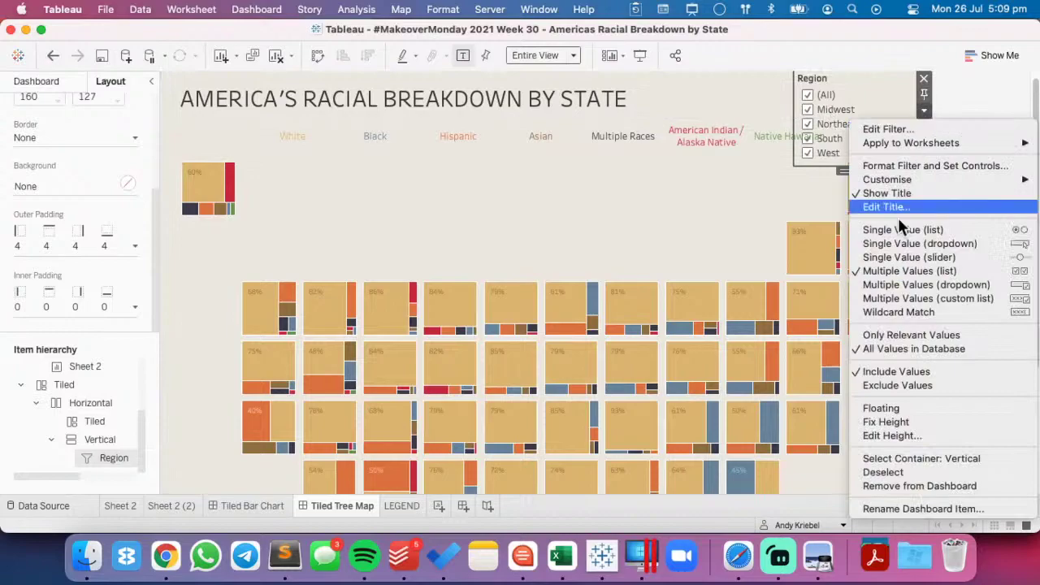
{"action": "left_click", "coordinate": [881, 408]}
- Remove the outer Tiled container and its nested containers from the Tiled Tree Map dashboard
{"action": "scroll", "coordinate": [68, 416], "scroll_direction": "down", "scroll_amount": 2}
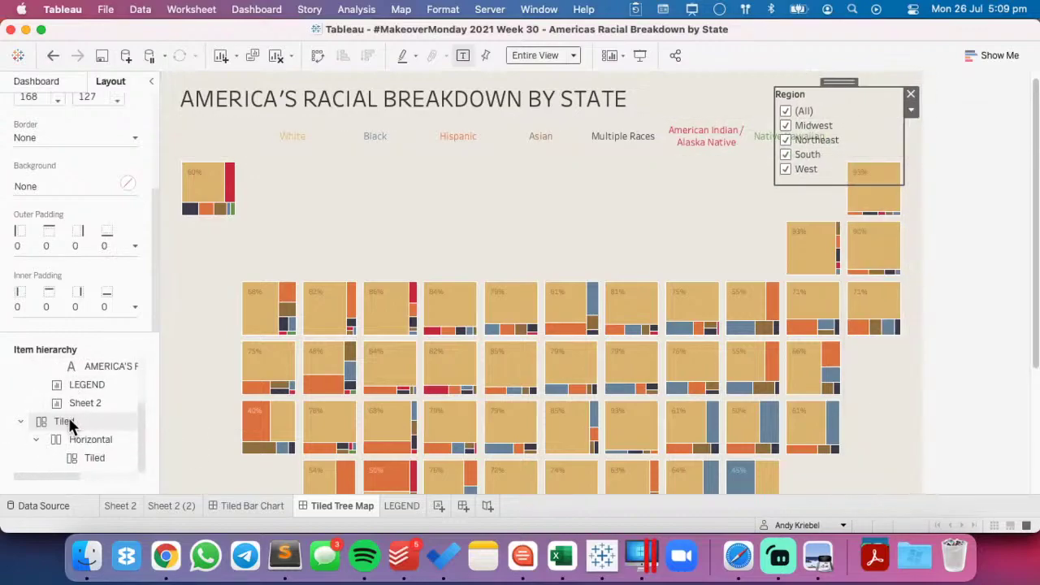
{"action": "right_click", "coordinate": [65, 415]}
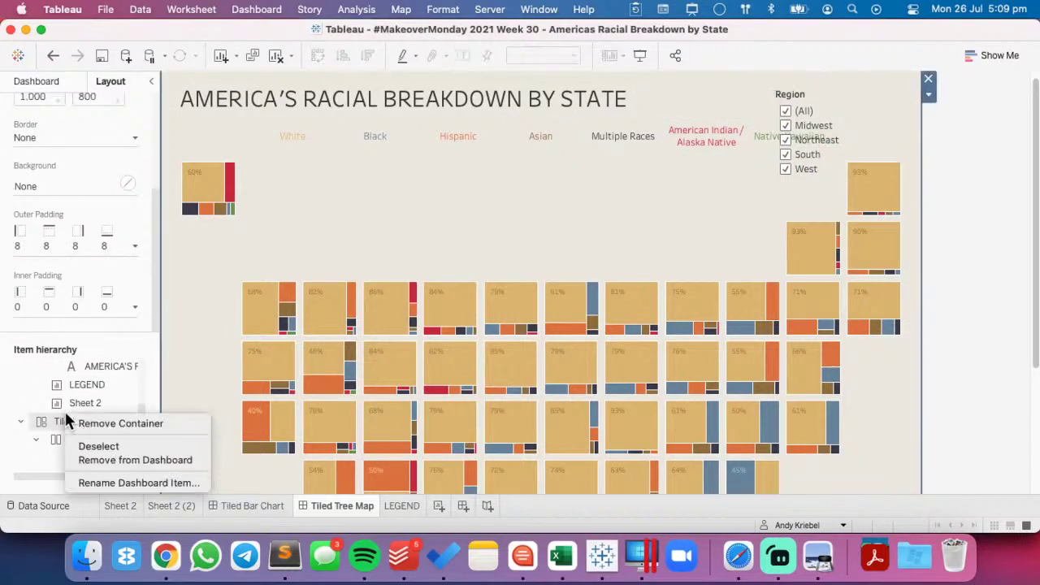
{"action": "left_click", "coordinate": [109, 460]}
{"action": "left_click", "coordinate": [581, 309]}
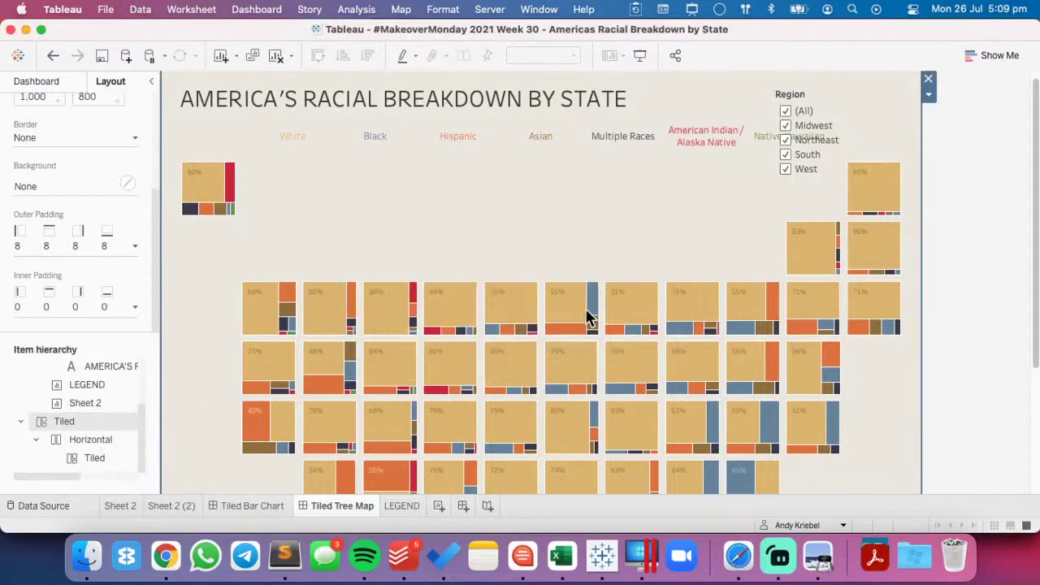
- Change the floating Region filter to a Multiple Values (dropdown) control
{"action": "left_click", "coordinate": [825, 87]}
{"action": "left_click", "coordinate": [910, 109]}
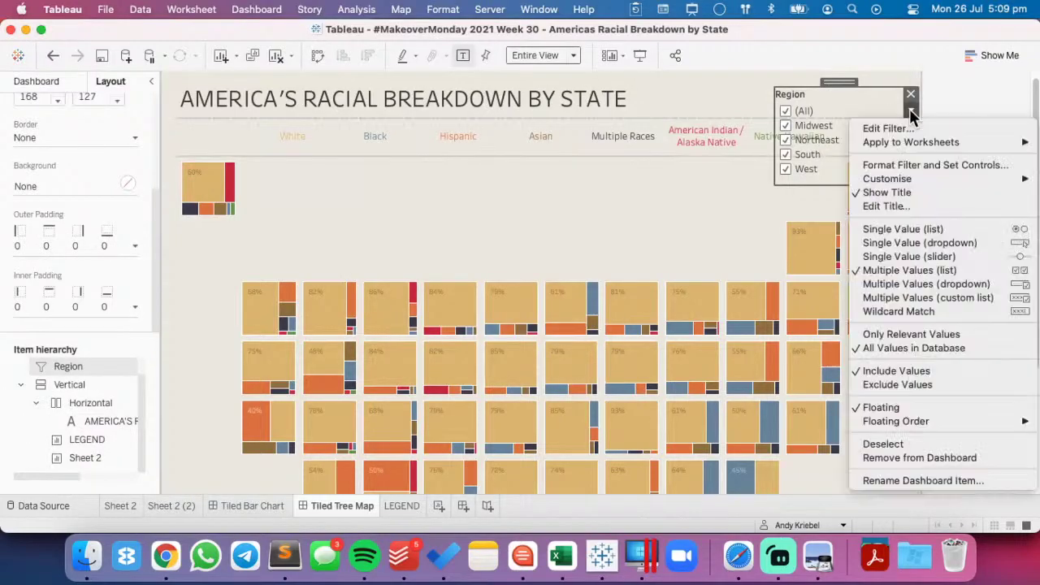
{"action": "left_click", "coordinate": [922, 281]}
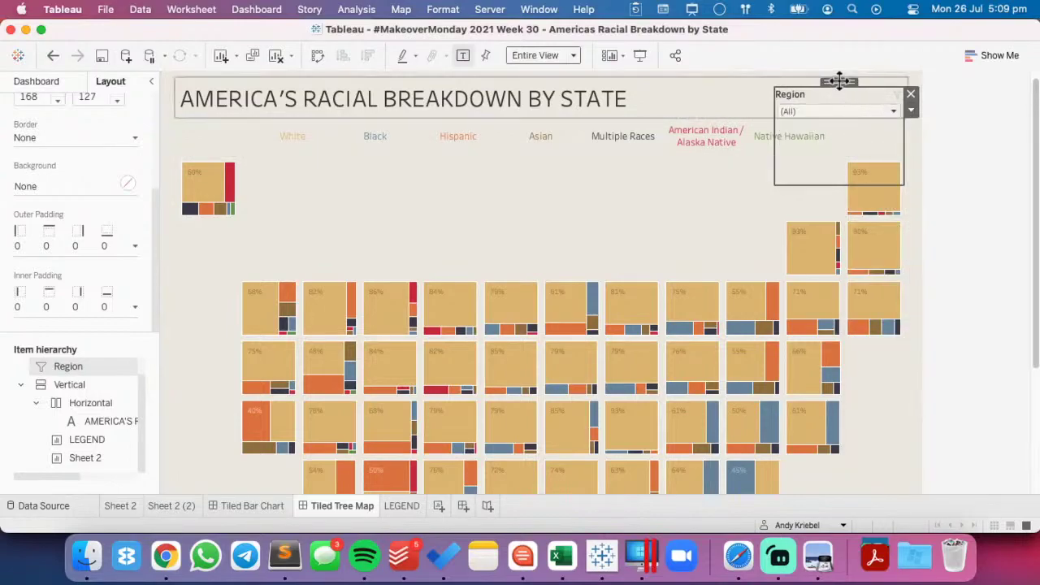